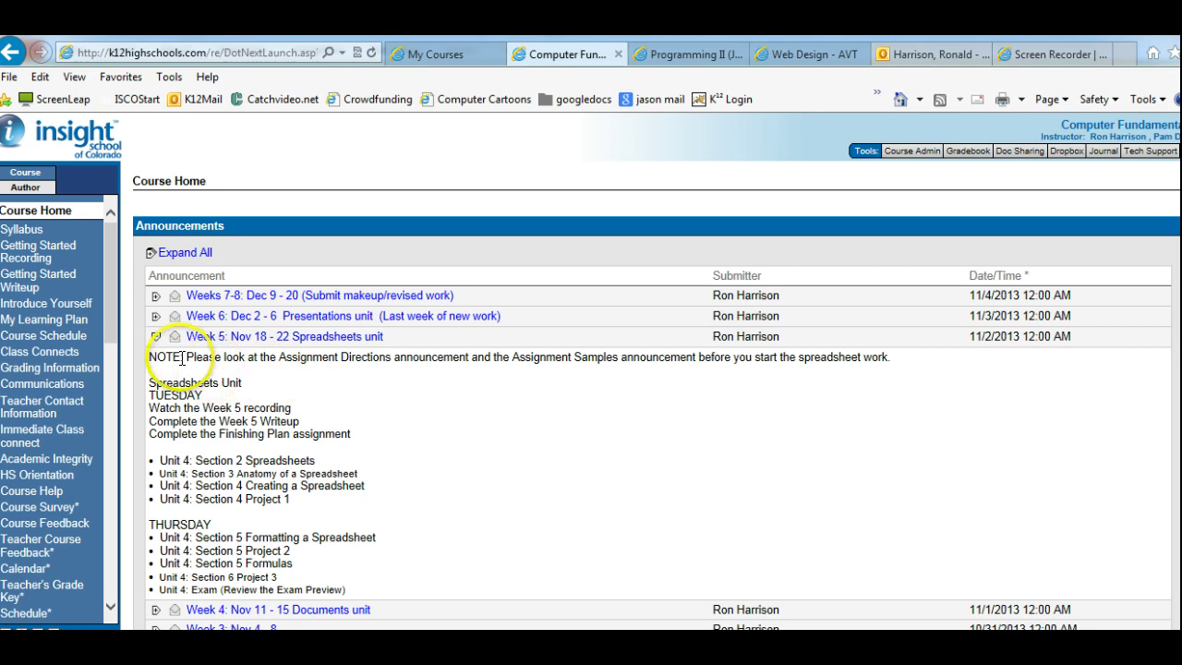
Review the Week 5 Spreadsheets announcement, highlighting its opening note, the Finishing Plan, the section projects and the exam preview reminder
left_click_drag(182, 357, 758, 358)
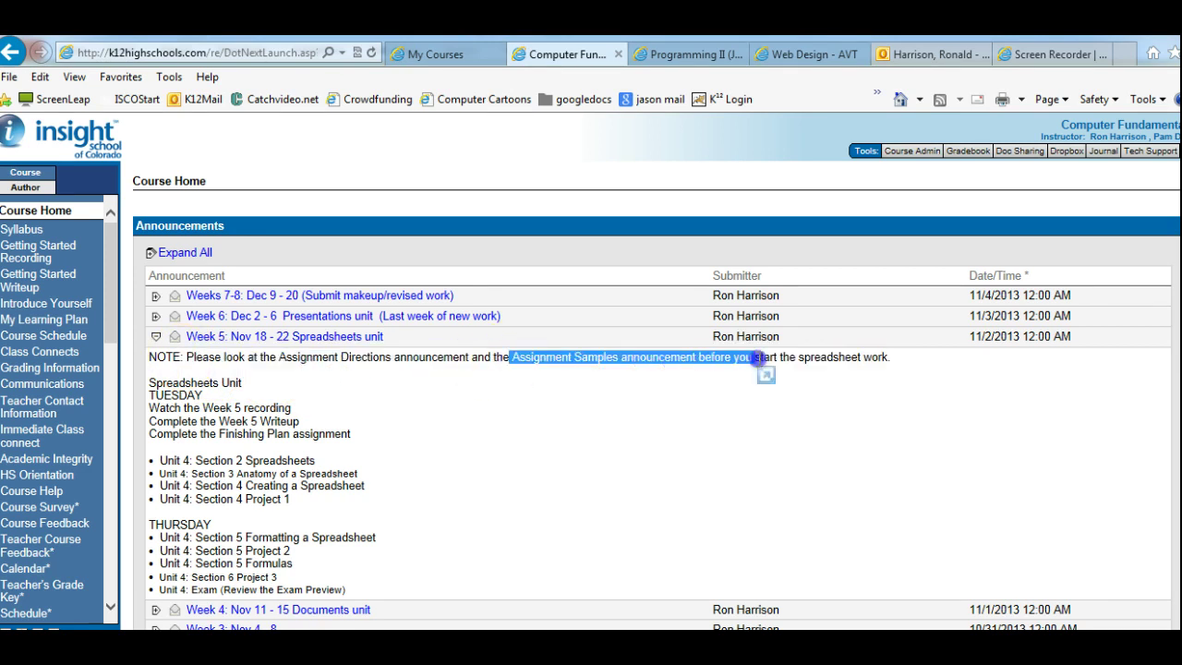
left_click(610, 356)
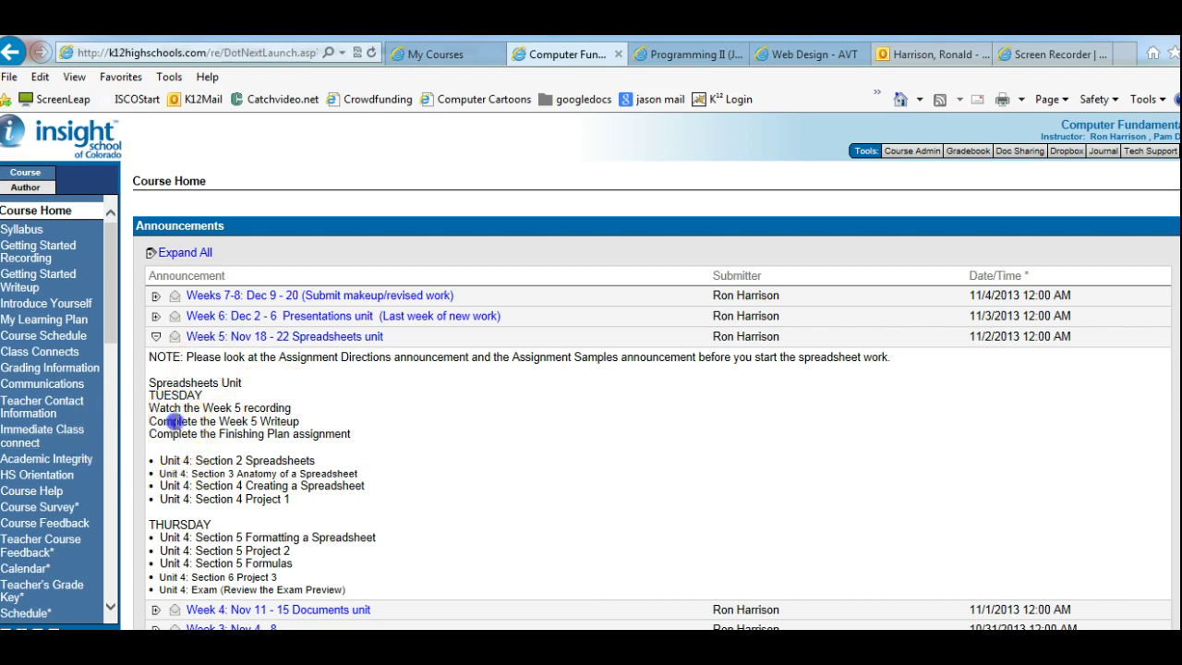
left_click_drag(149, 421, 315, 443)
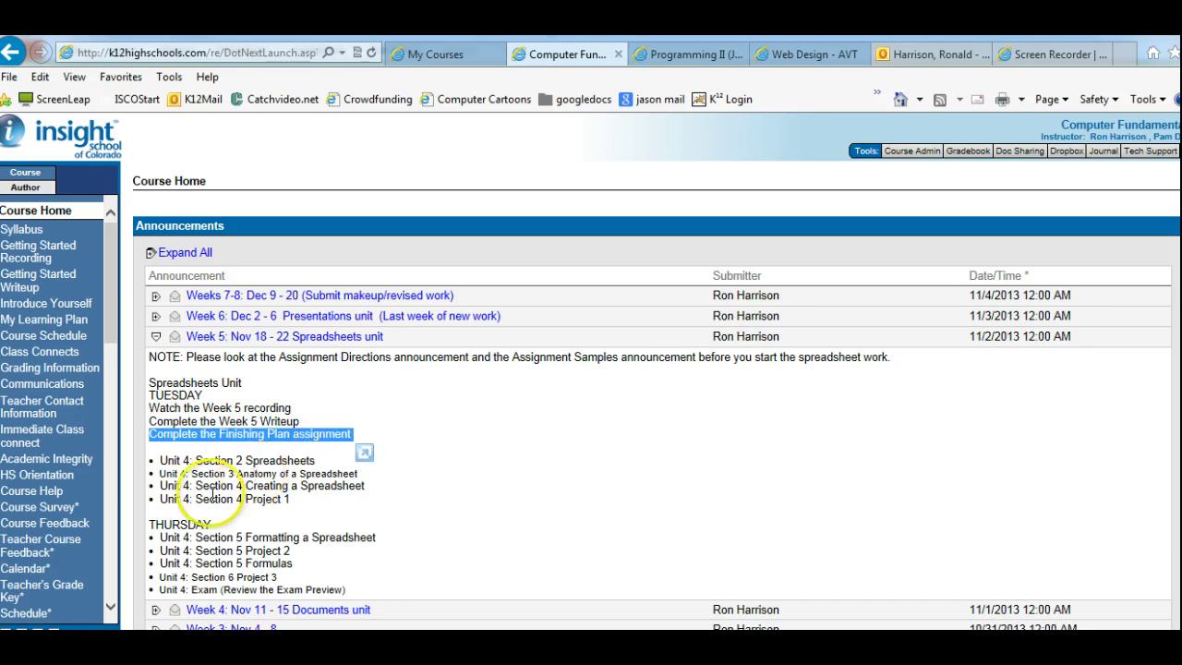
left_click_drag(195, 499, 287, 506)
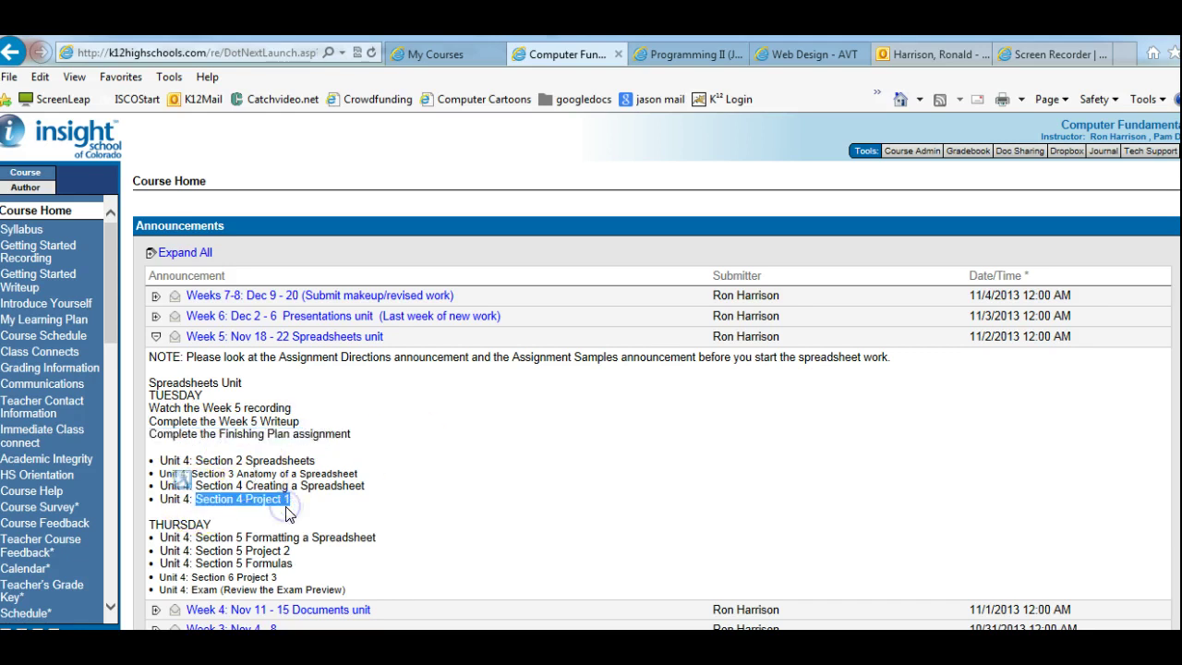
left_click_drag(195, 550, 291, 552)
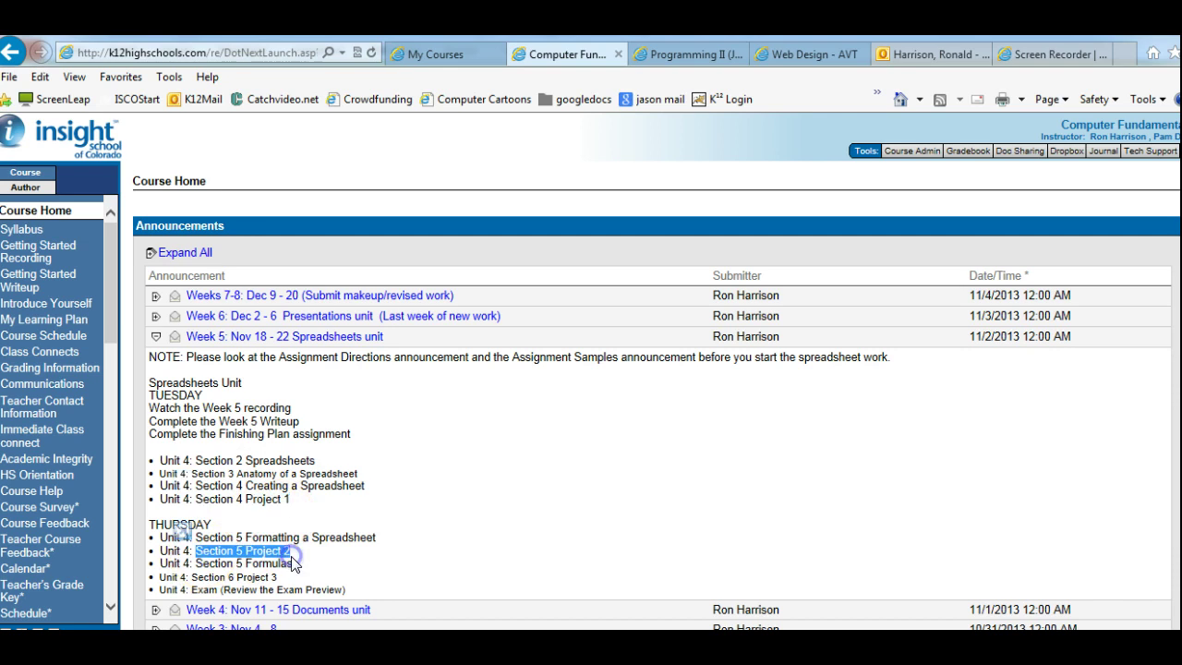
left_click_drag(192, 577, 316, 589)
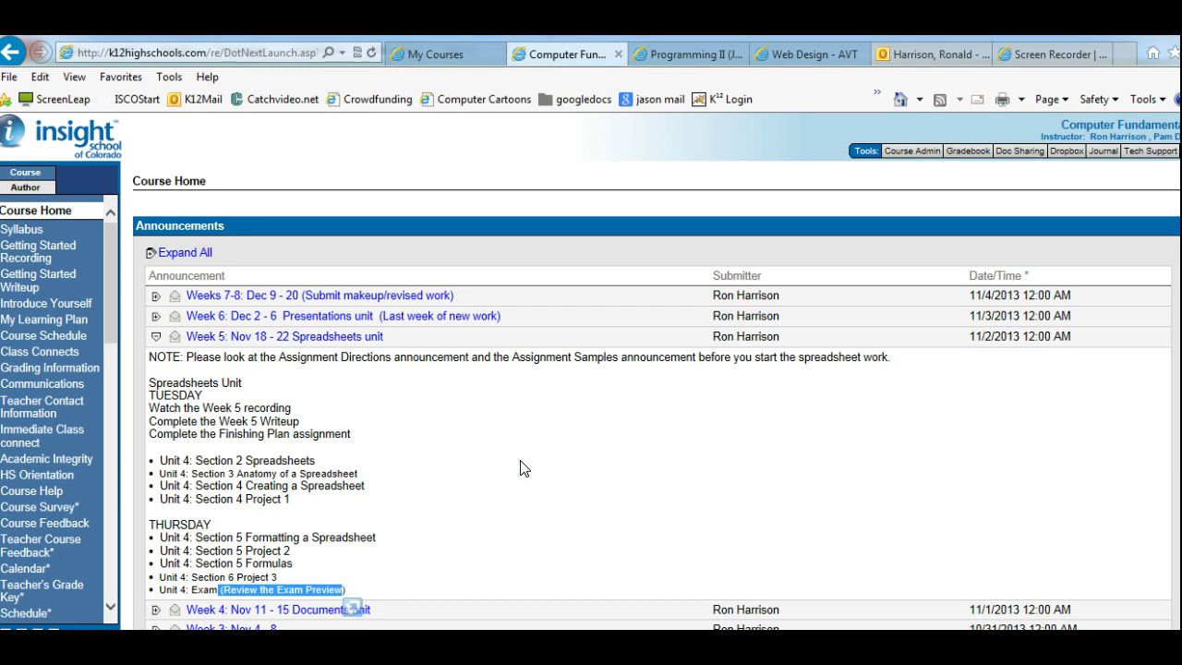
Highlight the graded Week 5 work in the announcement: Week 5 Writeup, Finishing Plan assignment, and Projects 1, 2 and 3
left_click_drag(219, 421, 299, 422)
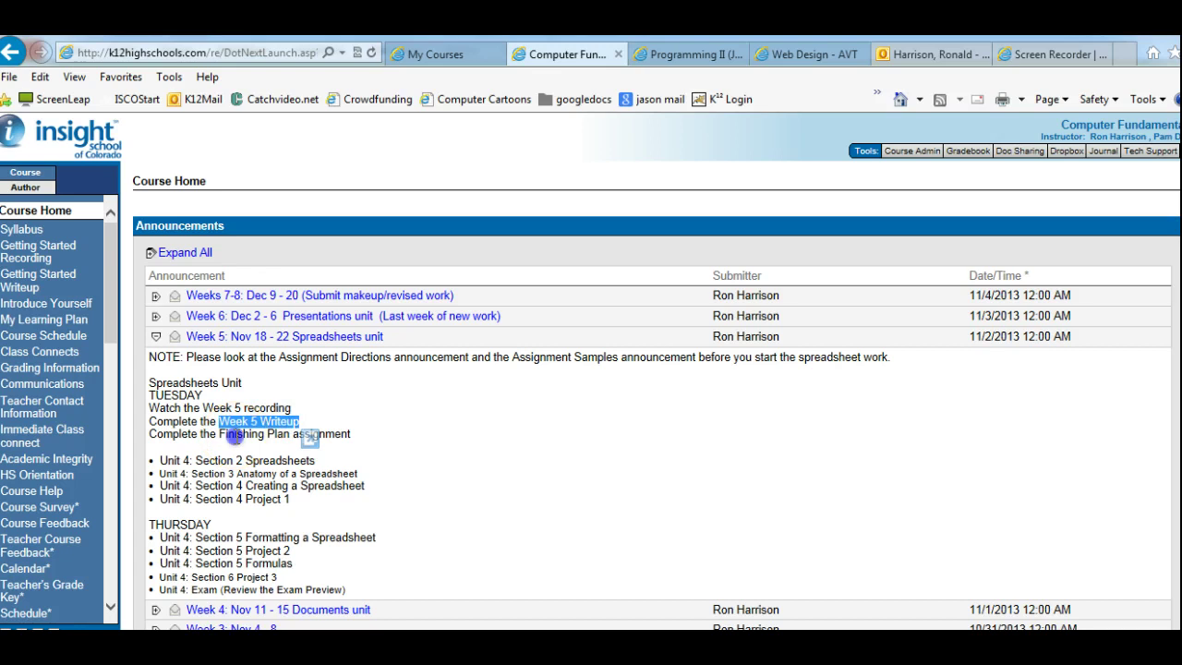
left_click_drag(219, 434, 316, 434)
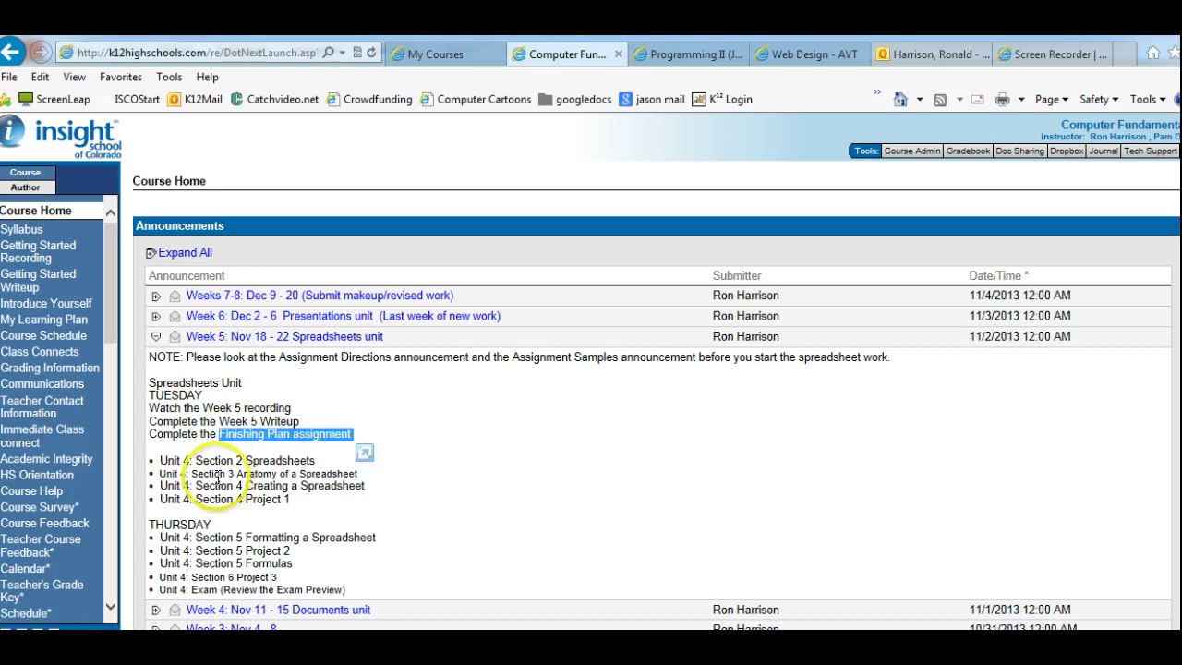
left_click_drag(195, 498, 291, 501)
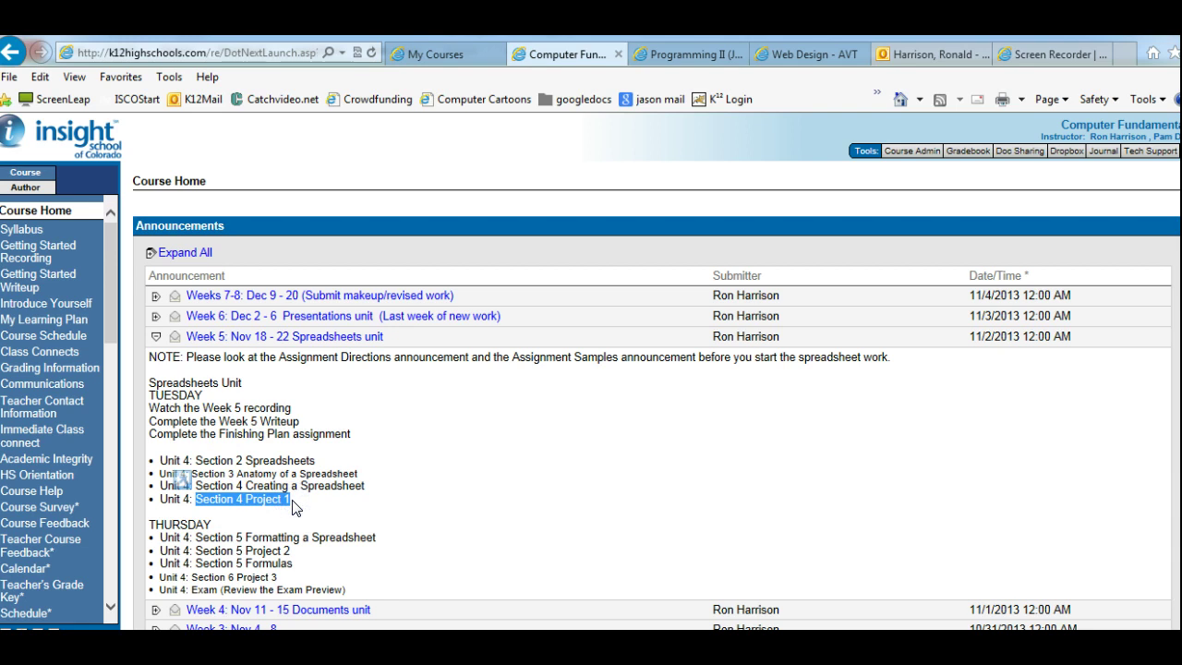
left_click_drag(196, 551, 298, 552)
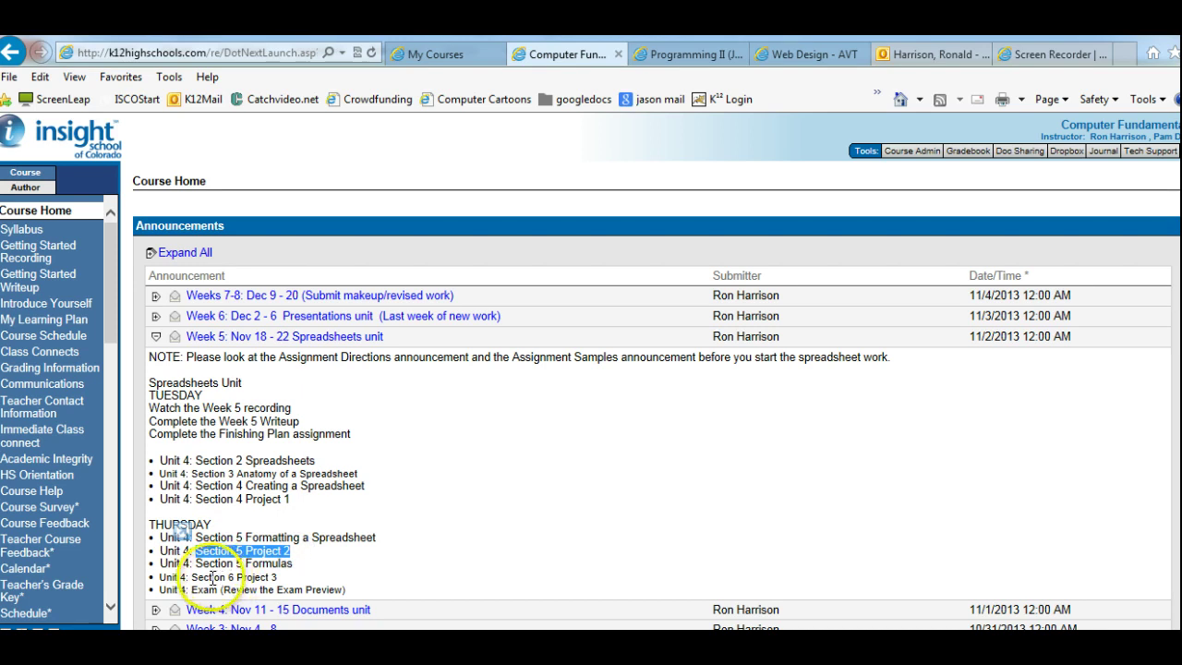
left_click_drag(191, 577, 283, 580)
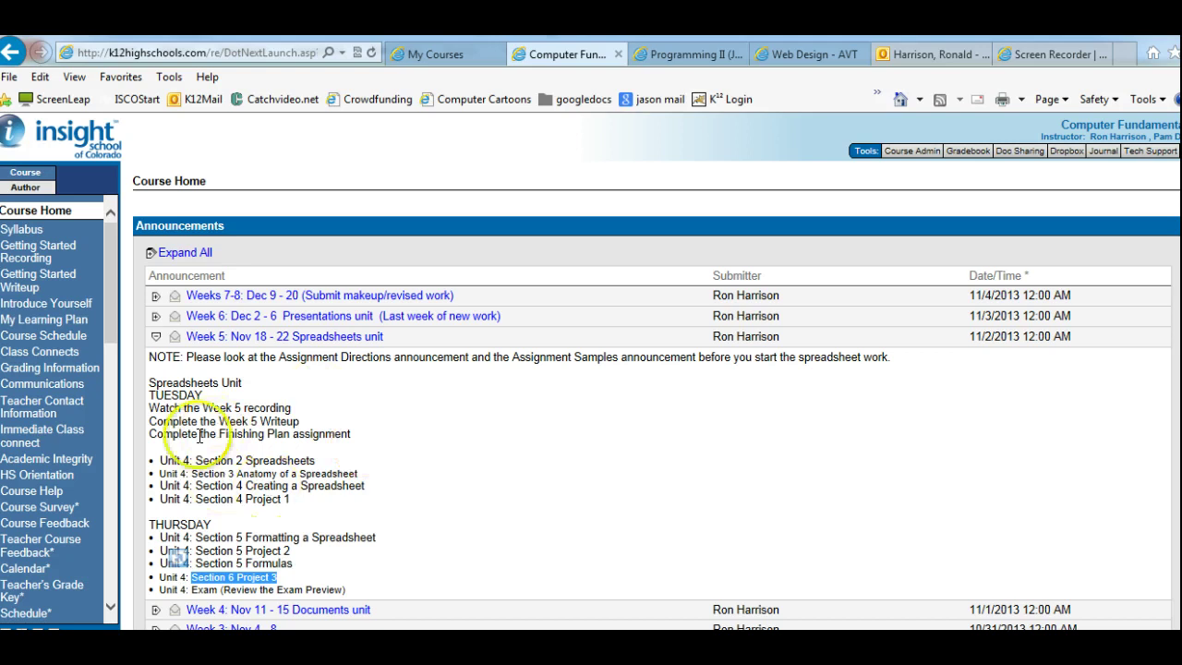
Open the Finishing Plan page in the course's Spreadsheets unit
left_click(112, 305)
left_click_drag(112, 304, 108, 529)
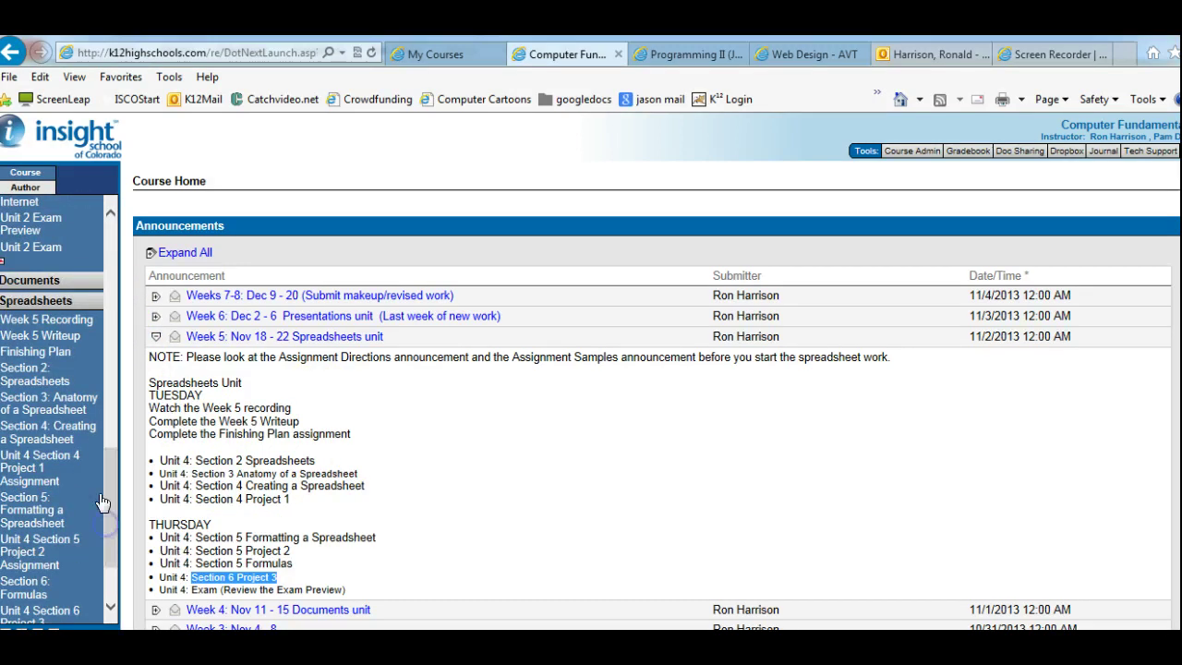
left_click(42, 302)
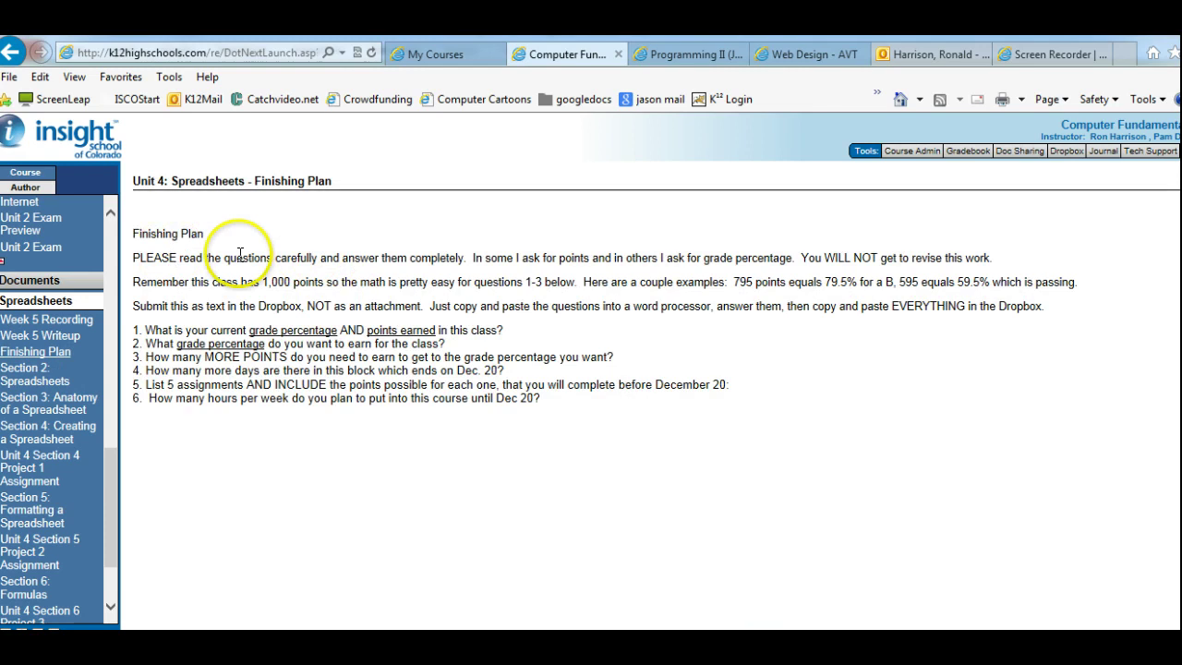
Read the Finishing Plan's opening instructions on answering completely, points versus grade percentage, and the no-revision rule
left_click_drag(132, 258, 267, 258)
left_click(269, 259)
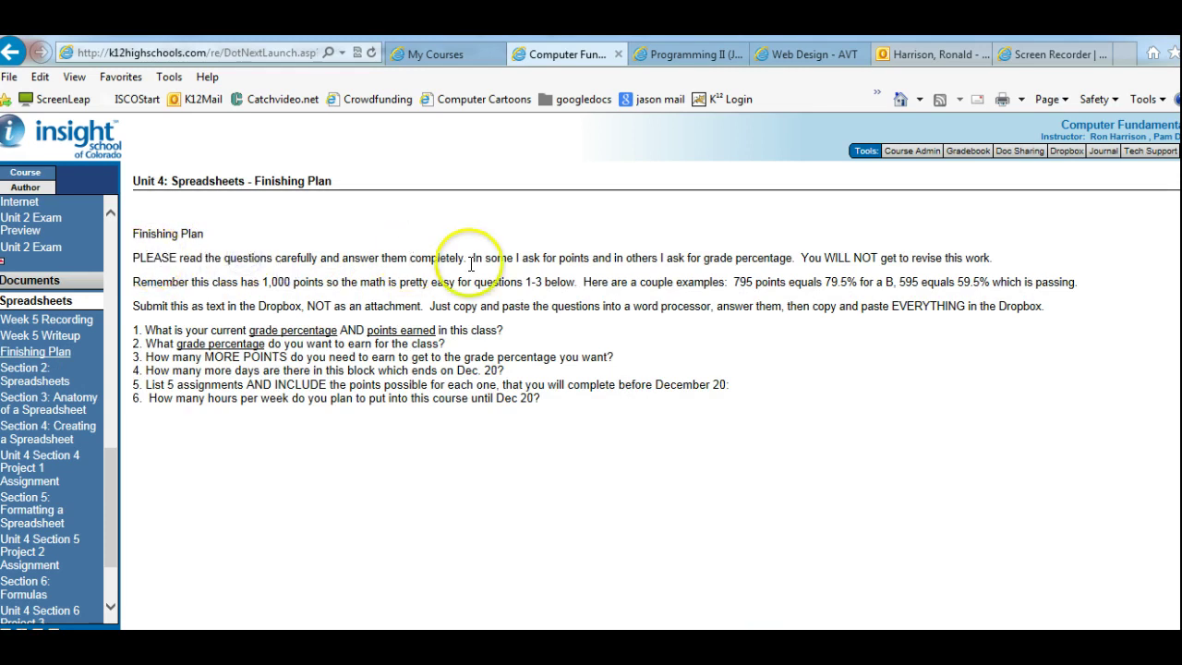
left_click(498, 259)
left_click_drag(499, 259, 1010, 259)
left_click(887, 263)
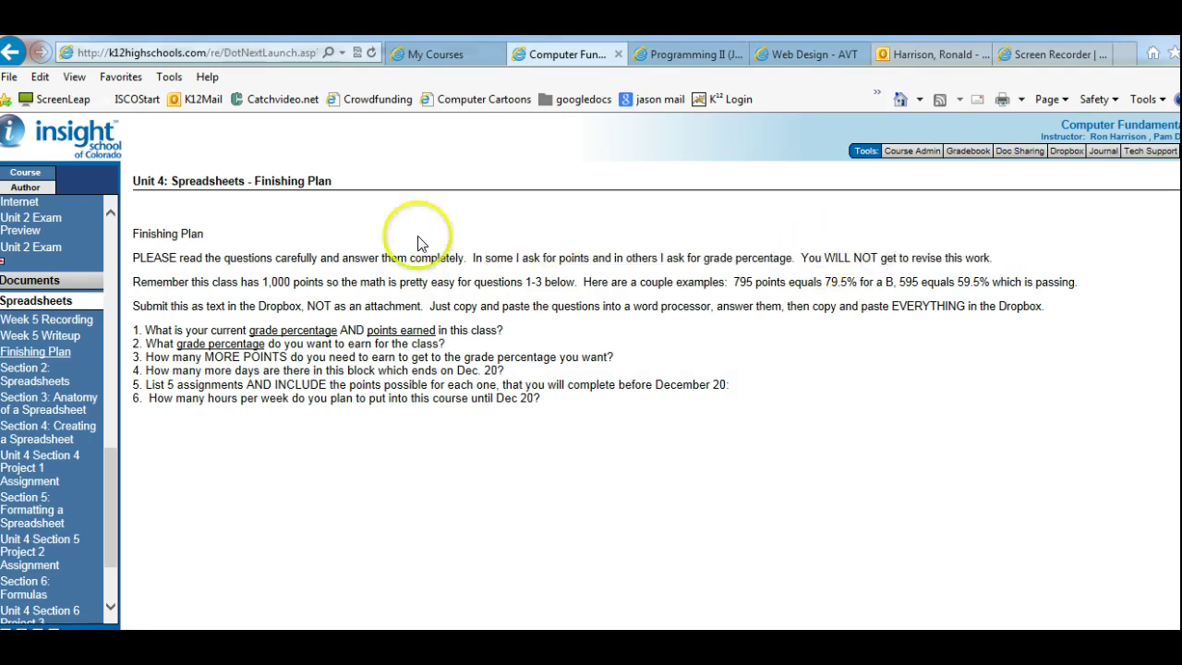
Examine the 1,000-point grading explanation for questions 1-3 and its point-to-percentage examples
left_click(257, 280)
left_click_drag(257, 280, 474, 283)
left_click(543, 282)
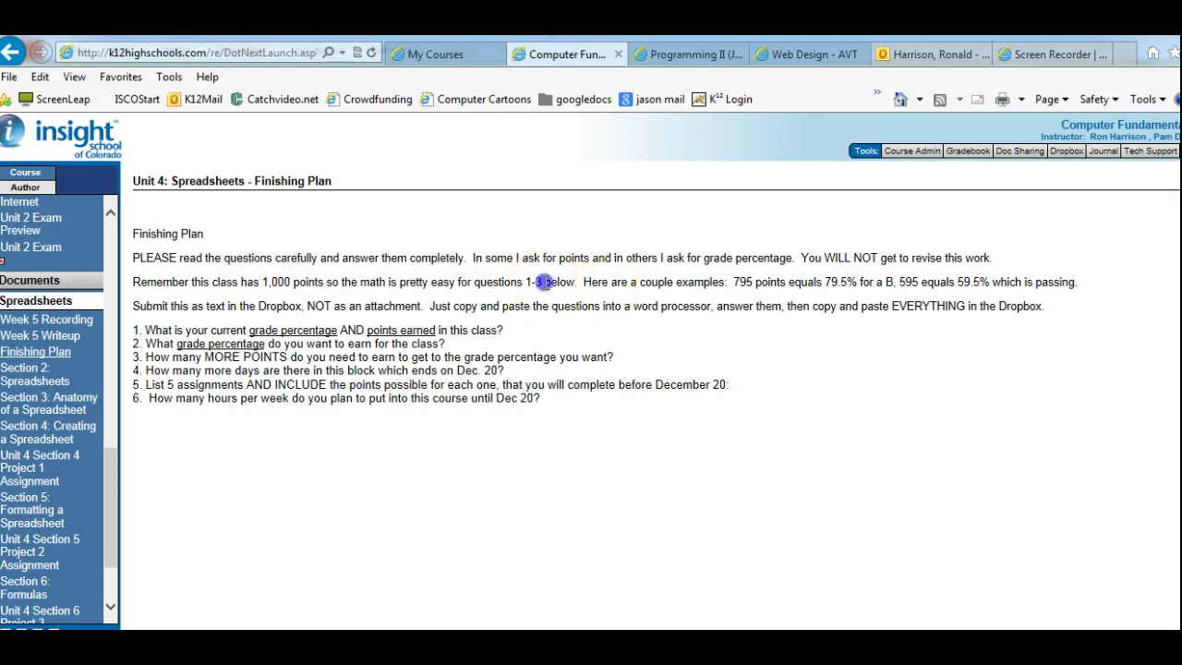
left_click_drag(473, 281, 575, 281)
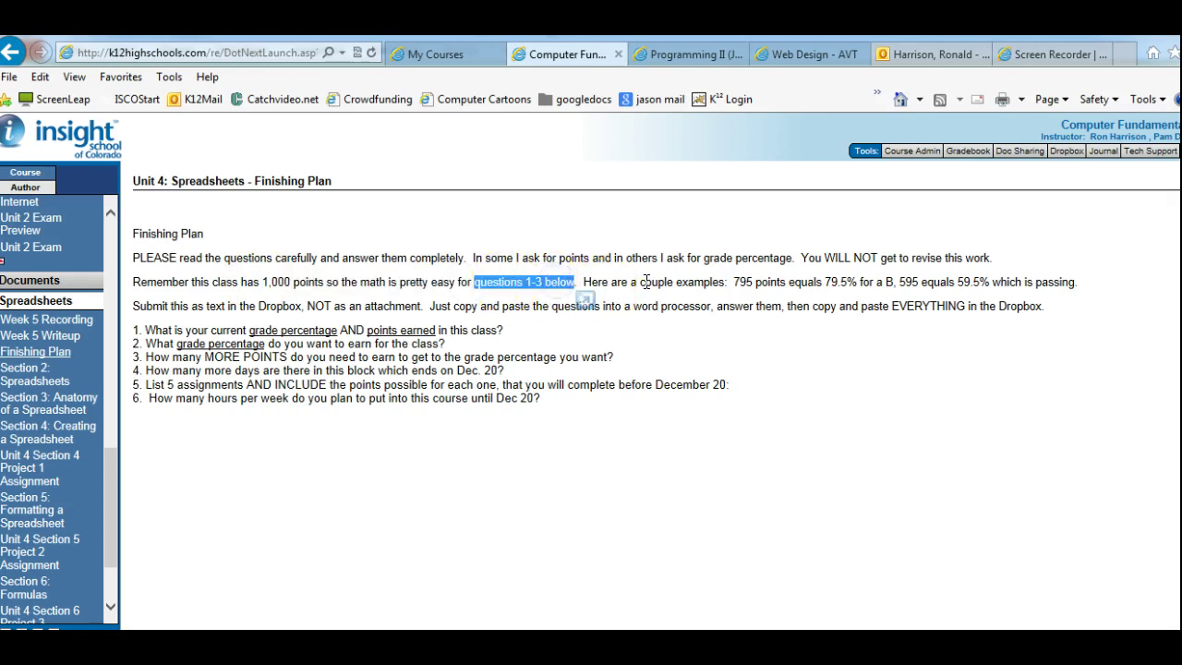
left_click(736, 281)
left_click_drag(755, 281, 1023, 283)
left_click(960, 281)
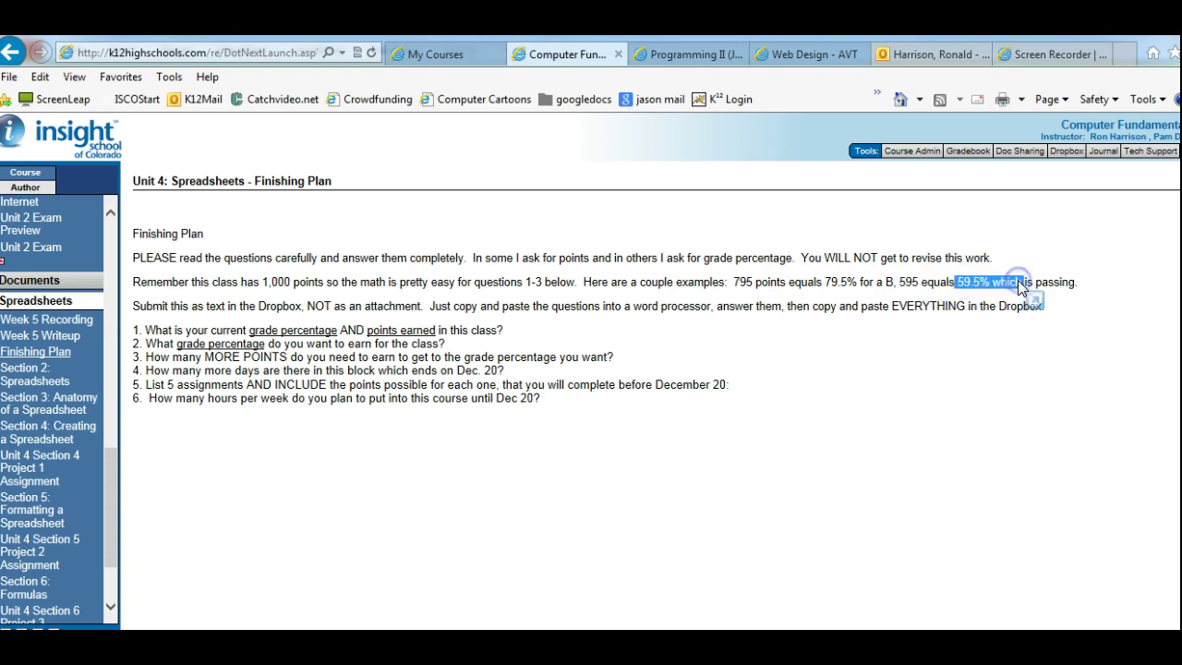
left_click(1020, 281)
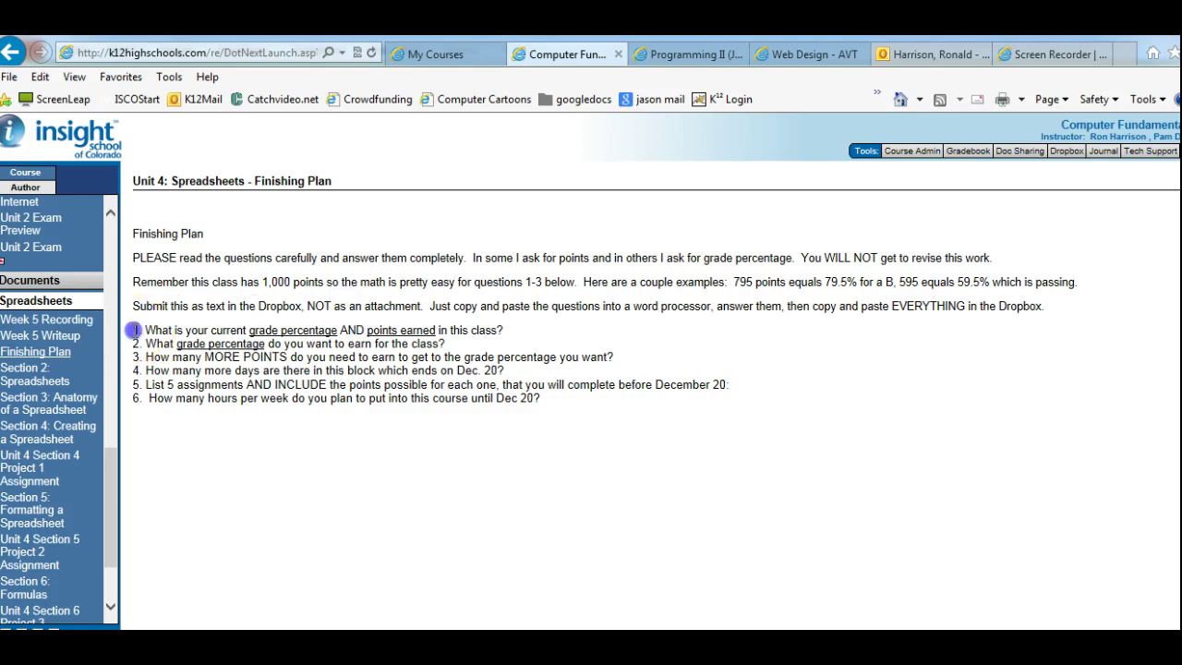
Highlight all six Finishing Plan questions and the instruction to paste everything in the Dropbox
left_click_drag(133, 329, 624, 400)
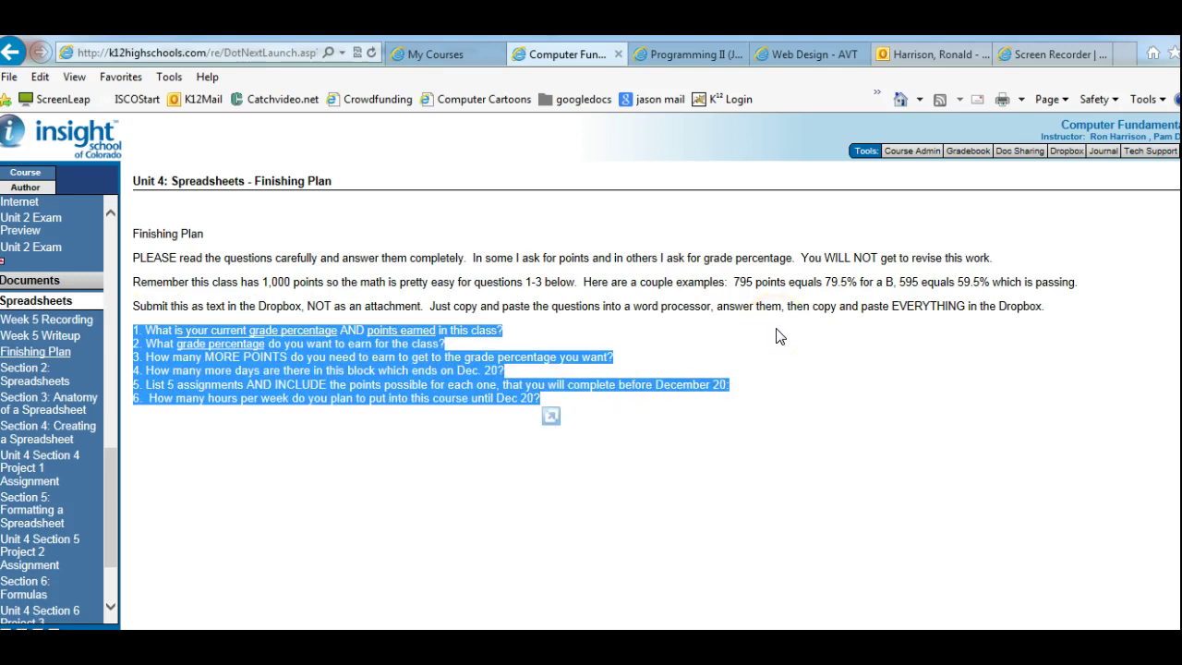
left_click_drag(861, 306, 1016, 310)
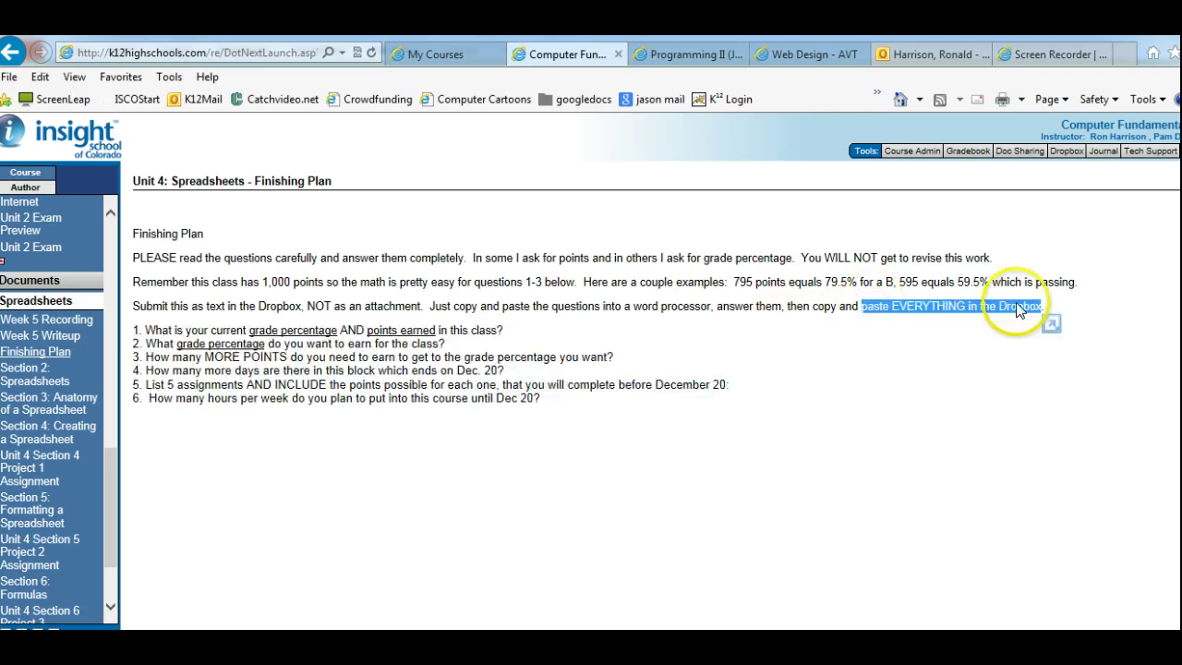
left_click(472, 242)
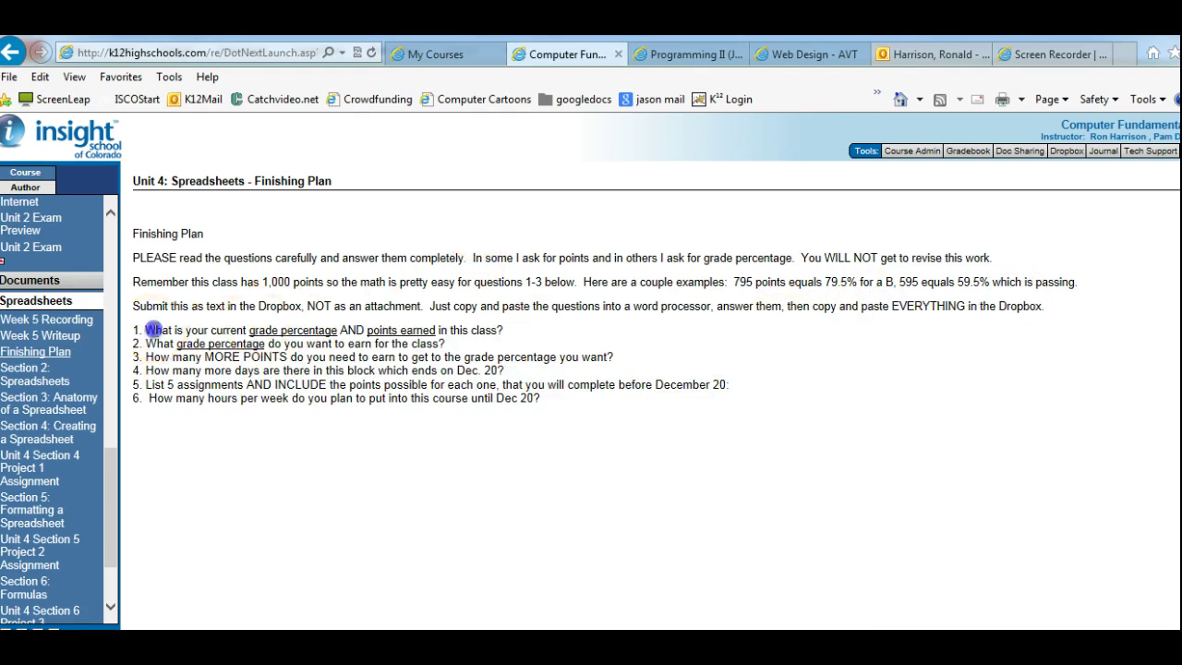
Examine question 1, highlighting the request for both current grade percentage and points earned
left_click_drag(145, 329, 328, 334)
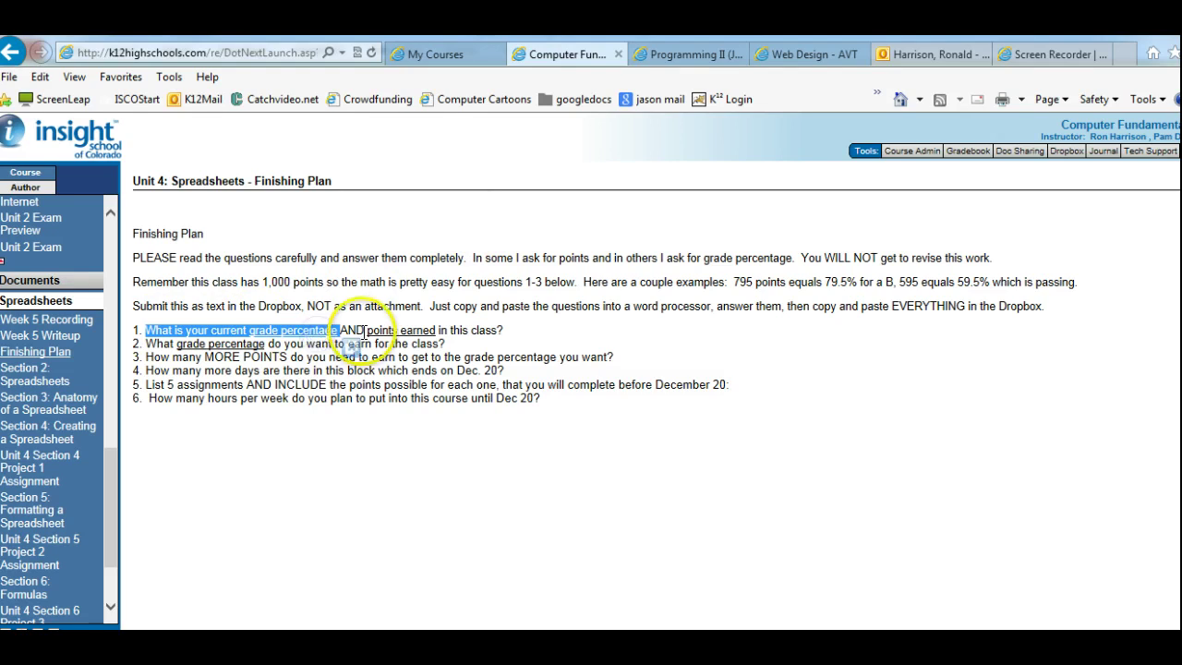
left_click(363, 331)
left_click(242, 323)
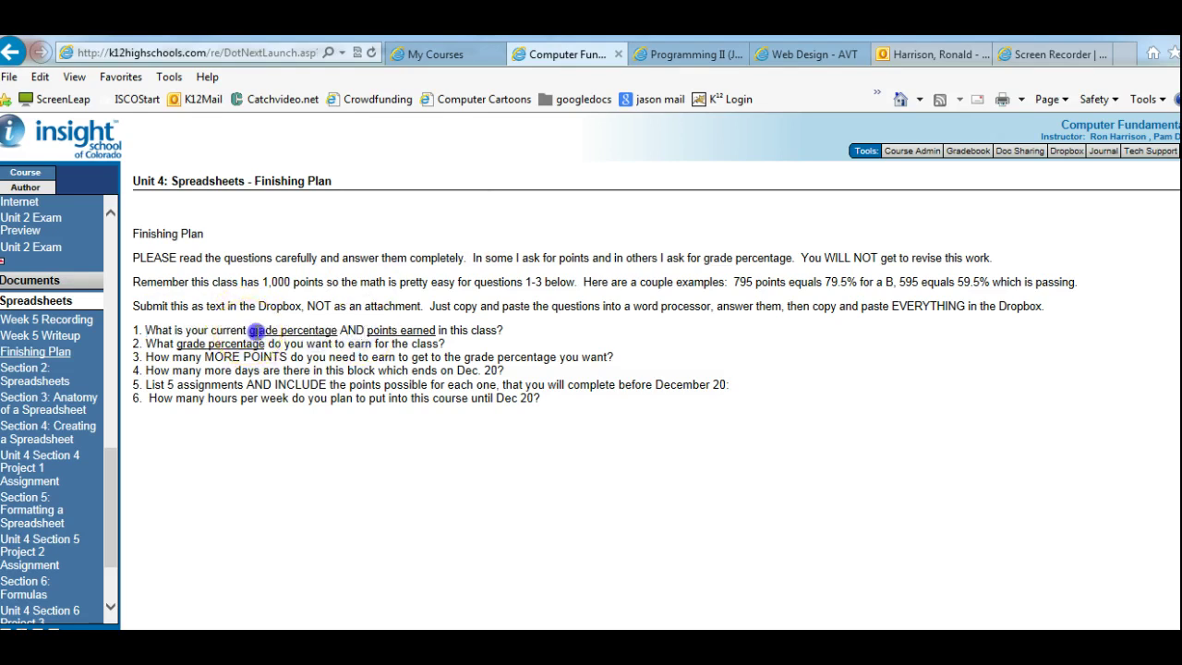
left_click_drag(250, 331, 407, 336)
left_click(328, 336)
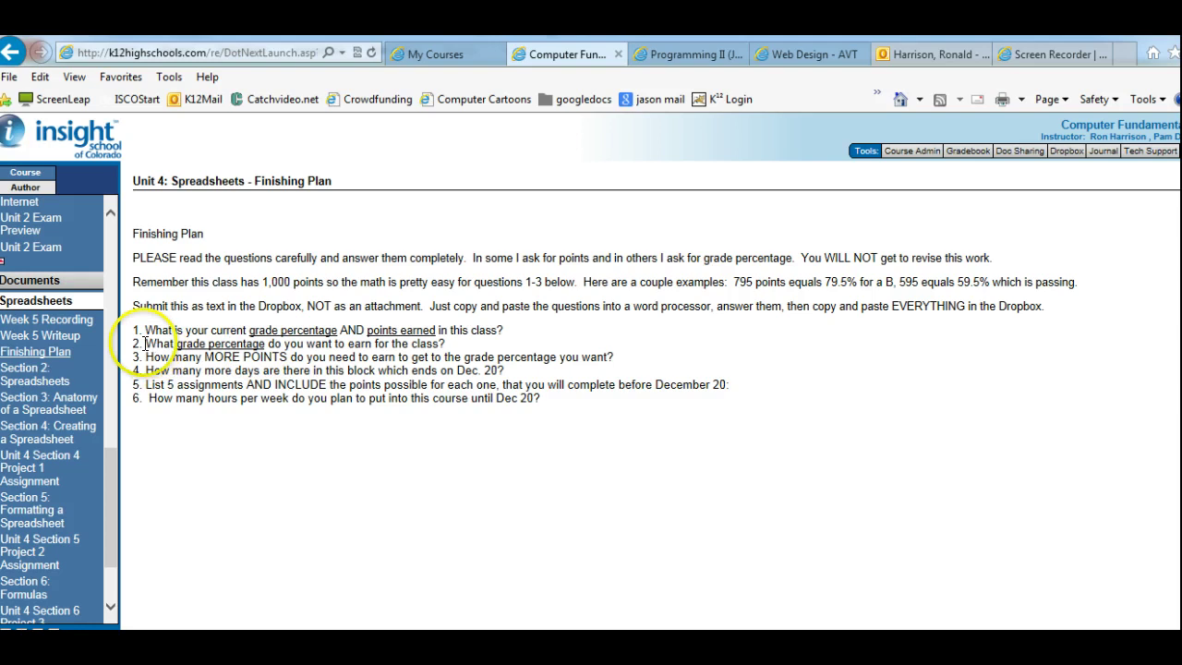
Read question 2 on the desired grade percentage and question 3 on the additional points needed
left_click_drag(174, 343, 443, 340)
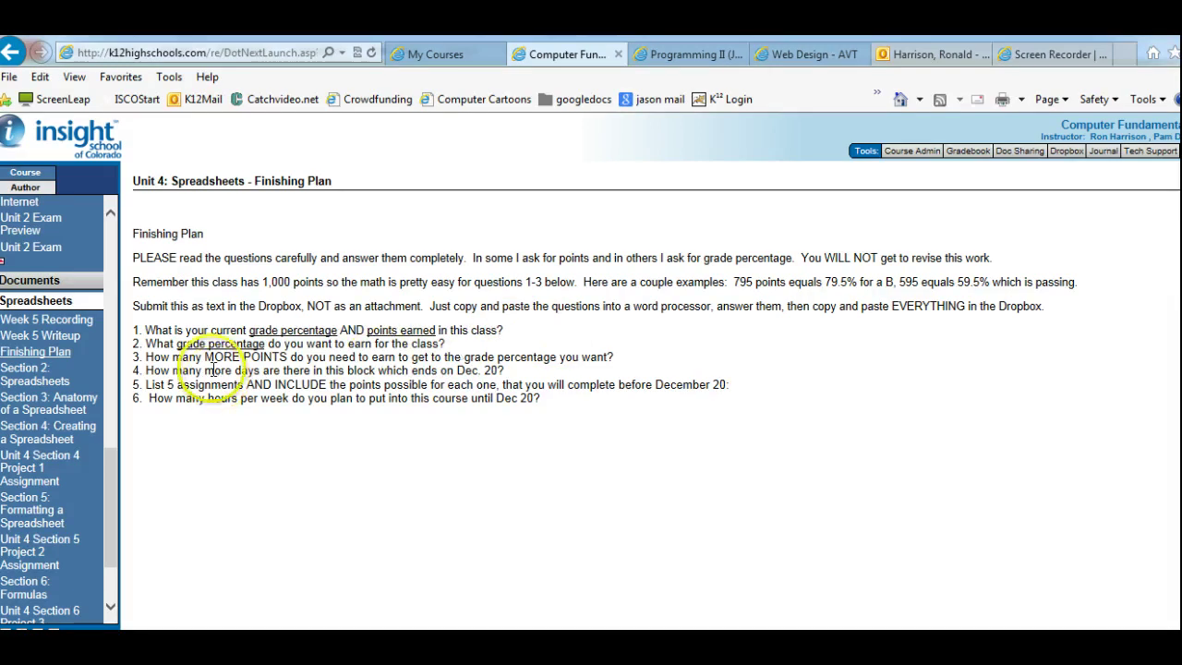
left_click_drag(204, 356, 543, 360)
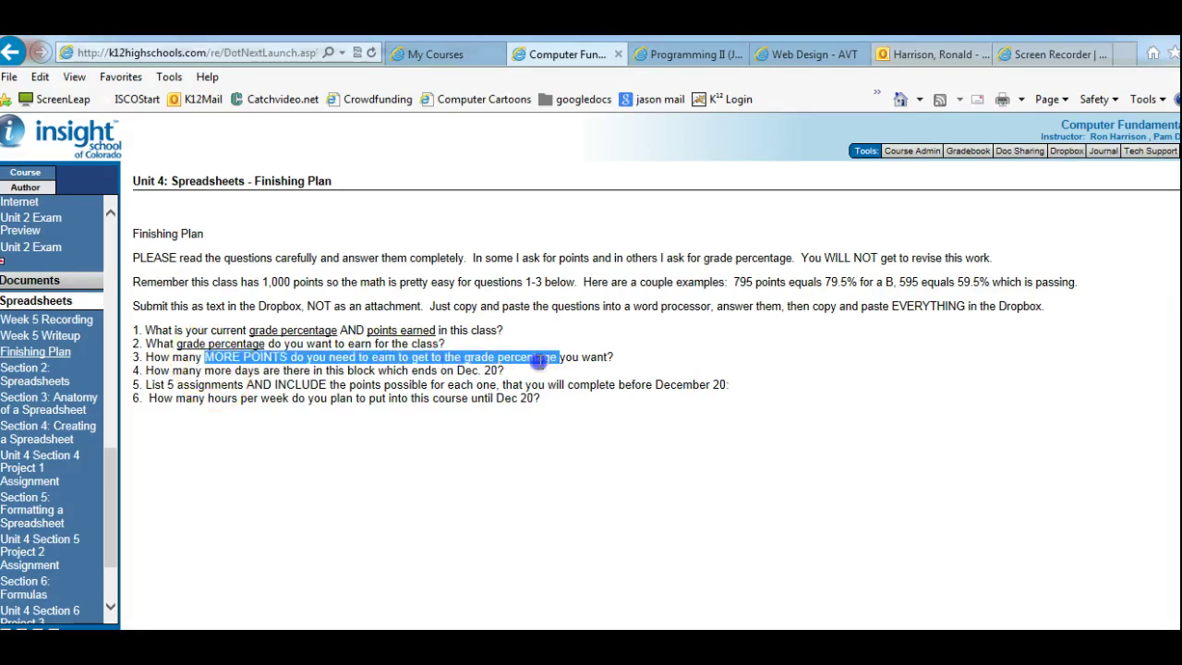
left_click(541, 360)
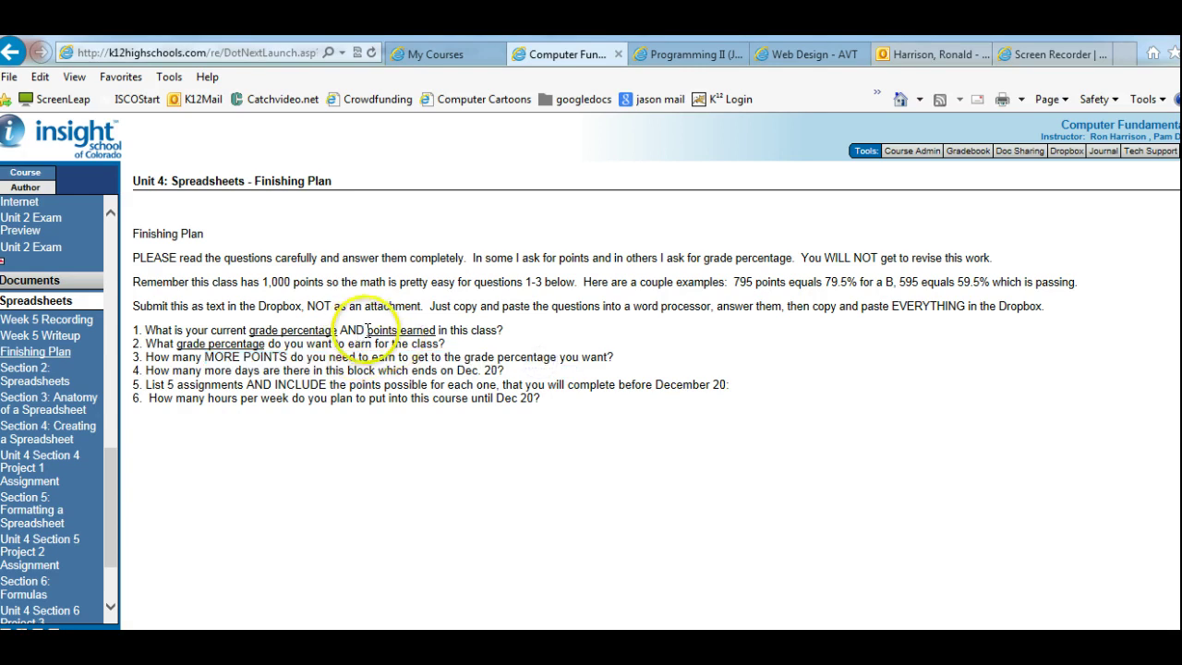
Compare the points earned in question 1 with the grade wanted for the class in question 2
left_click_drag(367, 329, 418, 338)
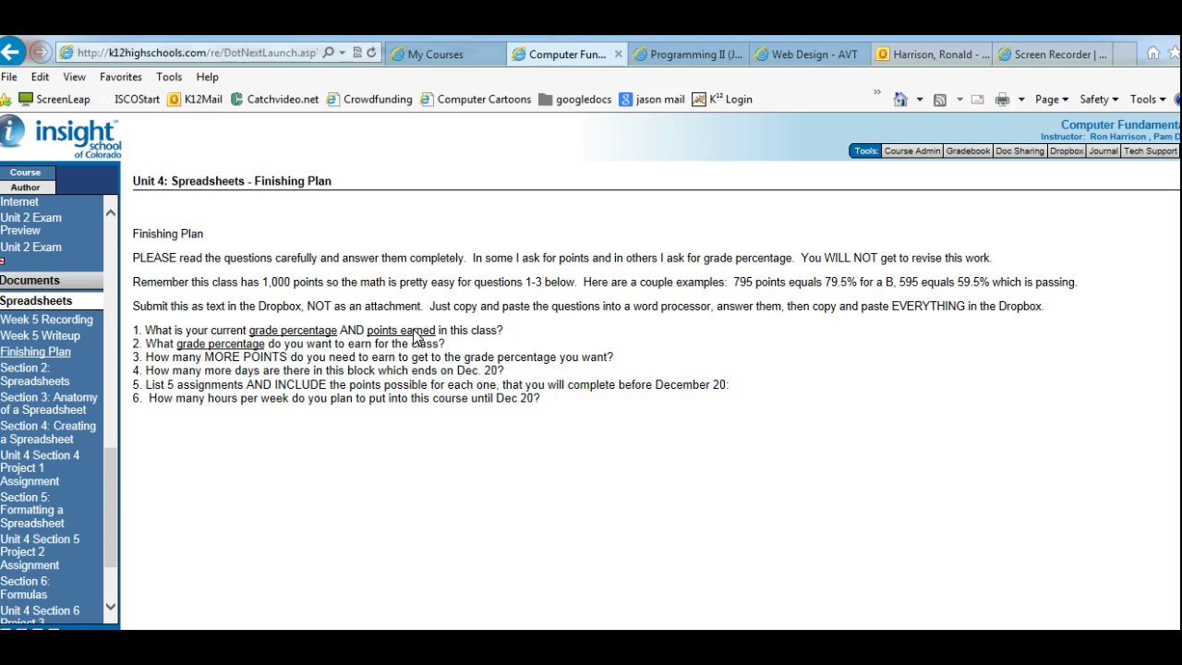
left_click_drag(286, 343, 427, 344)
left_click(445, 342)
left_click(421, 333)
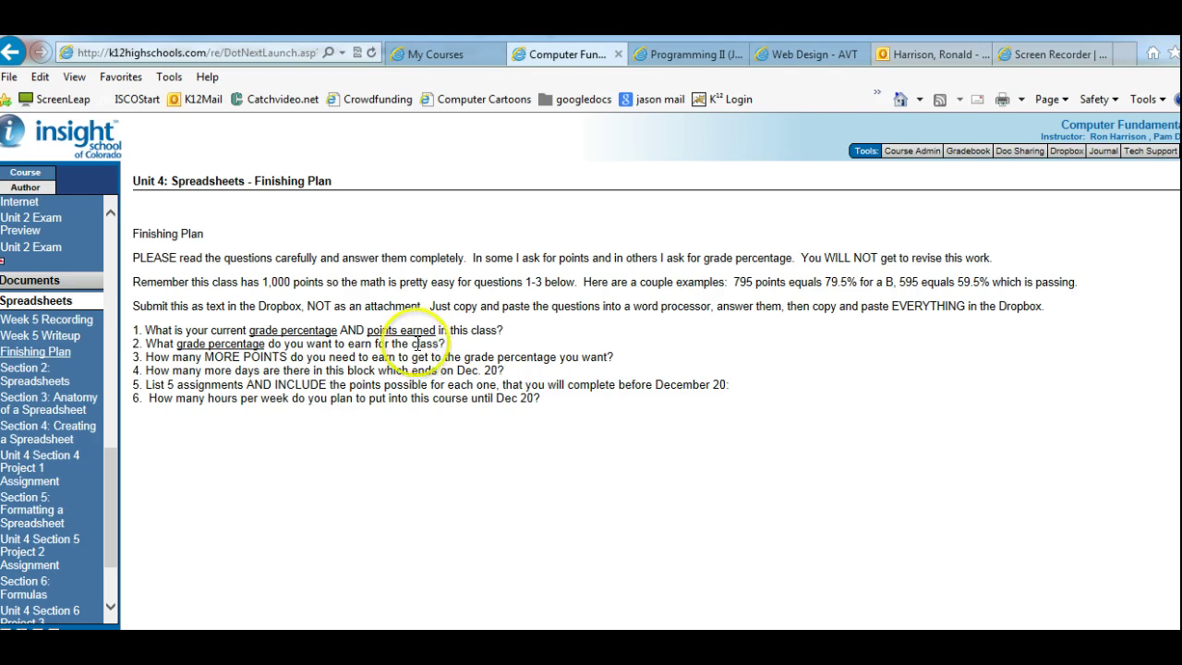
left_click_drag(439, 343, 381, 334)
left_click(393, 329)
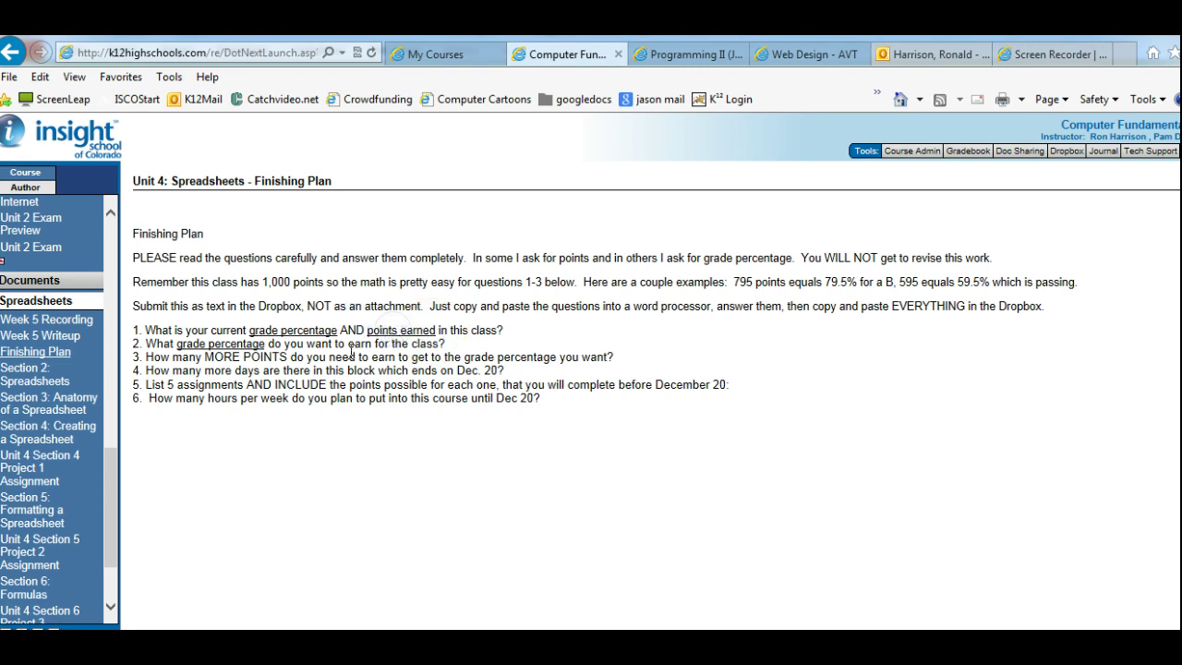
Relate question 3's MORE POINTS wording to the points earned in question 1 and the desired grade in question 2
left_click_drag(204, 356, 373, 356)
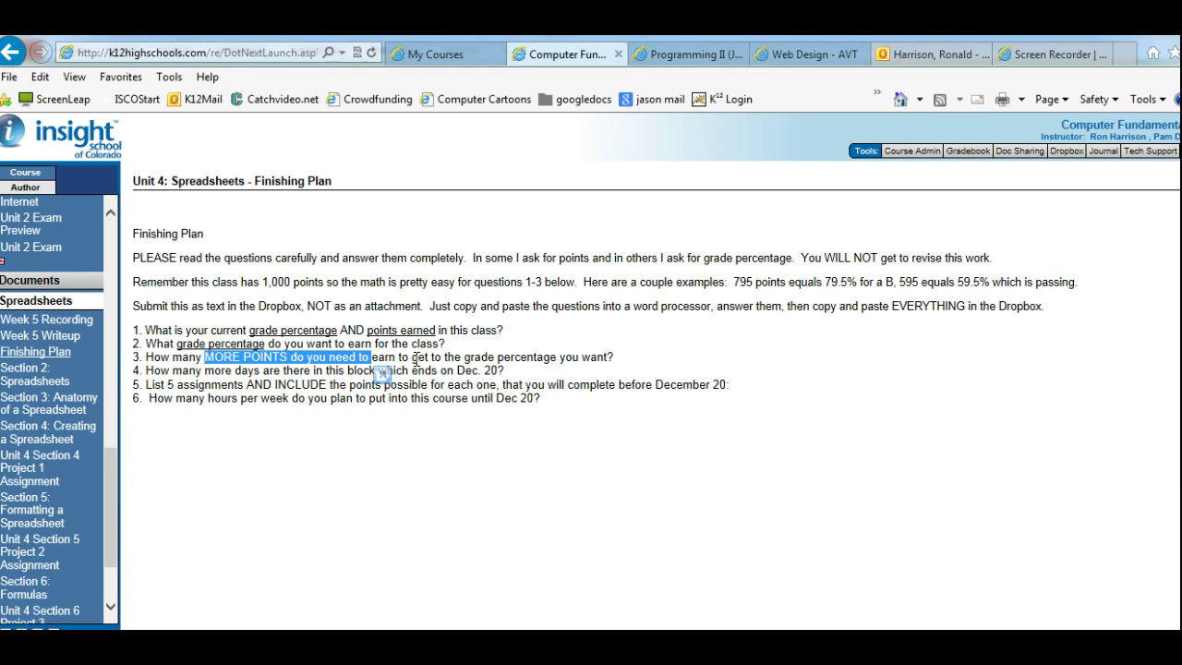
left_click(417, 358)
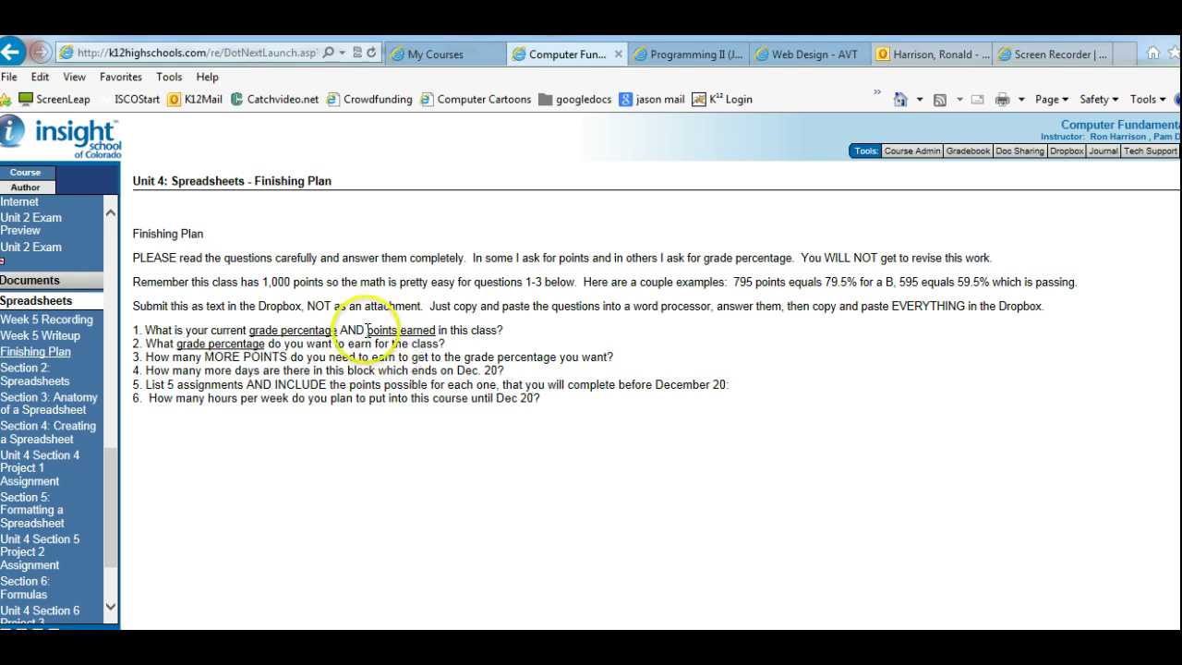
left_click_drag(368, 329, 423, 333)
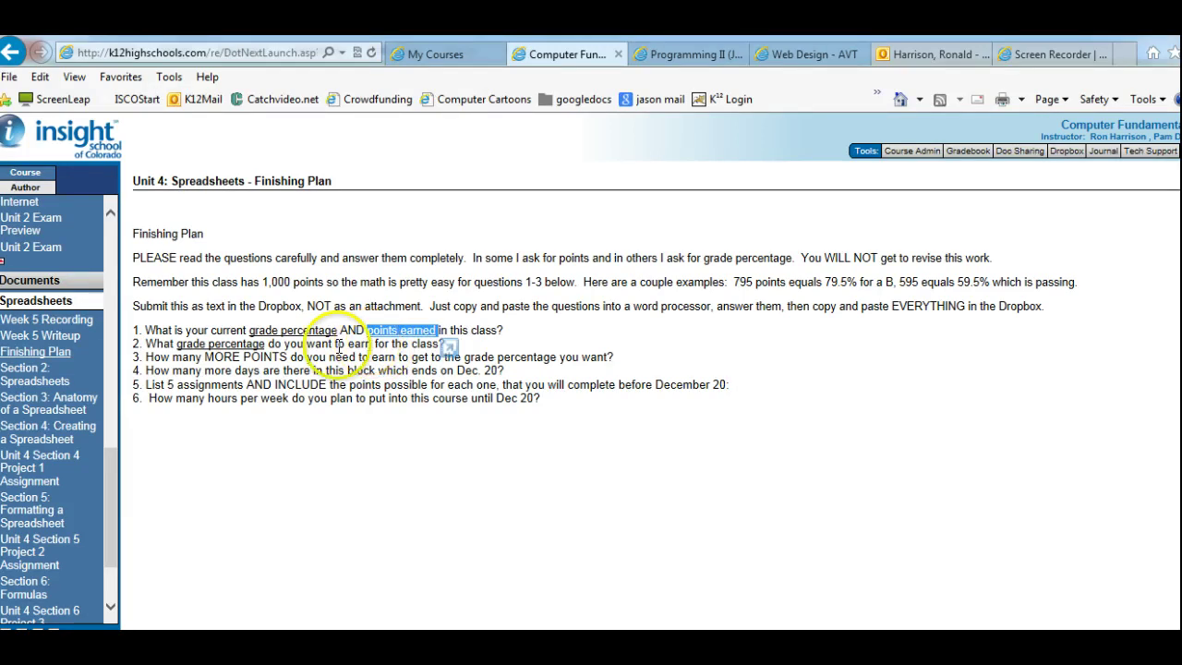
left_click_drag(268, 344, 442, 345)
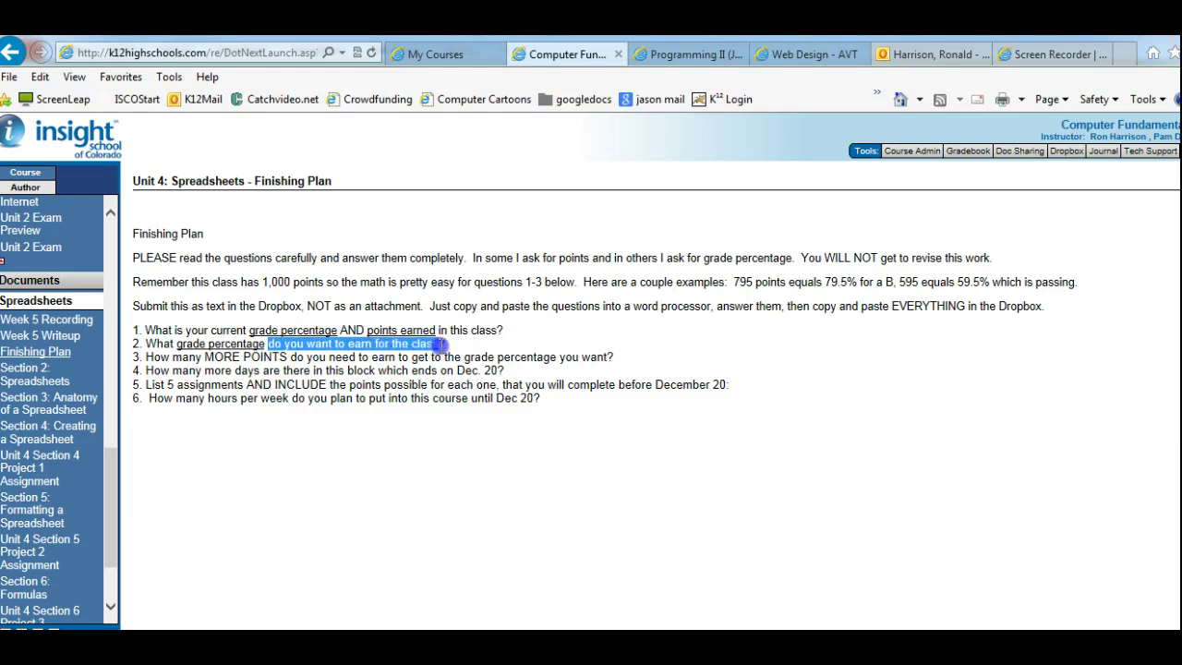
Review the points earned in question 1 alongside question 3's request for the points needed to reach the wanted grade percentage
left_click(455, 349)
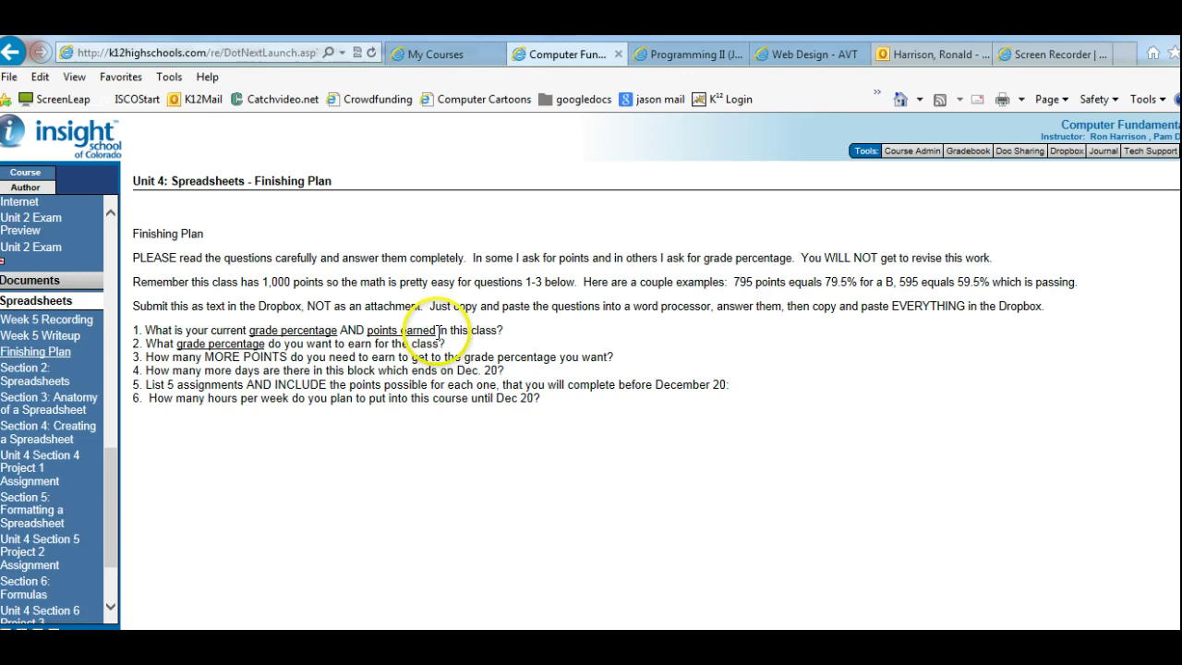
left_click_drag(437, 330, 367, 331)
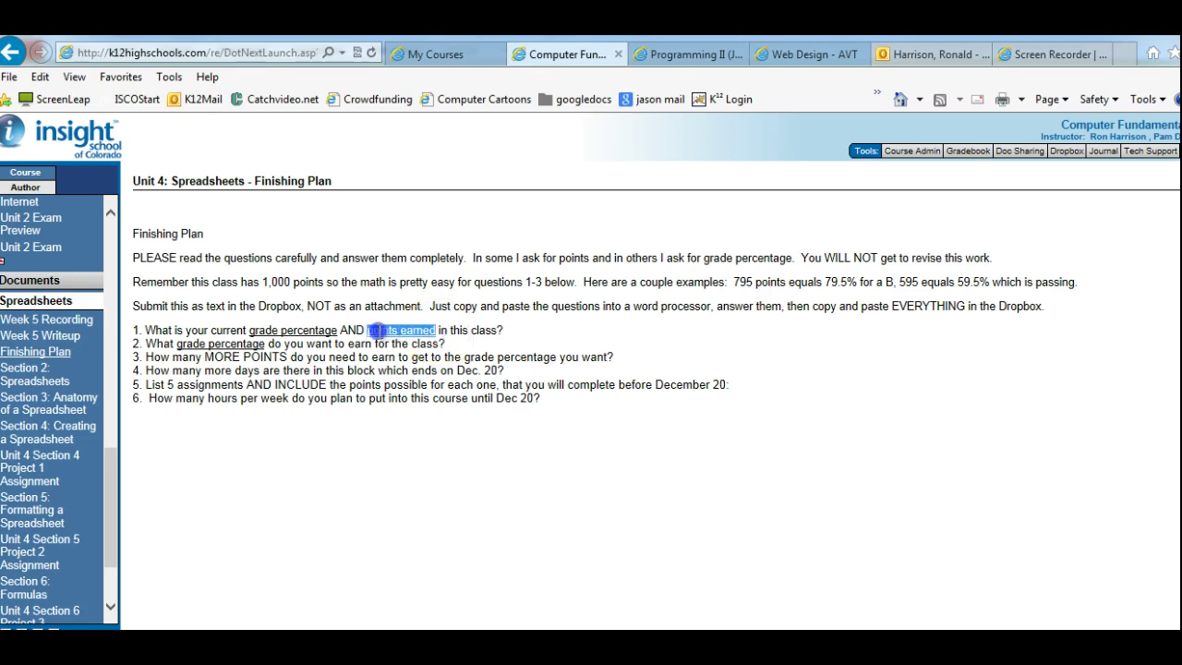
left_click(404, 337)
left_click_drag(204, 356, 577, 363)
left_click(578, 357)
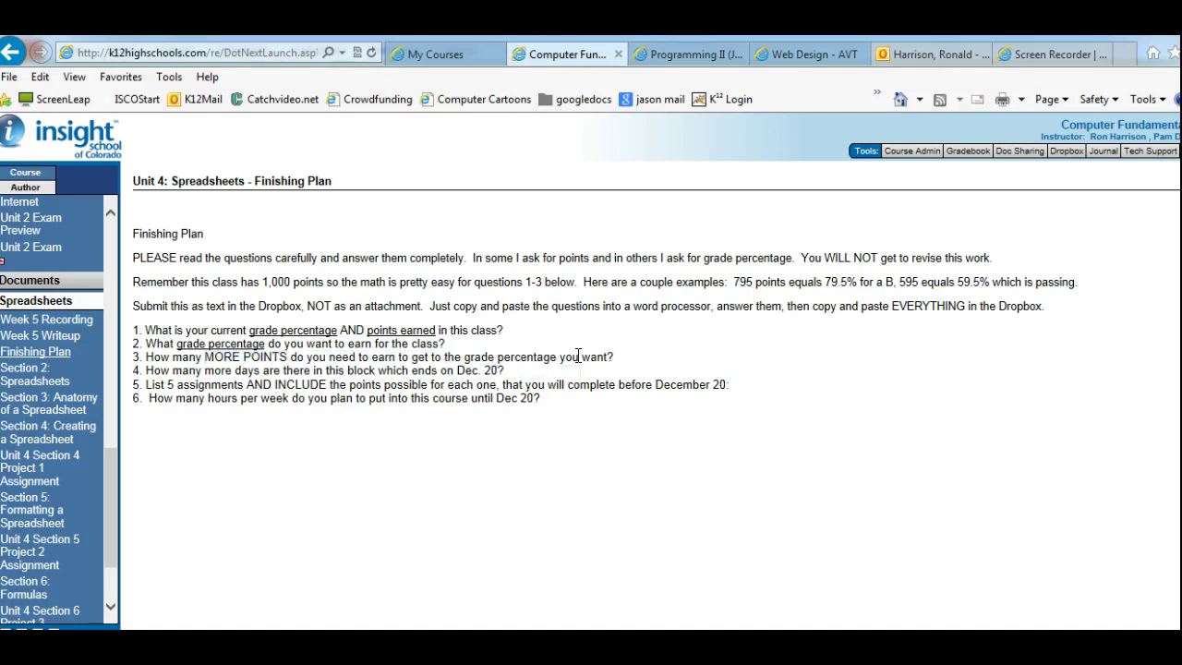
Read question 4 on the days left in the block and question 5 on listing five assignments with their points possible
left_click_drag(171, 370, 508, 374)
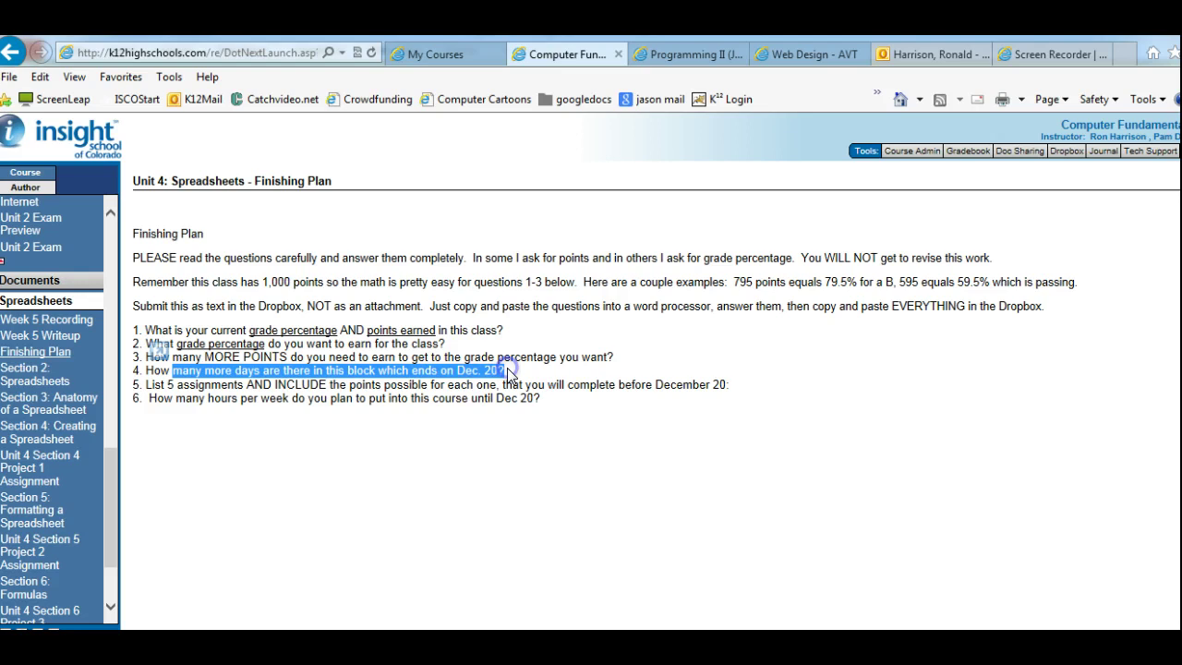
left_click(508, 375)
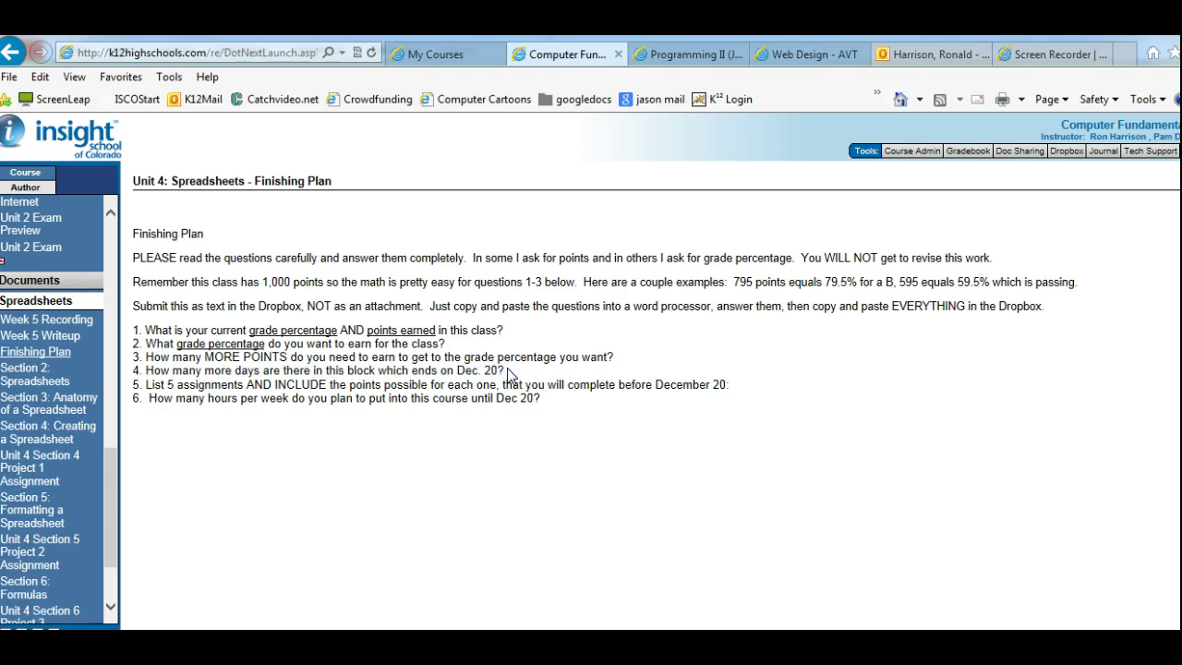
left_click_drag(246, 385, 462, 390)
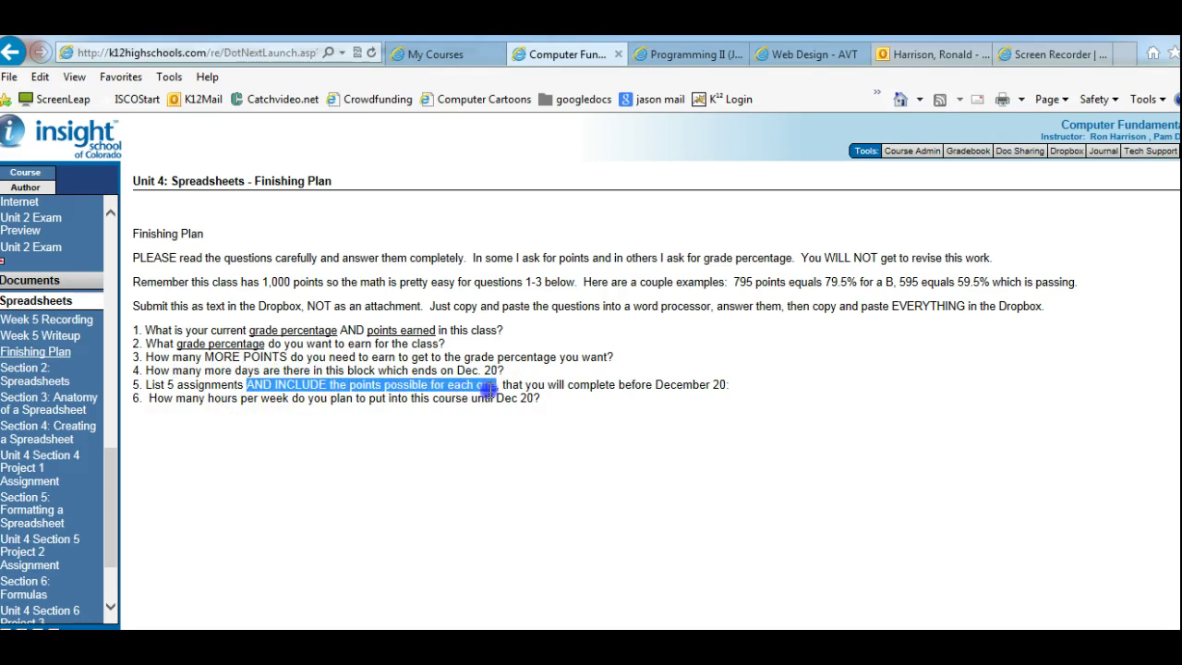
left_click_drag(548, 392, 628, 400)
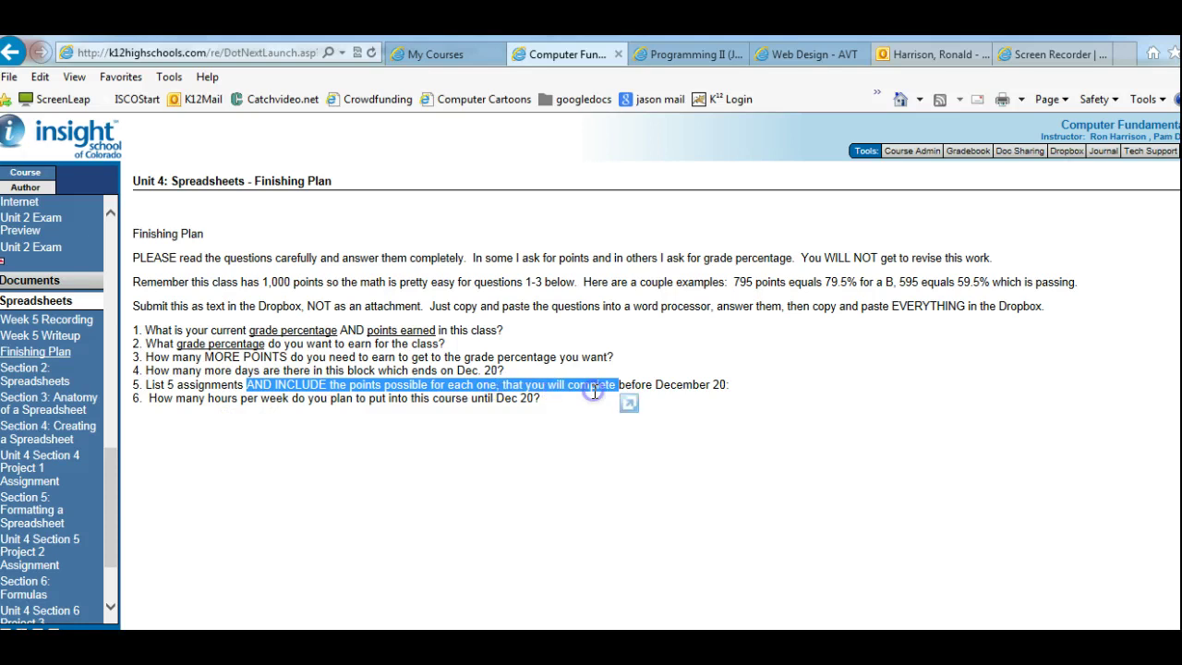
left_click(594, 393)
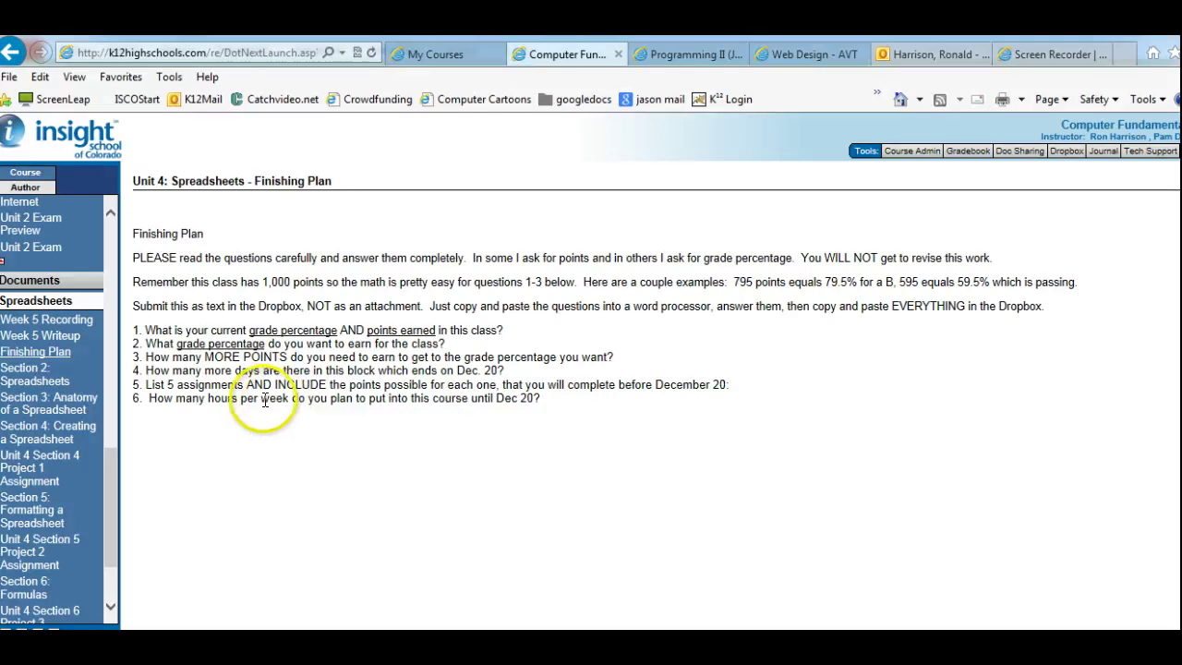
Read question 6 on planned weekly hours and the instruction about not being able to revise the Finishing Plan
left_click_drag(260, 398, 541, 404)
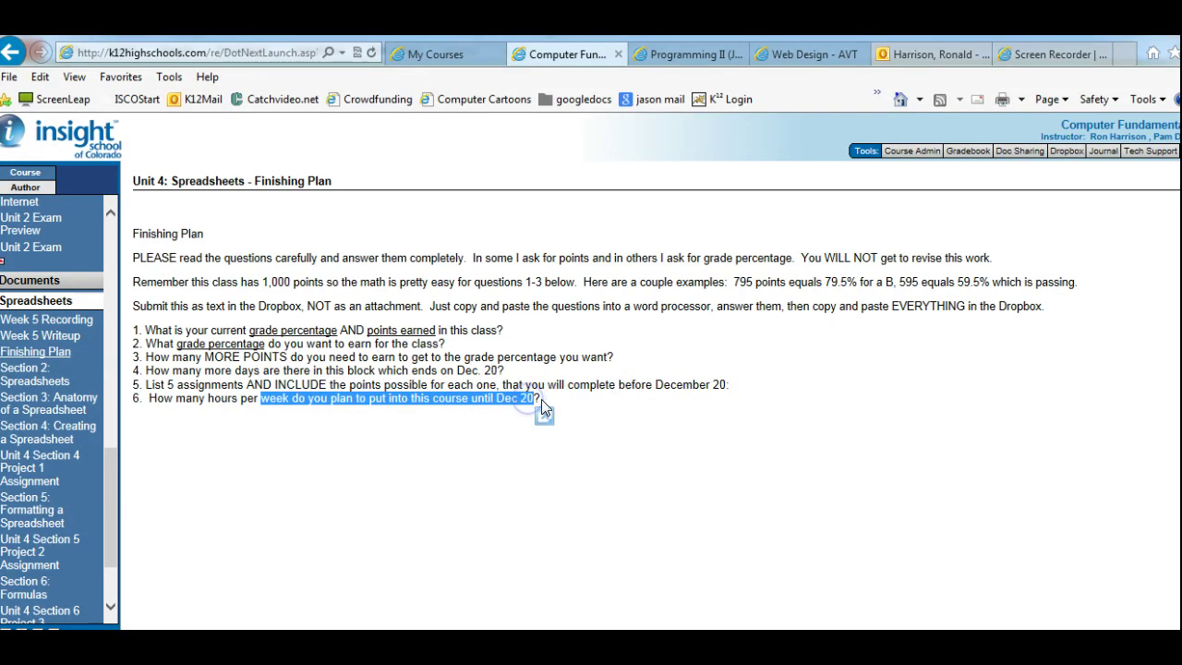
left_click(543, 403)
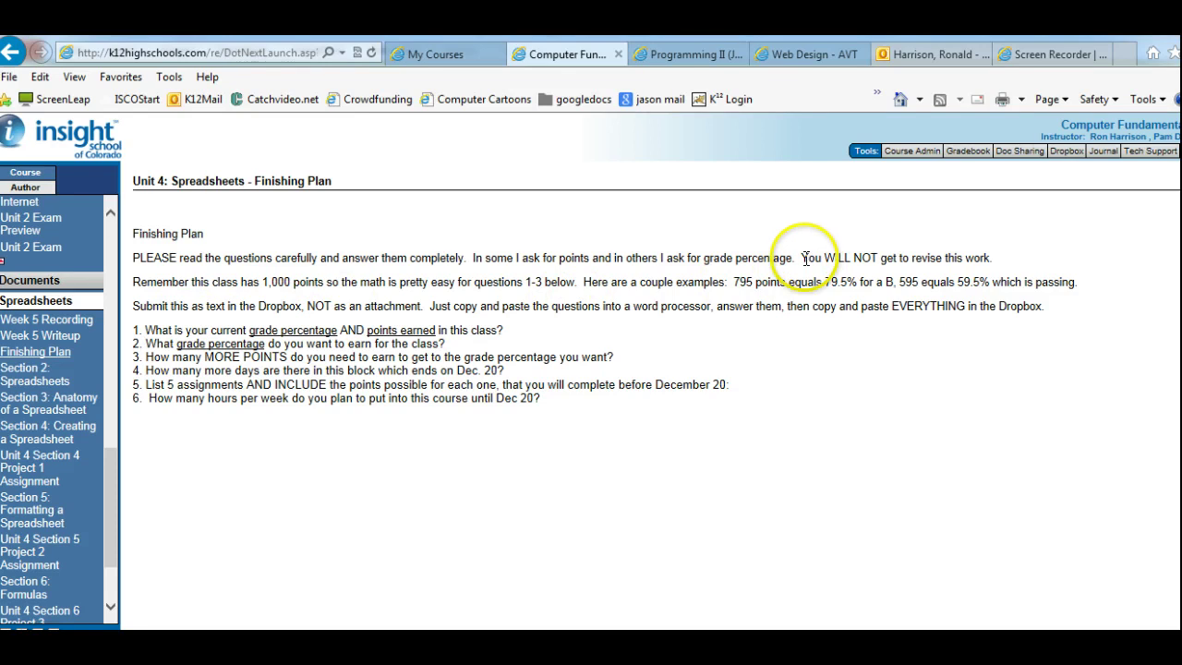
left_click_drag(800, 257, 1008, 261)
left_click(573, 251)
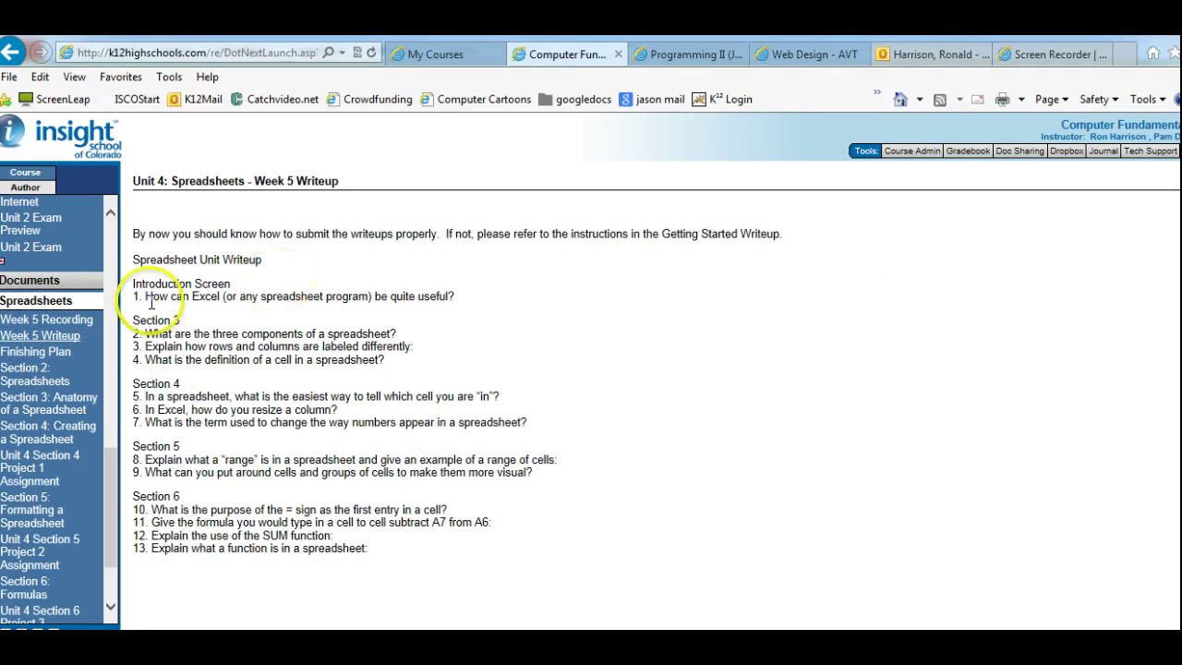
Read question 1 of the Week 5 Writeup about Excel's usefulness, and look for its answer on the Spreadsheets introduction page
left_click_drag(145, 296, 466, 303)
left_click(466, 303)
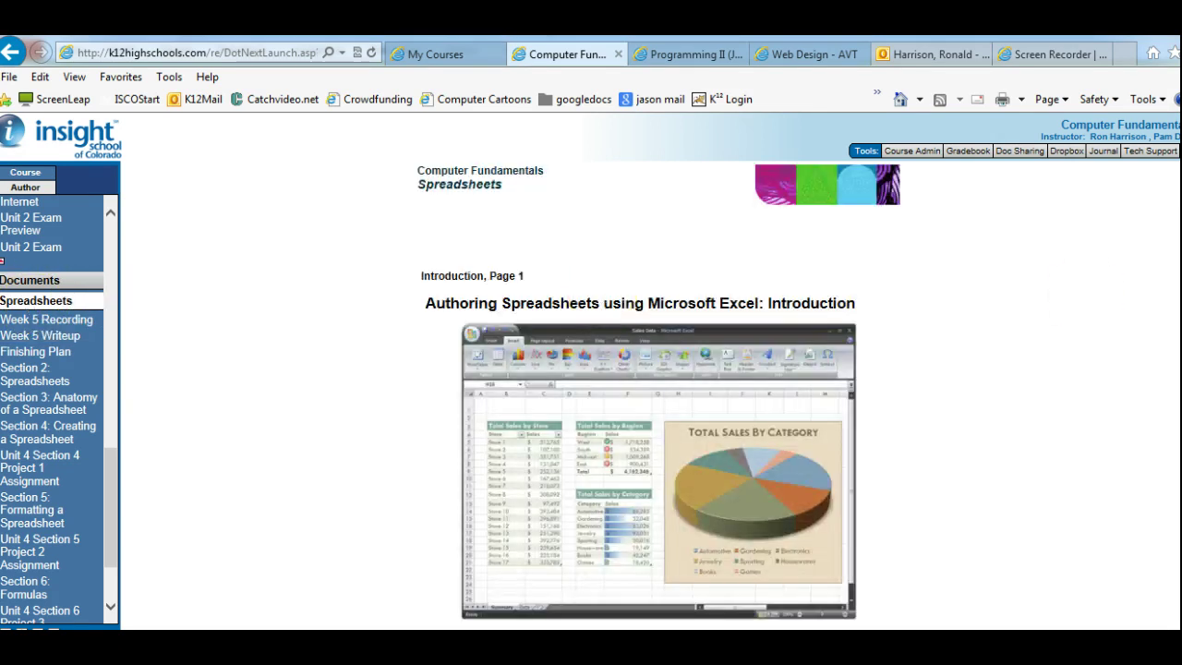
scroll(646, 397, "down", 3)
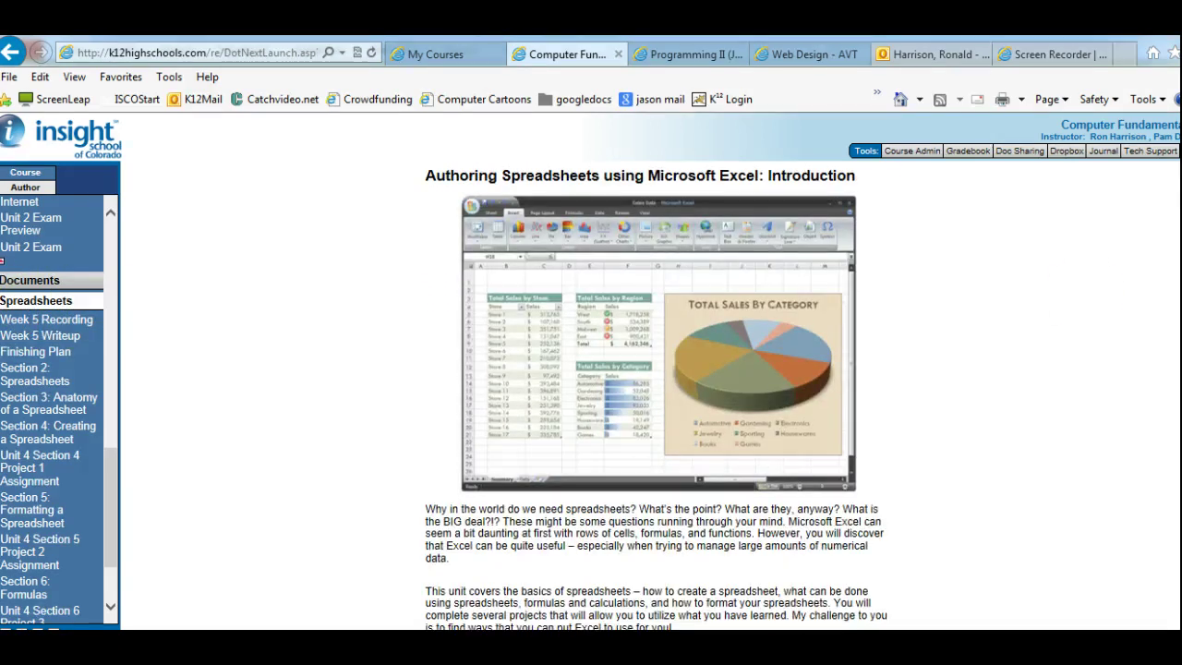
left_click(950, 362)
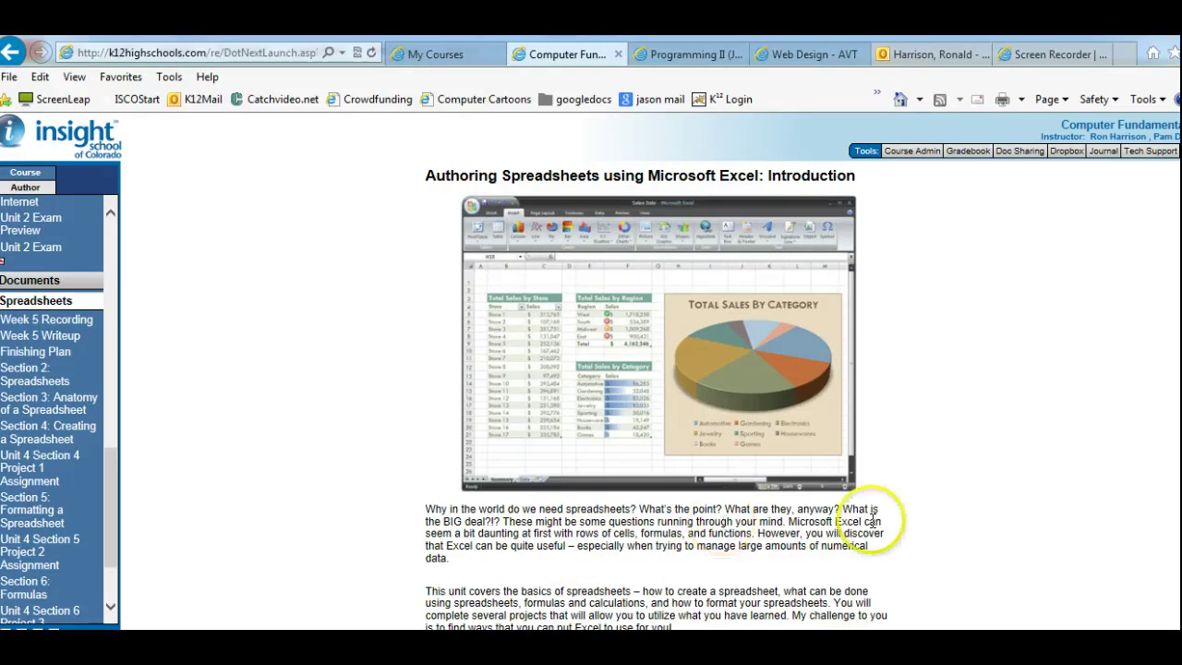
scroll(656, 394, "down", 1)
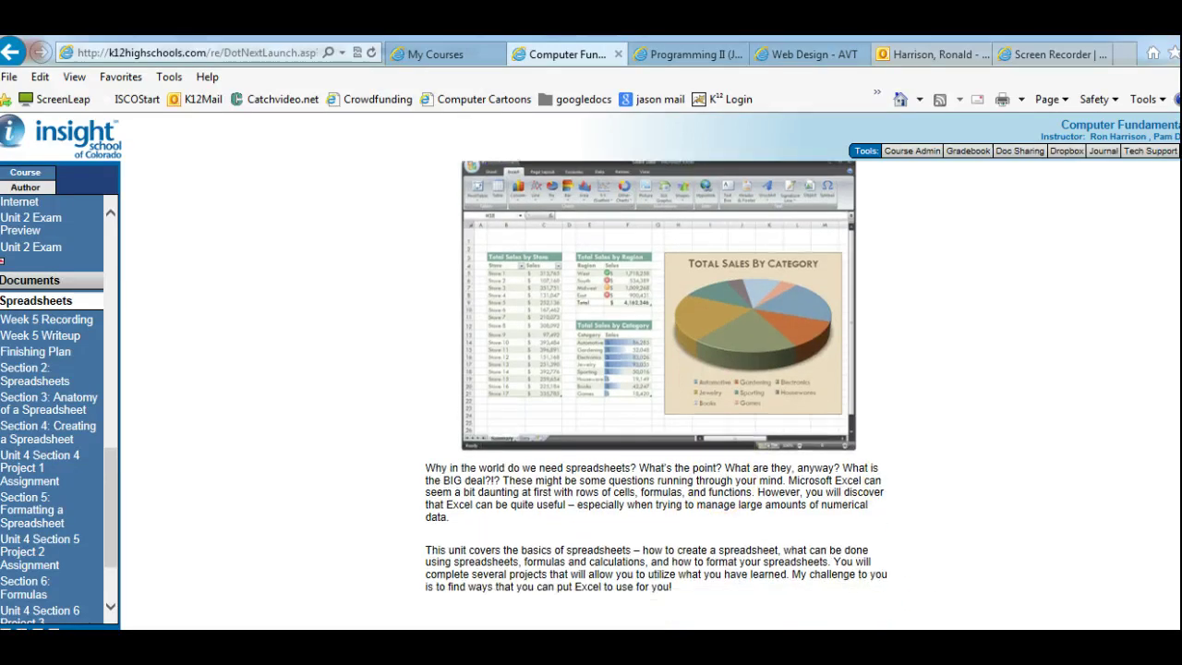
Examine the introduction text on why Excel is useful for managing numerical data and what the unit covers
left_click_drag(570, 491, 716, 490)
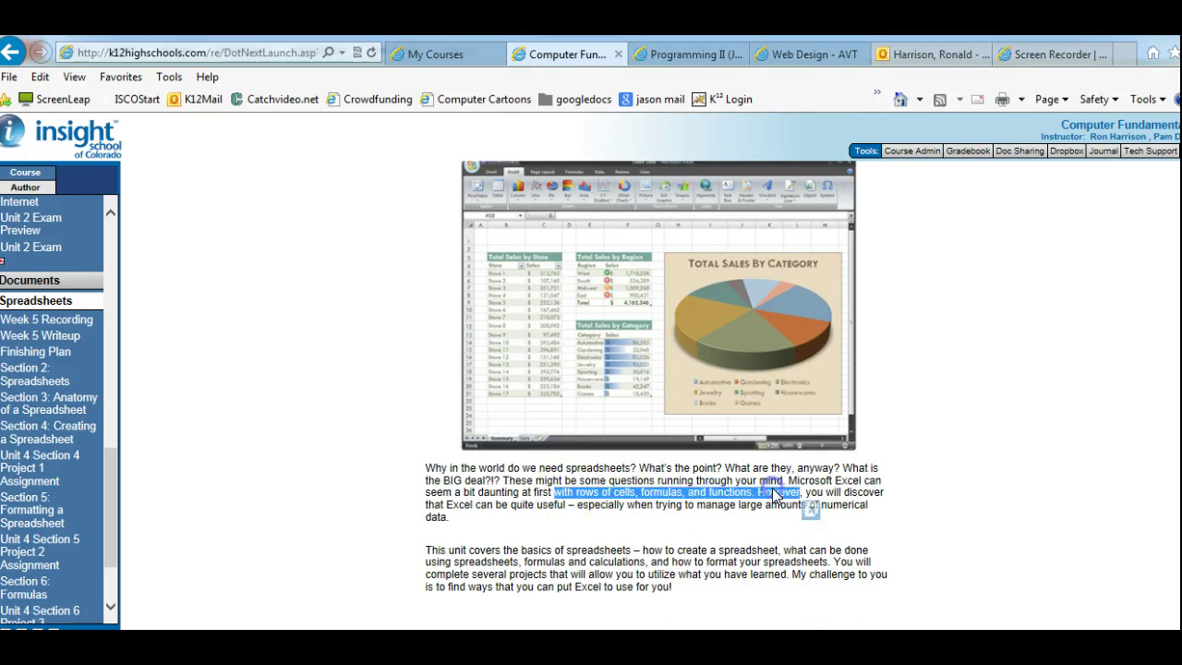
left_click(772, 489)
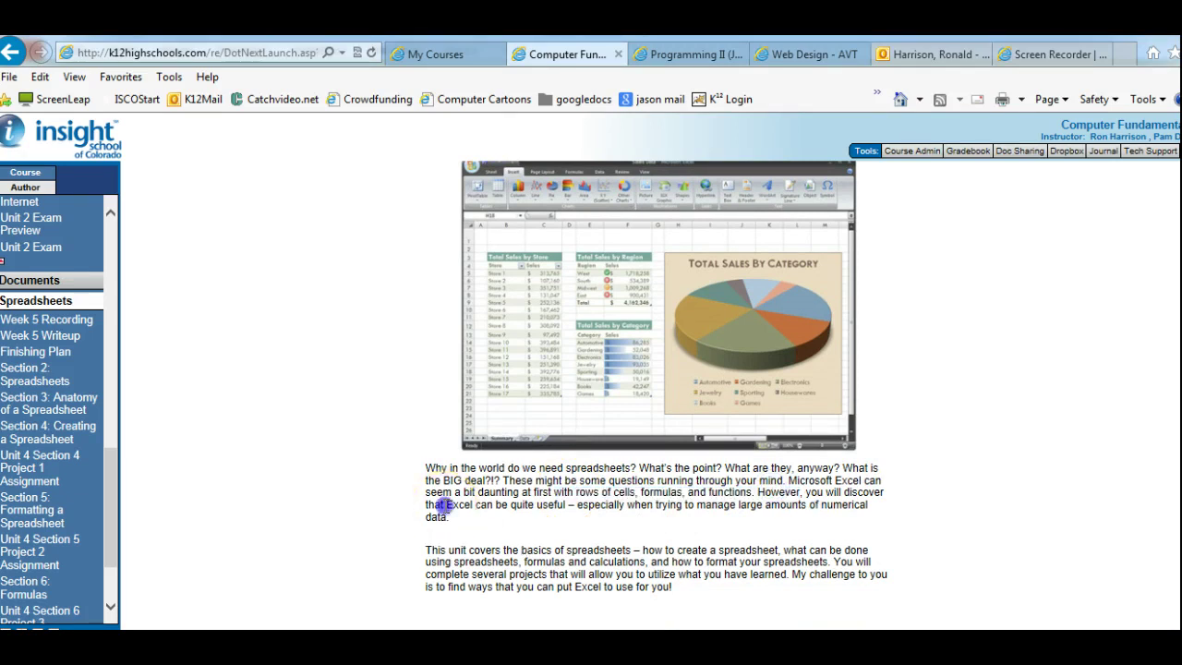
left_click_drag(446, 505, 533, 505)
left_click(547, 520)
left_click(594, 520)
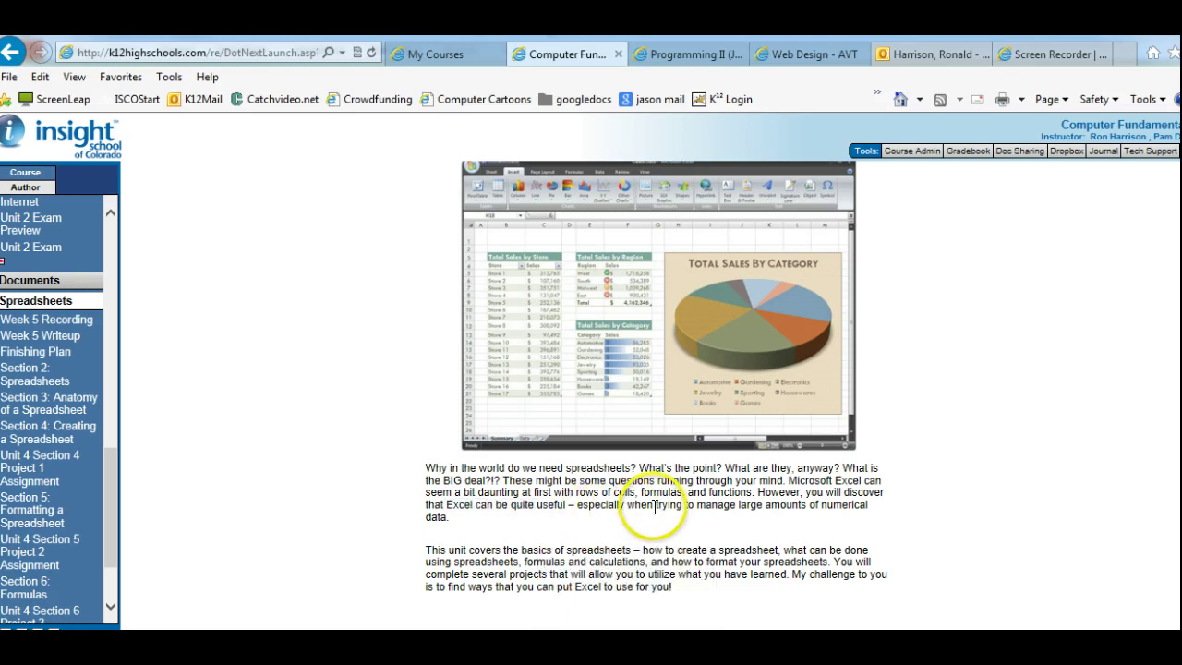
left_click_drag(655, 506, 655, 526)
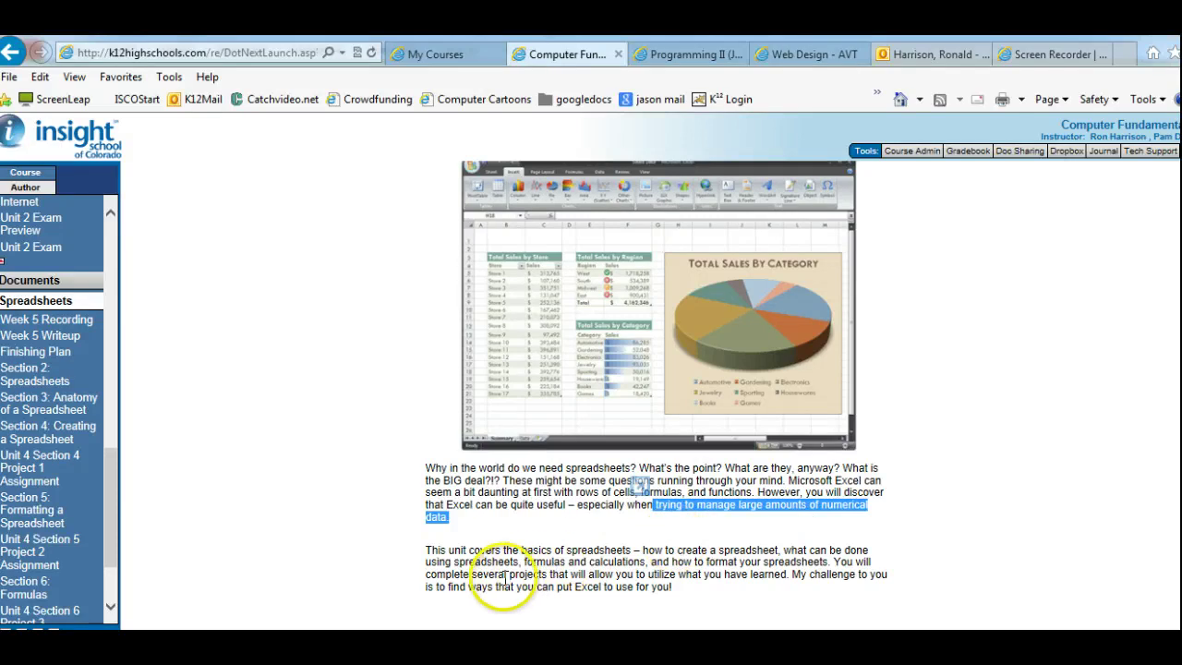
left_click_drag(472, 573, 752, 546)
left_click(789, 562)
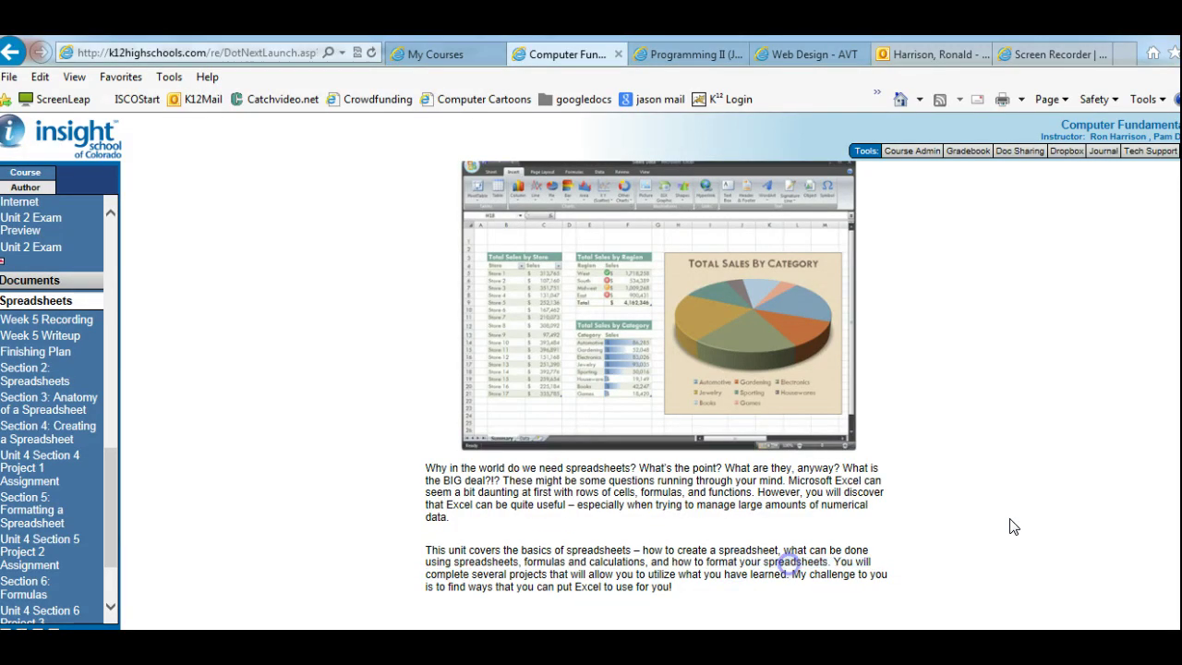
scroll(747, 506, "down", 1)
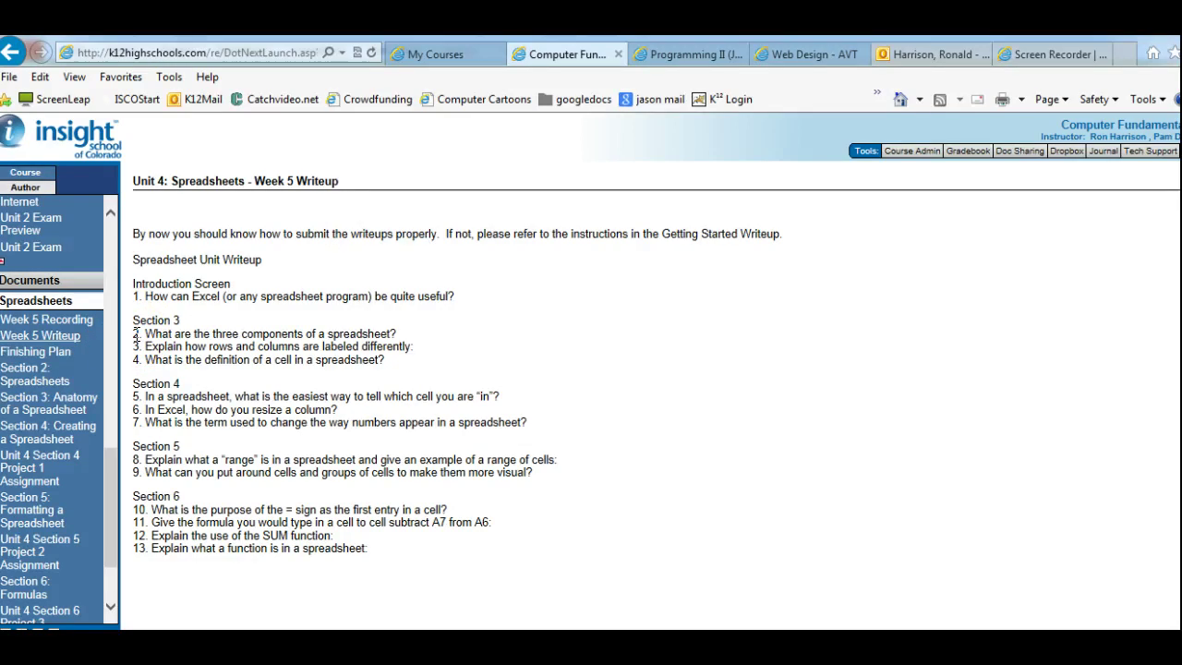
Open Section 2: Spreadsheets and read the introductory paragraph on the origin of the term "spreadsheet"
left_click(28, 374)
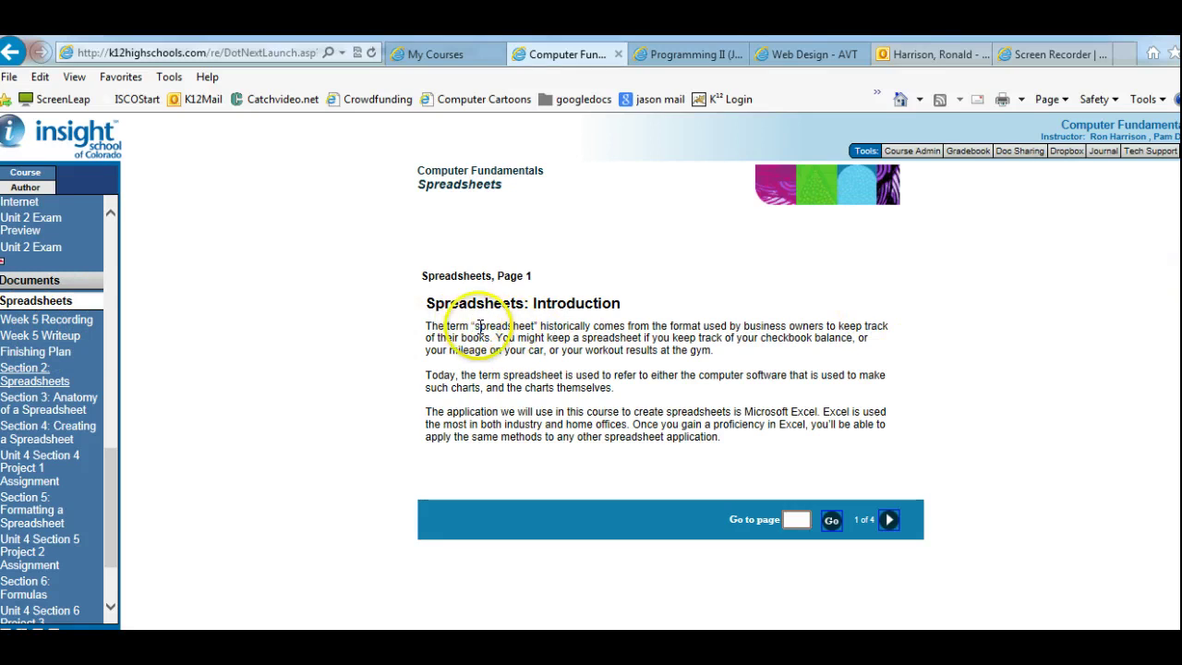
left_click_drag(473, 326, 683, 347)
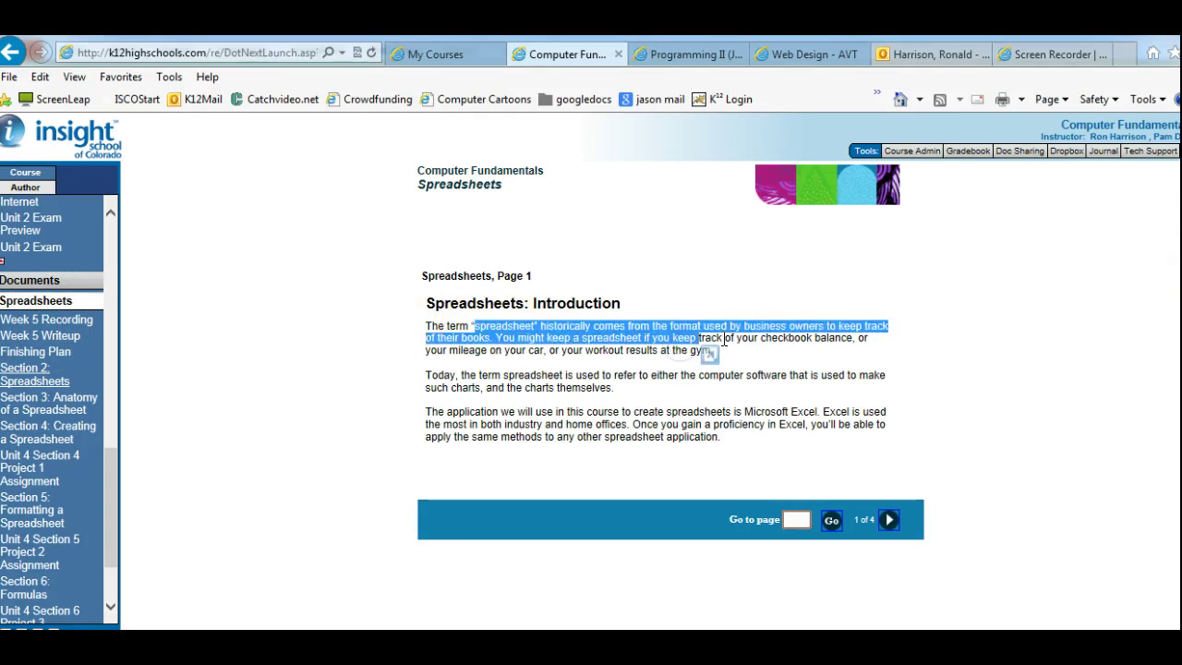
left_click(723, 338)
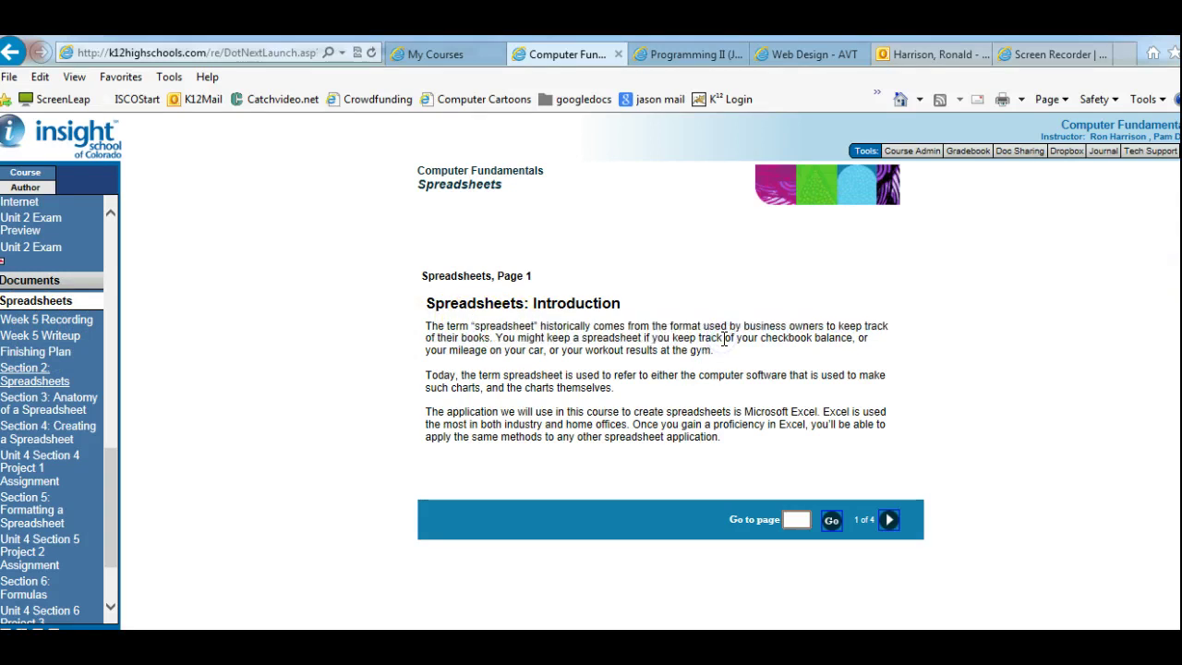
Go to page 2 of Section 2 and read through the four section objectives
left_click(889, 522)
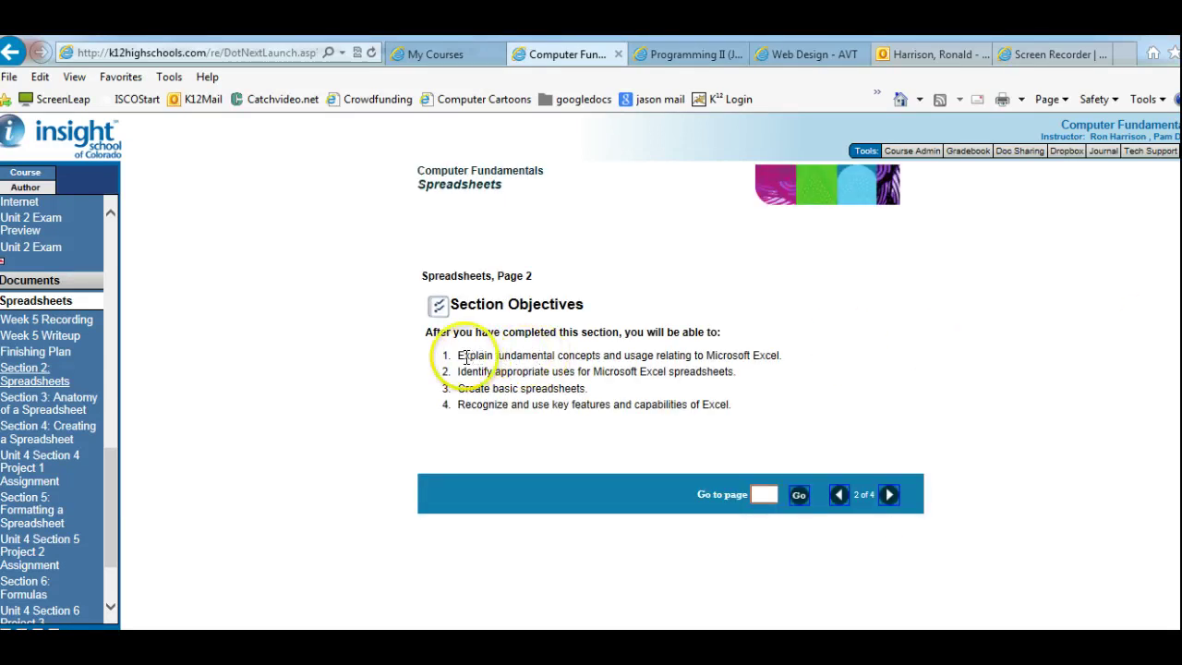
left_click_drag(458, 356, 666, 360)
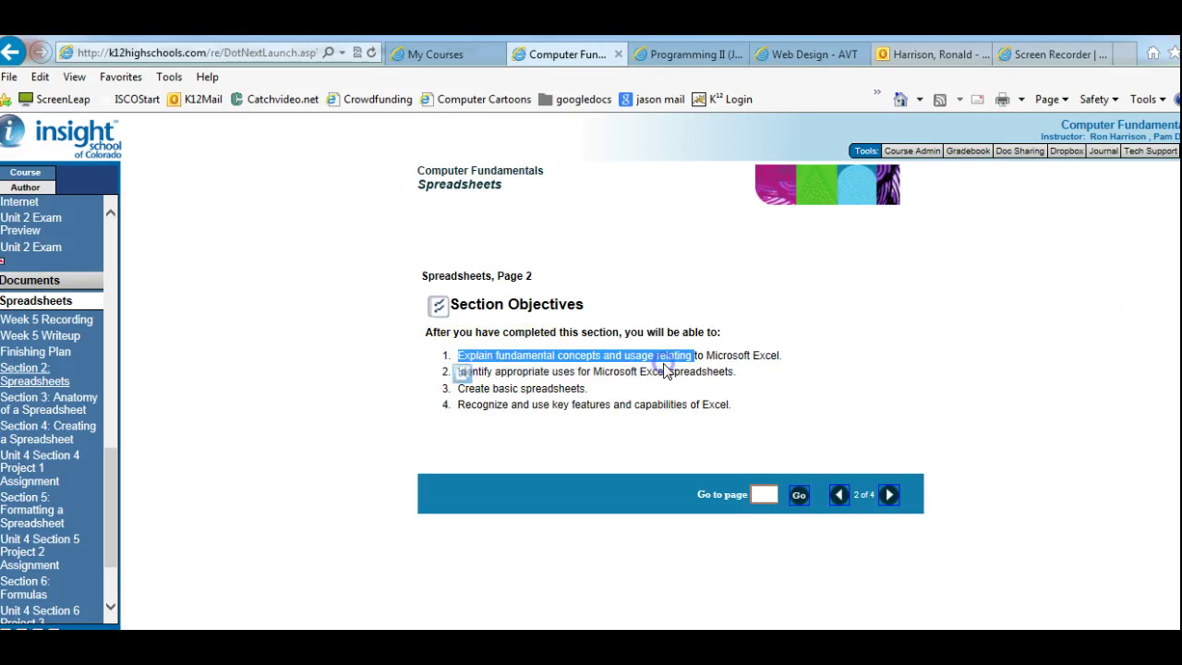
left_click(506, 372)
left_click_drag(505, 371, 668, 374)
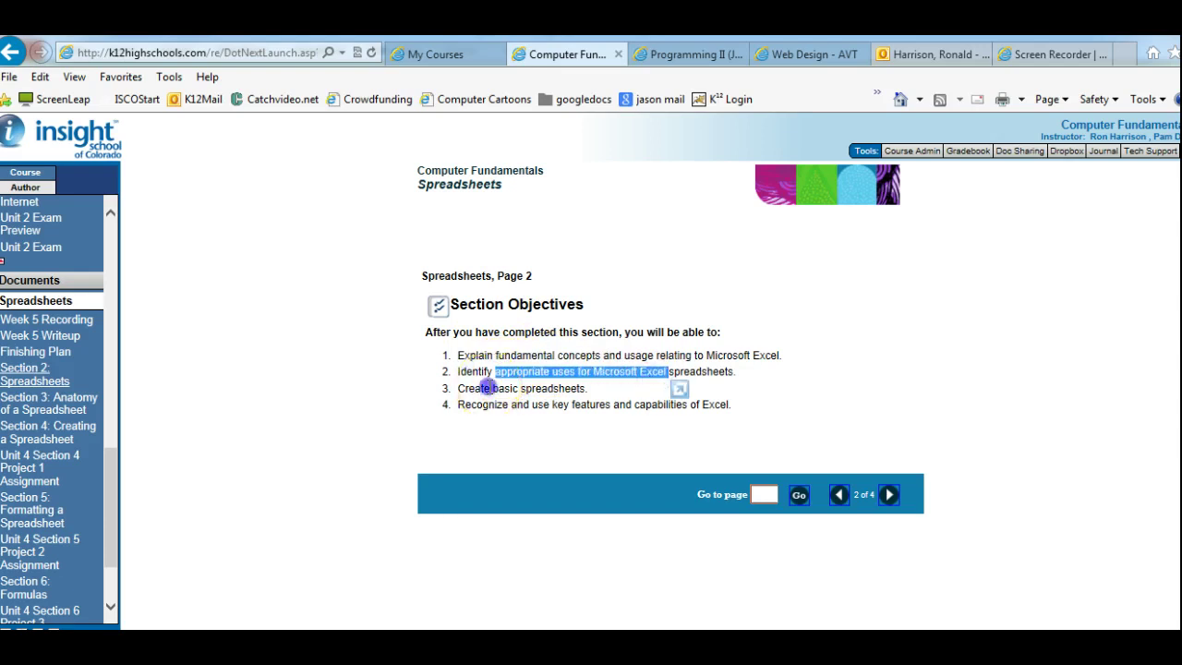
left_click_drag(489, 388, 689, 406)
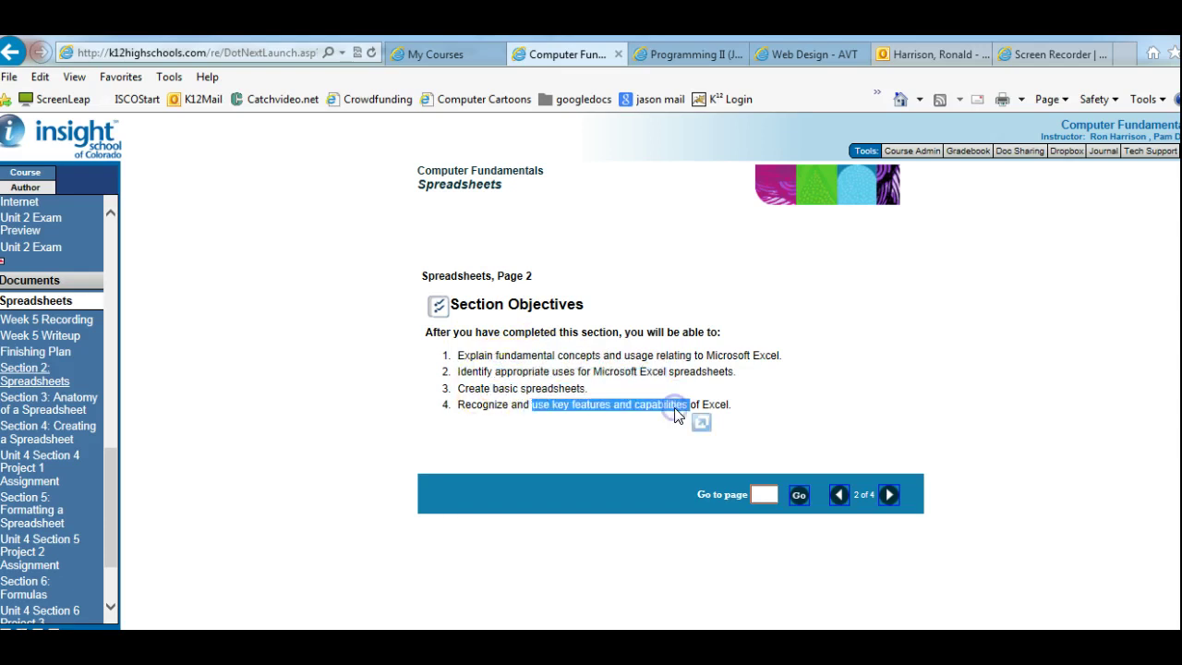
Go to page 3 of Section 2 and look over the Warm Up Activity with its Yes or No questions on Excel uses
left_click(889, 495)
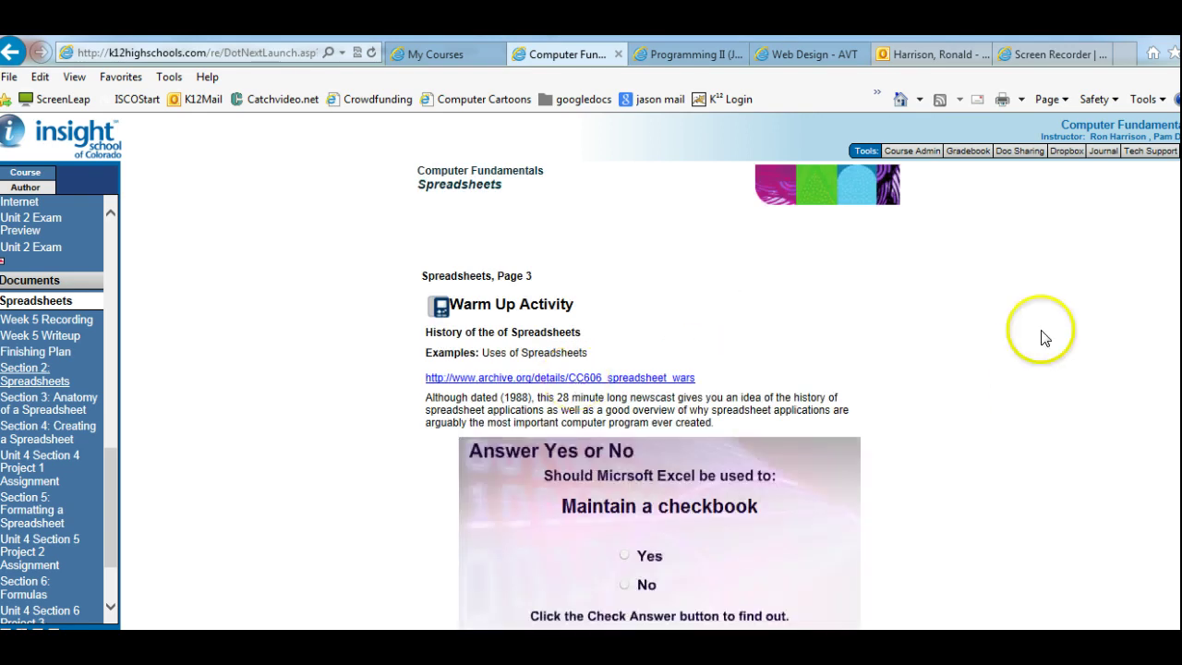
scroll(647, 397, "down", 2)
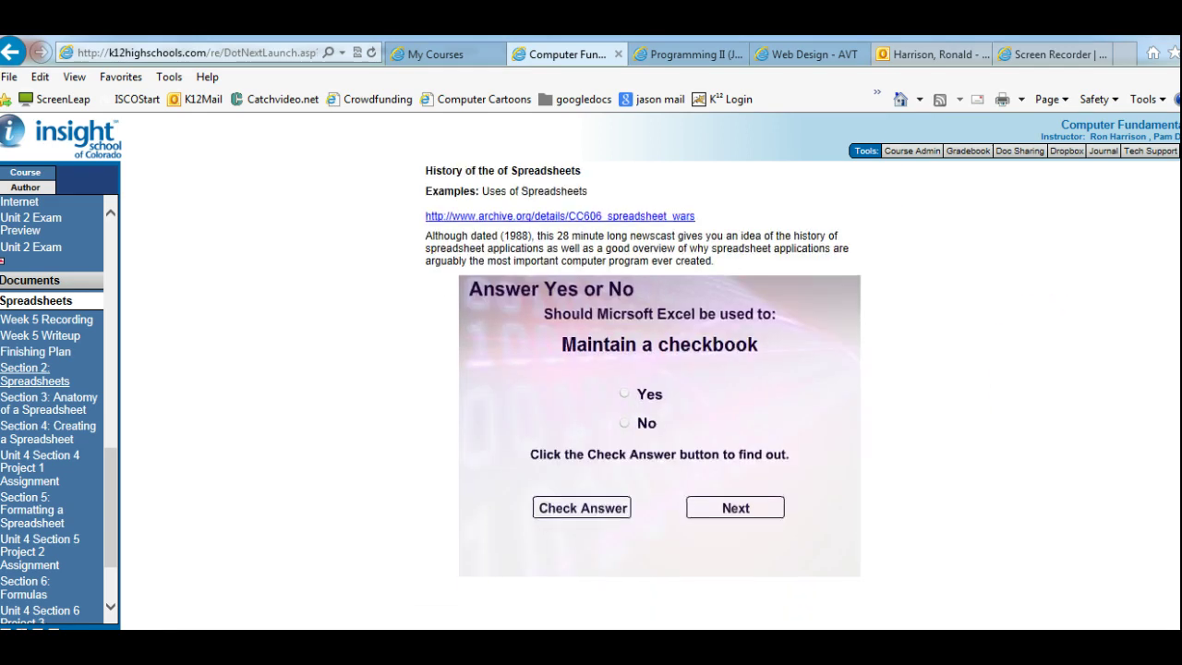
scroll(581, 291, "up", 1)
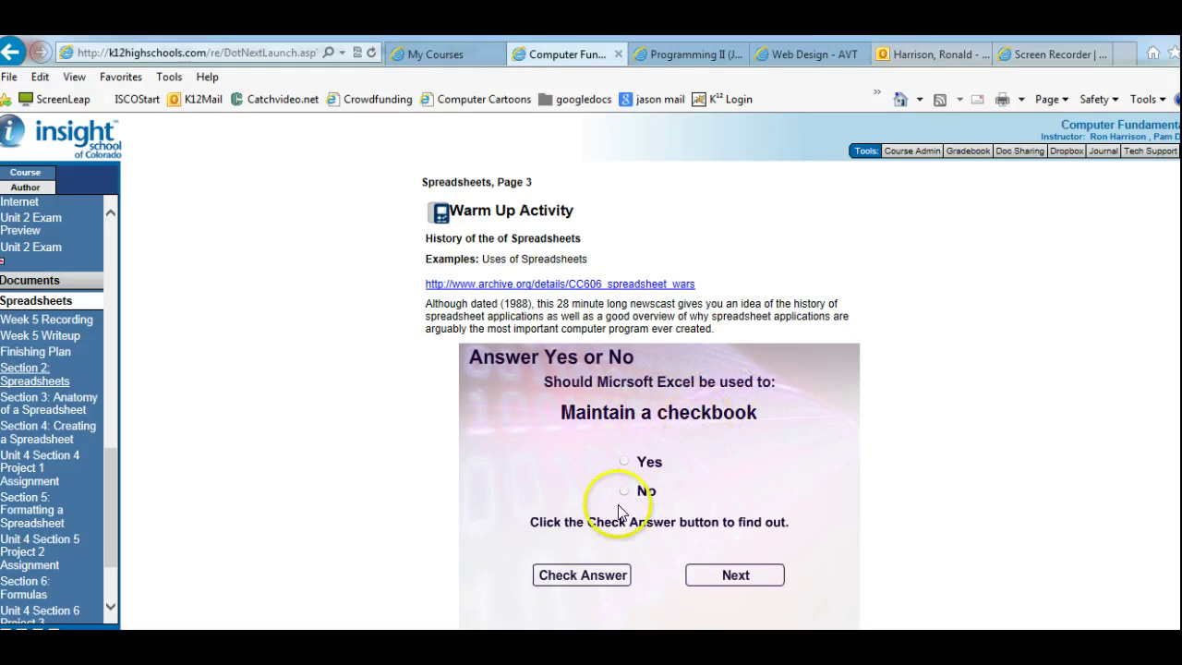
scroll(660, 388, "down", 1)
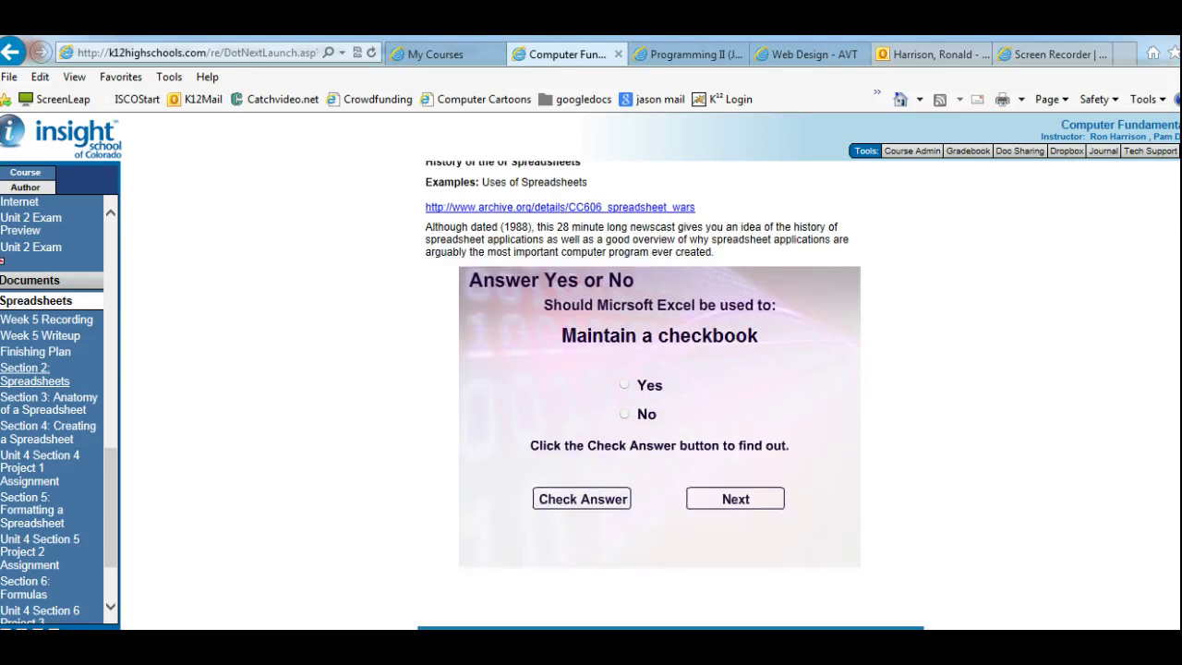
Go to page 4 of Section 2 and read the Research prompt about practical ways to use spreadsheets
left_click(747, 499)
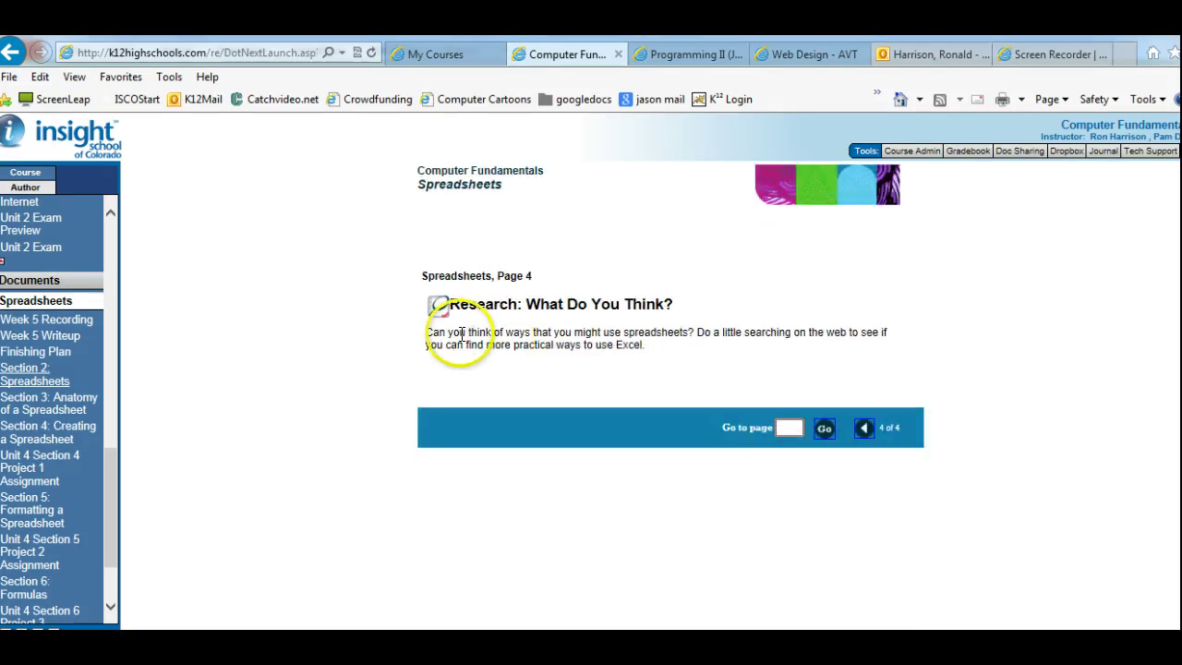
left_click_drag(462, 334, 607, 346)
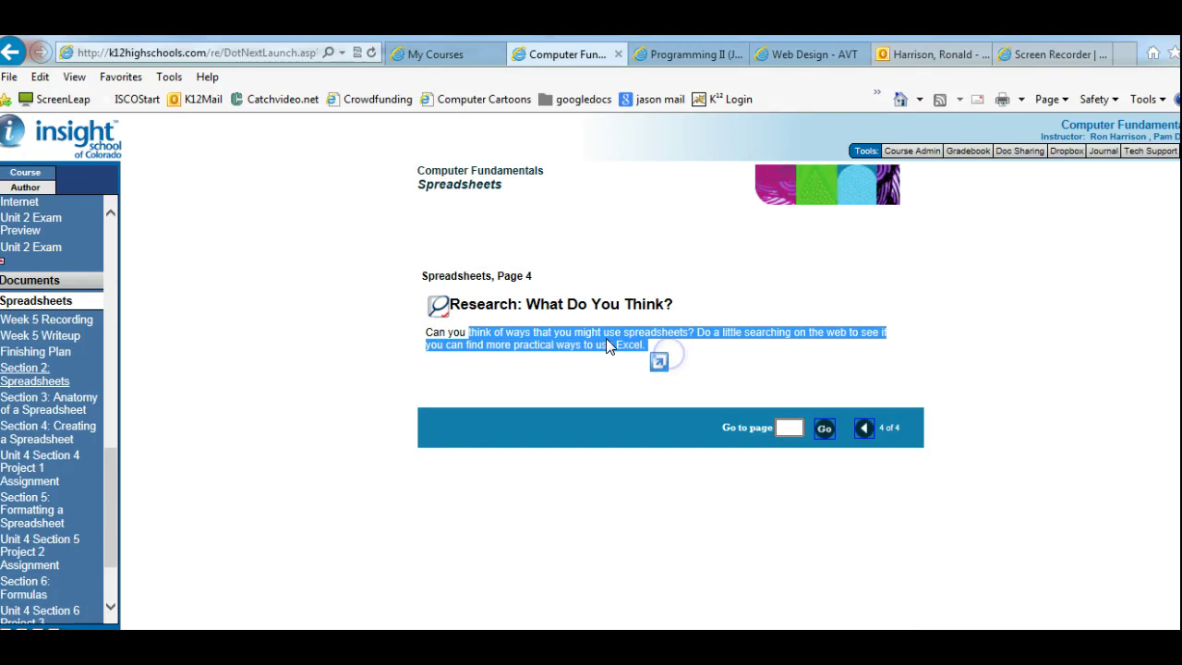
left_click(559, 332)
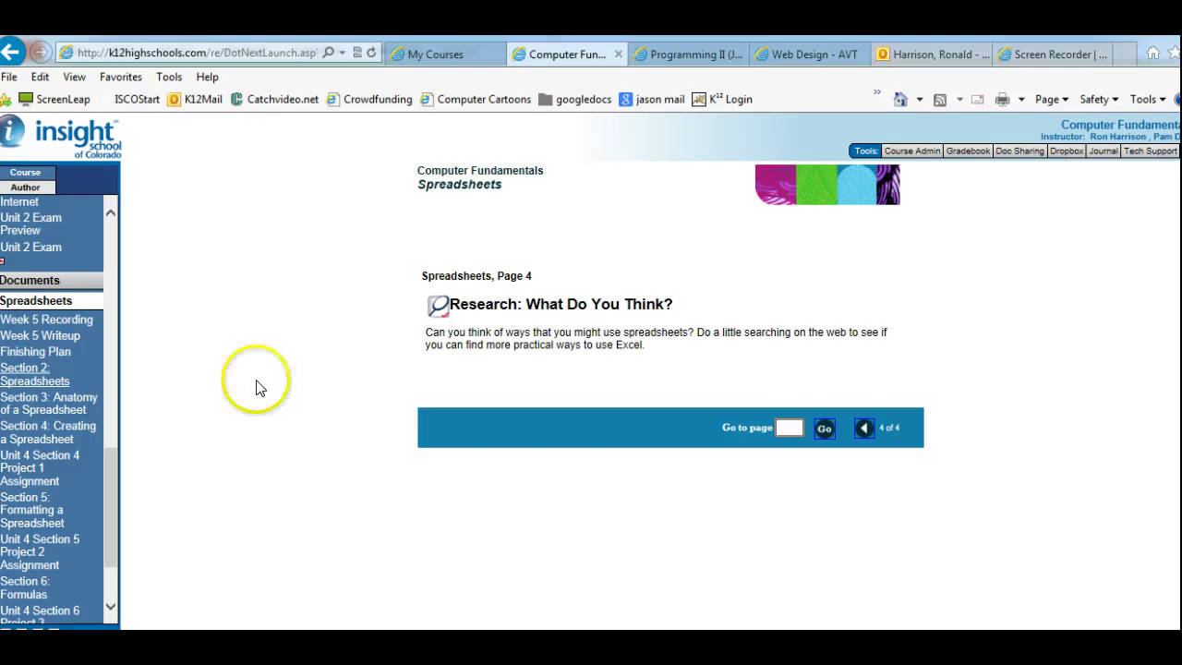
Open the Week 5 Writeup and read Section 3 questions 2 to 4 on spreadsheet components, row and column labels, and cells
left_click(69, 336)
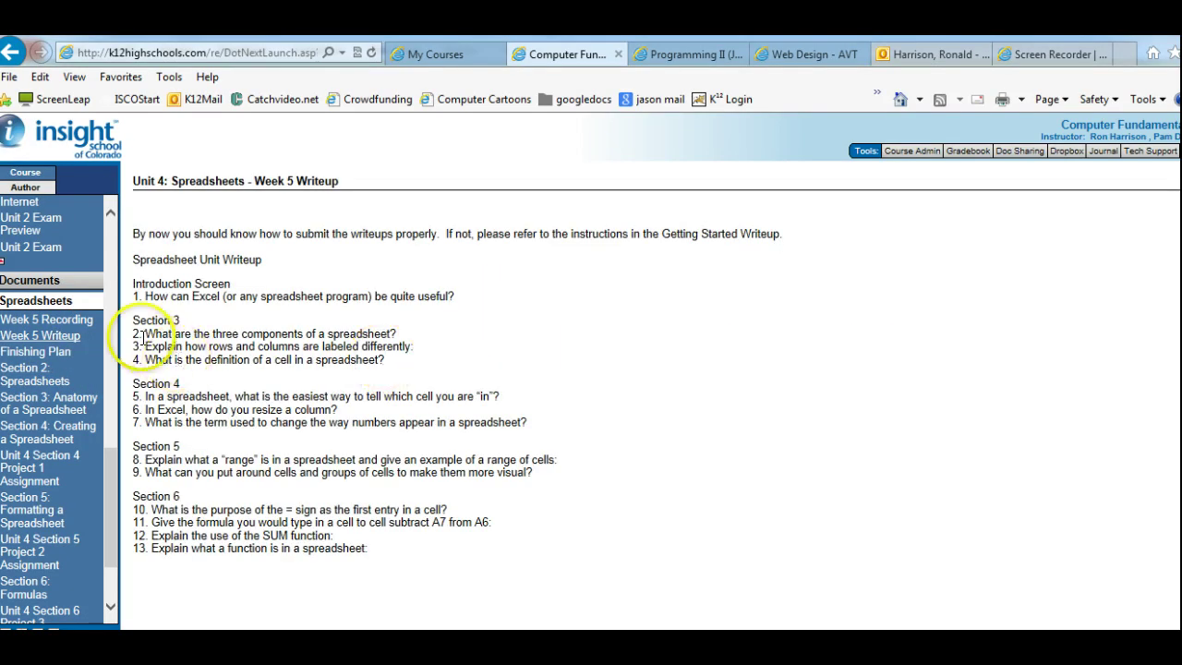
left_click_drag(144, 333, 345, 337)
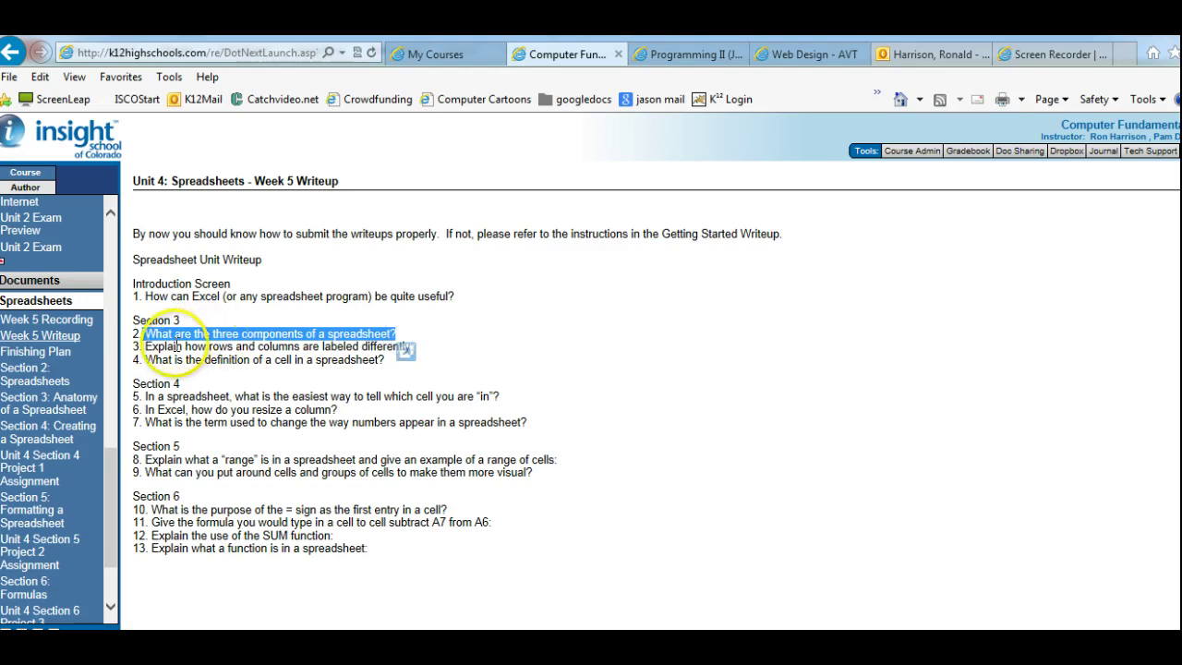
left_click_drag(145, 346, 412, 348)
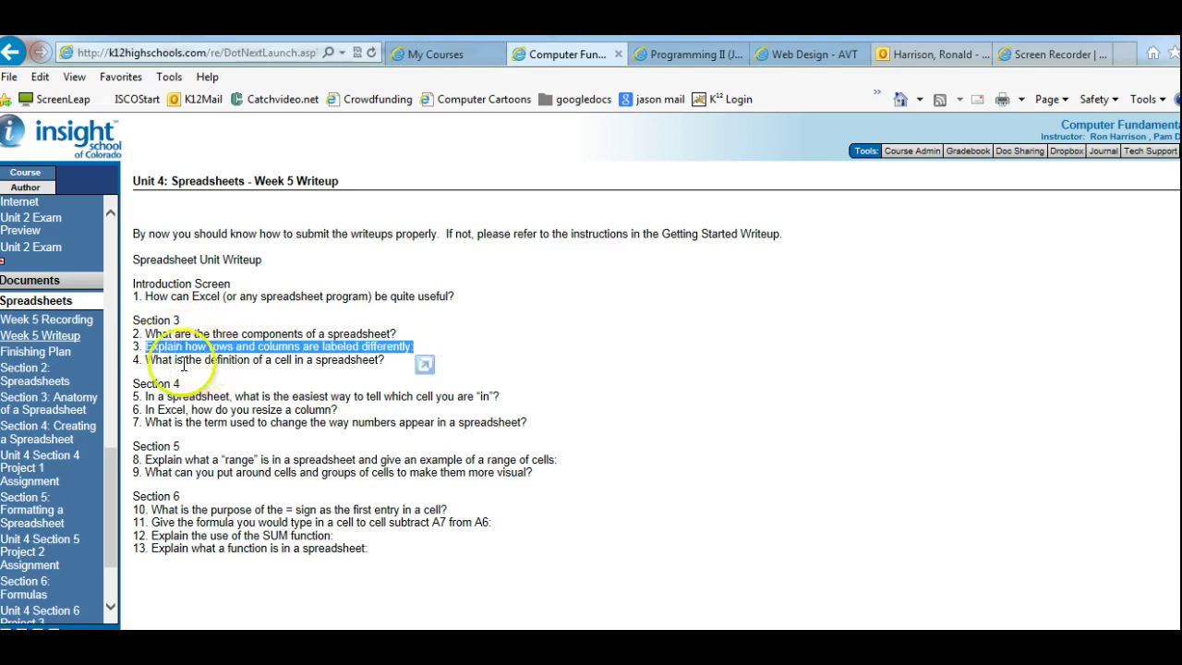
left_click_drag(178, 361, 361, 362)
left_click(360, 362)
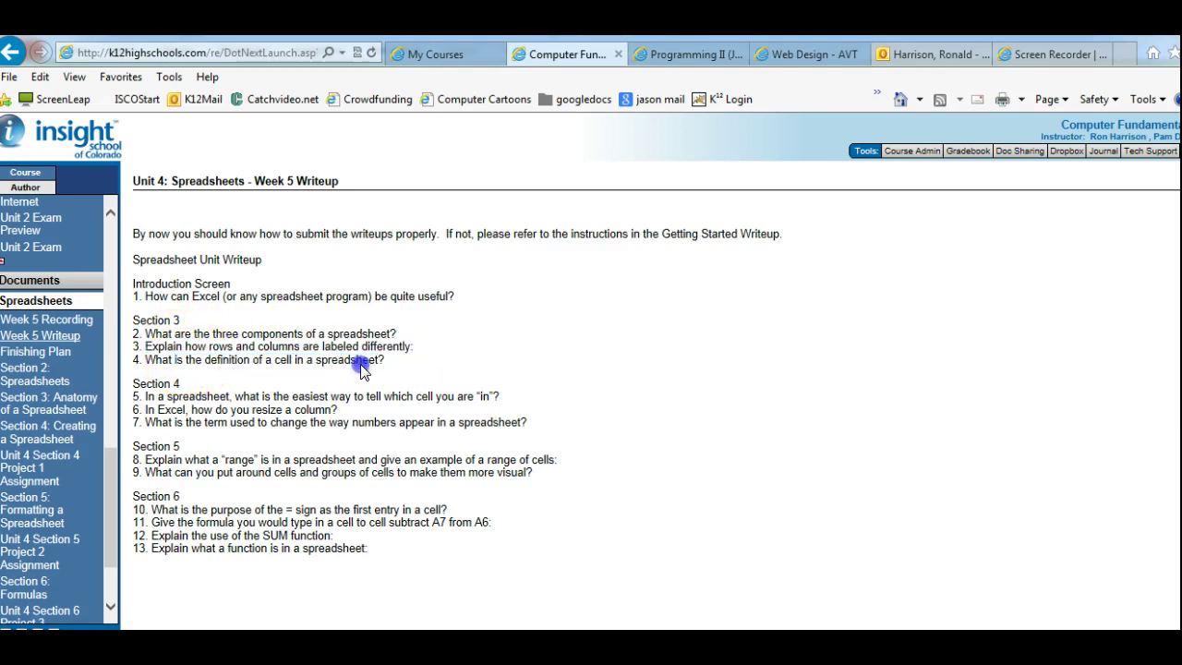
Open Section 3: Anatomy of a Spreadsheet and read the introduction, highlighting "Columns and rows and cells" and the mention of formulas and functions
left_click(64, 411)
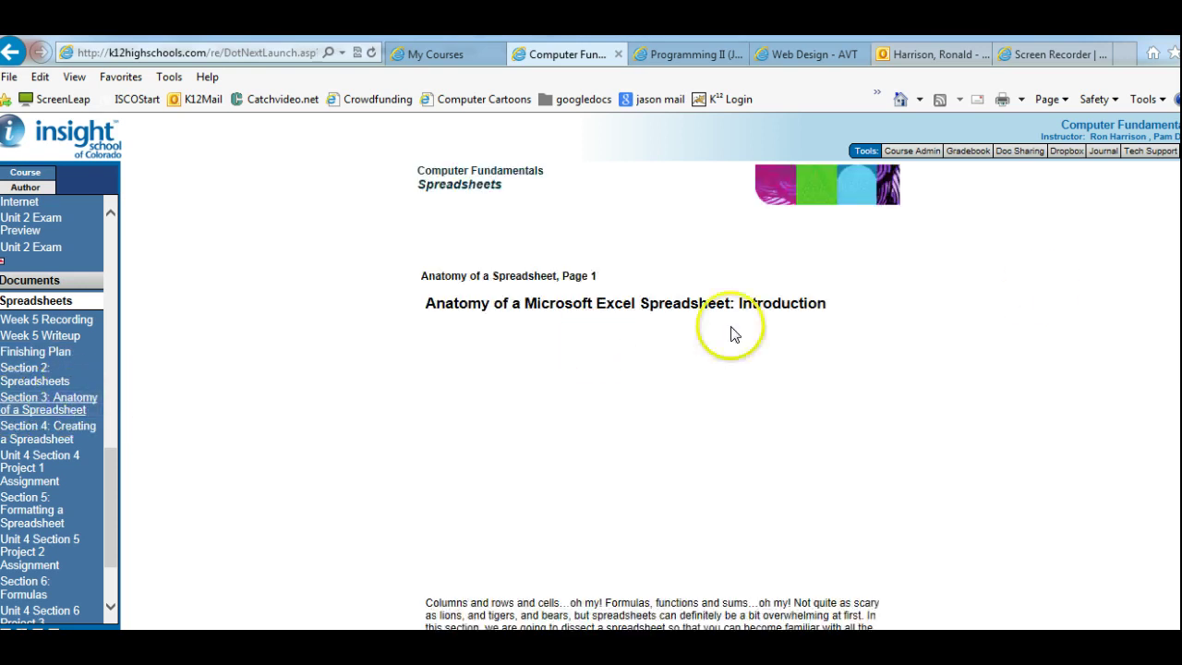
scroll(659, 395, "down", 1)
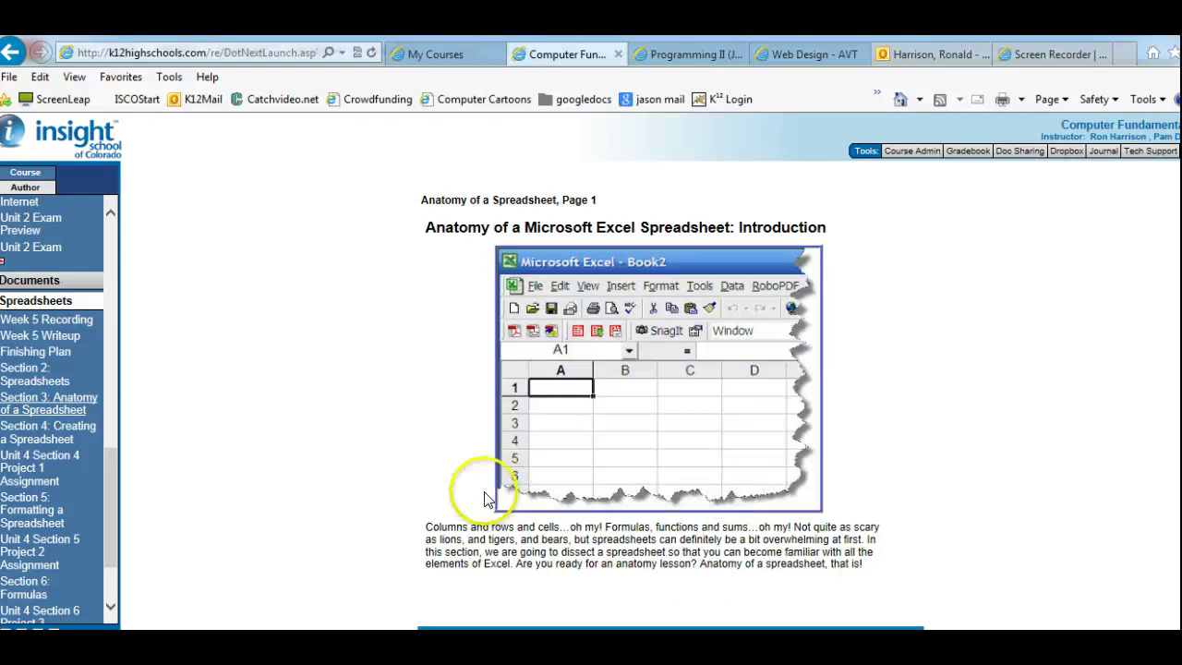
left_click_drag(425, 526, 552, 528)
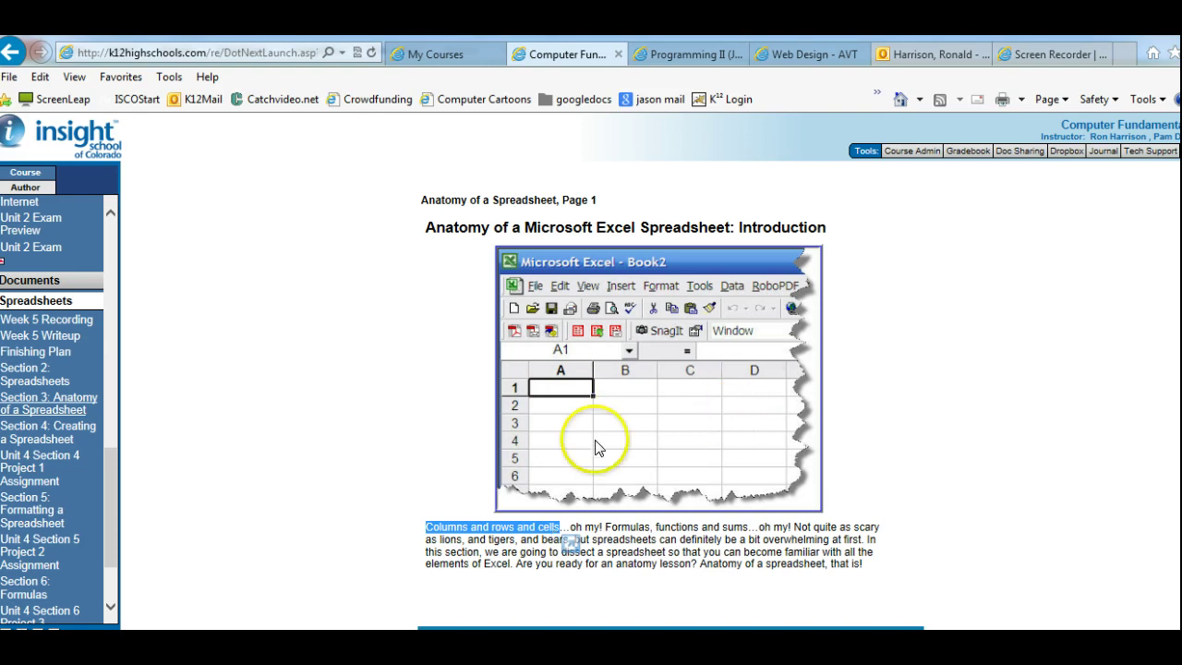
left_click(851, 552)
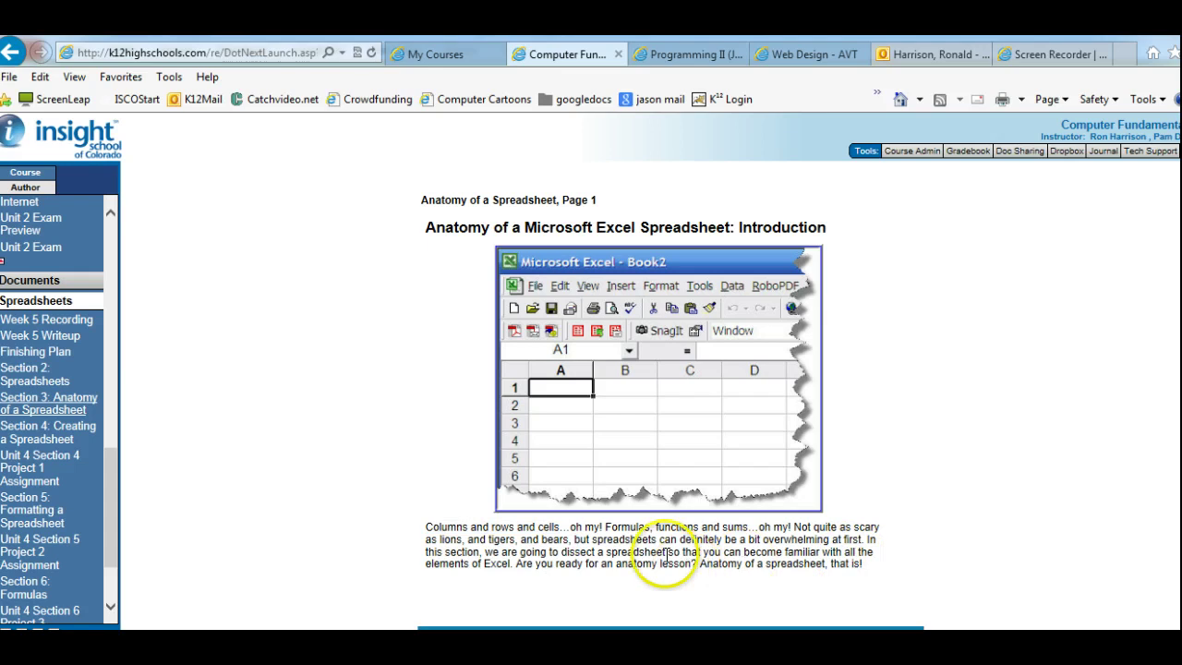
left_click_drag(607, 527, 734, 531)
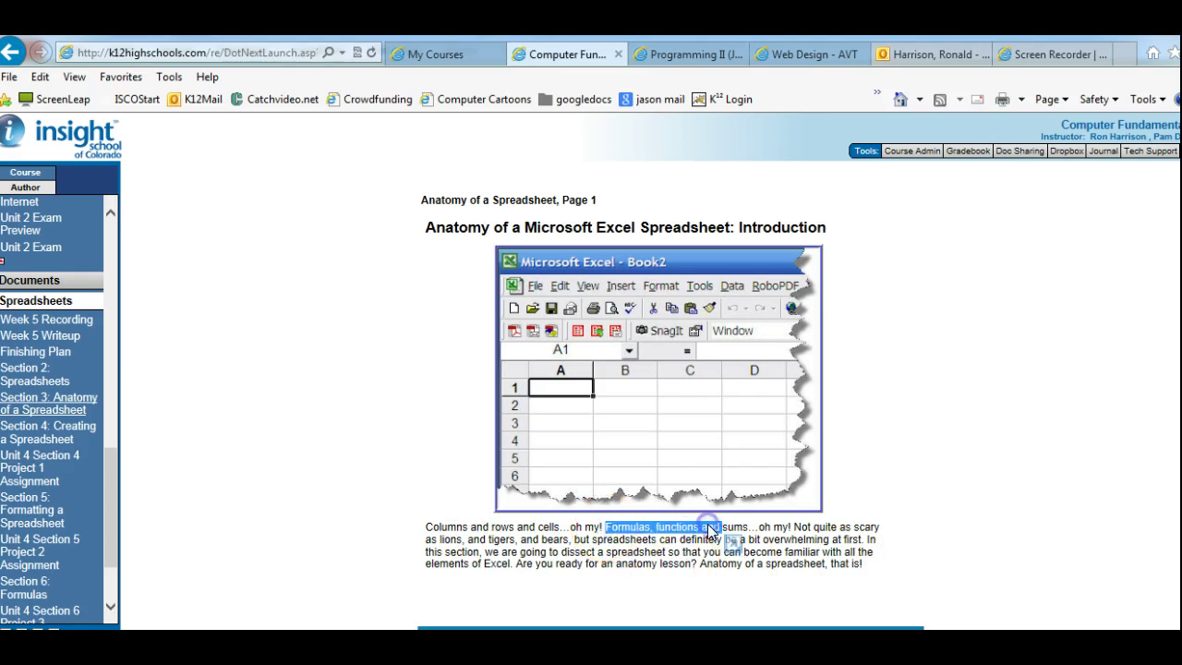
left_click(732, 526)
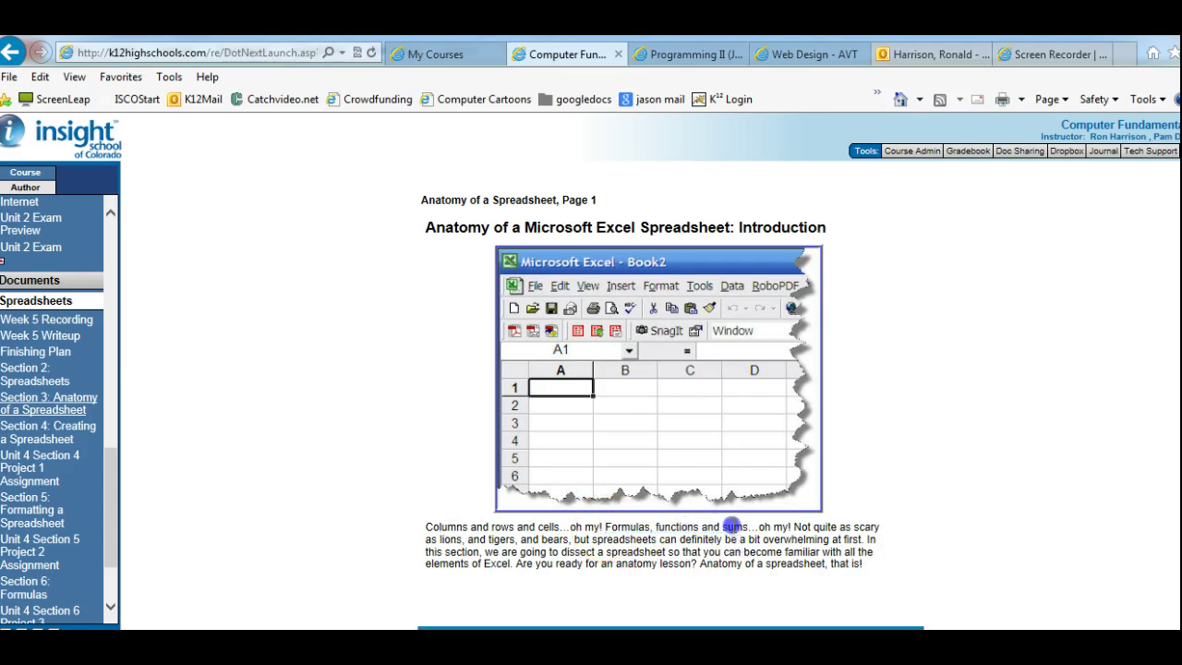
left_click(427, 527)
left_click_drag(427, 527, 561, 528)
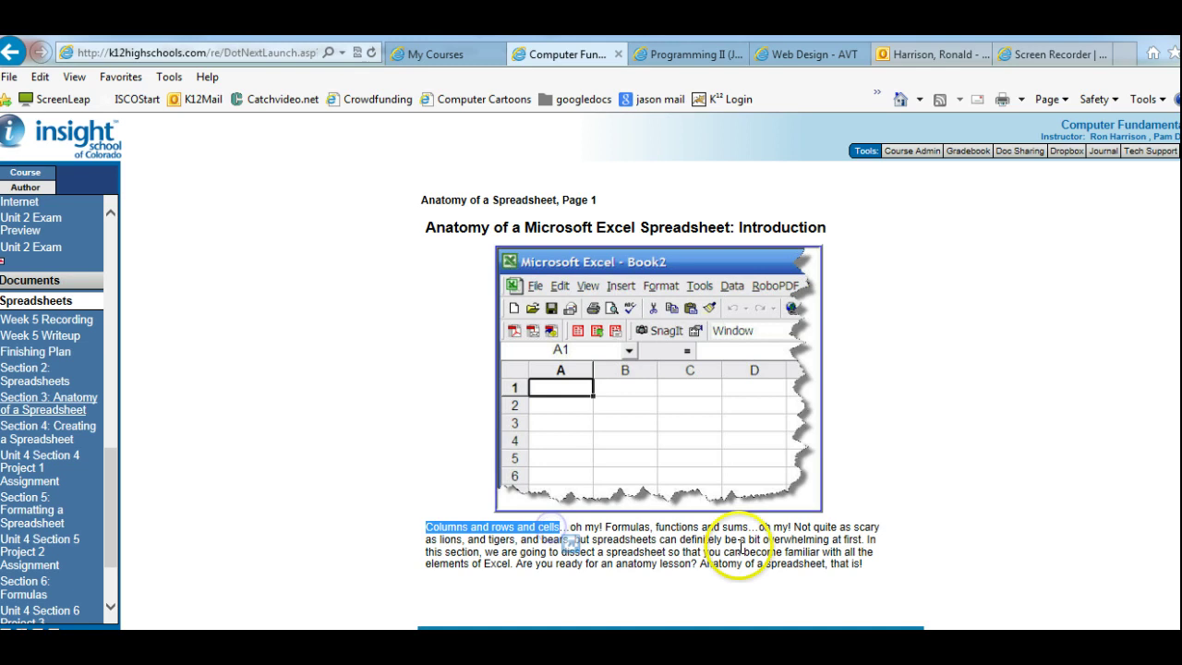
left_click(739, 542)
Go through pages 2 and 3 of Section 3, reading the section objectives and Exercise #1: Opening a Document
left_click(889, 647)
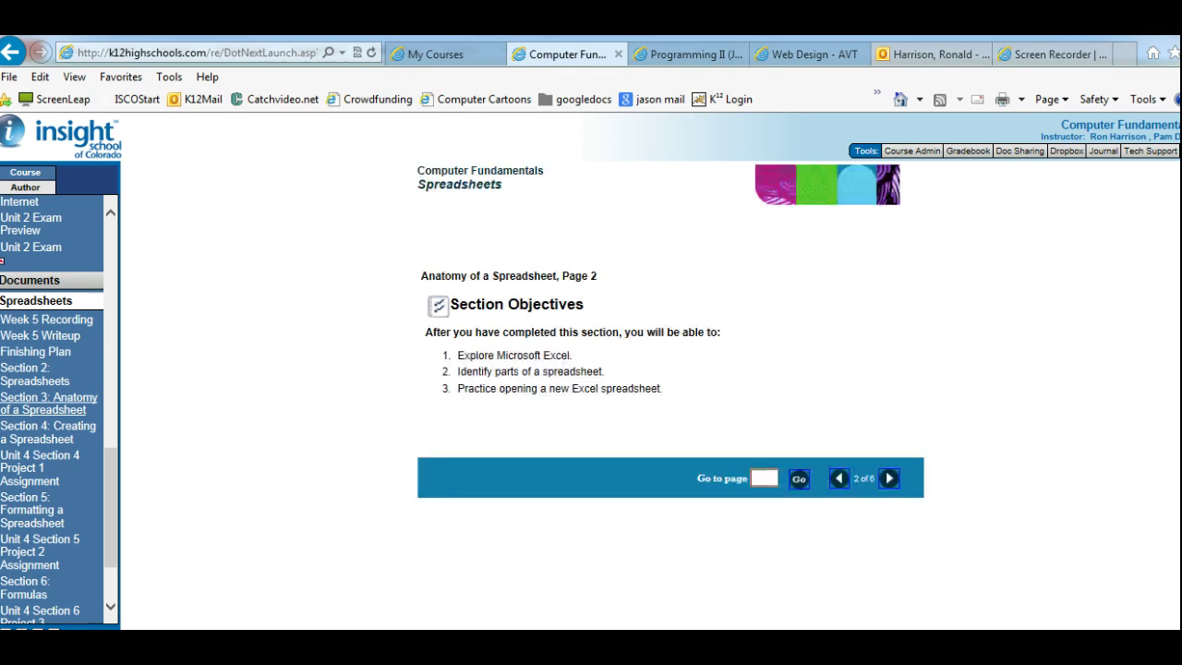
left_click_drag(459, 356, 541, 354)
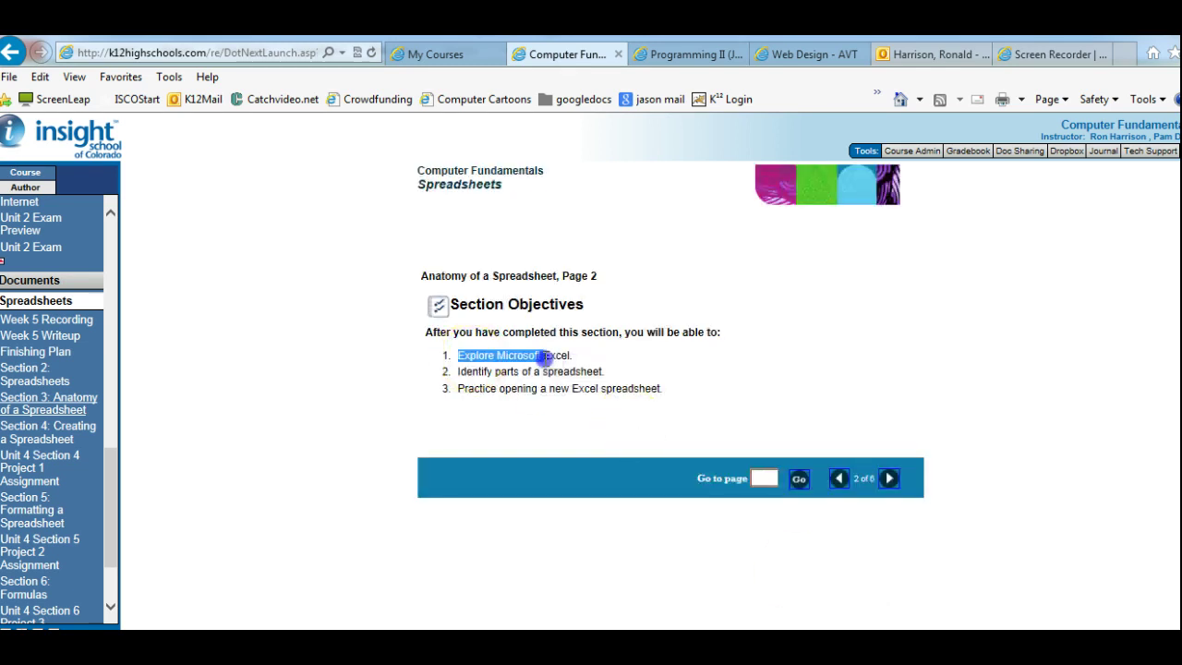
triple_click(551, 371)
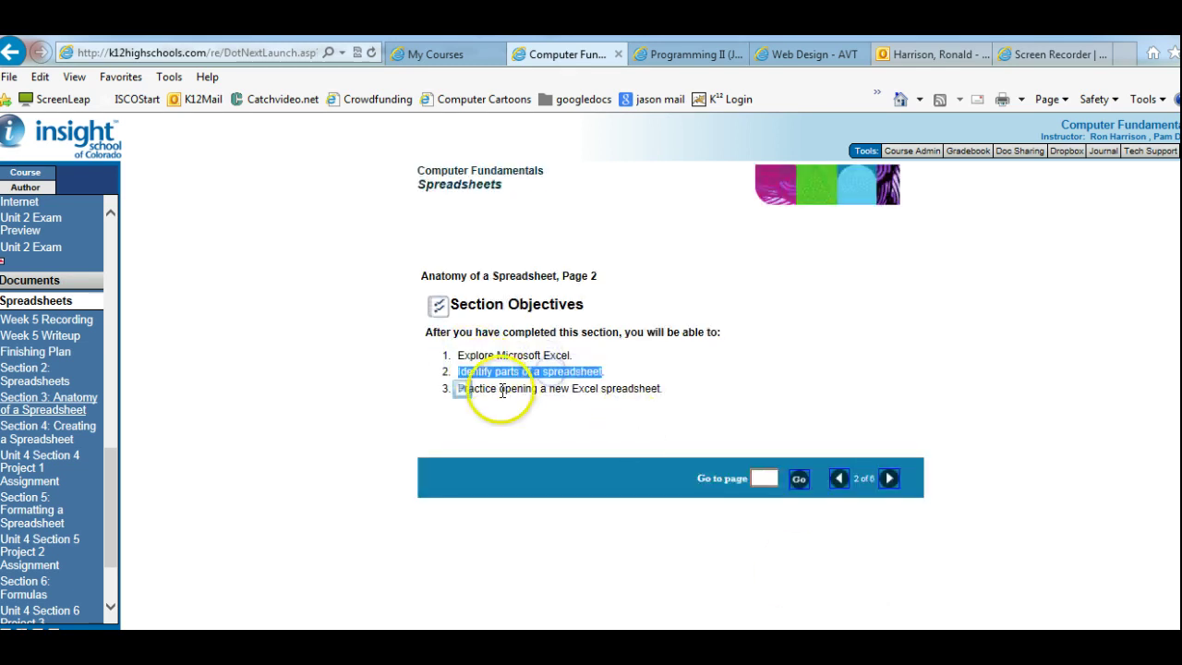
left_click_drag(500, 389, 600, 389)
left_click(889, 477)
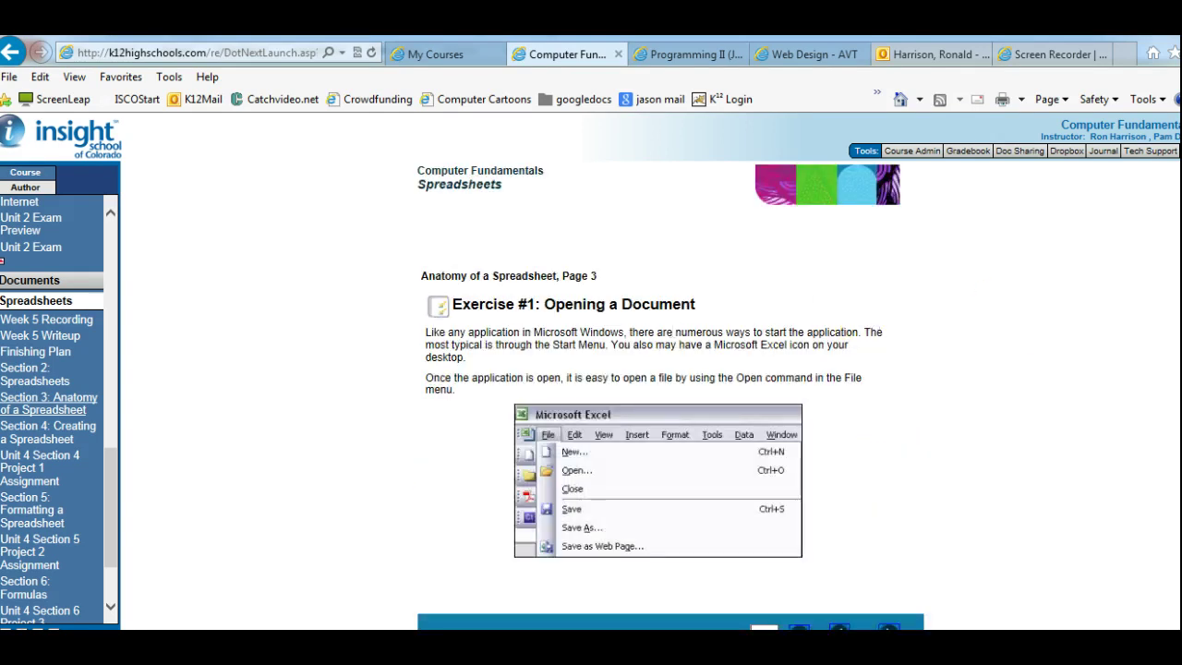
left_click(788, 314)
Go to page 4 of Section 3 and reveal each listed area on the sample spreadsheet, from Menu Bar through Cell
left_click(839, 628)
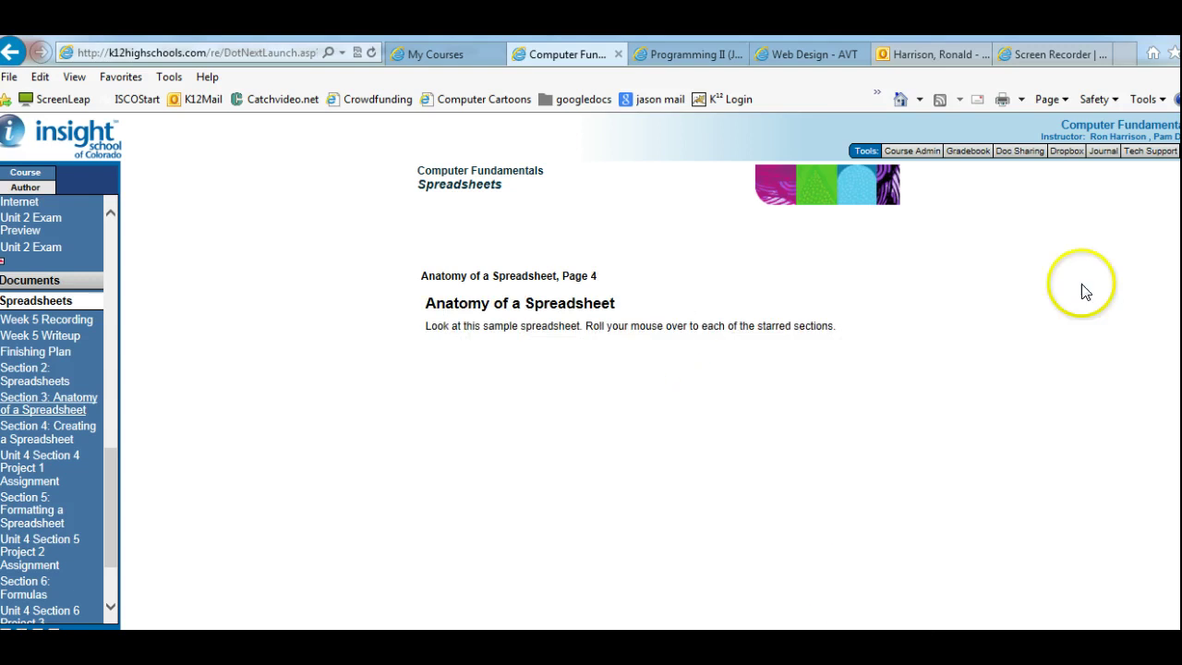
scroll(659, 395, "down", 1)
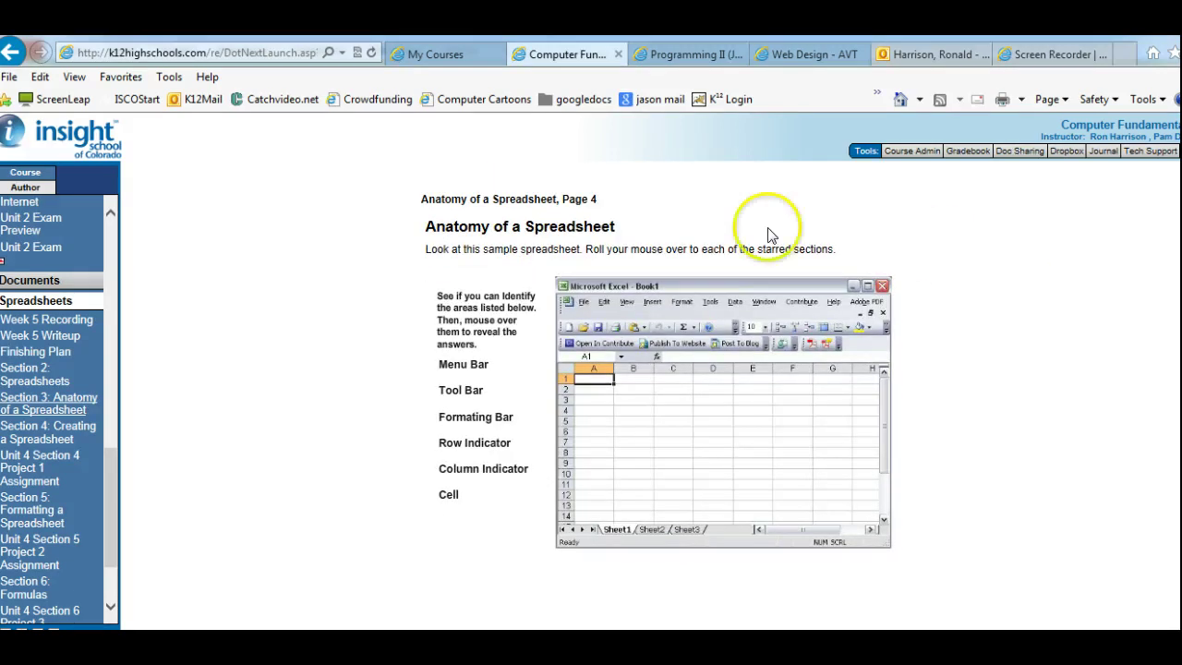
mouse_move(455, 366)
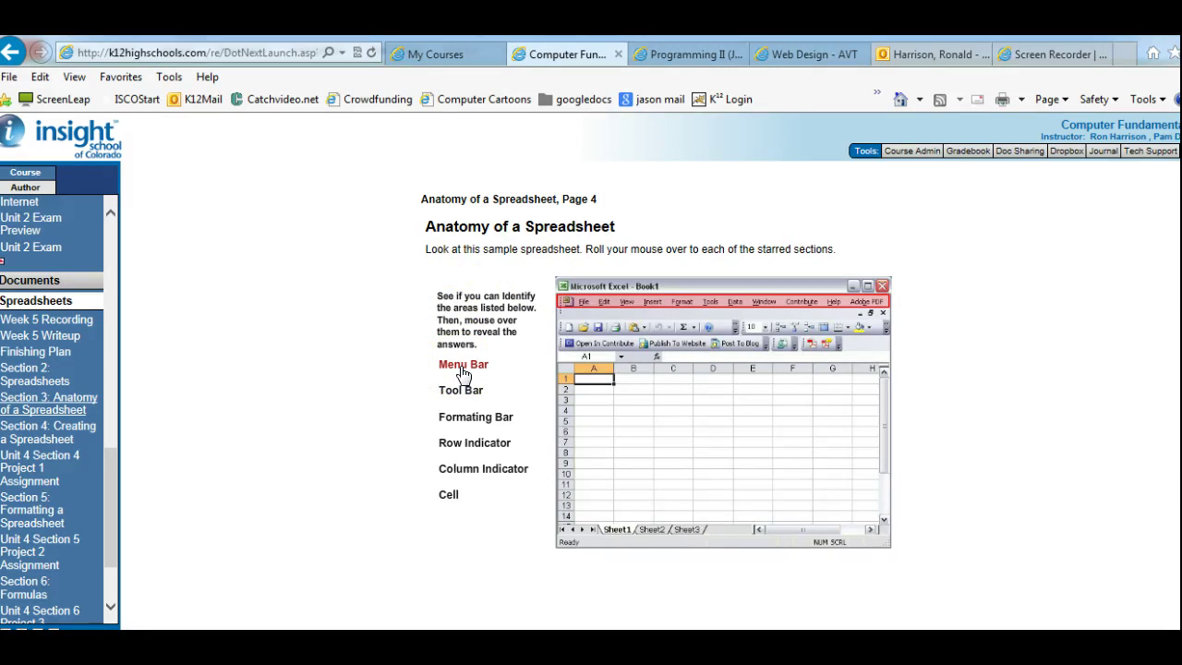
mouse_move(467, 397)
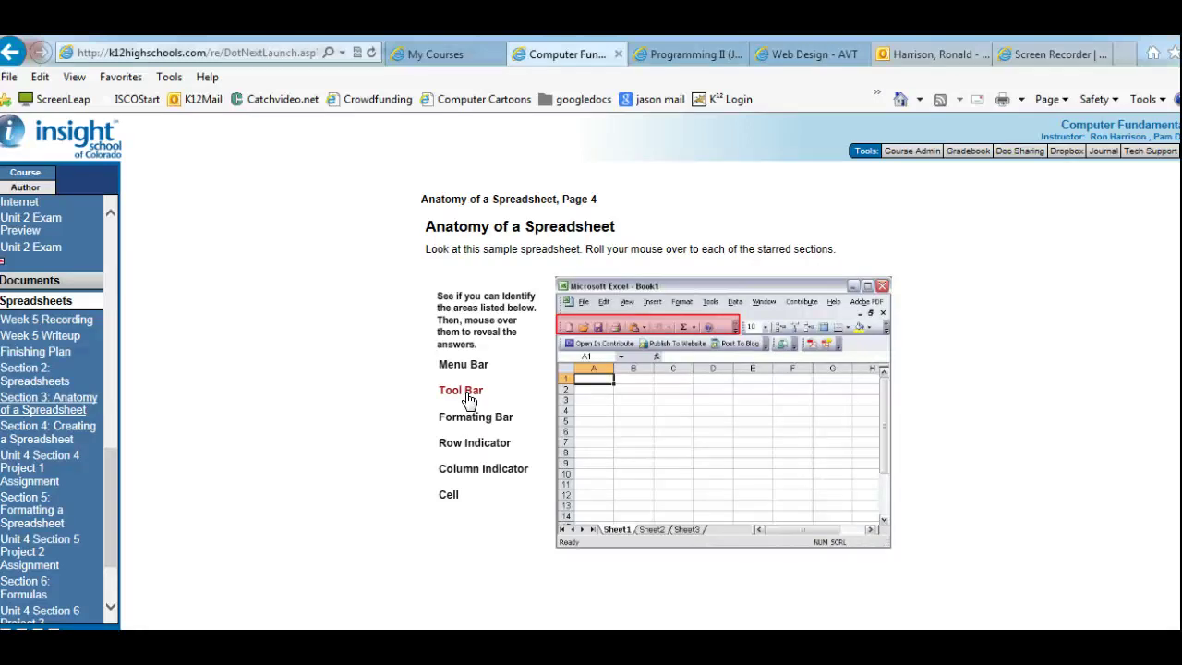
mouse_move(494, 422)
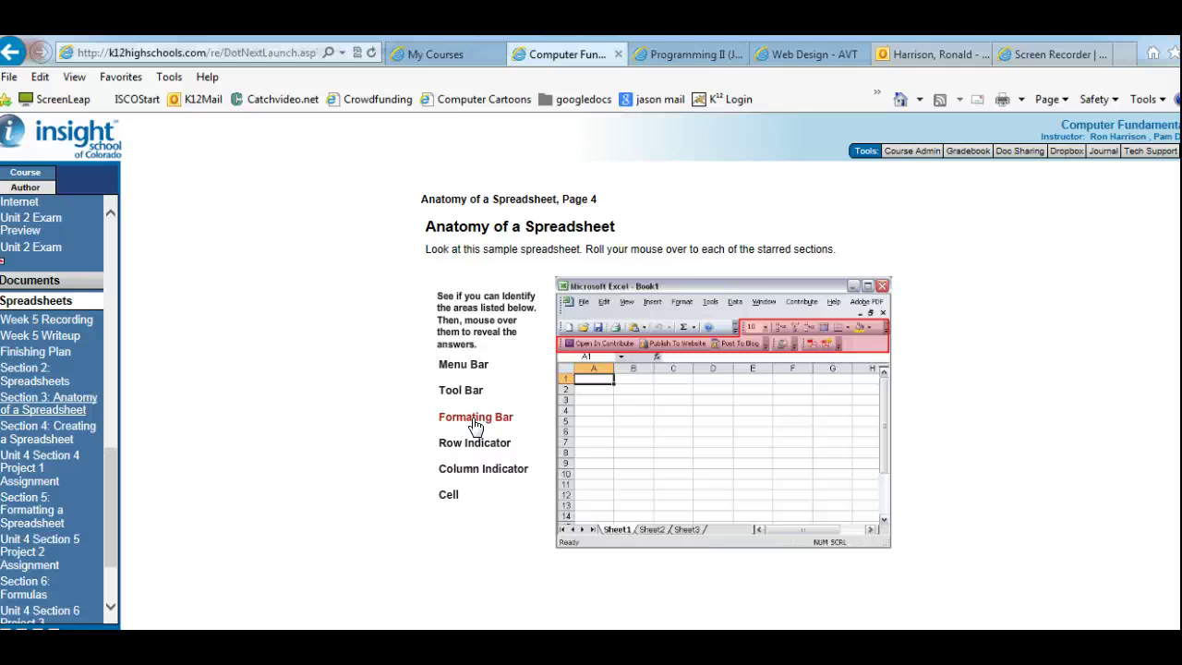
mouse_move(482, 450)
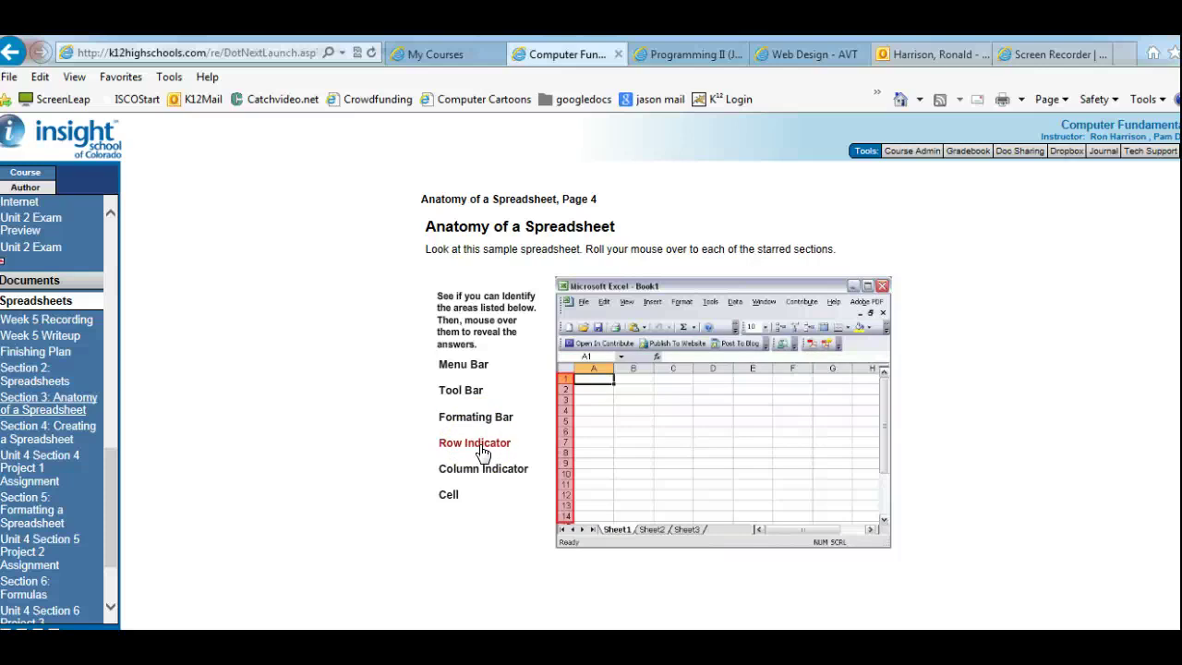
mouse_move(490, 474)
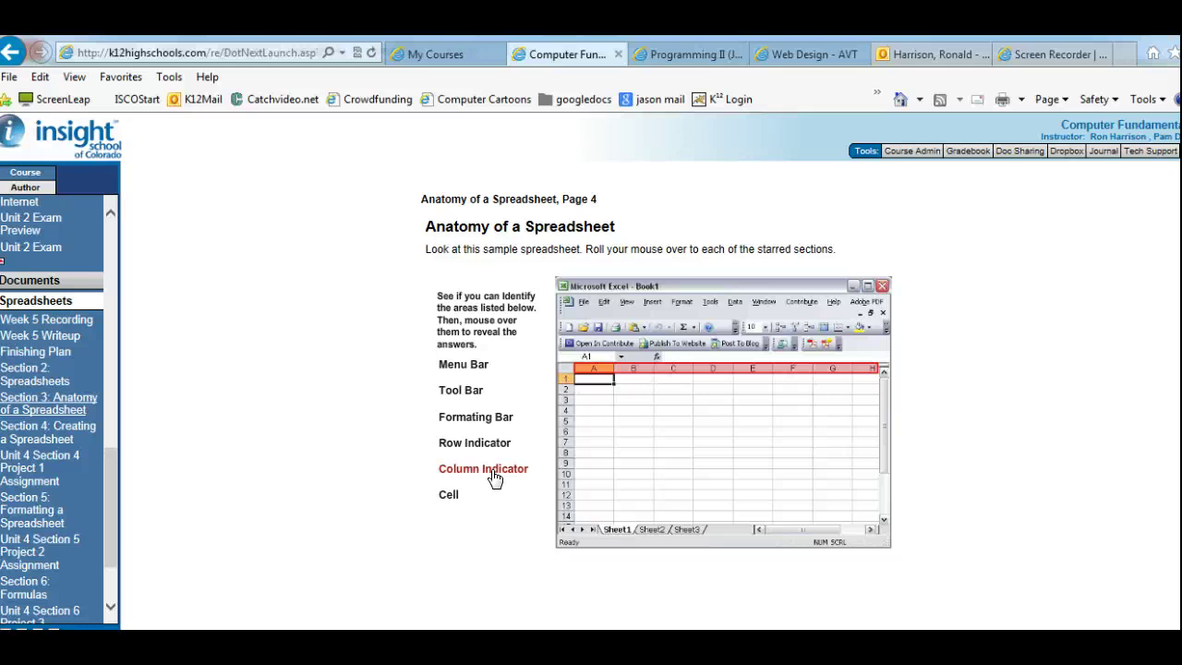
left_click(452, 495)
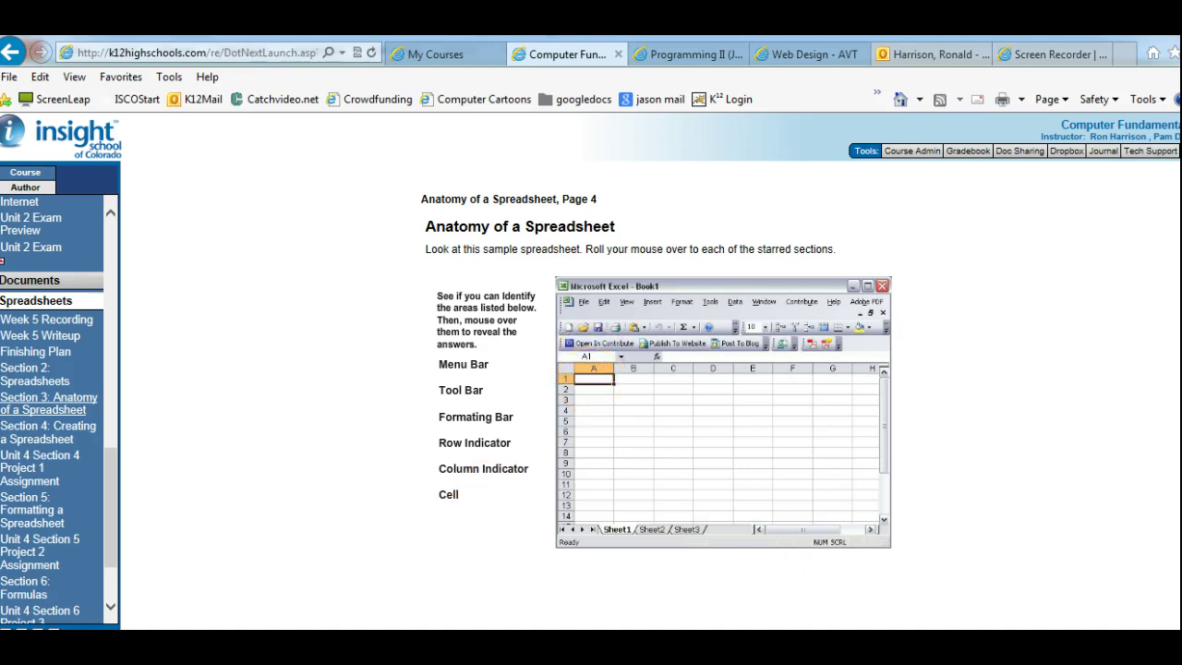
Go to page 5 of Section 3 and read More on Rows, Columns, and Cells, including the E14 cell example
scroll(1120, 510, "down", 1)
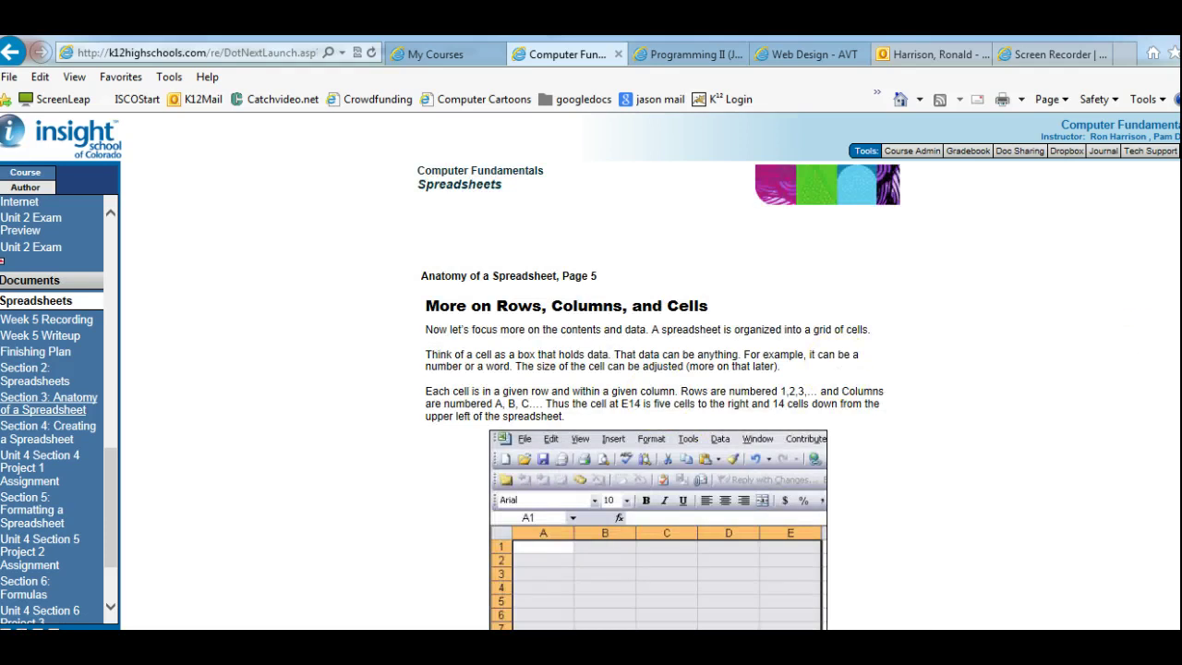
scroll(646, 388, "down", 2)
scroll(652, 394, "down", 1)
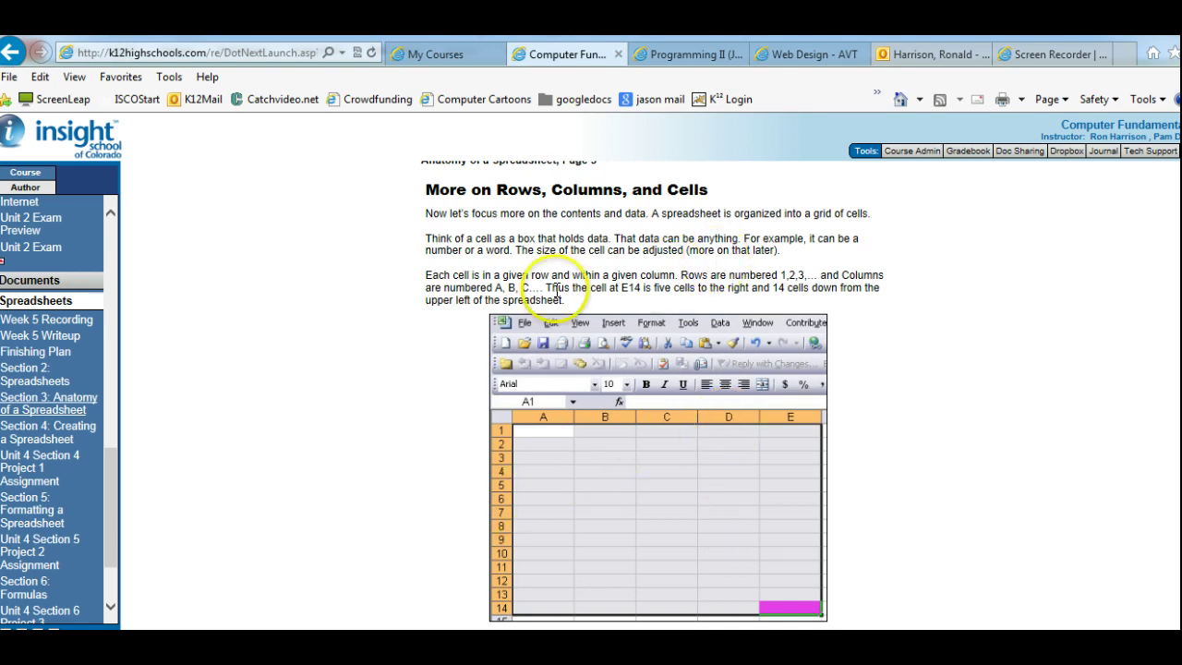
left_click_drag(555, 288, 564, 300)
double_click(630, 288)
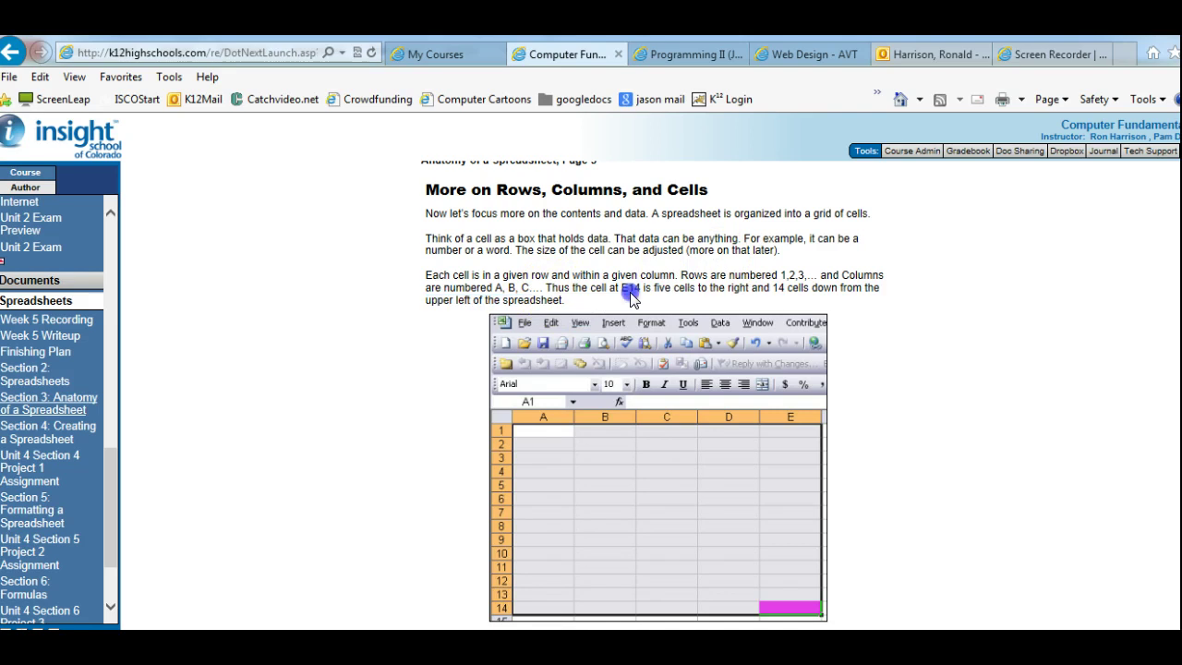
left_click(691, 294)
Go to page 6 of Section 3 and look over Exercise 2: Self Test on Cells
scroll(1160, 554, "down", 1)
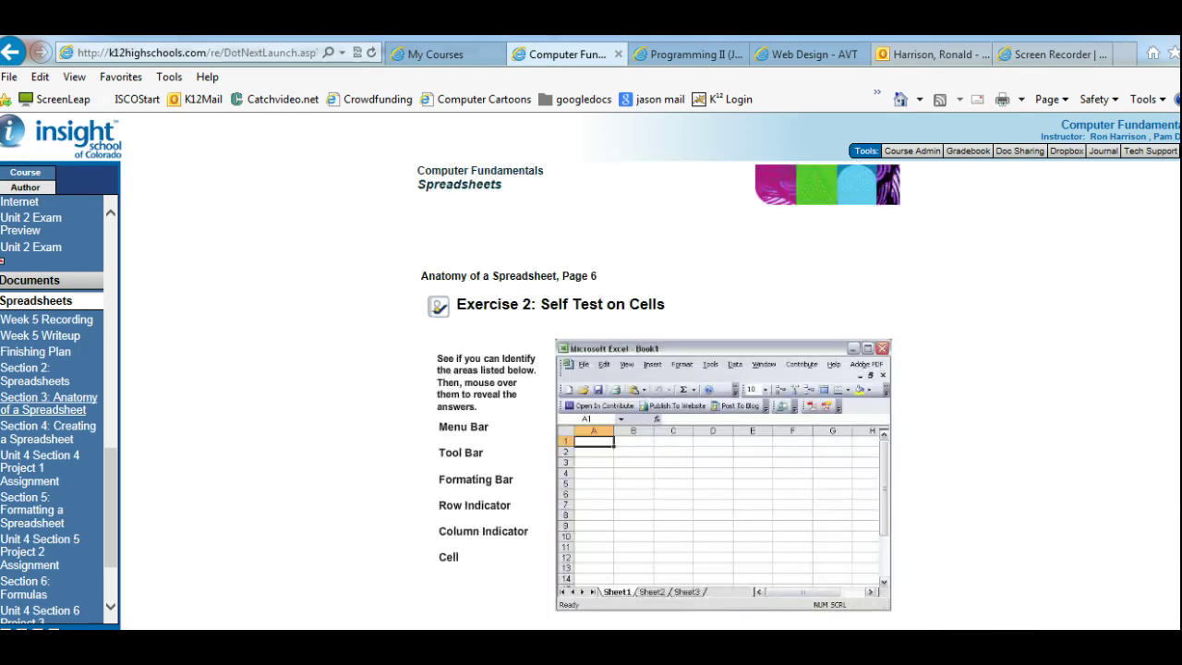
scroll(1023, 294, "down", 1)
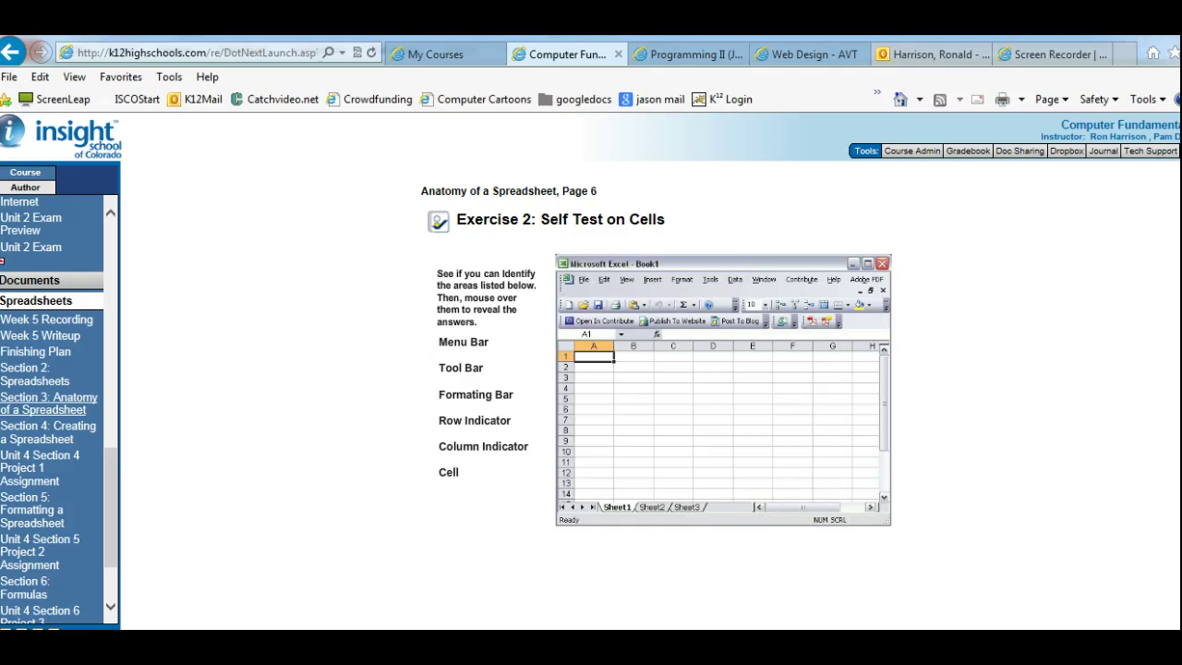
scroll(671, 394, "down", 1)
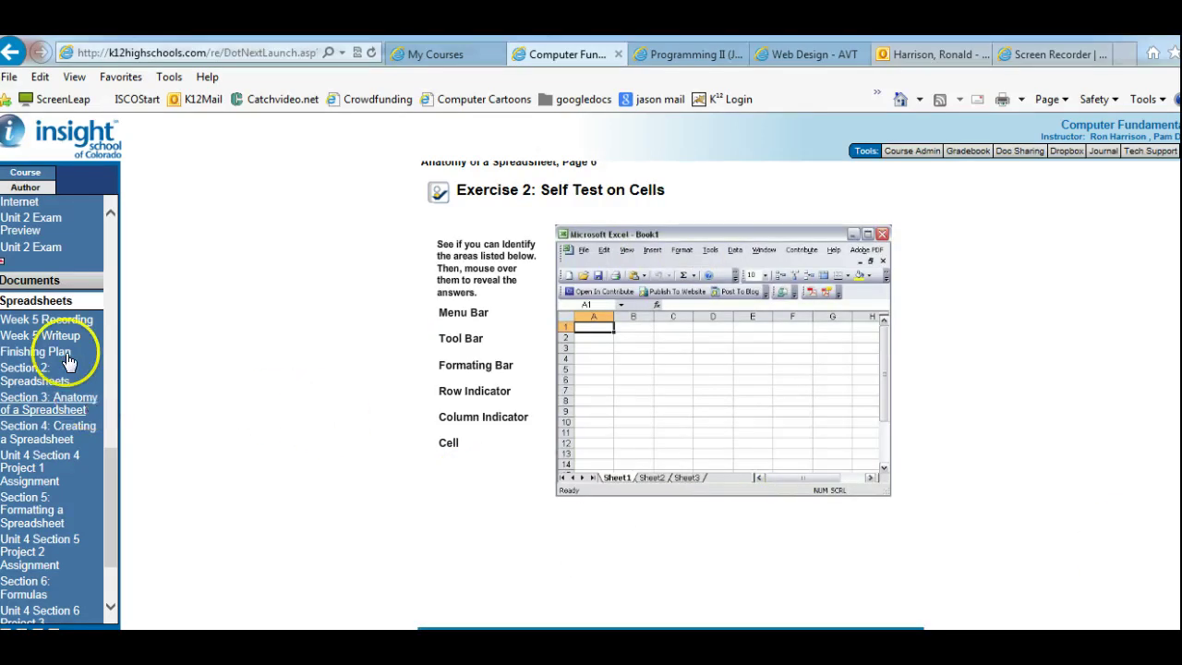
Return to the Week 5 Writeup and review Section 3 questions 2 to 4 again
left_click(46, 336)
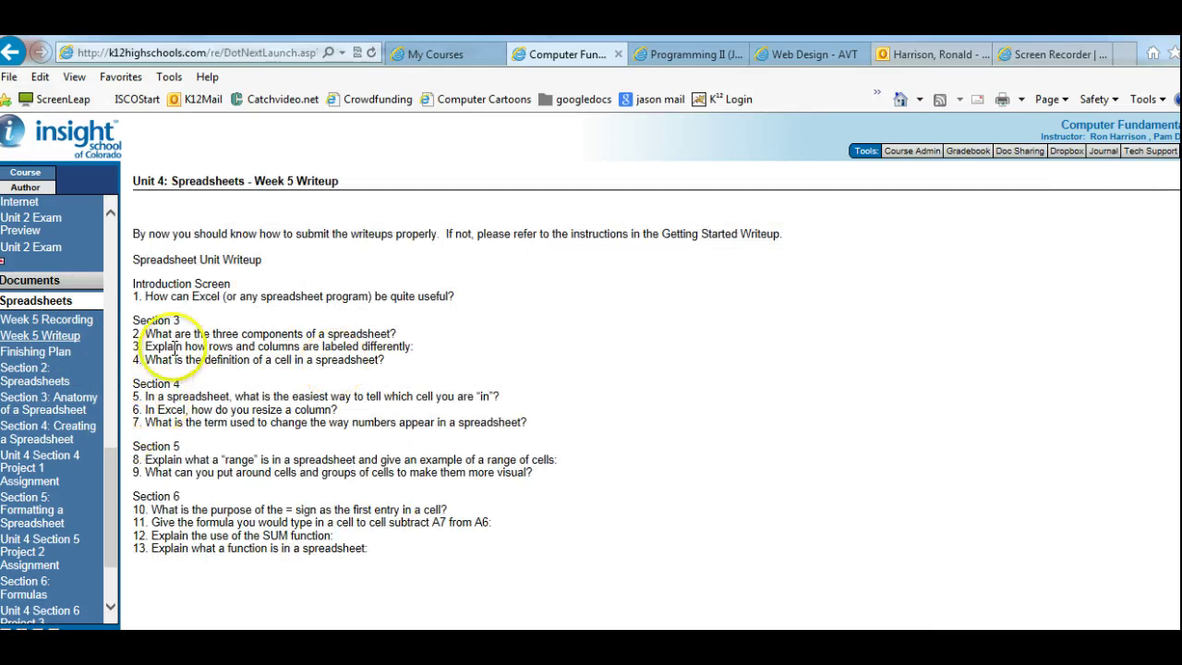
left_click_drag(192, 334, 319, 333)
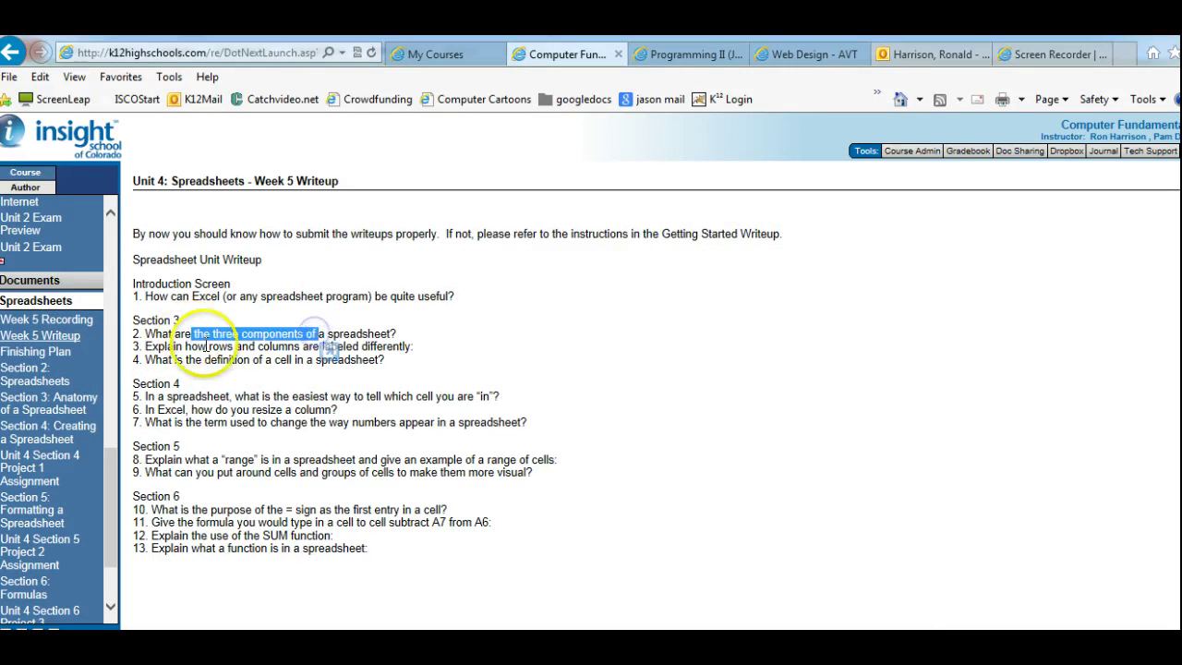
left_click_drag(187, 346, 321, 346)
left_click(338, 351)
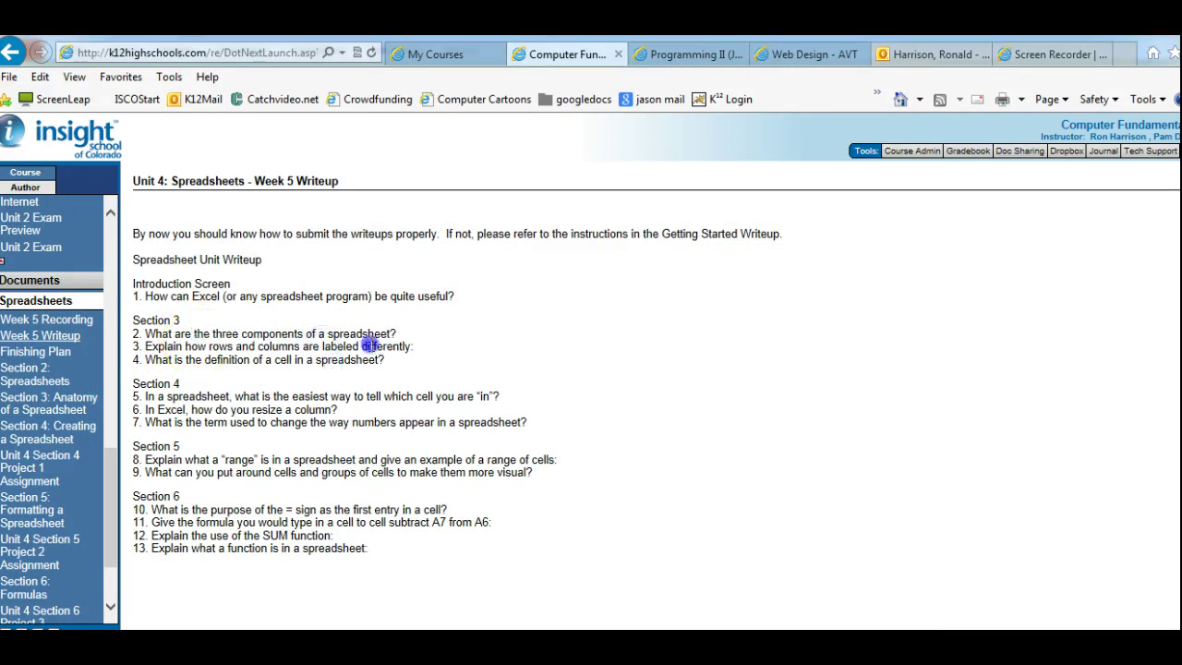
left_click_drag(171, 359, 379, 361)
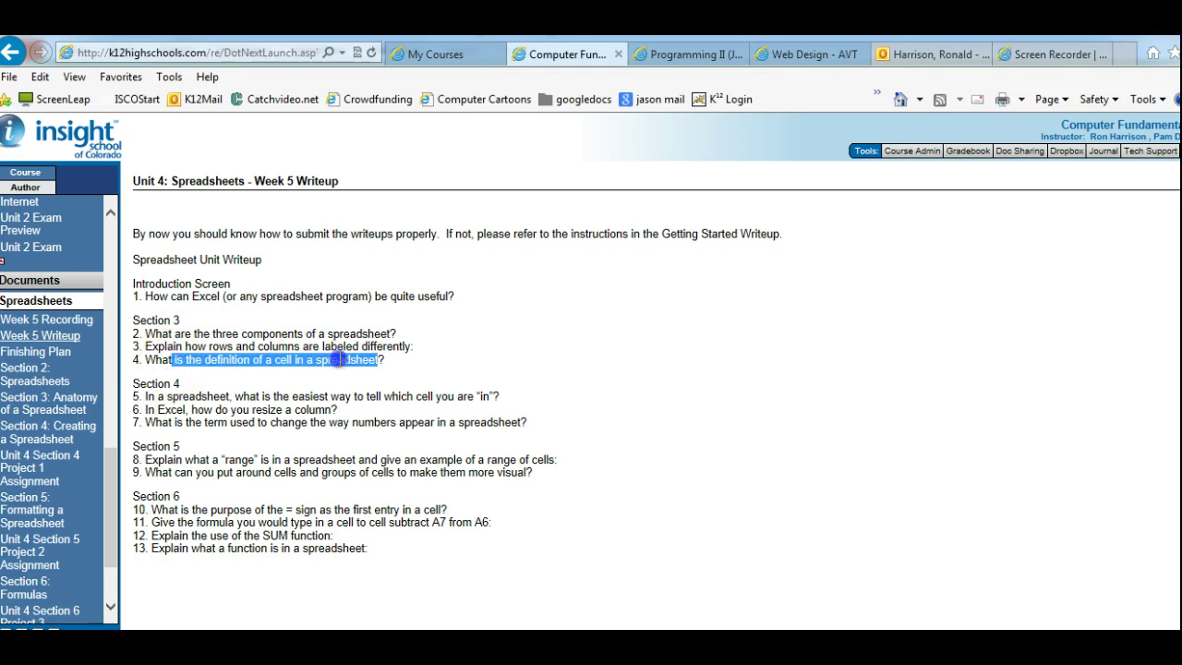
left_click(378, 365)
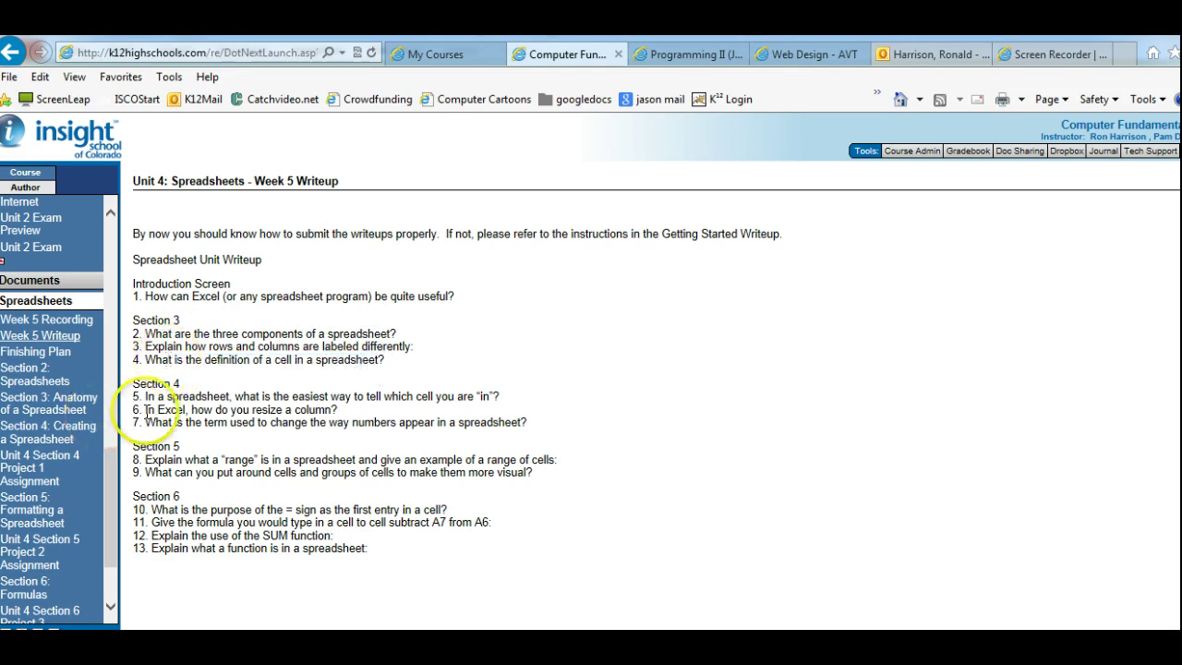
Review Section 4 questions 5 to 7 on the Week 5 Writeup page
left_click_drag(167, 396, 502, 398)
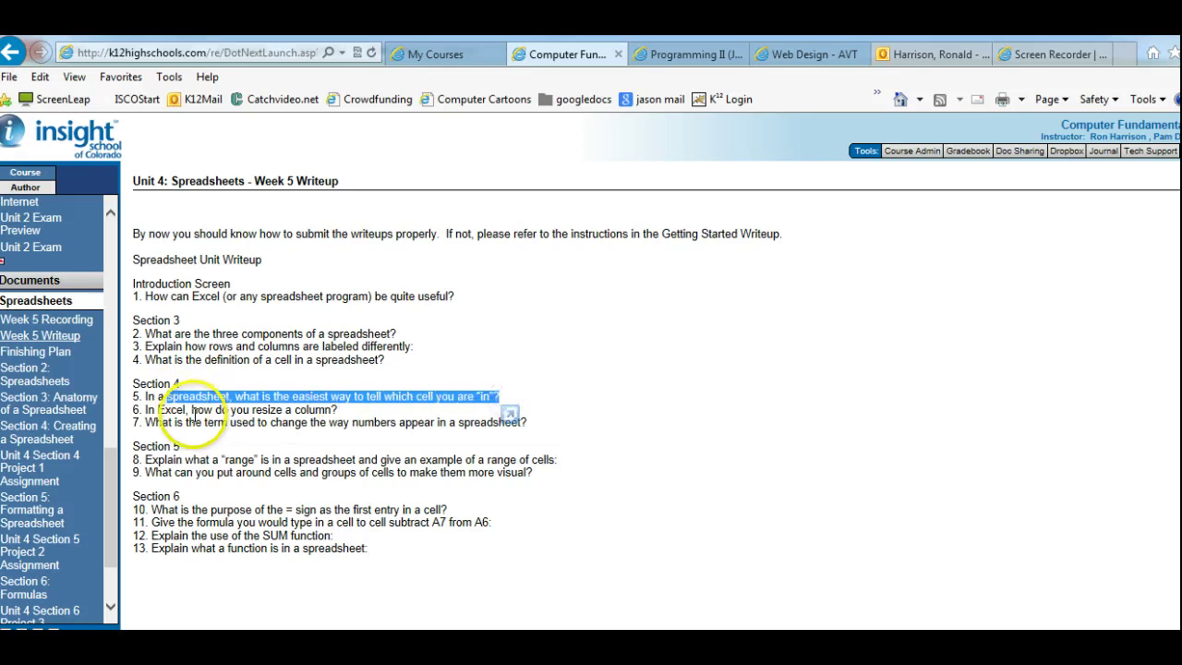
left_click_drag(190, 409, 331, 410)
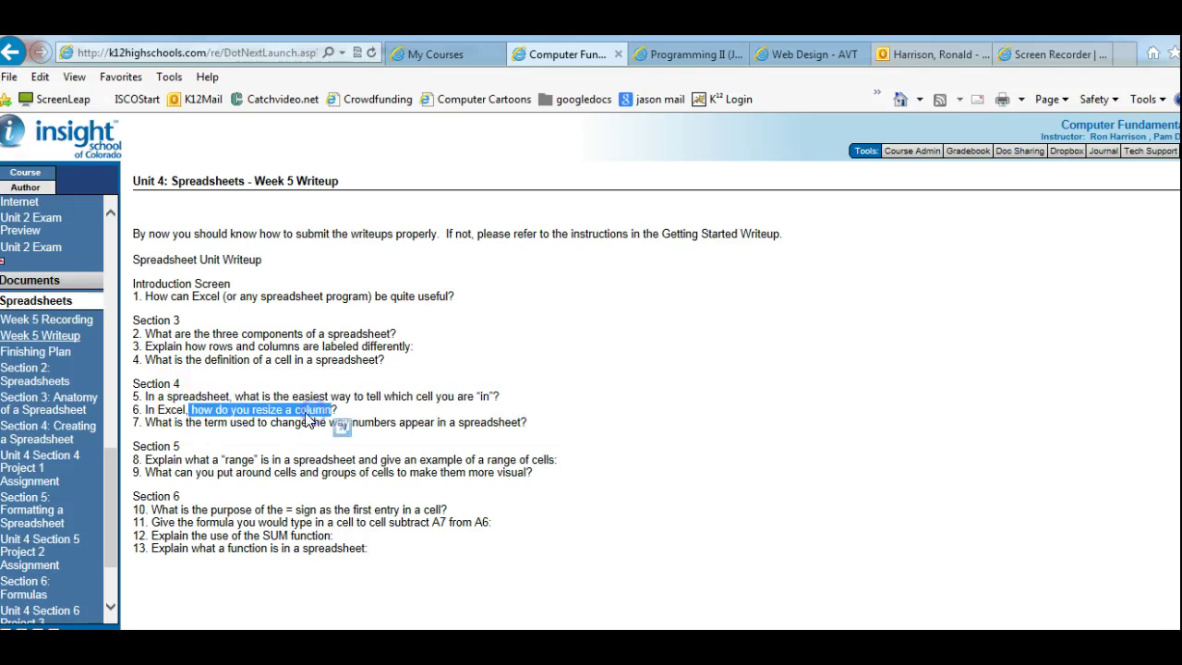
left_click_drag(186, 422, 545, 430)
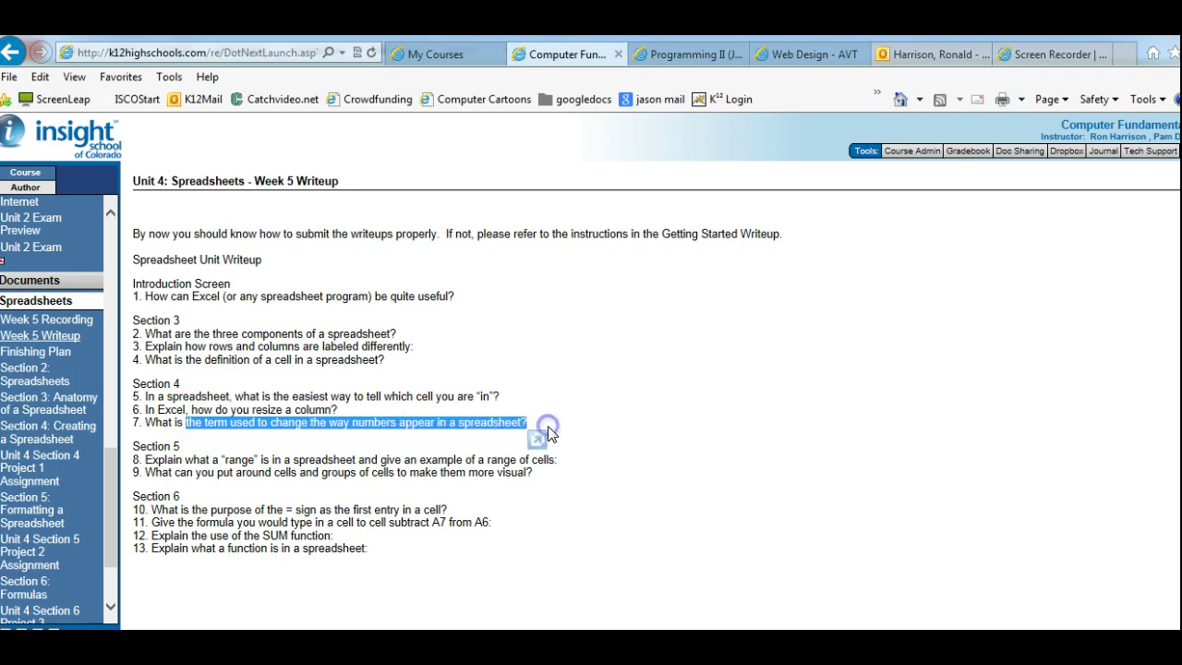
left_click(375, 397)
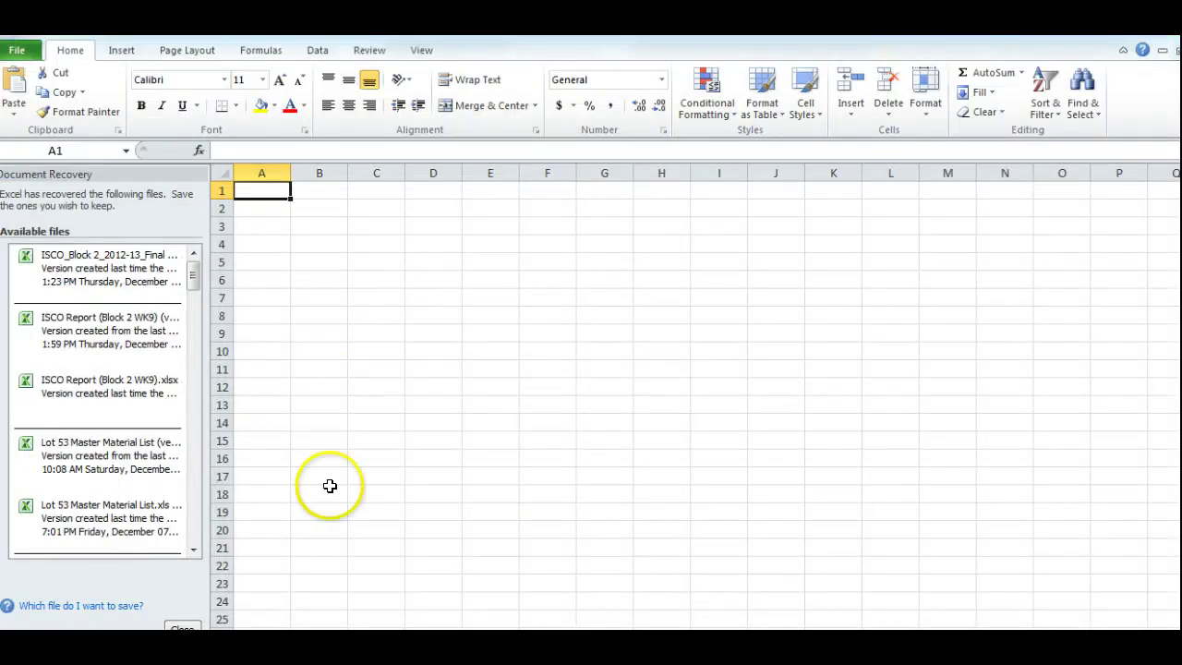
Switch from Excel back to the Week 5 Writeup and go over questions 5 to 7 once more
left_click(277, 646)
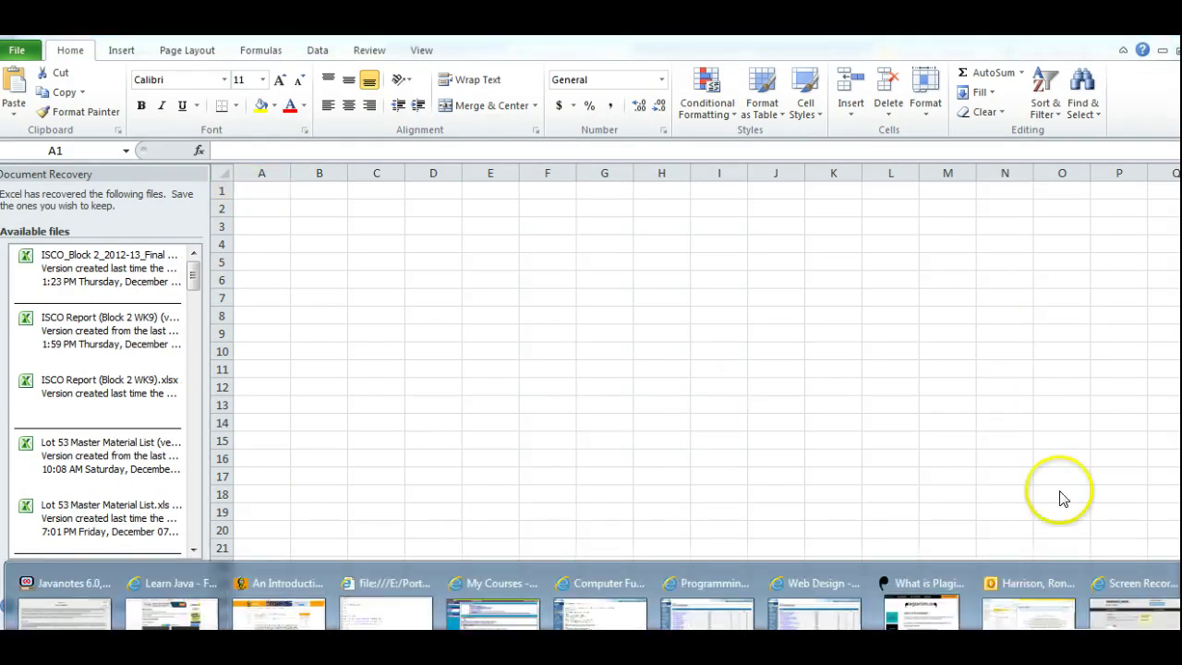
left_click(587, 616)
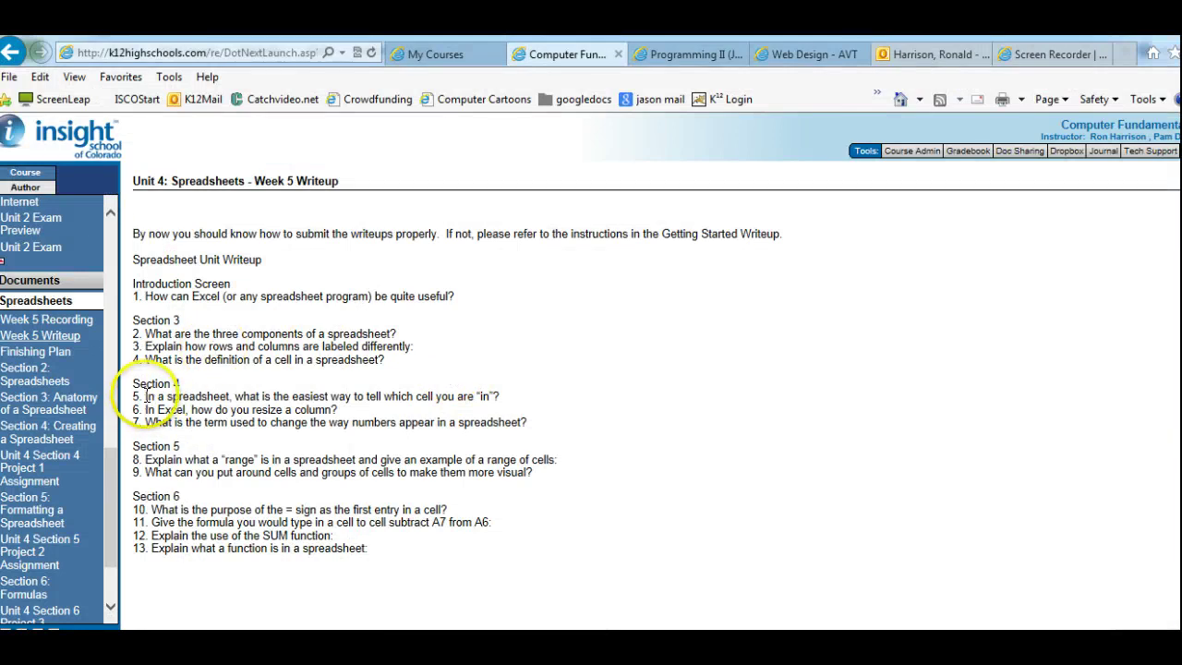
left_click_drag(145, 396, 557, 424)
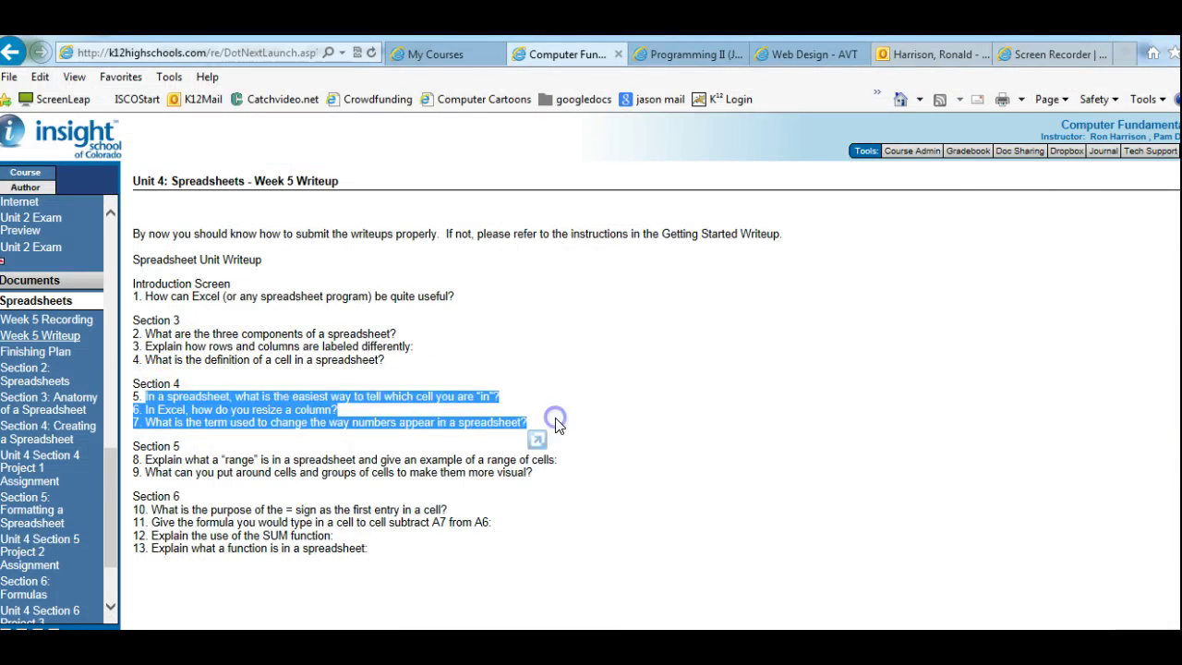
left_click(253, 407)
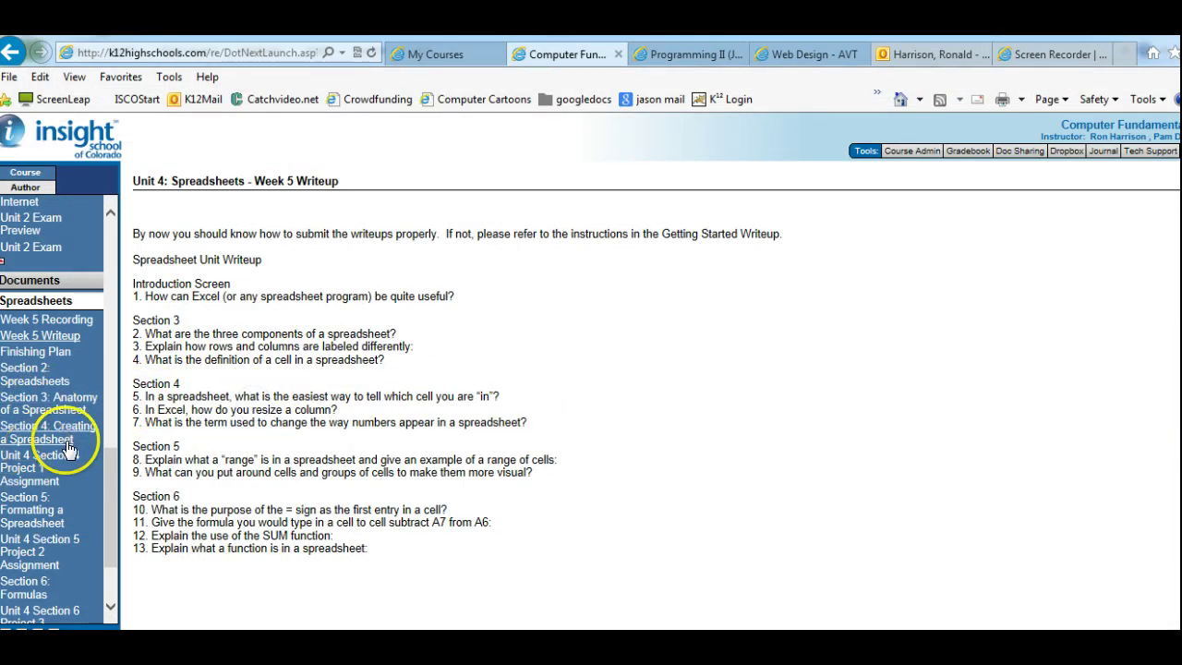
Open Section 4: Creating a Spreadsheet and read the introduction on page 1
left_click(42, 427)
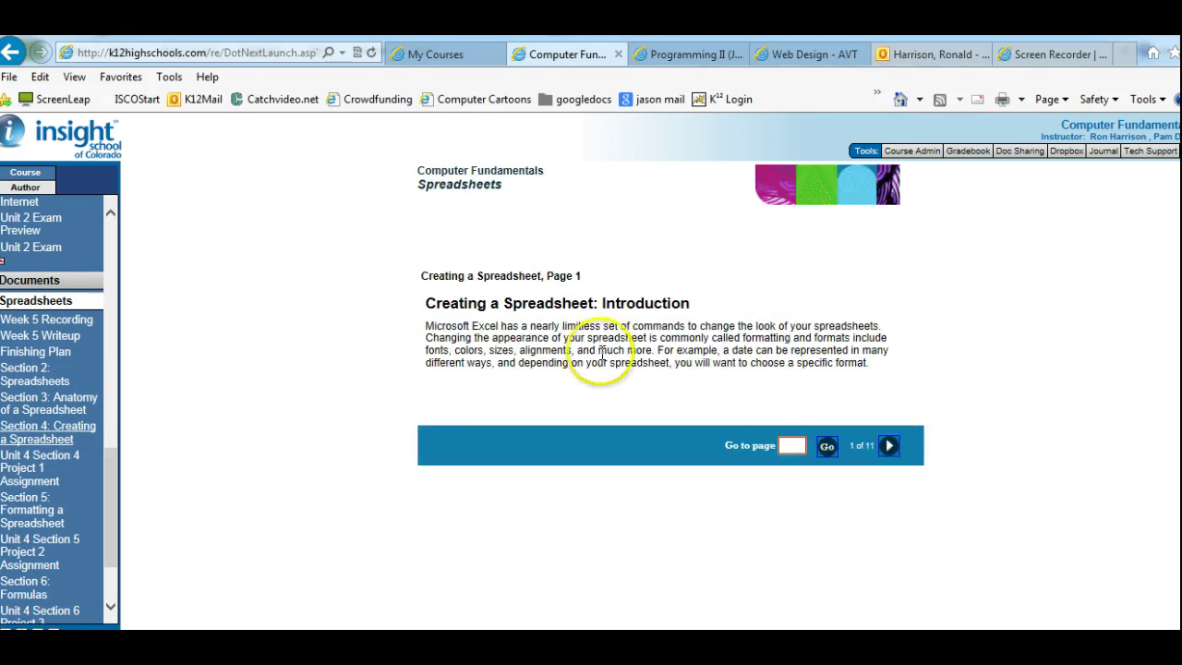
left_click_drag(473, 326, 699, 350)
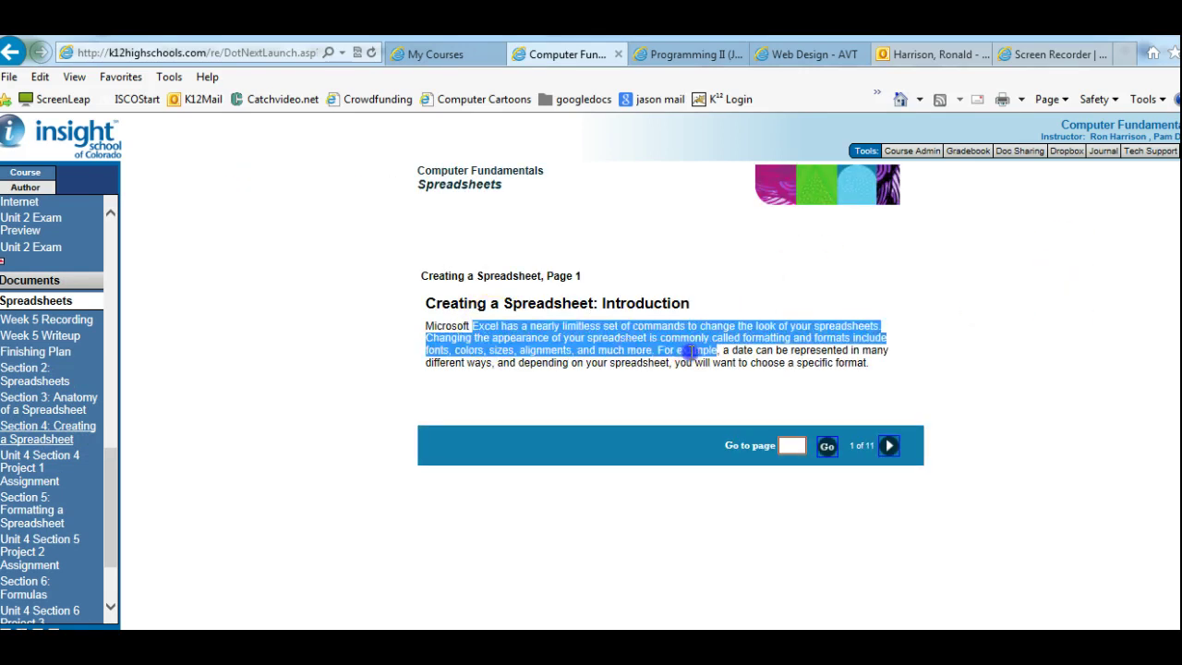
left_click(694, 360)
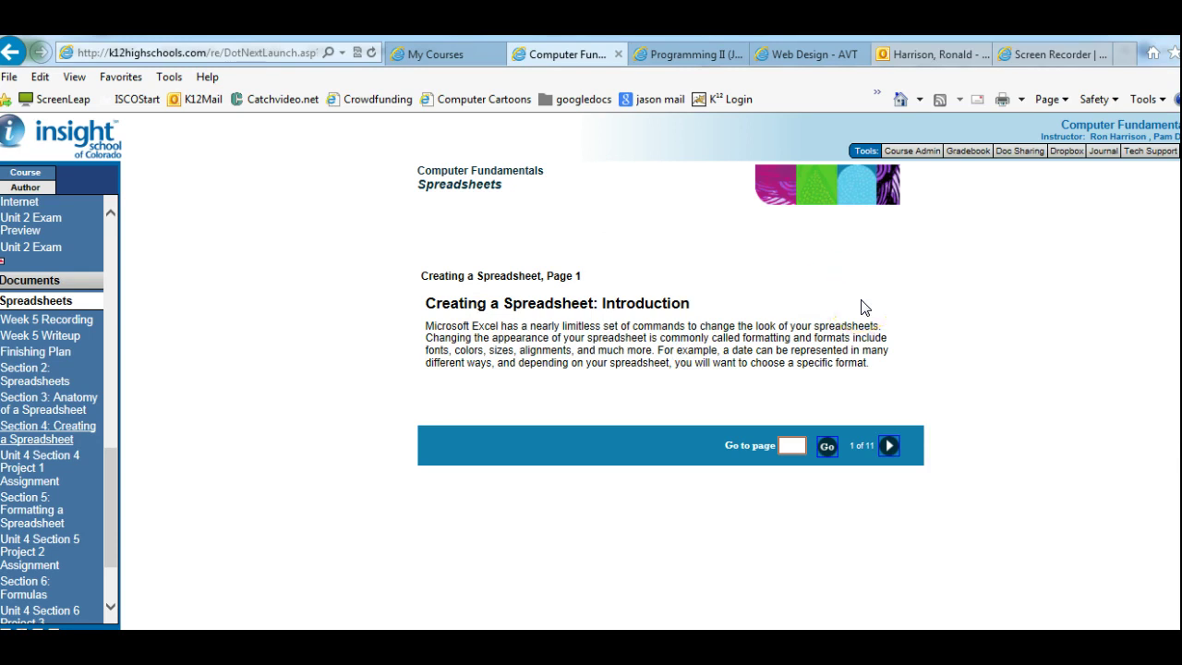
Go to page 2 of Section 4 and read both Section Objectives
left_click(889, 446)
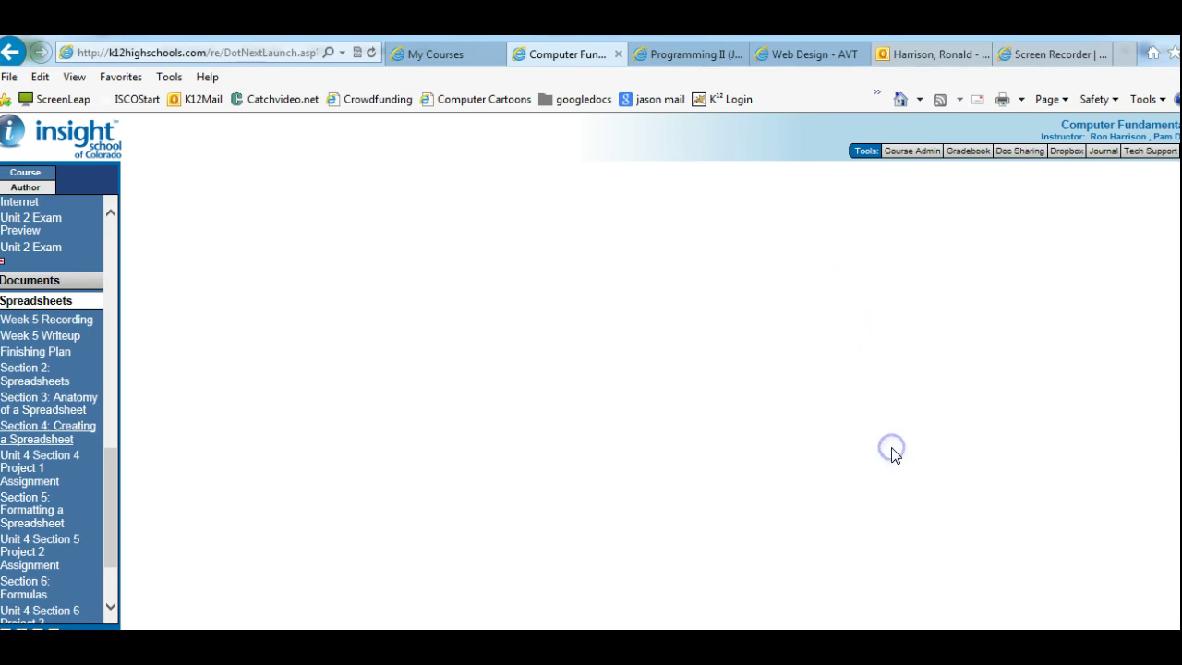
left_click_drag(459, 356, 624, 355)
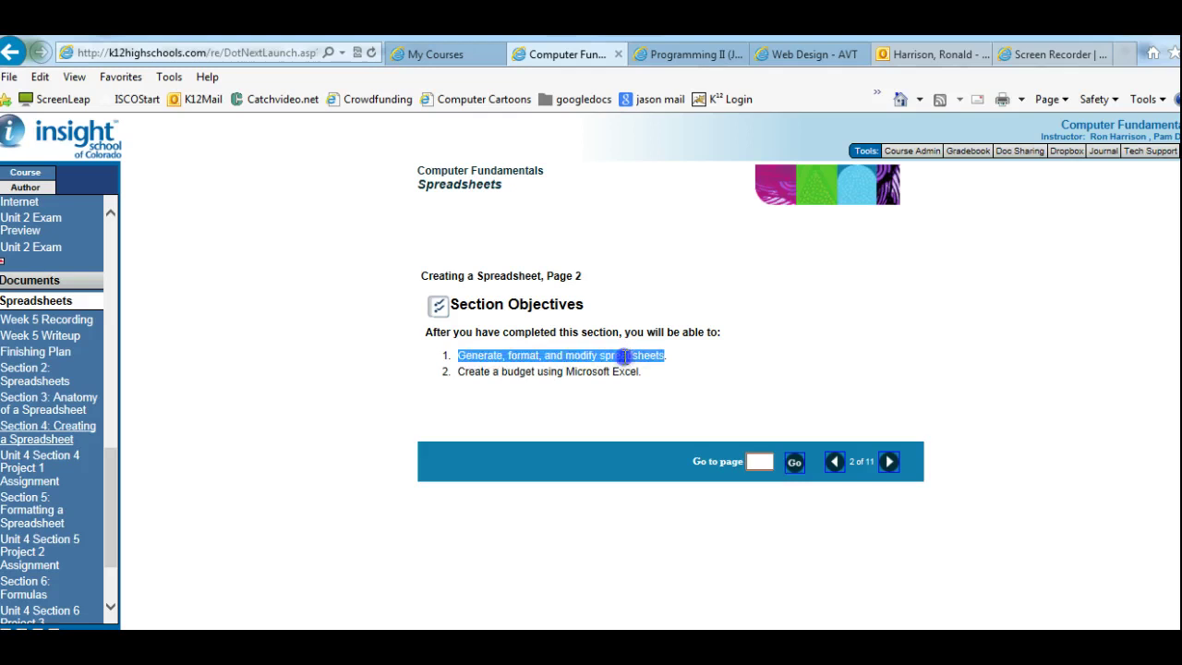
left_click_drag(480, 372, 624, 384)
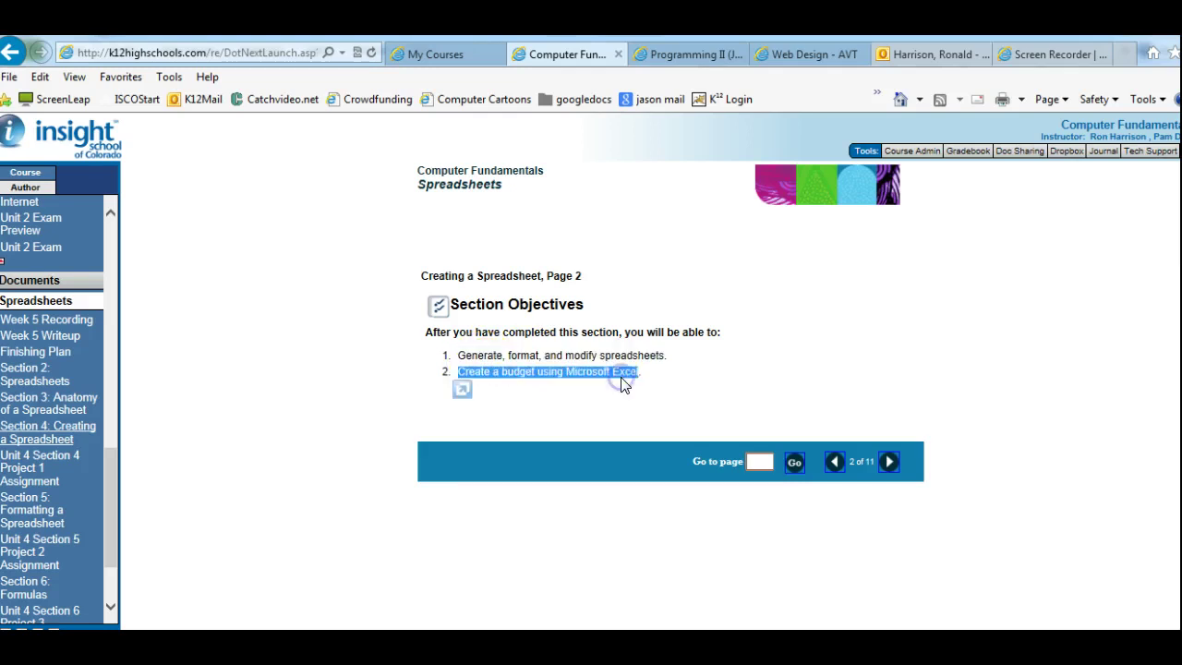
left_click(624, 385)
Go to page 3 of Section 4 and read Exercise #3, Creating a Weekly Budget Spreadsheet
left_click(897, 467)
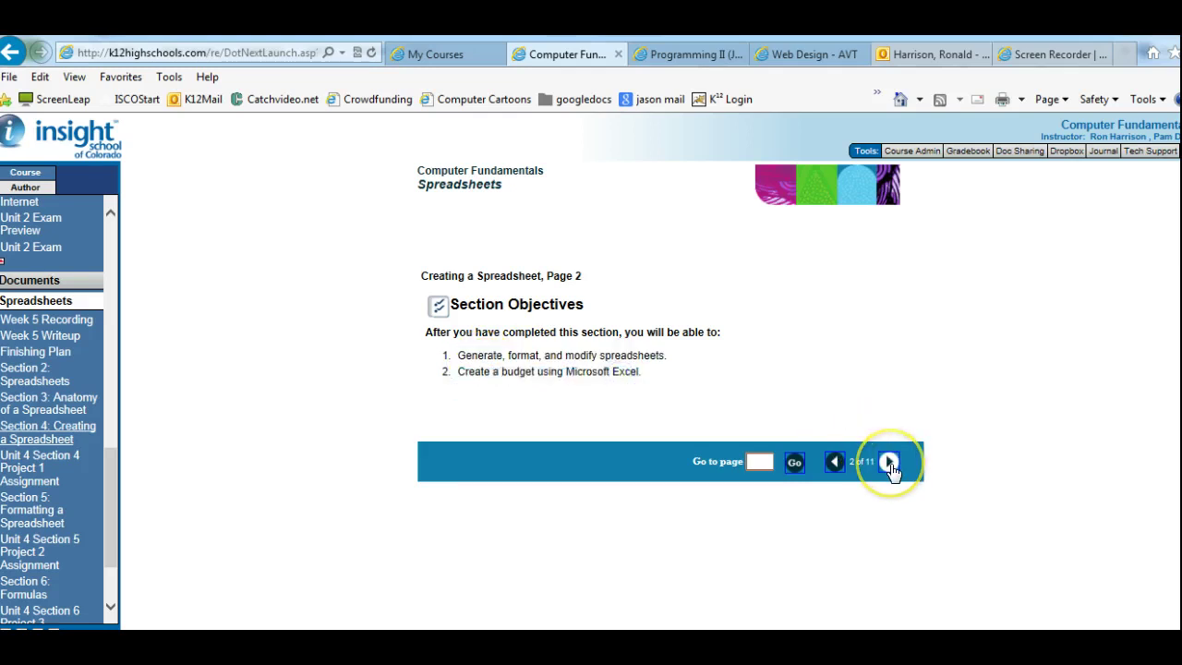
left_click(889, 463)
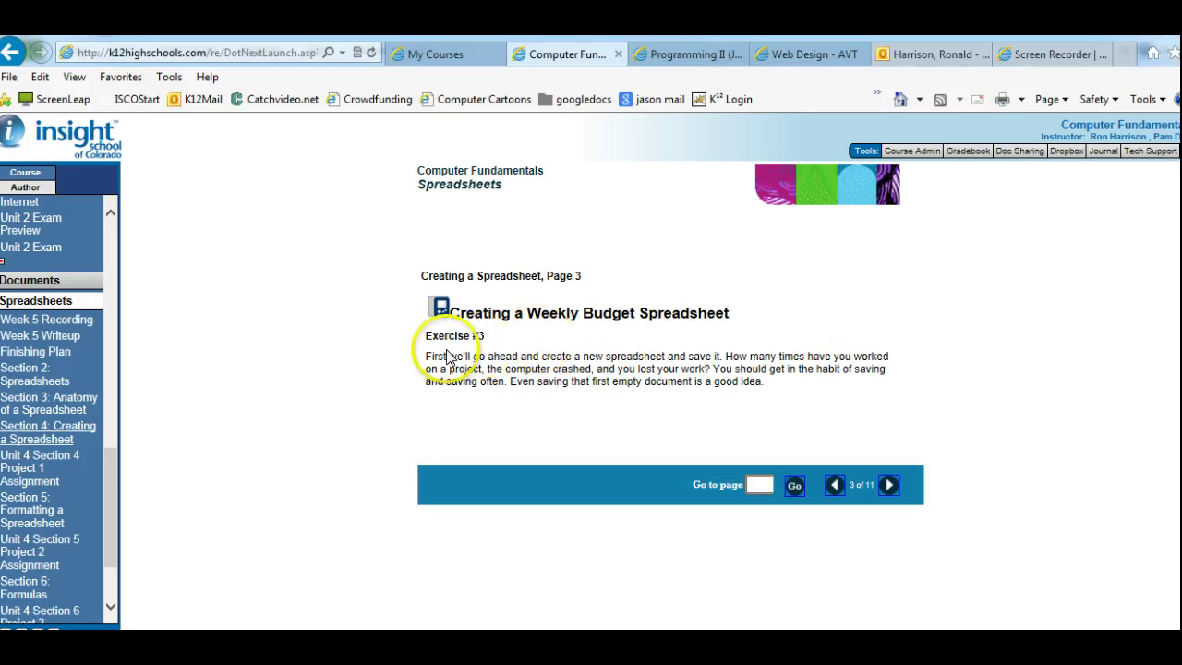
left_click_drag(487, 356, 794, 367)
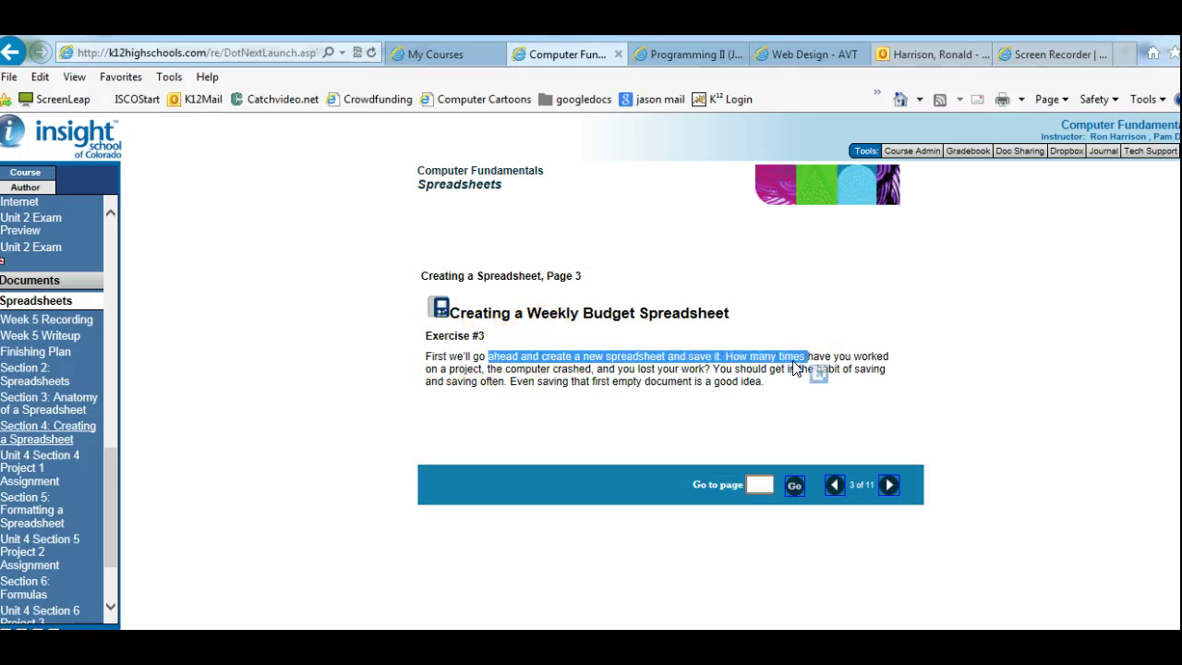
left_click(793, 368)
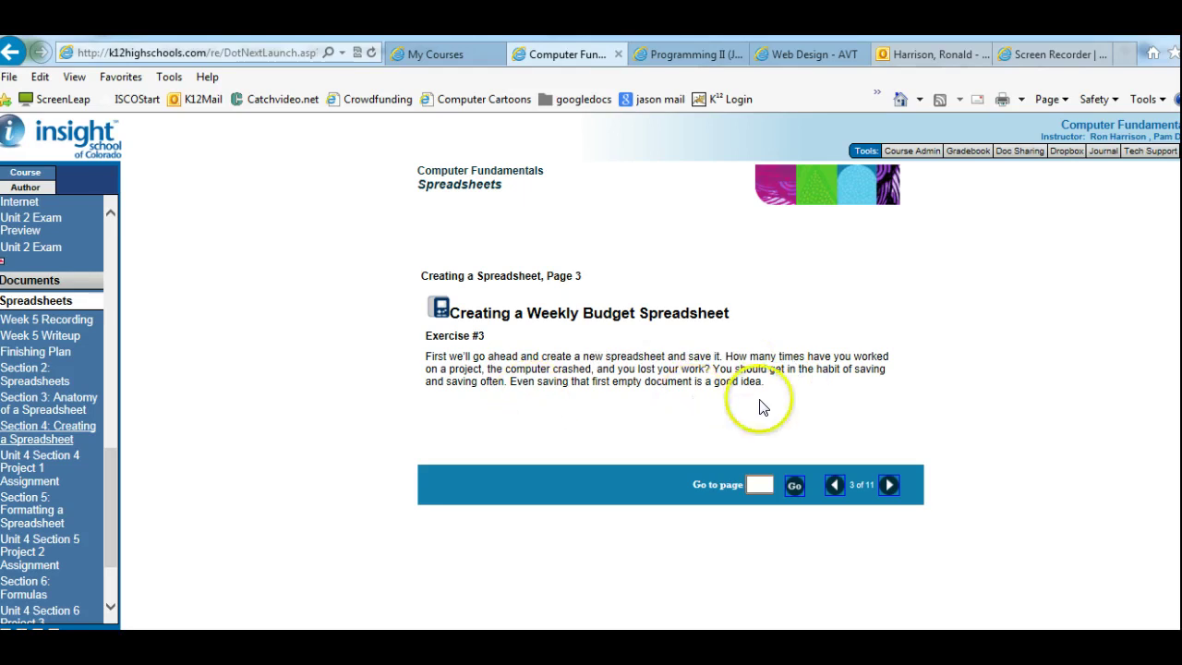
Go to page 4 of Section 4, play the Moving Around in Excel Spreadsheets tutorial, and read the note on the active cell's outline
left_click(888, 486)
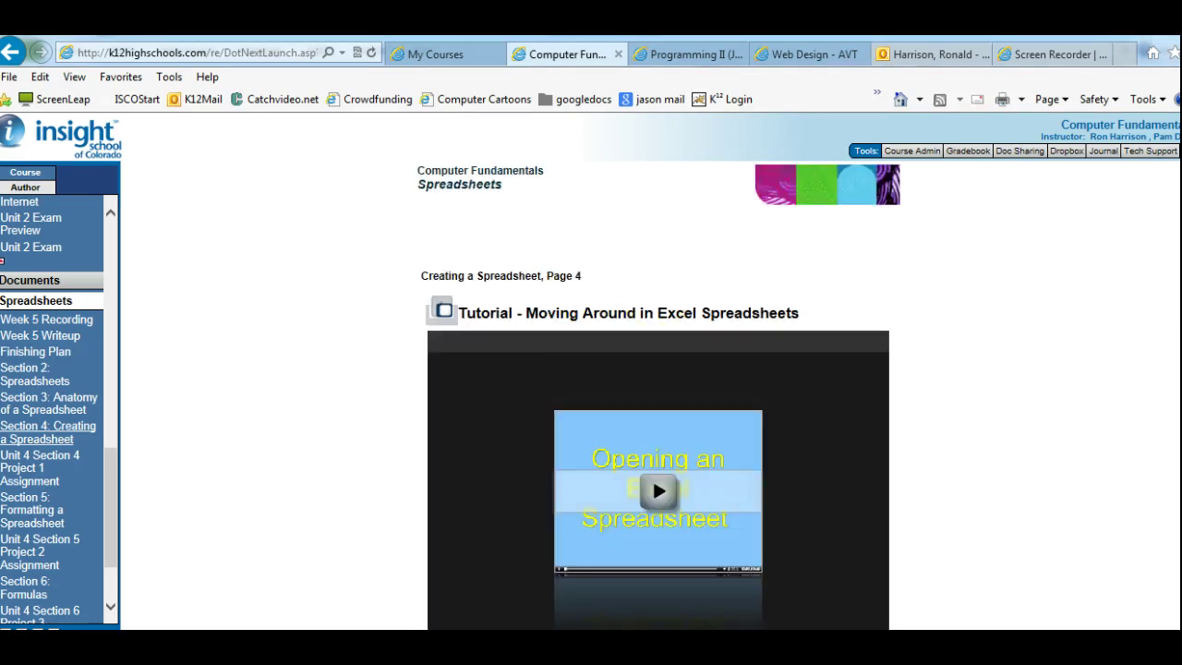
scroll(657, 397, "down", 3)
scroll(657, 397, "down", 2)
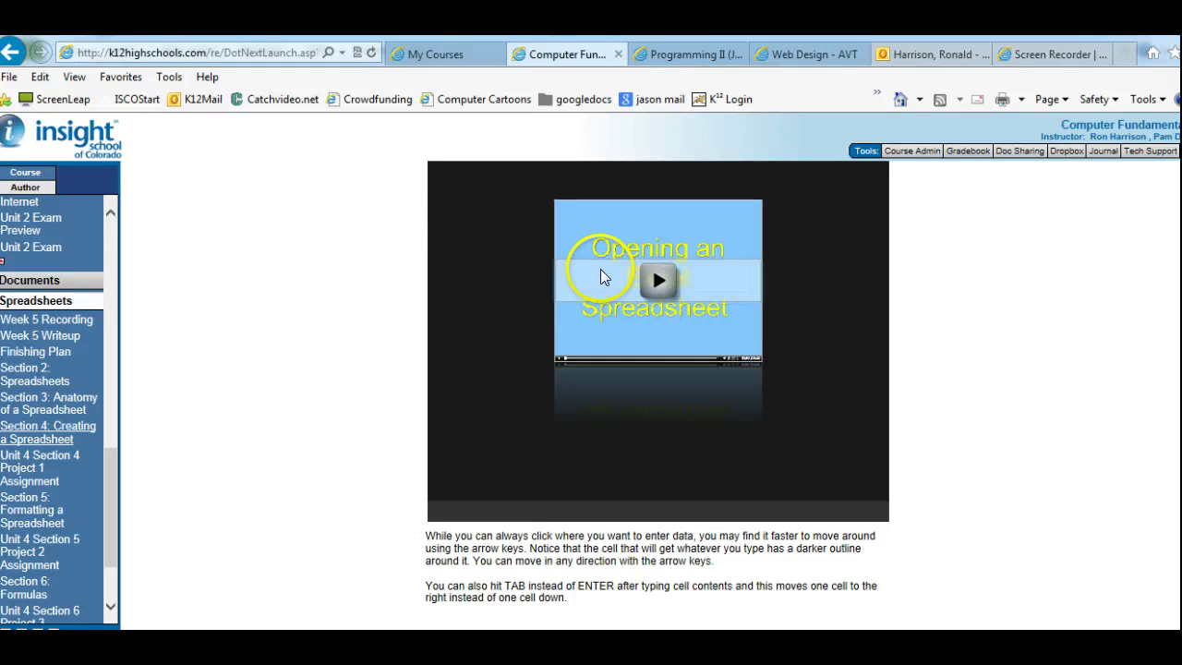
left_click(655, 281)
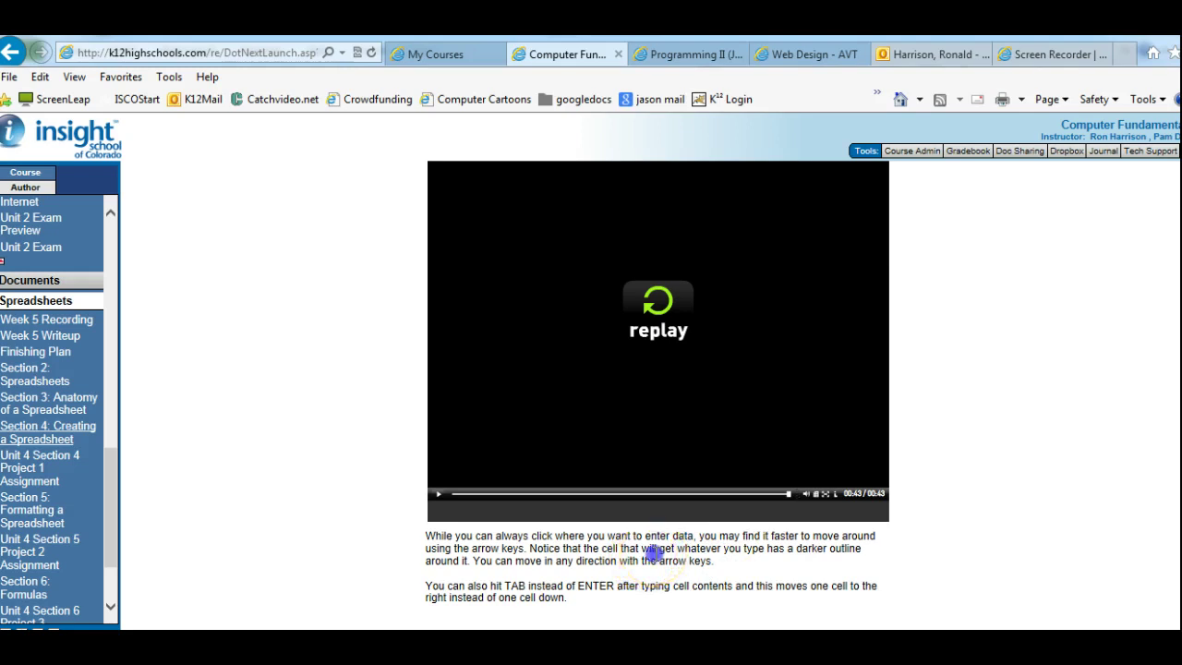
left_click_drag(641, 548, 797, 551)
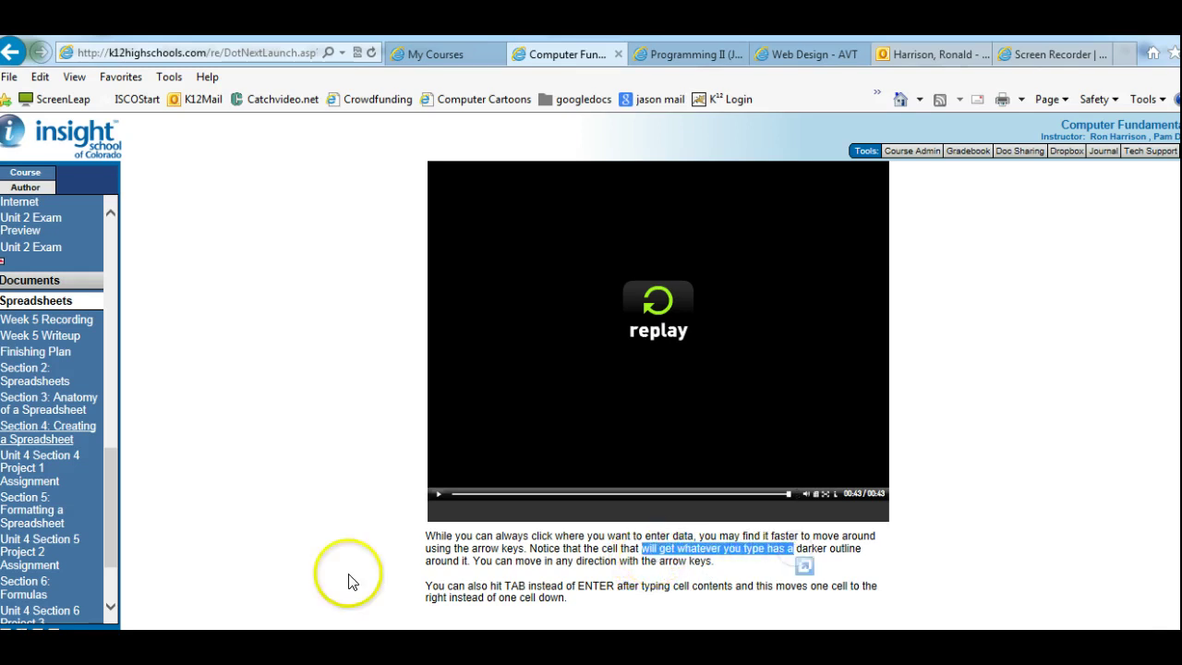
Switch to Excel and select scattered single cells from D4 to E13, checking each one's outline, highlighted headers and cell reference
left_click(166, 645)
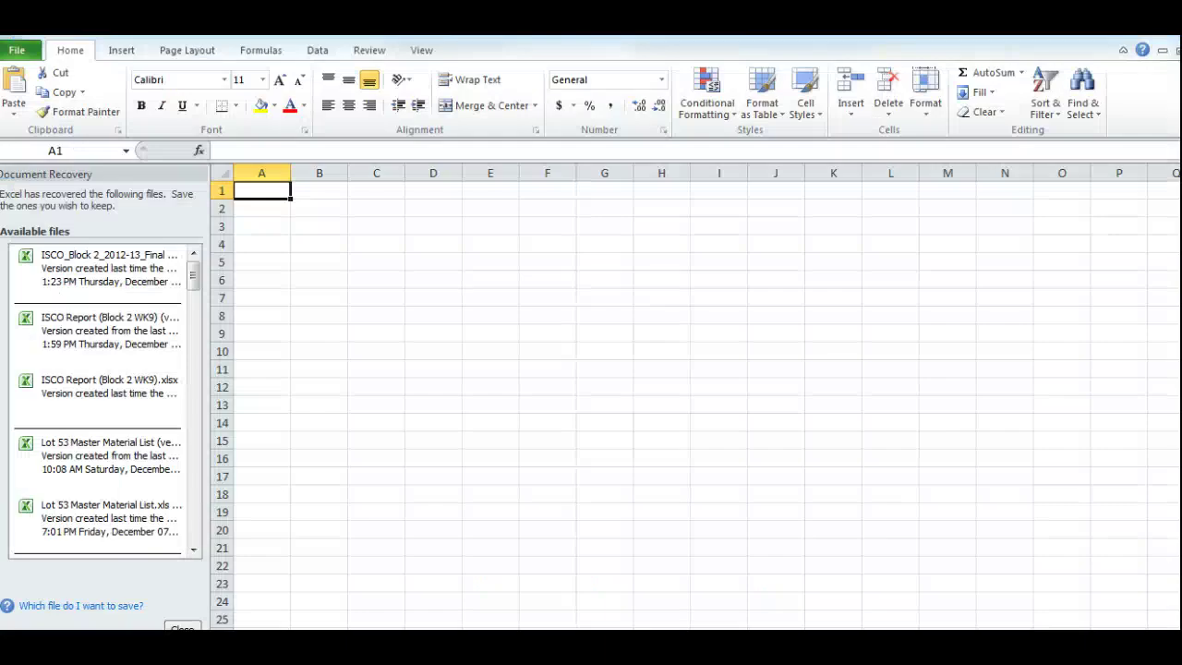
left_click(423, 242)
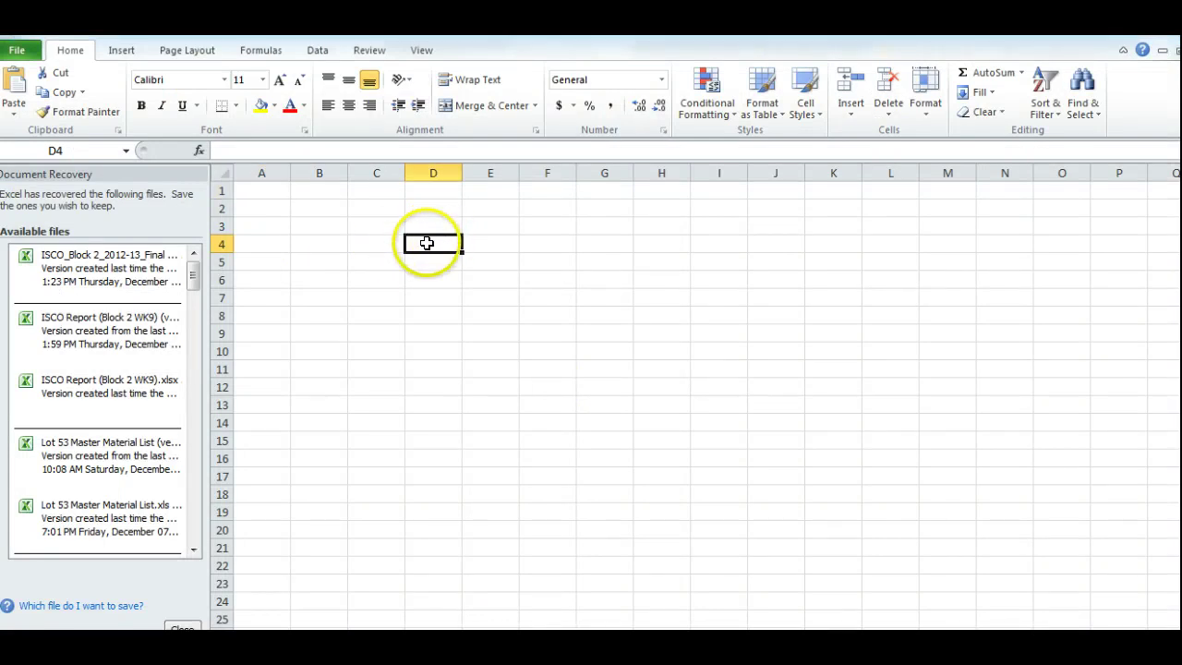
left_click(432, 302)
left_click(432, 351)
left_click(514, 271)
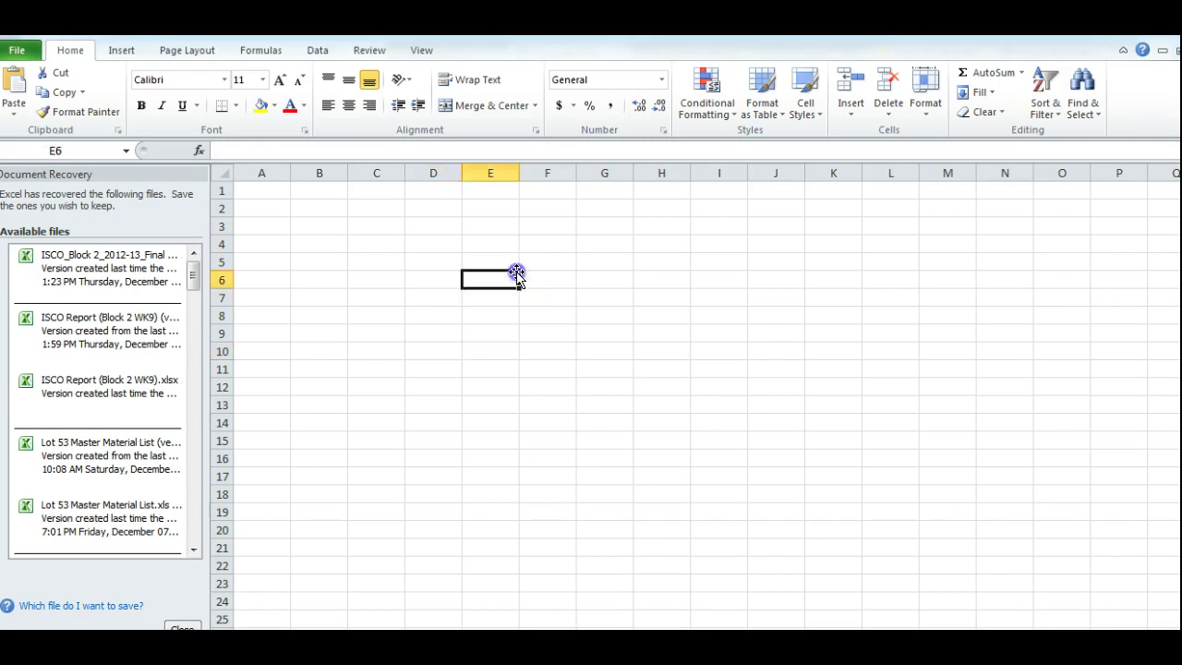
left_click(570, 325)
left_click(396, 304)
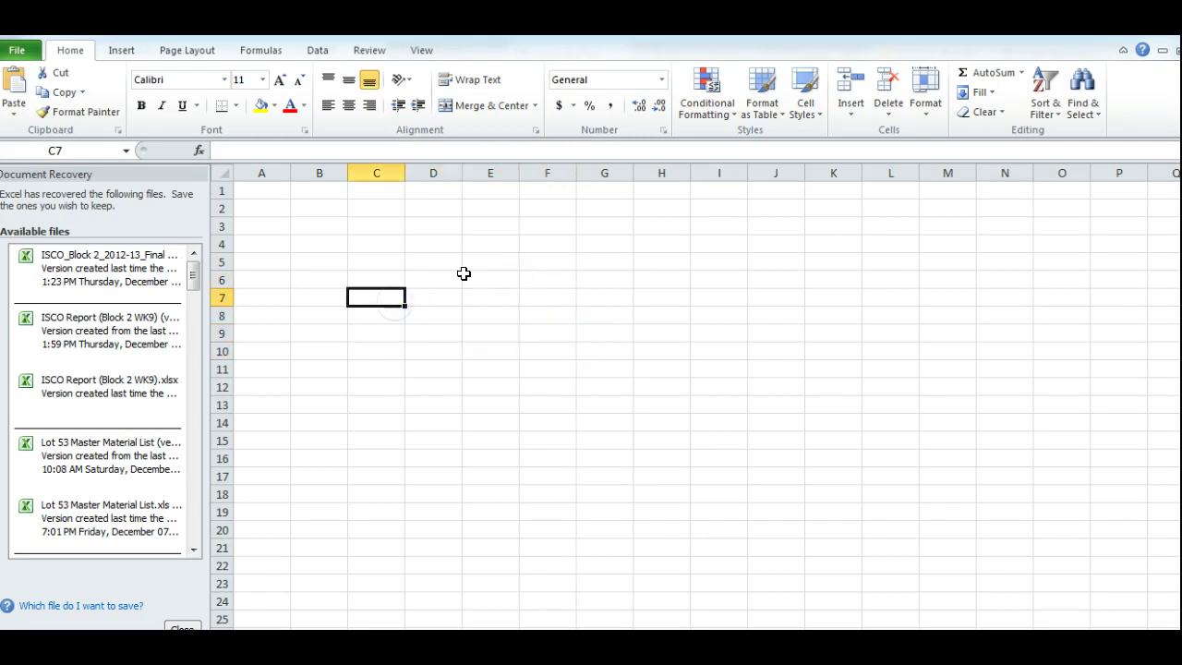
left_click(496, 261)
left_click(471, 348)
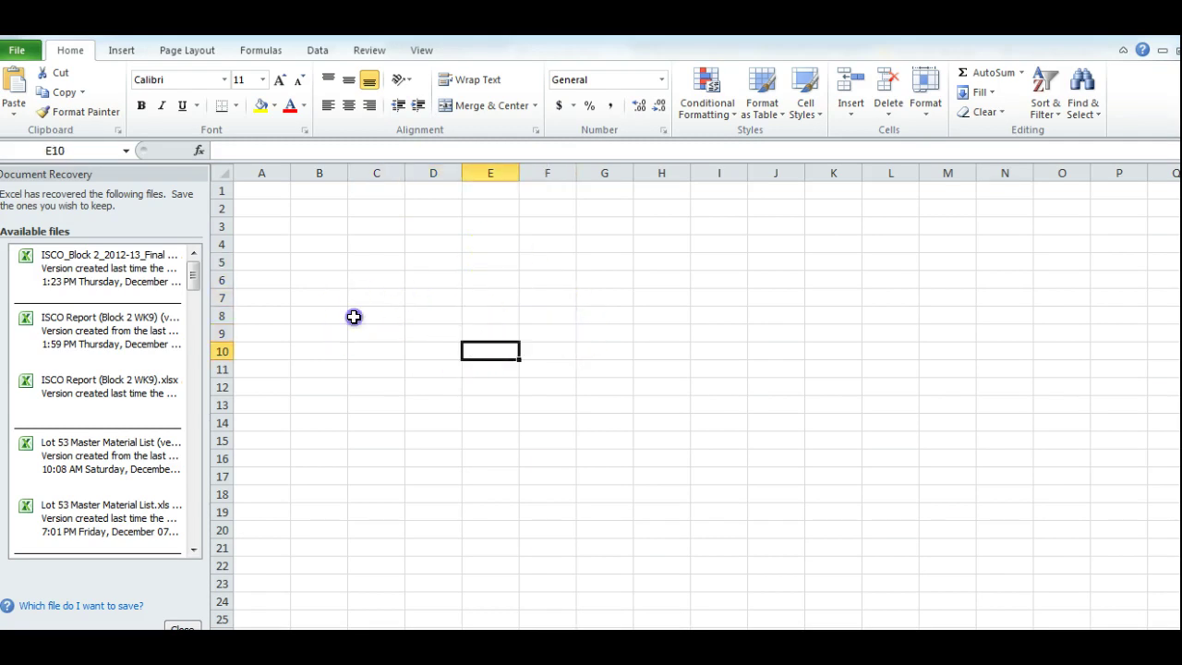
left_click(354, 316)
left_click(310, 245)
left_click(396, 241)
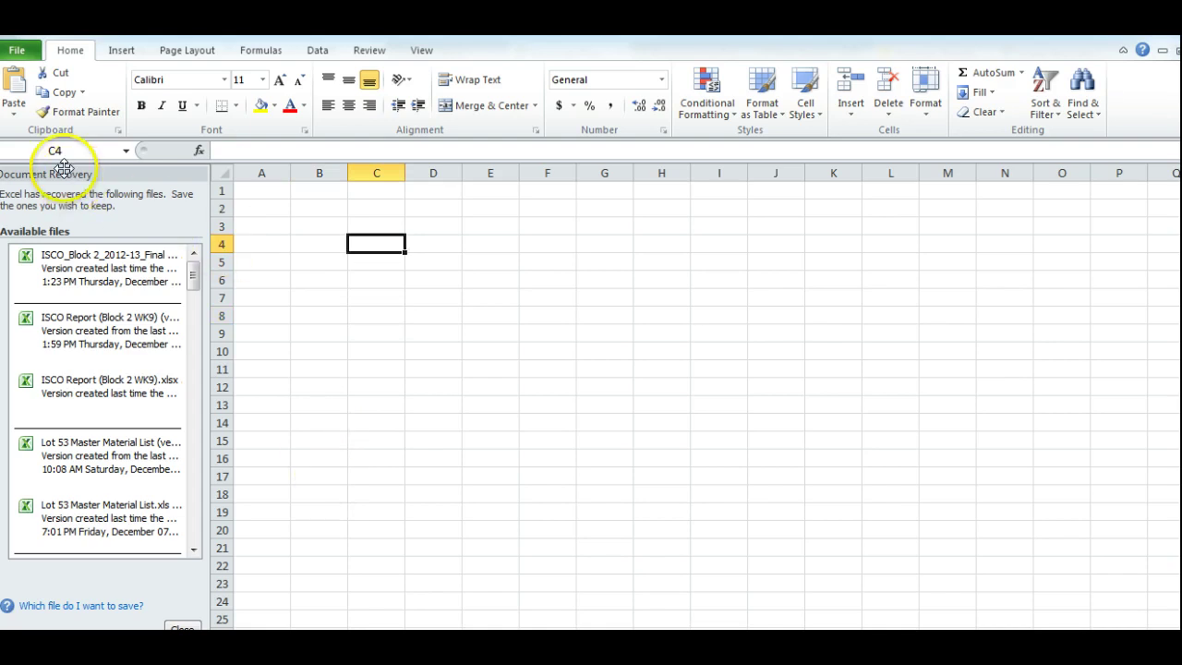
left_click(378, 310)
left_click(457, 316)
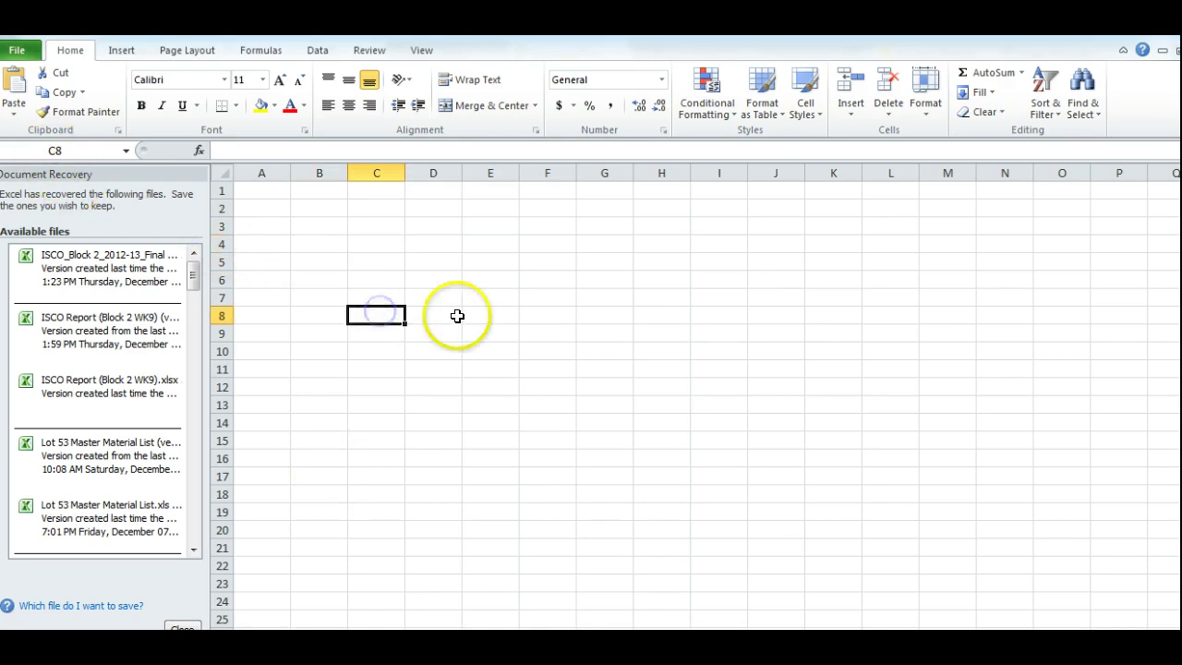
left_click(486, 399)
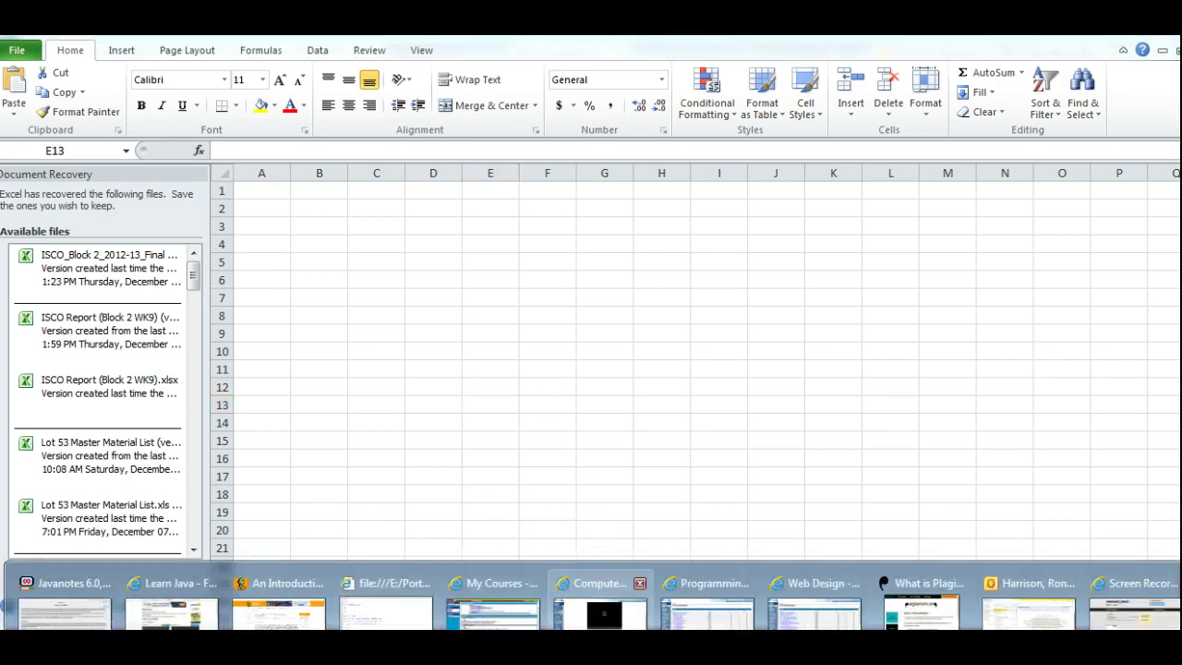
Return to the course in the browser, go to page 5 of Section 4, and read Naming Column Headings
left_click(600, 616)
scroll(657, 438, "down", 1)
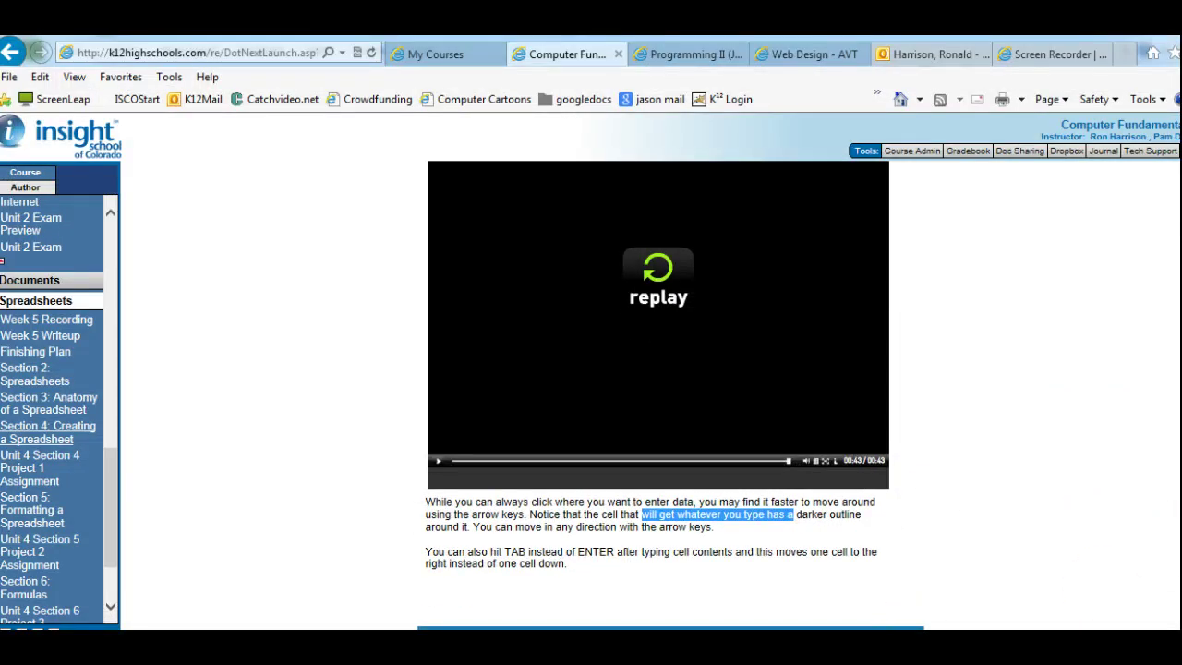
left_click(744, 461)
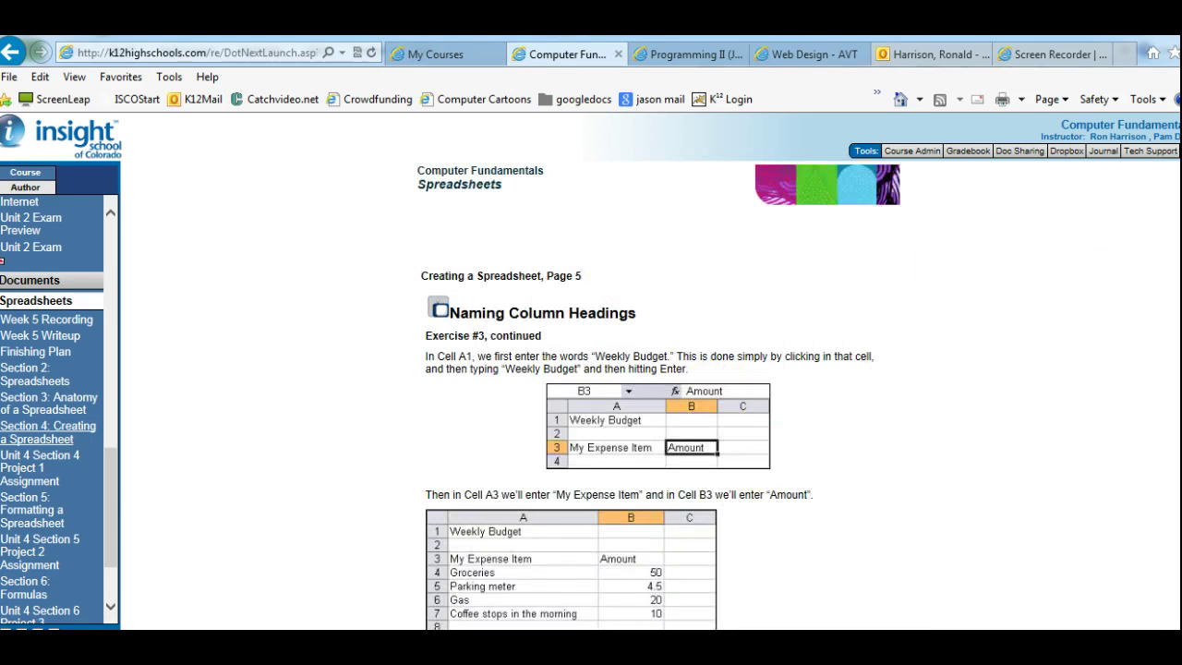
scroll(657, 415, "down", 1)
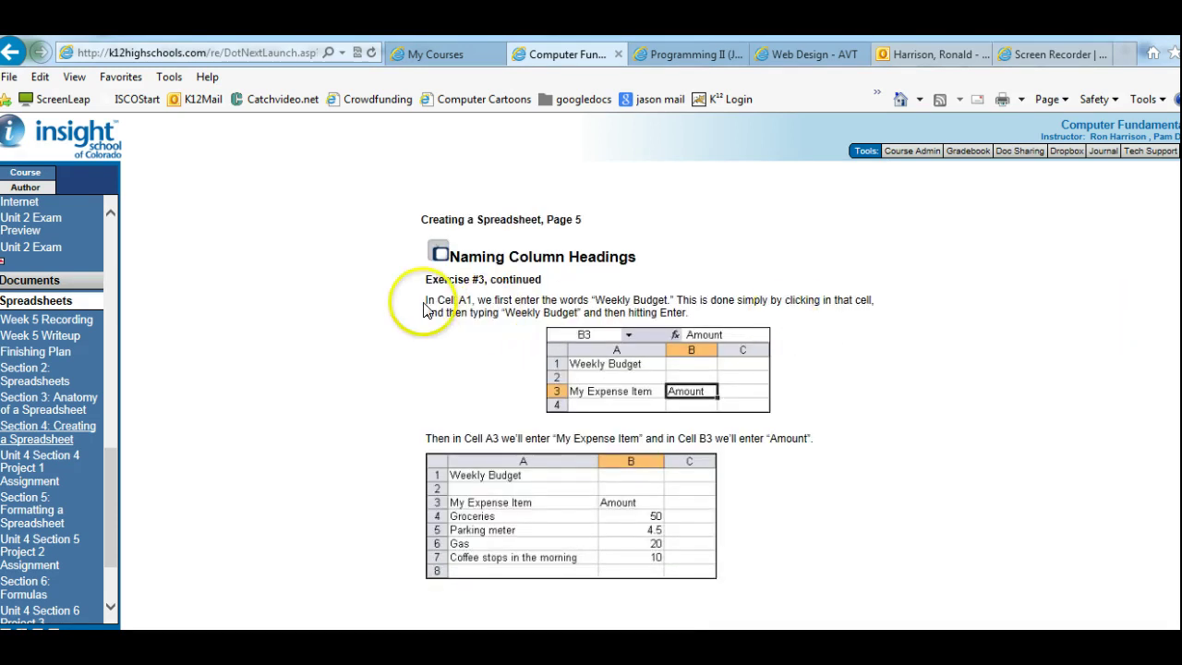
left_click_drag(427, 301, 559, 303)
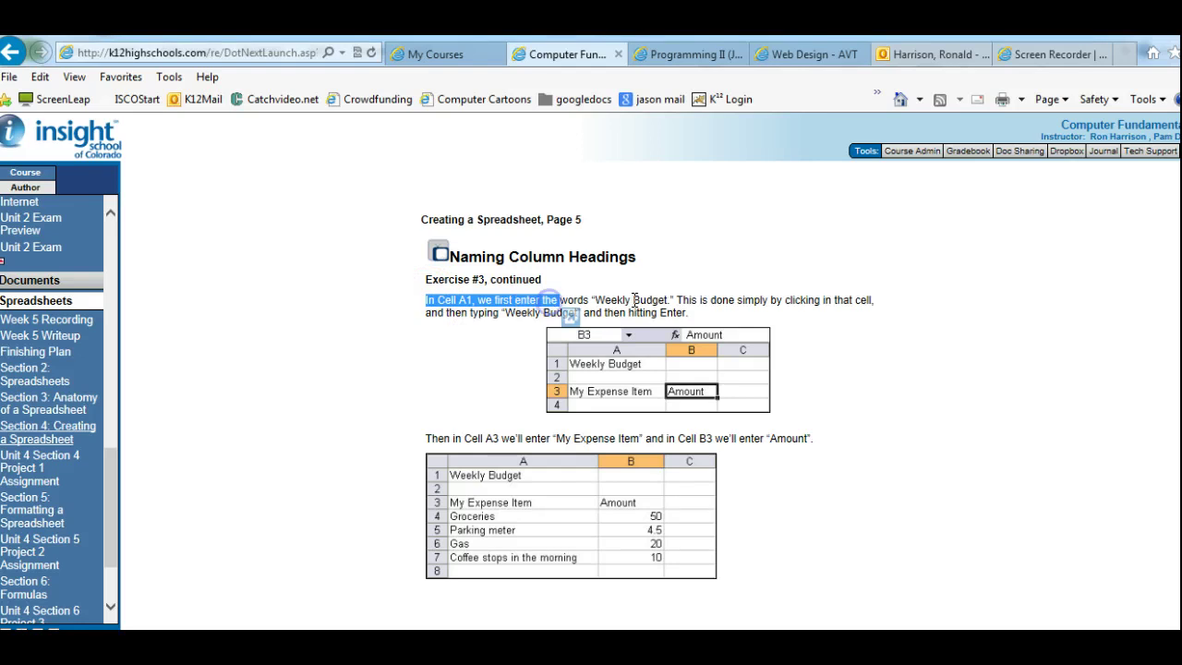
left_click(560, 305)
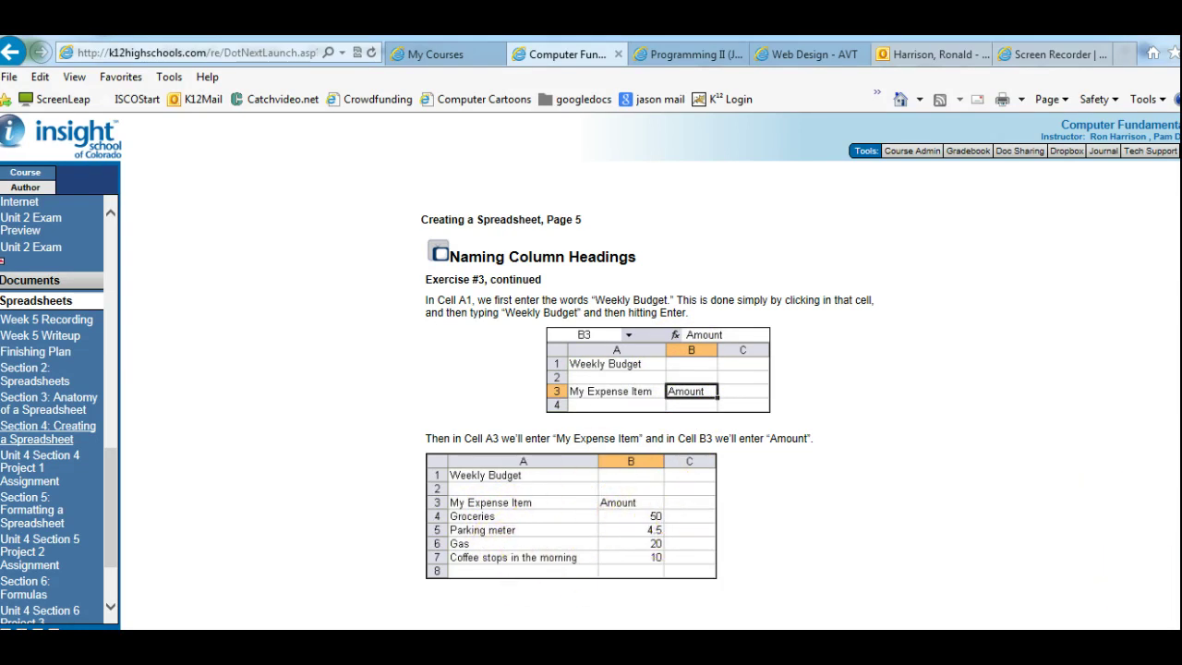
Go to page 6 of Section 4 and look over the Entering Data tutorial
scroll(1158, 605, "down", 1)
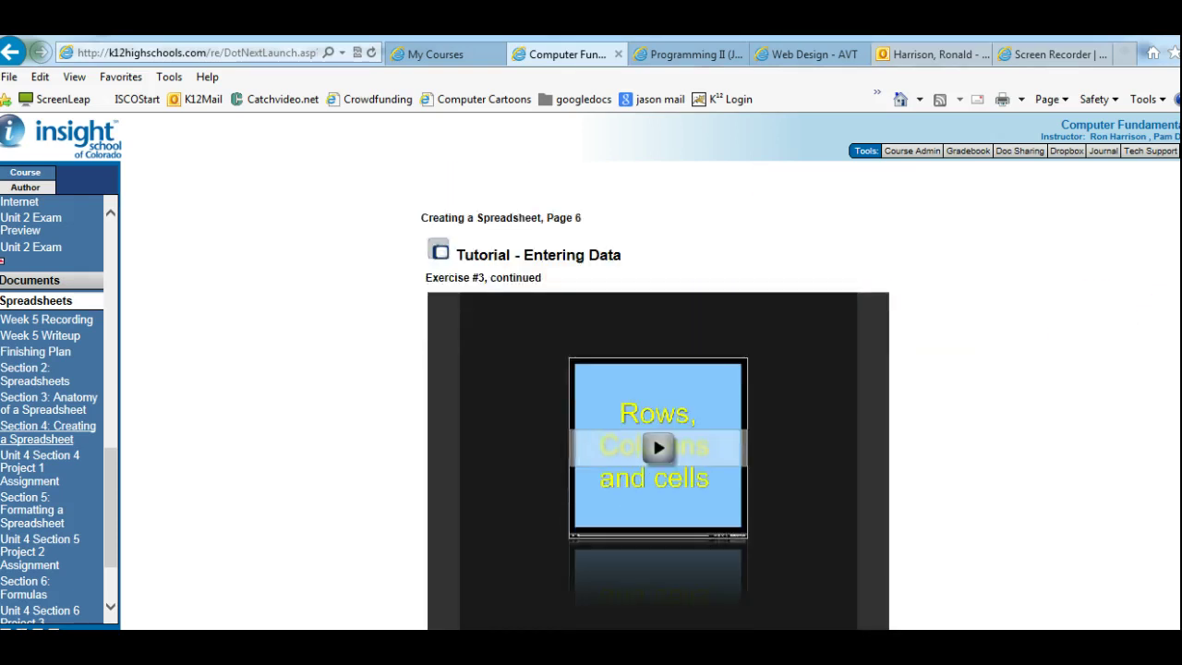
scroll(651, 369, "down", 3)
scroll(651, 394, "up", 1)
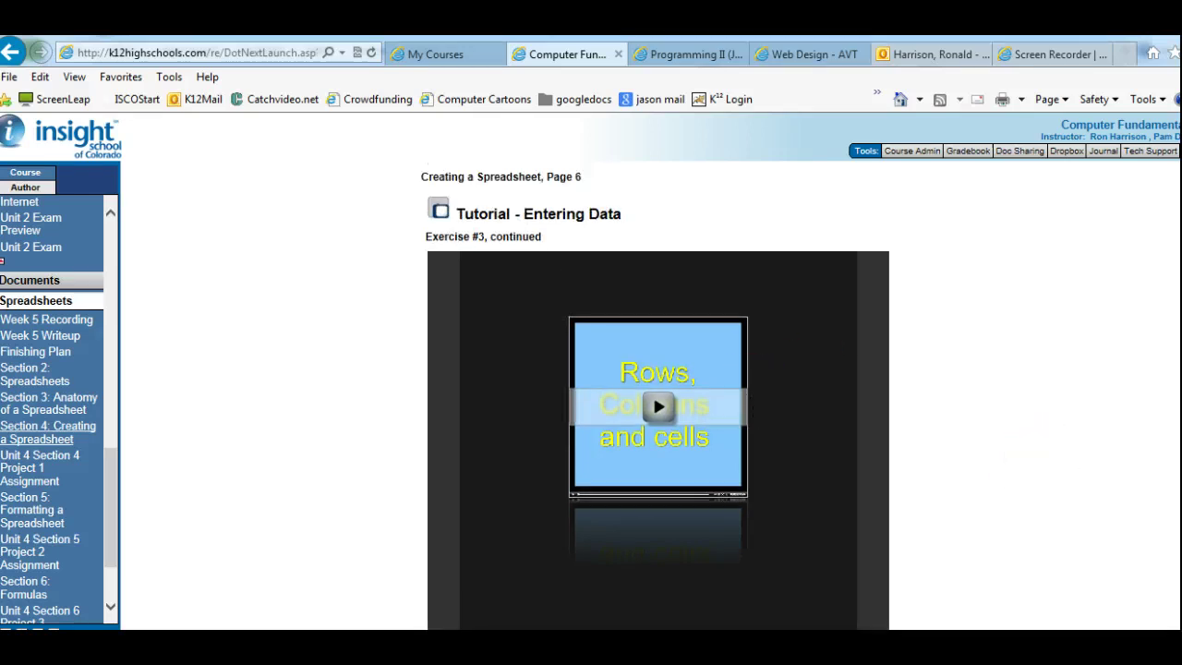
scroll(658, 397, "down", 1)
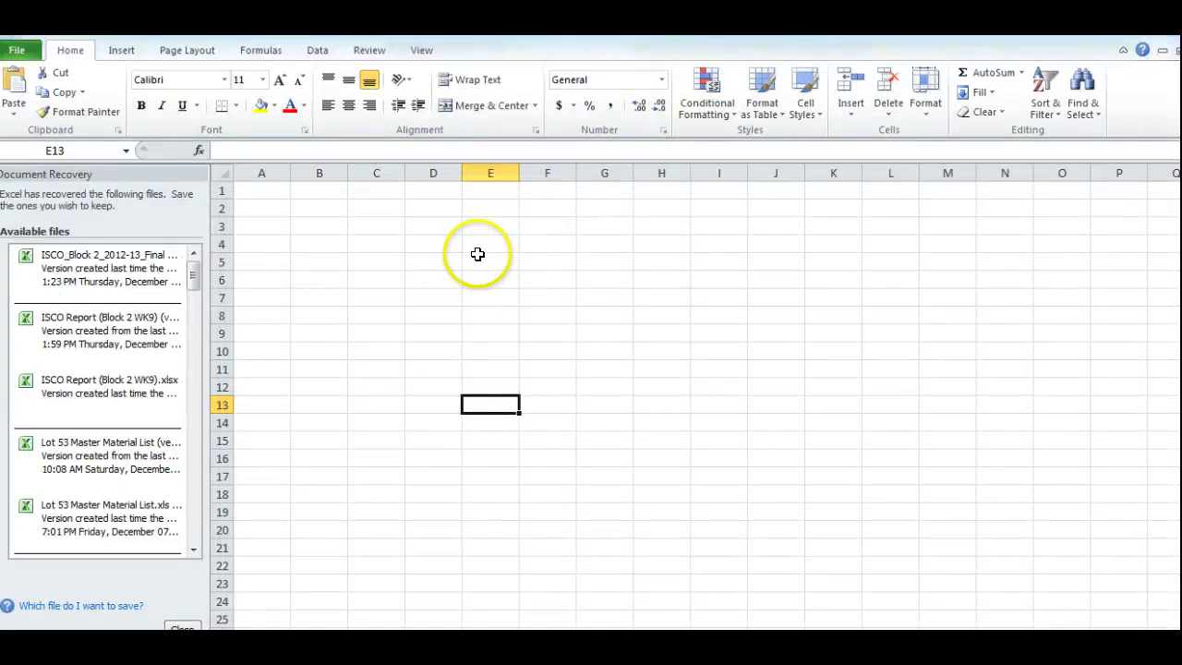
left_click(476, 248)
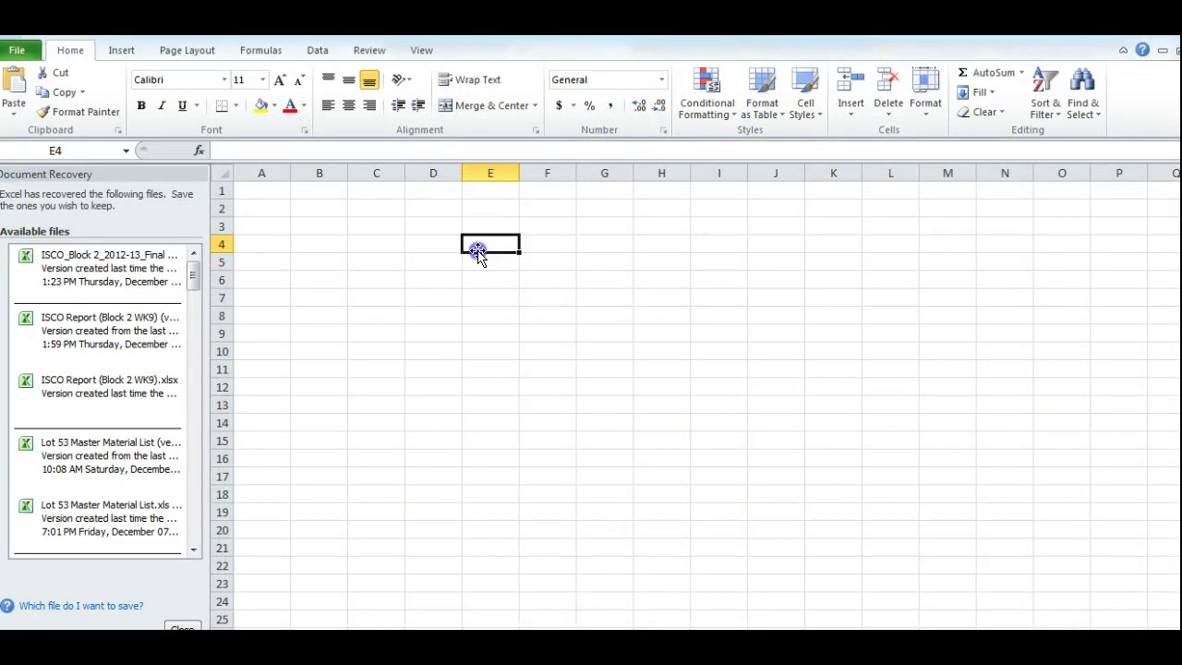
type("12345678910")
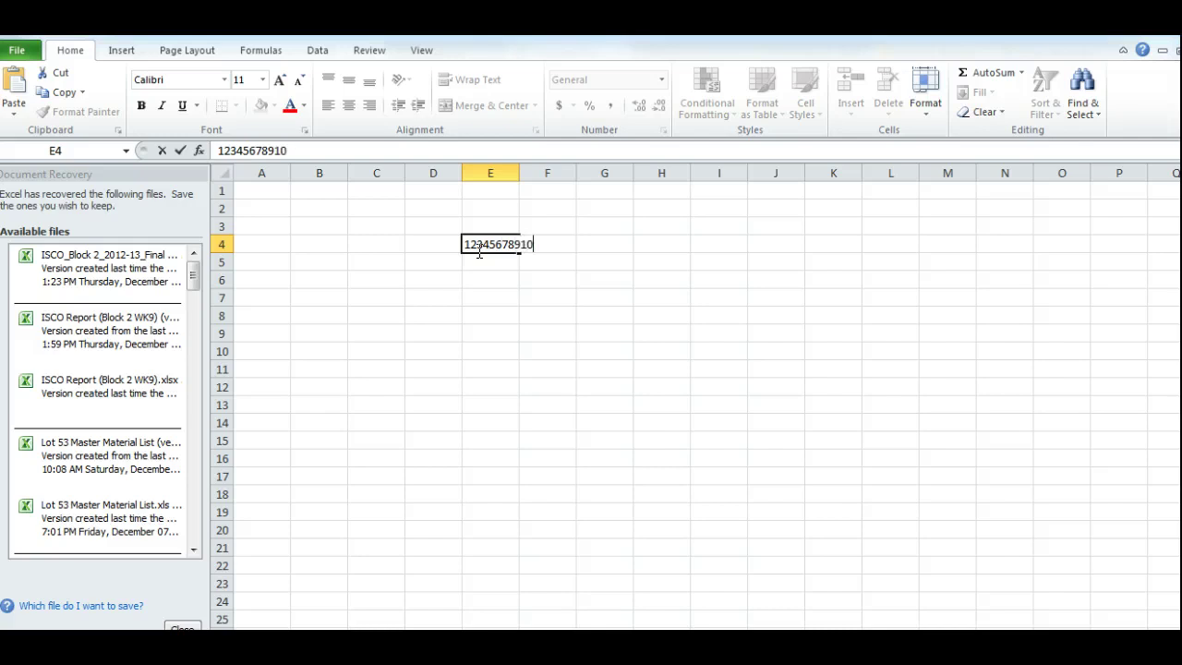
key("Return")
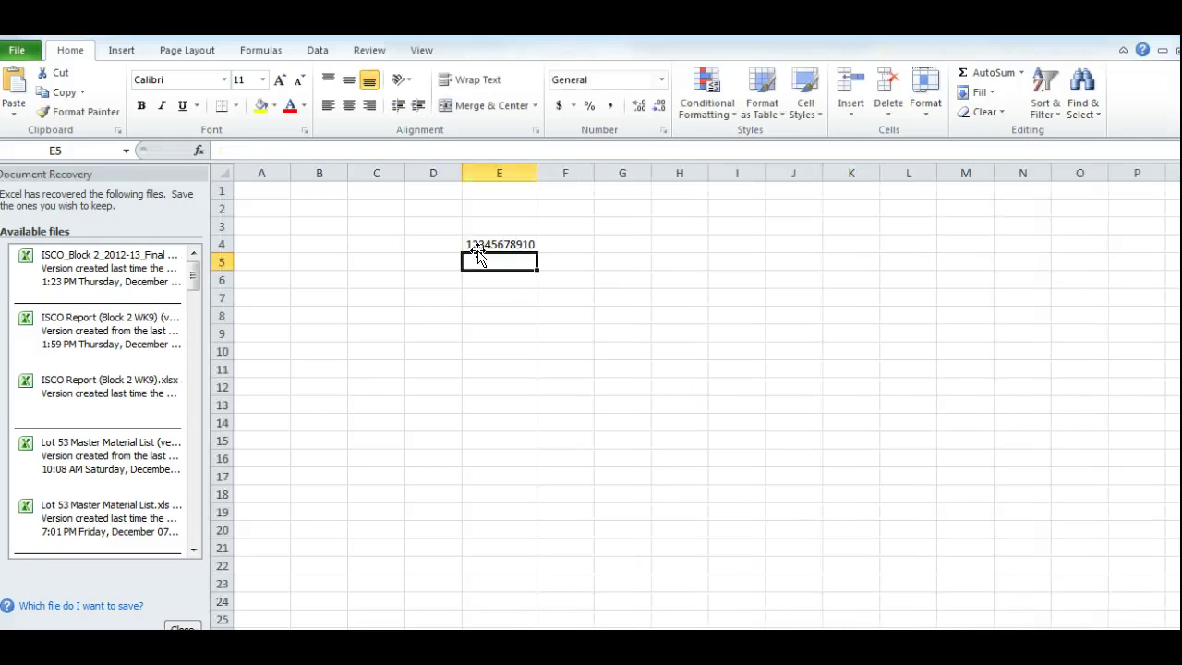
left_click(515, 246)
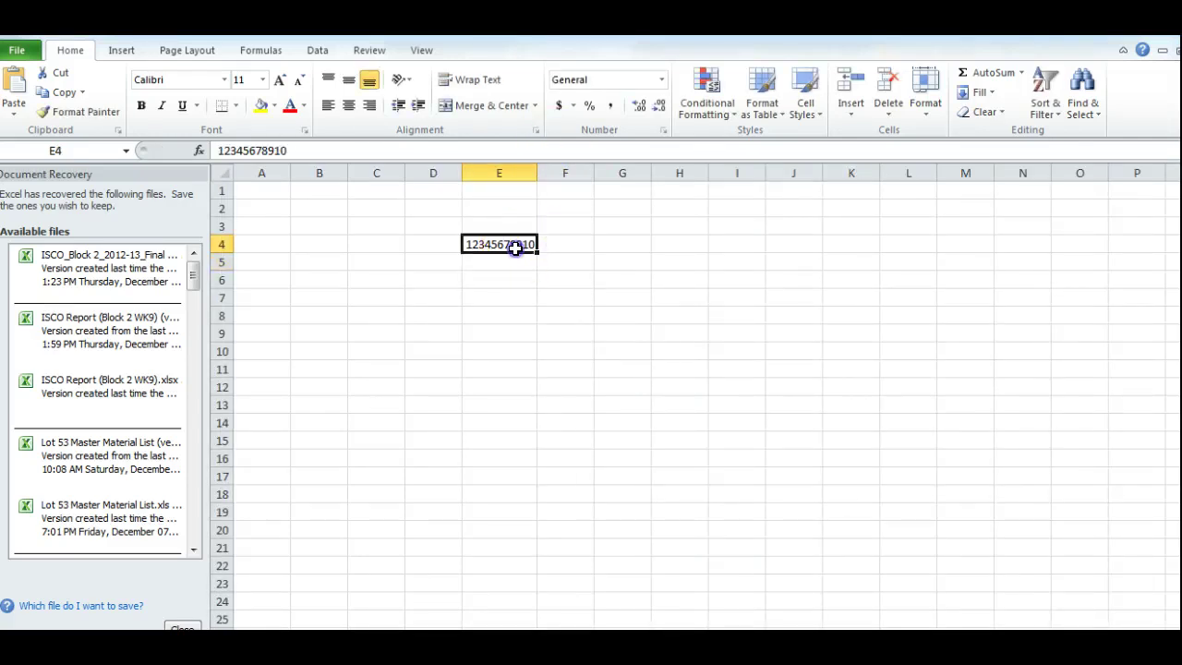
left_click(302, 150)
type("122")
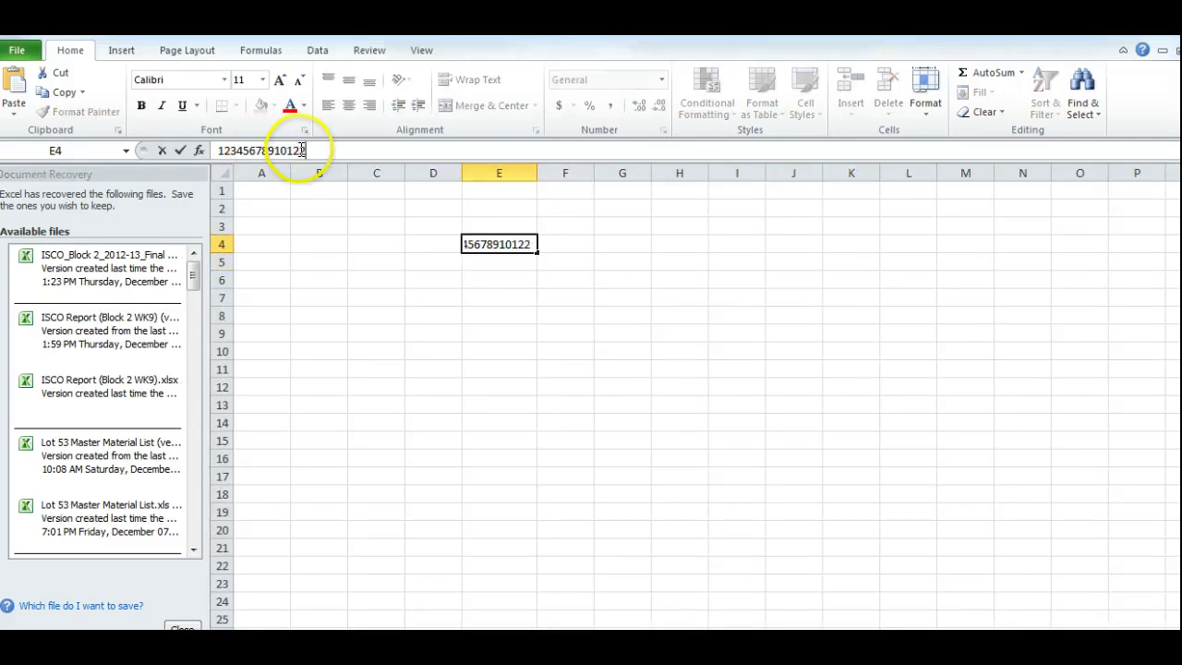
type("345")
key("Return")
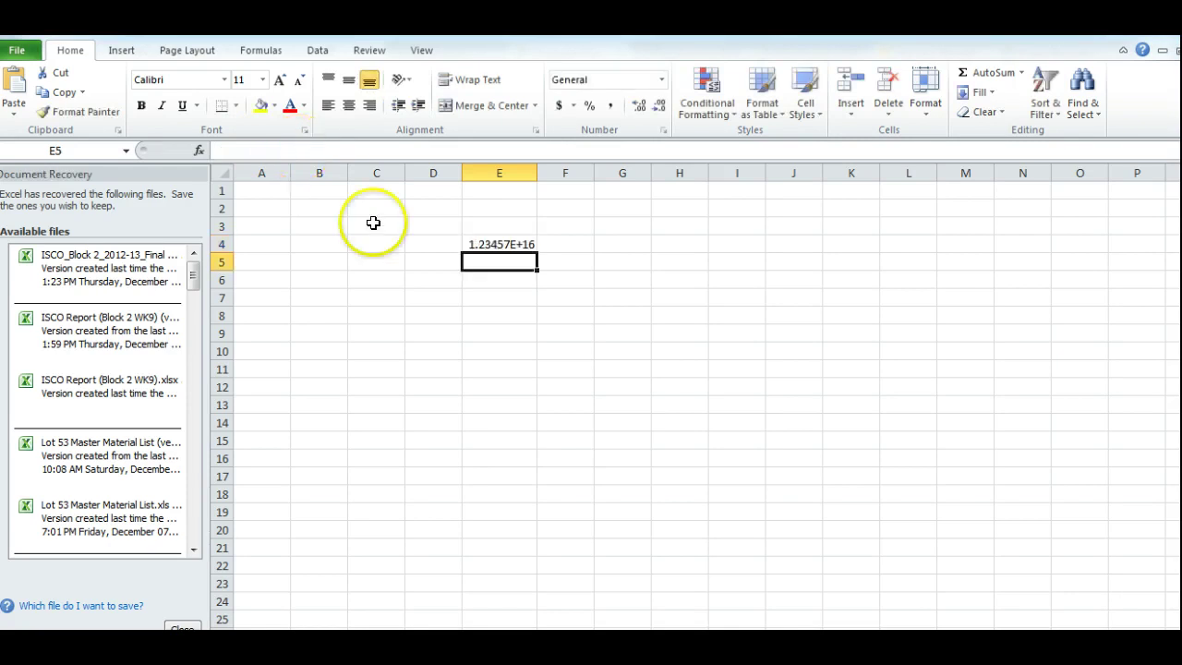
left_click(499, 244)
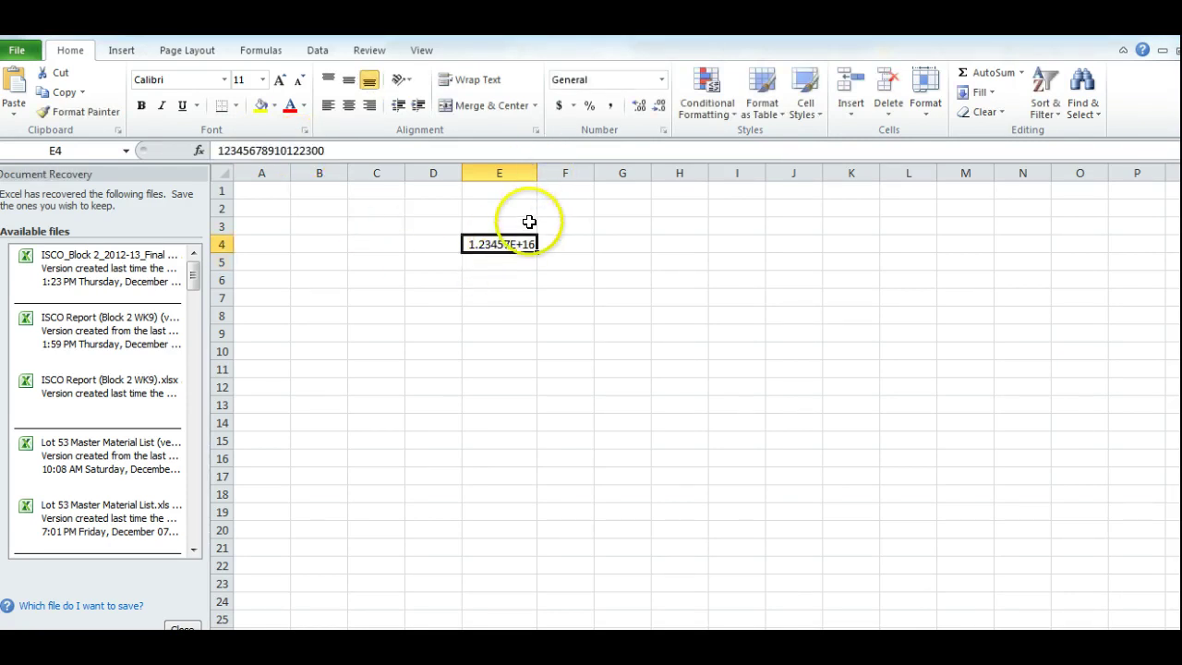
key("Delete")
Enter the sample text "ksaljsa sadljad sadj sjsdj" in cell E3
left_click(498, 225)
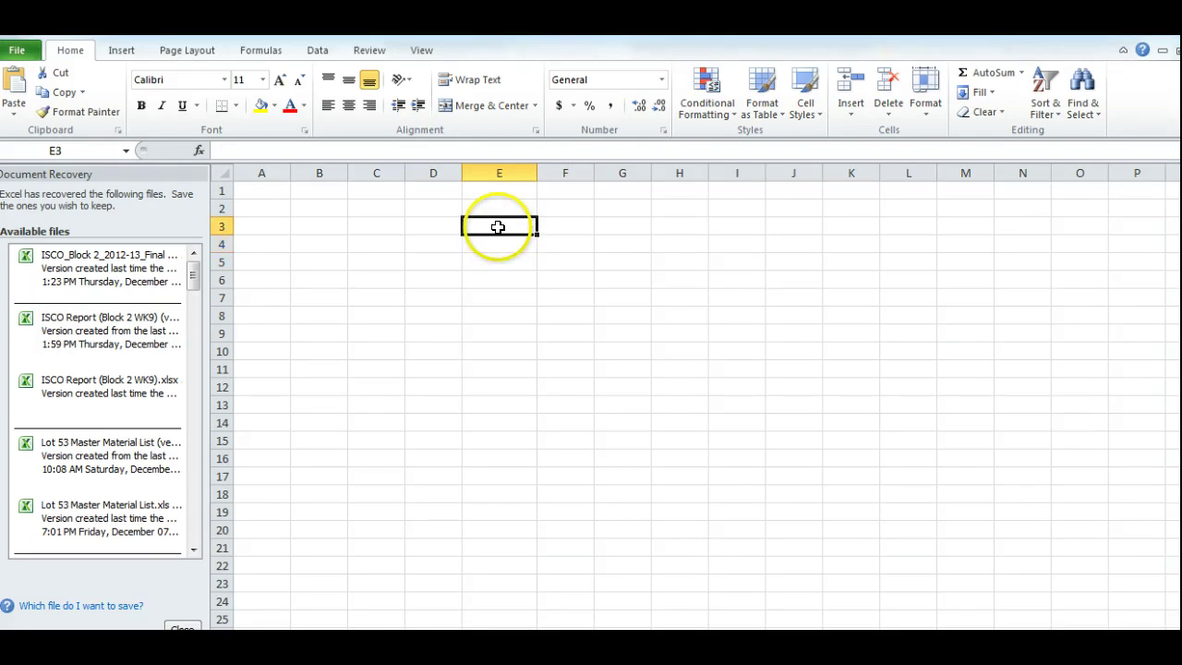
type("ksaljsa")
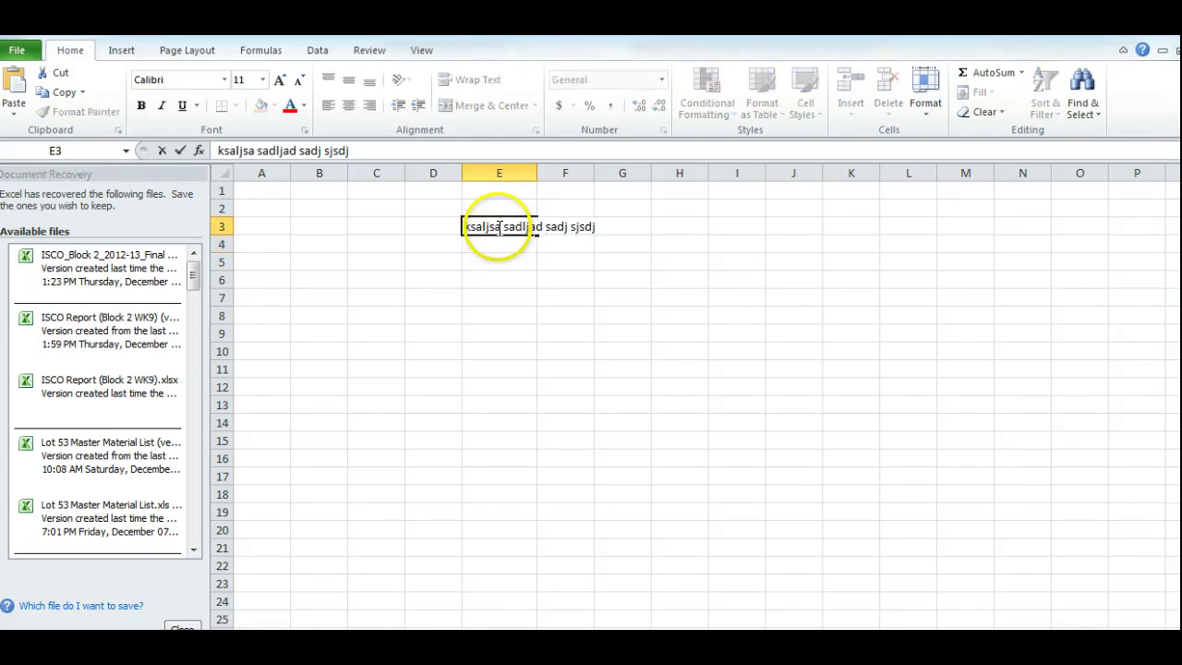
type(" sadljad sadj sjsdj")
key("Return")
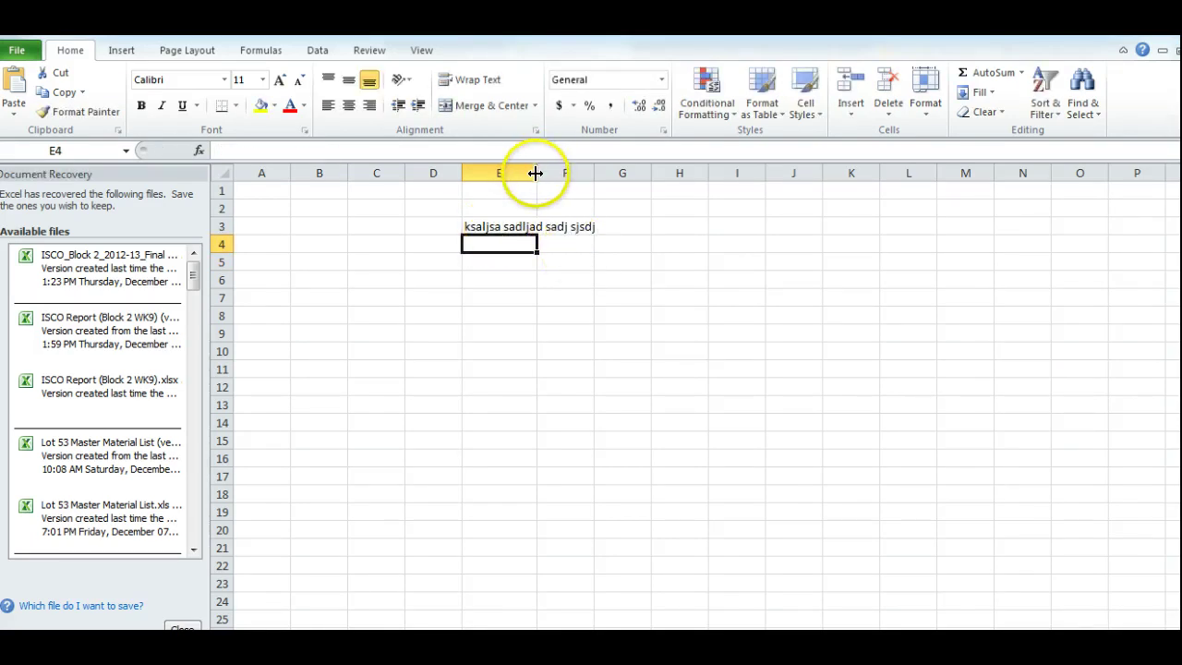
Widen column E so that the whole text of cell E3 fits inside the cell
left_click(521, 222)
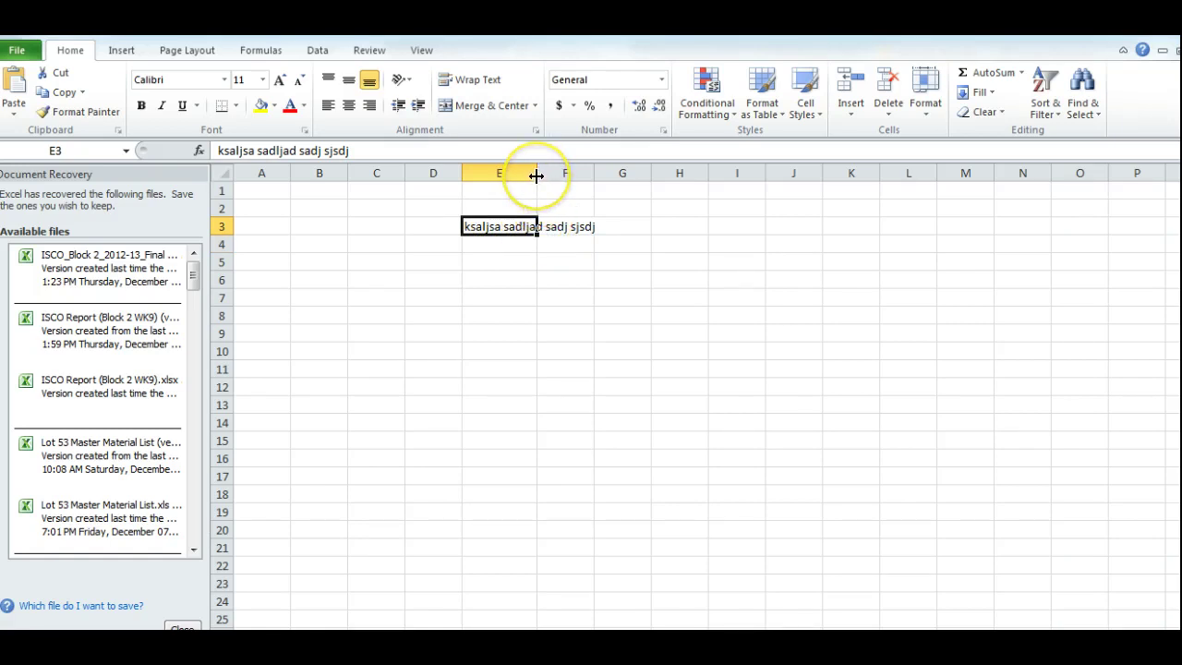
left_click_drag(536, 177, 609, 182)
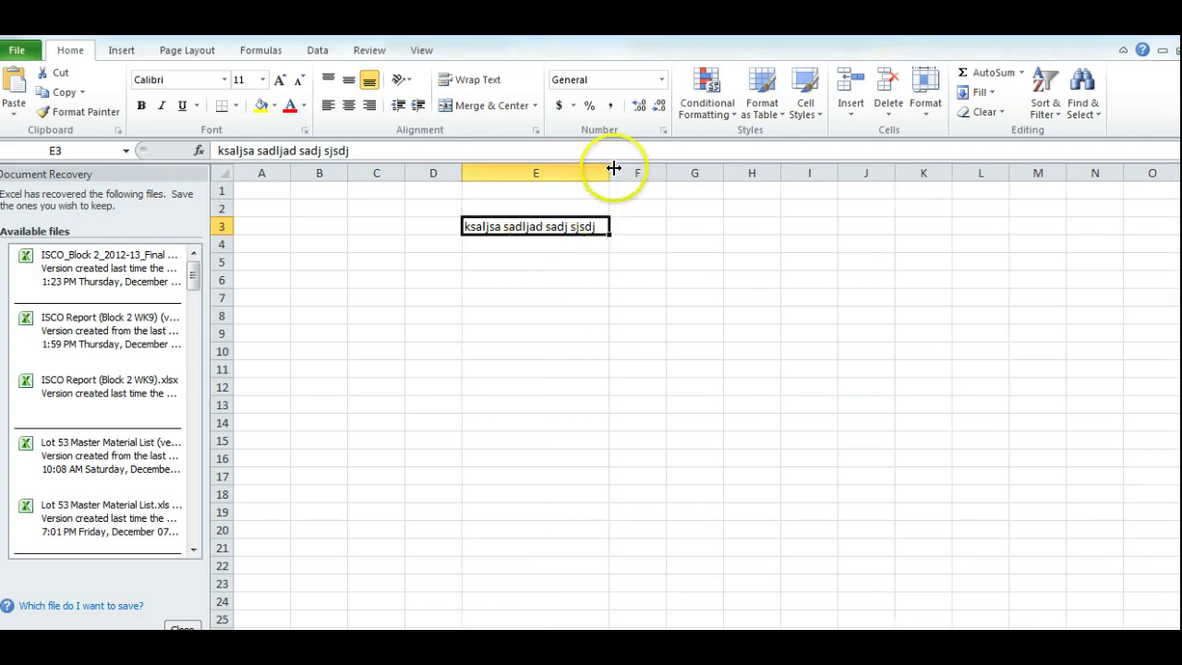
mouse_move(610, 169)
left_mouse_down()
mouse_move(686, 174)
mouse_move(617, 190)
mouse_move(614, 180)
left_mouse_up()
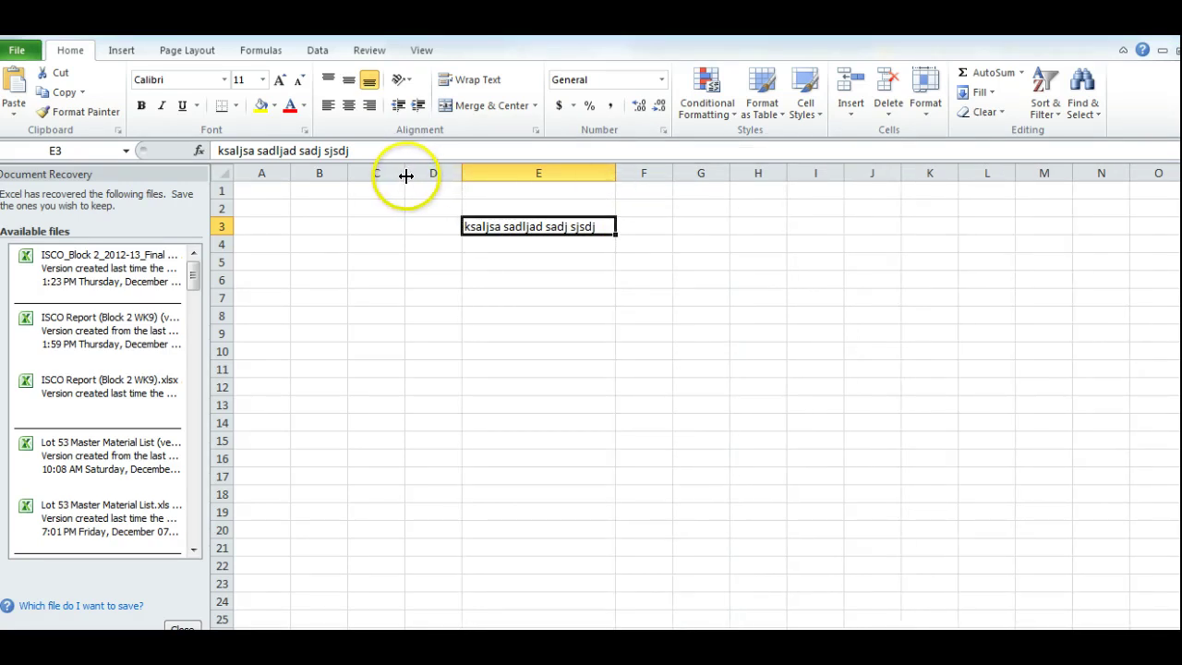
Widen column C to about three times the default width and select several of its cells between C1 and C8 to check their width
left_click_drag(405, 176, 522, 183)
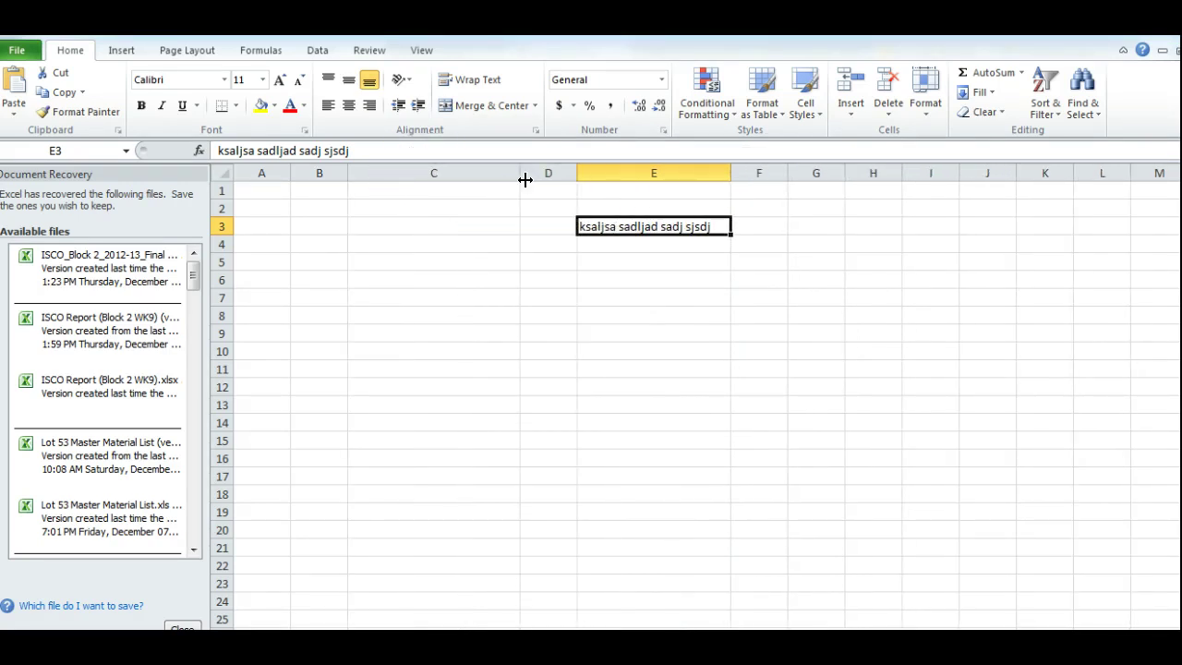
left_click(430, 191)
left_click(429, 242)
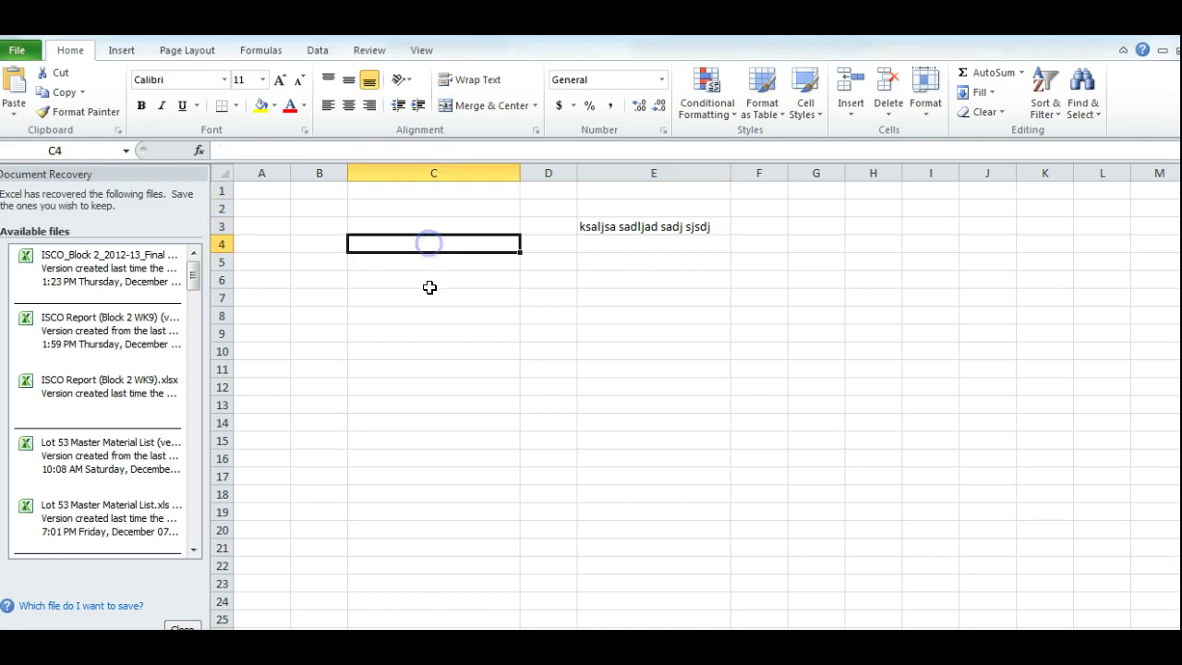
left_click(430, 285)
left_click(430, 319)
left_click(431, 226)
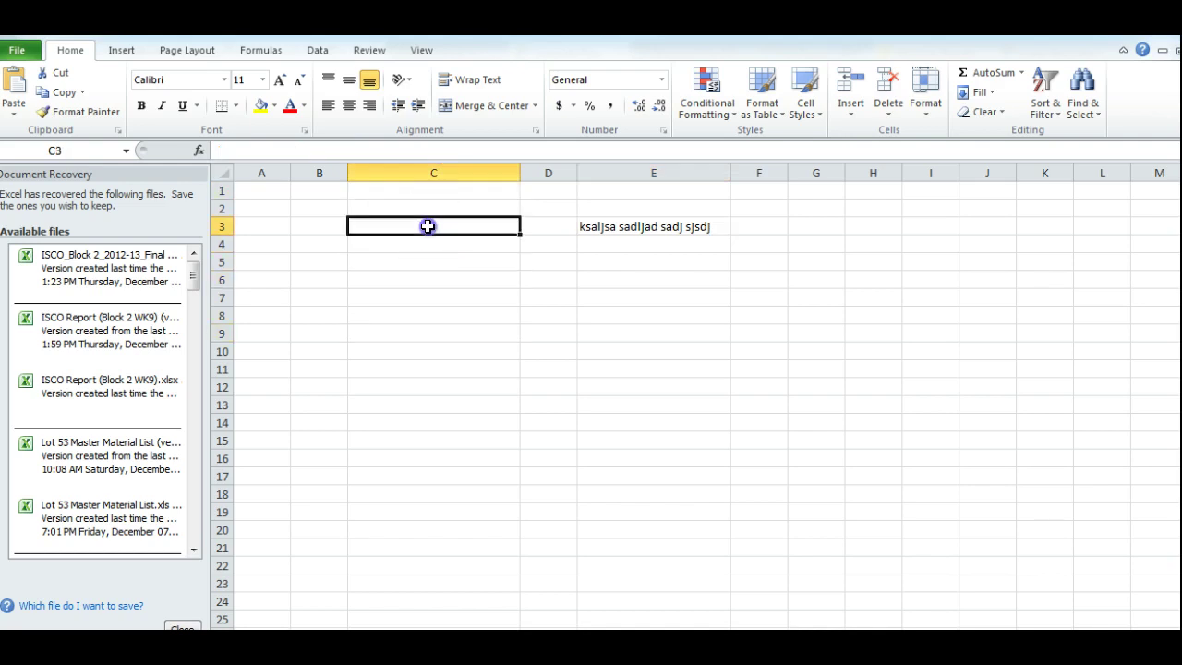
left_click(429, 275)
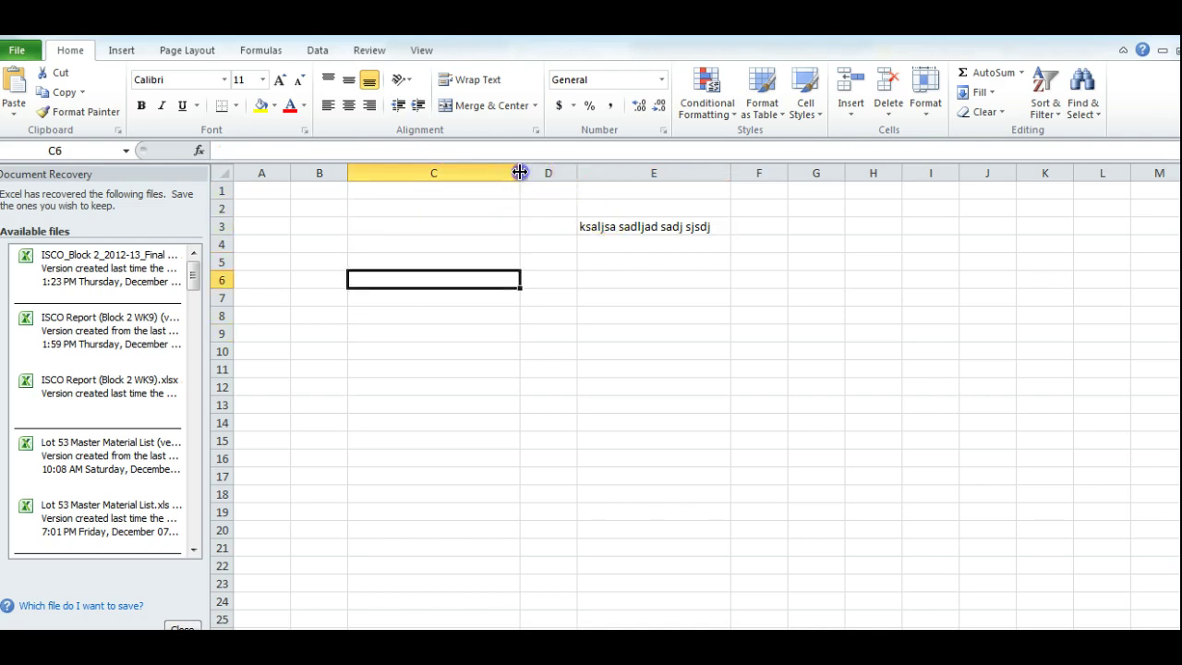
Widen column C slightly more, then narrow it to about twice the width of column D
mouse_move(519, 172)
left_mouse_down()
mouse_move(448, 176)
mouse_move(528, 175)
left_mouse_up()
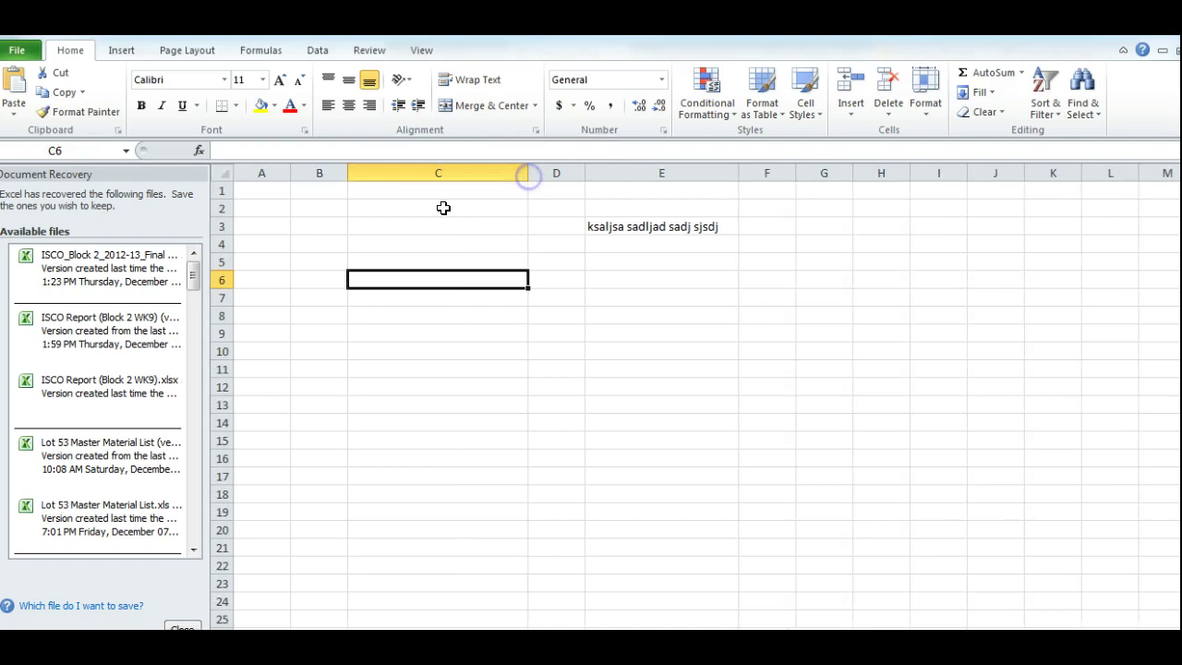
left_click(434, 209)
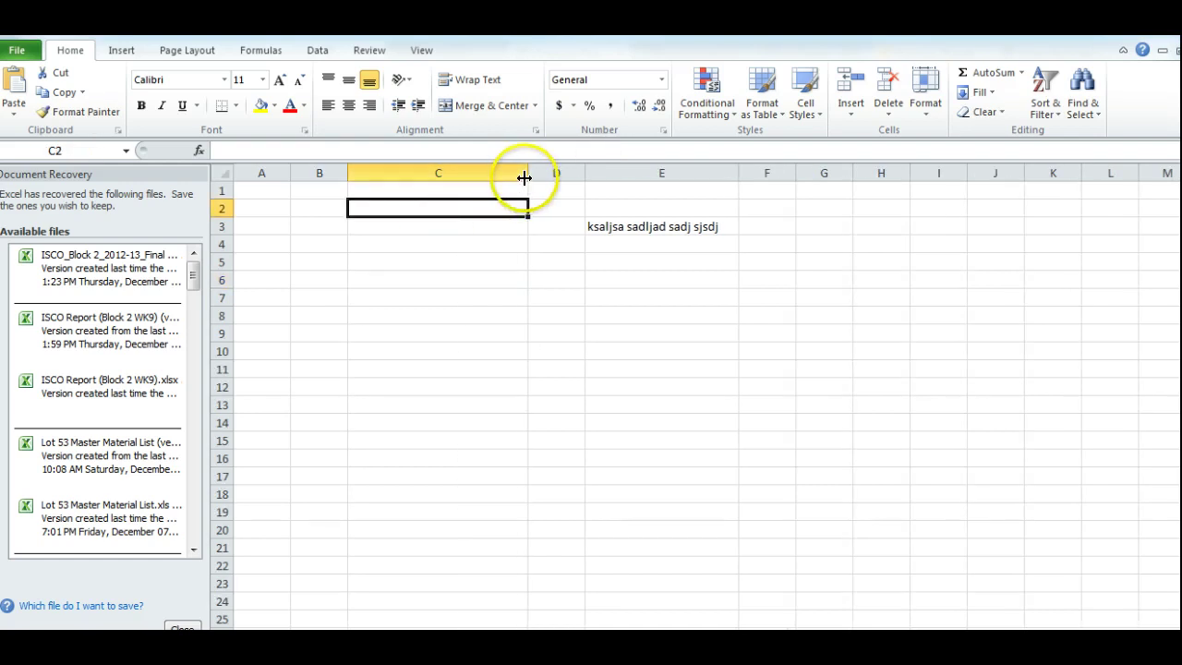
left_click_drag(528, 175, 473, 184)
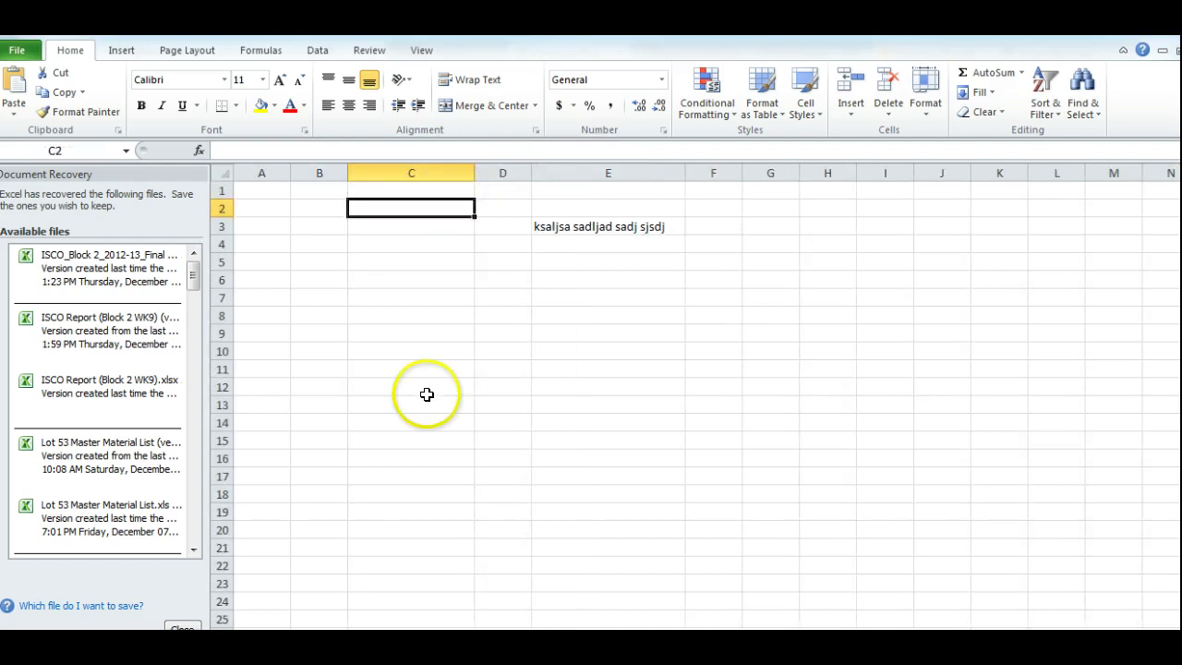
Return to the course in the browser, go to page 7 of Section 4, and read the Resizing Columns text on adjusting column width
mouse_move(910, 630)
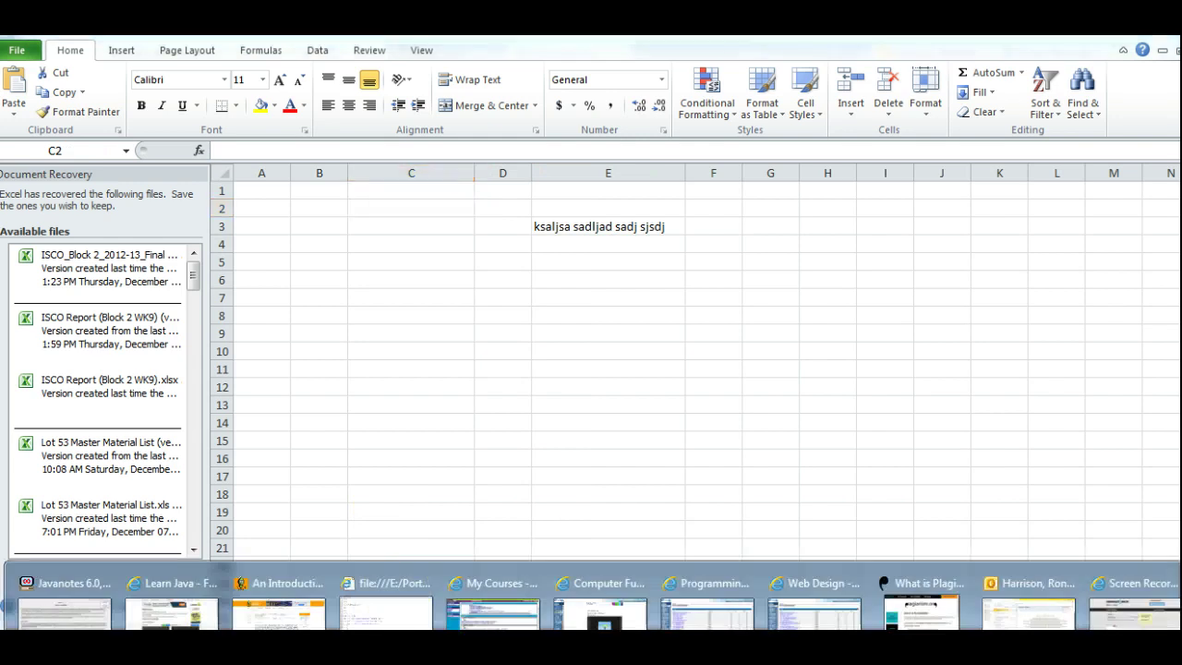
left_click(601, 627)
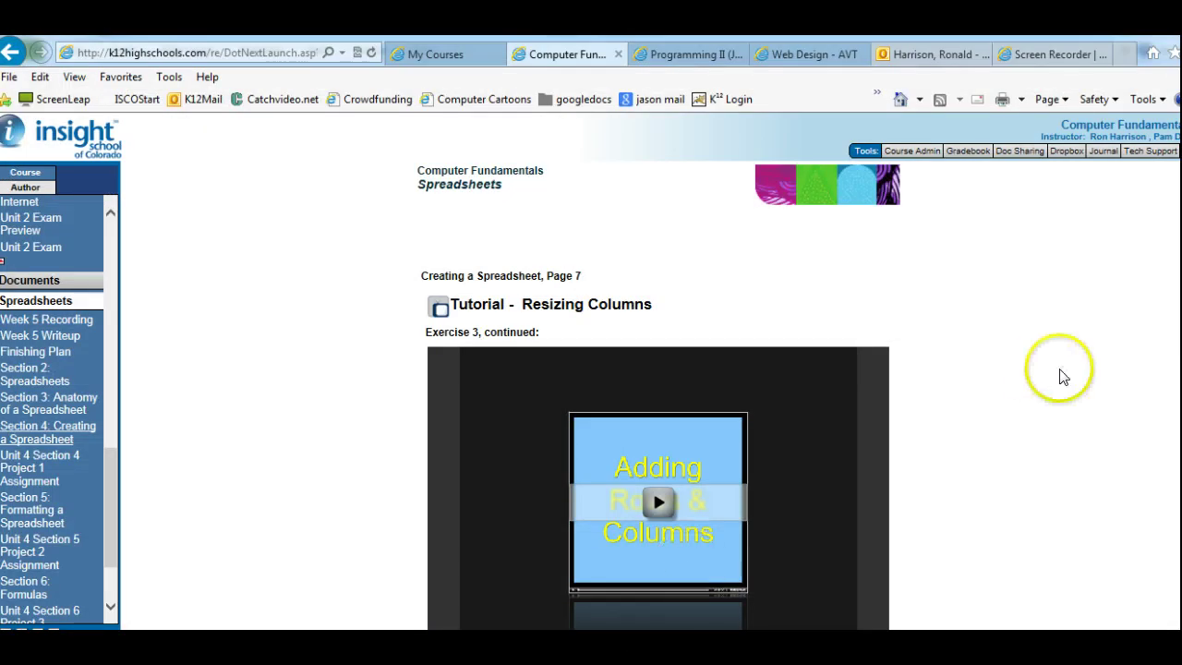
scroll(657, 397, "down", 3)
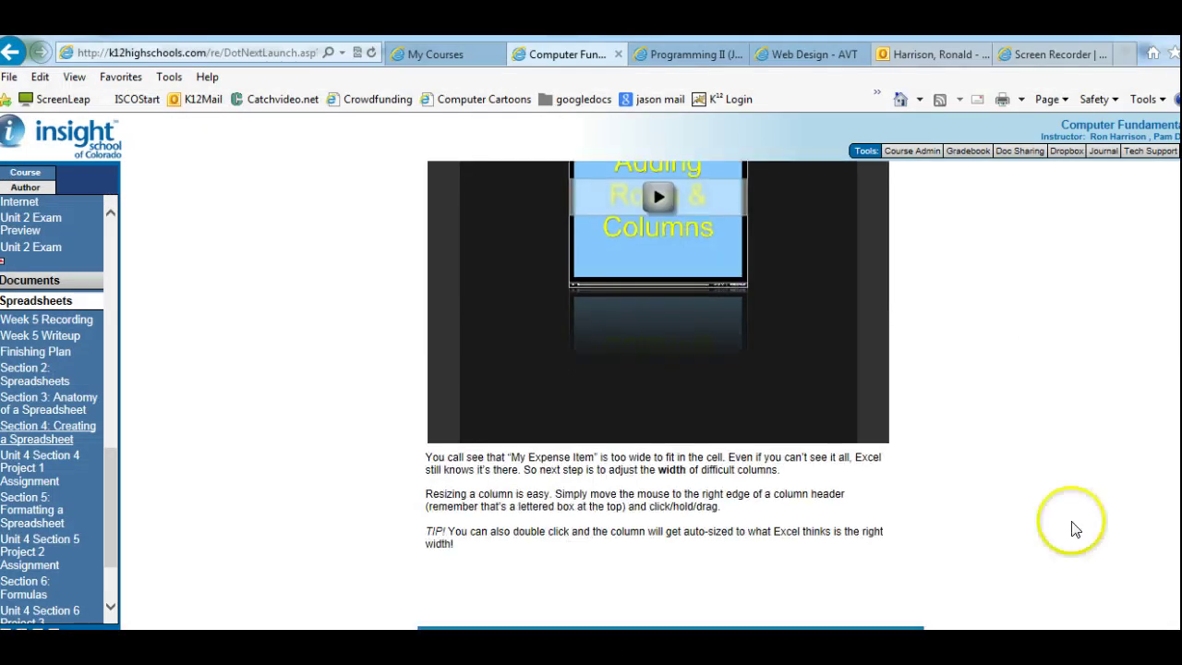
left_click_drag(527, 456, 736, 506)
left_click(673, 495)
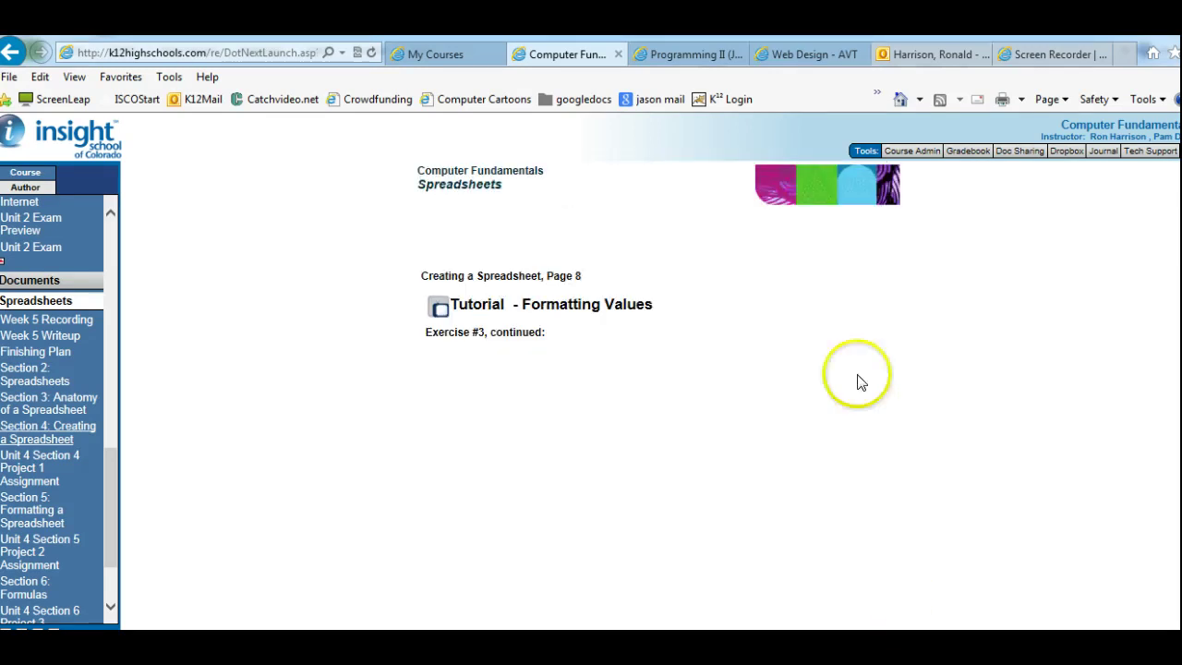
Go to page 8 of Section 4 and read the Formatting Values instructions for showing expense values as currency
scroll(658, 397, "down", 4)
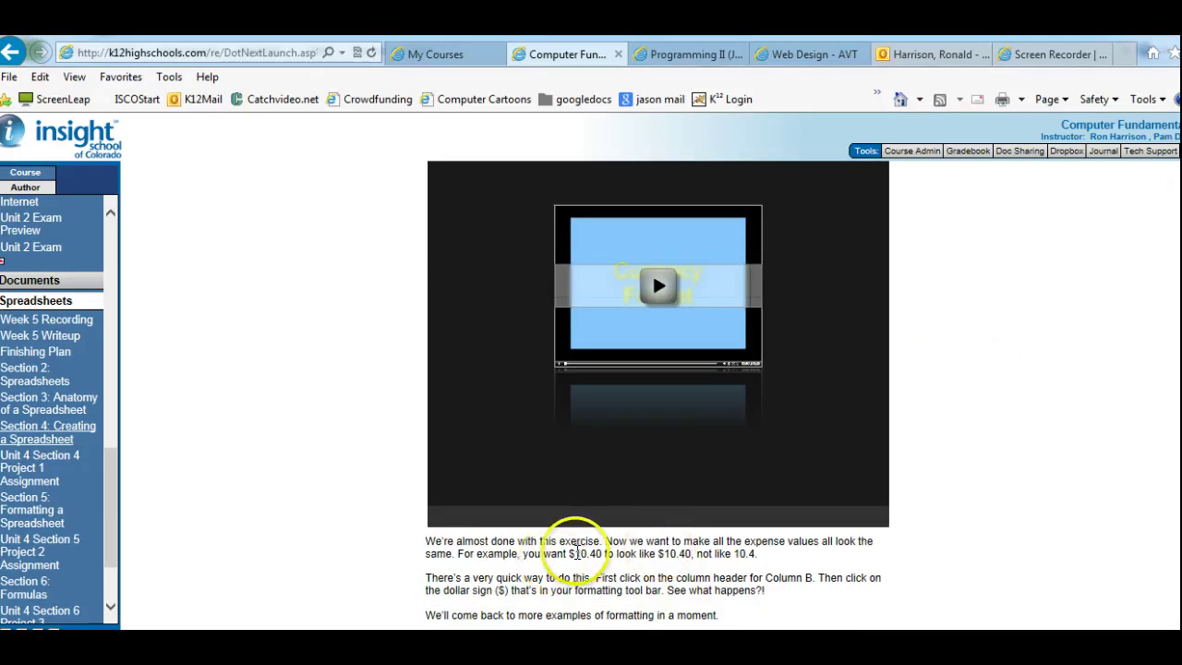
left_click_drag(574, 553, 688, 552)
left_click(738, 553)
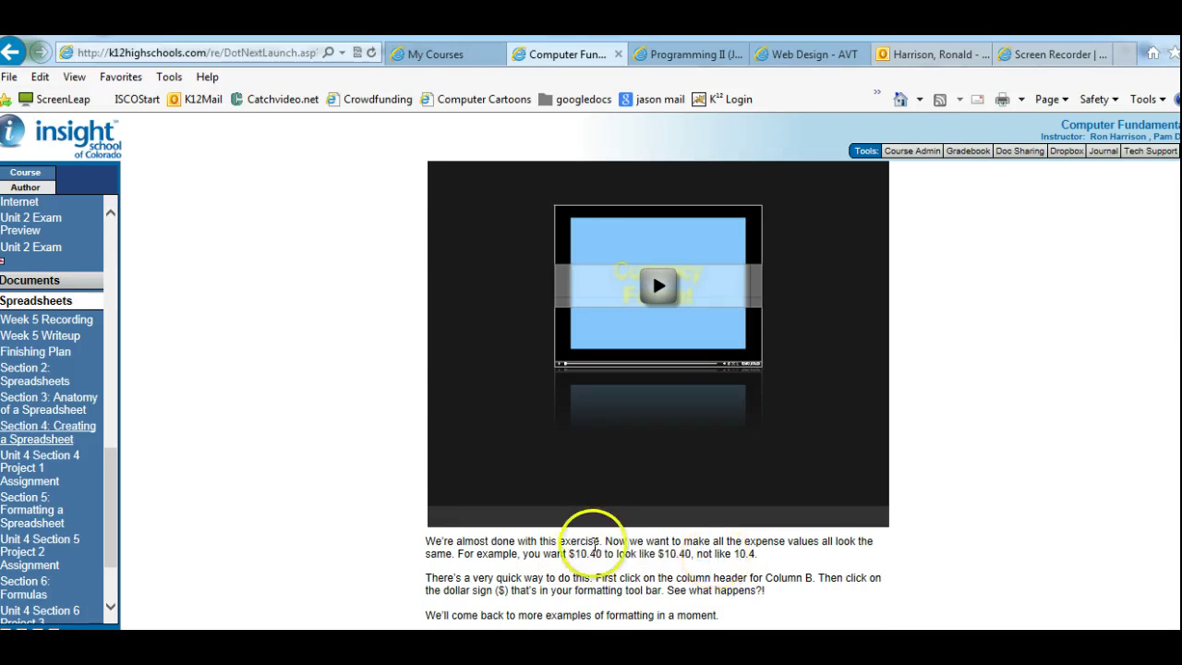
left_click_drag(596, 541, 685, 579)
left_click(750, 584)
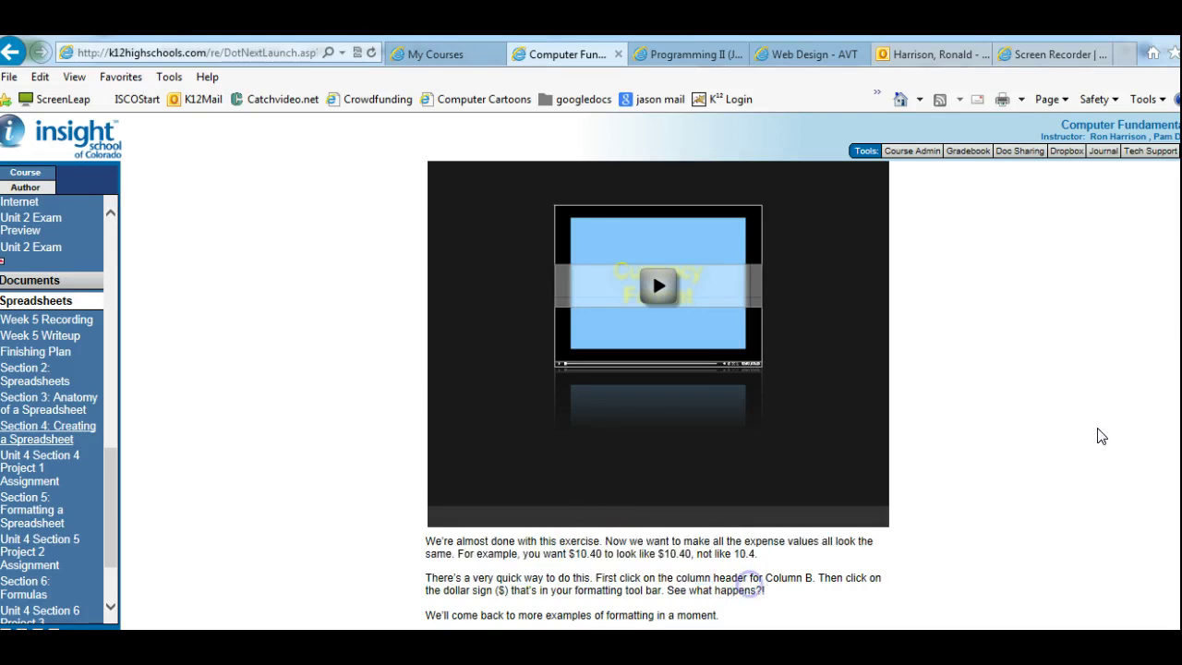
scroll(651, 271, "down", 1)
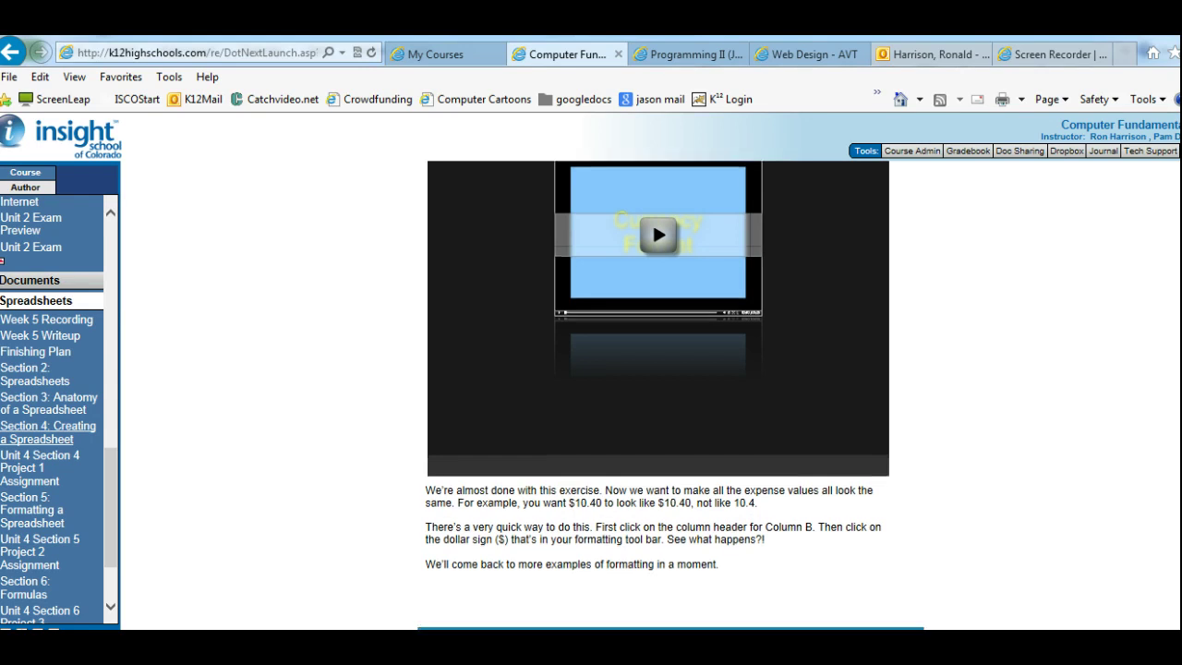
Go to page 9 of Section 4 and read the Resizing Cells text on inserting rows, columns and cells
left_click(651, 221)
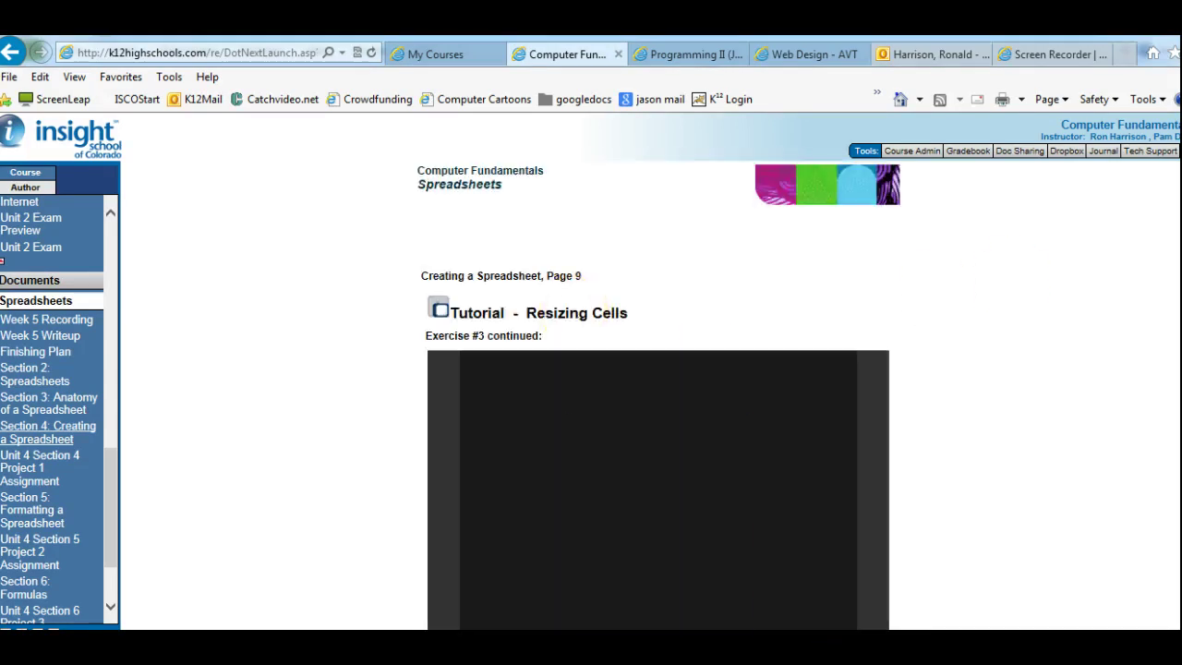
scroll(657, 397, "down", 4)
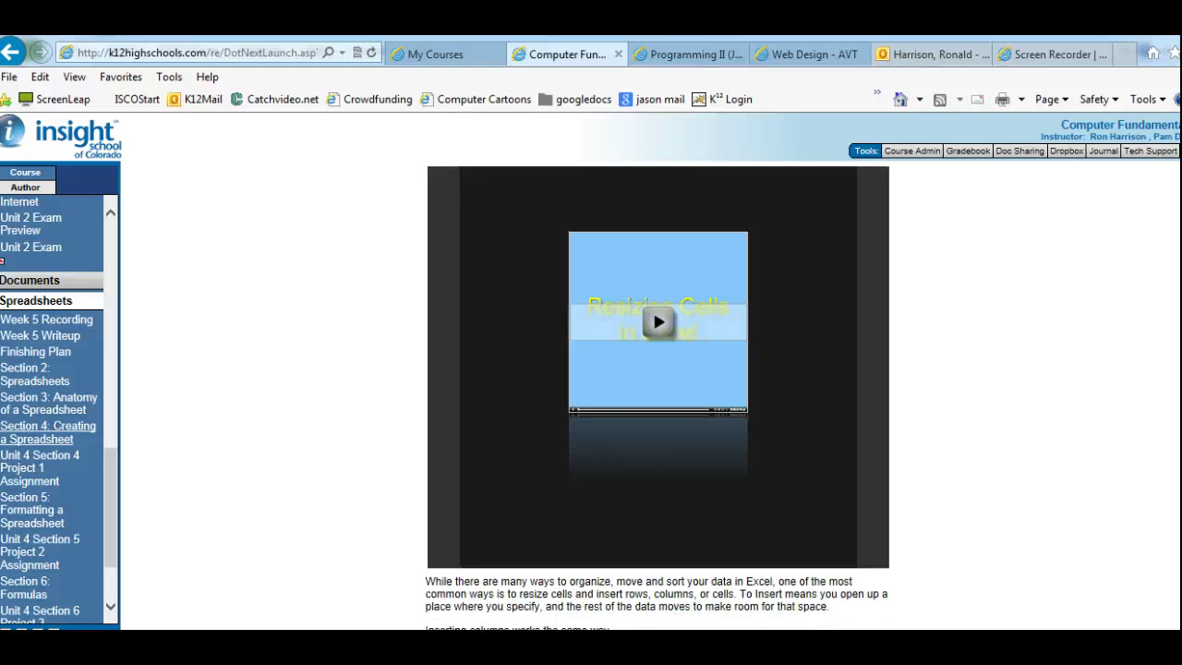
scroll(658, 397, "down", 1)
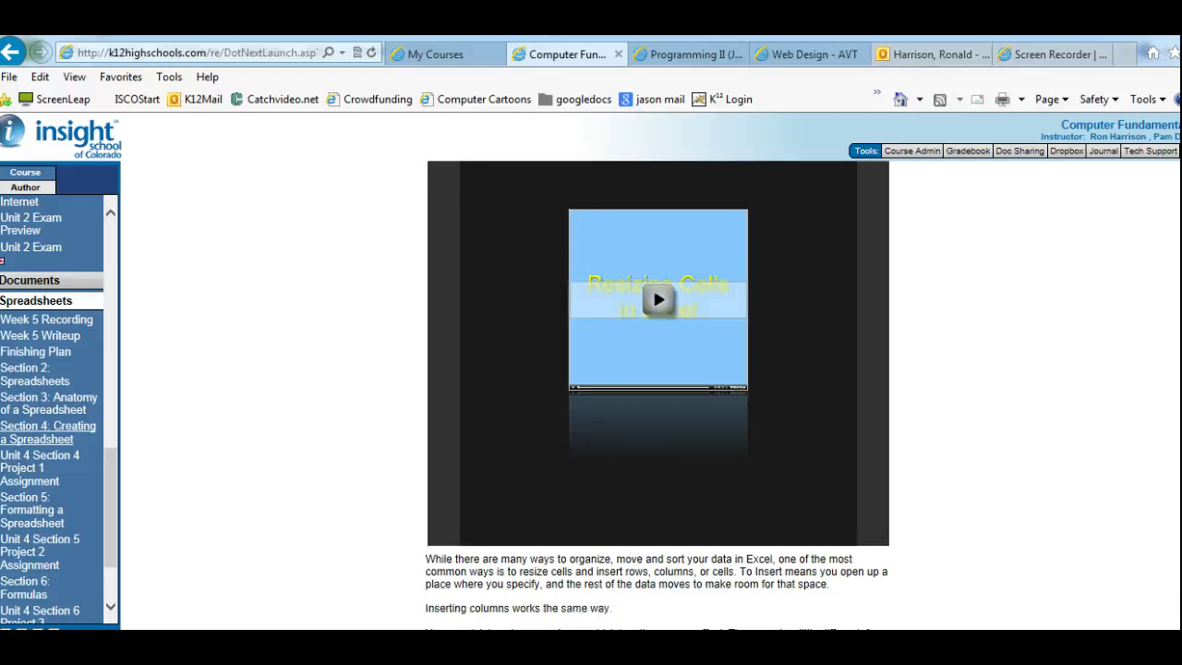
scroll(657, 397, "down", 1)
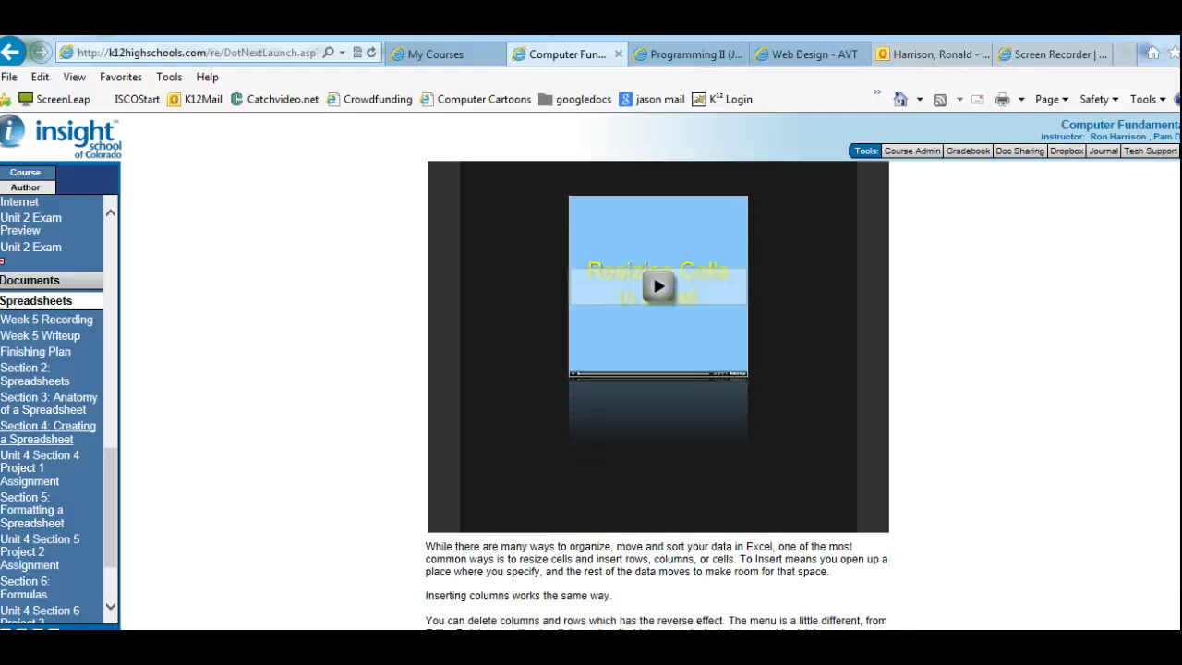
Read the rest of the Resizing Cells text on inserting and deleting columns and rows
scroll(658, 396, "down", 2)
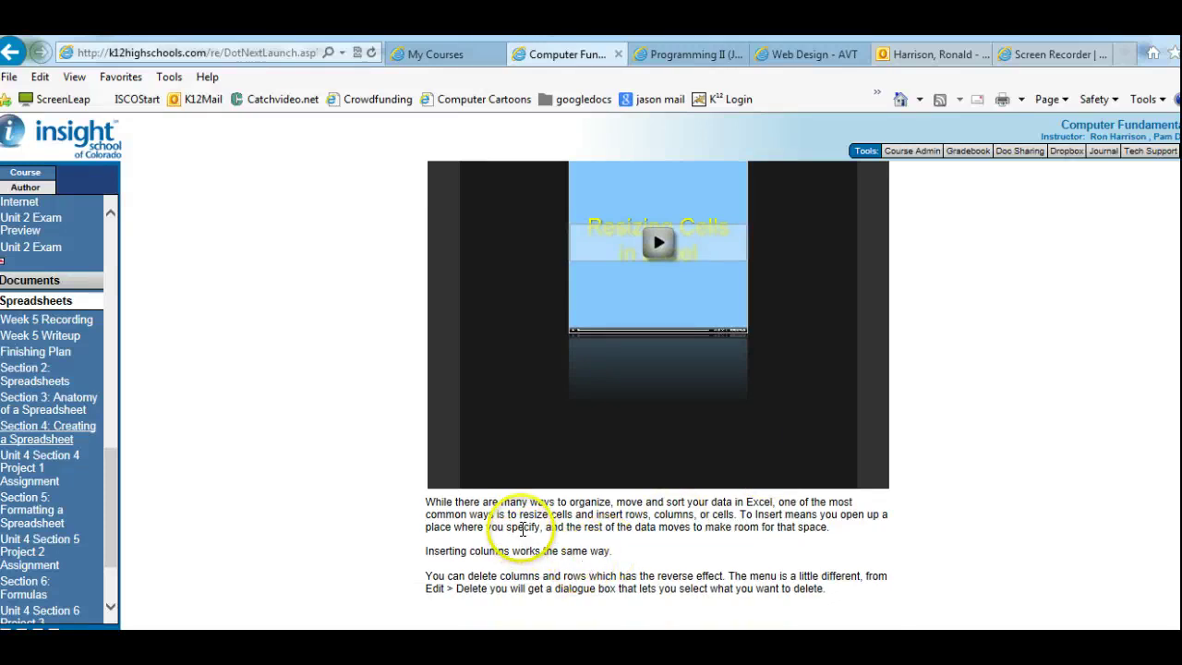
left_click_drag(508, 526, 624, 576)
left_click(686, 570)
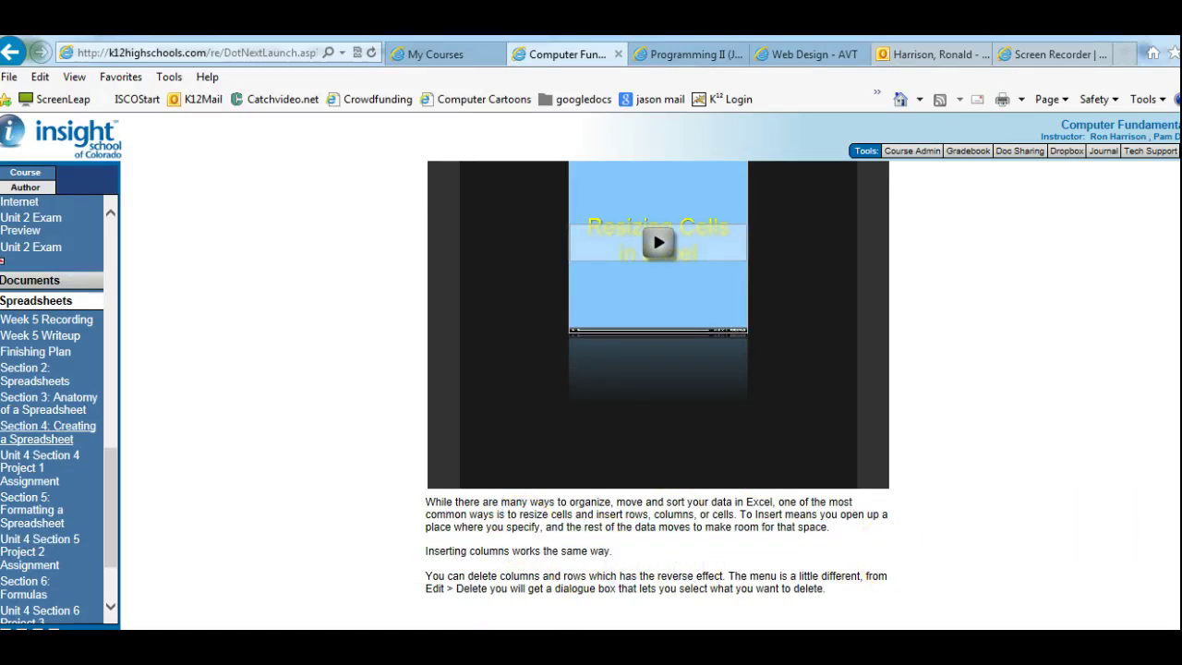
Go to page 10 of Section 4 and look over the Save and Print tutorial
scroll(653, 411, "down", 1)
left_click(979, 617)
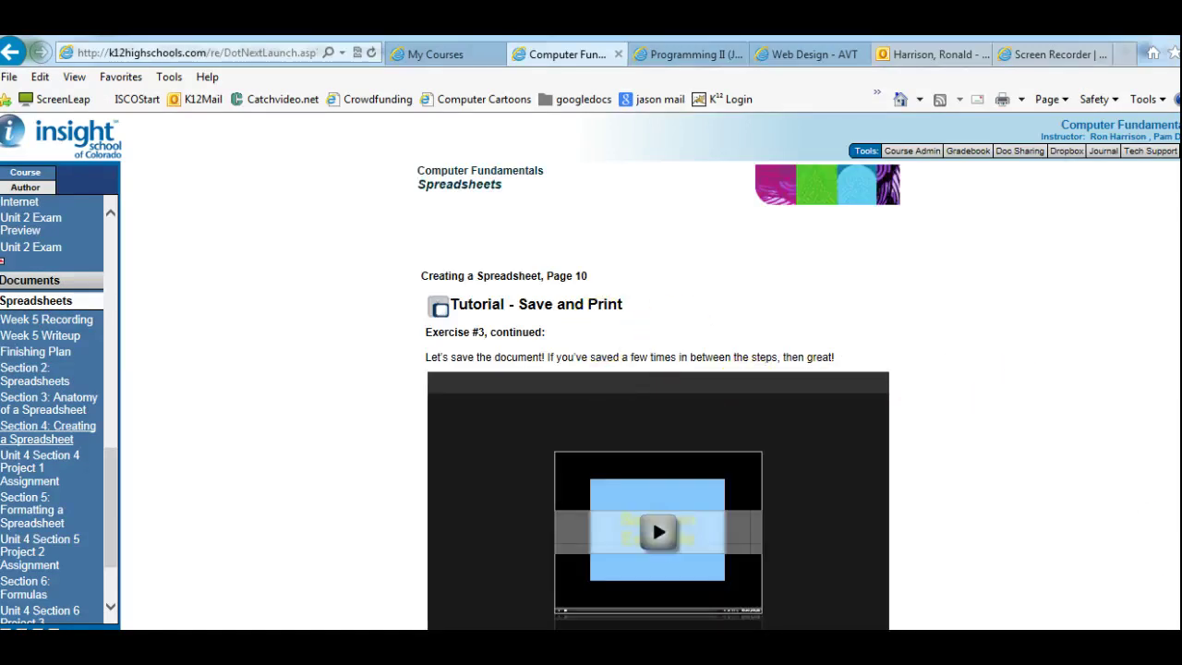
scroll(657, 397, "down", 2)
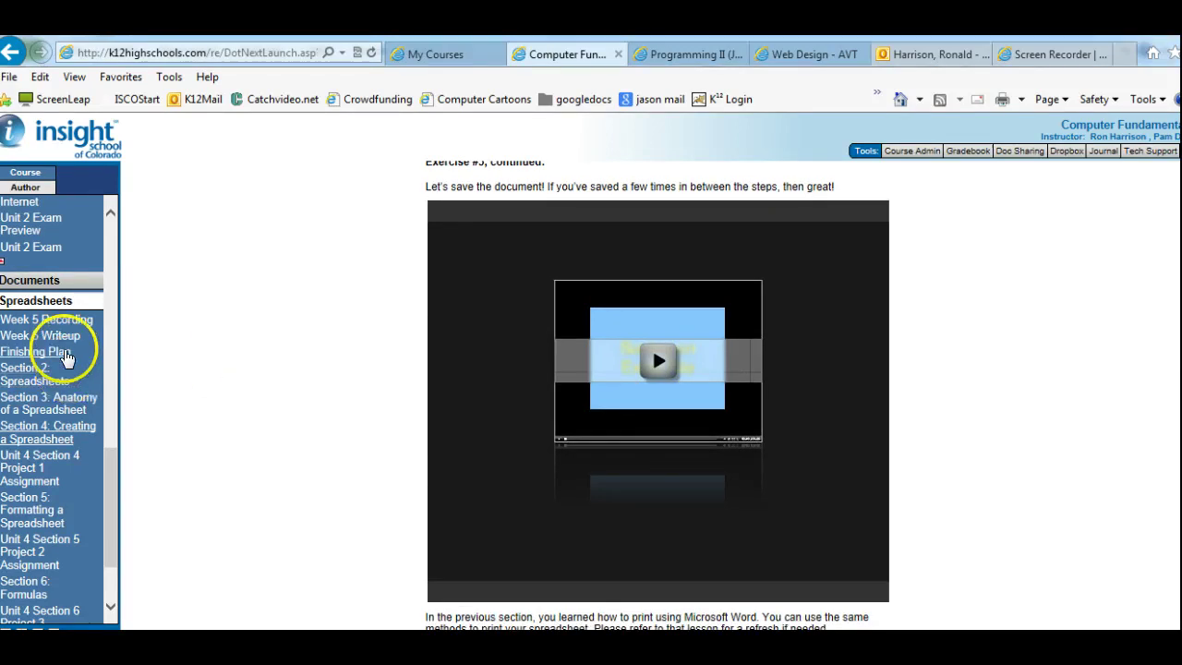
Open the Week 5 Writeup and review Section 4 questions 5, 6 and 7
left_click(57, 336)
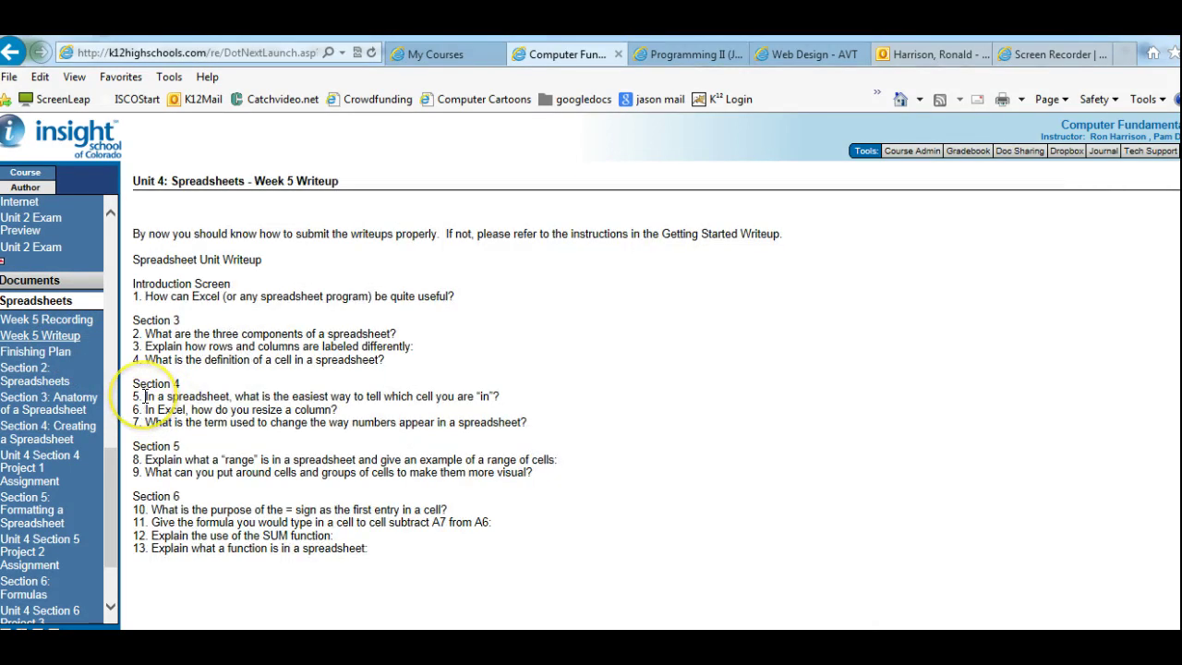
left_click_drag(143, 395, 508, 401)
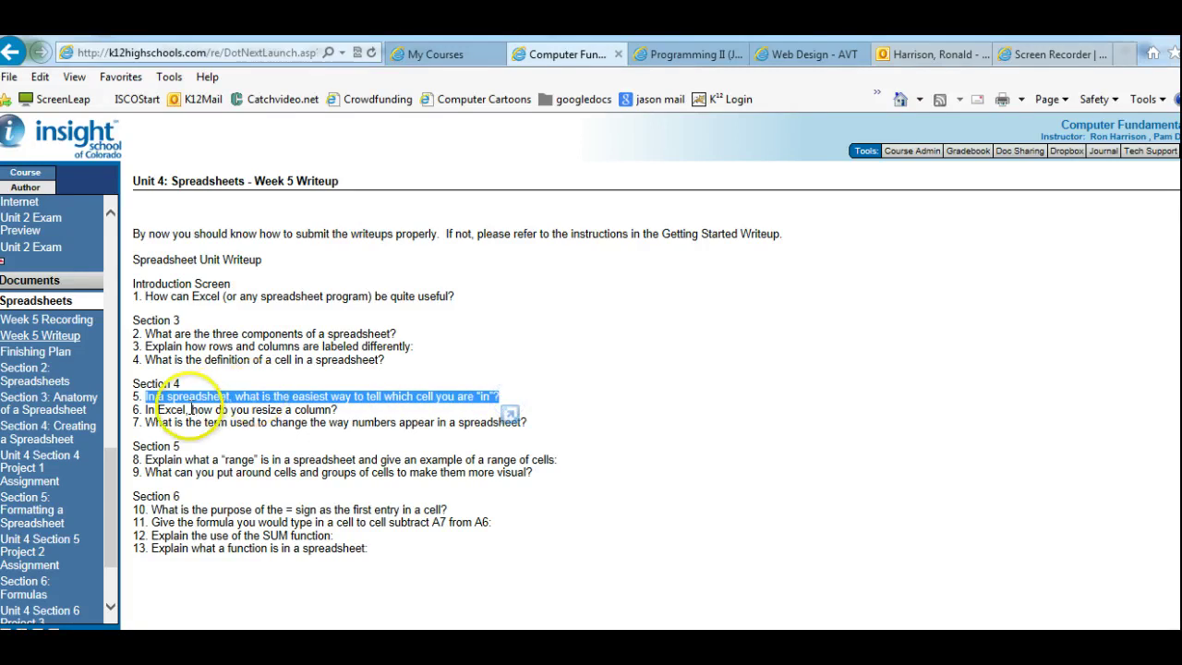
left_click_drag(191, 409, 344, 409)
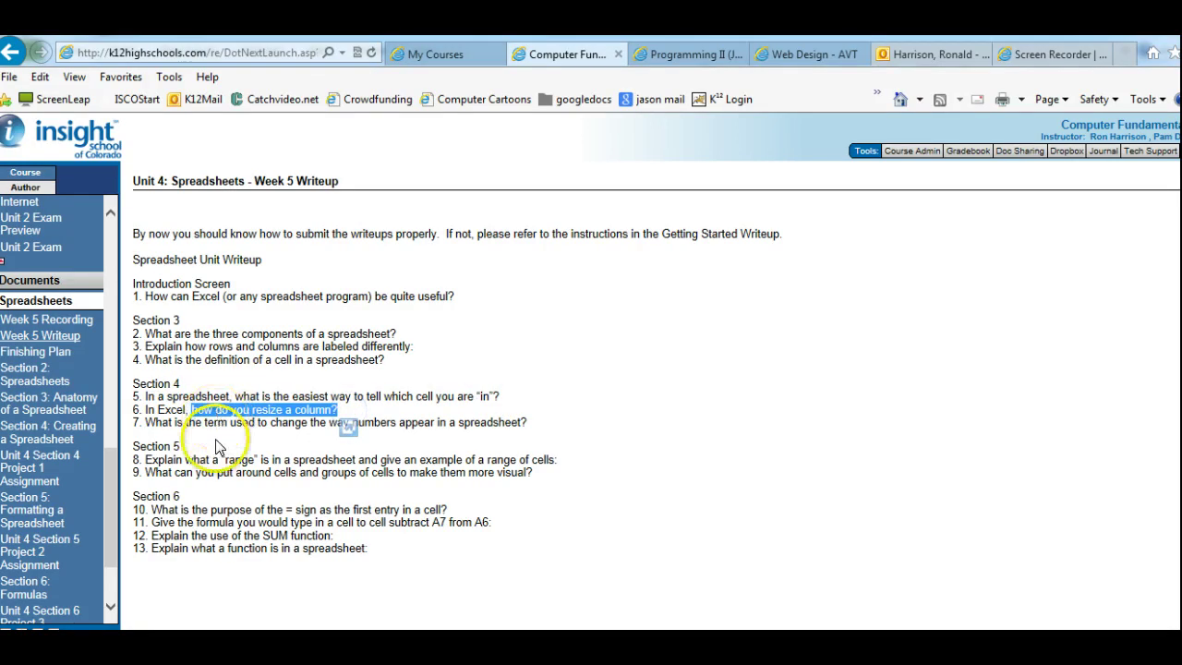
left_click_drag(230, 422, 543, 422)
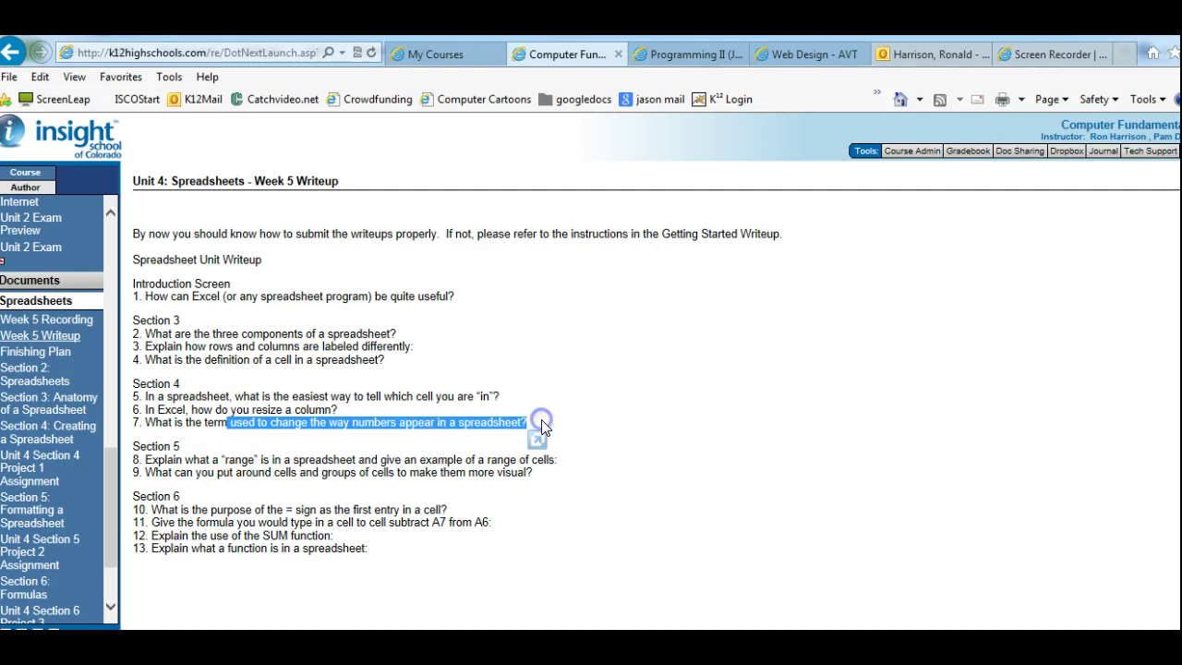
left_click(540, 418)
Return to page 8 of Section 4 and reread the Formatting Values text on formatting column B as currency
left_click(11, 53)
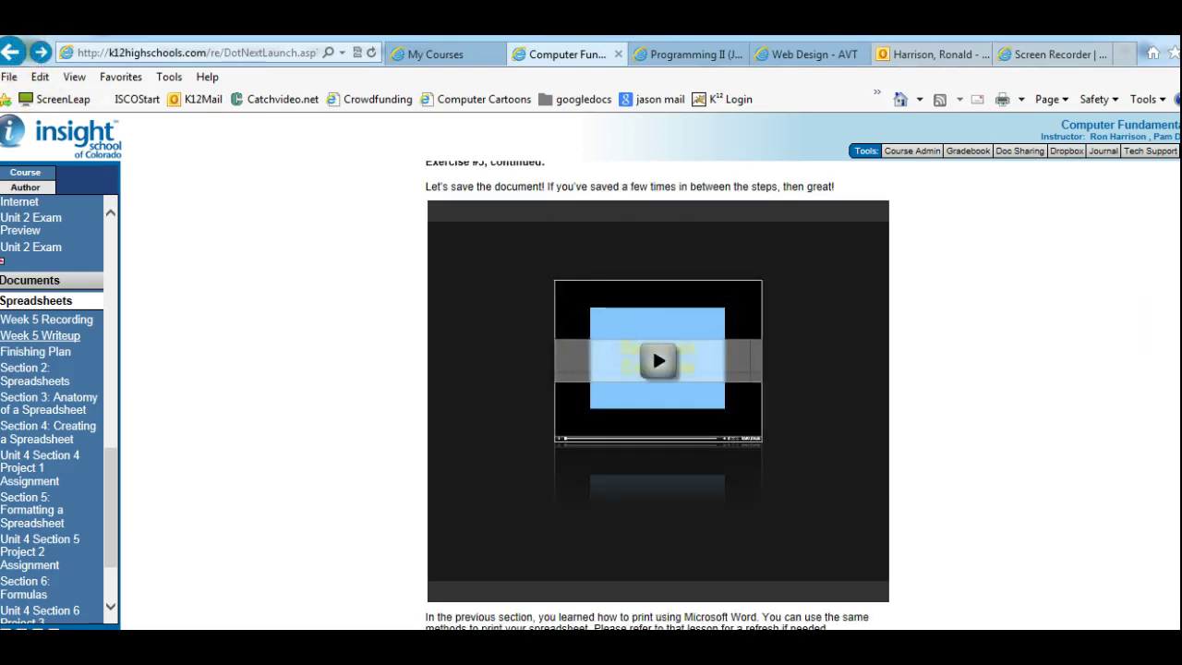
scroll(1174, 333, "down", 1)
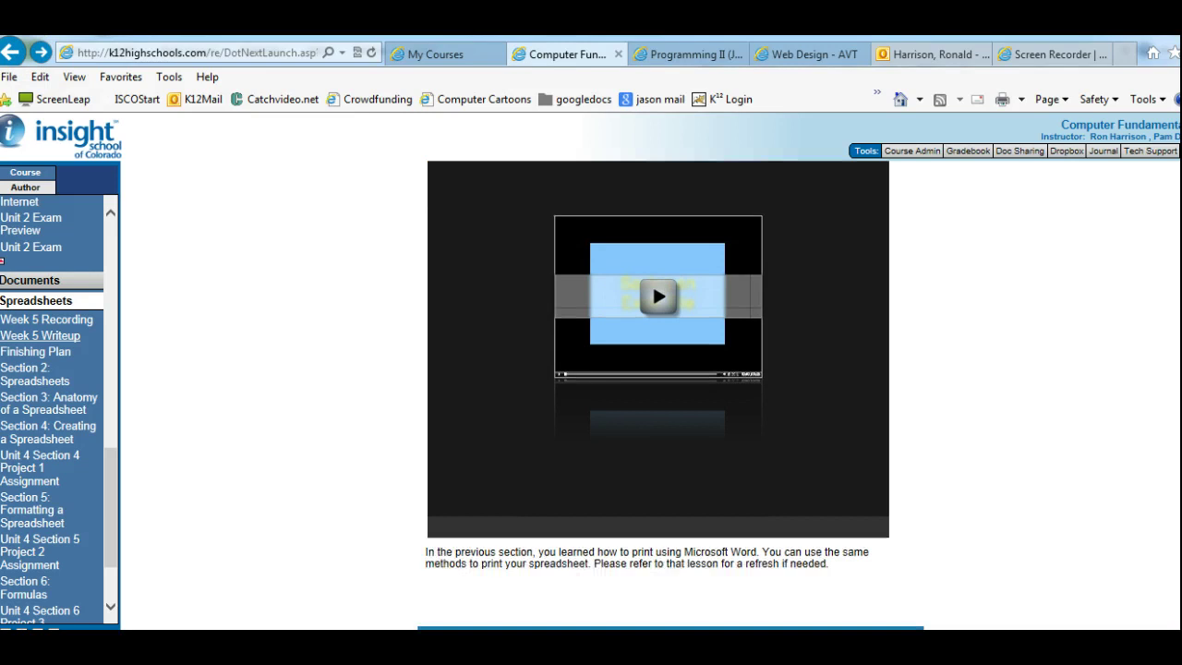
left_click(652, 283)
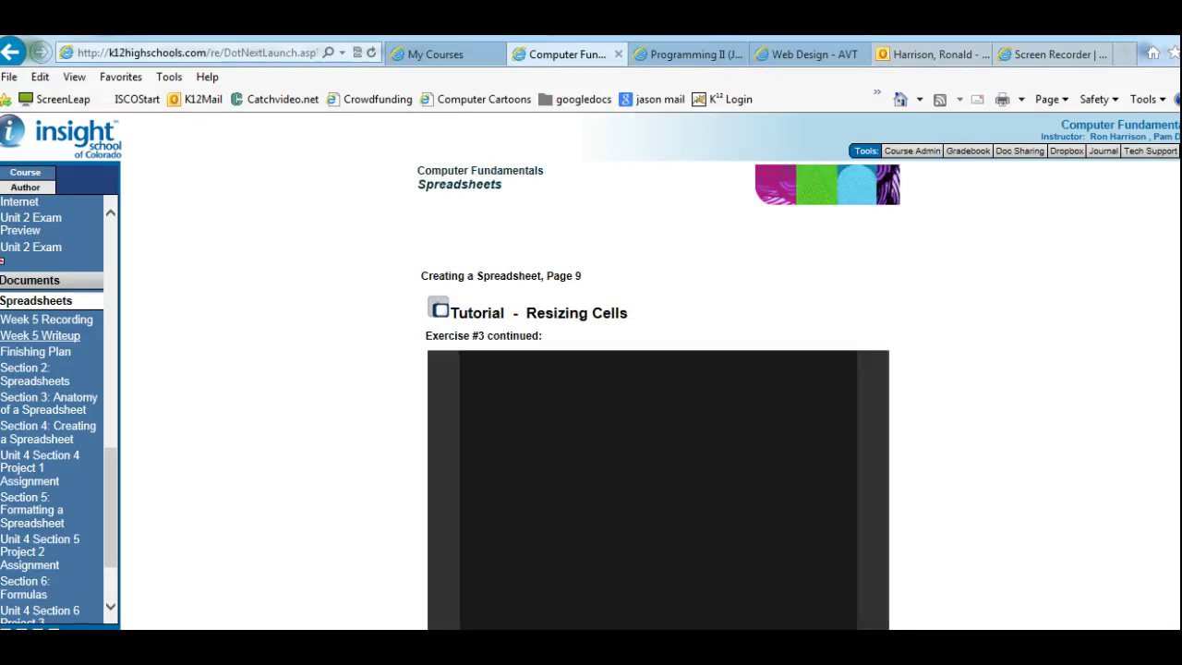
scroll(658, 397, "down", 4)
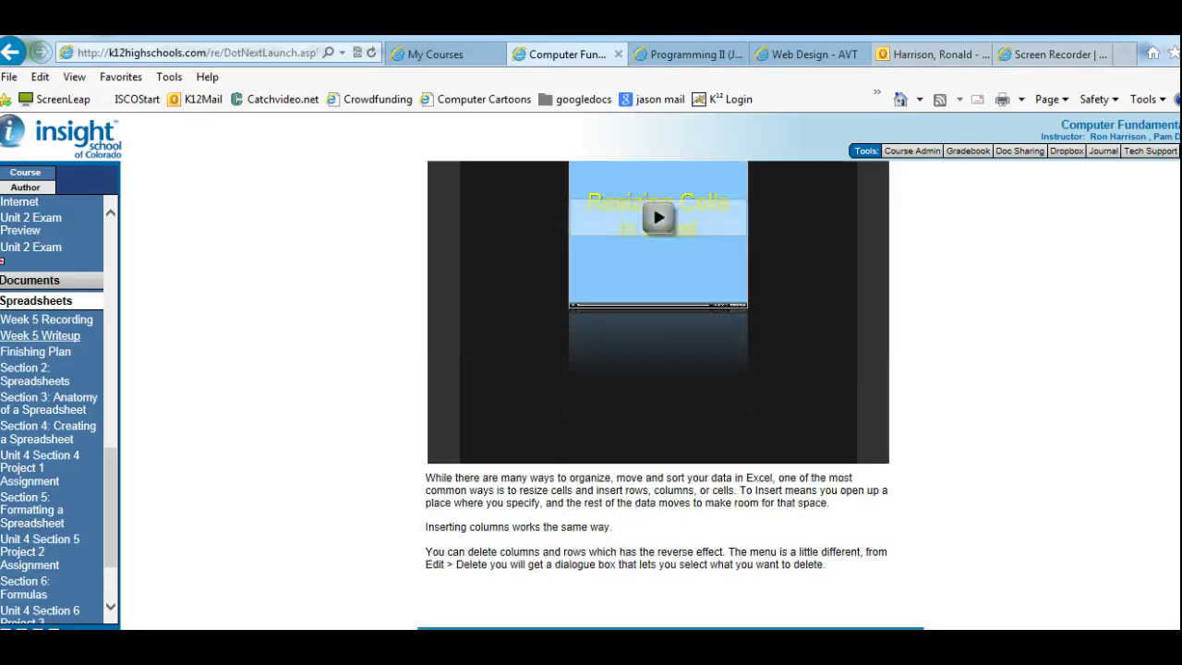
key("alt+Left")
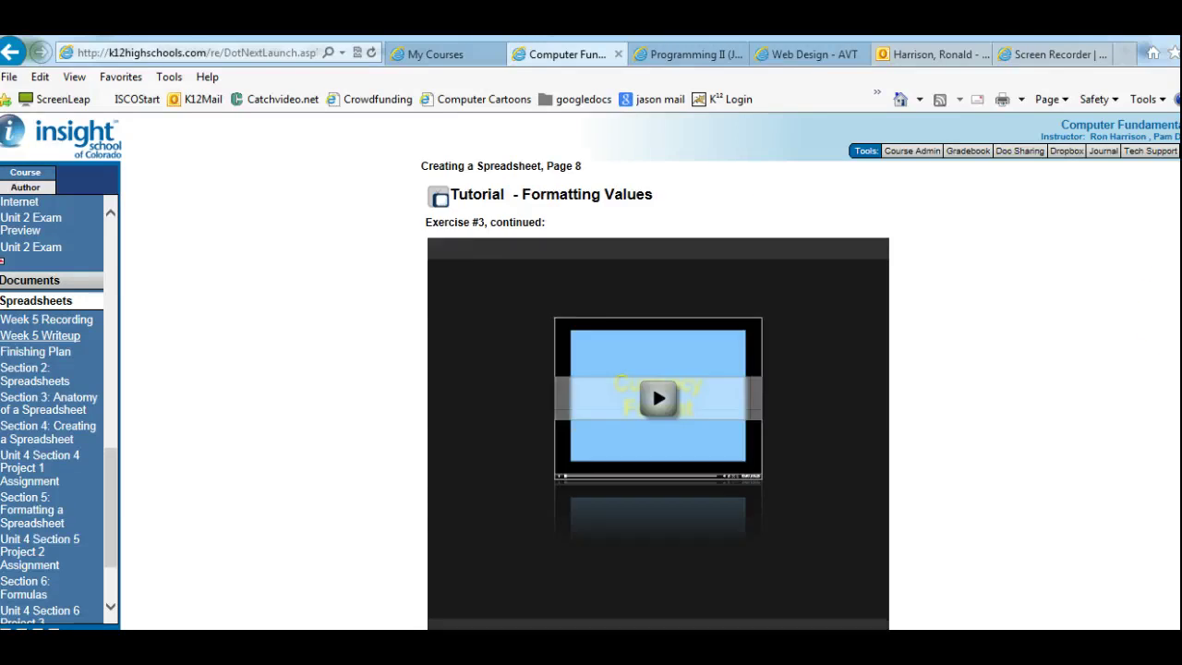
scroll(657, 396, "down", 3)
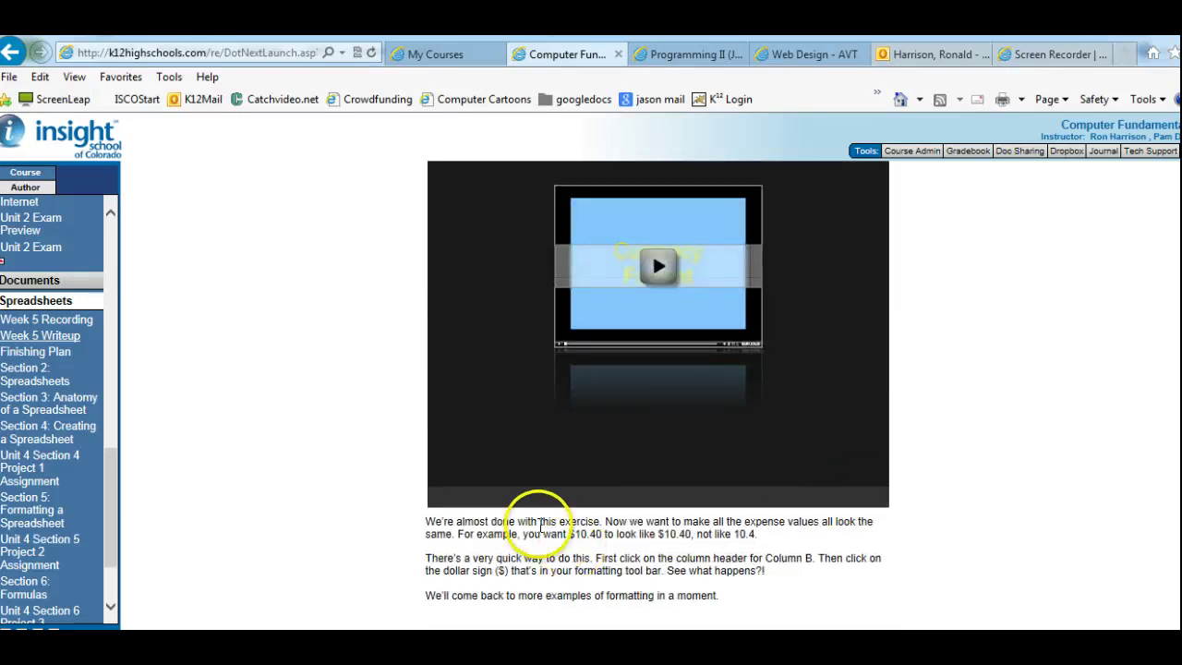
left_click_drag(537, 522, 697, 541)
left_click(653, 563)
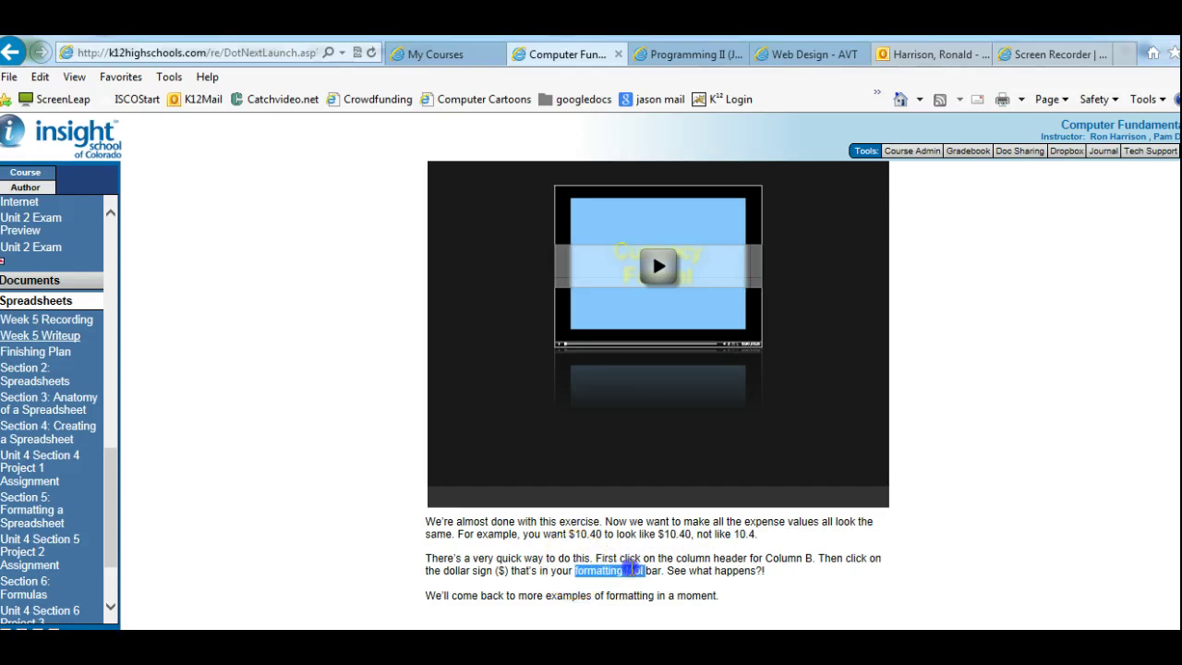
left_click(789, 559)
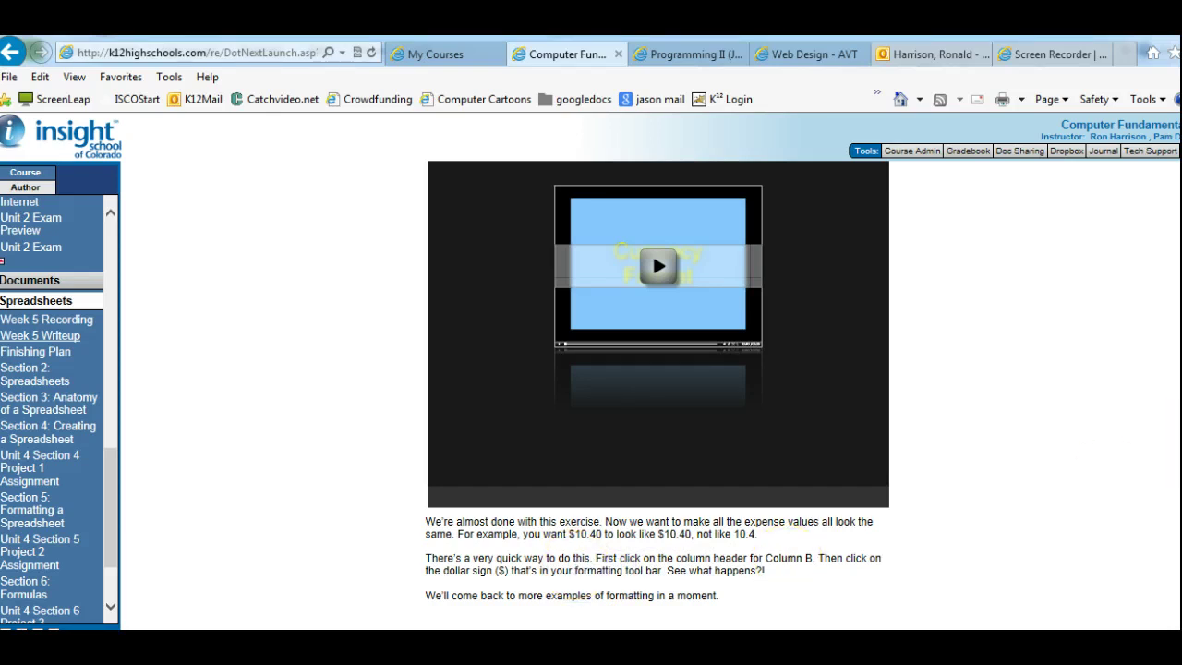
Go to page 11 of Section 4 and read which exercise the Unit 4 Project #1 Assignment builds on
scroll(1161, 440, "down", 1)
left_click(991, 620)
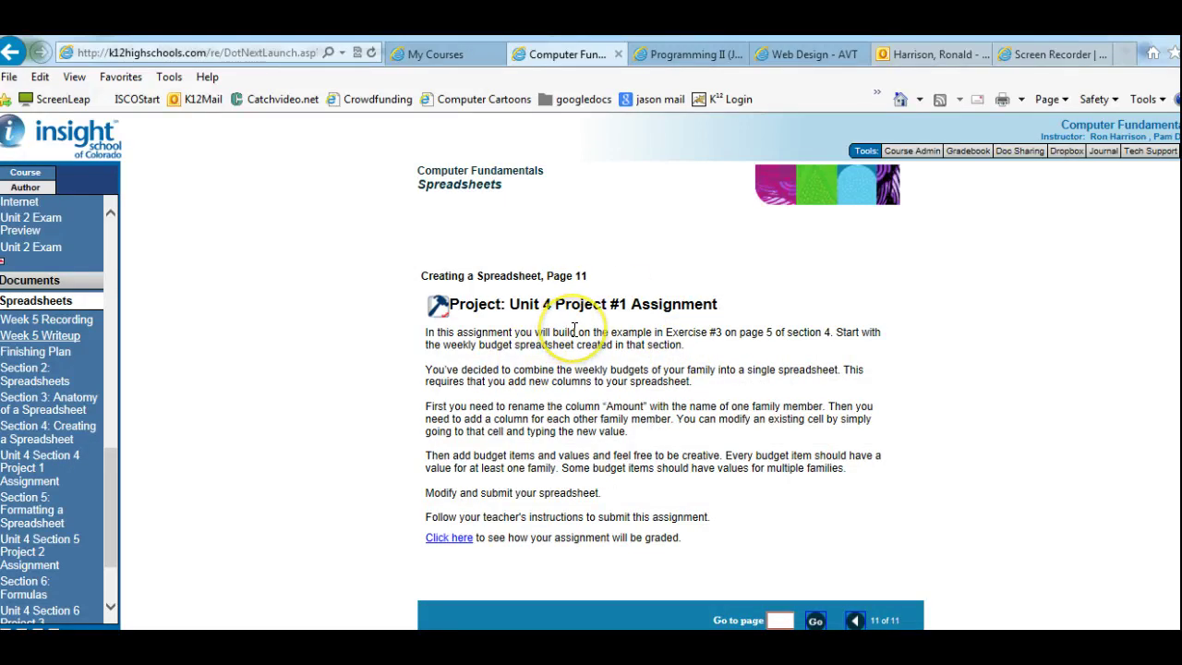
left_click_drag(665, 332, 861, 338)
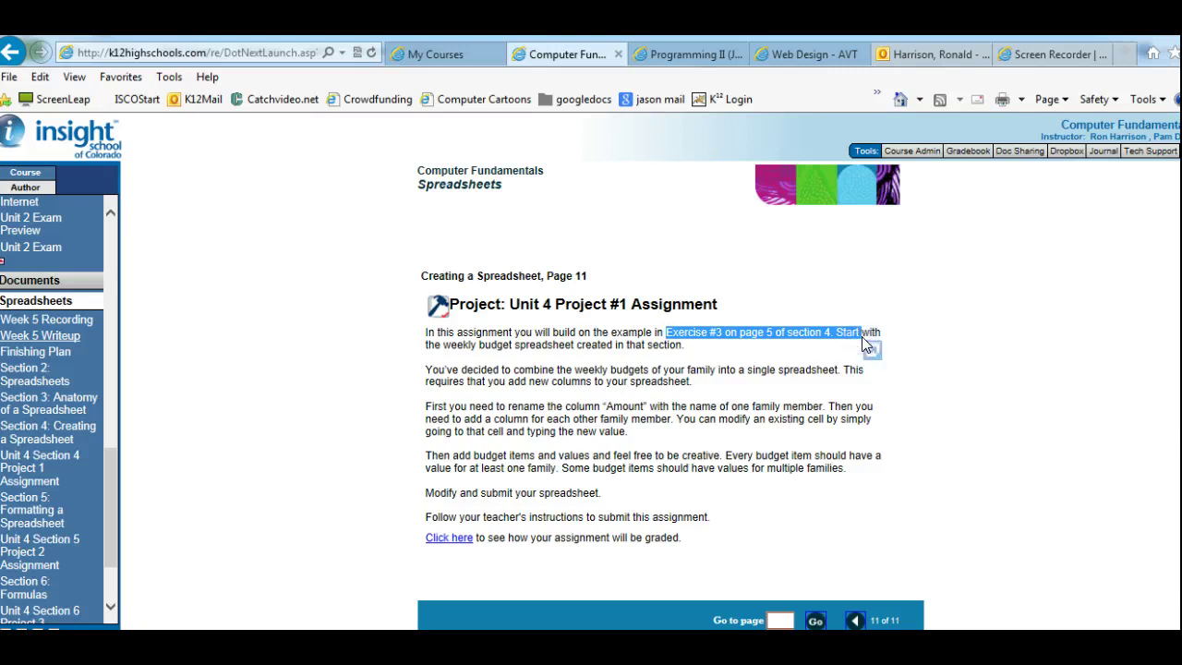
left_click(863, 341)
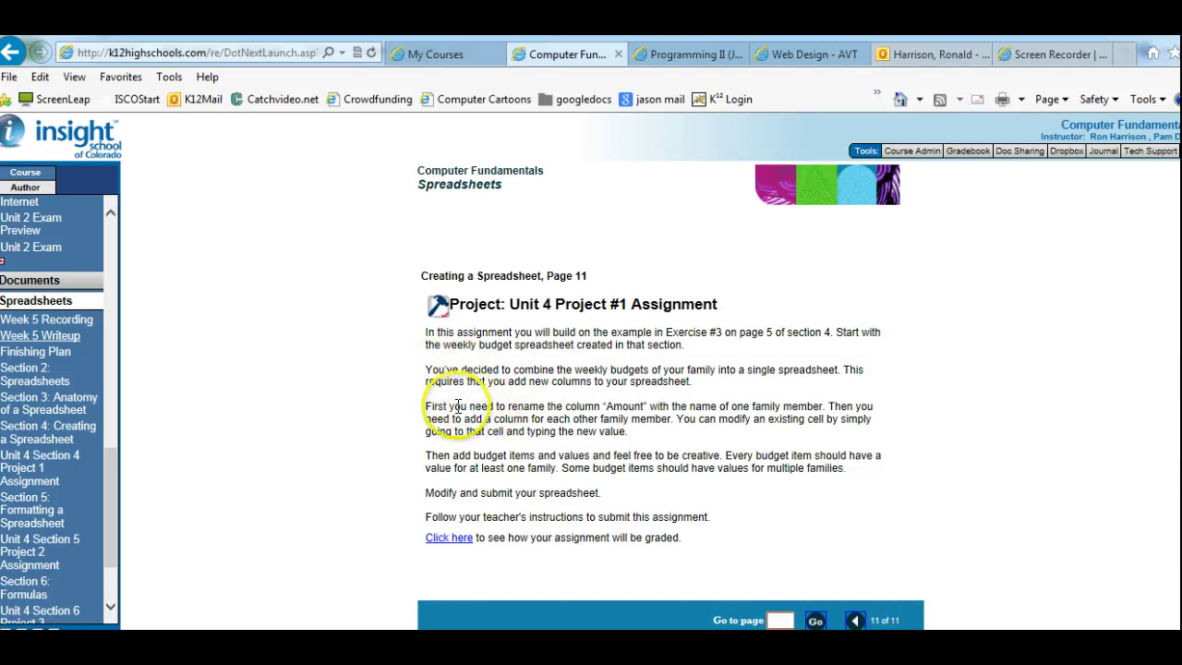
Read the Project #1 instructions on renaming the "Amount" column, adding family member columns and adding budget items
left_click_drag(449, 406, 646, 409)
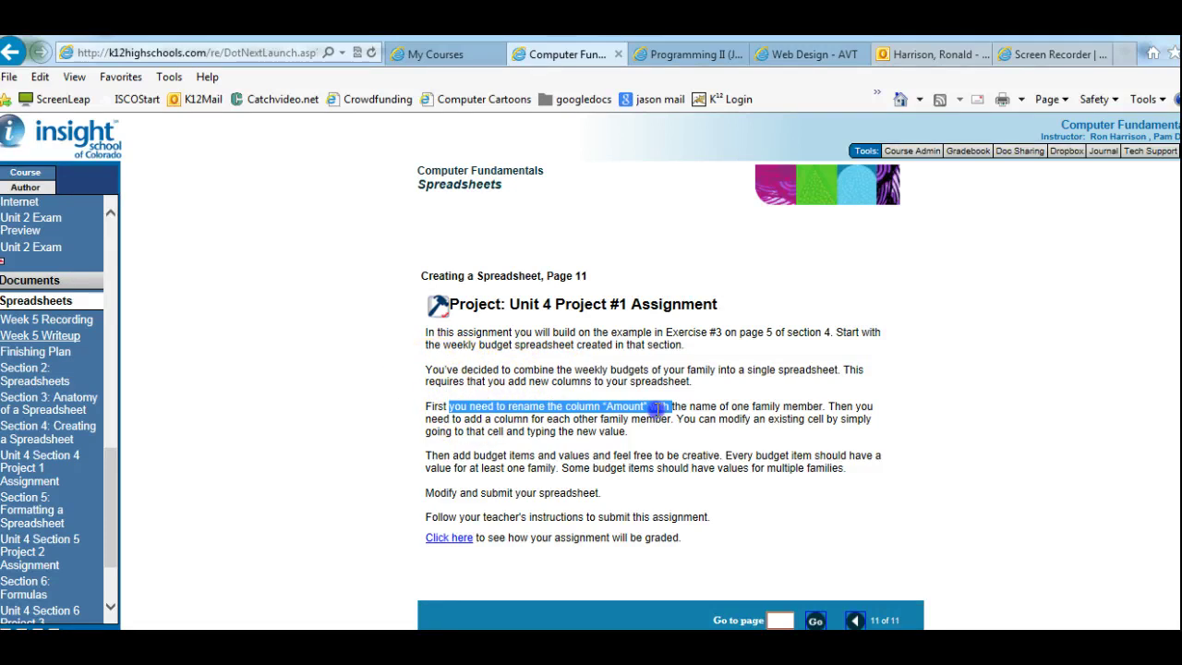
left_click(657, 416)
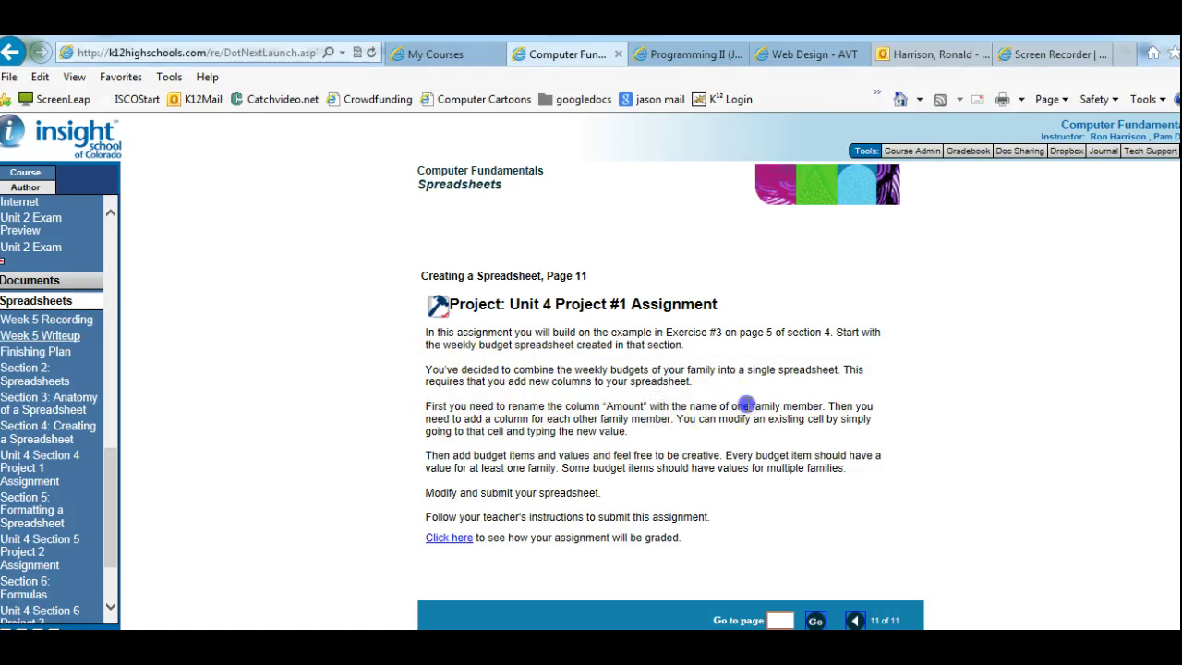
left_click_drag(717, 407, 820, 412)
left_click(820, 412)
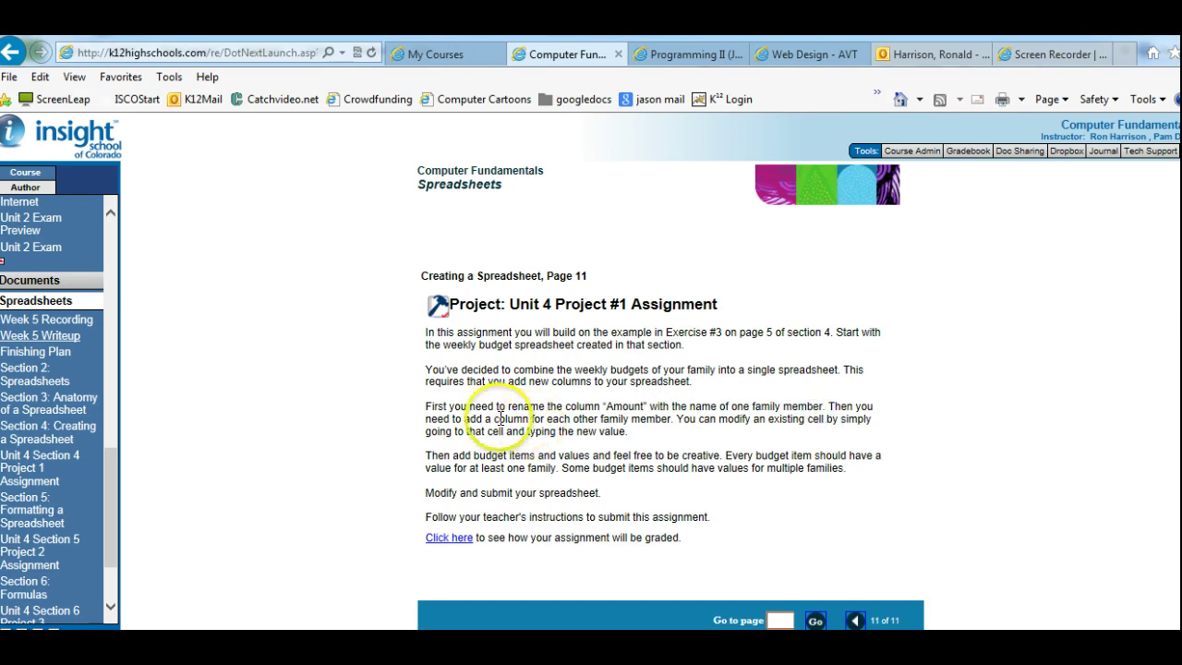
left_click_drag(494, 419, 630, 420)
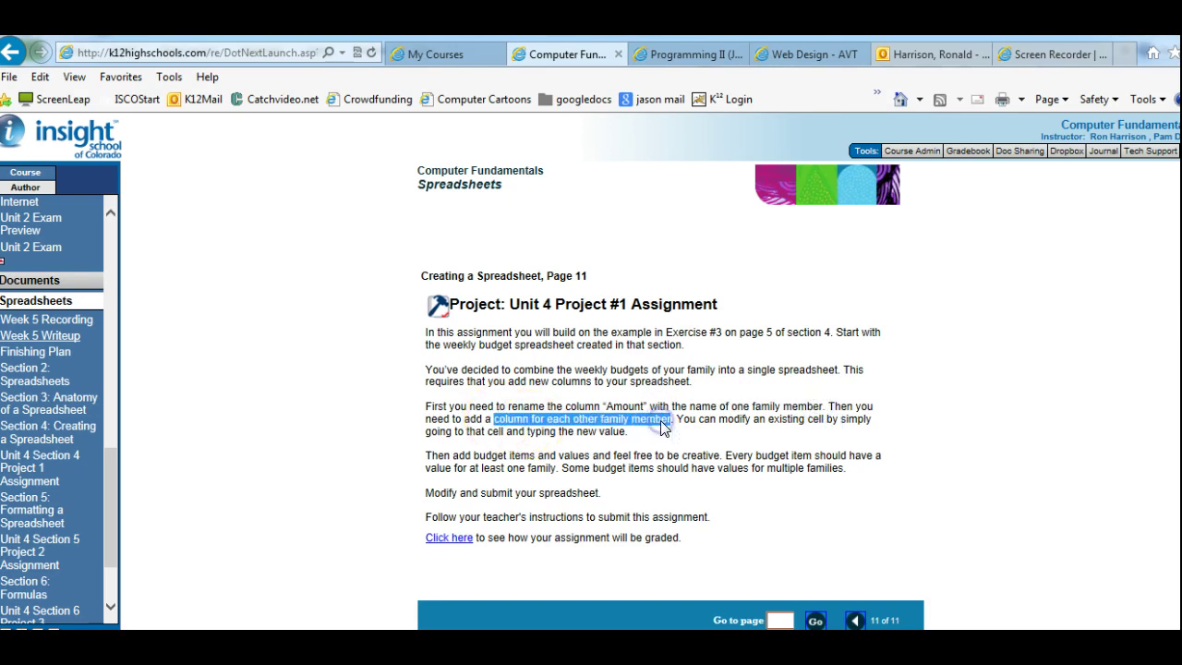
left_click(718, 421)
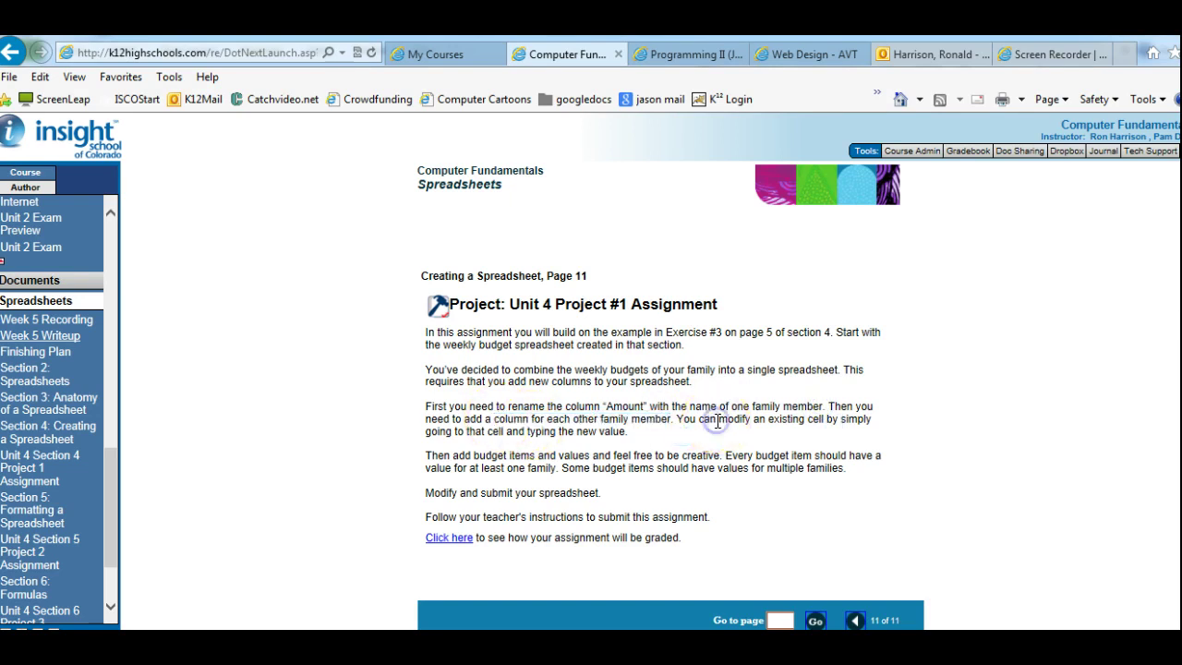
left_click_drag(452, 455, 845, 468)
left_click(711, 441)
left_click(453, 539)
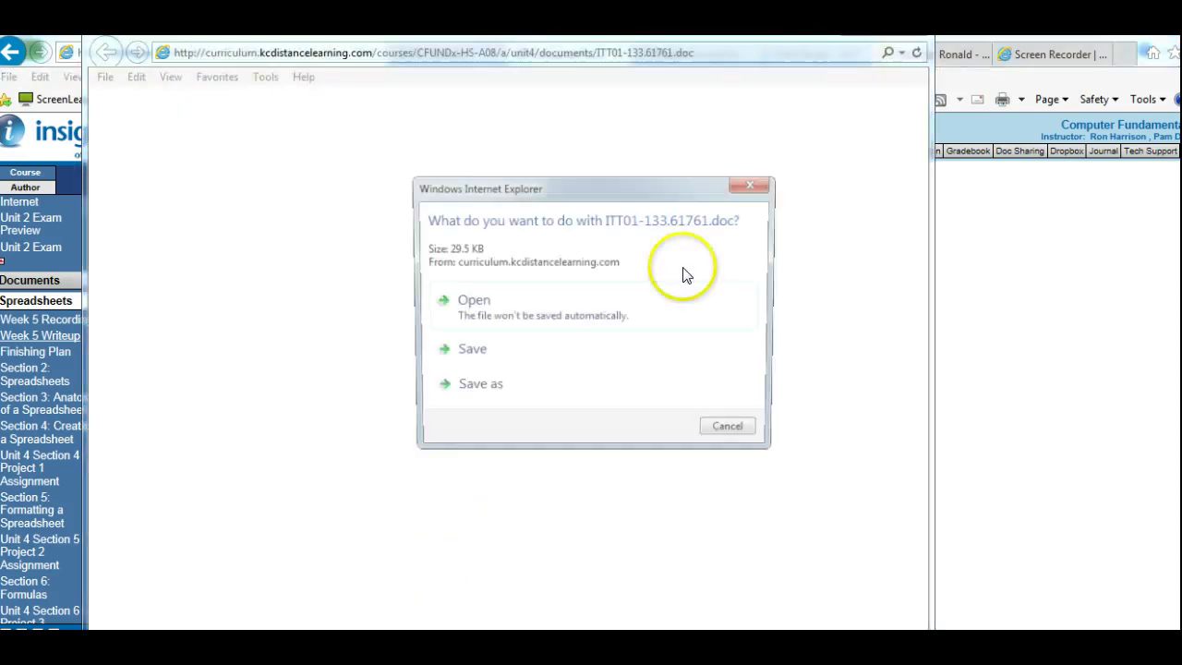
left_click(468, 314)
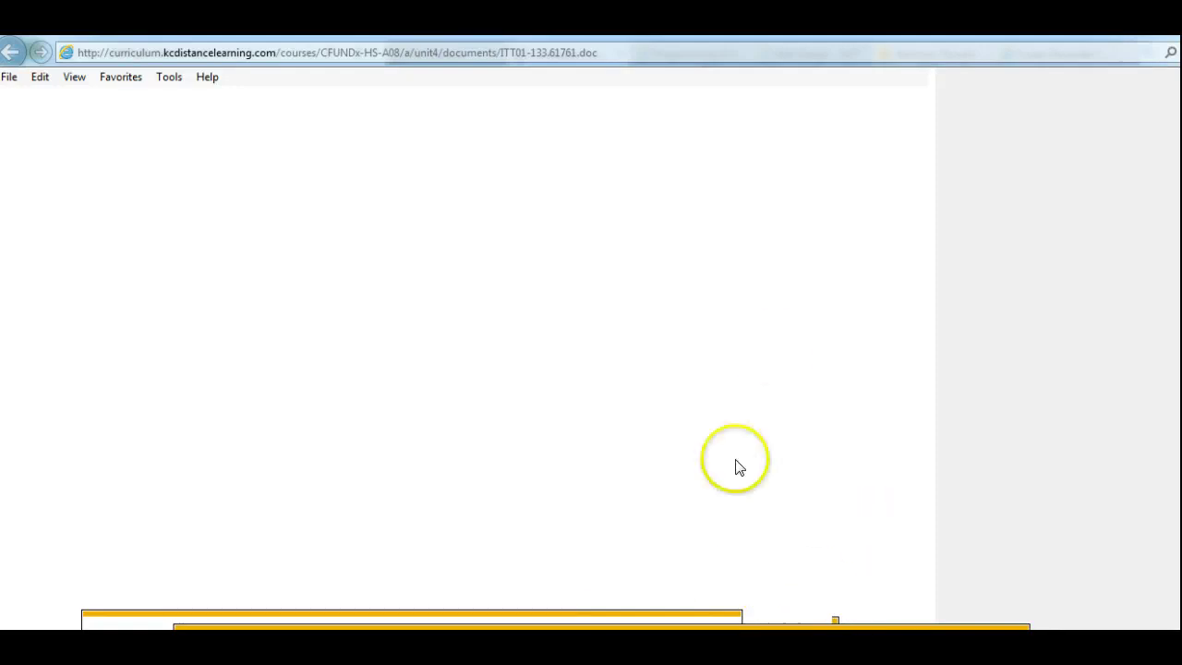
left_click(1085, 46)
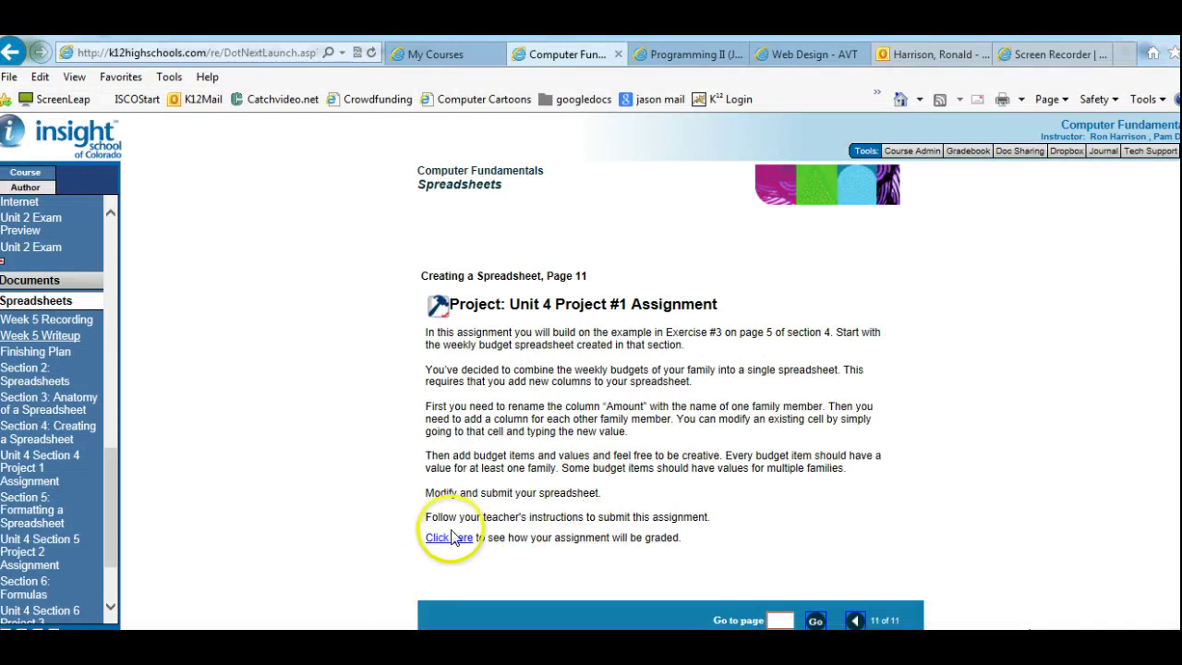
mouse_move(403, 647)
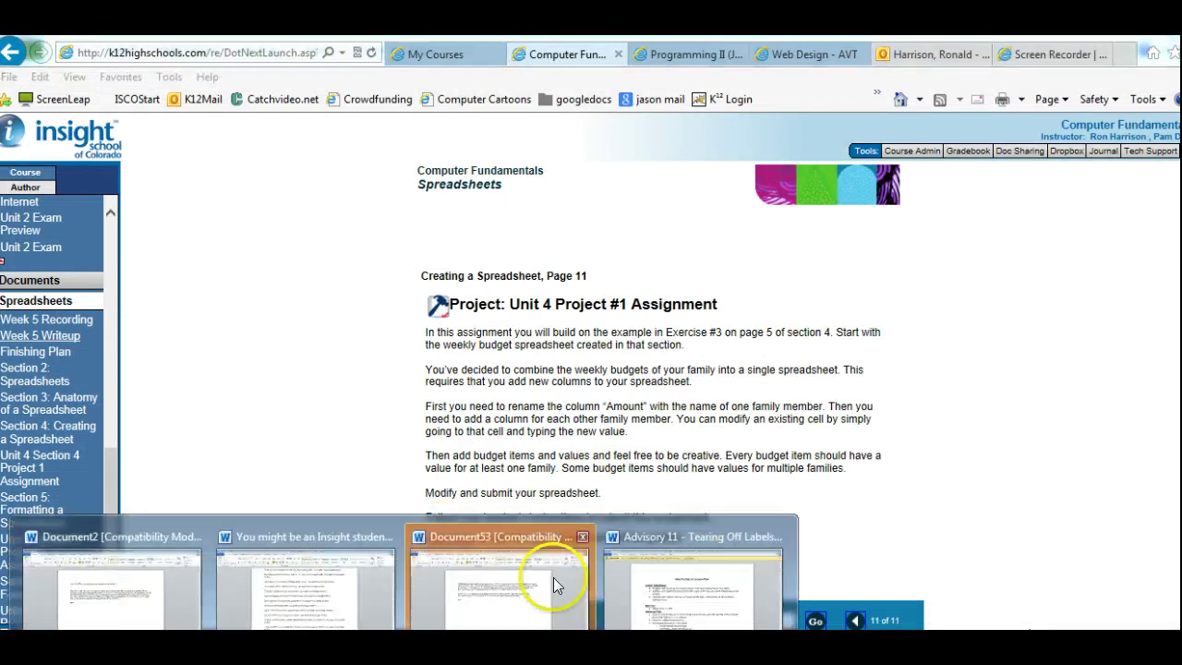
mouse_move(489, 586)
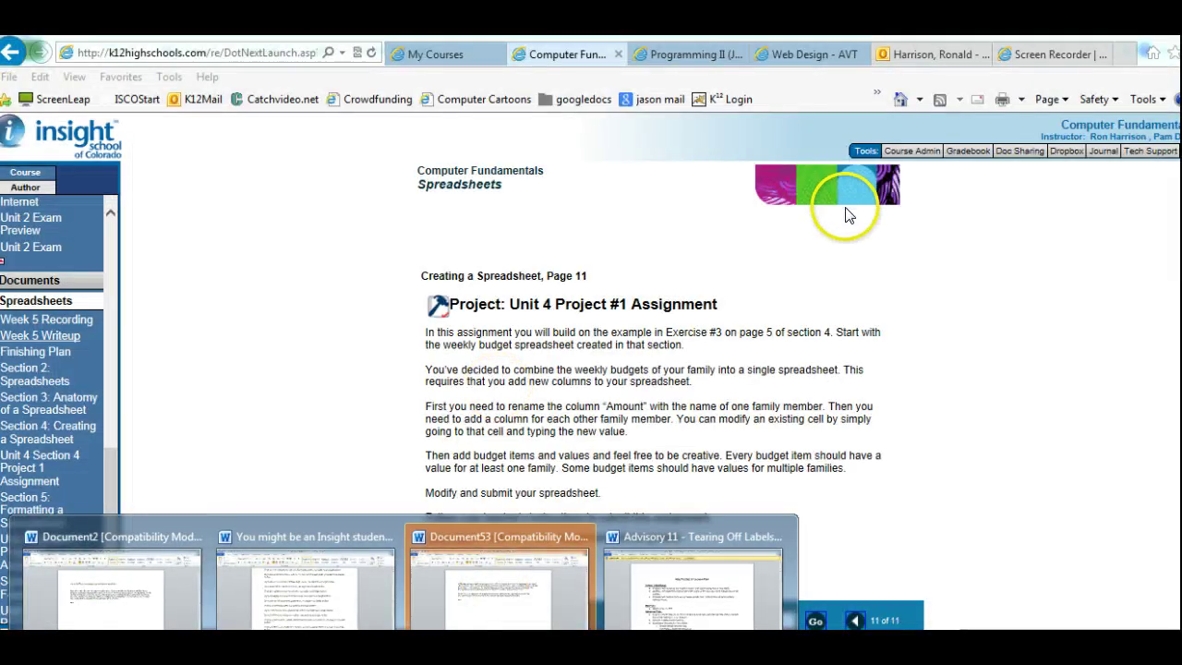
left_click(907, 259)
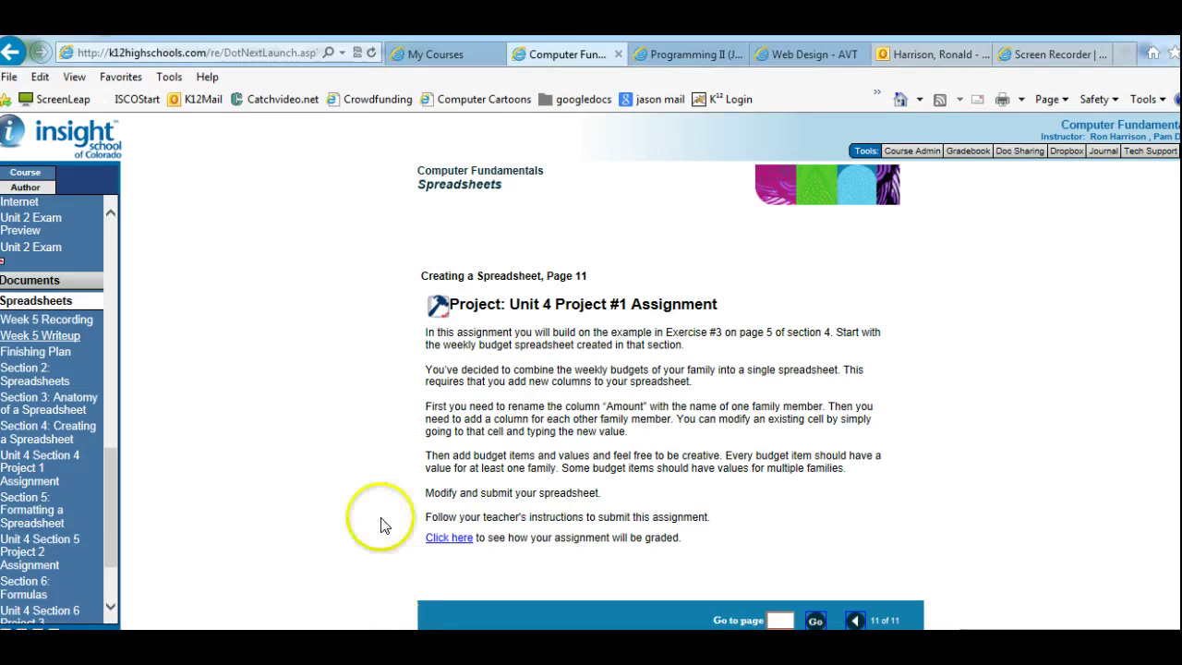
Open the Project #1 grading document ITT01-133.61761.doc in Word from the assignment page
left_click(441, 538)
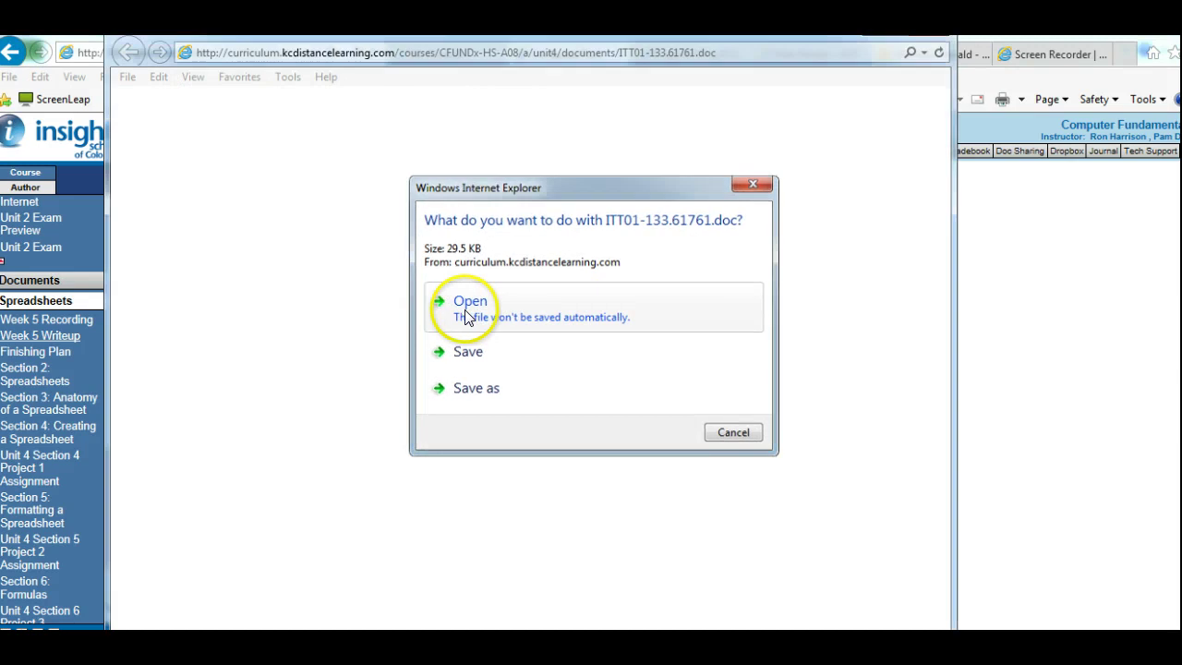
left_click(464, 310)
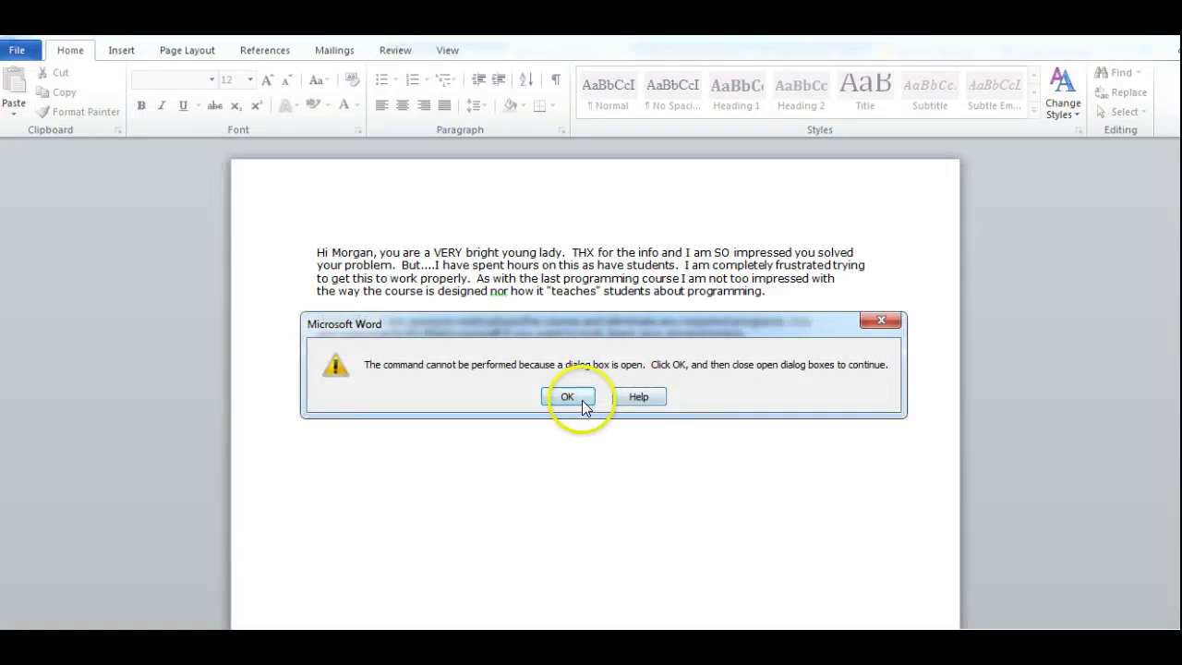
left_click(581, 403)
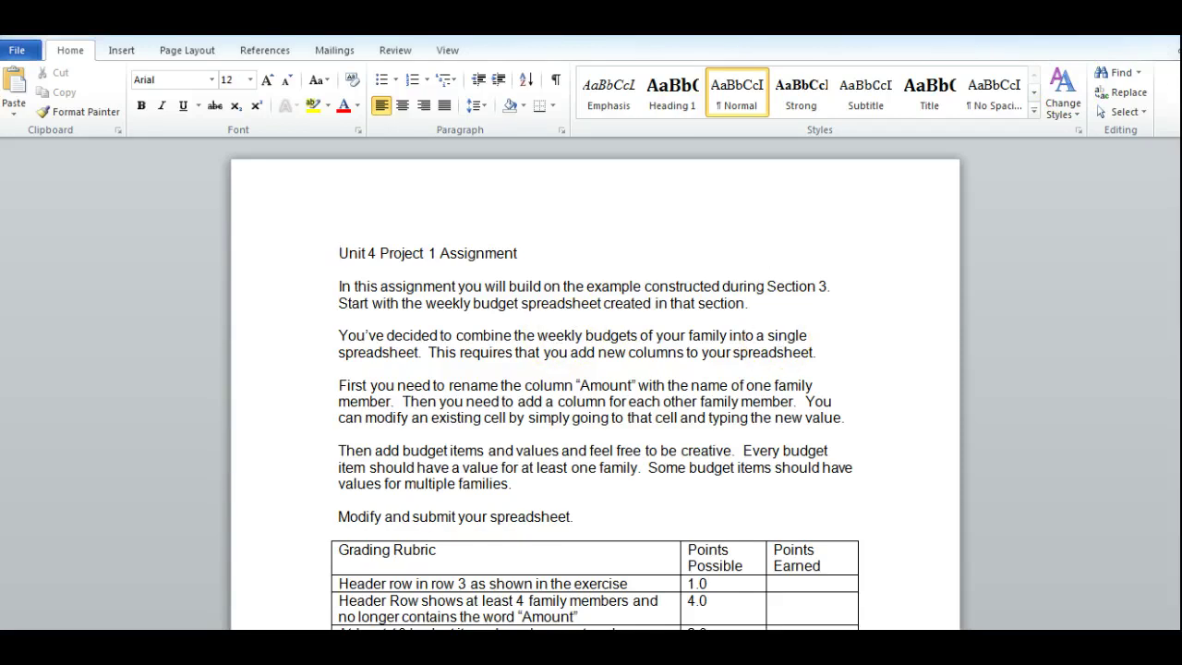
Read the Project 1 grading rubric rows on the header row, family members, budget items and column sizes
scroll(762, 392, "down", 4)
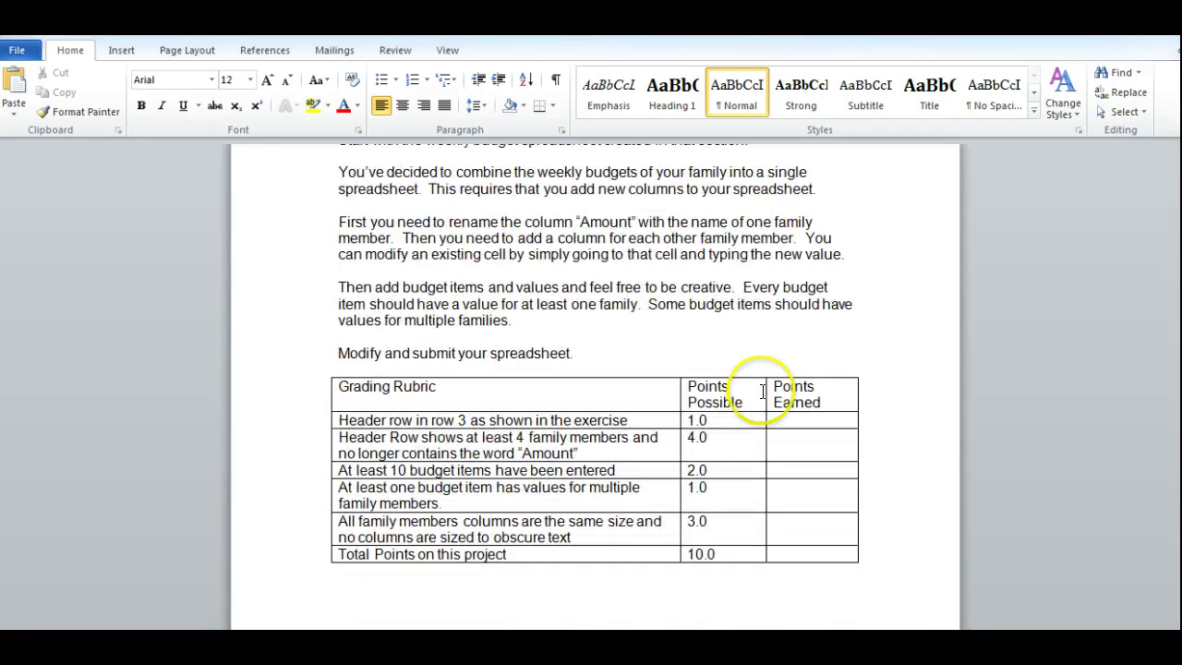
left_click_drag(339, 420, 554, 421)
left_click(558, 420)
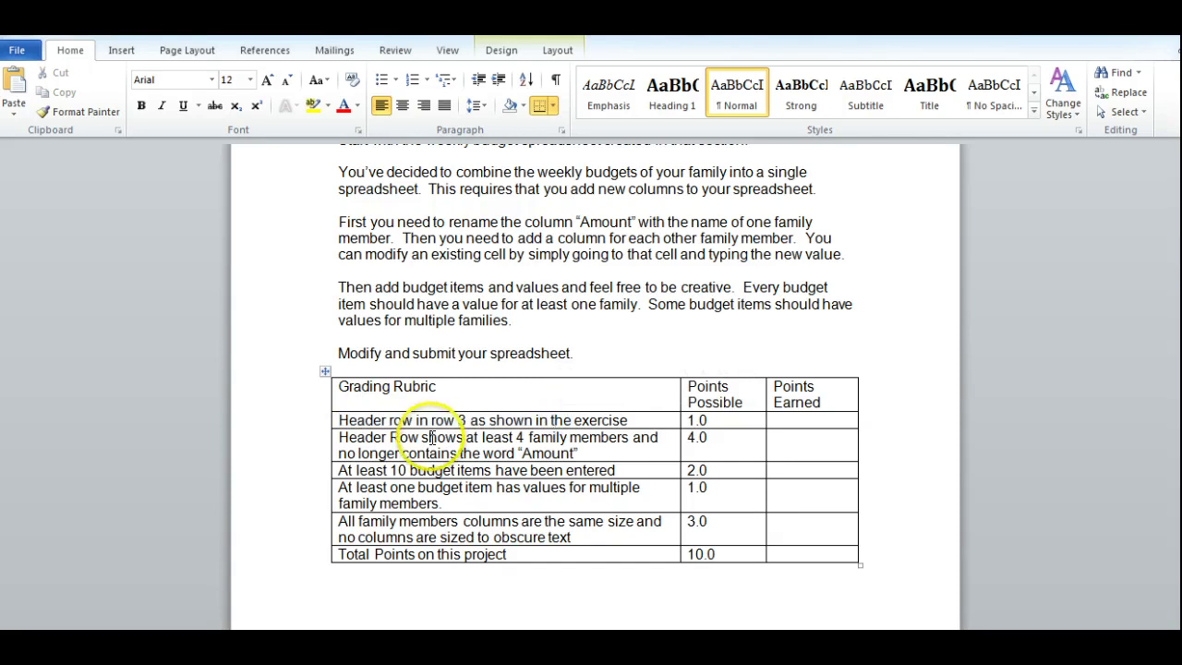
left_click_drag(466, 437, 605, 441)
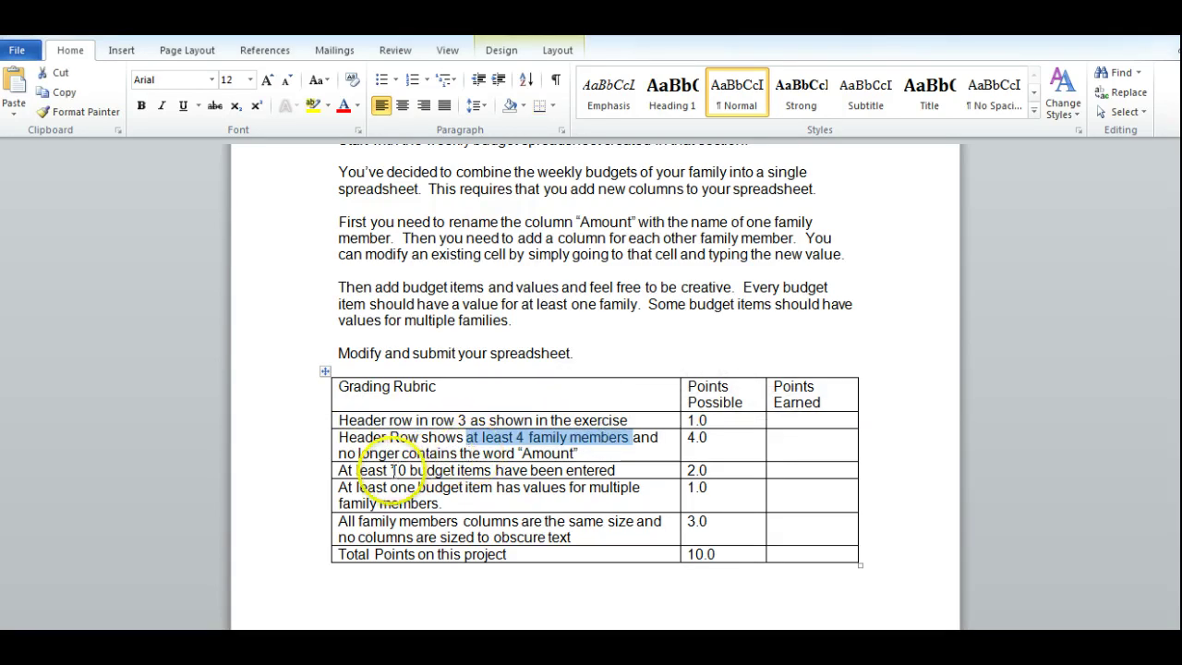
left_click_drag(392, 469, 562, 461)
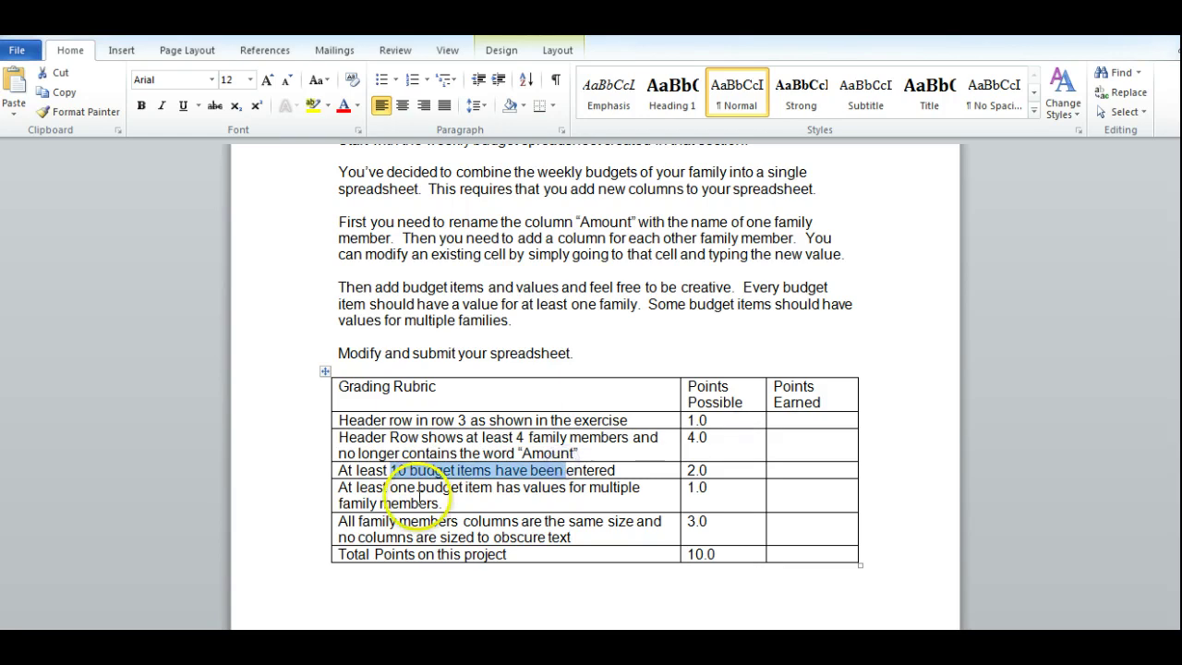
left_click_drag(389, 492, 581, 536)
left_click(461, 503)
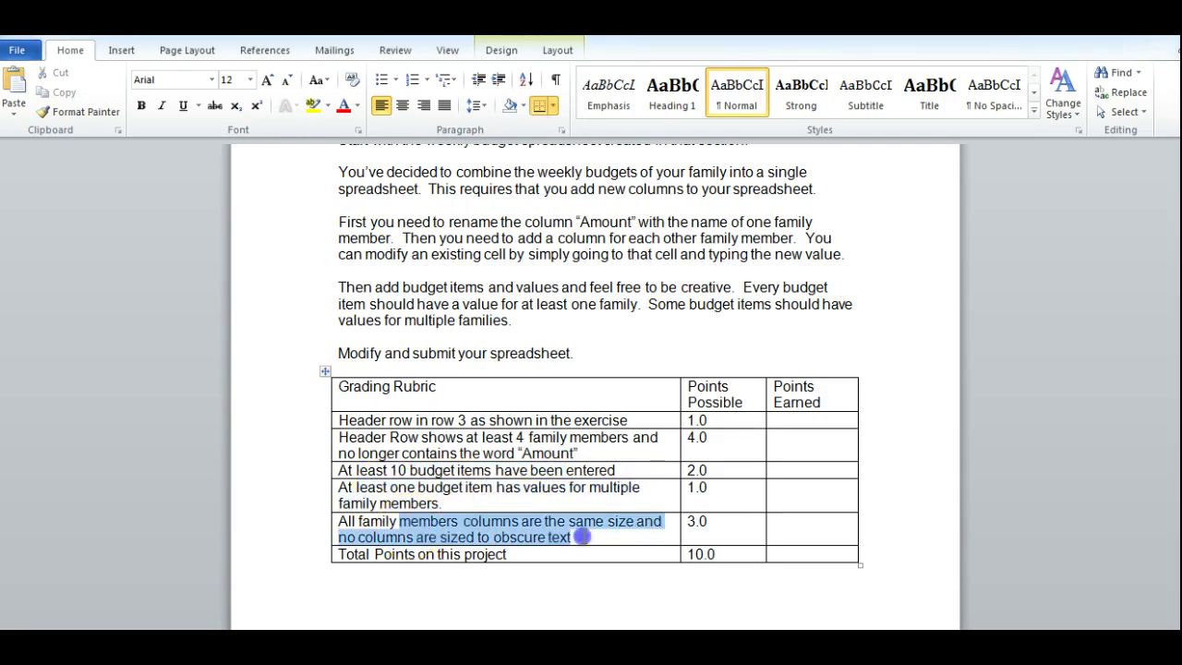
left_click(514, 537)
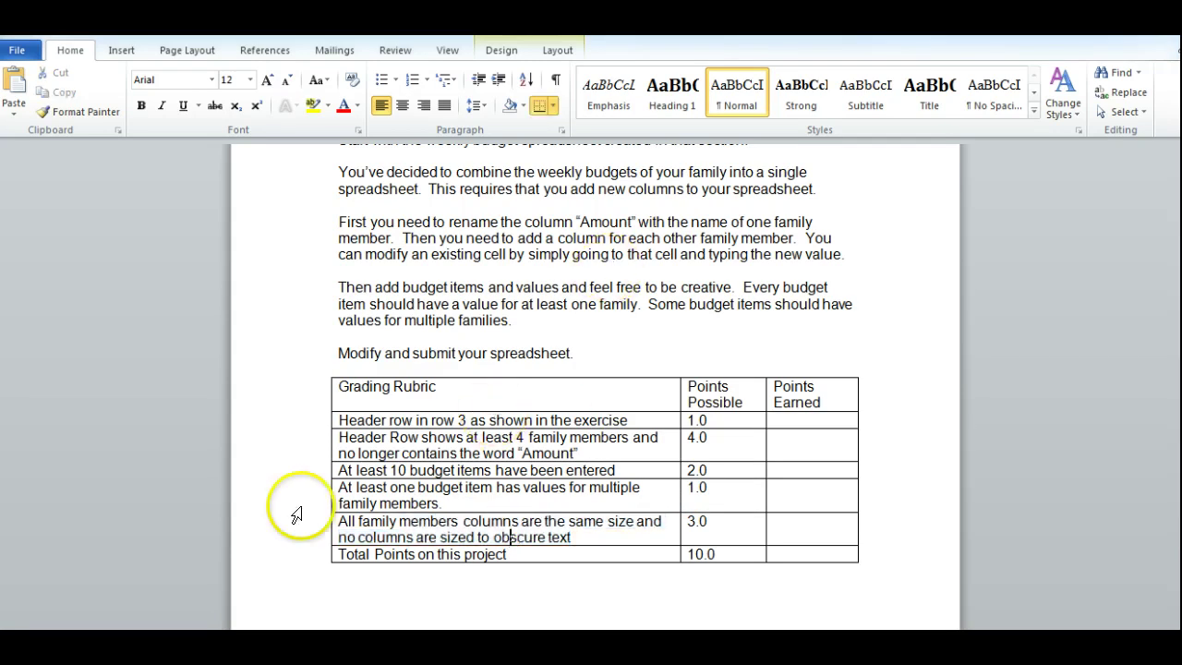
Switch back to the Computer Fundamentals course in the browser and read Section 5 questions 8 and 9 of the Week 5 Writeup
mouse_move(476, 563)
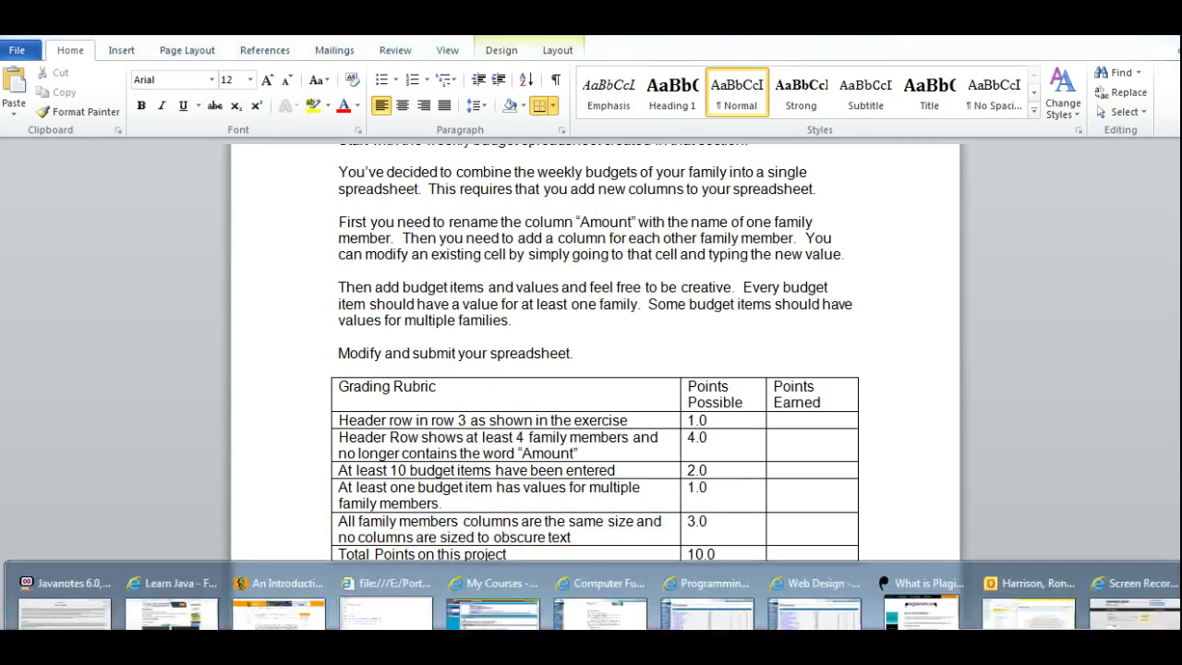
left_click(633, 587)
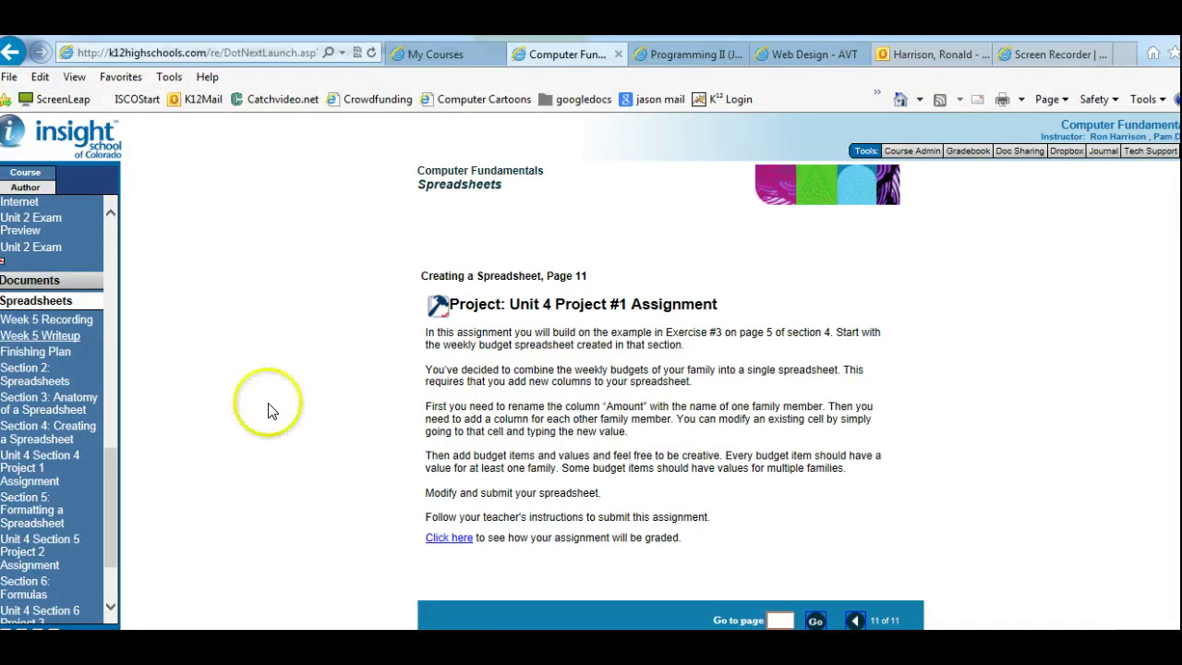
left_click(51, 338)
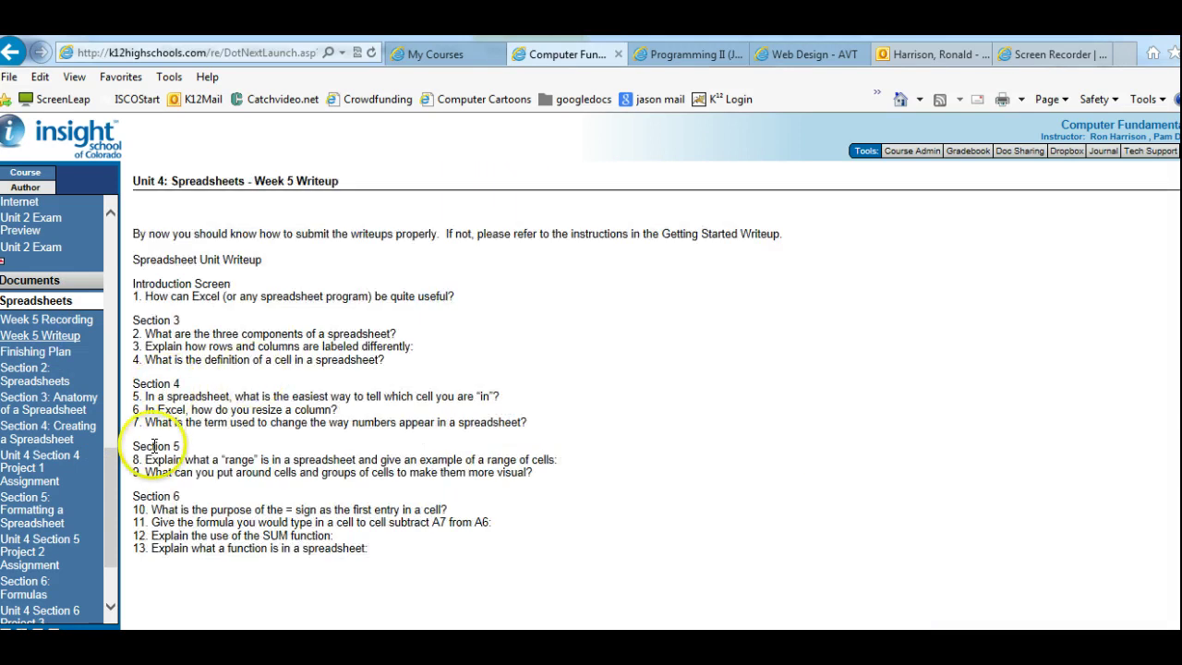
left_click_drag(142, 458, 423, 466)
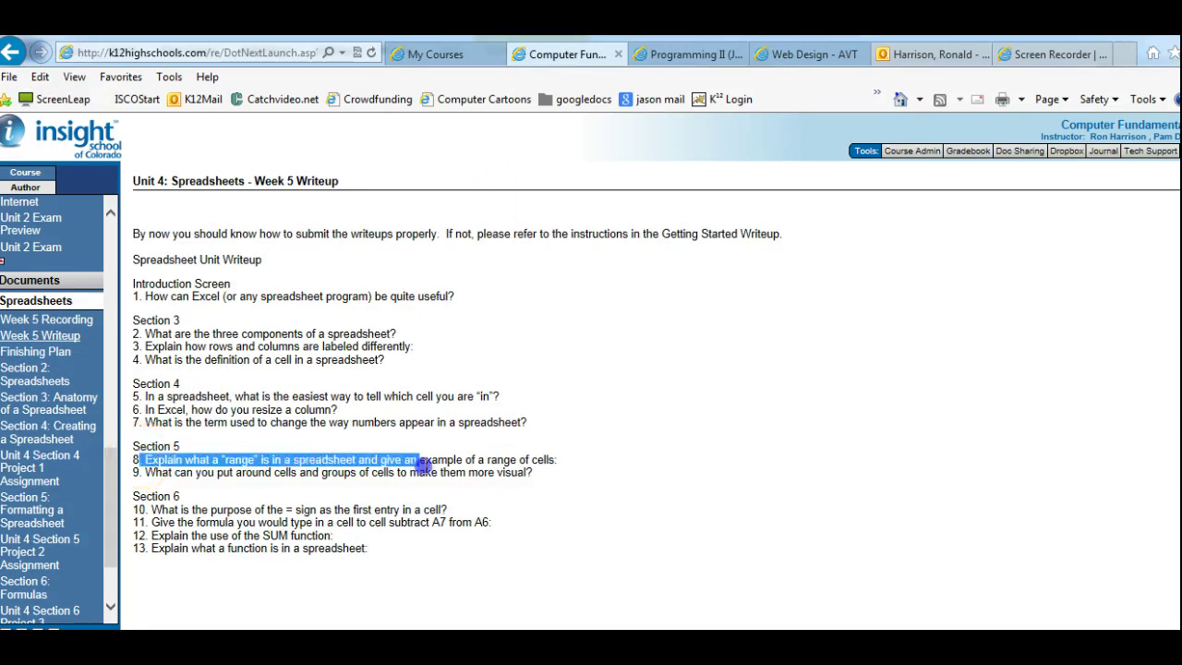
left_click_drag(563, 460, 565, 460)
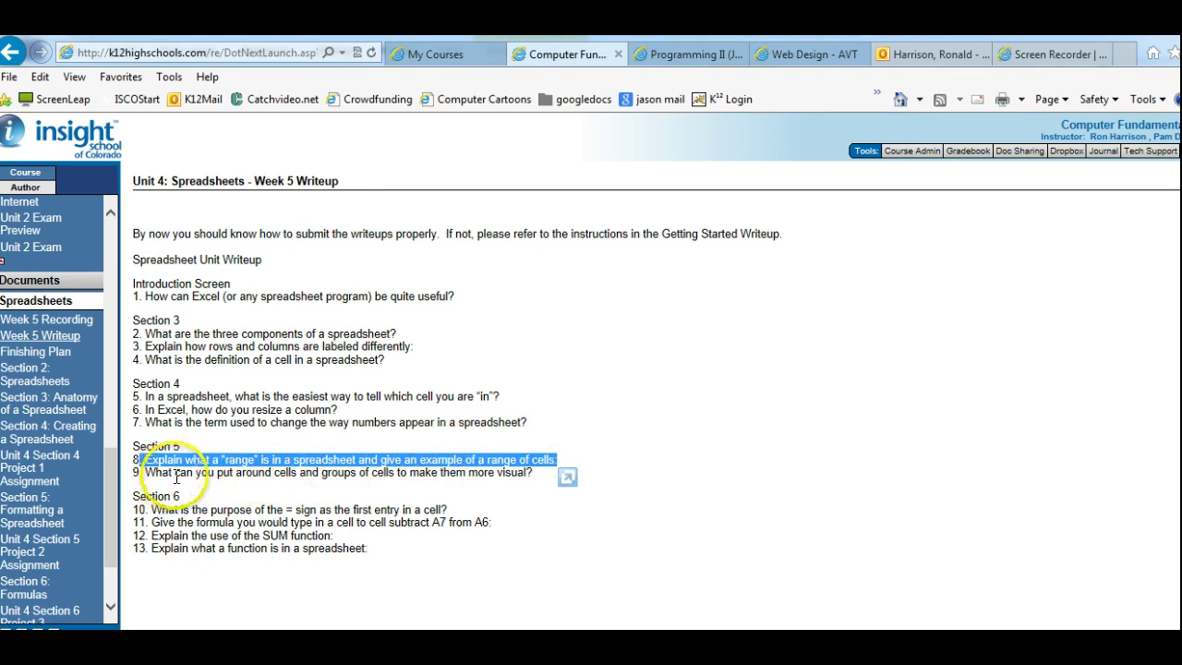
left_click_drag(273, 471, 178, 475)
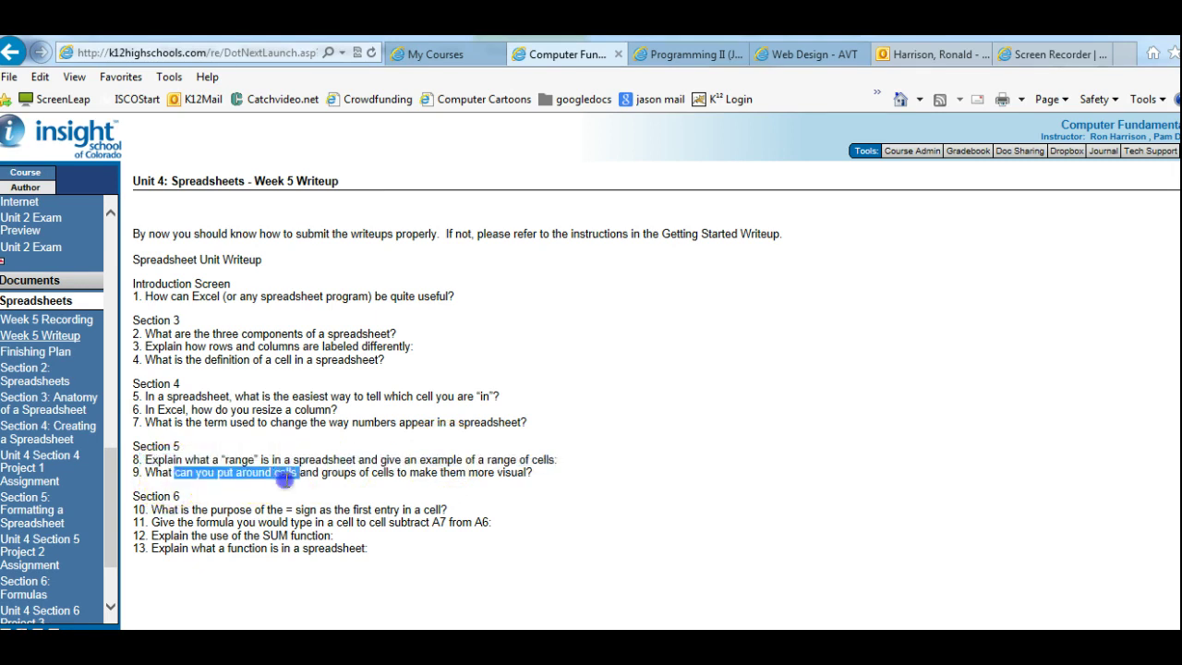
left_click_drag(284, 477, 499, 474)
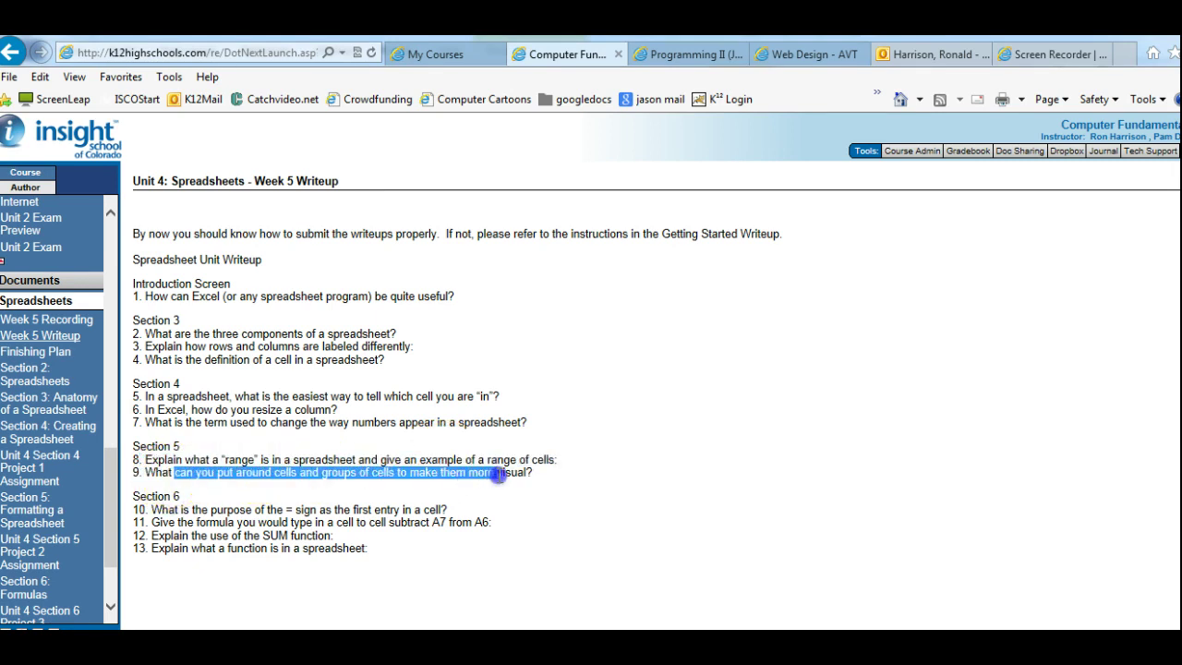
left_click(391, 461)
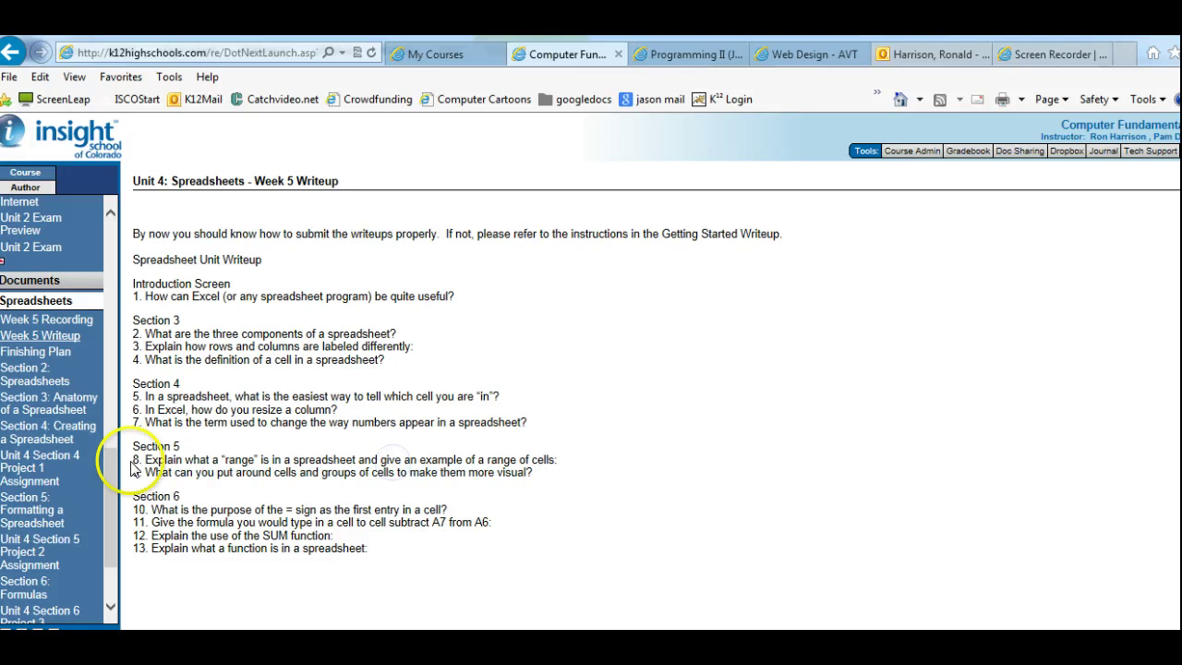
Open Section 5: Formatting a Spreadsheet and view its introduction page with the YES or NO date question
left_click(29, 510)
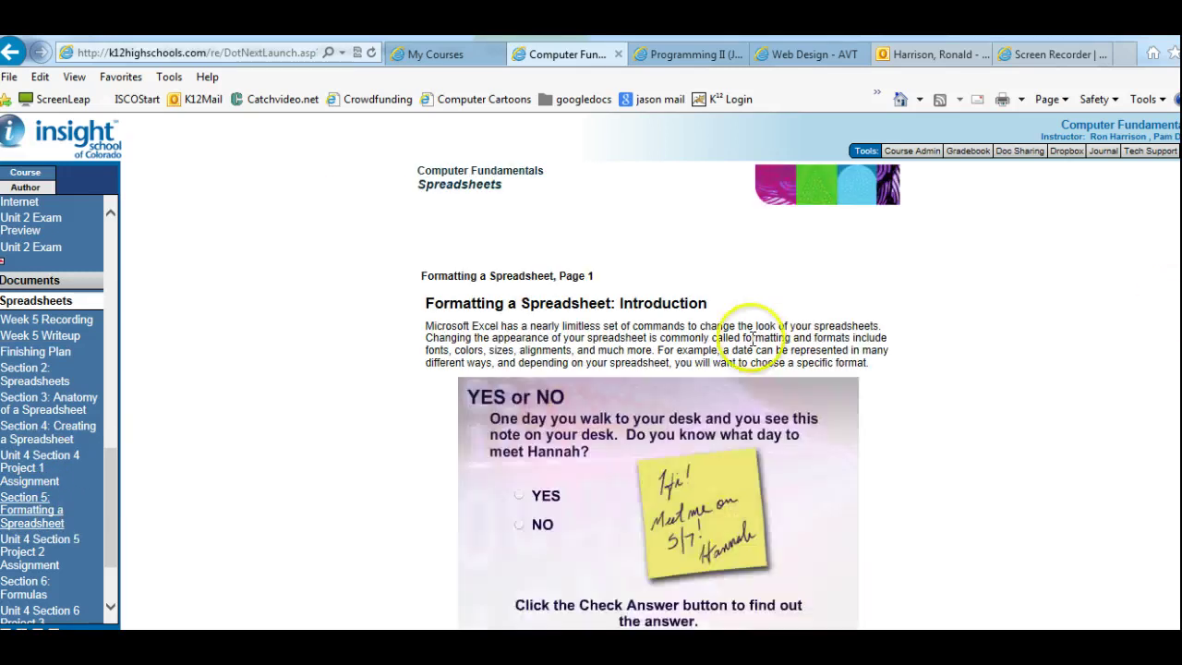
left_click_drag(521, 305, 551, 303)
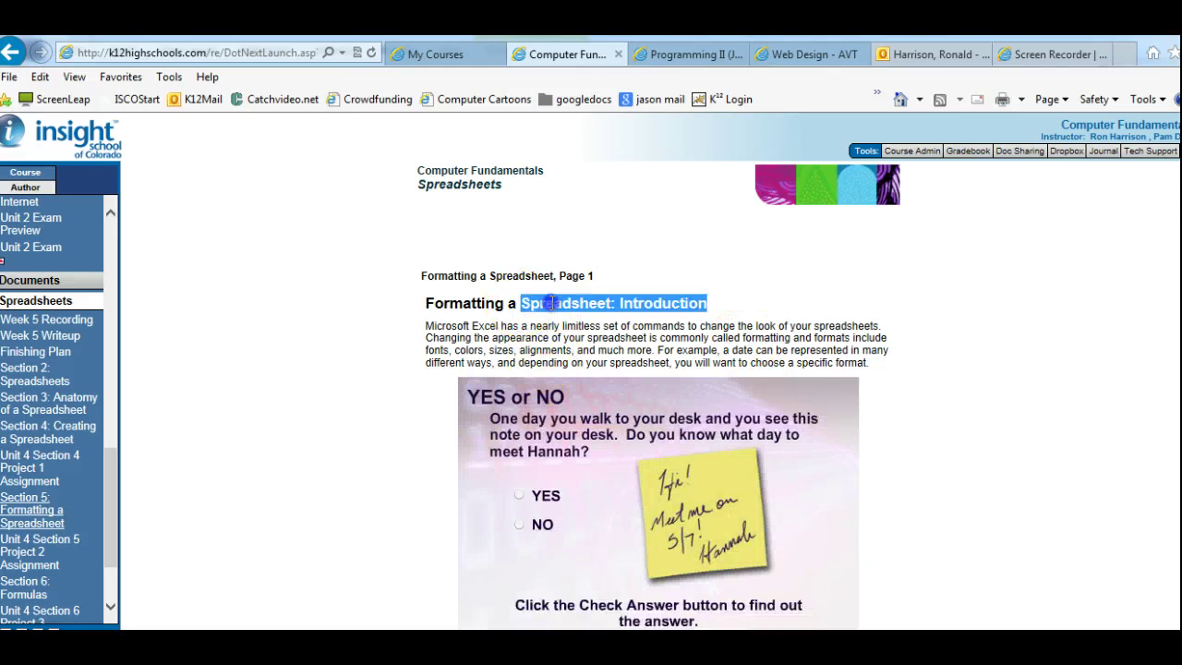
left_click(1070, 311)
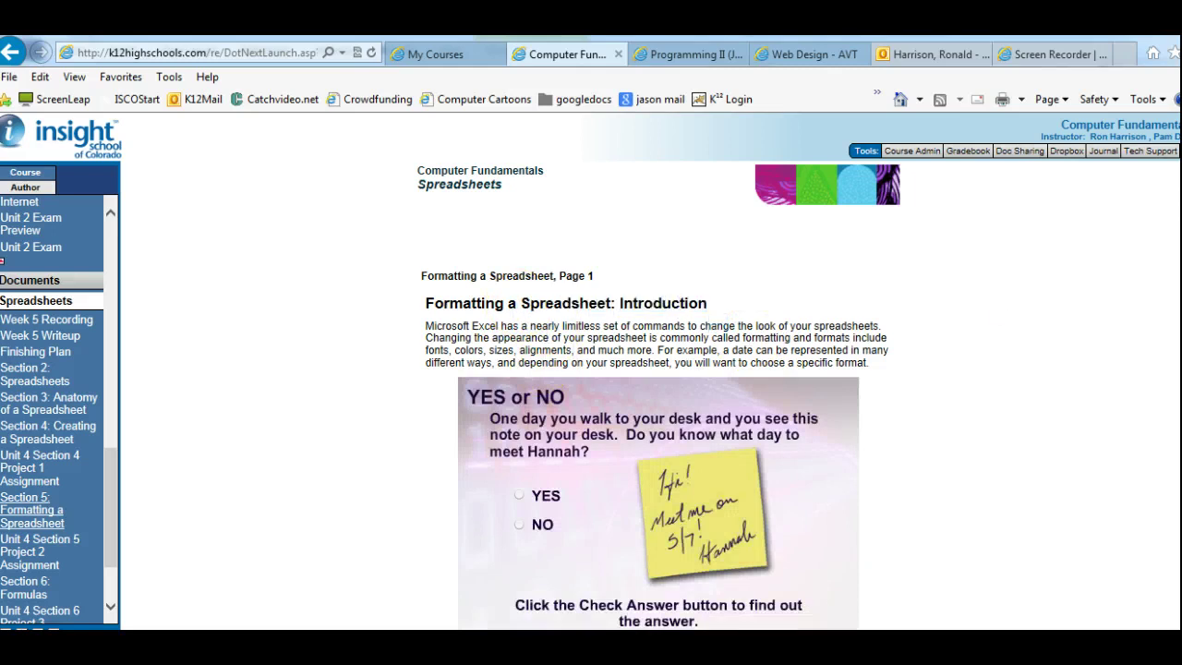
scroll(661, 397, "down", 2)
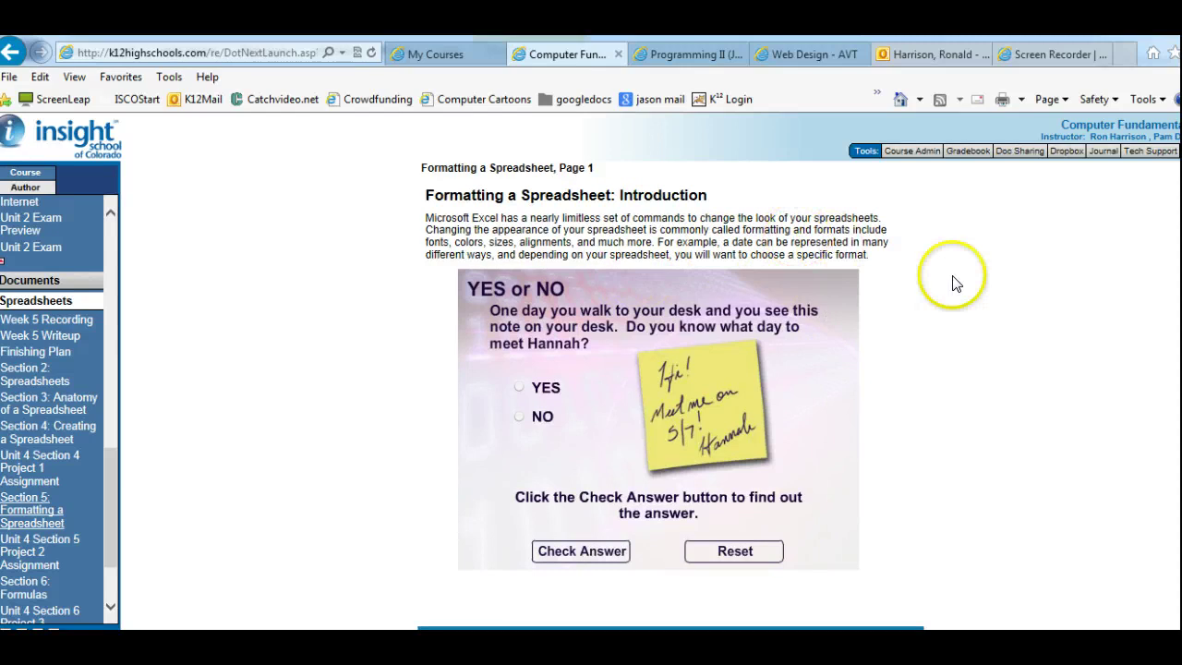
Go to page 2 of Section 5 and read the two section objectives
left_click(888, 628)
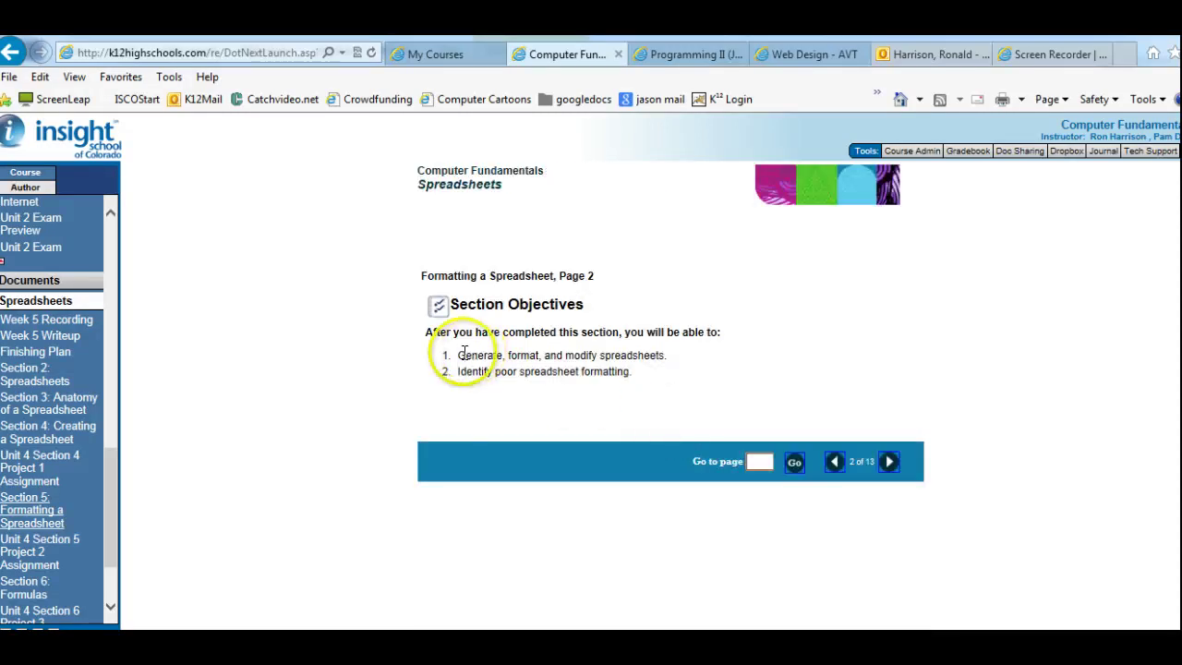
left_click_drag(459, 354, 600, 356)
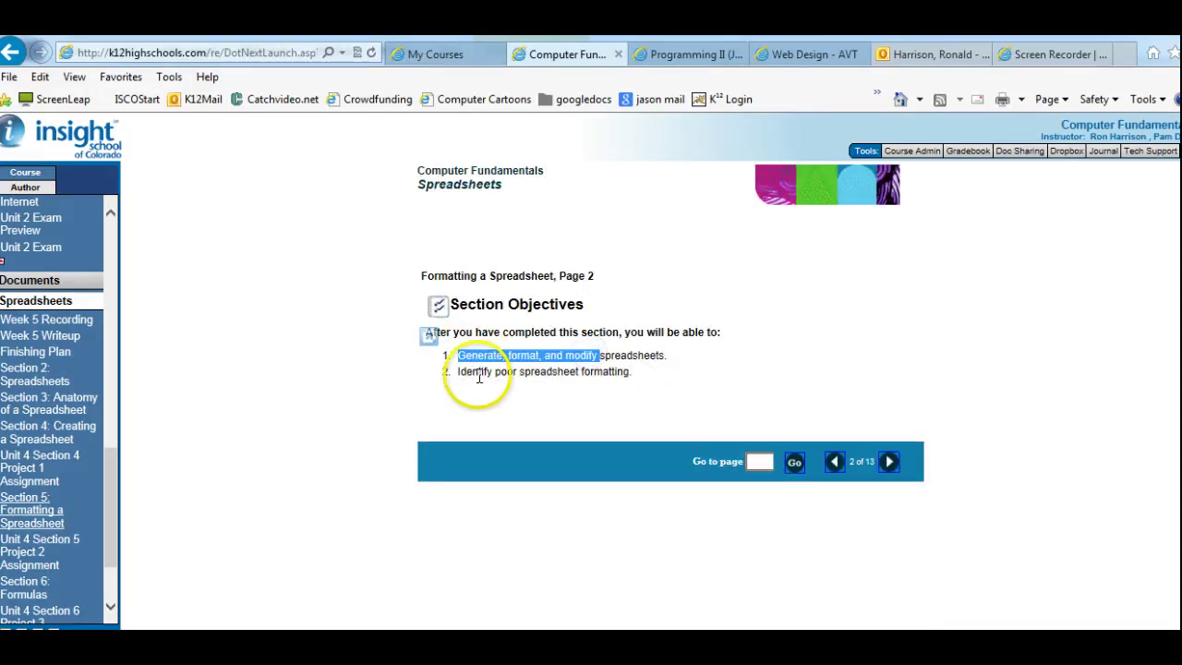
left_click_drag(460, 371, 630, 373)
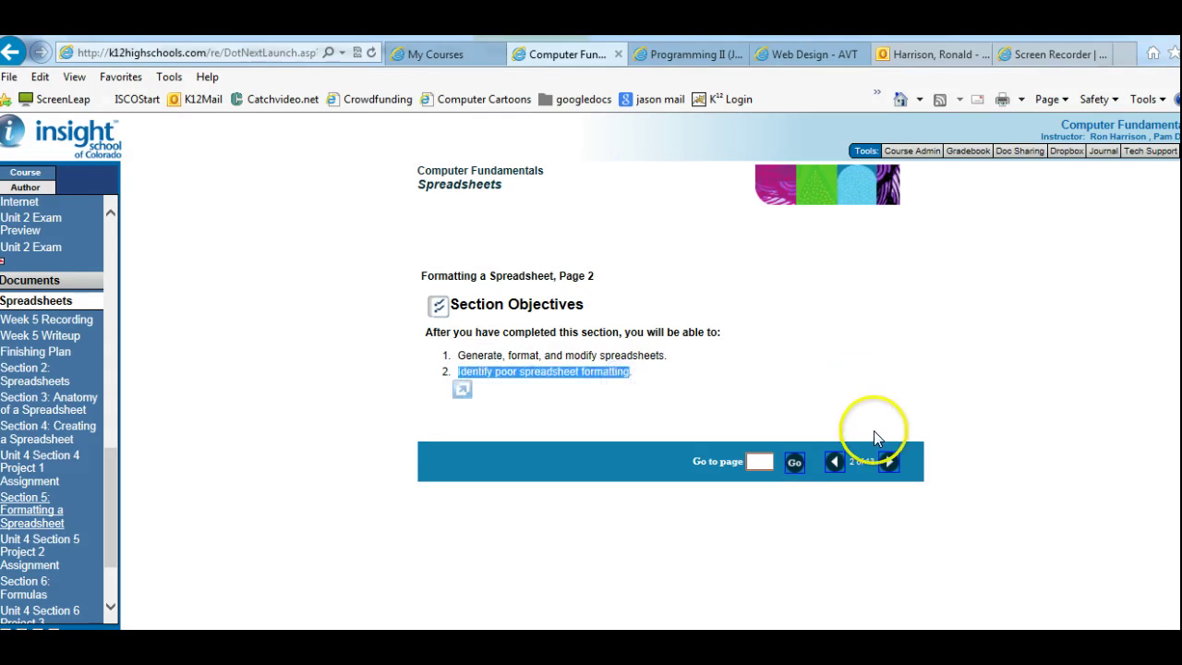
Go to page 3 of Section 5 and read about date format problems, including the 9/11 example
left_click(889, 464)
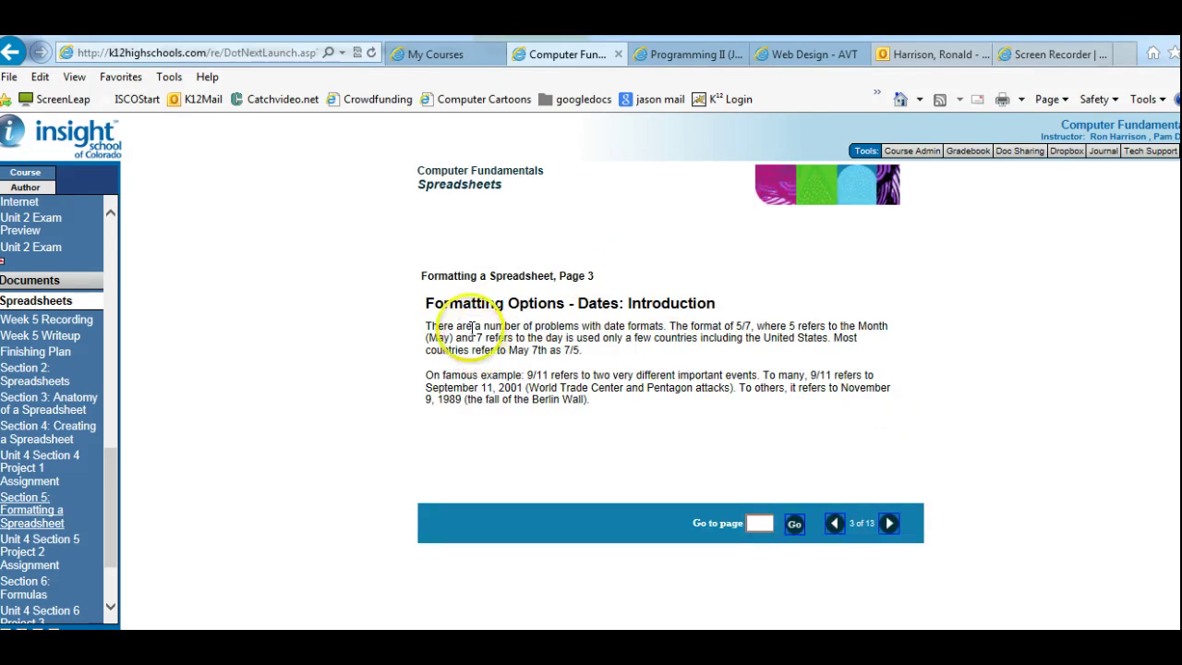
left_click_drag(474, 326, 619, 340)
left_click(681, 341)
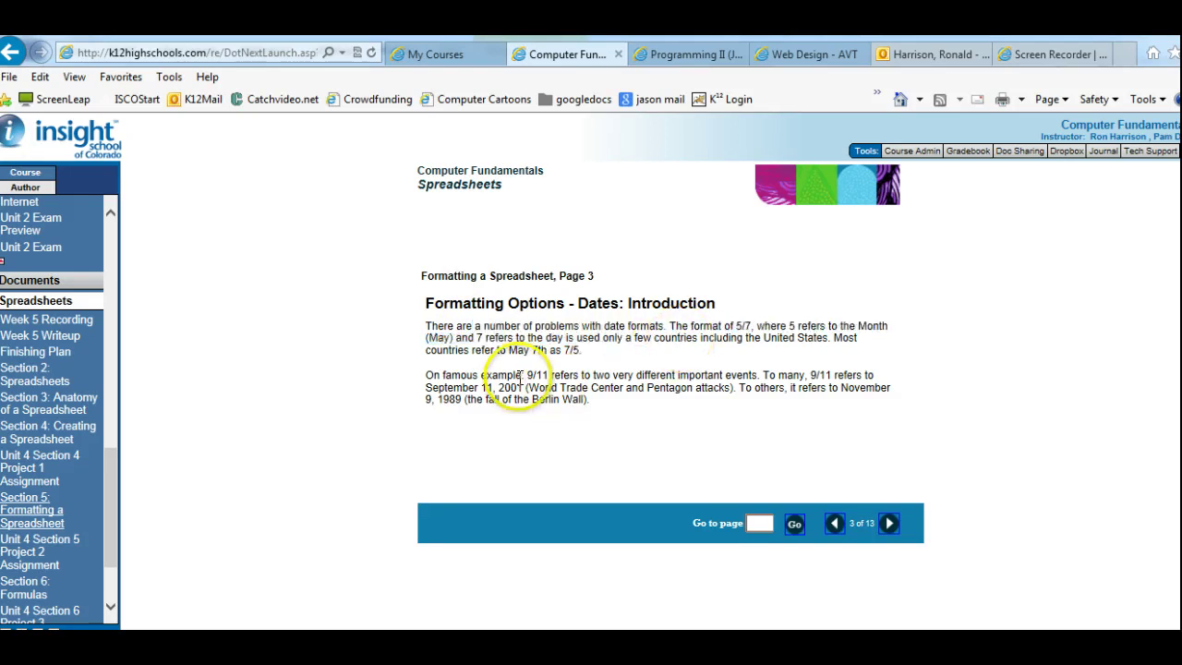
left_click_drag(481, 375, 580, 375)
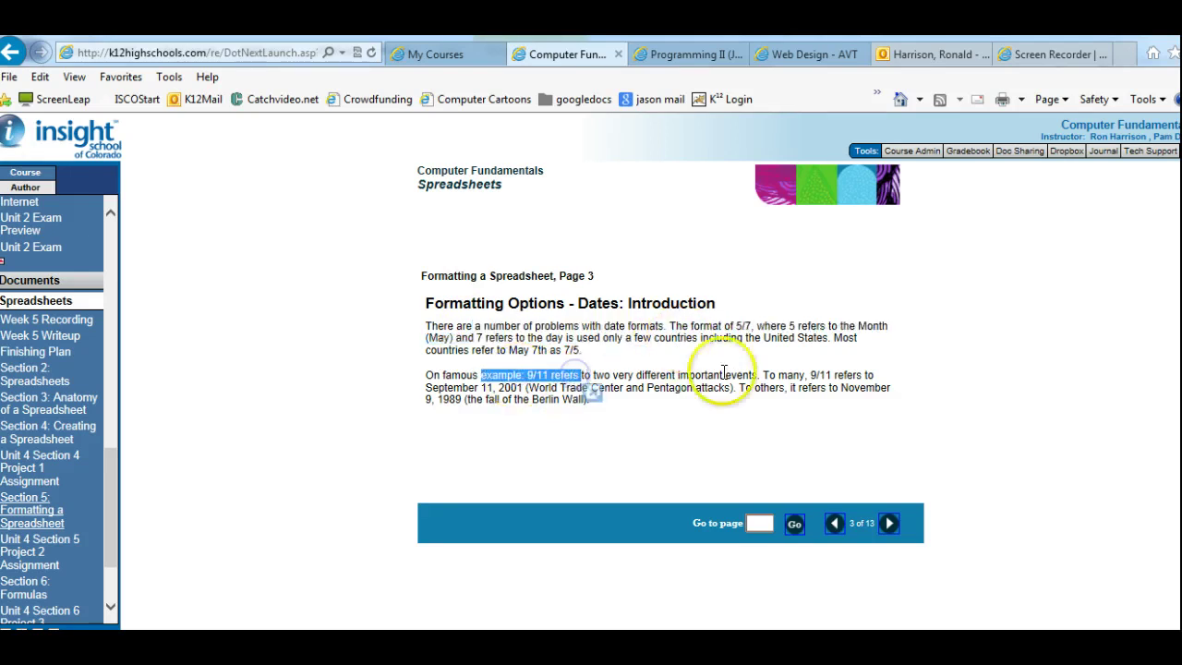
left_click(836, 374)
left_click_drag(427, 388, 509, 388)
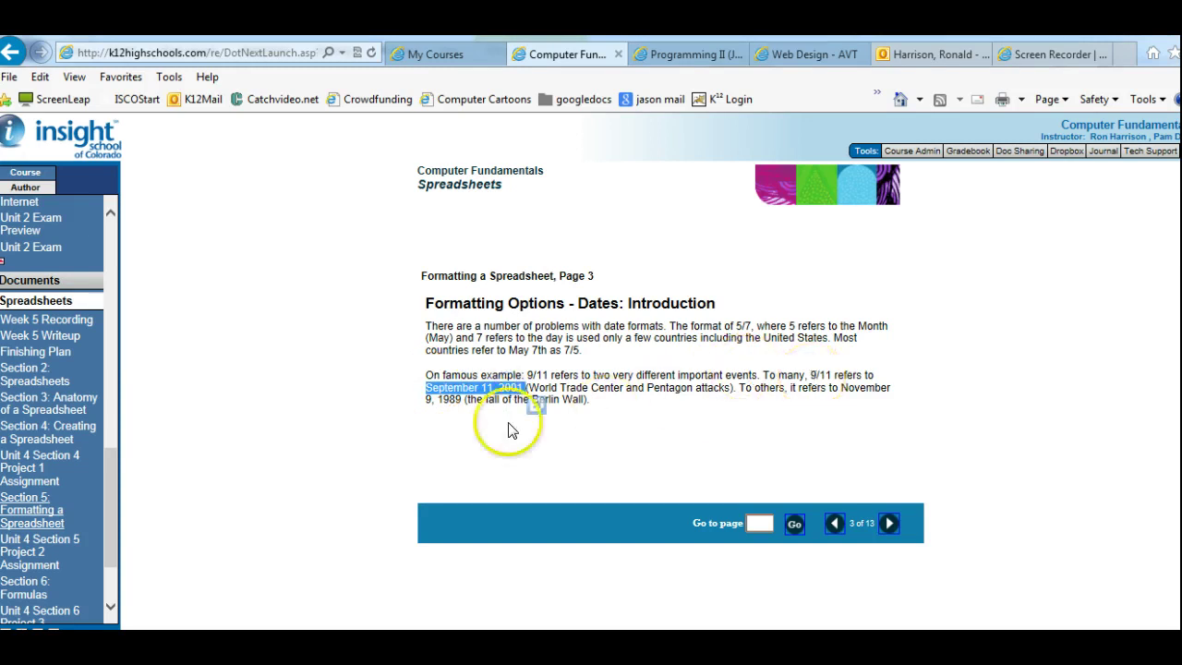
left_click(427, 401)
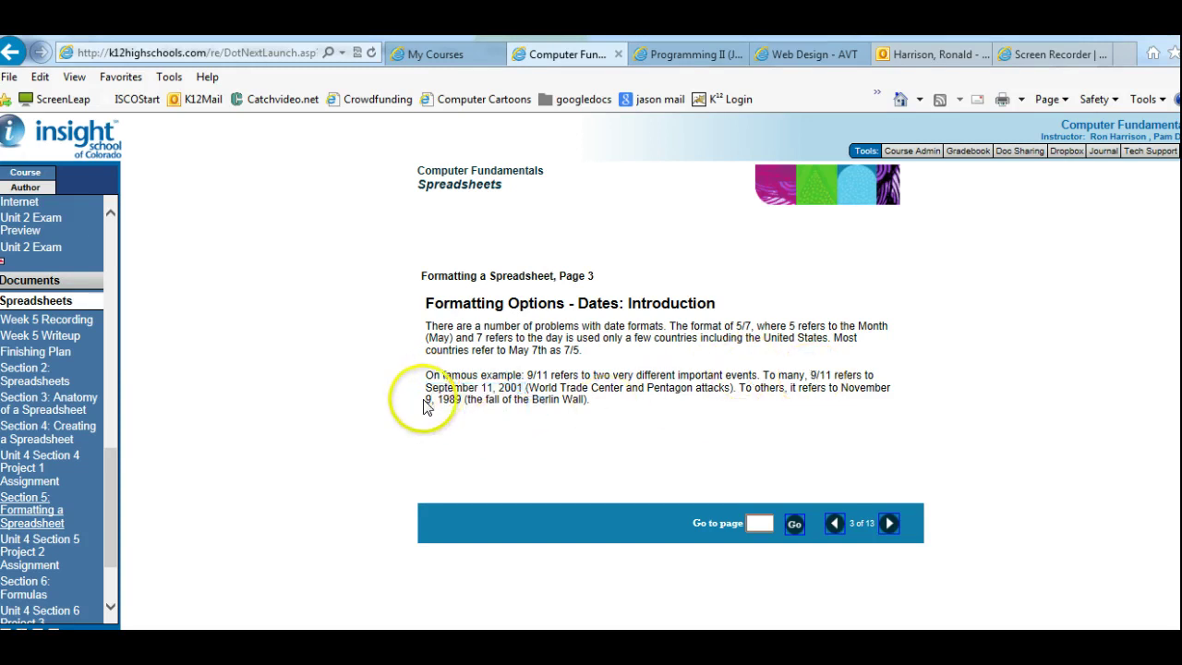
left_click_drag(425, 405, 427, 406)
left_click(727, 388)
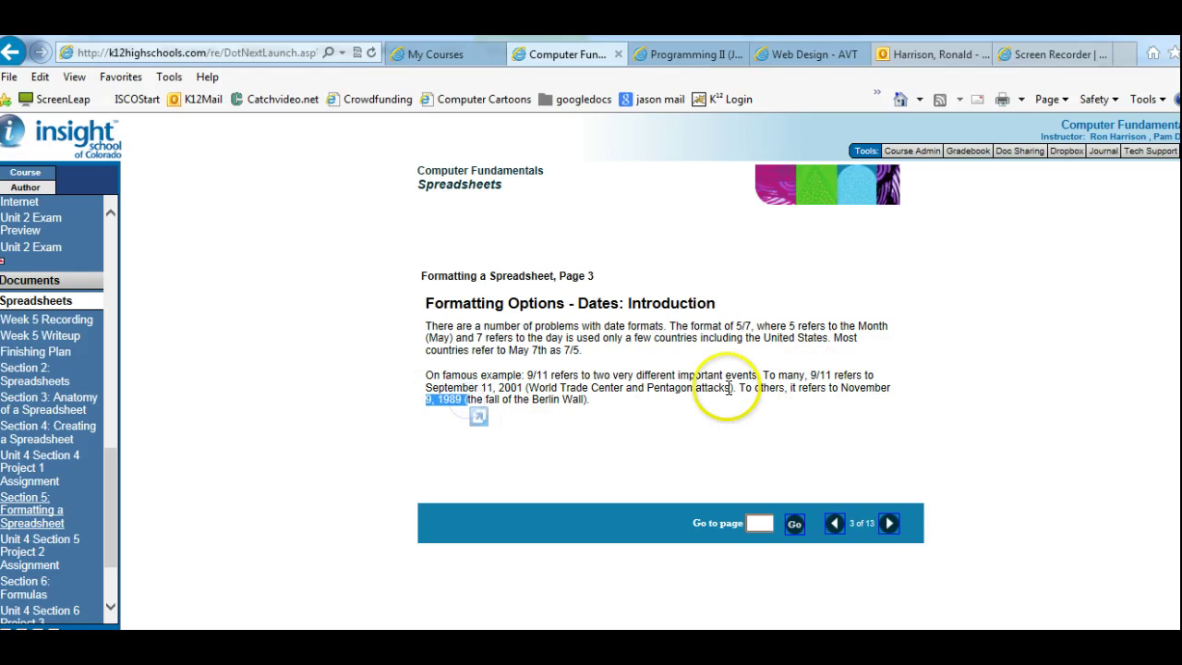
left_click_drag(869, 423, 884, 494)
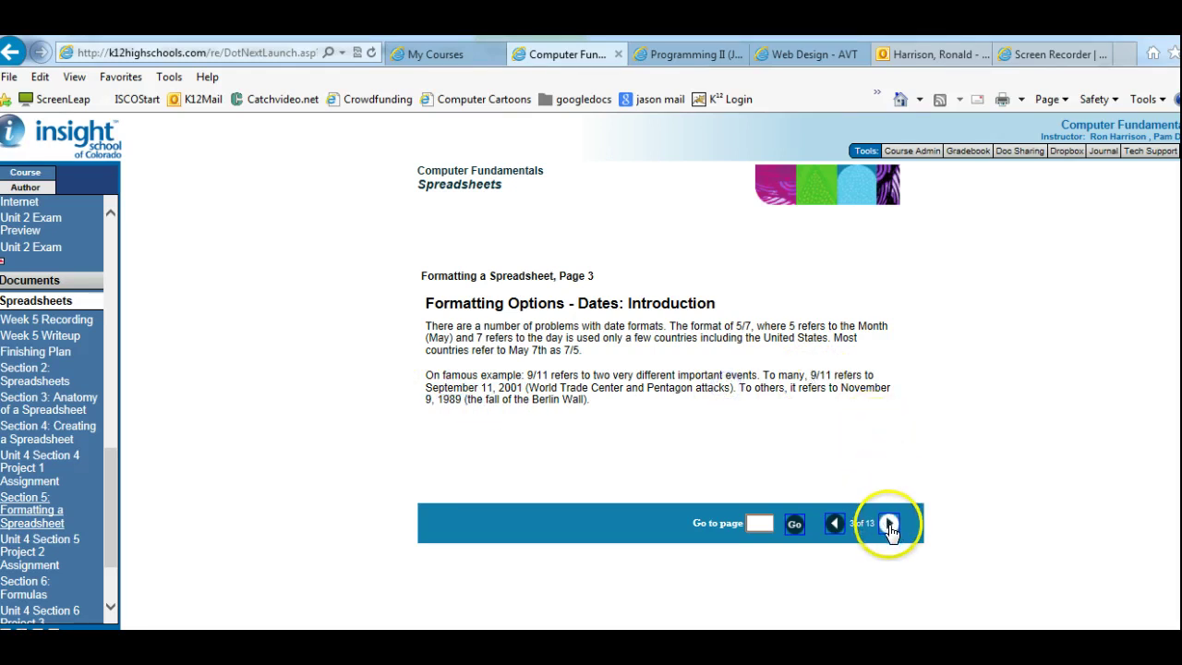
Go to page 4 of Section 5 and review the Formatting Do's and Don'ts, the inconsistent formatting example and the matching exercise
left_click(888, 523)
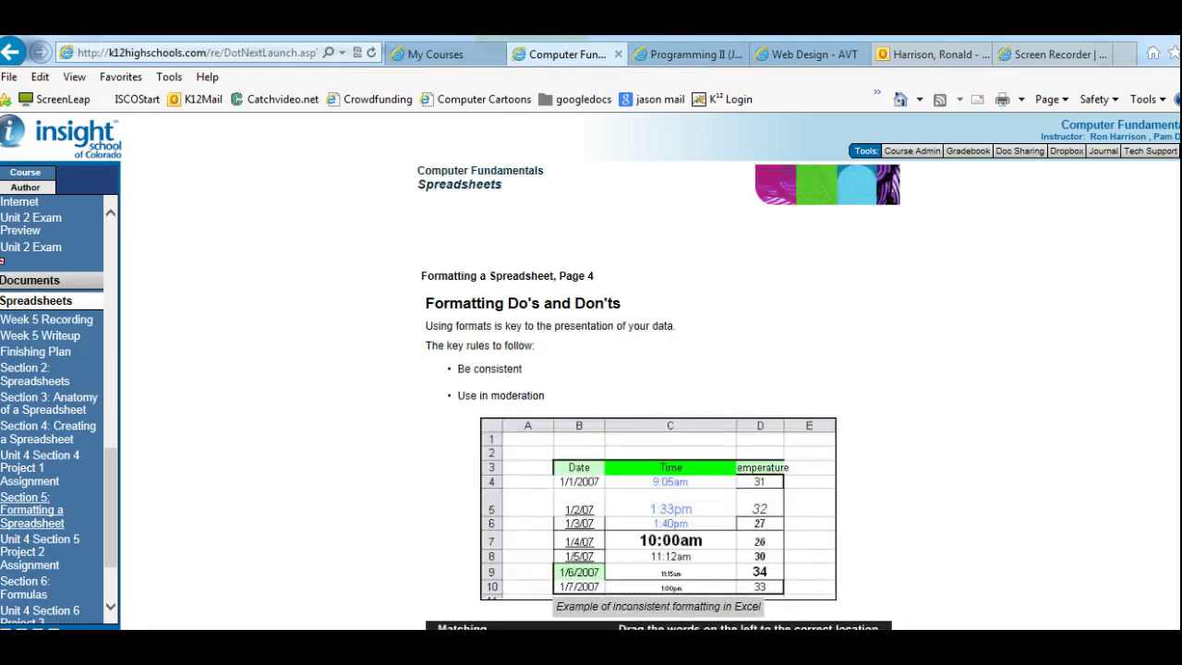
scroll(659, 395, "down", 2)
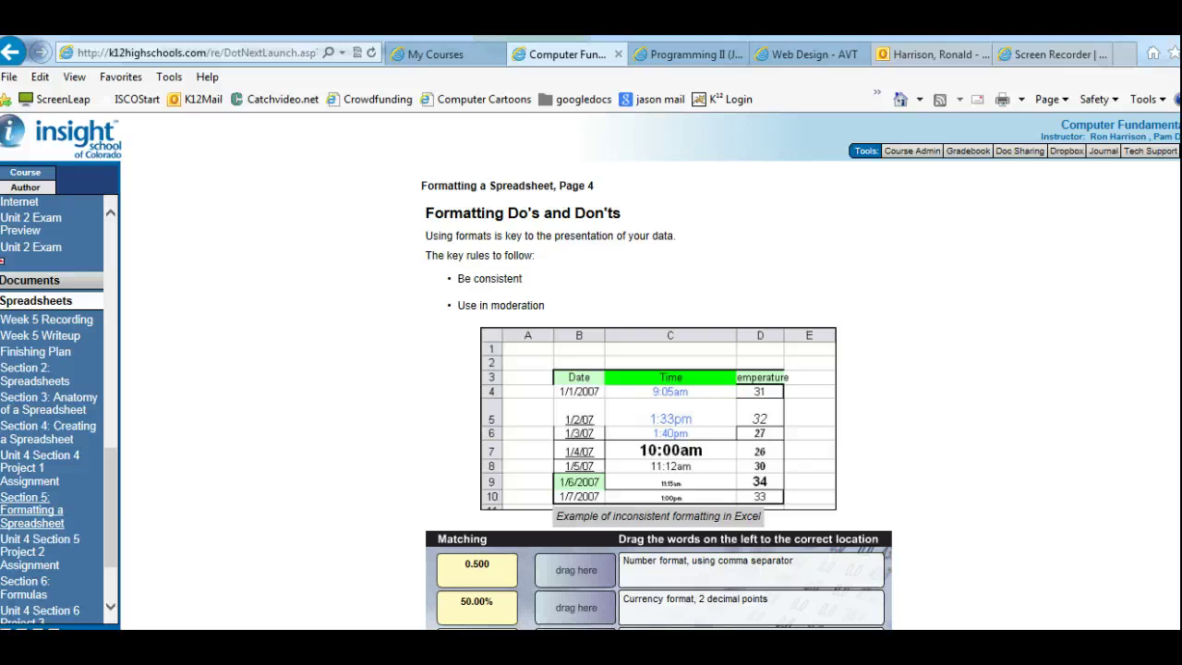
scroll(659, 394, "down", 1)
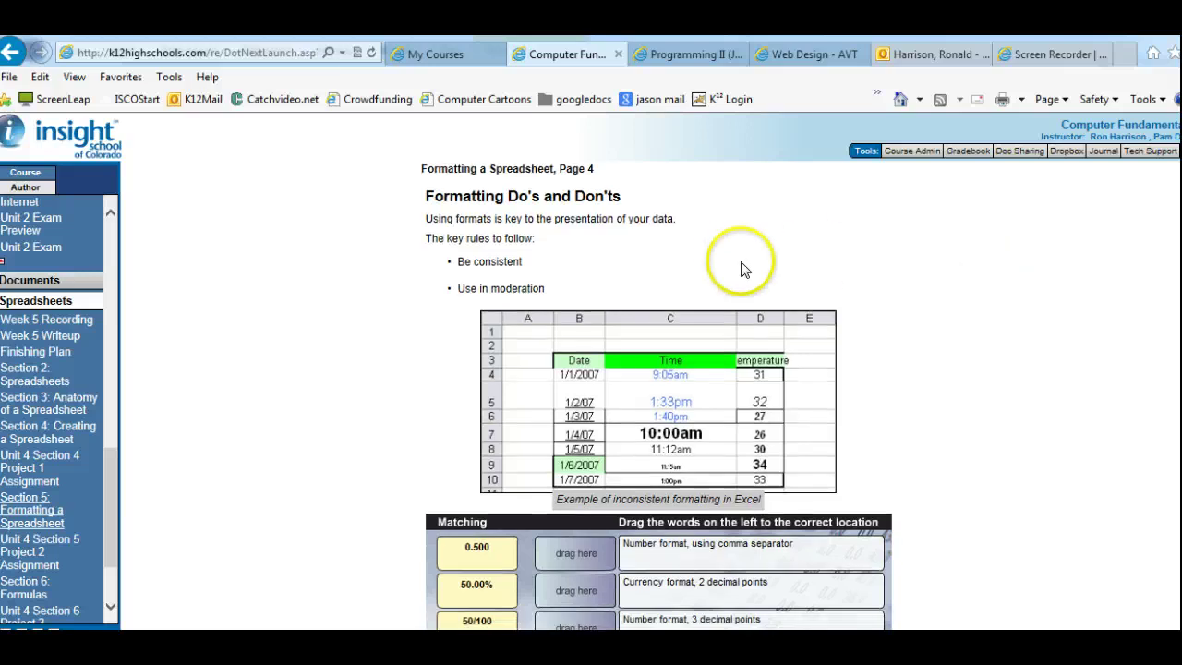
scroll(659, 395, "down", 3)
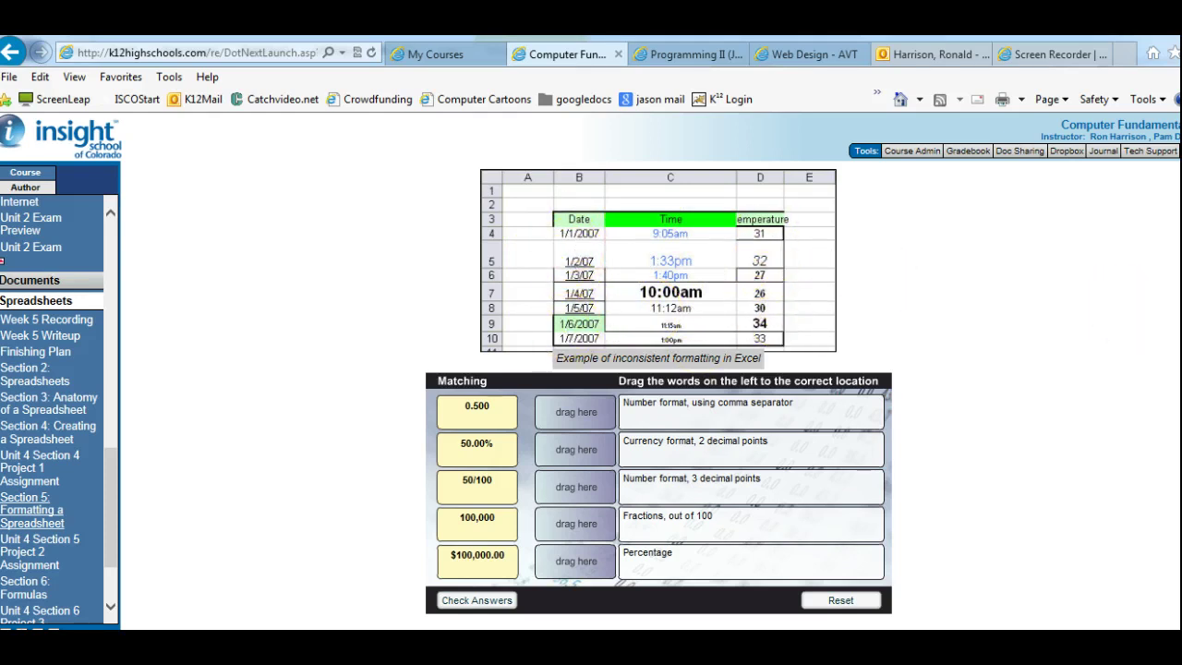
Go to page 5 of Section 5 and read which text formatting options can be applied to cells
scroll(657, 388, "down", 1)
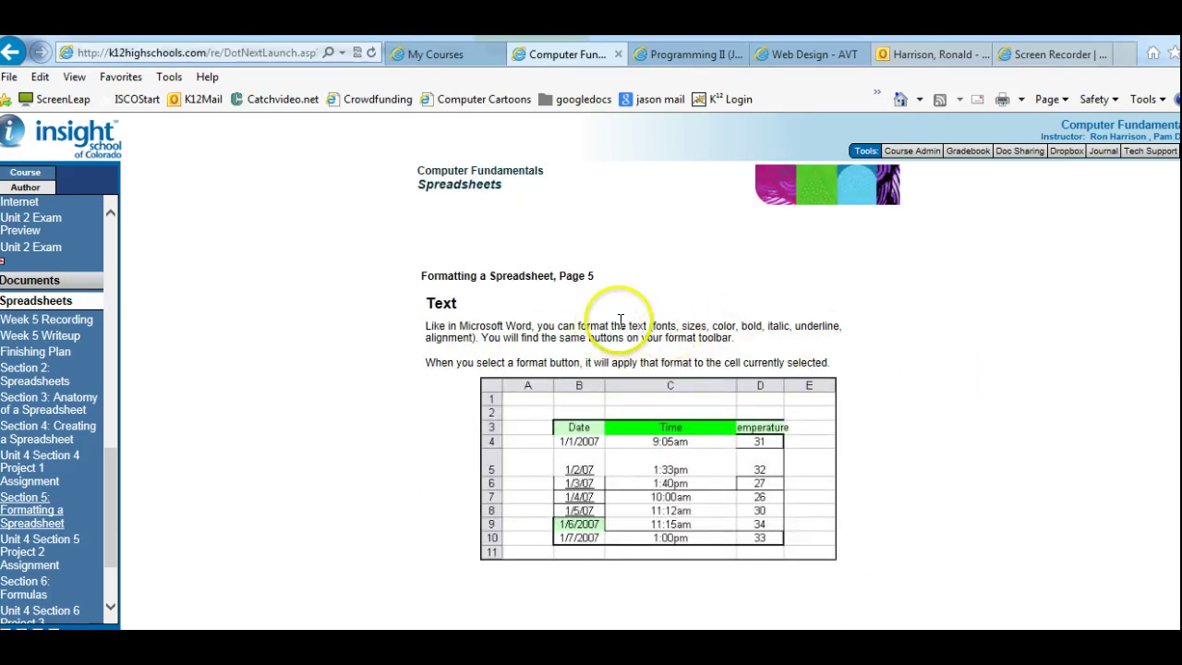
left_click_drag(651, 325, 789, 331)
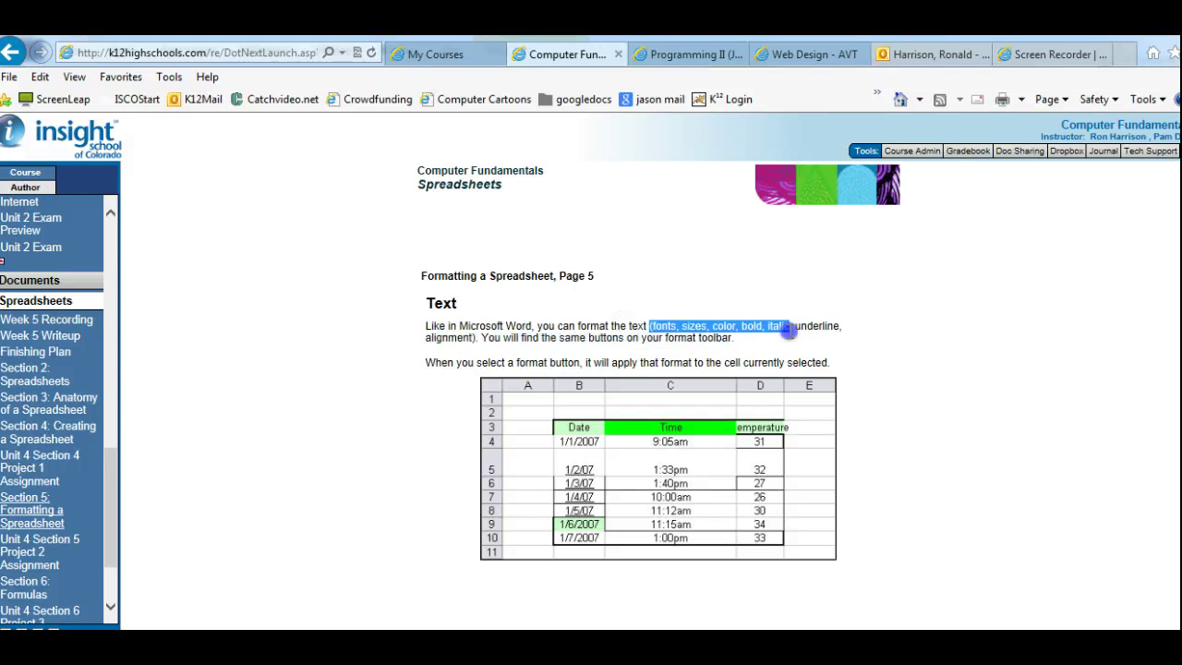
left_click(643, 307)
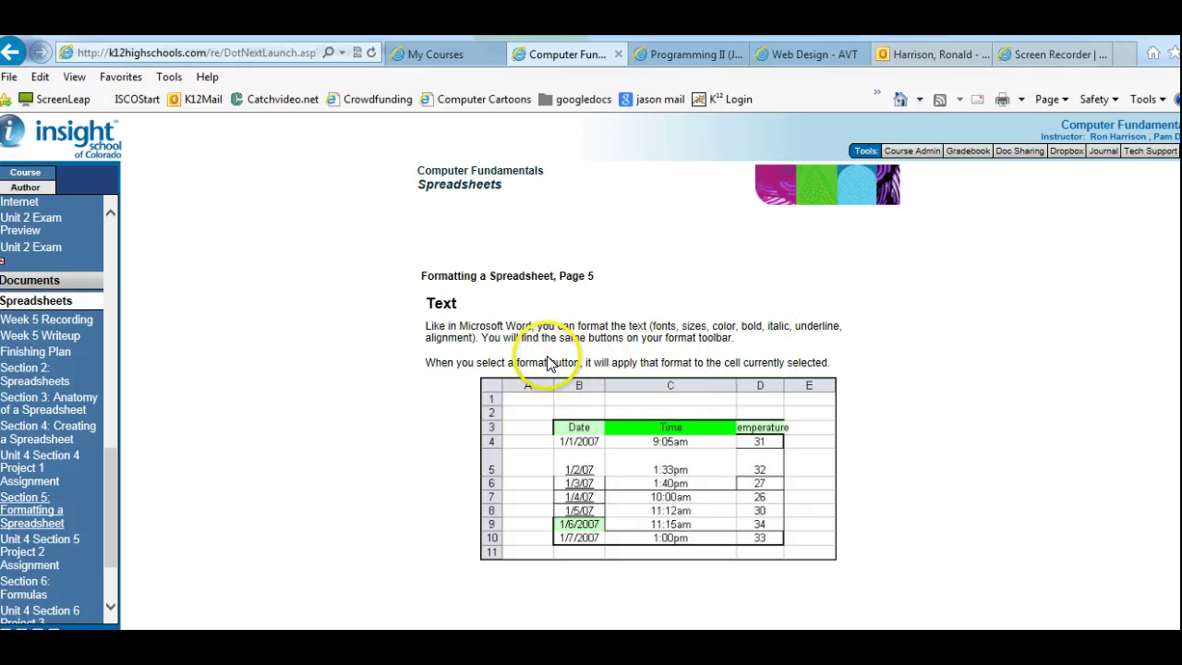
Read on page 5 how formatting applies to the selected cell, and go to page 6 of Section 5 to read about cell ranges
left_click_drag(425, 362, 611, 362)
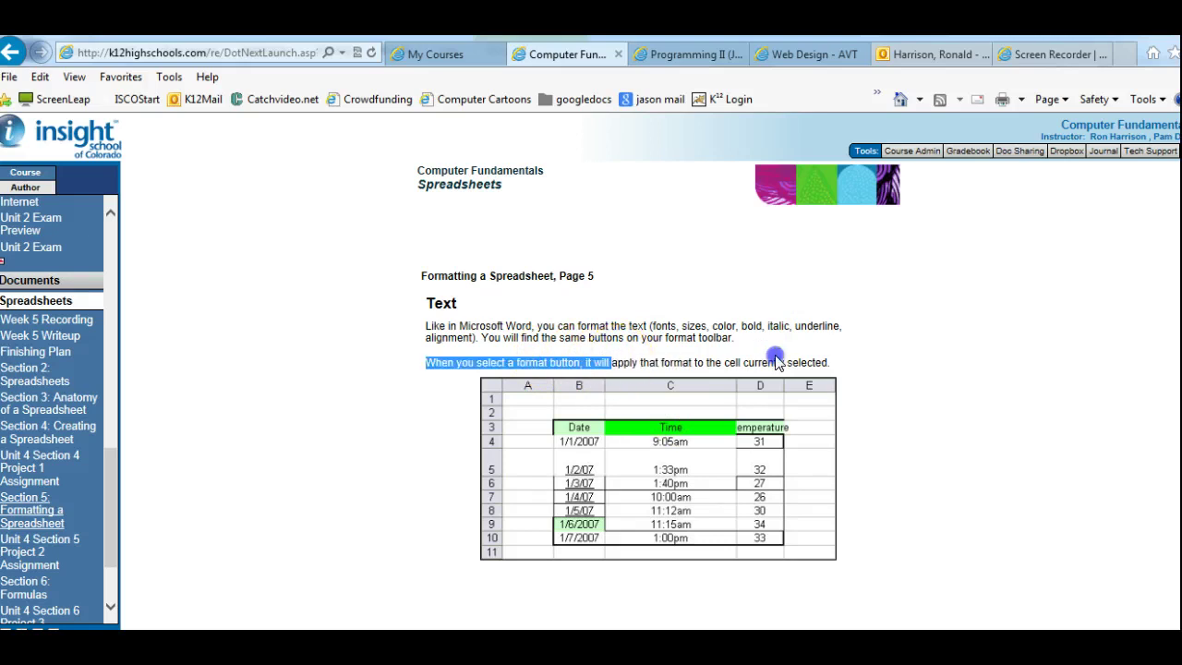
left_click(825, 360)
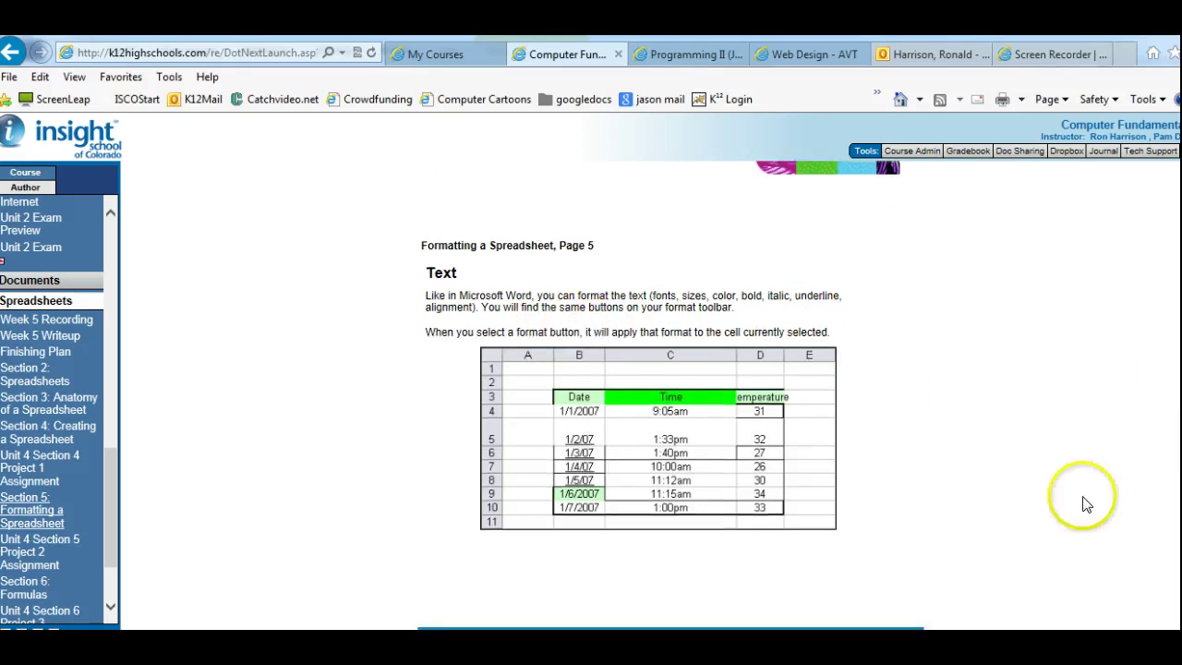
scroll(930, 628, "down", 1)
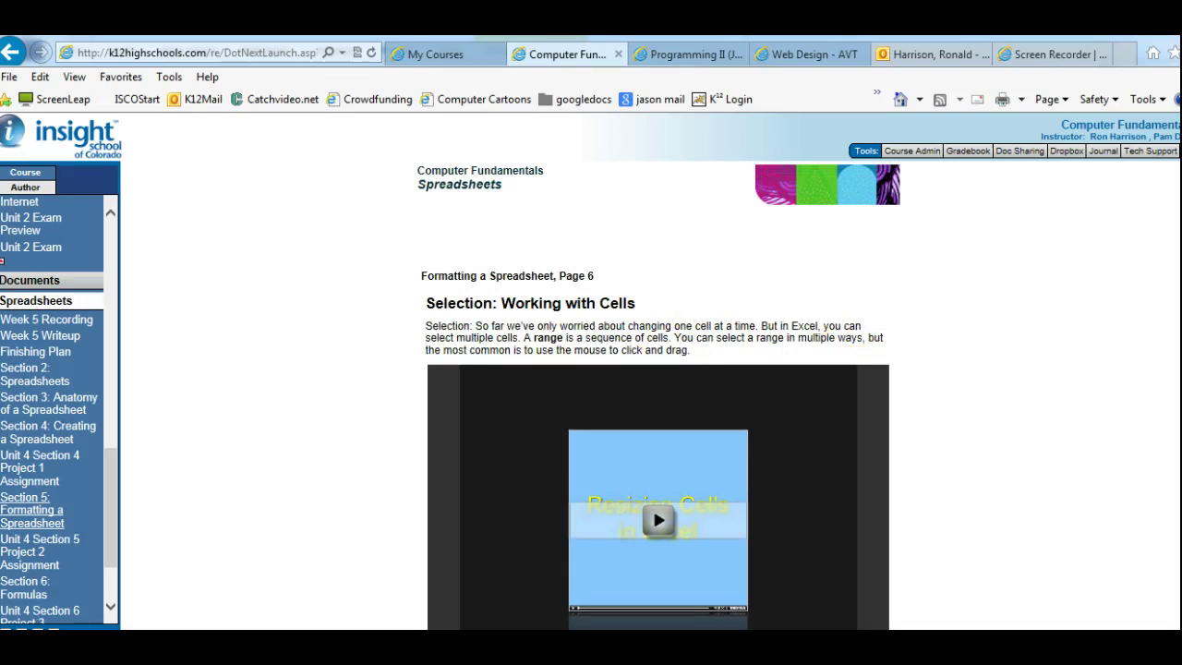
scroll(967, 328, "down", 3)
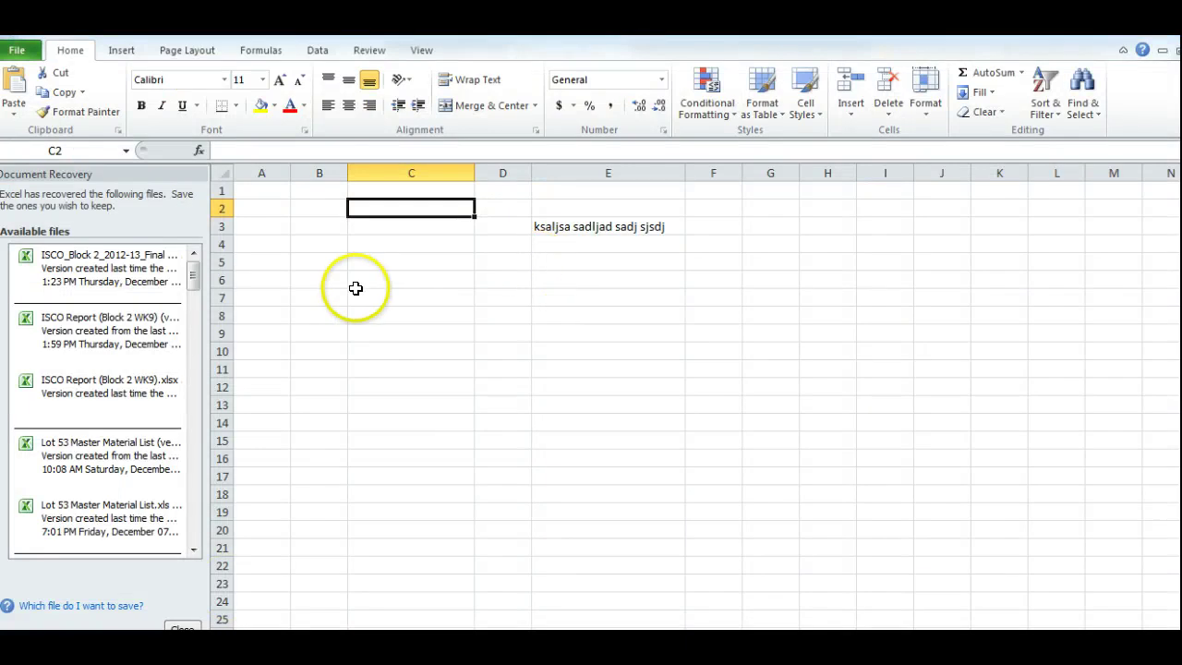
Switch to Excel and enter three sample first names in cells C6, D6 and E6
left_click(417, 278)
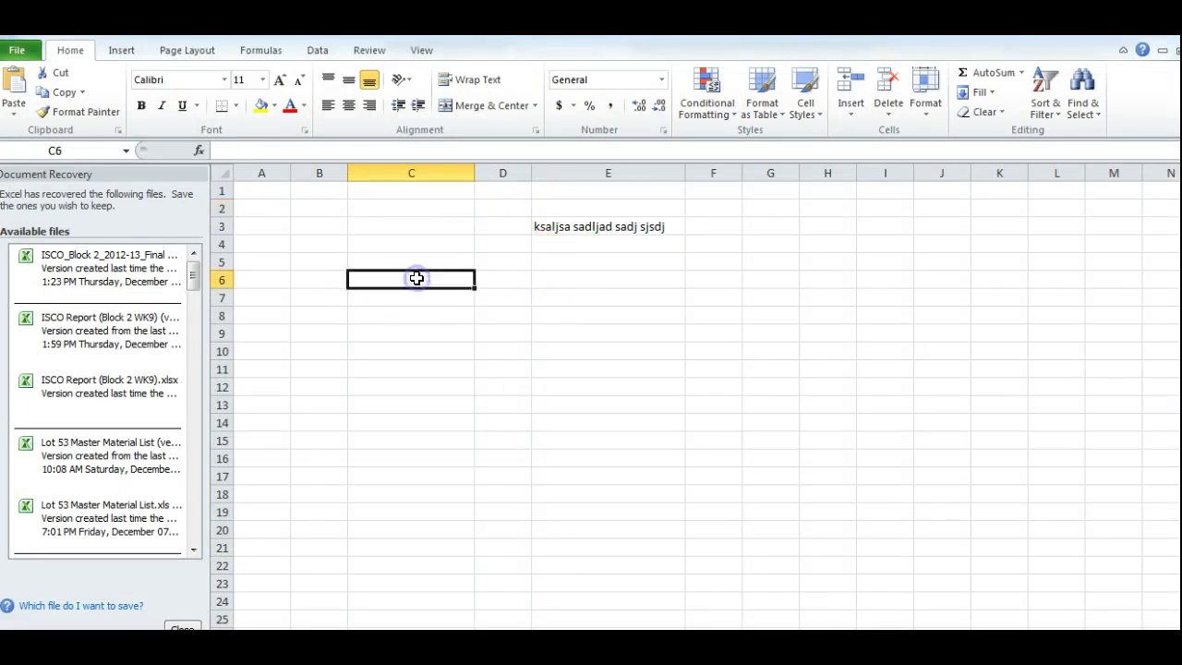
type("ron")
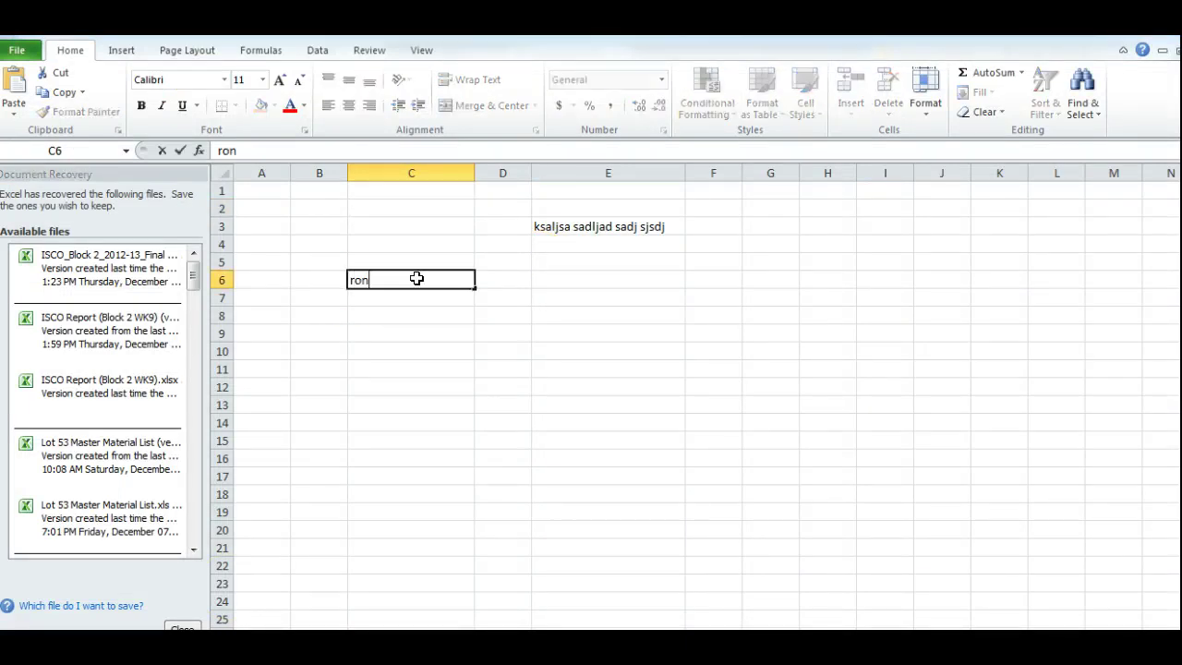
key("Tab")
type("kim")
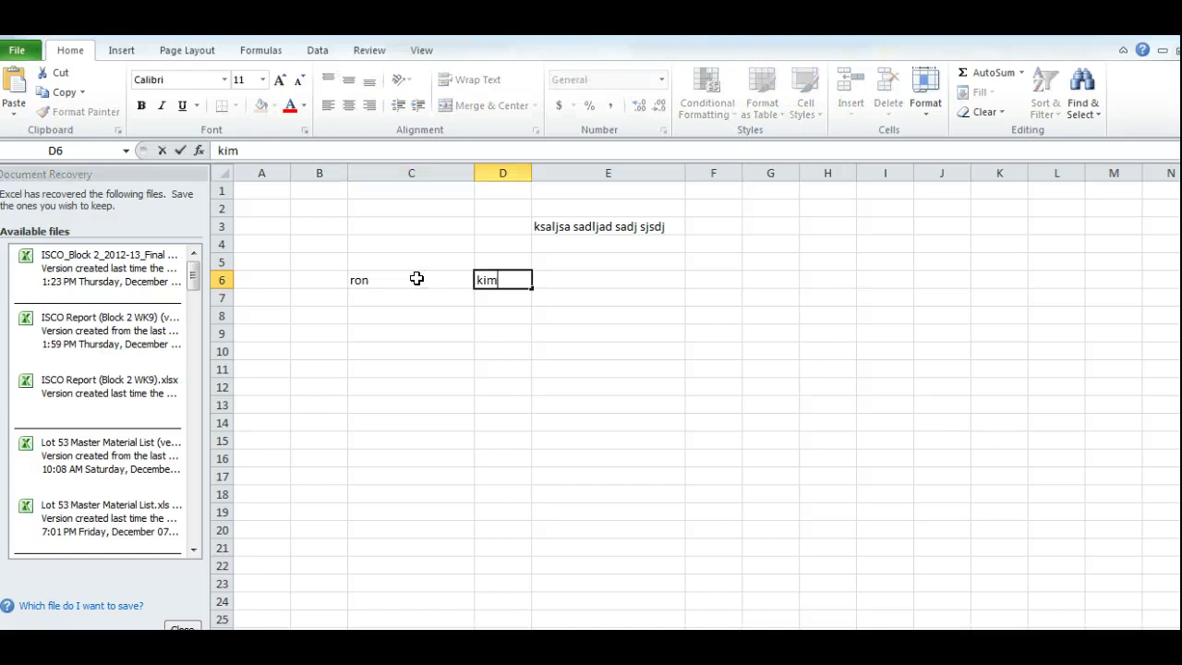
key("Tab")
type("ro")
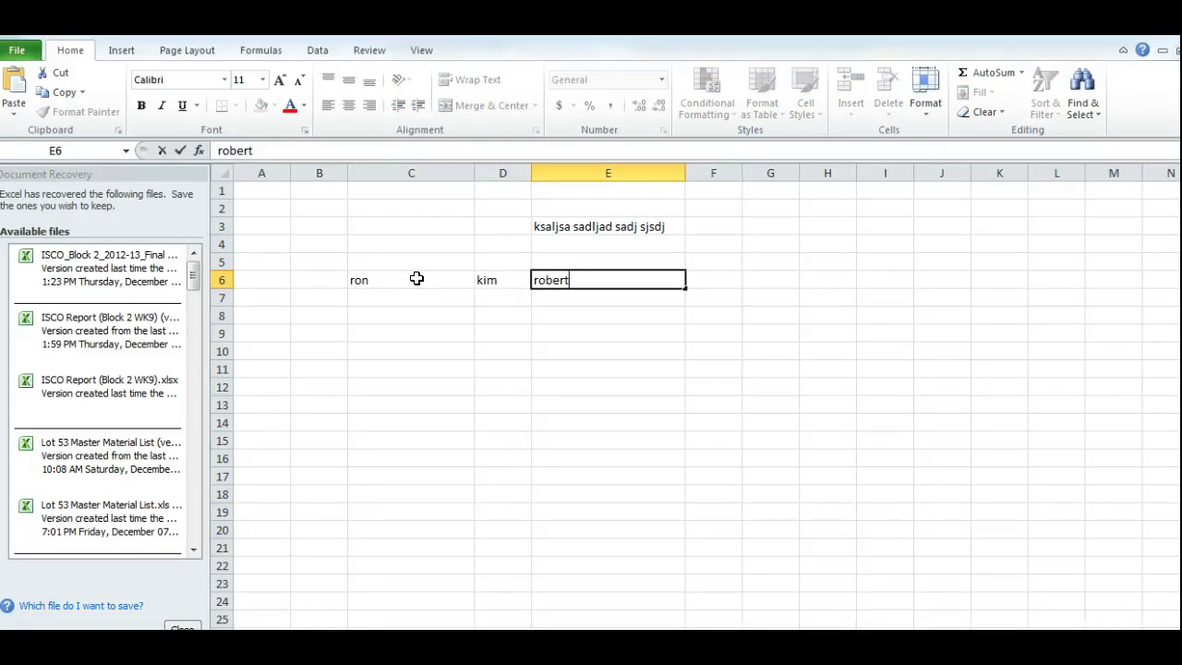
key("Return")
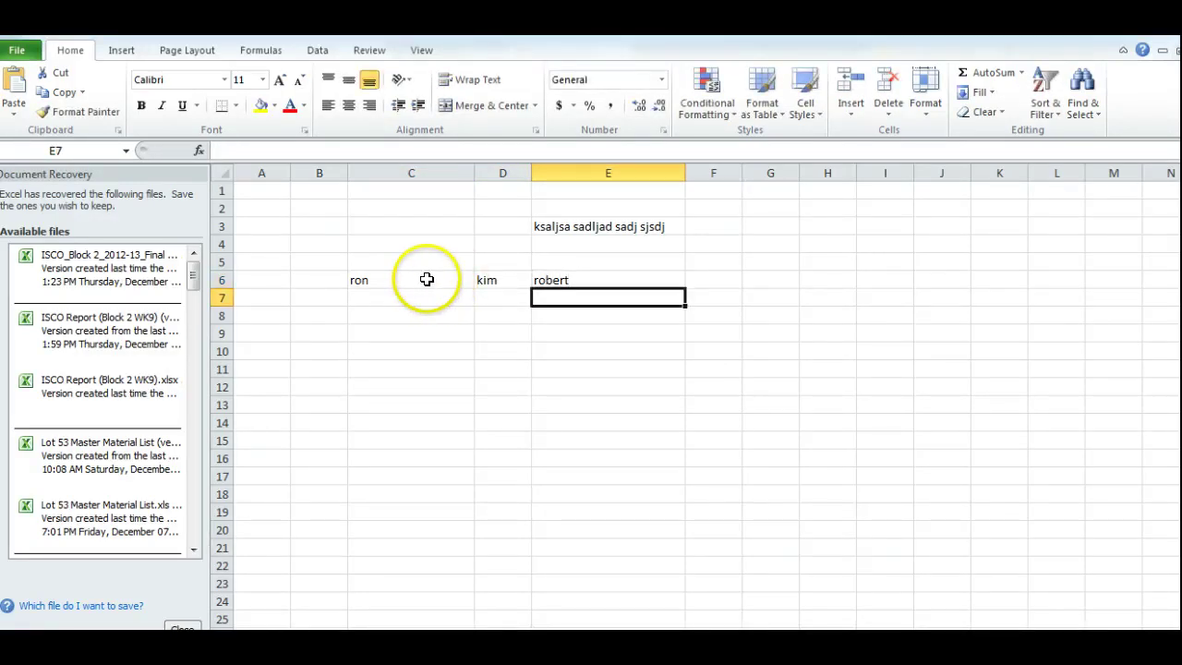
Select the three names in C6 through E6 and write their range notation c6:e6 in cell C8
left_click_drag(427, 279, 545, 278)
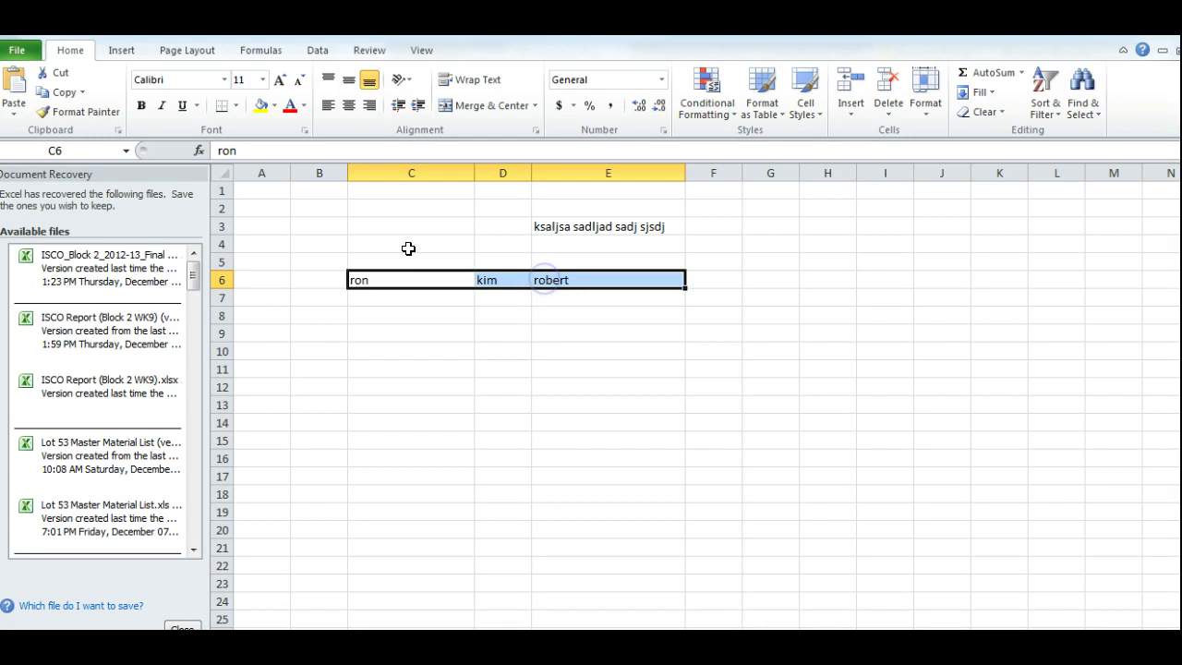
right_click(409, 288)
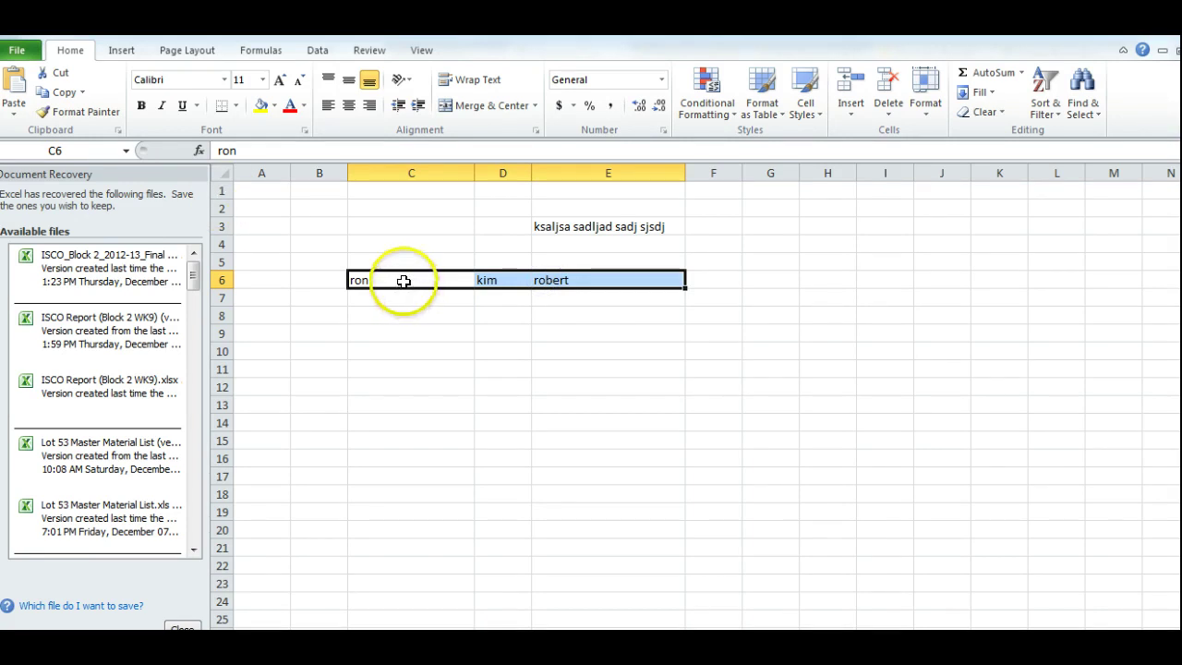
left_click(403, 282)
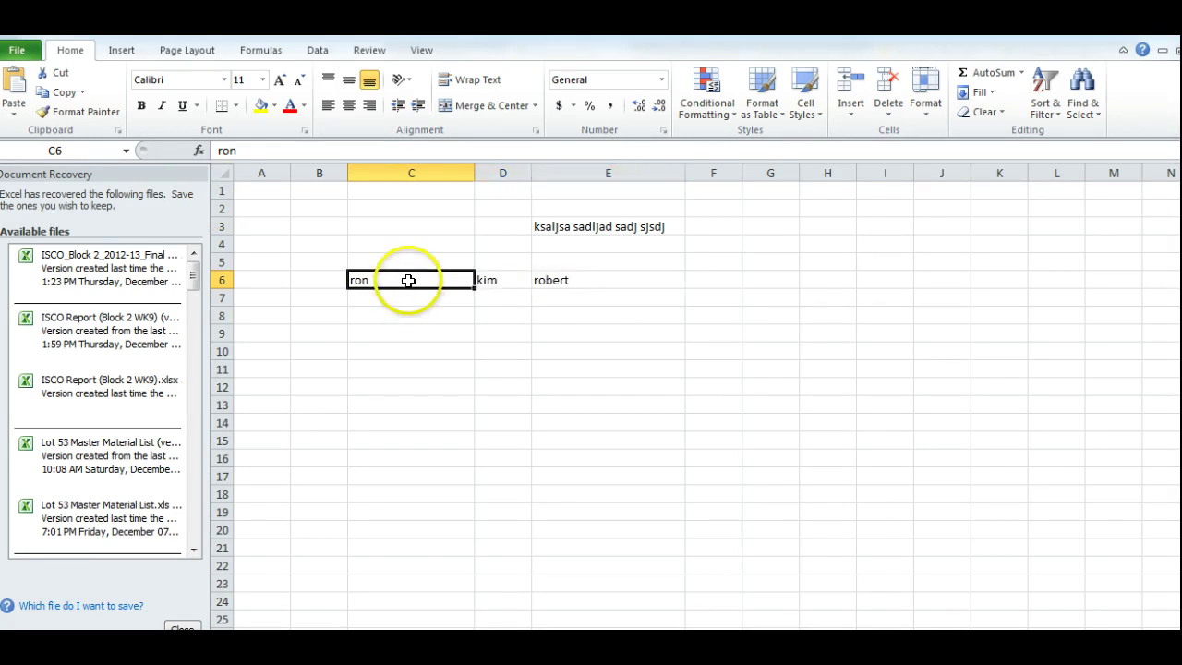
left_click(411, 318)
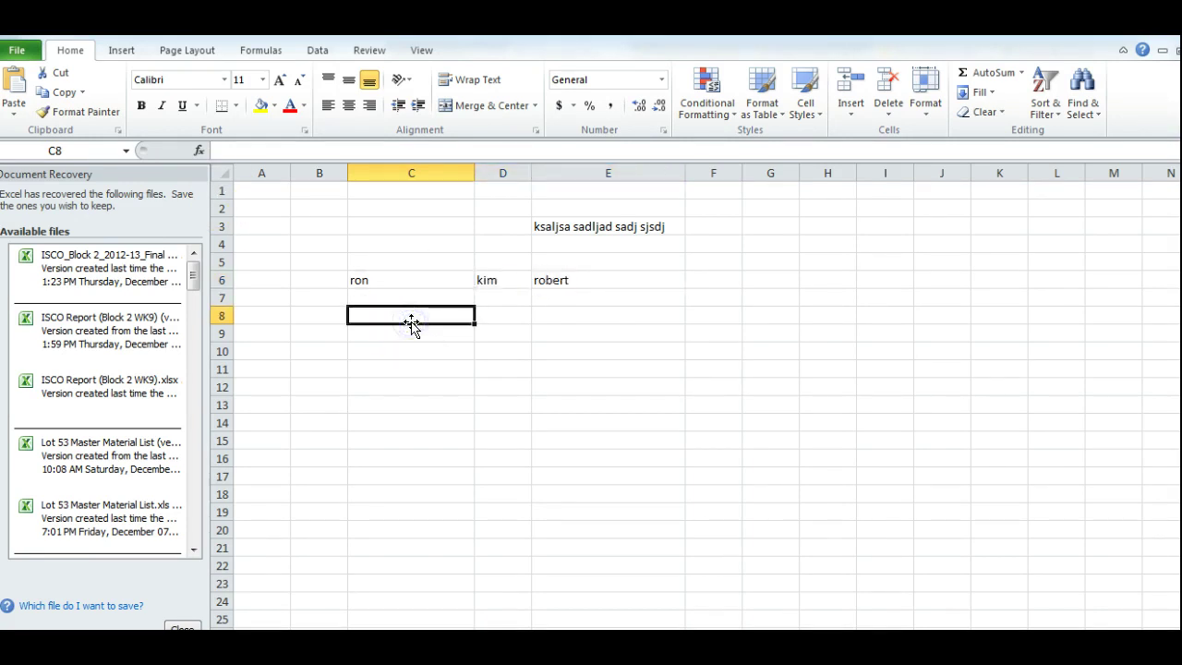
type("c6:e6")
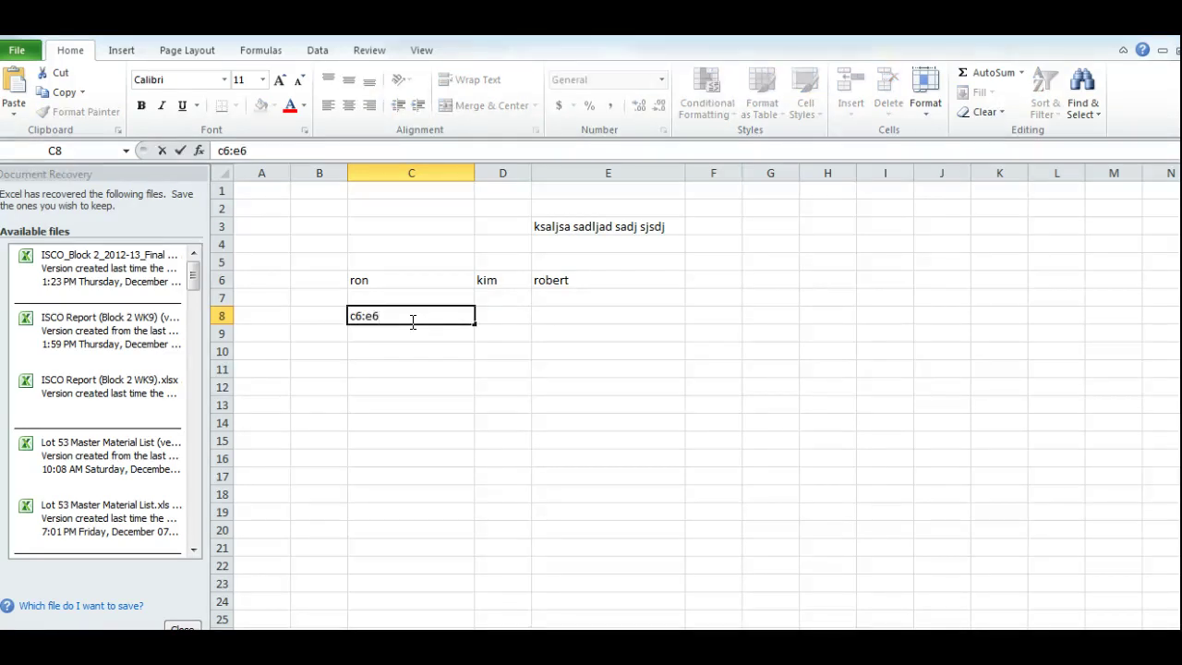
key("Return")
Compare the range notation in C8 with the selected names and with the range's first and last cells, C6 and E6
left_click(392, 314)
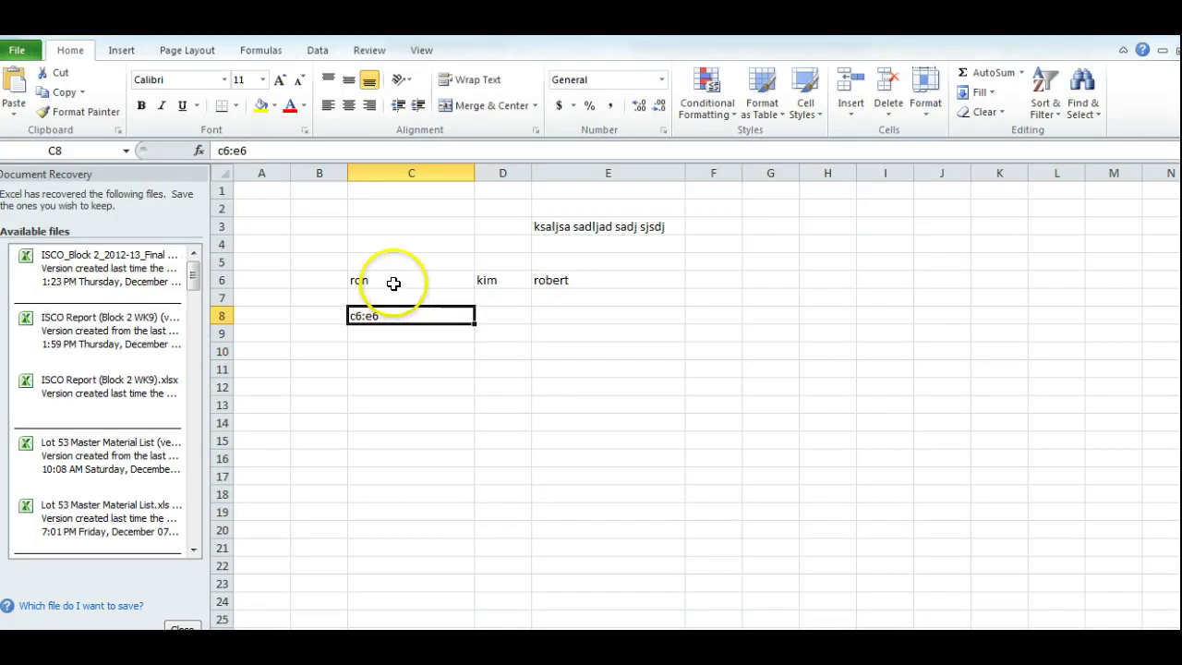
left_click_drag(393, 283, 544, 283)
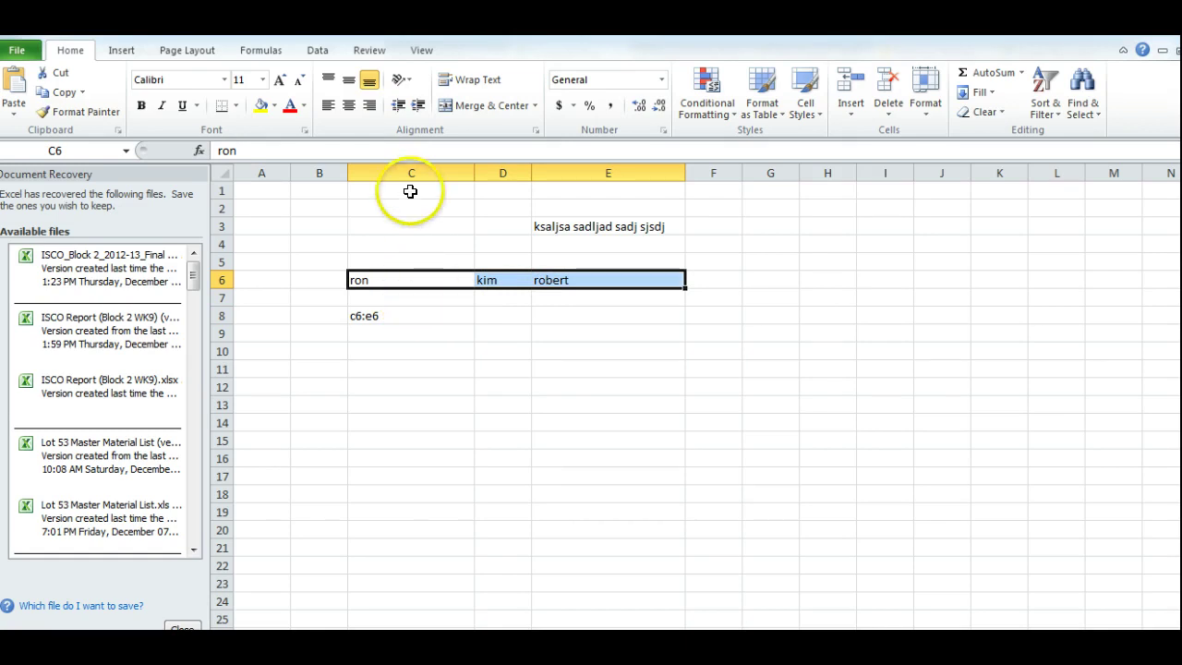
left_click(395, 277)
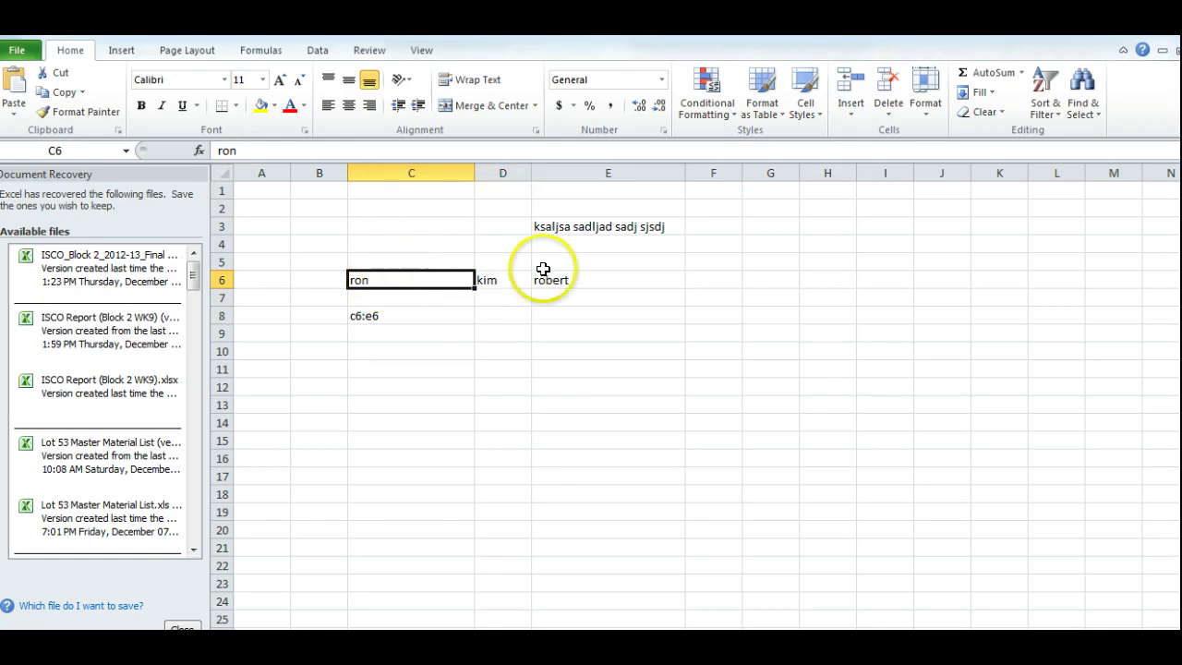
left_click(570, 279)
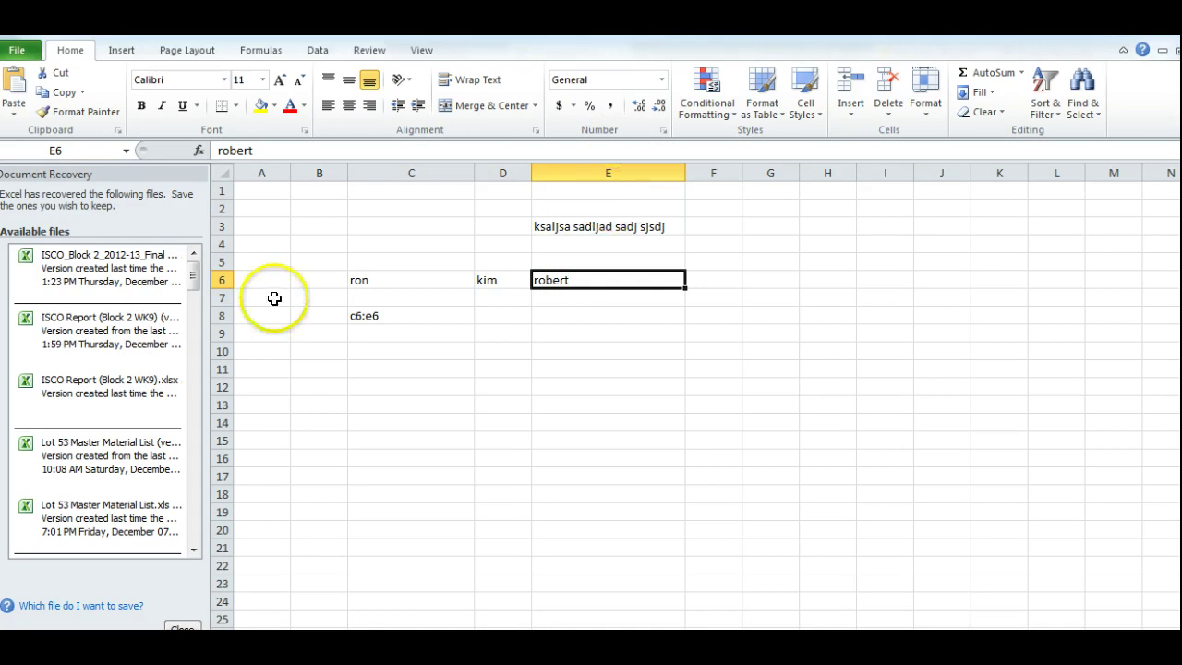
left_click(391, 316)
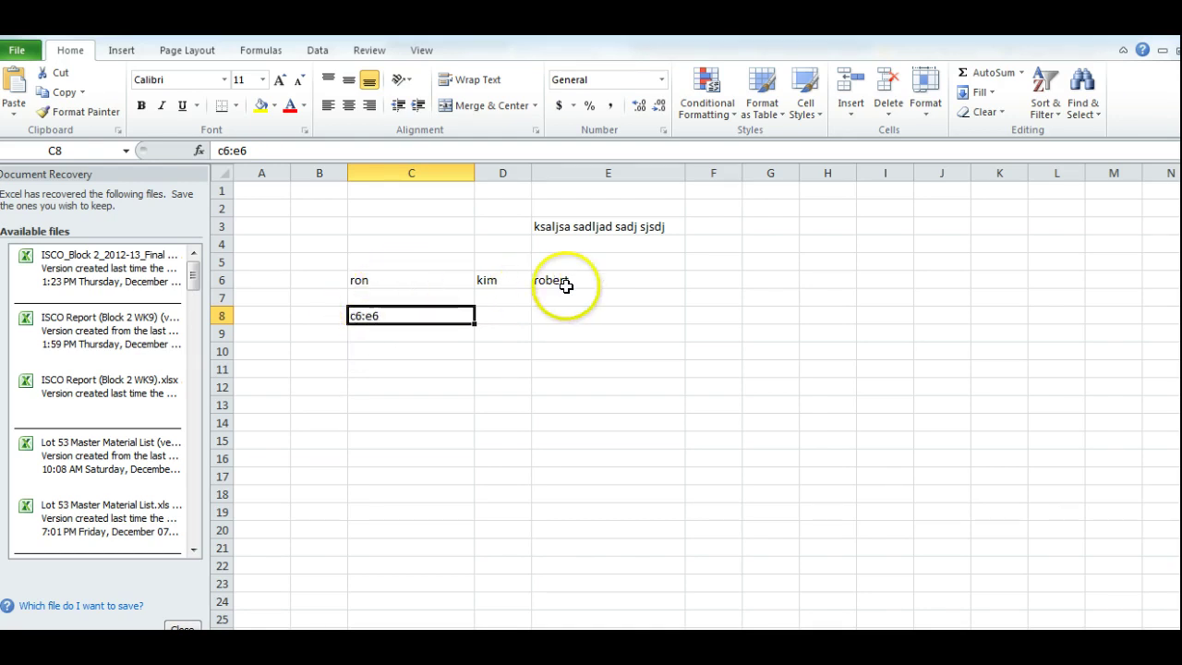
Add a fourth sample first name in F6 and change the range notation in C8 to c6:f6
left_click(690, 279)
type("matt")
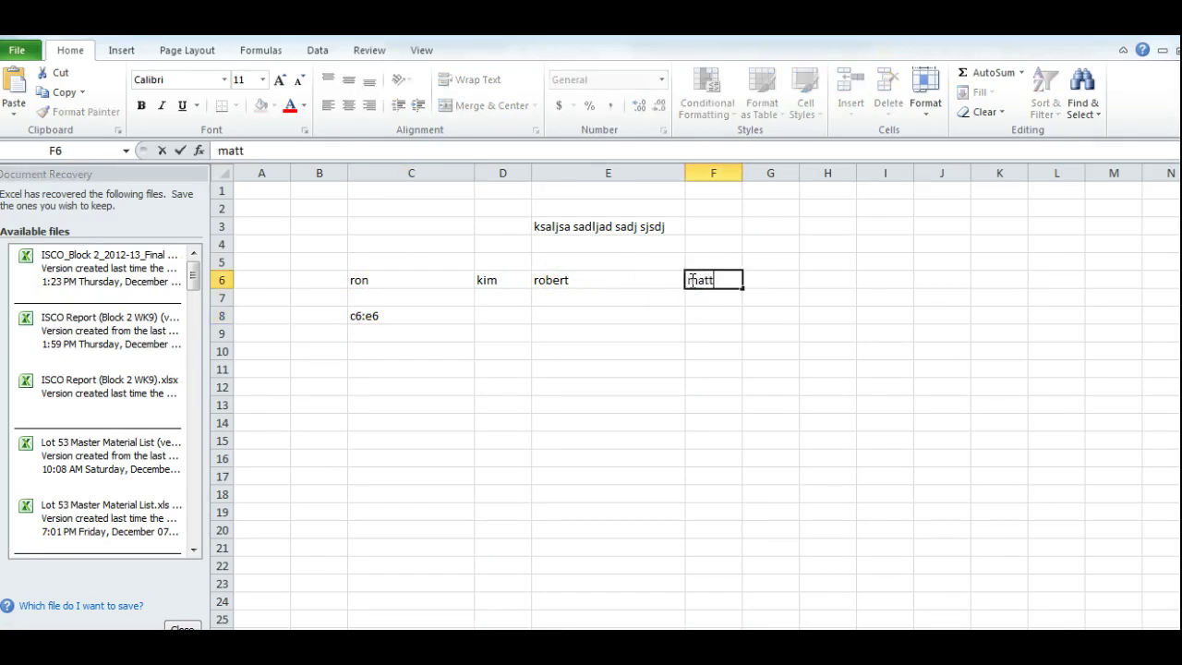
key("Tab")
left_click_drag(439, 279, 731, 281)
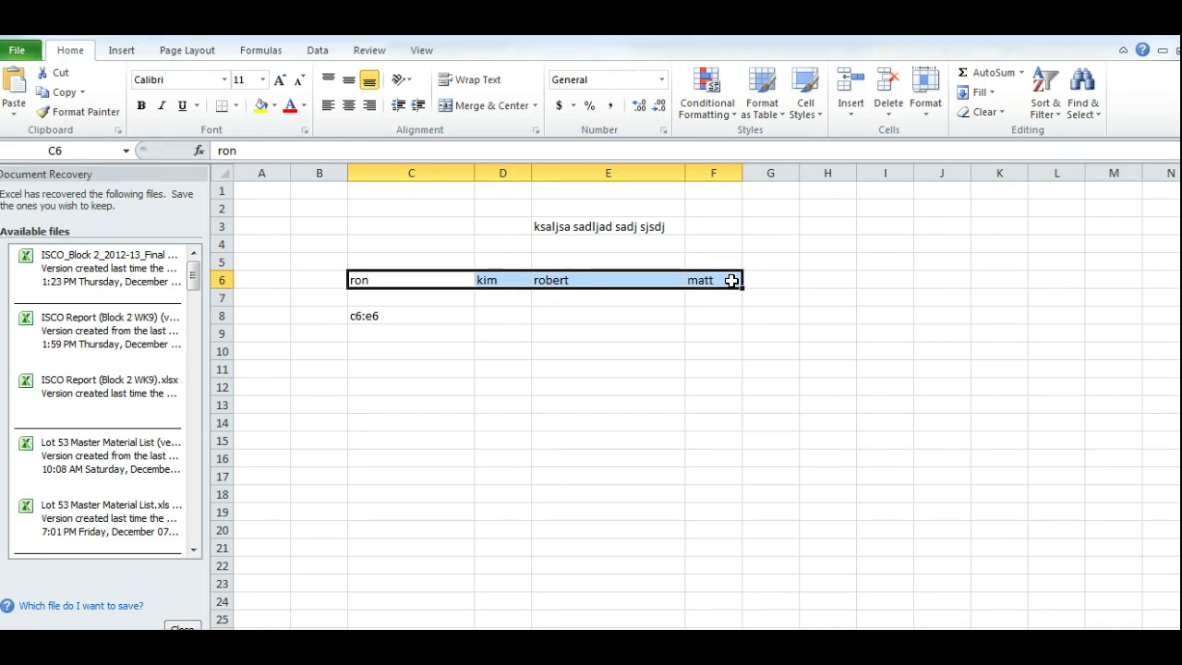
left_click(392, 318)
left_click(238, 150)
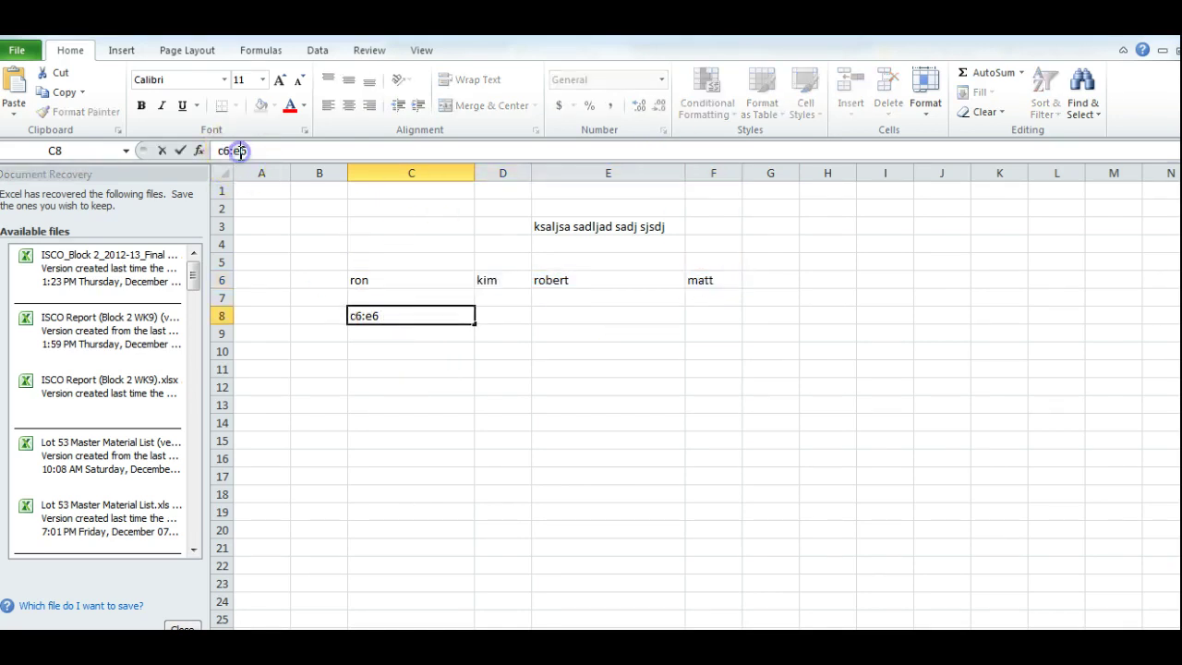
key("Return")
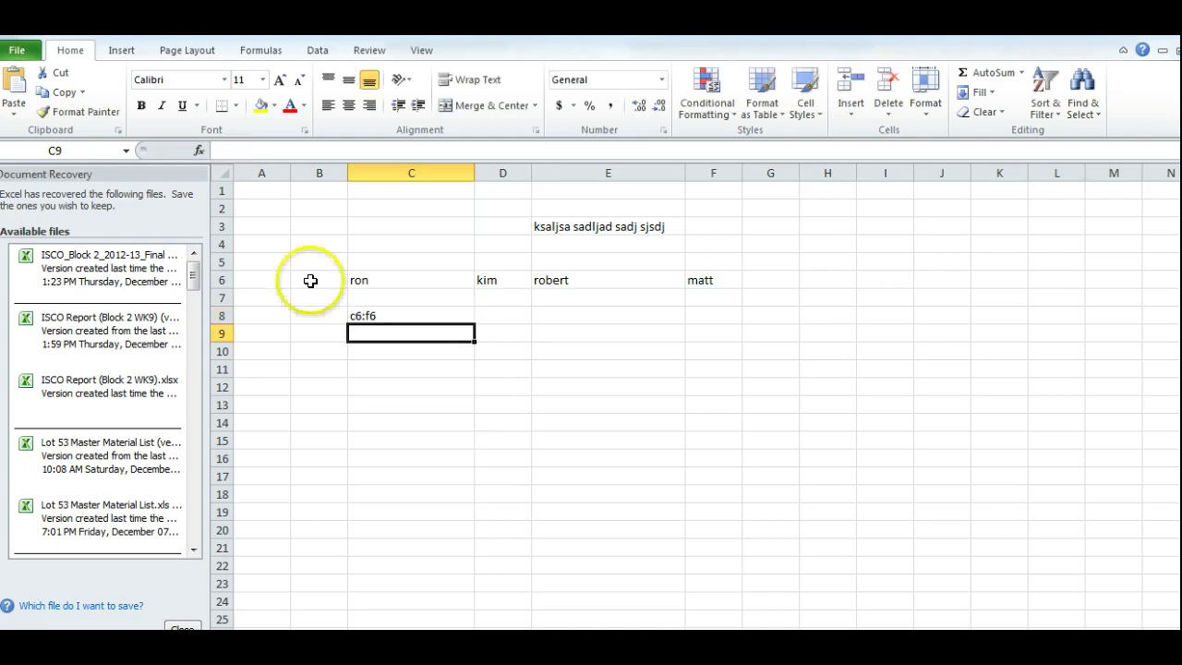
Apply bold to all four names in the range C6 to F6
left_click(423, 314)
left_click_drag(422, 280, 693, 281)
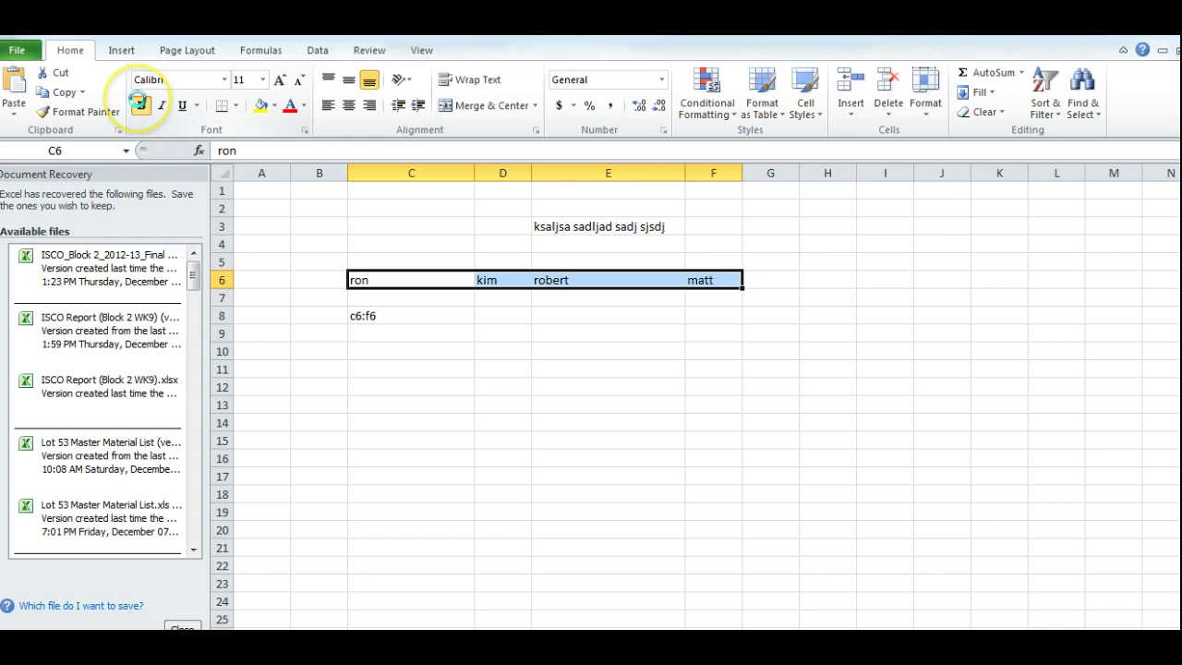
left_click(140, 105)
left_click(482, 370)
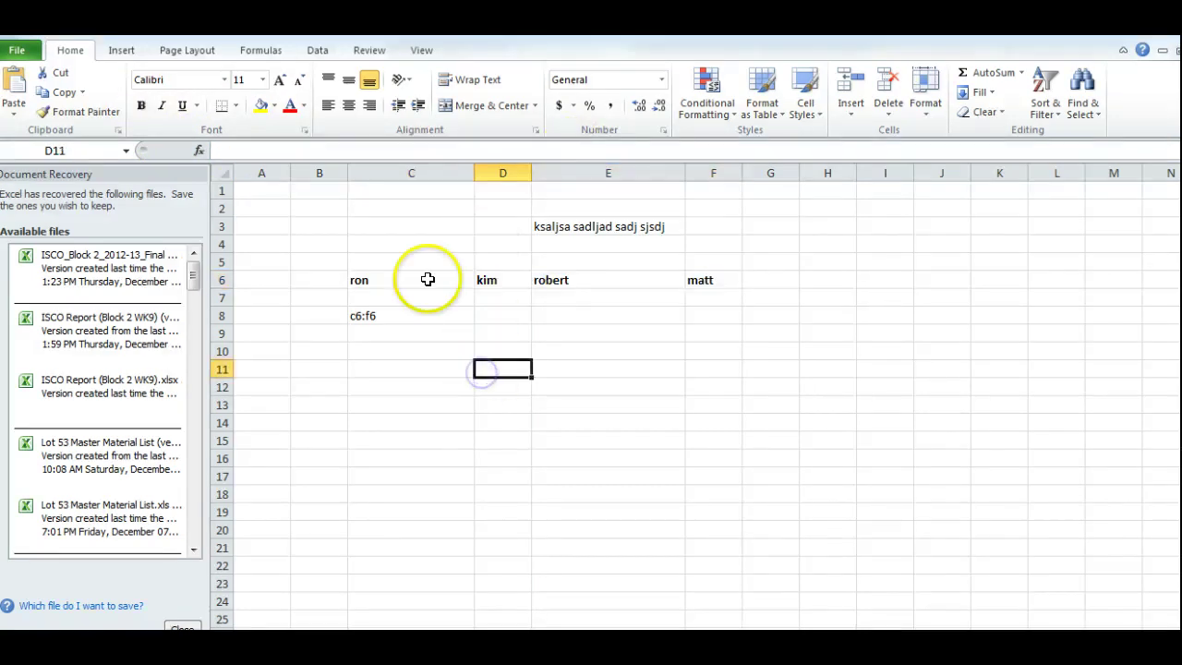
Set the font color of the names in C6 to F6 to a blue theme color
left_click_drag(404, 280, 693, 281)
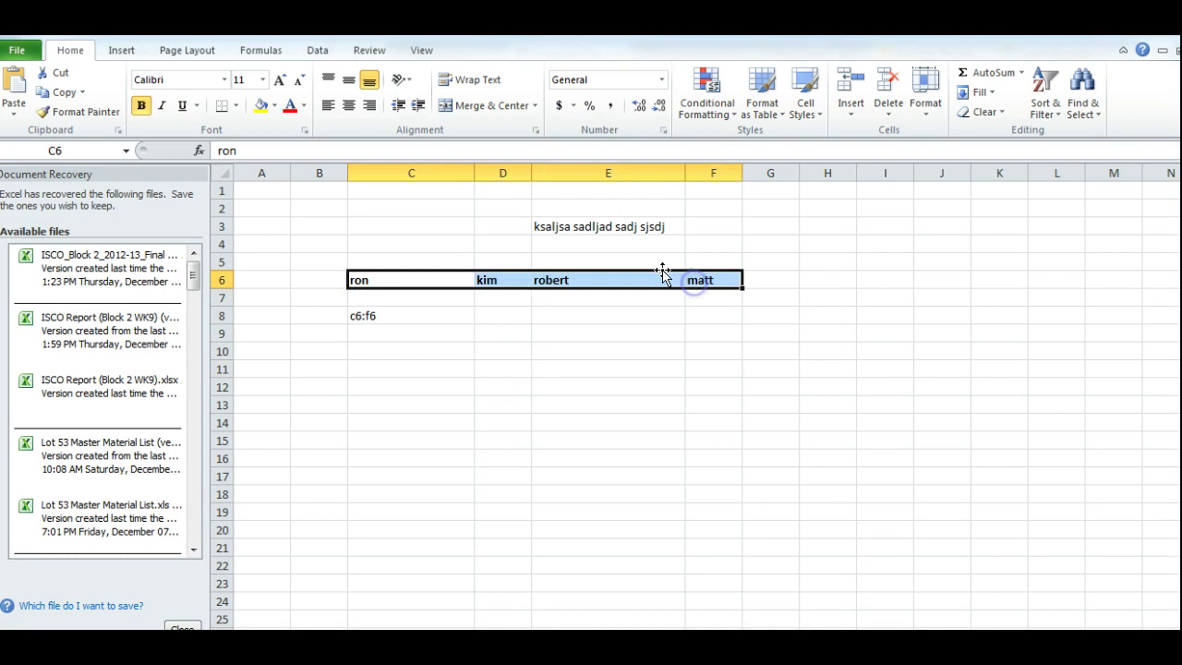
left_click(303, 107)
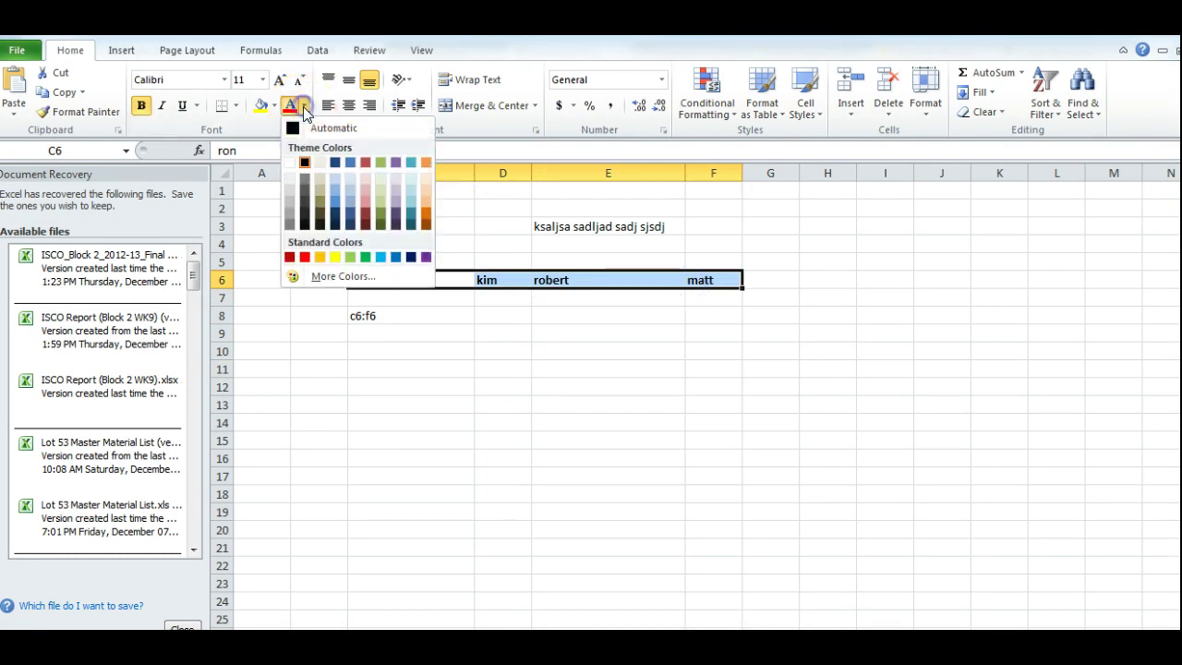
left_click(350, 218)
left_click(489, 332)
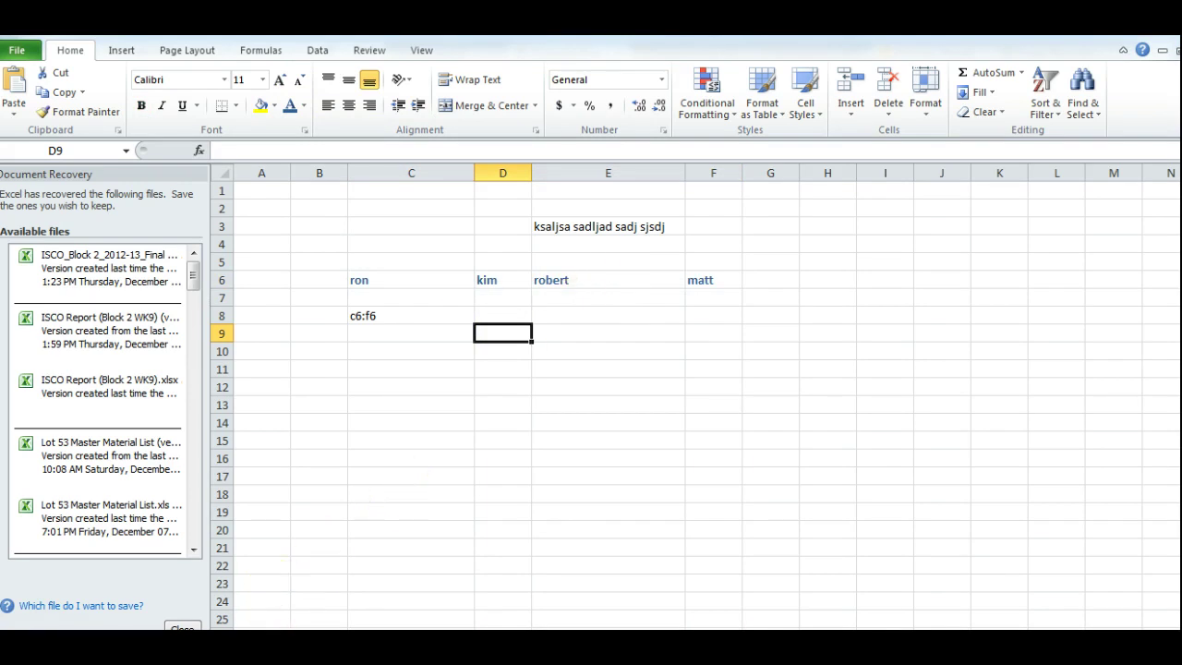
Switch back to the course page in the browser and go to page 7 of Section 5 to review the background fill color tutorial and its video
left_click(611, 613)
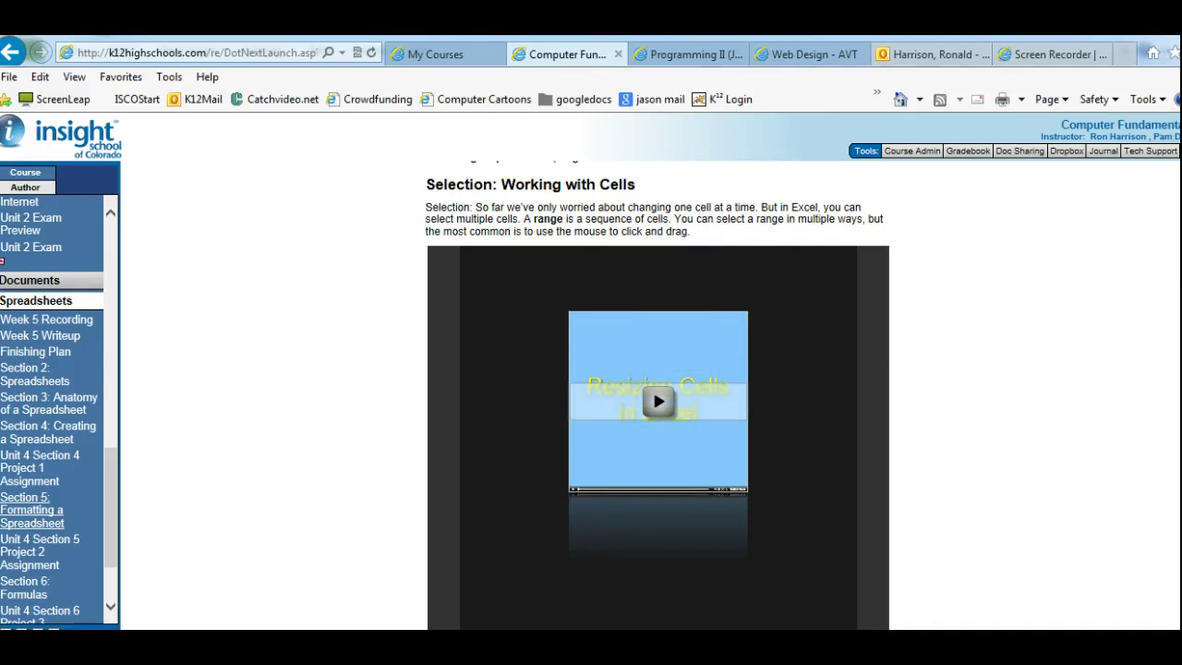
scroll(1154, 443, "down", 1)
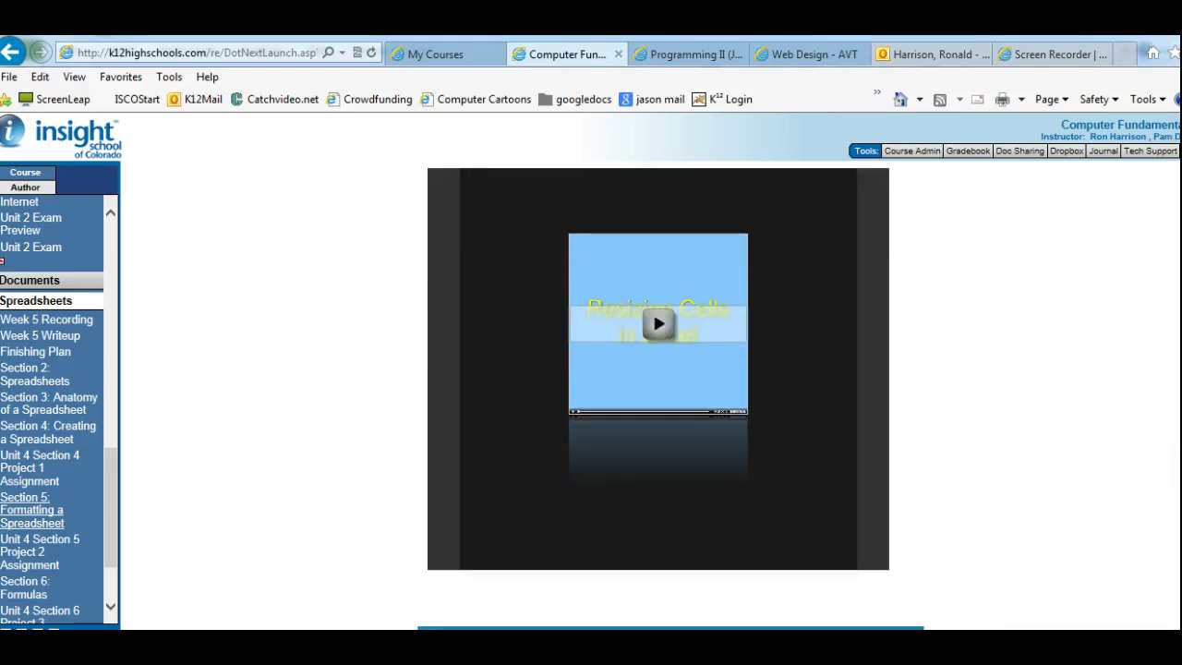
left_click(1026, 313)
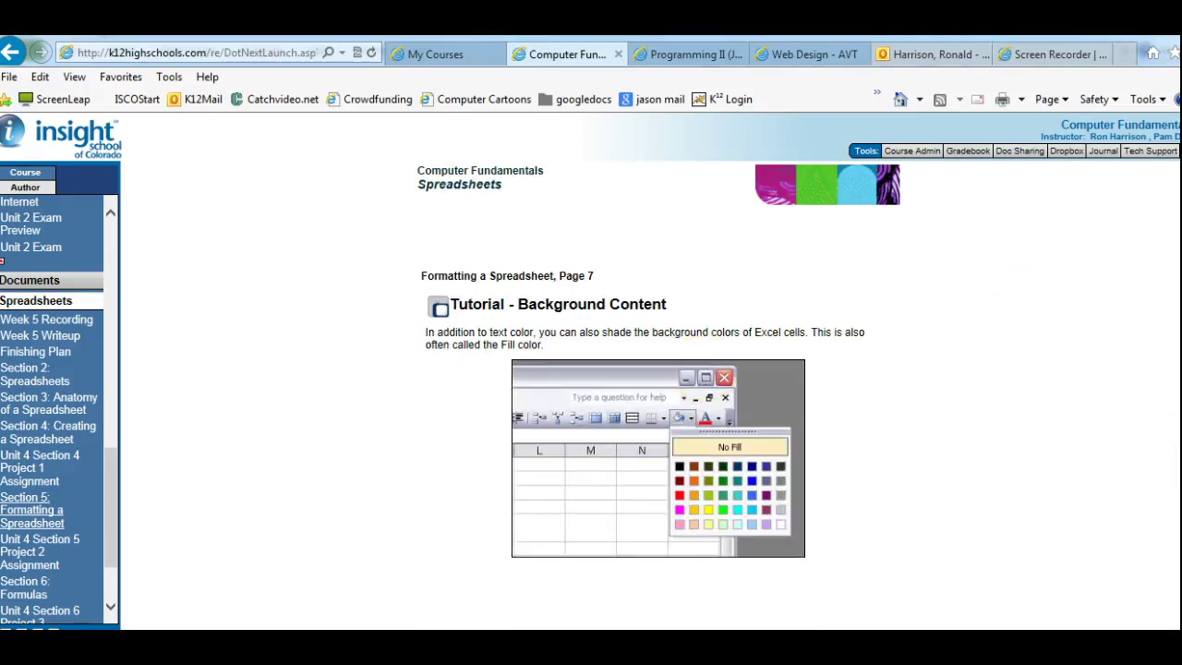
scroll(657, 415, "down", 1)
scroll(652, 554, "down", 2)
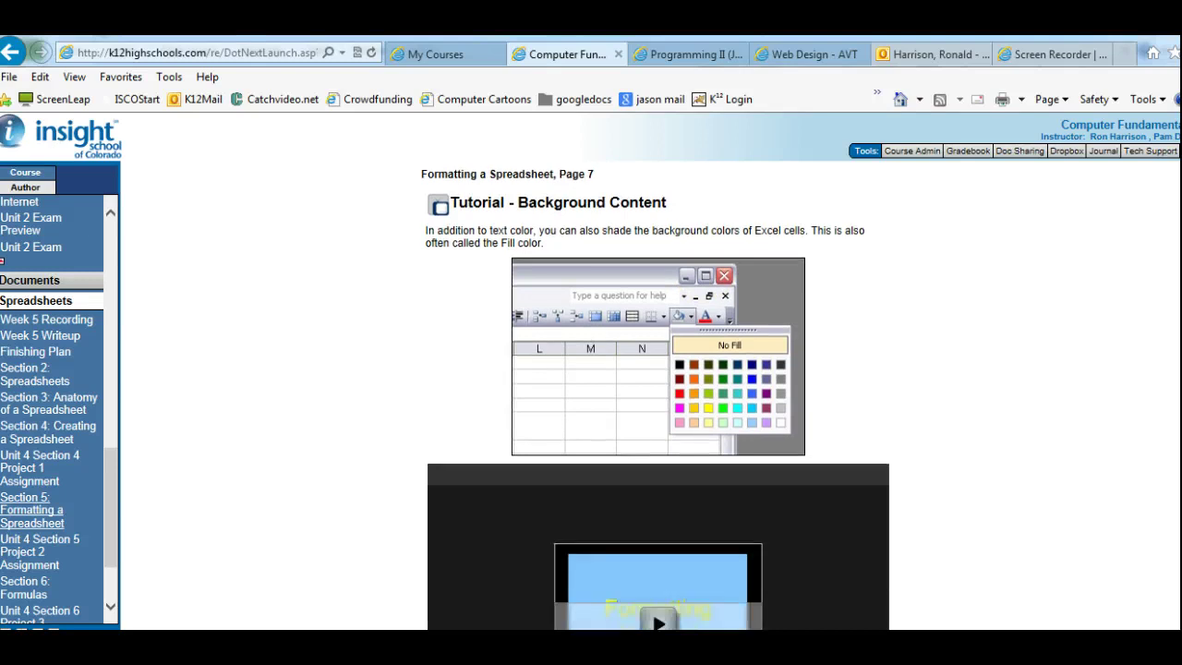
scroll(657, 416, "down", 1)
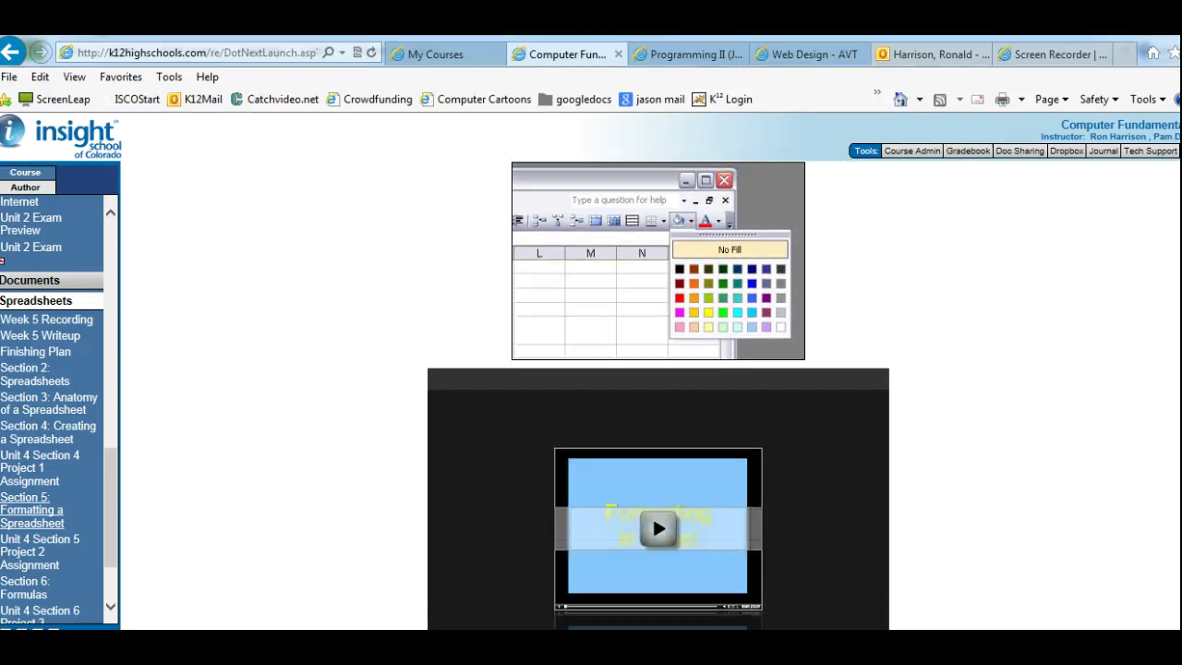
scroll(658, 415, "down", 1)
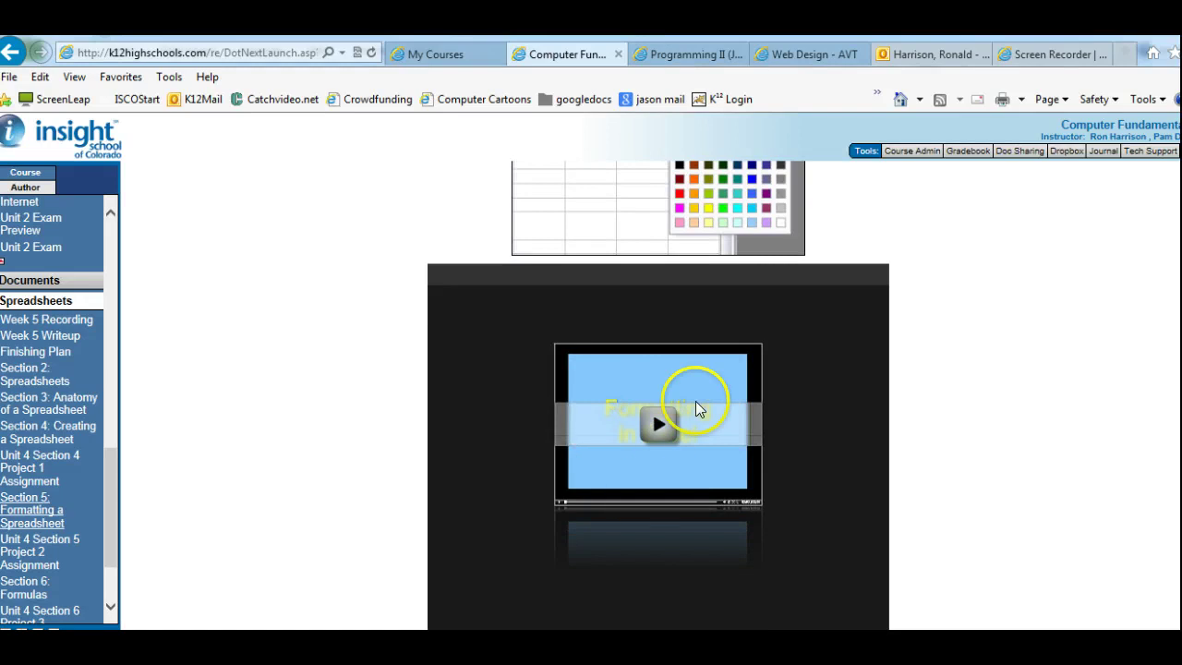
scroll(657, 369, "down", 1)
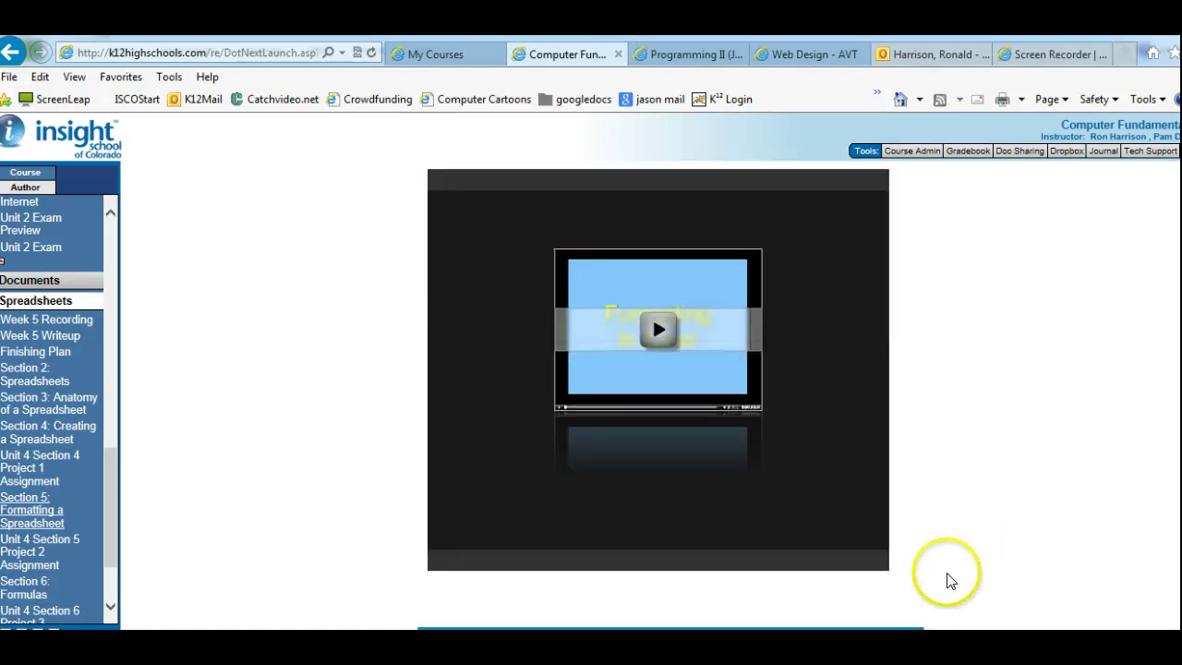
Go to page 8 of Section 5 and review the Format Menu text and the Format Cells example image
left_click(652, 316)
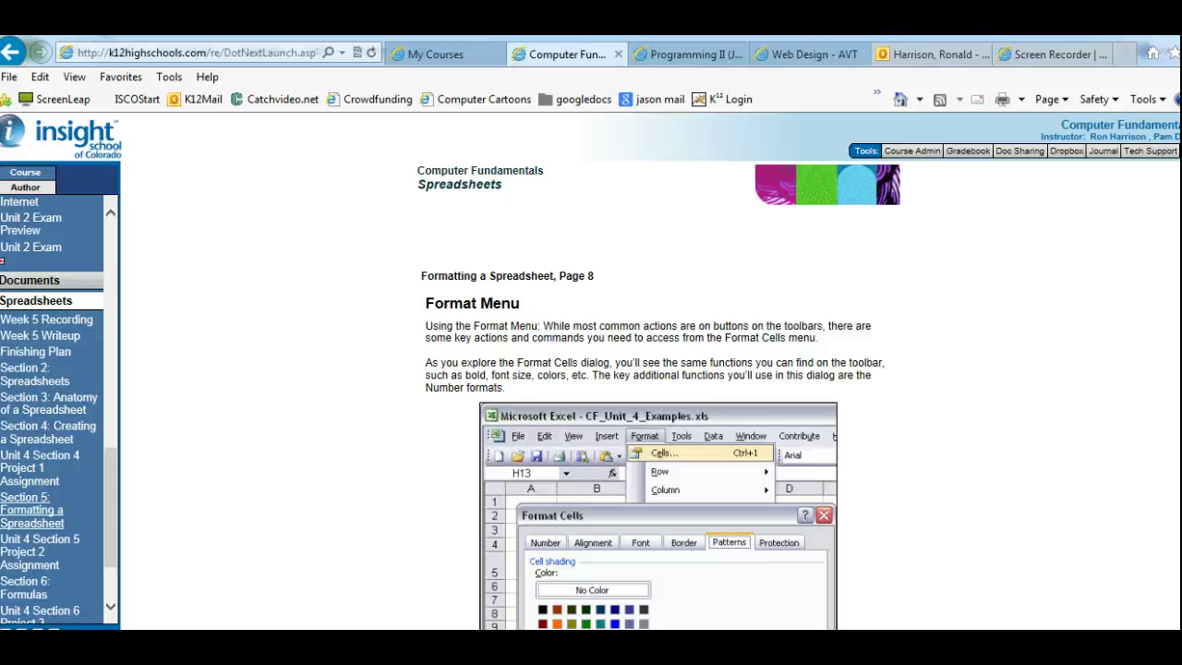
scroll(657, 397, "down", 2)
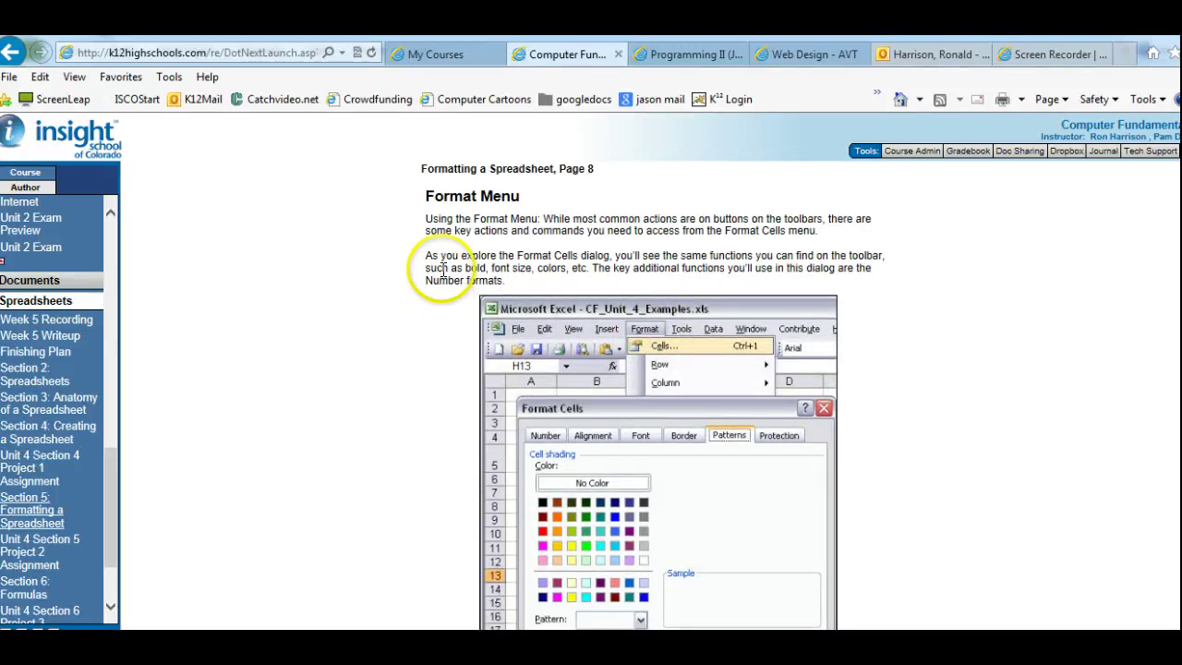
left_click_drag(680, 256, 883, 256)
left_click_drag(720, 257, 745, 269)
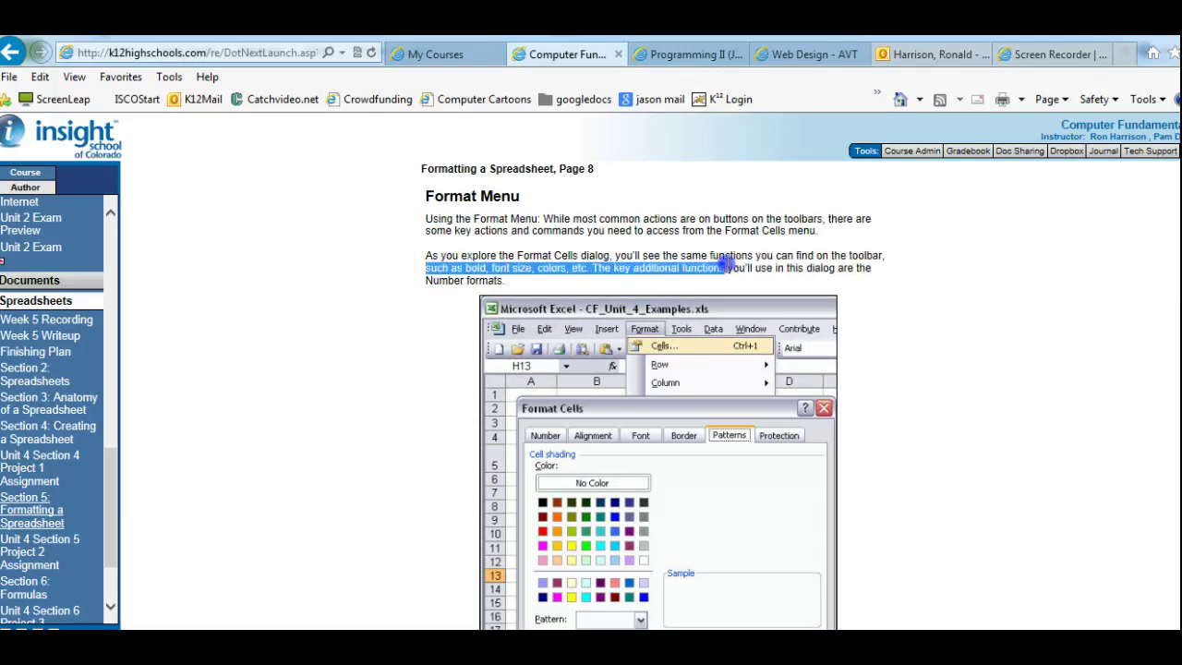
left_click(867, 243)
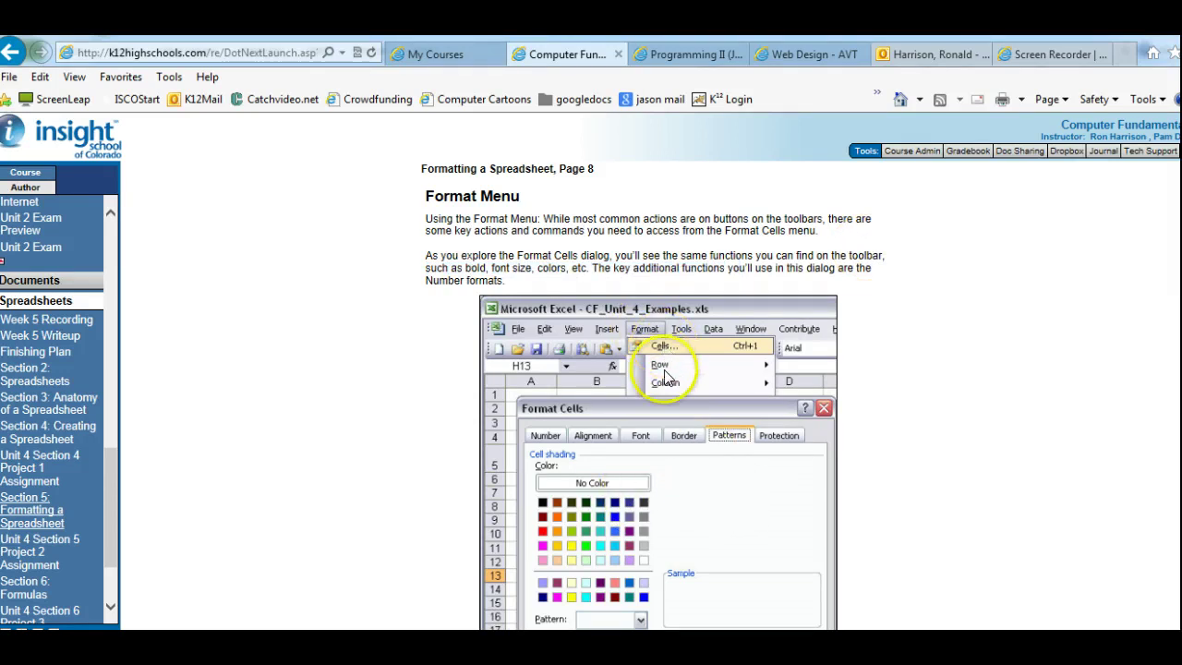
scroll(1076, 575, "down", 3)
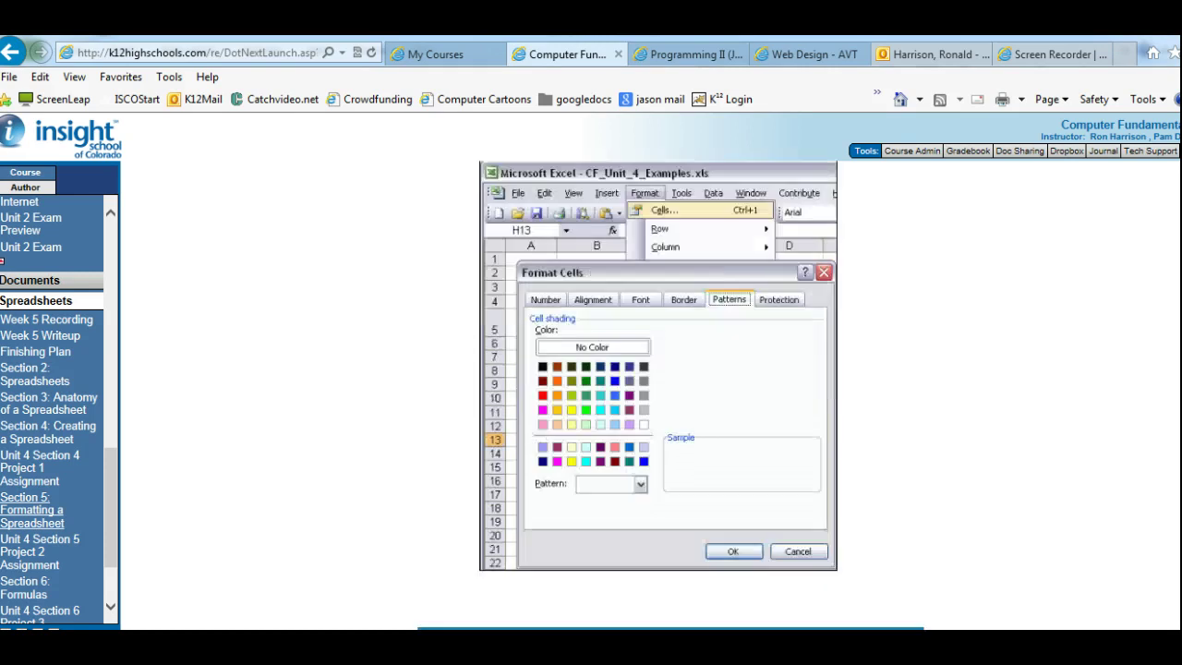
Continue through pages 9 and 10 of Section 5, reviewing the Numbers Tab tutorial and the Grids and Borders explanation
left_click(864, 585)
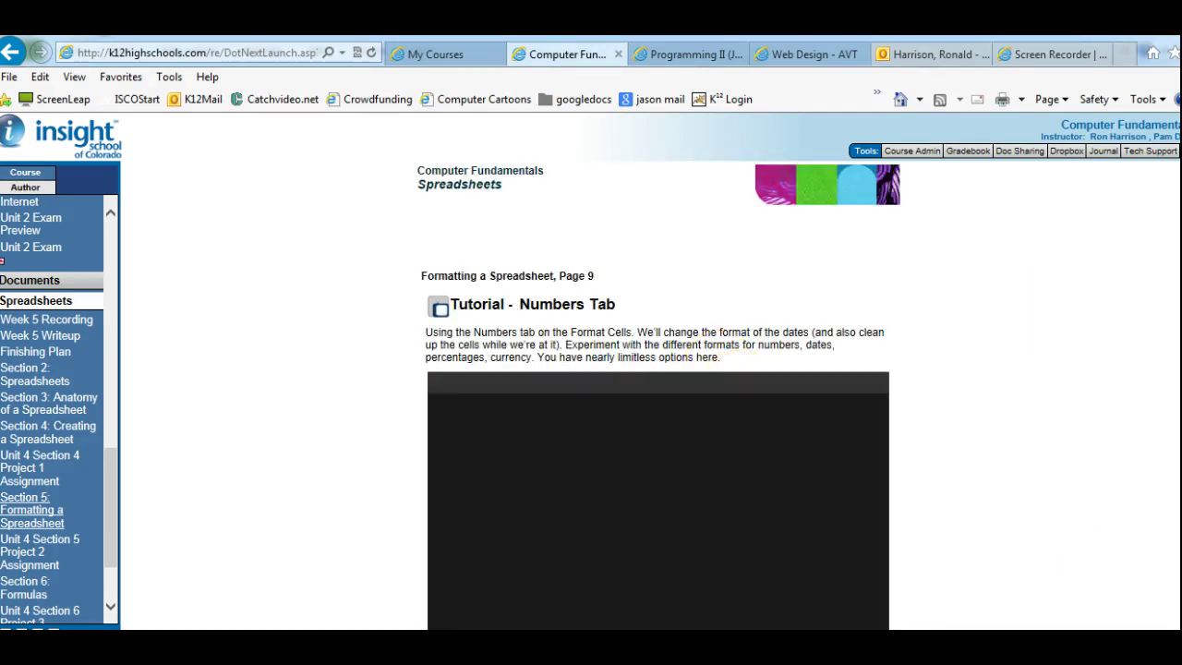
scroll(655, 397, "down", 2)
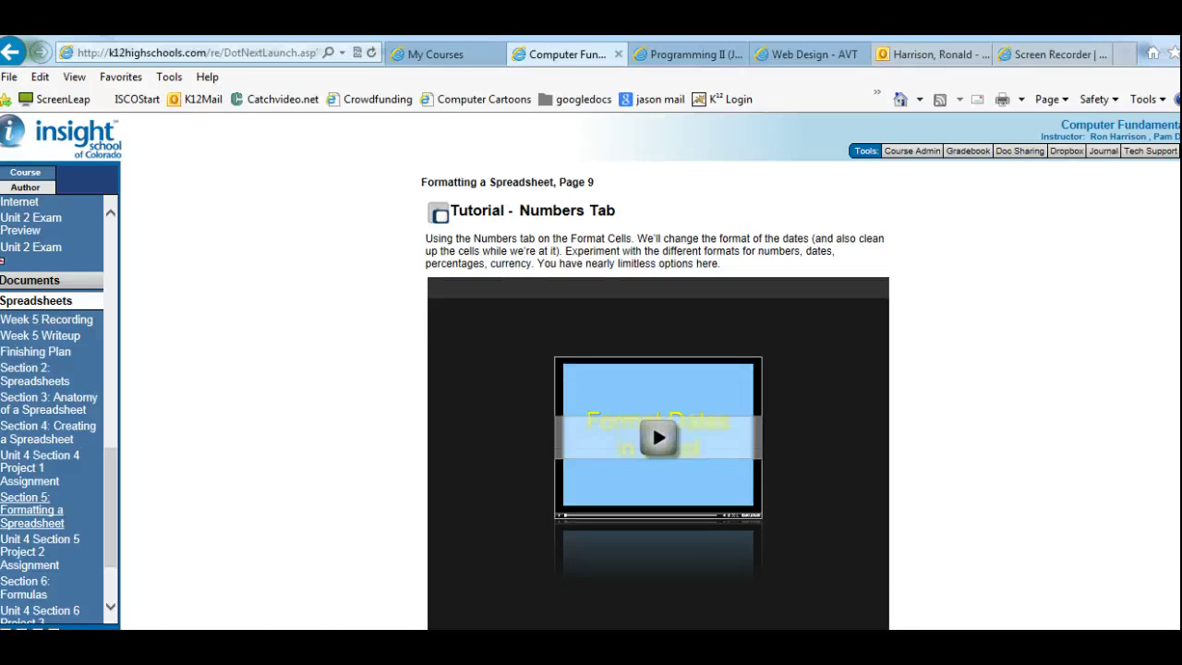
scroll(651, 424, "down", 1)
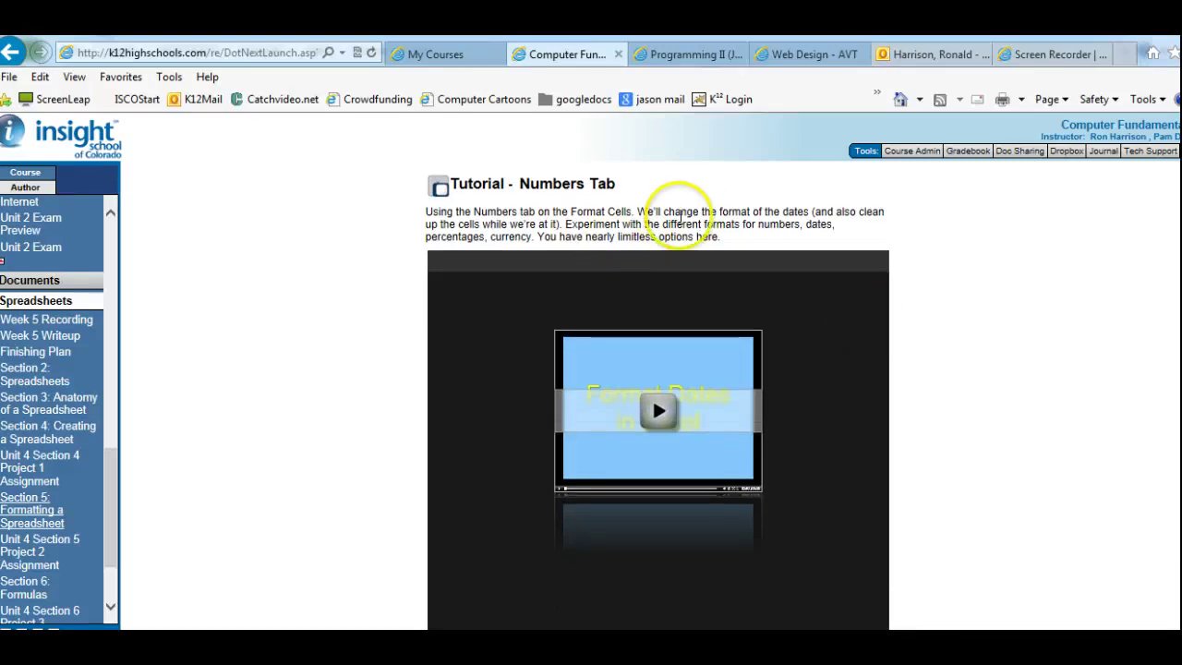
left_click_drag(681, 216, 676, 225)
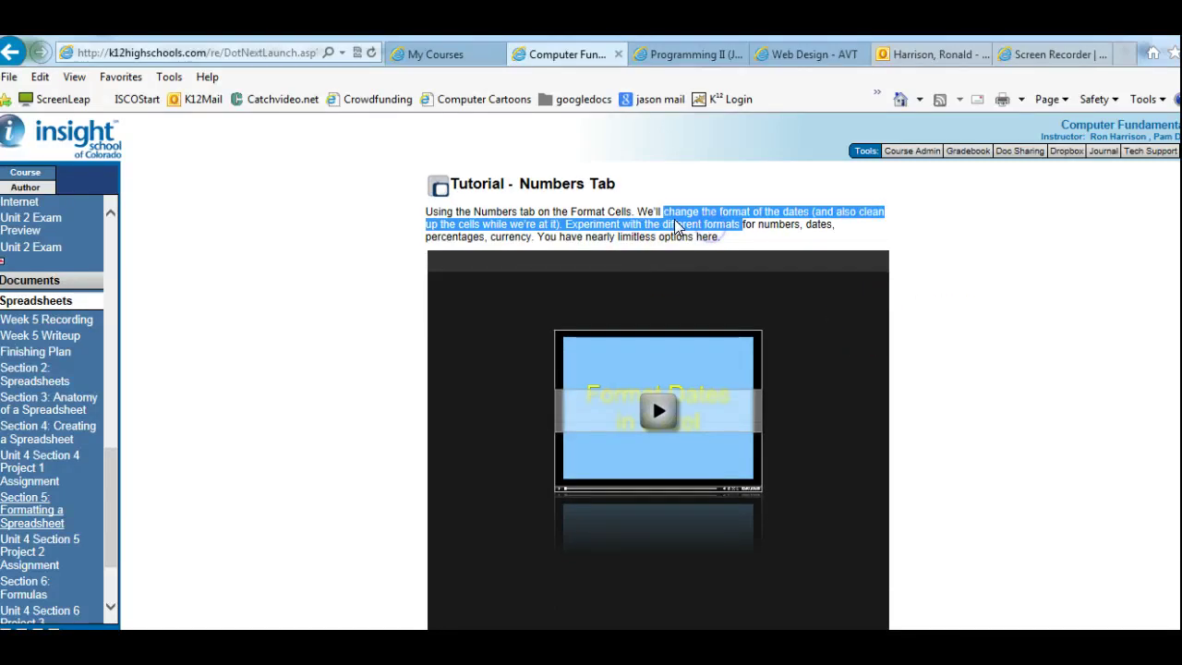
left_click(676, 225)
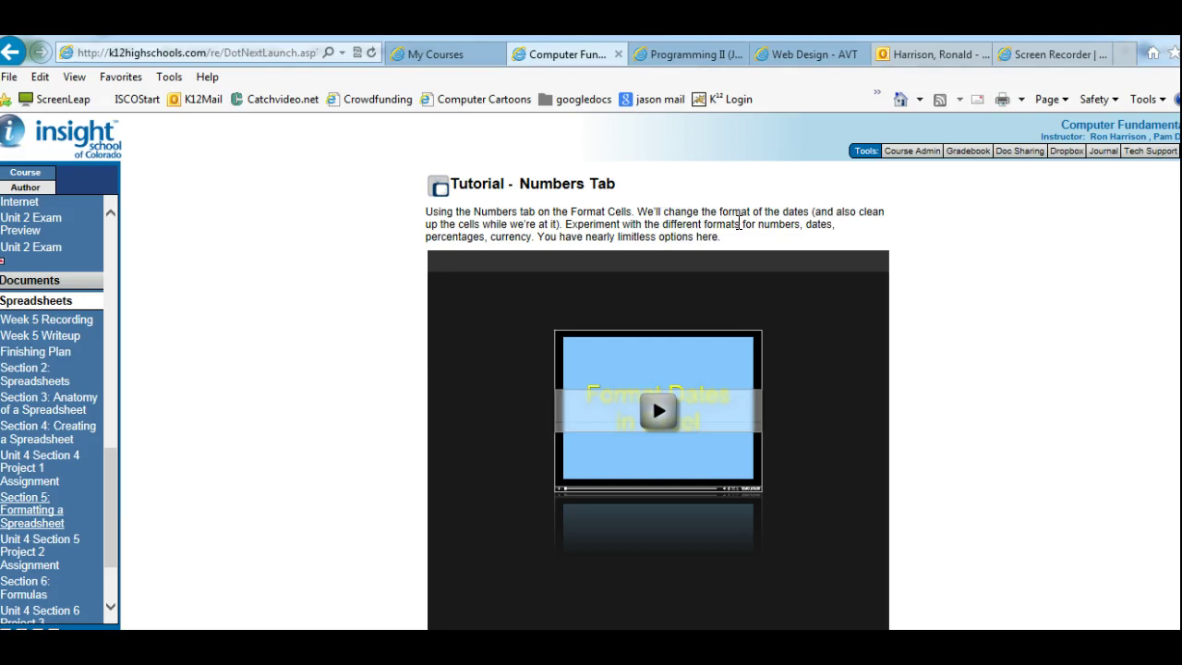
left_click_drag(483, 237, 533, 237)
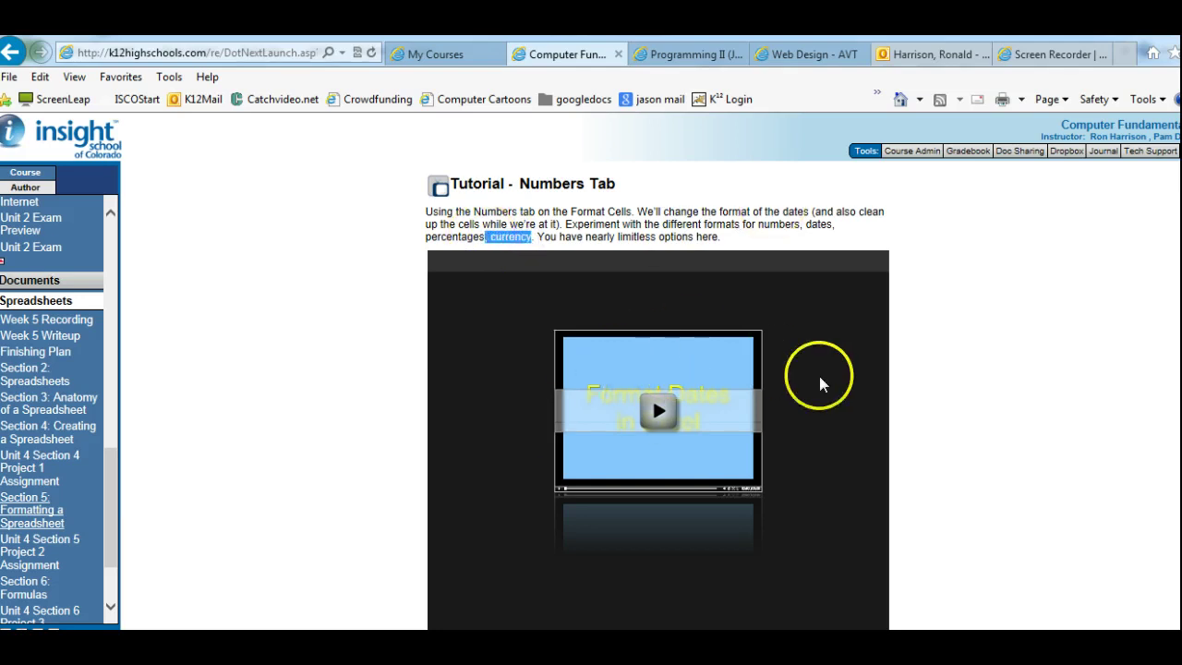
scroll(822, 384, "down", 1)
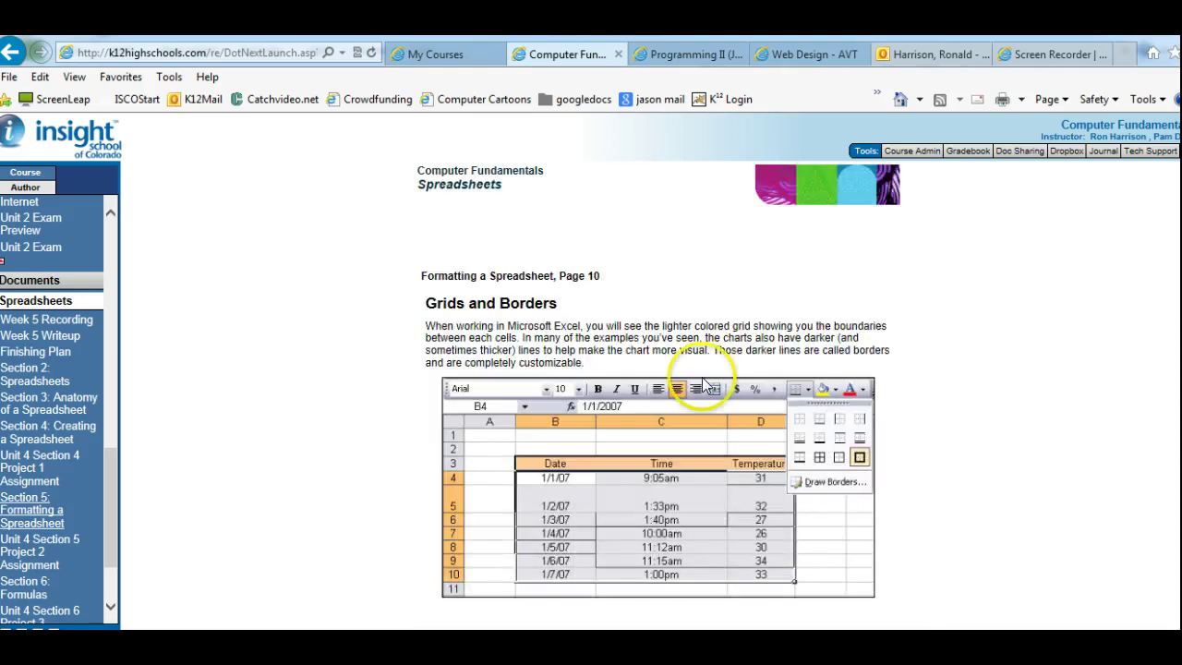
scroll(1015, 336, "down", 1)
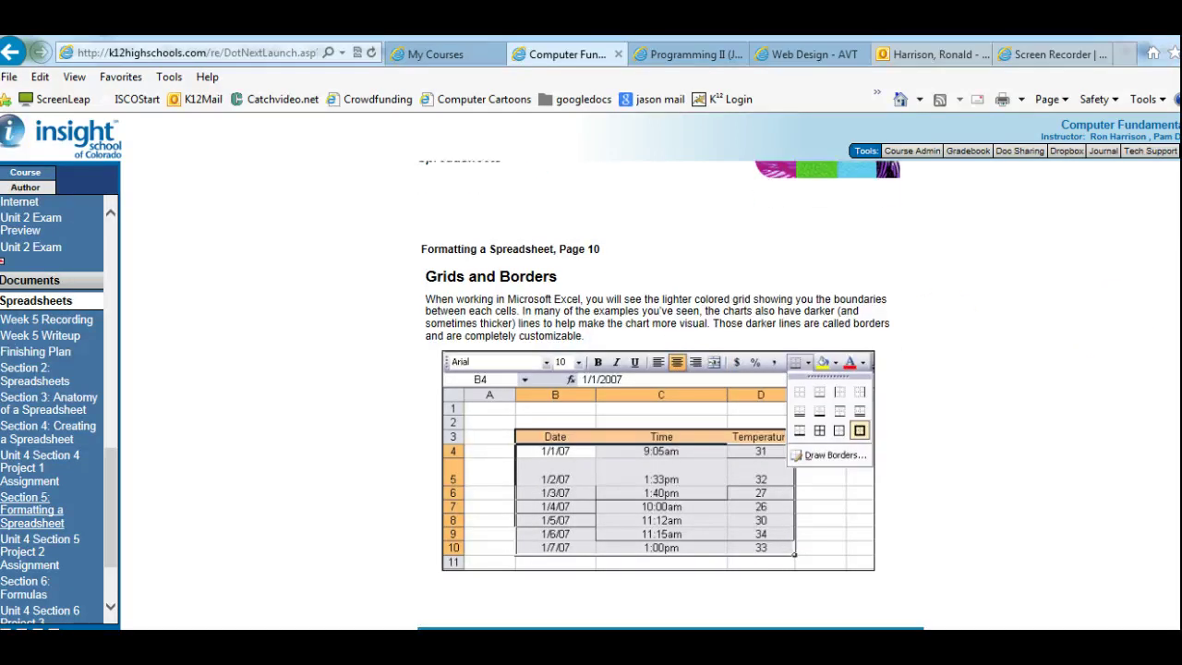
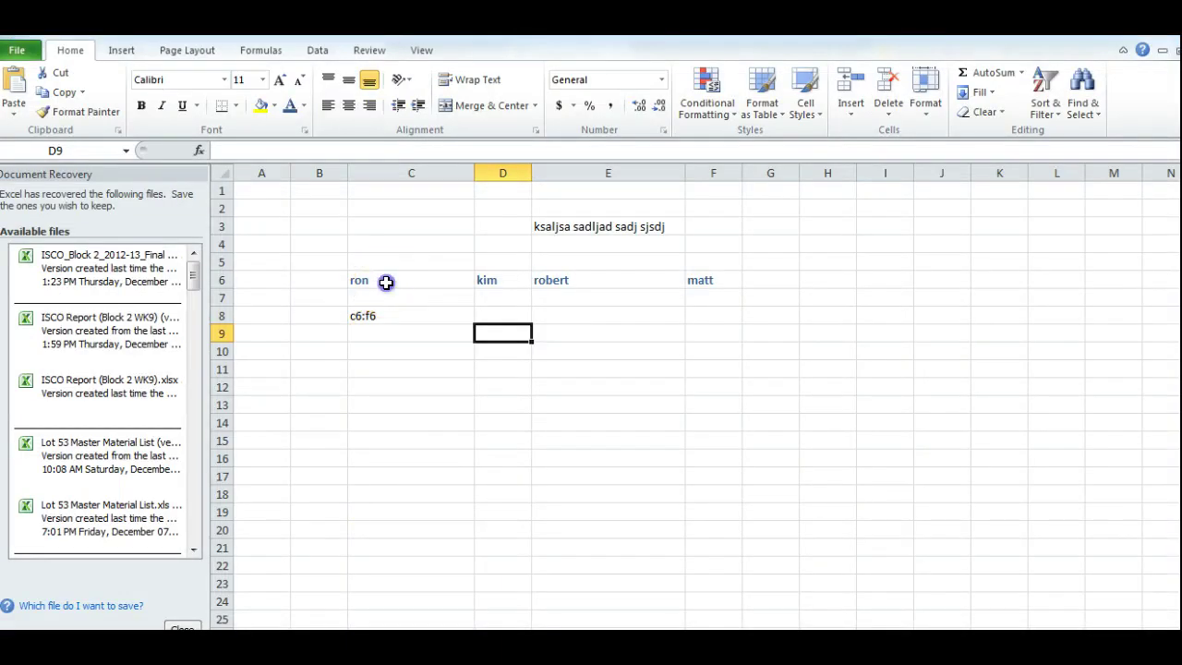
Switch to Excel, open the Format Cells border settings for C6 to F6, and choose a thick dash-dot line style
left_click_drag(385, 282, 731, 279)
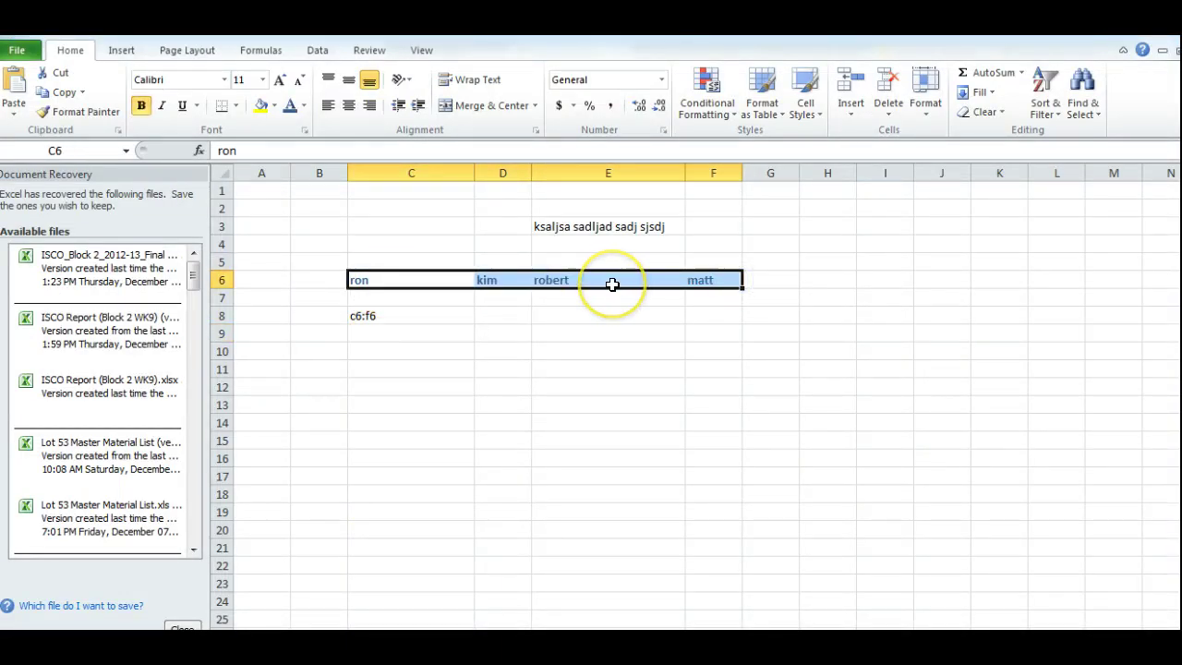
right_click(612, 284)
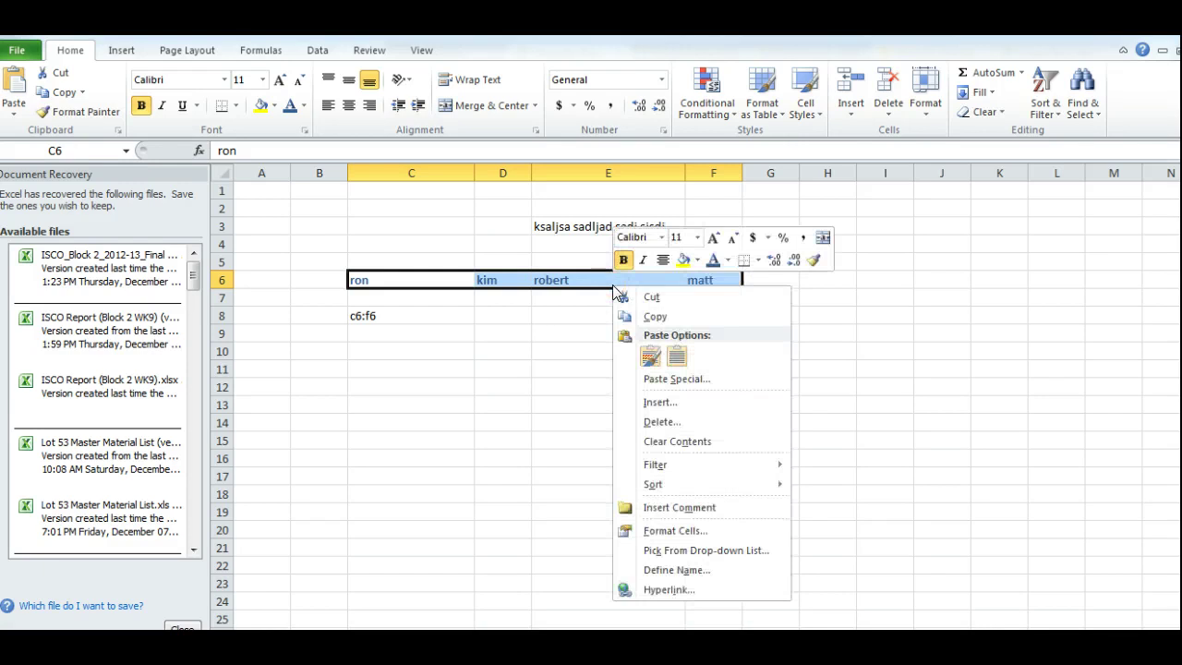
left_click(680, 533)
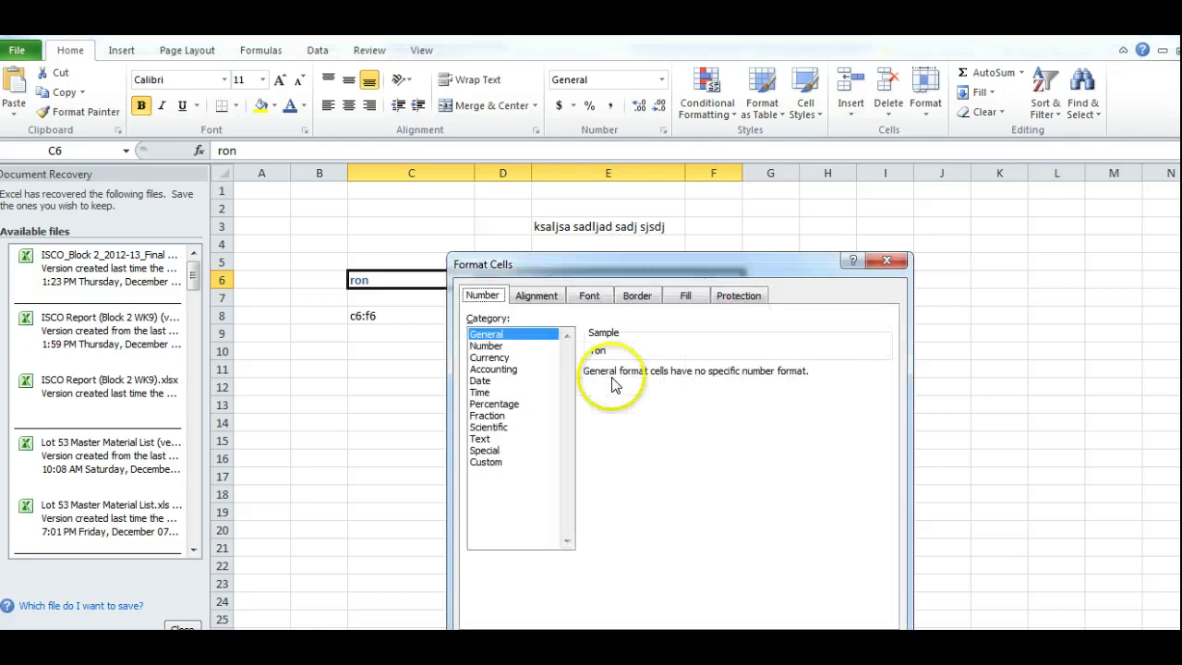
left_click(637, 295)
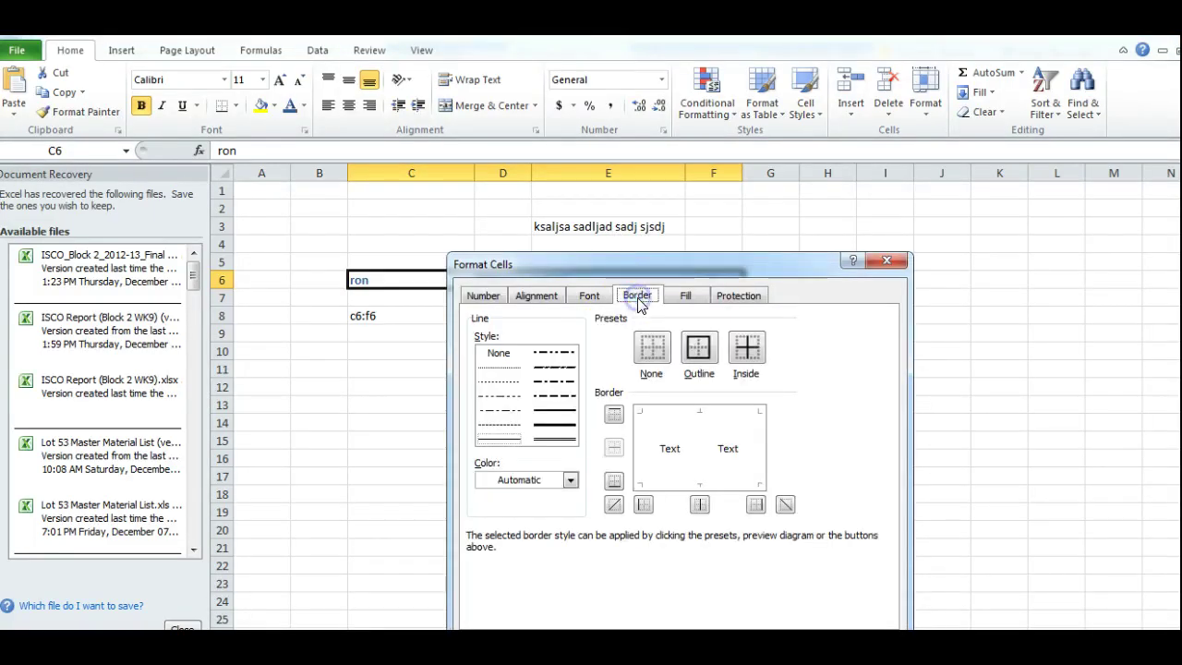
left_click(554, 397)
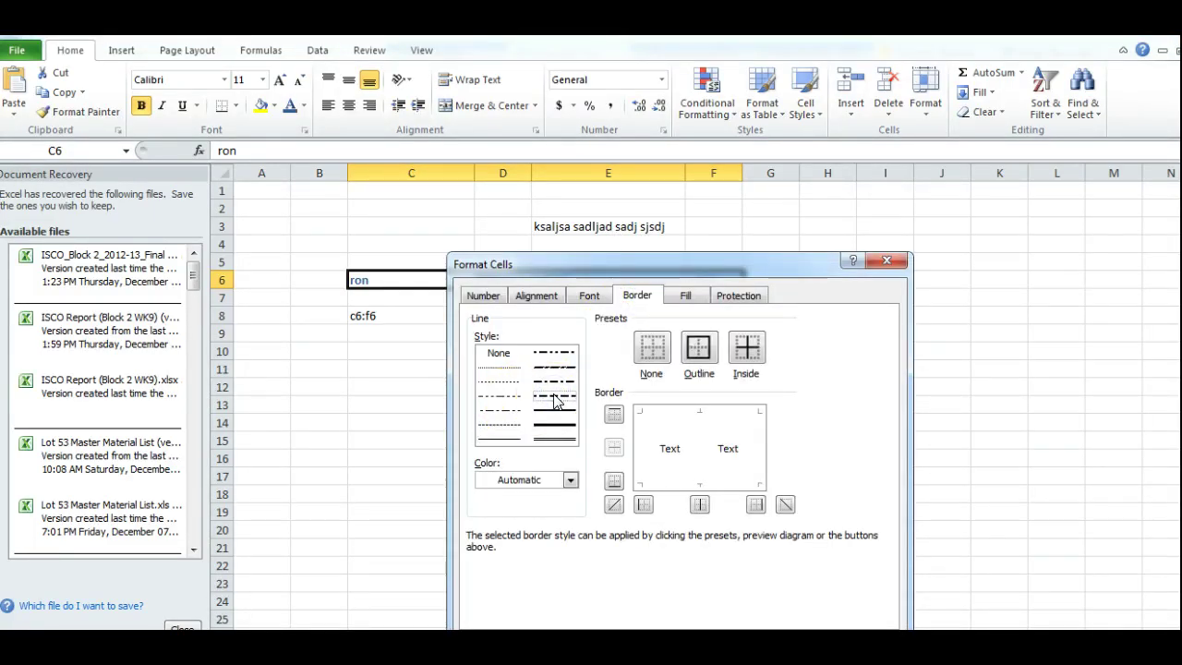
Apply the selected dashed line style as an outline border around the header cells C6:F6
left_click(698, 348)
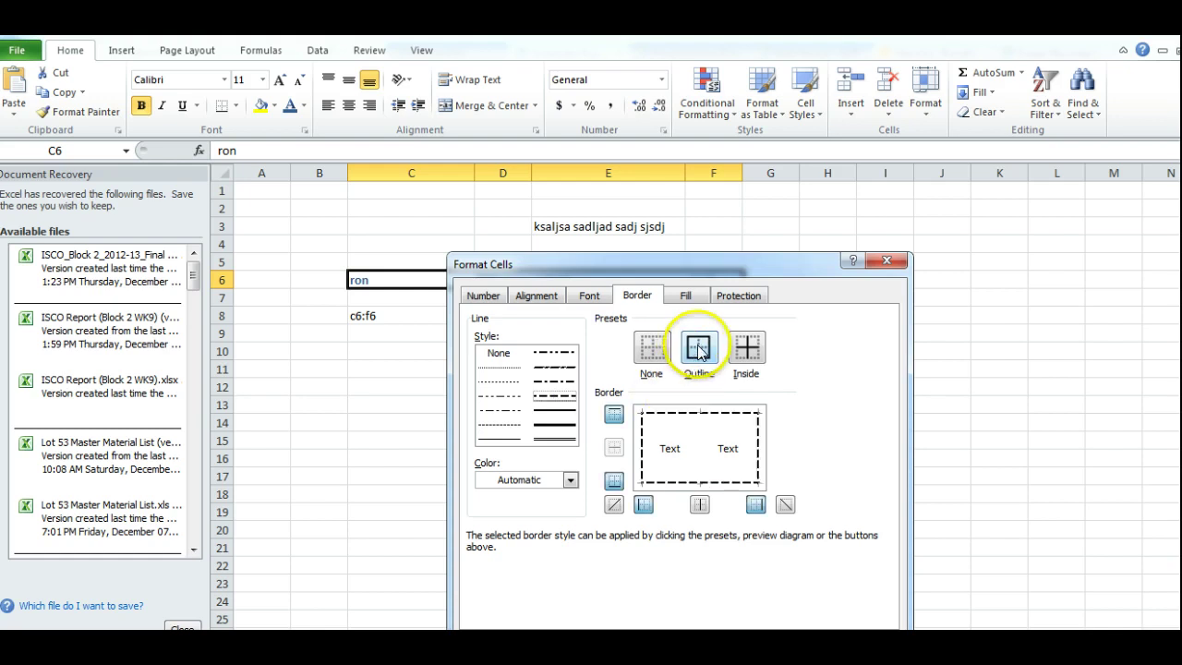
key("Return")
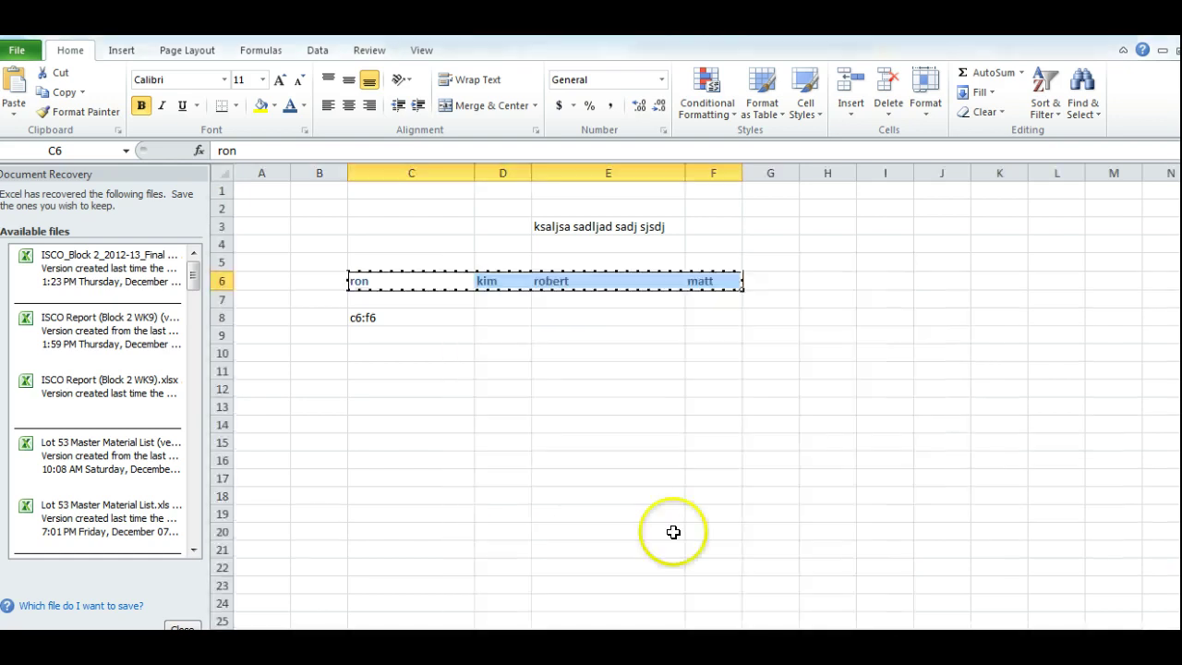
left_click(430, 365)
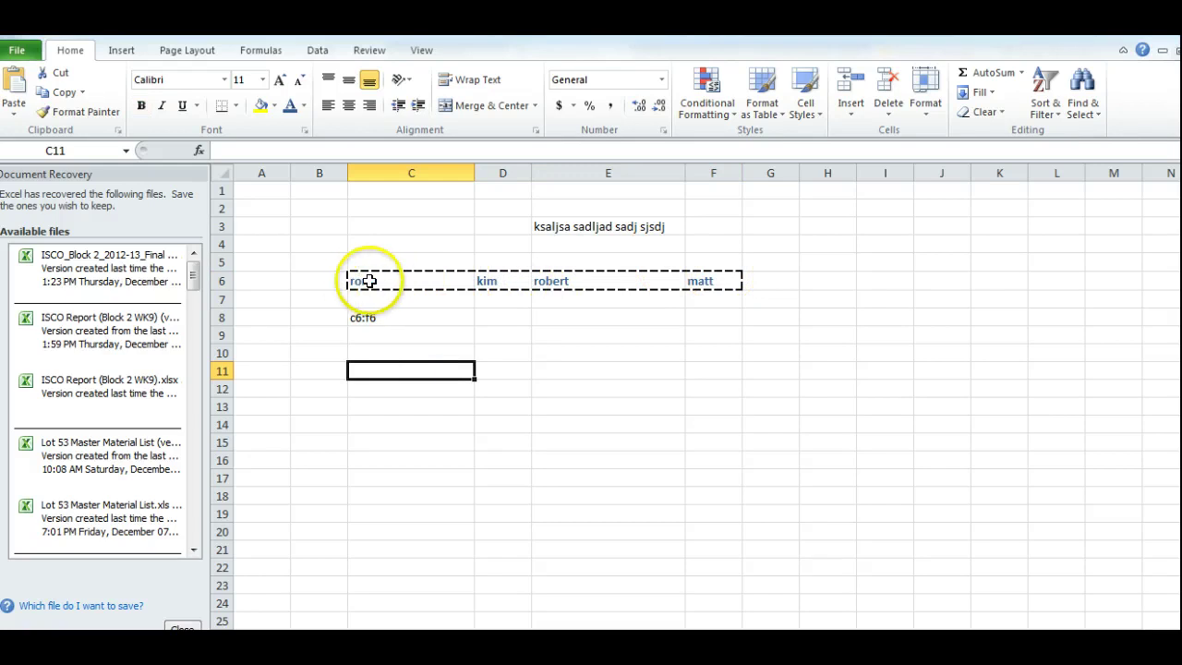
Clear the dashed top border of the range C6:F17 and apply a thick solid outline border around it
left_click_drag(369, 280, 732, 478)
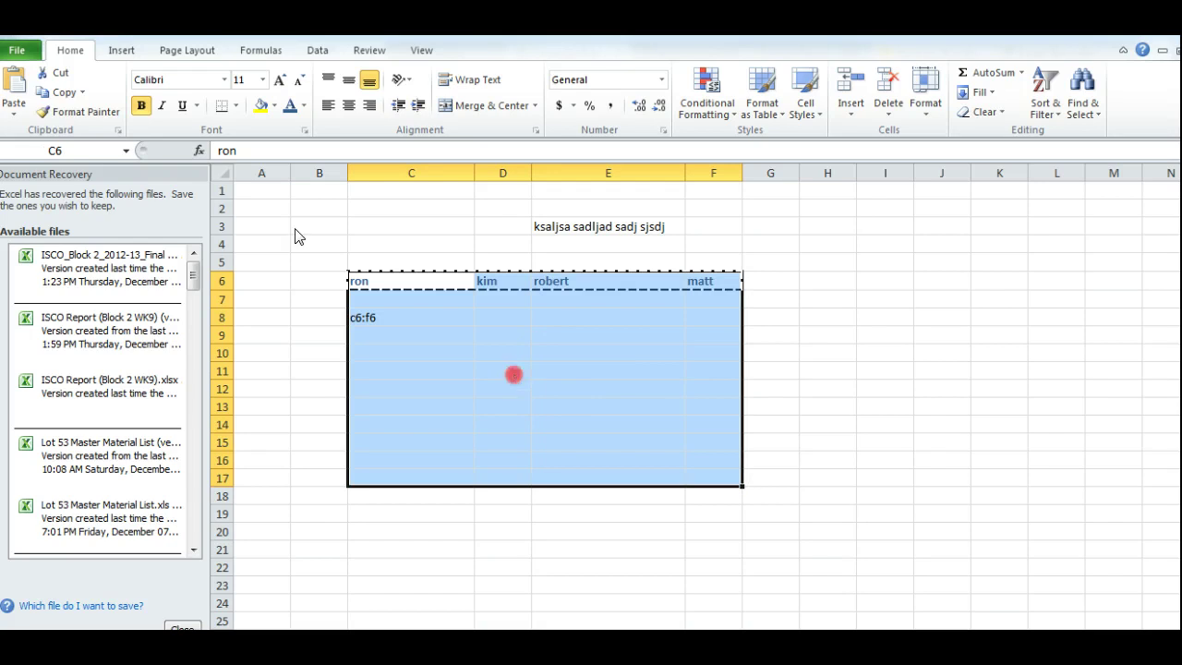
right_click(514, 374)
left_click(567, 300)
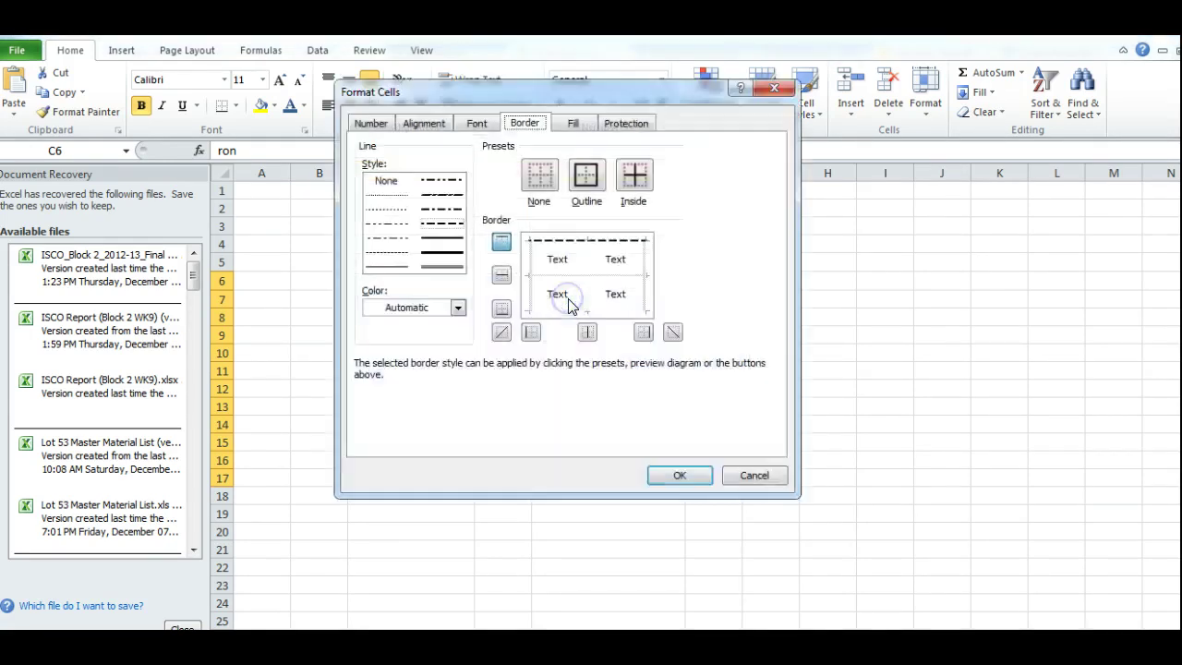
left_click(501, 242)
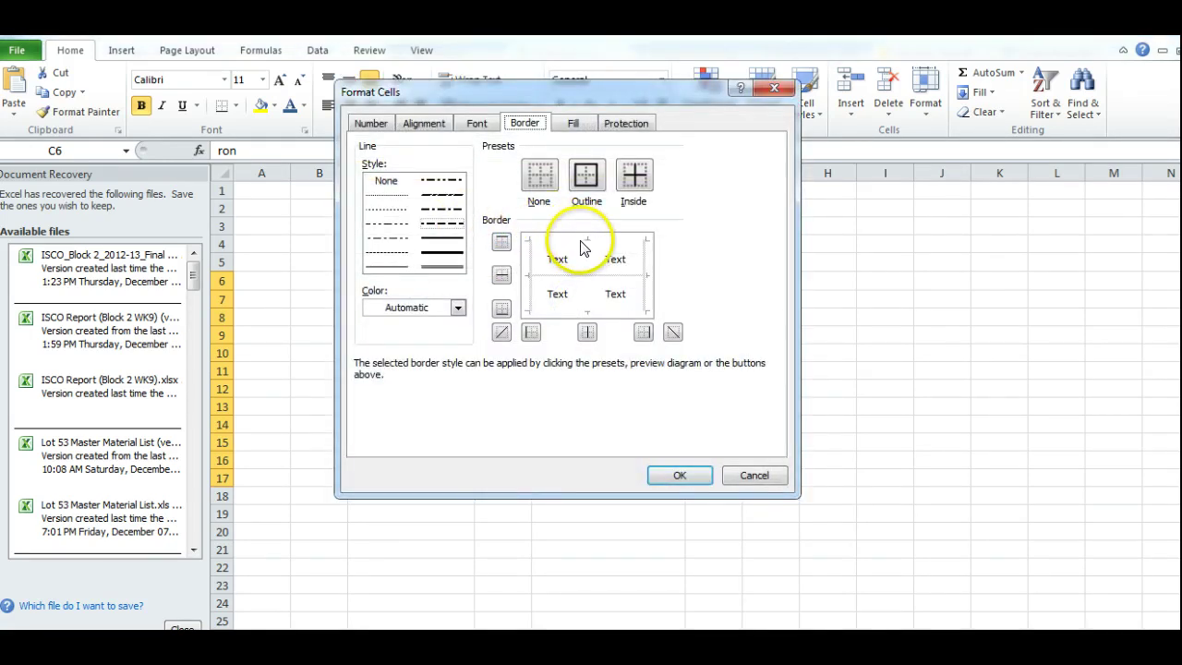
left_click(445, 254)
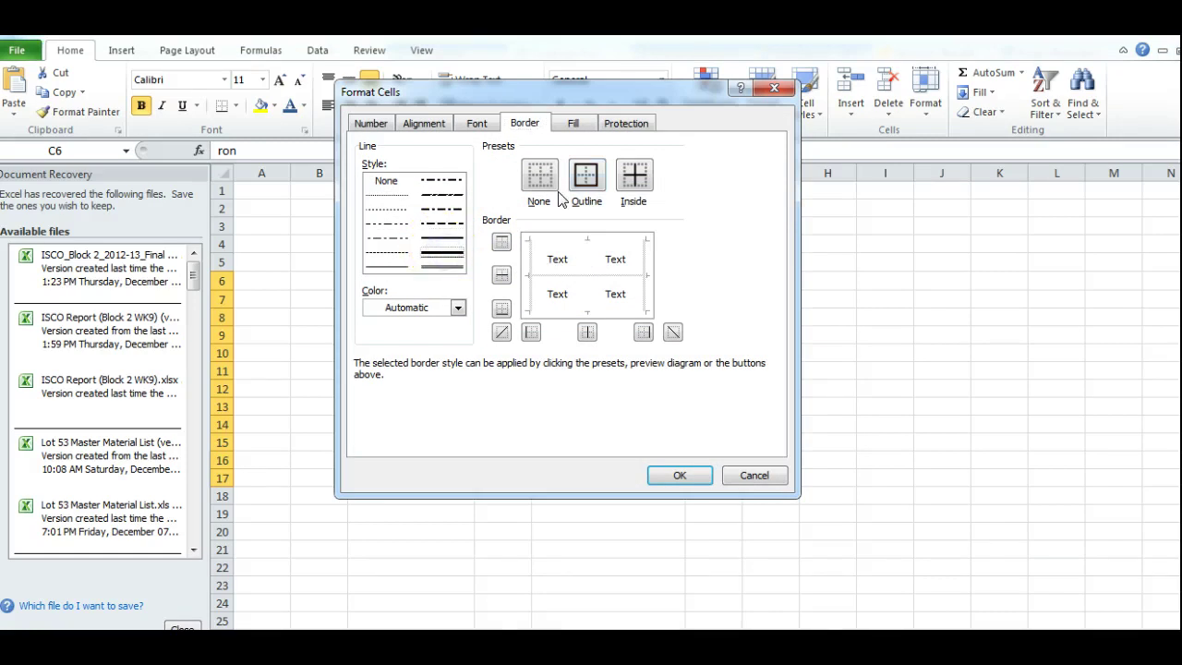
left_click(586, 175)
left_click(680, 477)
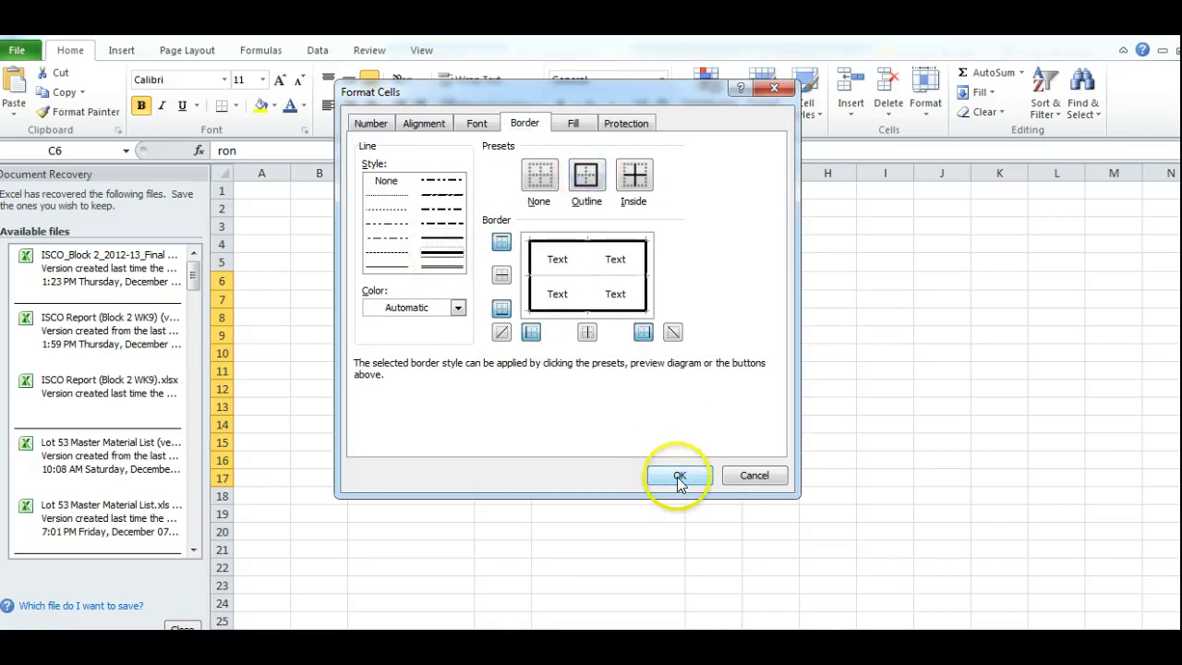
left_click(679, 477)
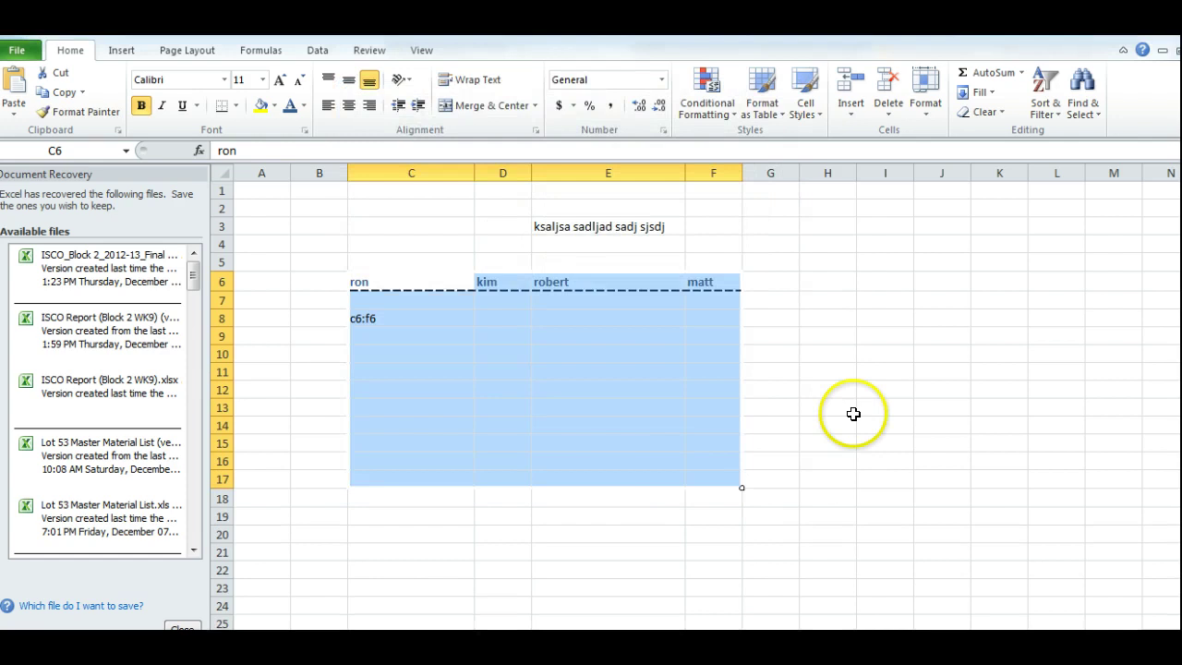
left_click(853, 414)
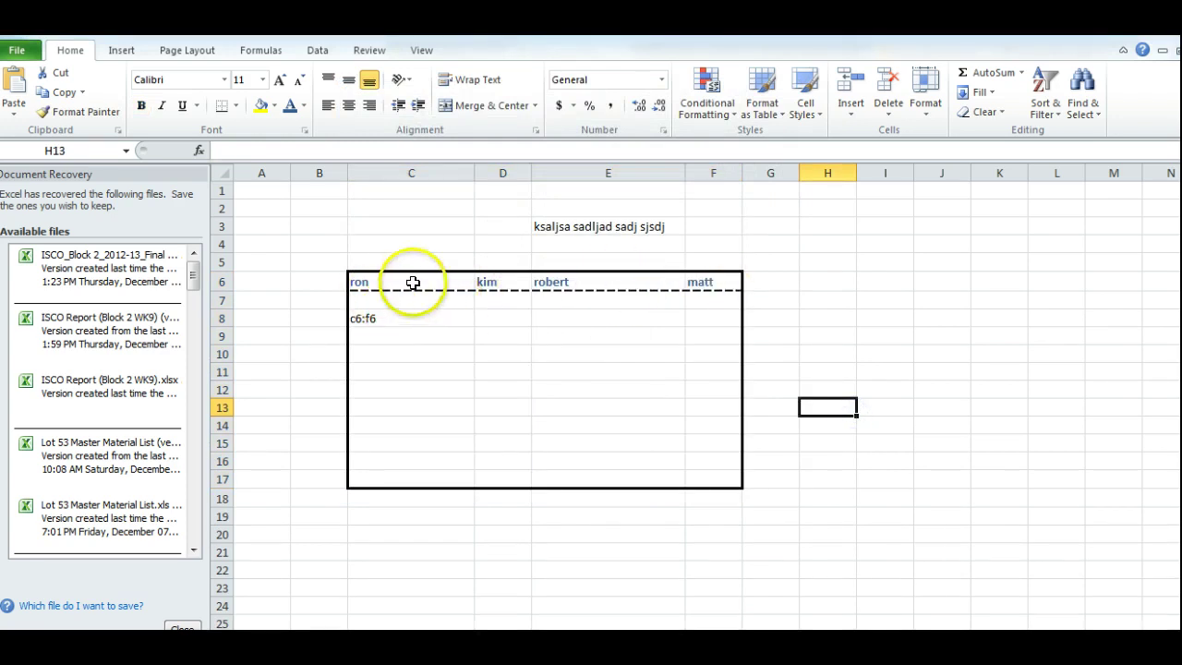
Try to remove the dashed line beneath row 6 through the inside border settings of the range C6:F17
left_click_drag(412, 283, 726, 480)
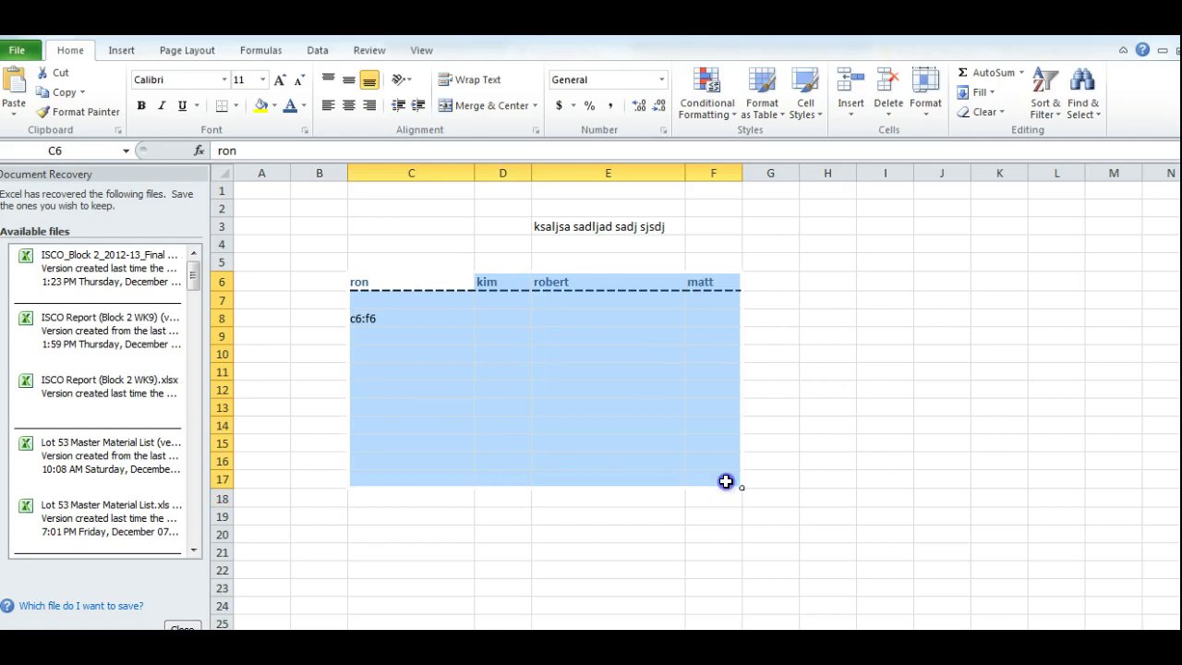
right_click(497, 320)
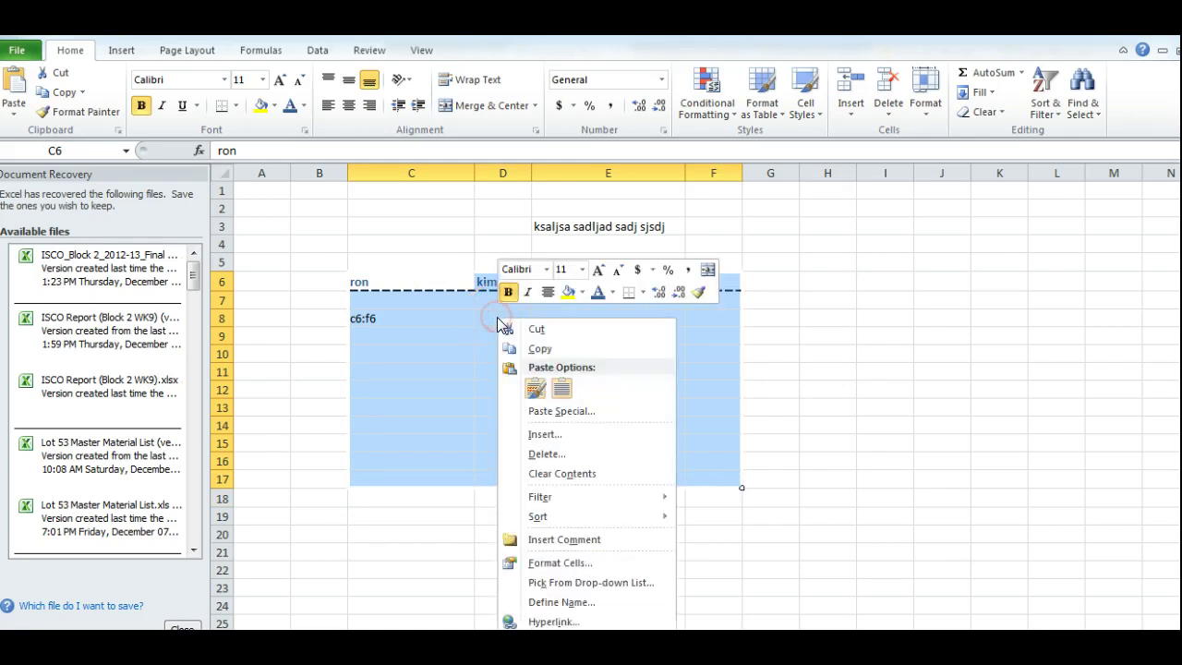
left_click(553, 563)
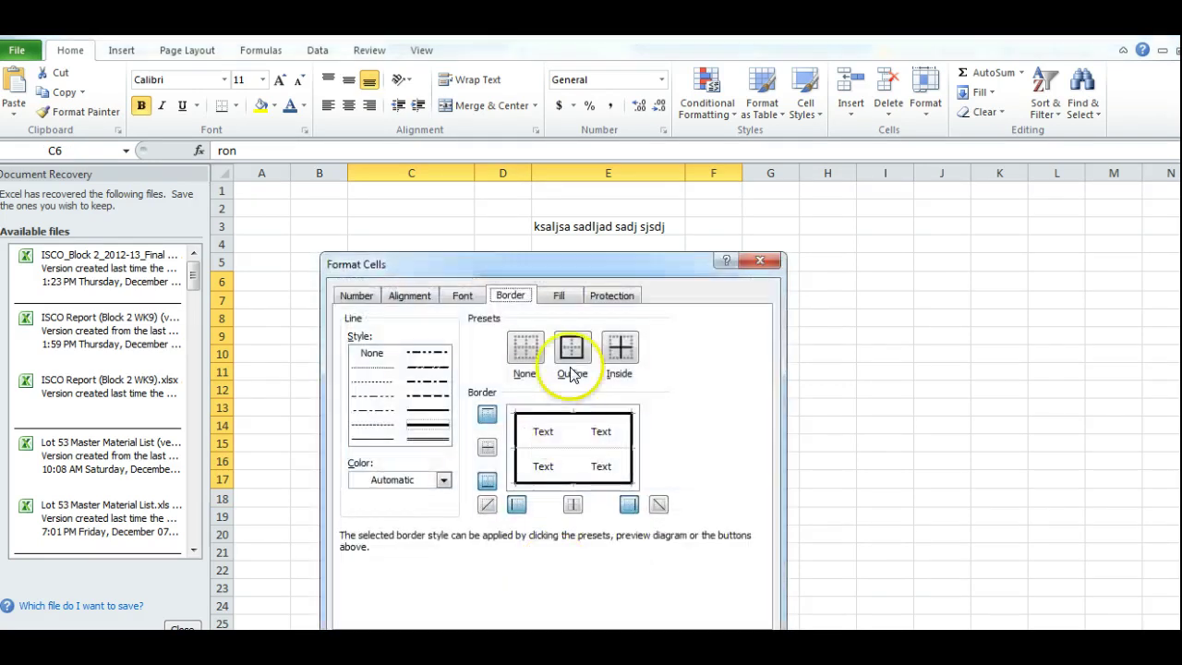
left_click(574, 448)
left_click(591, 449)
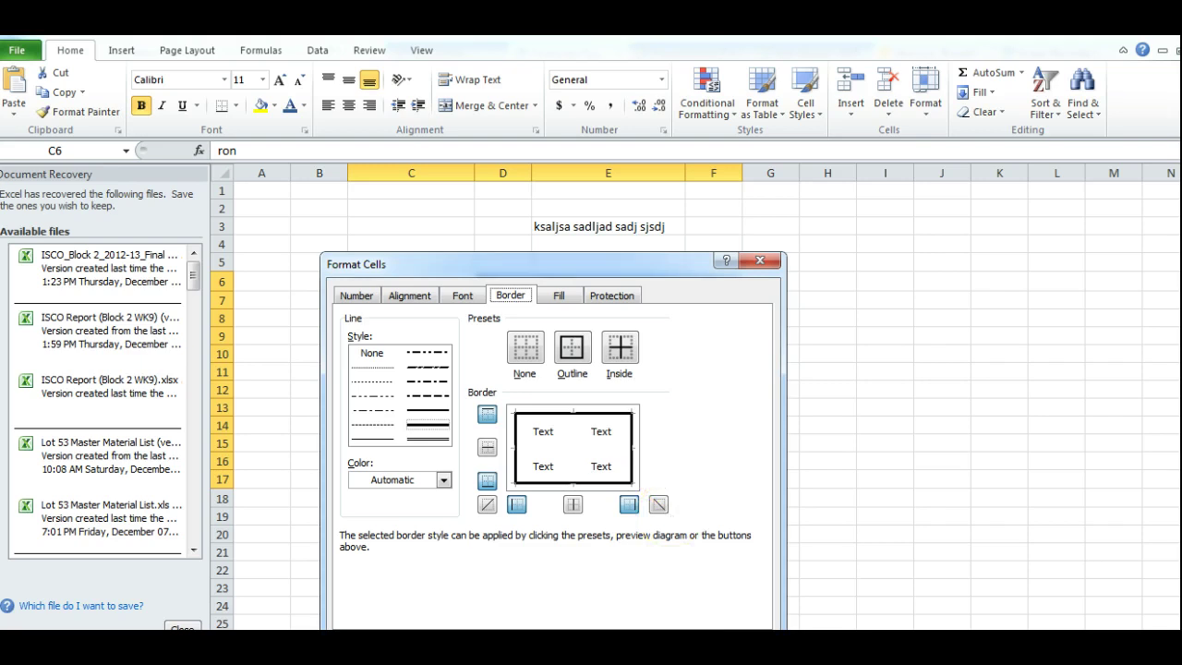
key("Return")
Remove the dashed bottom border from the header cells C6:F6
left_click_drag(414, 283, 593, 286)
left_click_drag(685, 286, 696, 285)
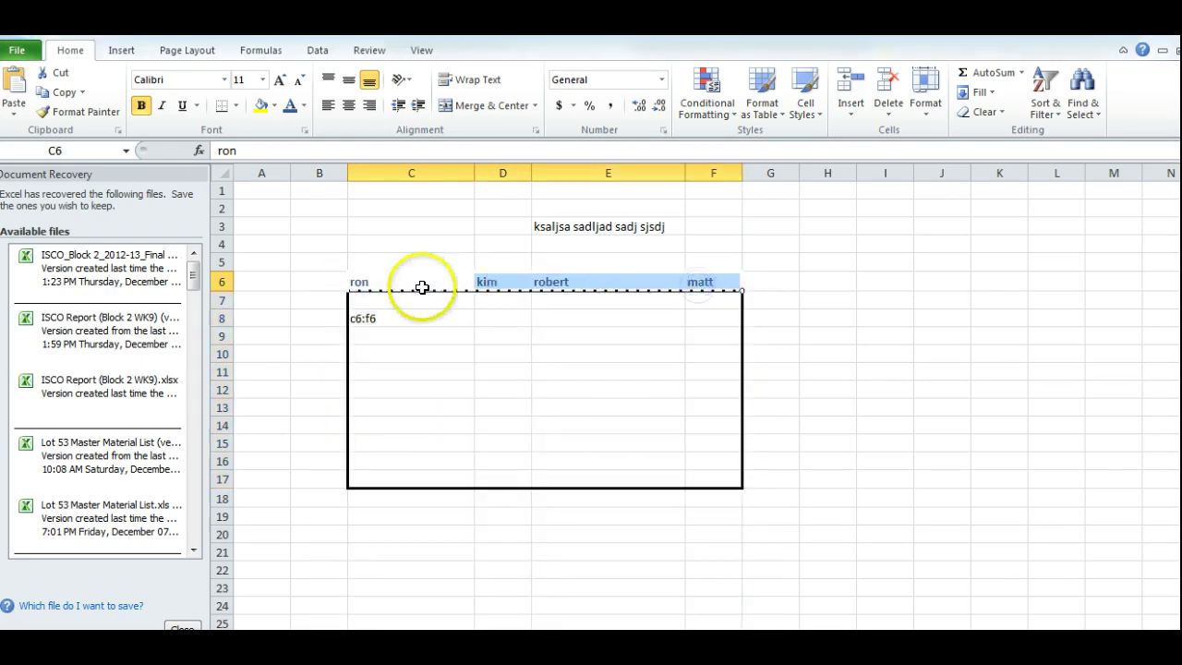
right_click(422, 287)
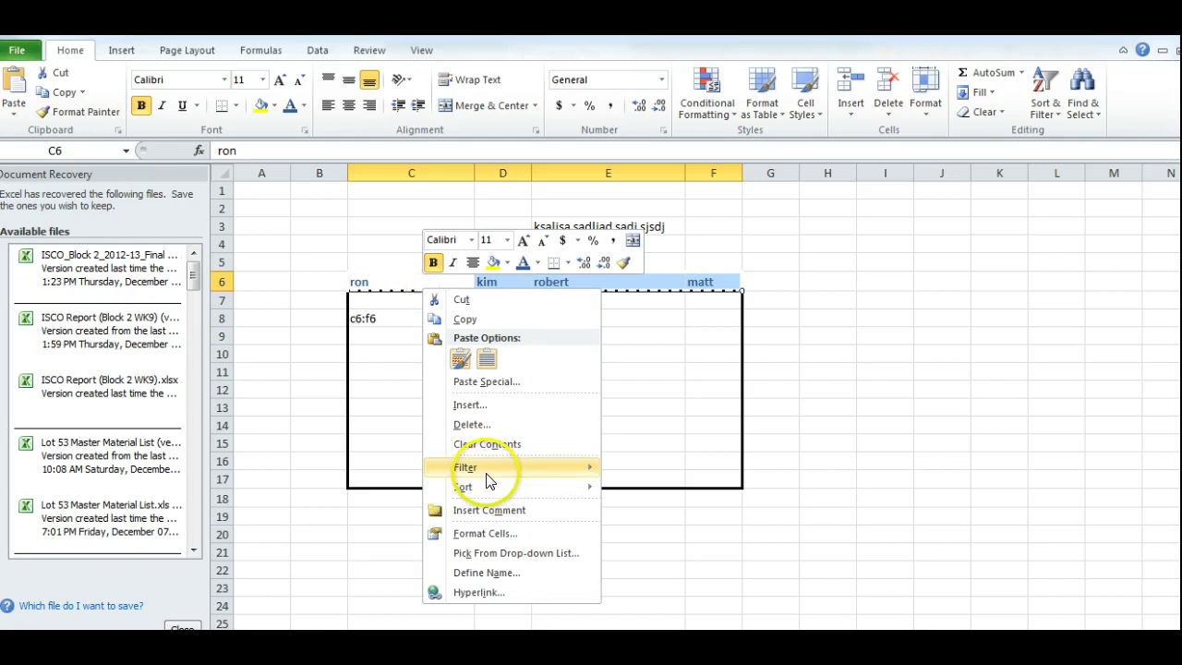
left_click(487, 534)
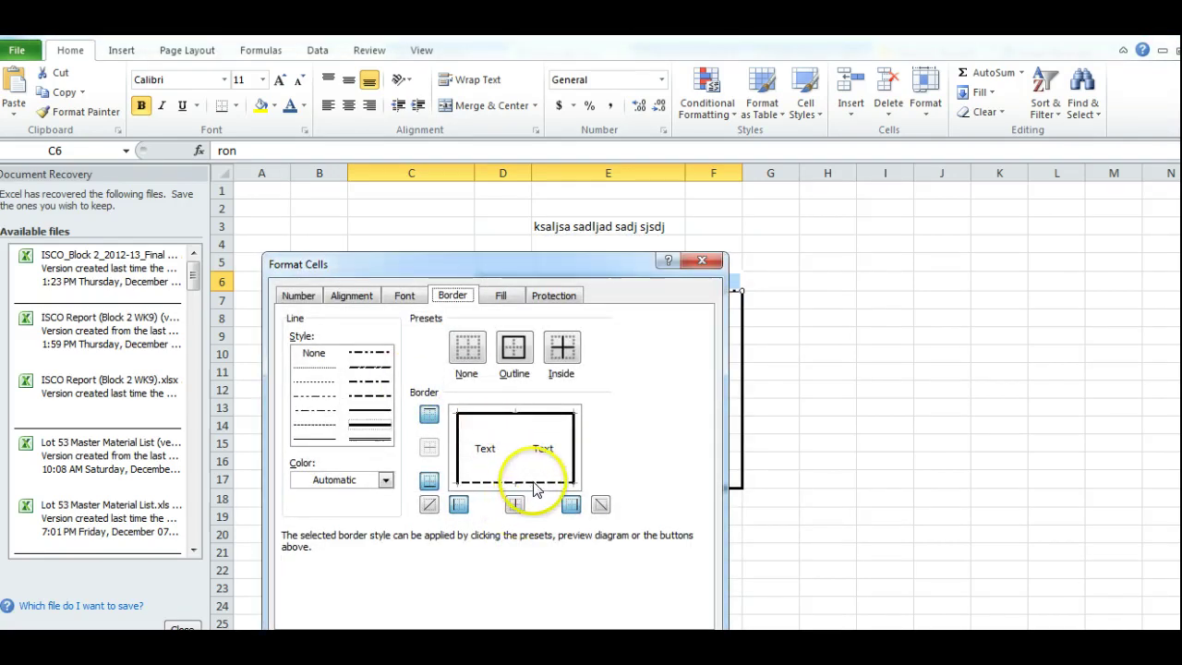
left_click(595, 577)
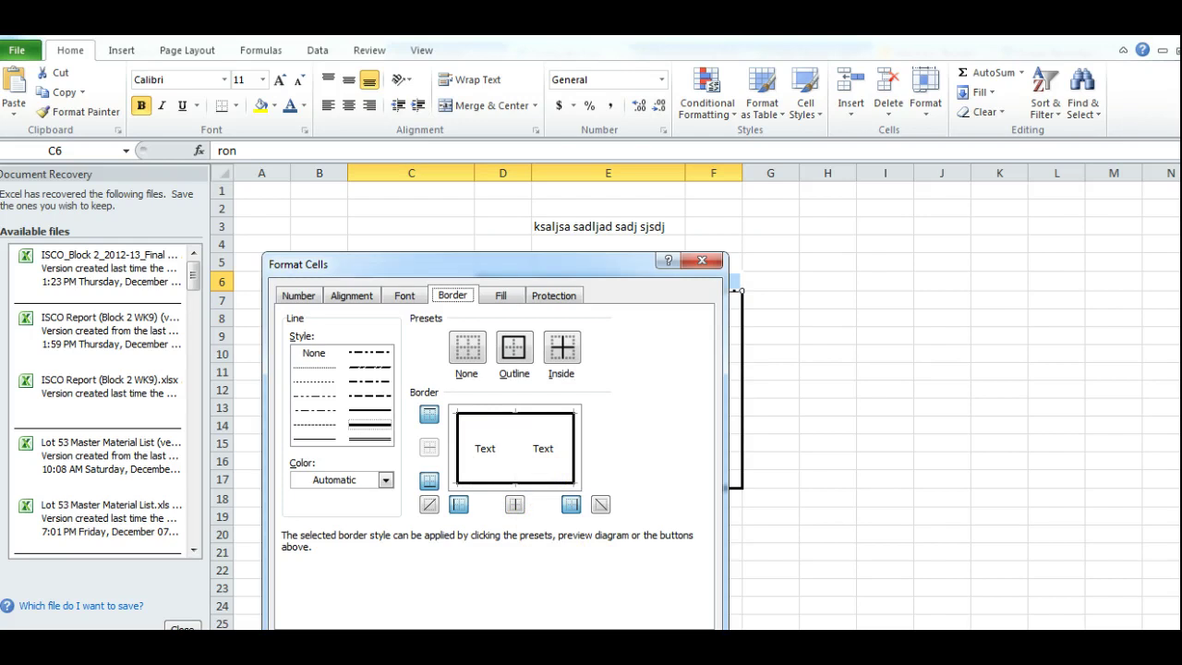
left_click(517, 501)
left_click(538, 481)
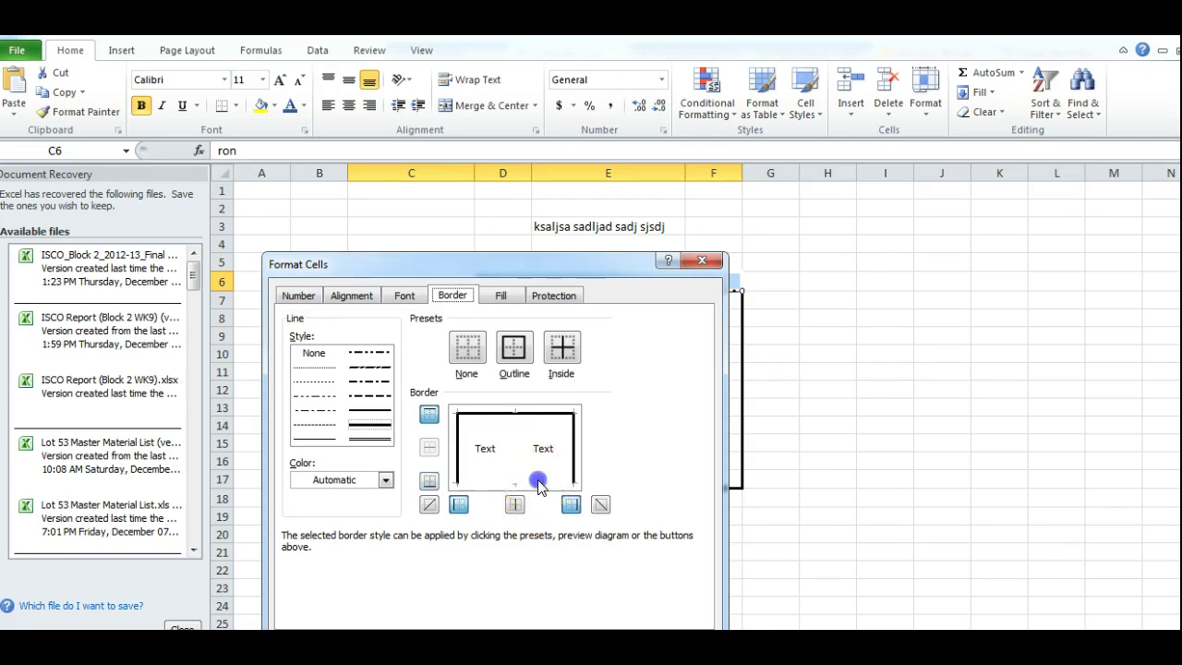
key("Return")
left_click(862, 403)
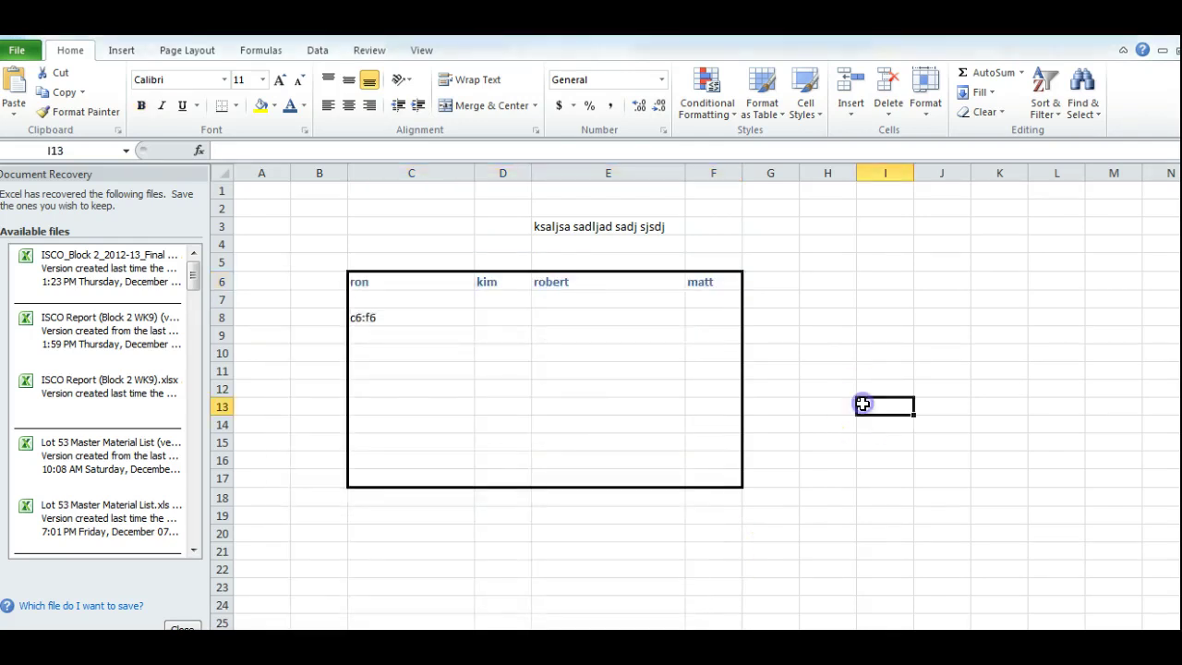
left_click(423, 282)
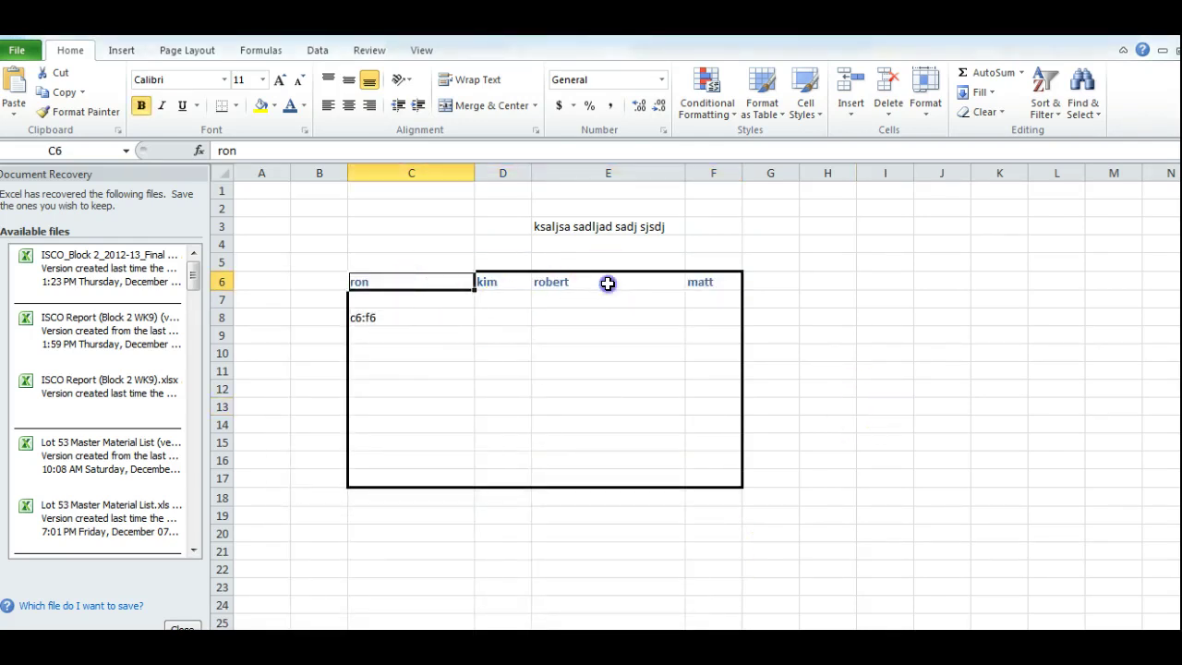
left_click(608, 281)
left_click(703, 281)
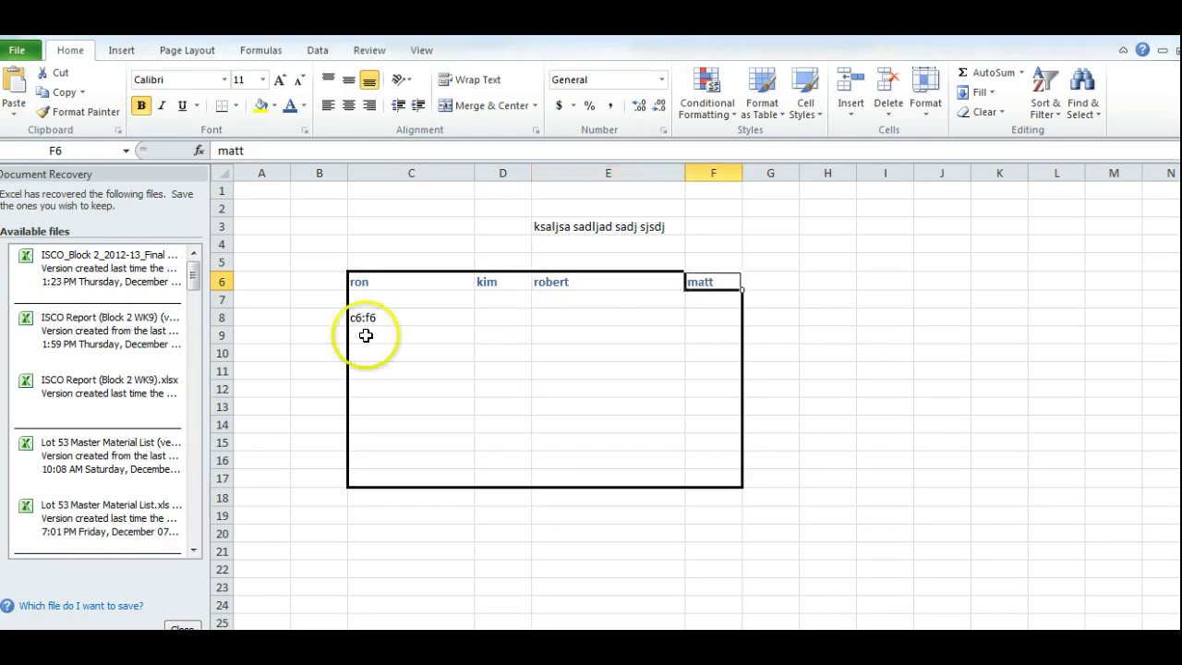
Fill the header cell C6 with the red theme background color
left_click(421, 281)
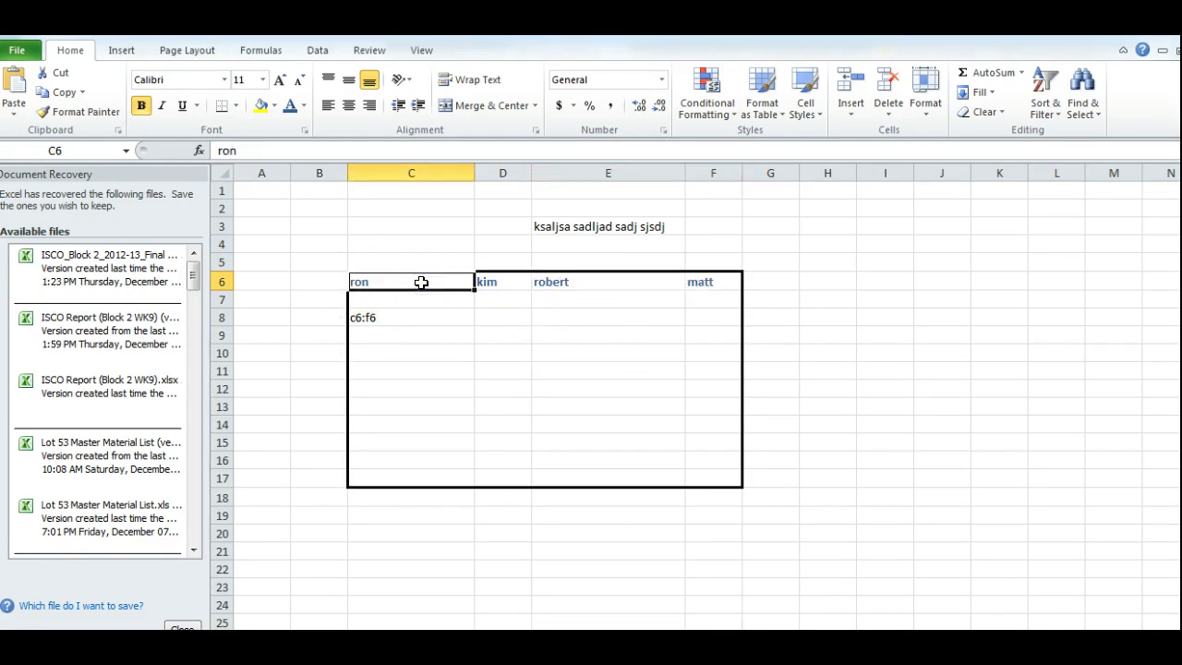
right_click(421, 282)
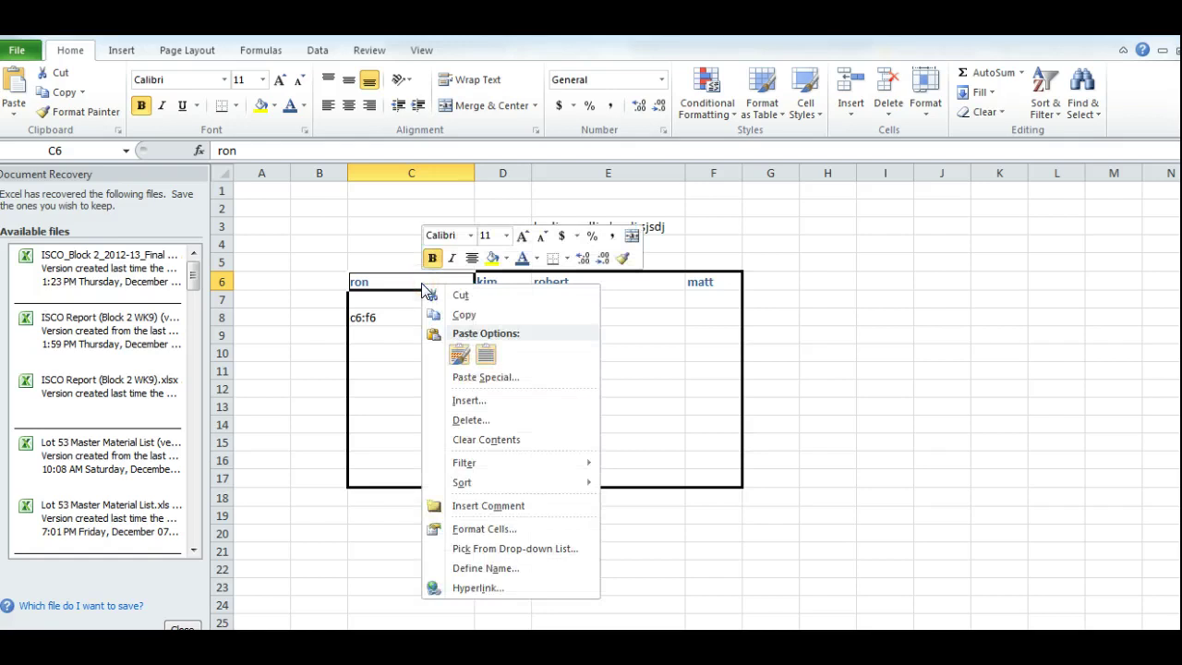
left_click(483, 529)
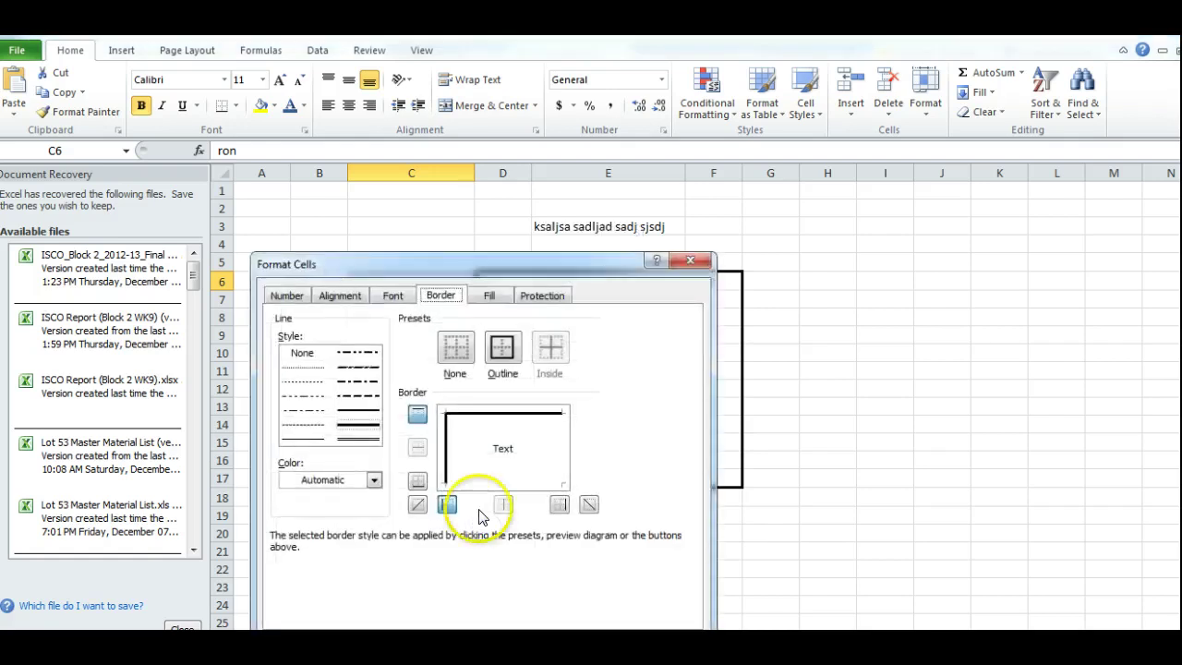
left_click(488, 295)
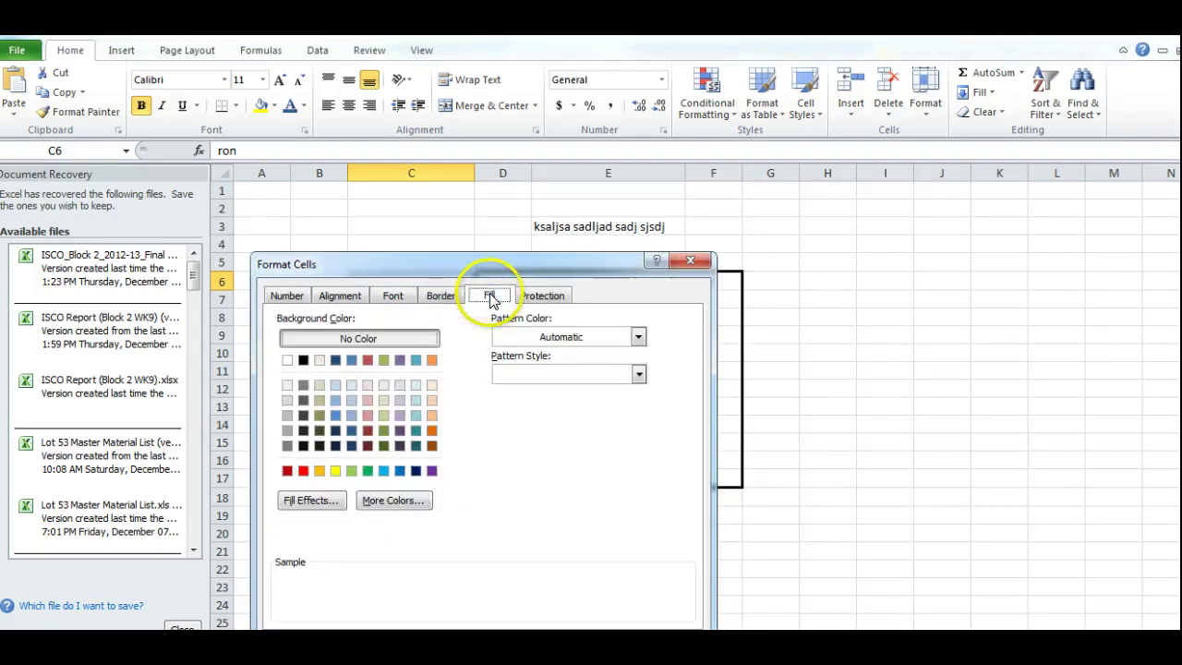
left_click(368, 360)
left_click(609, 638)
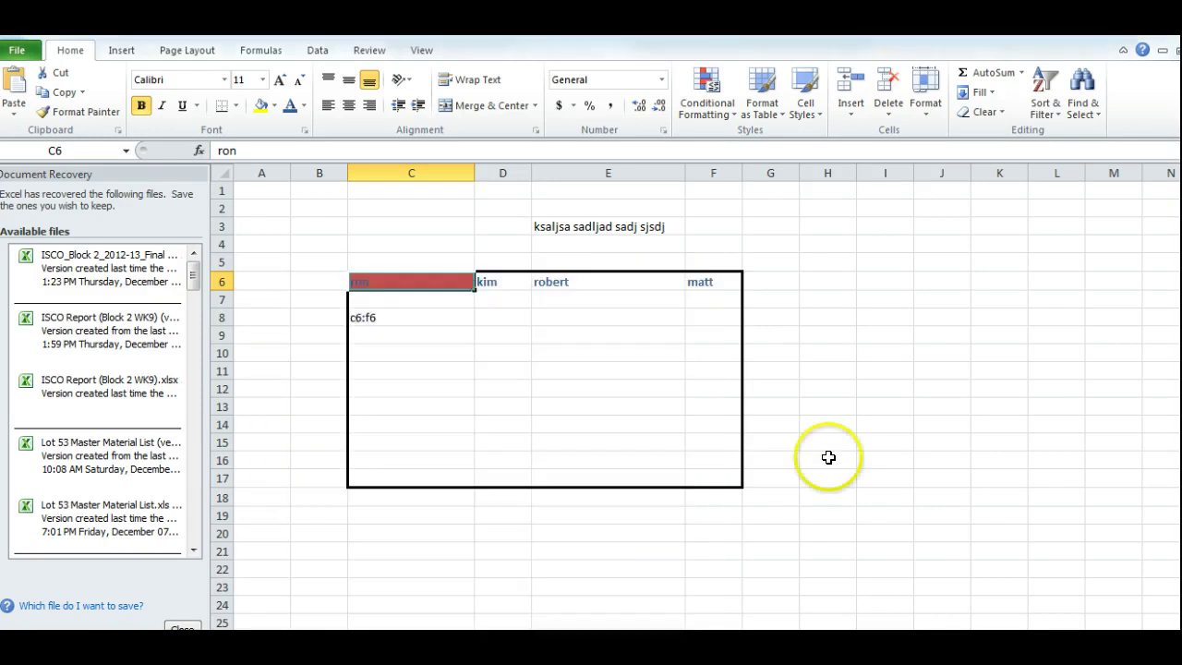
left_click(828, 457)
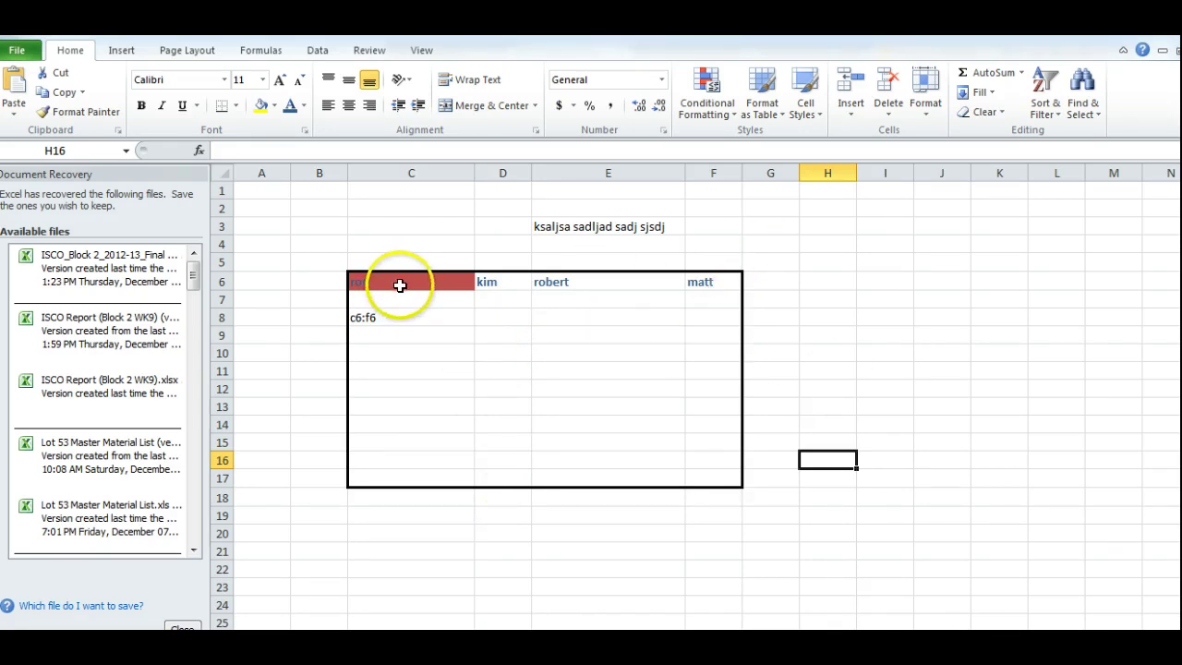
Apply thin solid inside borders to the range C6:F17, keeping its thick outline
left_click_drag(396, 282, 706, 475)
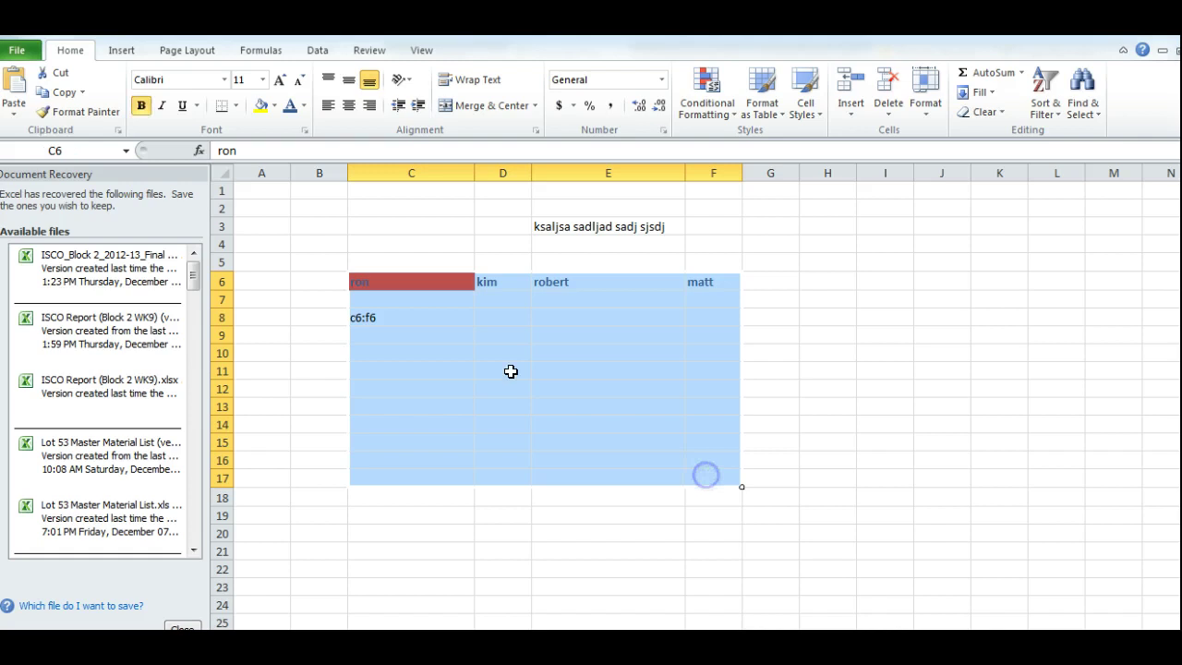
right_click(513, 377)
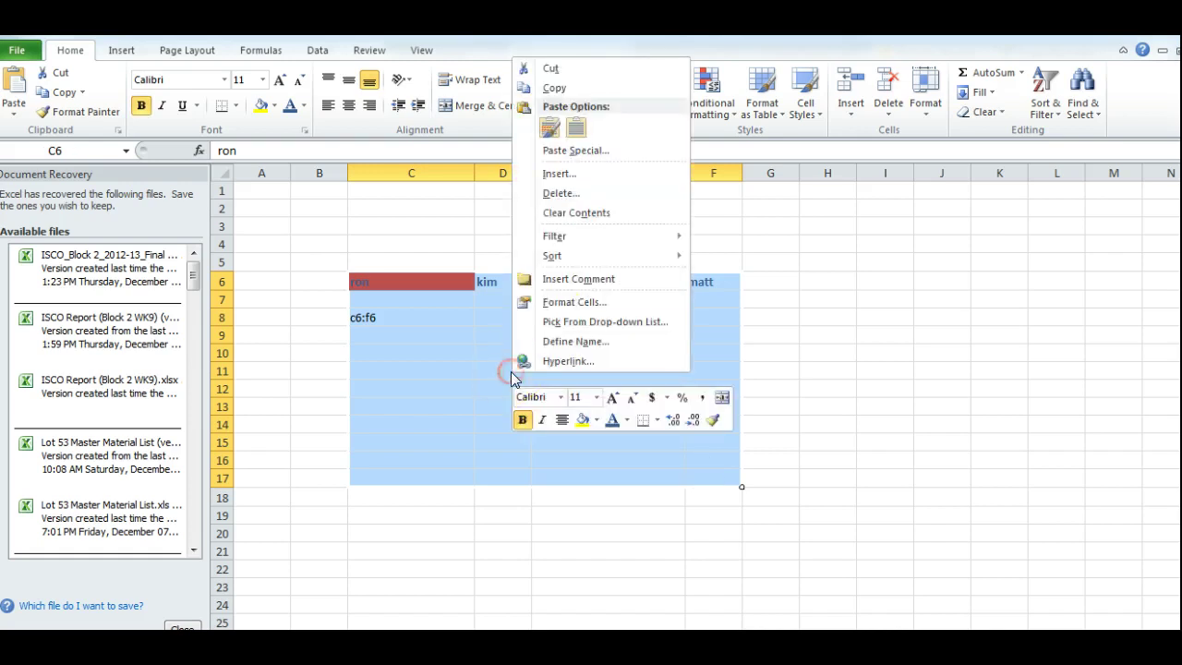
left_click(585, 300)
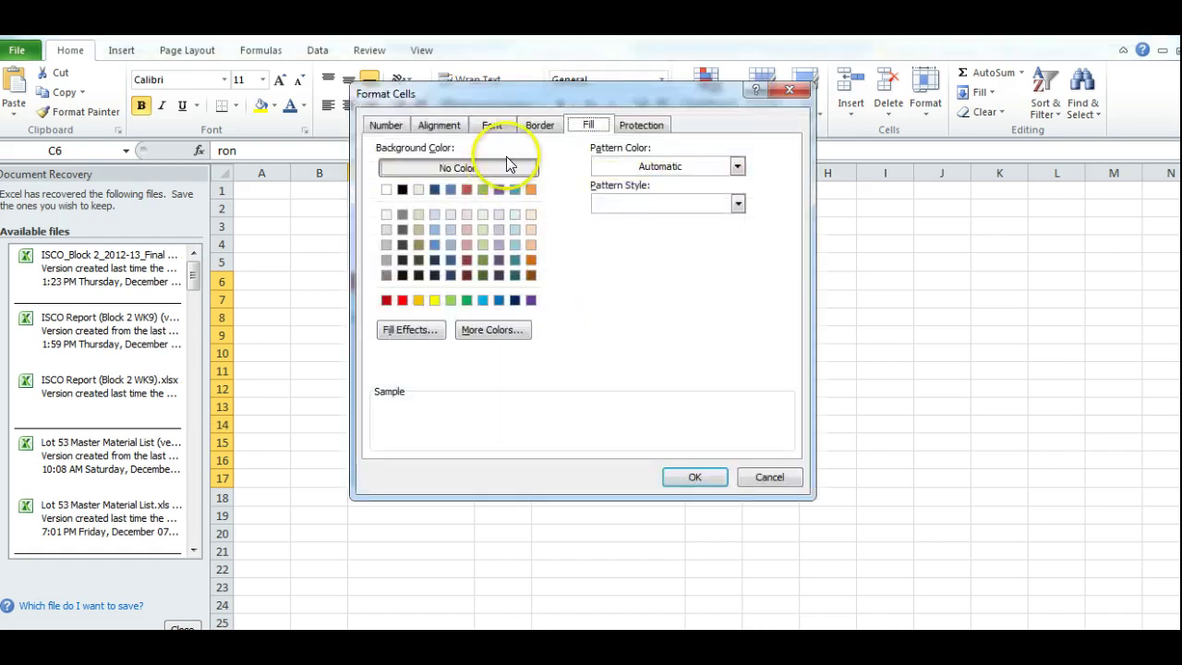
left_click(541, 125)
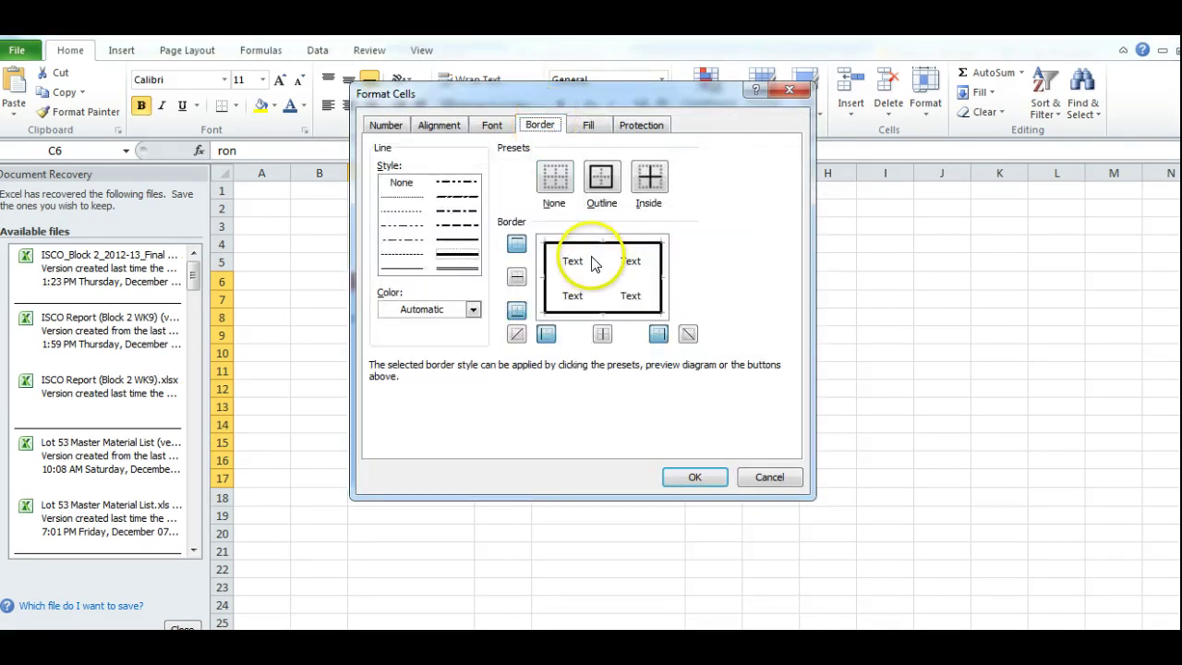
left_click(651, 180)
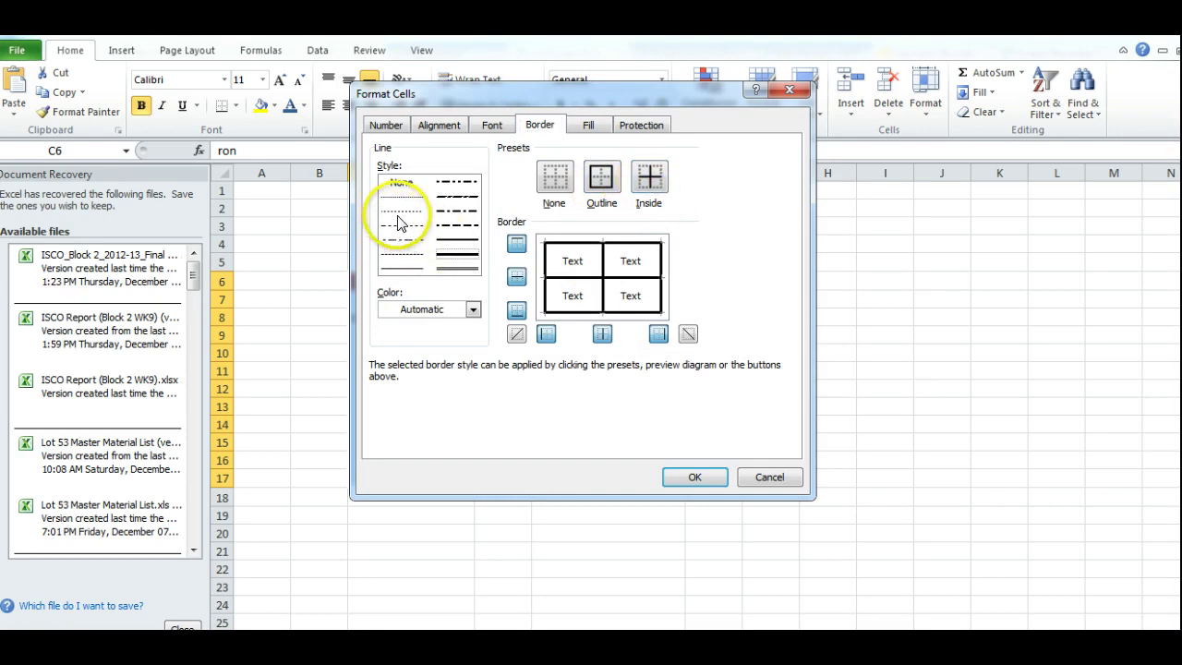
left_click(406, 270)
left_click(602, 276)
left_click(650, 177)
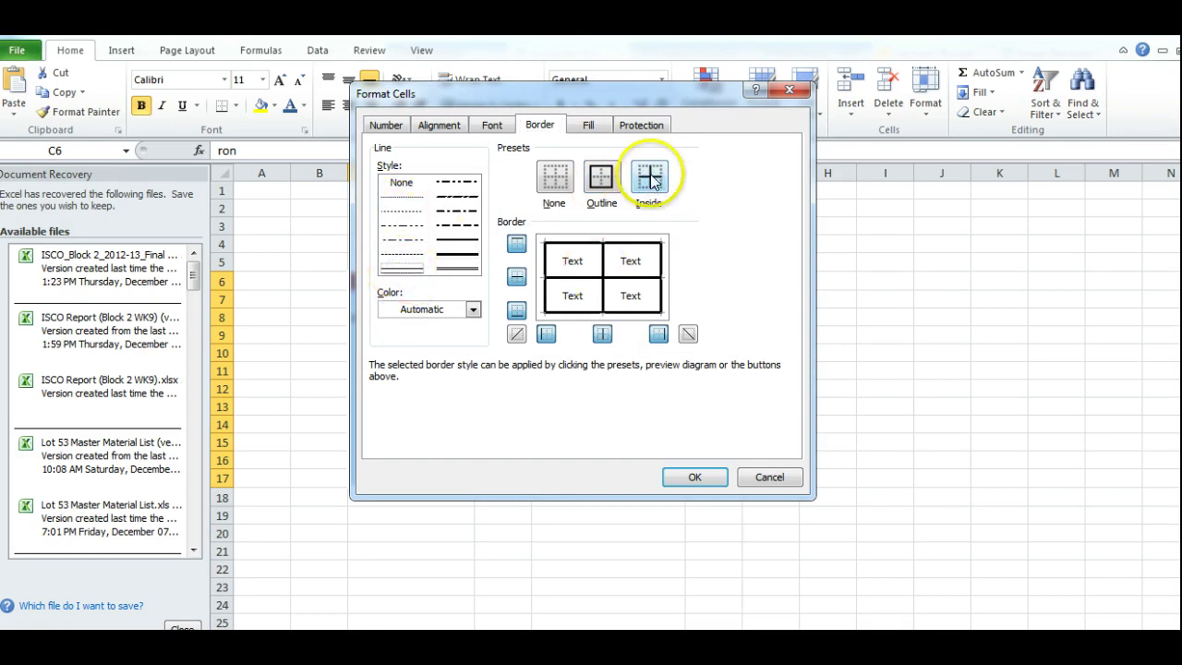
left_click(575, 260)
left_click(646, 247)
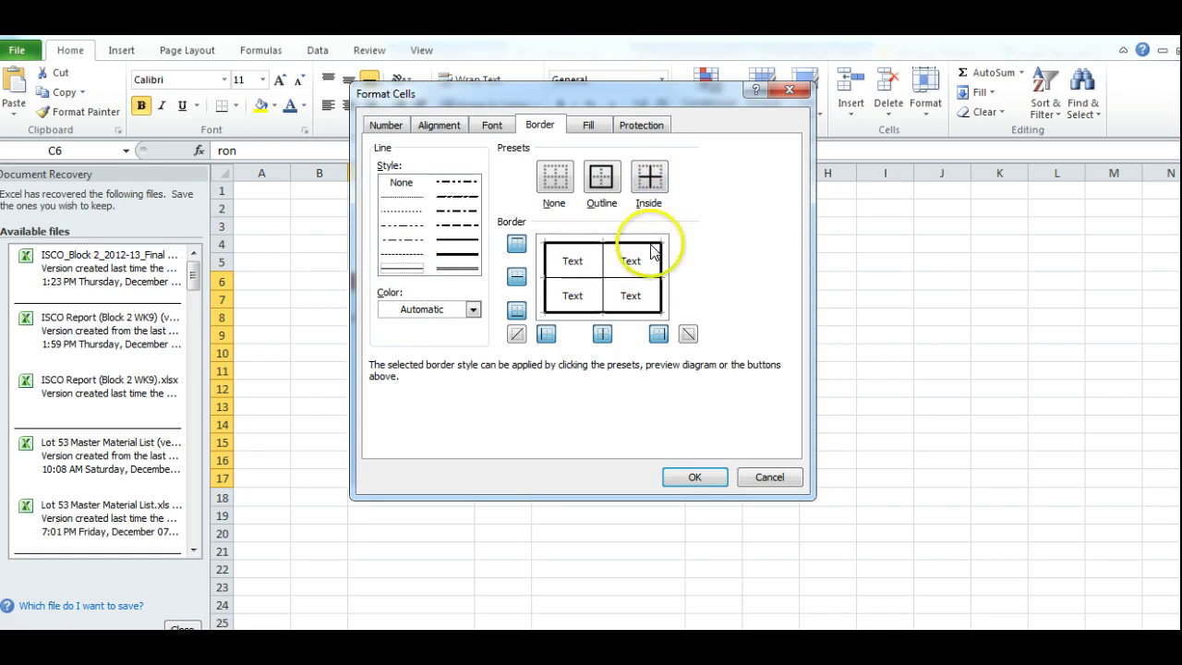
left_click(629, 263)
left_click(609, 277)
left_click(602, 333)
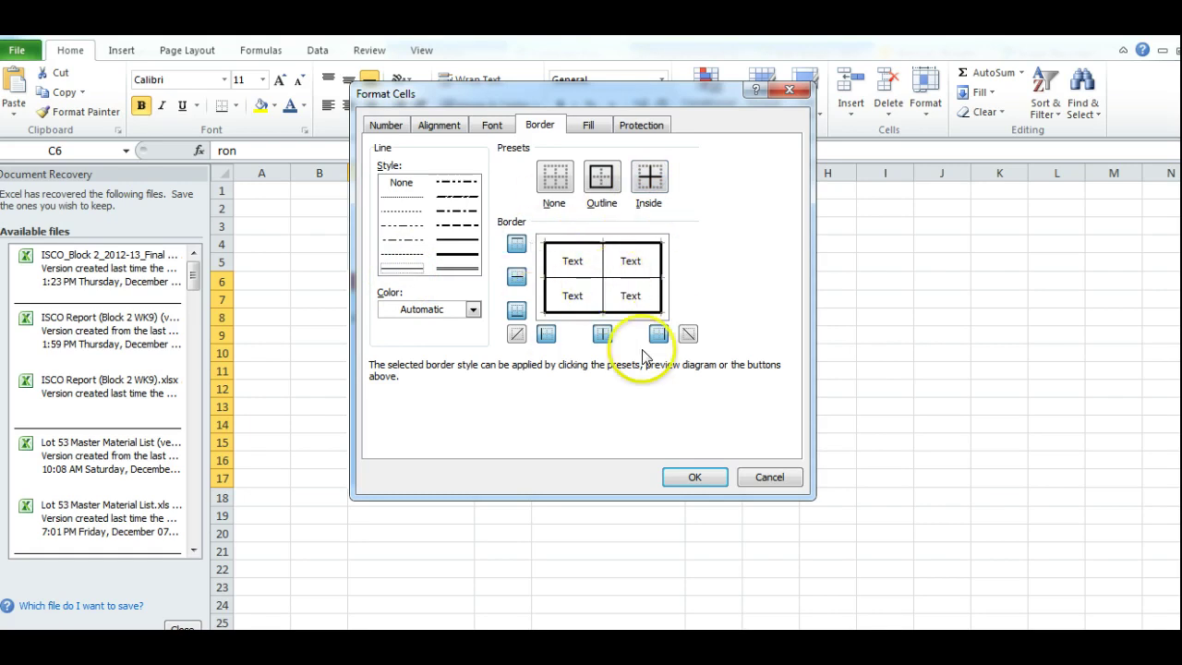
left_click(695, 478)
left_click(892, 393)
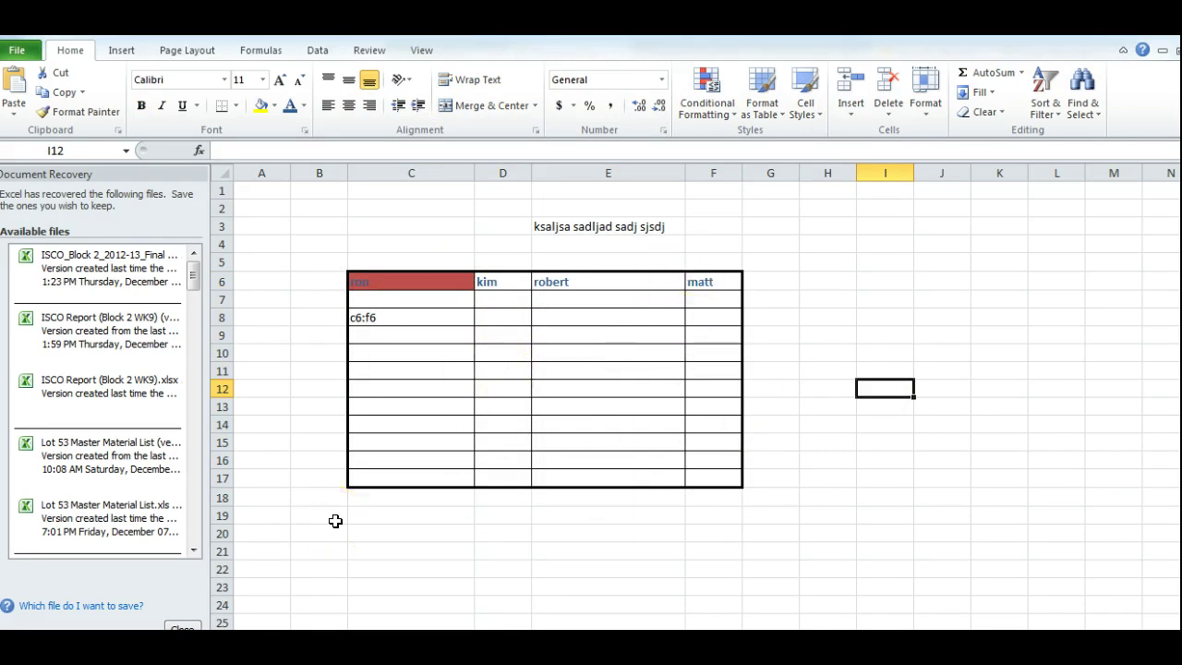
Switch to the Computer Fundamentals course in Internet Explorer and review the Borders lesson on page 11 of Formatting a Spreadsheet
mouse_move(508, 563)
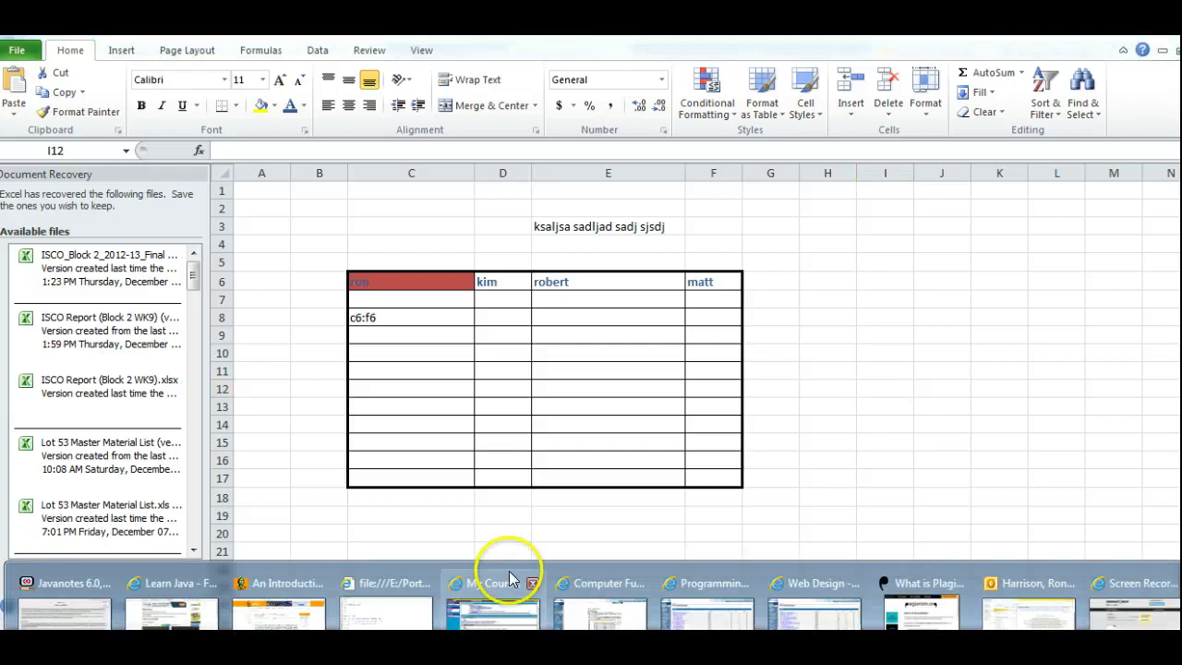
left_click(599, 623)
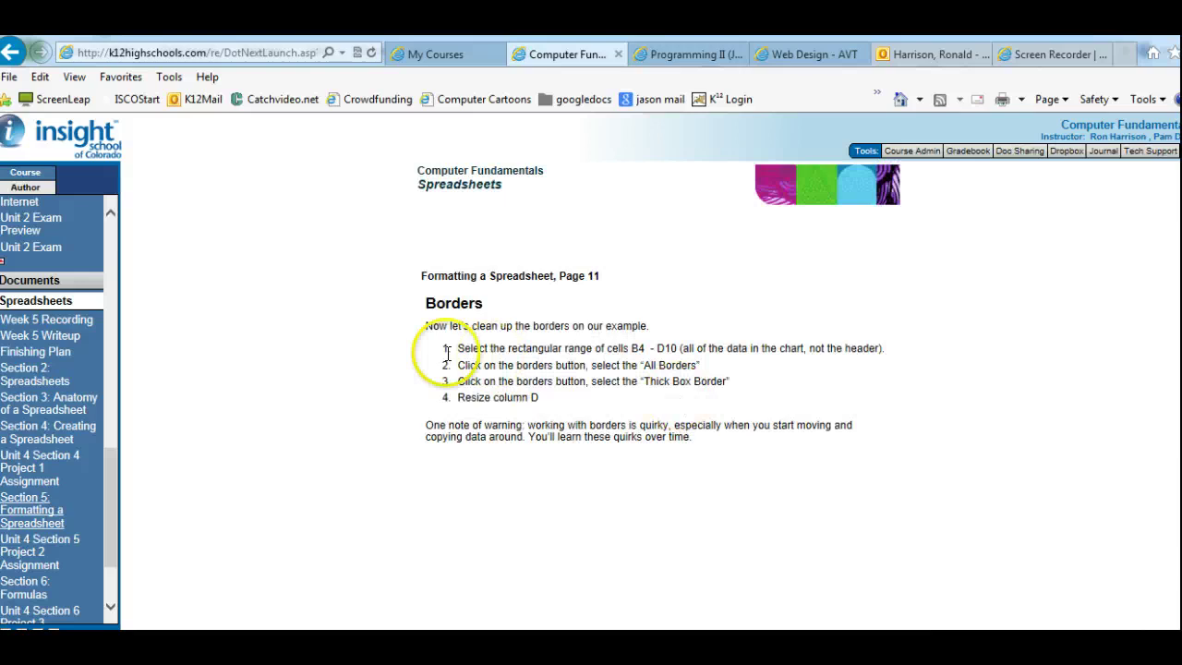
left_click_drag(451, 327, 524, 366)
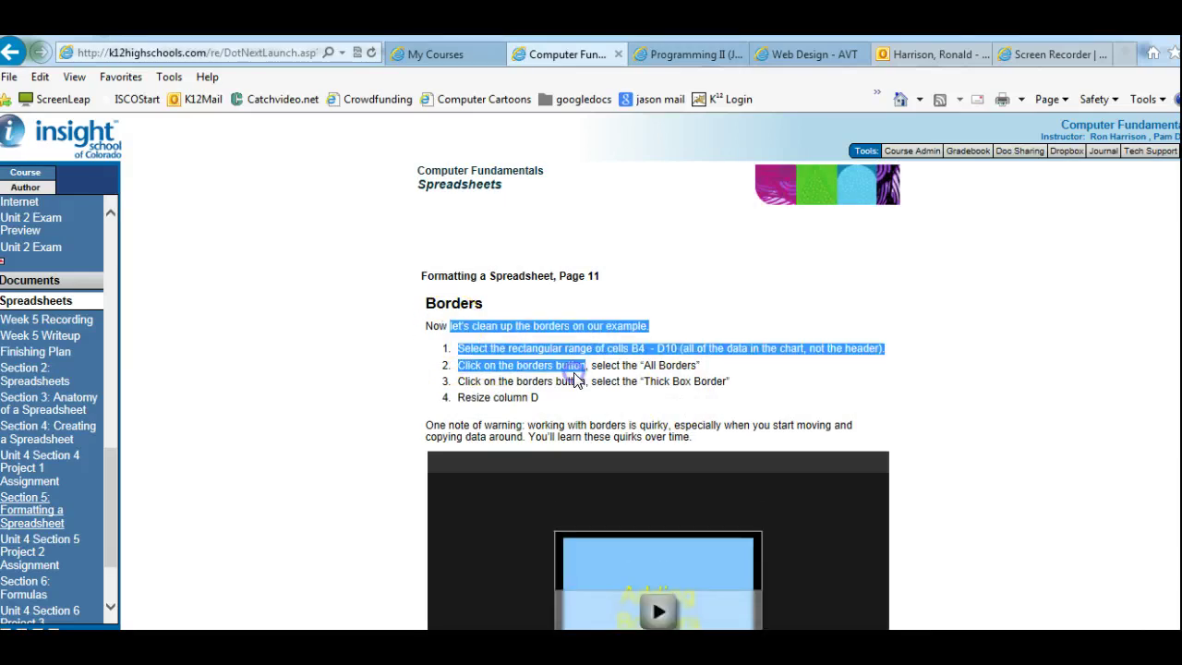
left_click(692, 360)
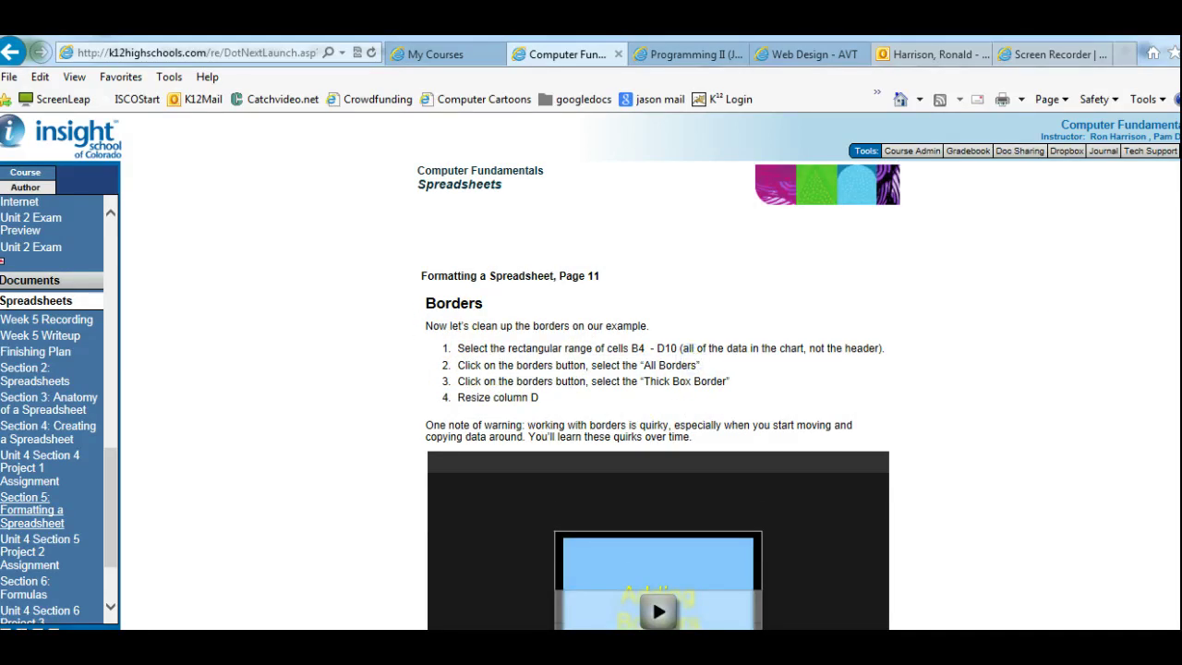
scroll(1081, 338, "down", 3)
scroll(1154, 360, "up", 1)
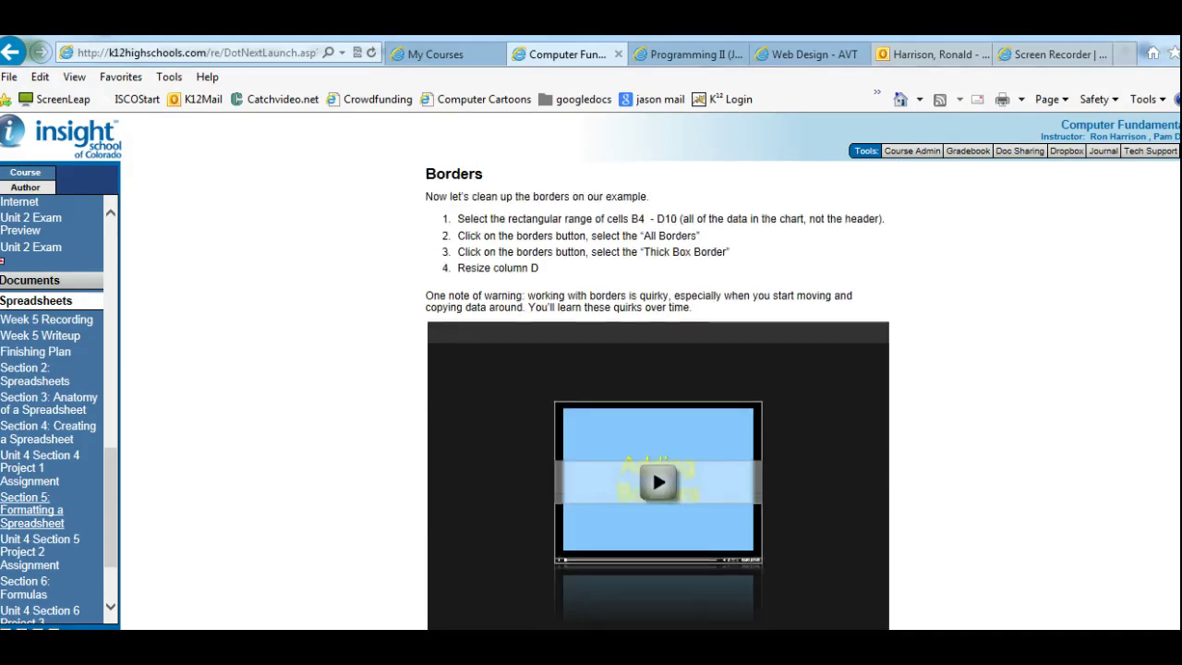
scroll(1025, 549, "down", 3)
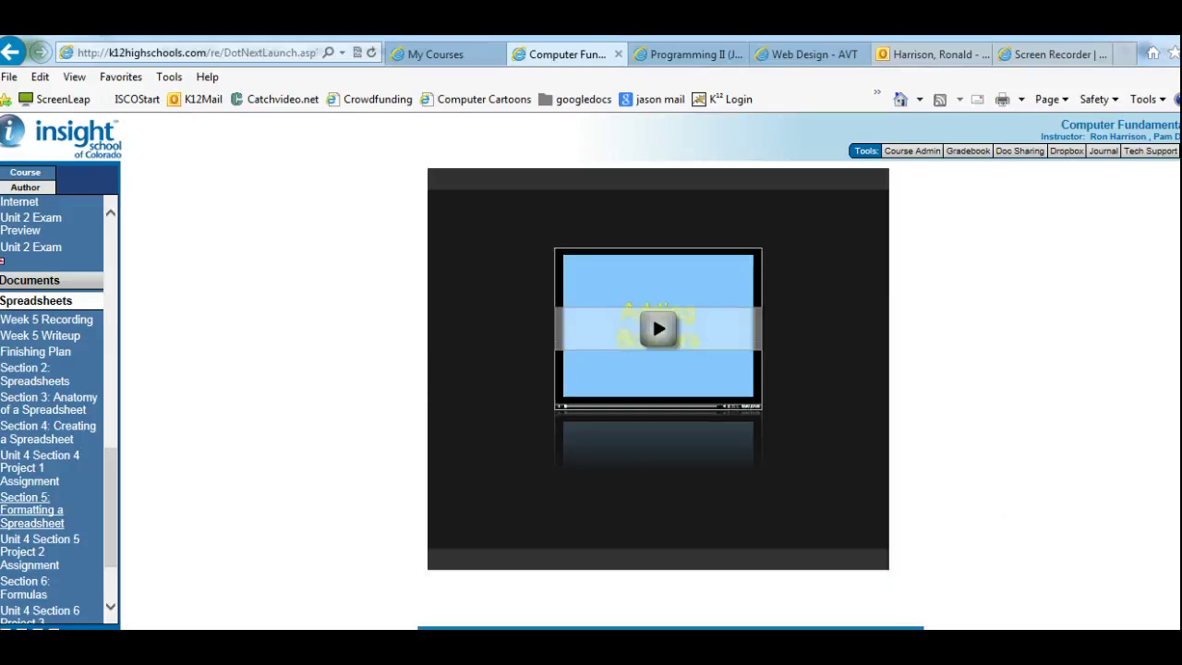
left_click(651, 314)
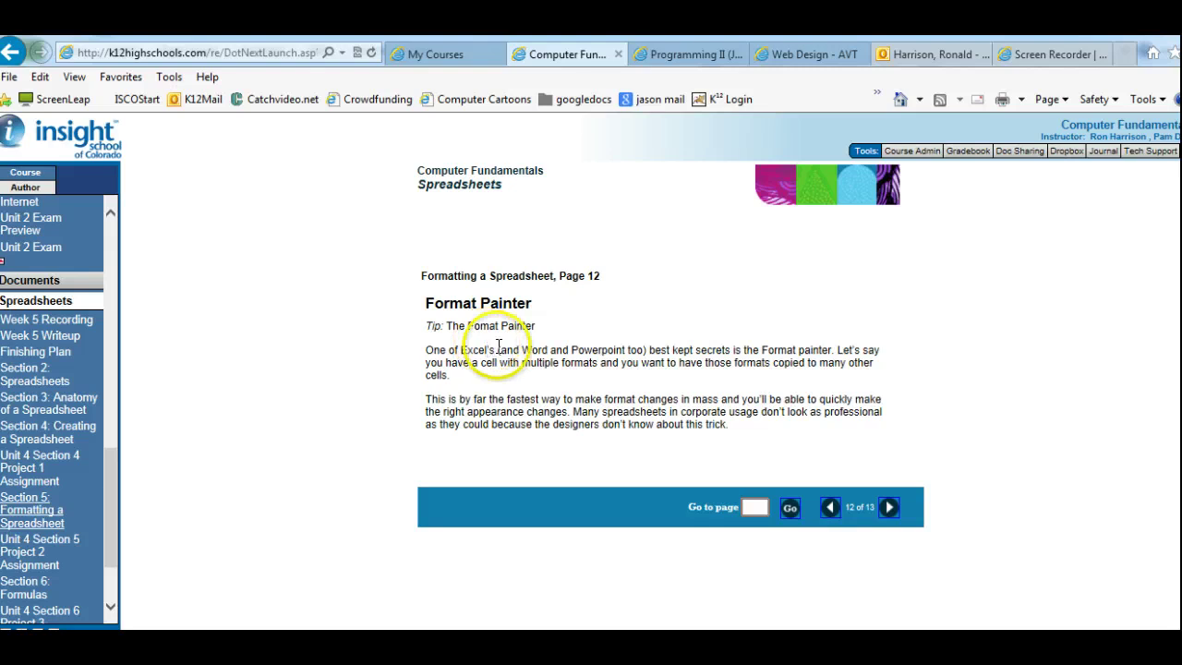
Read the Format Painter tip on page 12 and the Unit 4 Project #2 Assignment instructions on page 13
left_click_drag(497, 349, 612, 351)
left_click(624, 366)
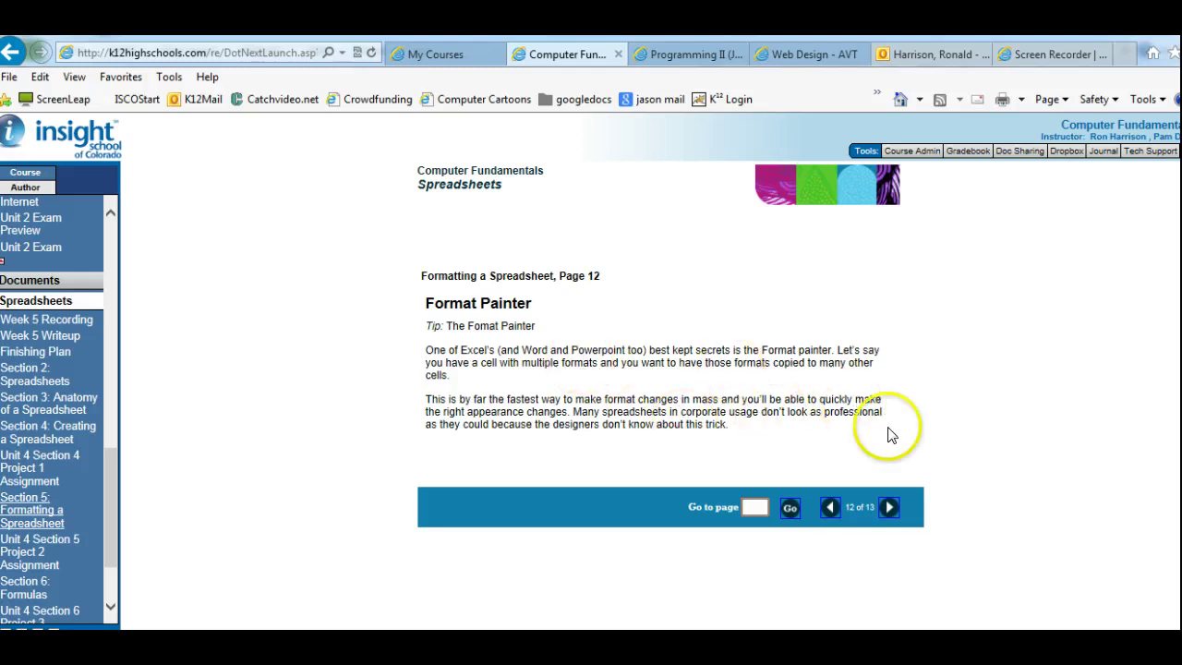
left_click(889, 508)
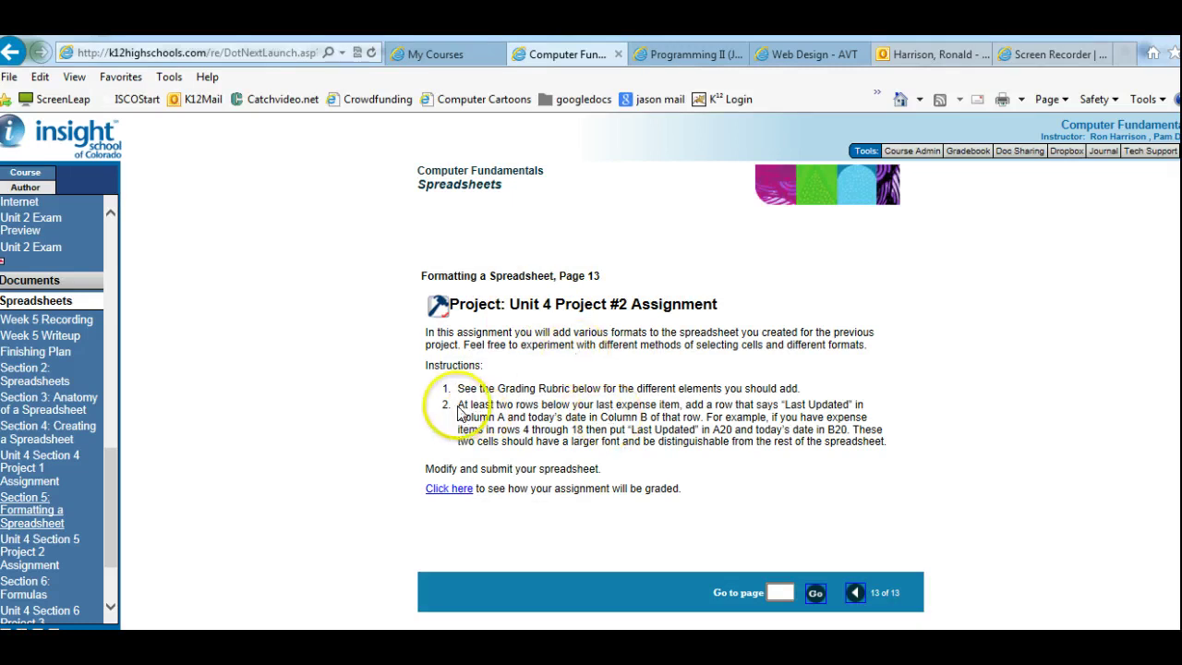
left_click_drag(460, 404, 951, 445)
left_click(951, 444)
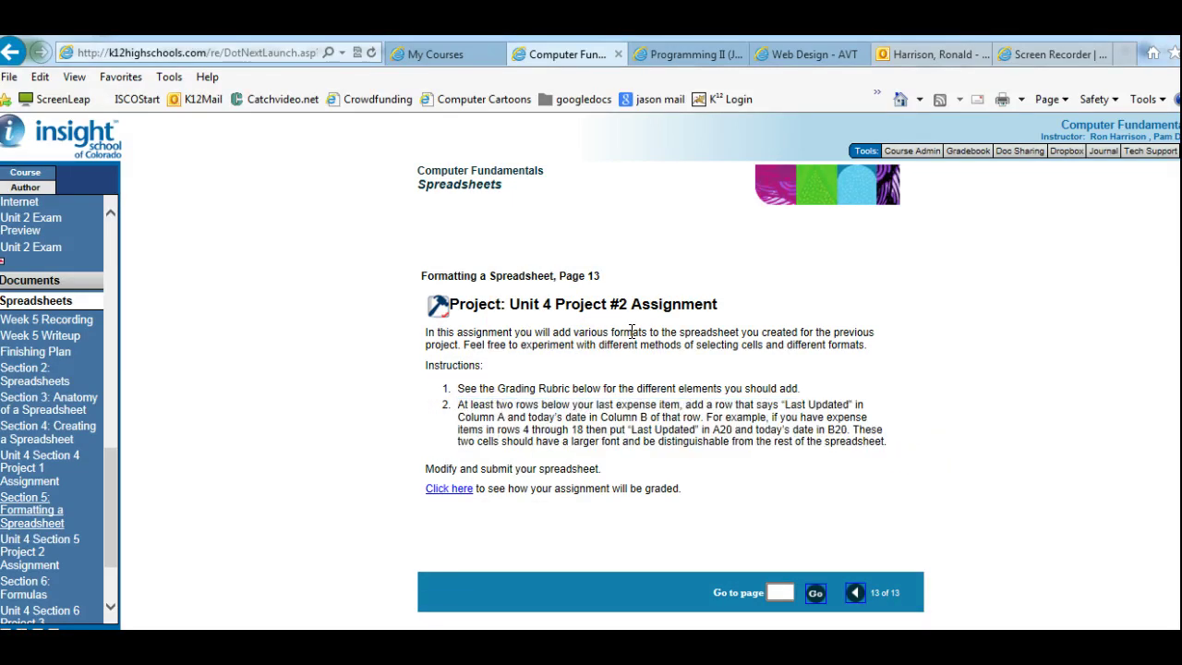
Open the assignment's grading document ITT01-133.61764.doc without saving it and switch to the Unit 4 Project 2 Assignment in Word
left_click(449, 488)
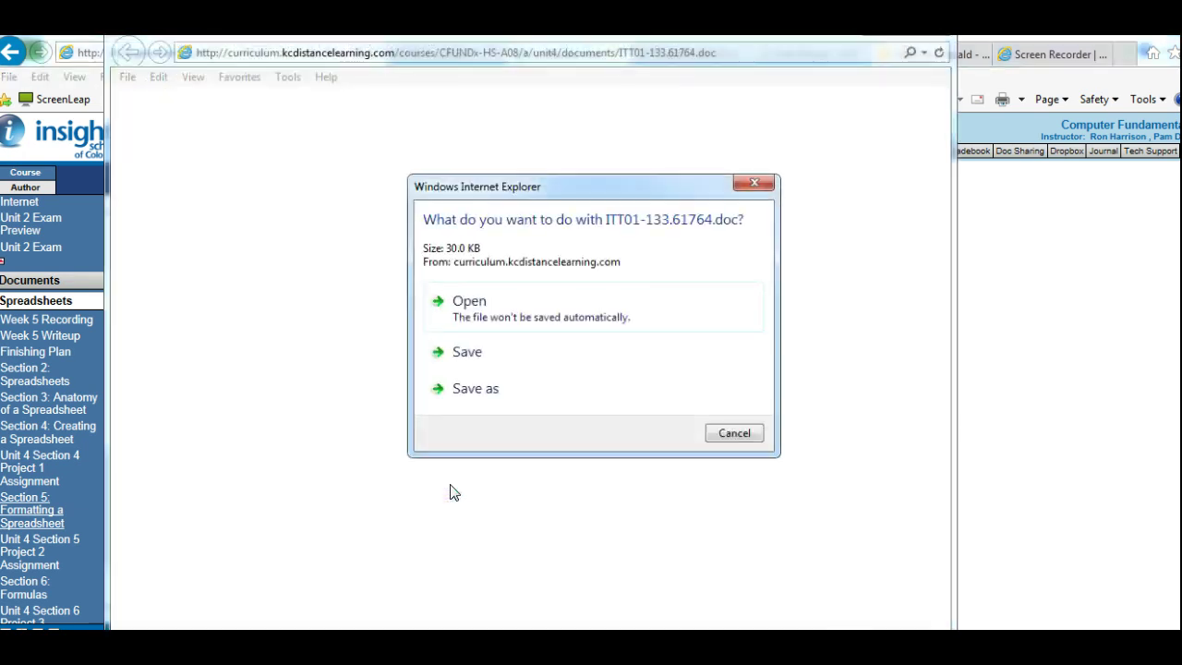
left_click(465, 311)
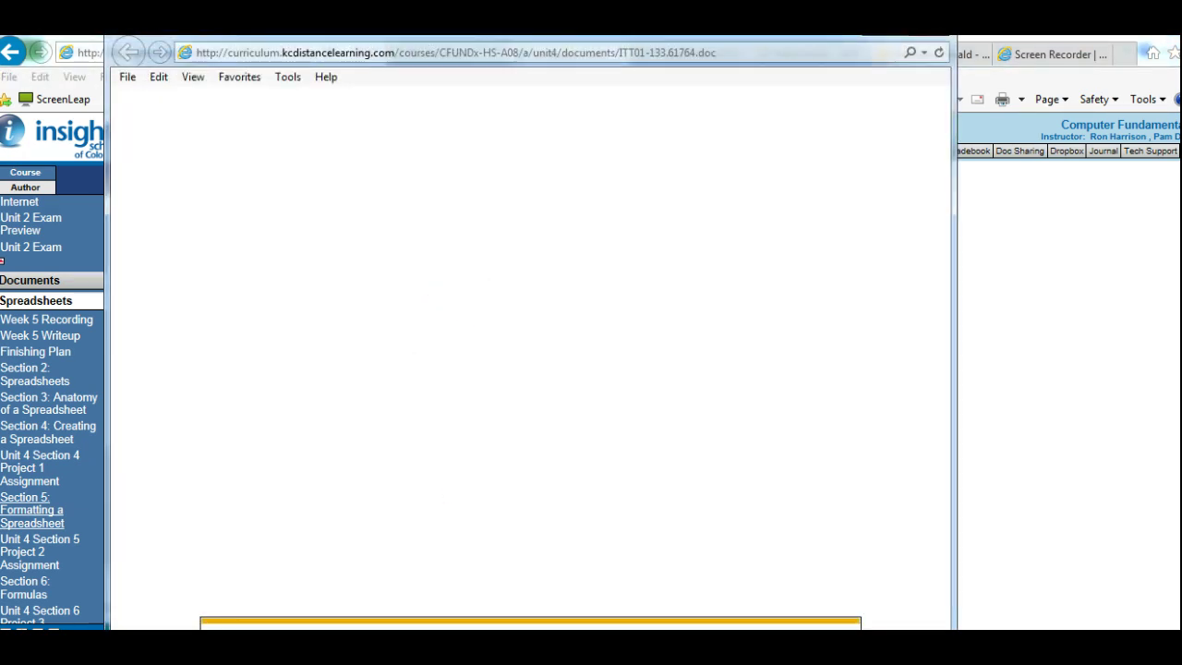
mouse_move(503, 646)
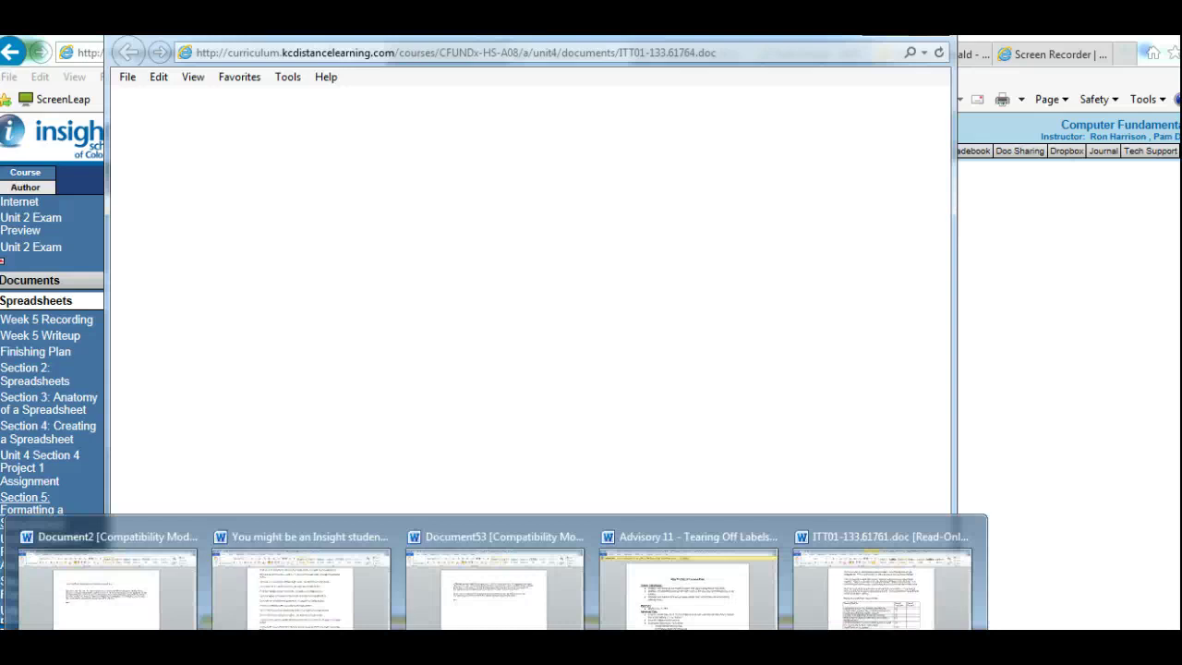
left_click(858, 585)
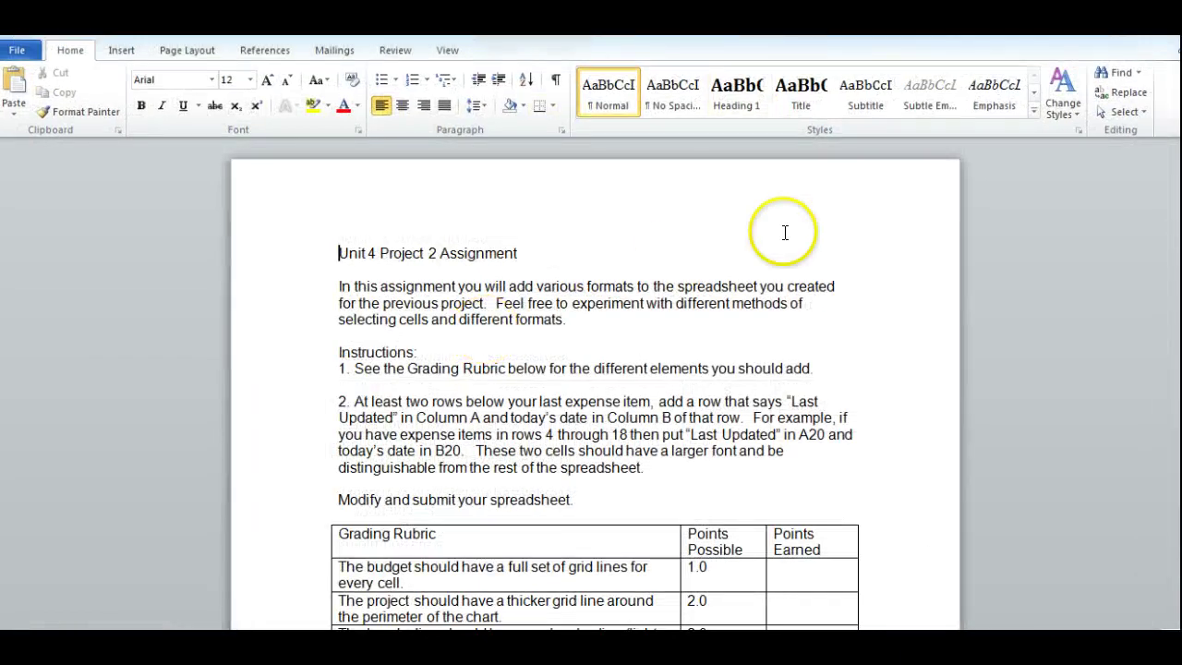
Examine each requirement in the Grading Rubric table, from the grid lines through the Last Updated row's font
scroll(1172, 350, "down", 5)
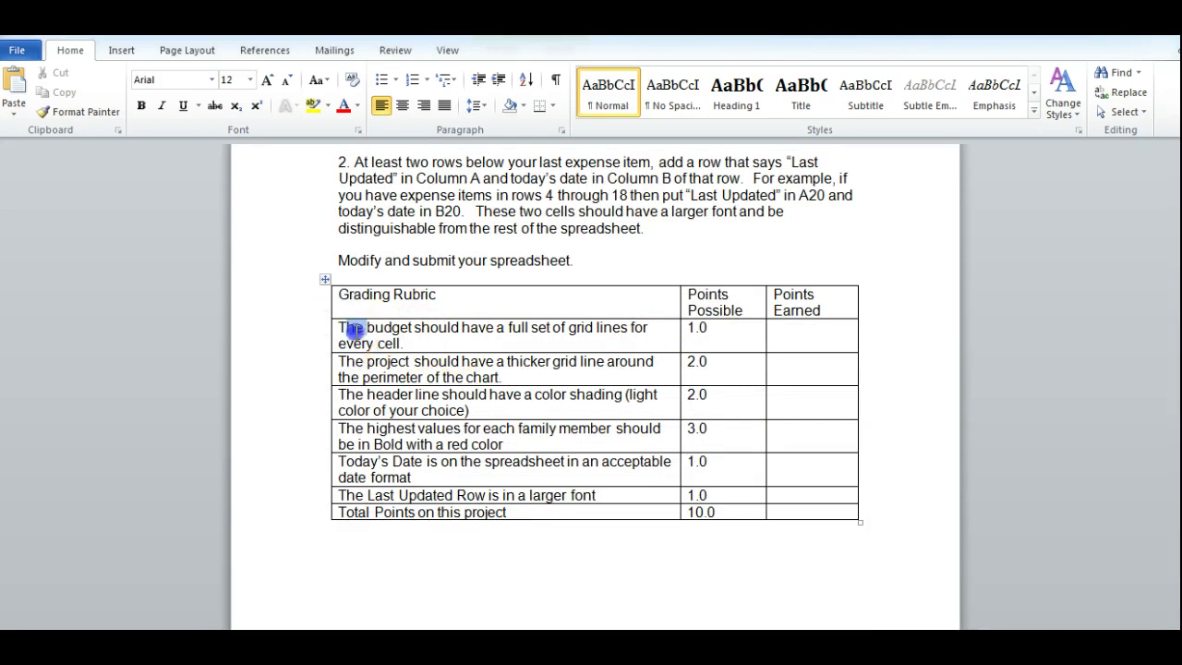
left_click_drag(344, 327, 474, 376)
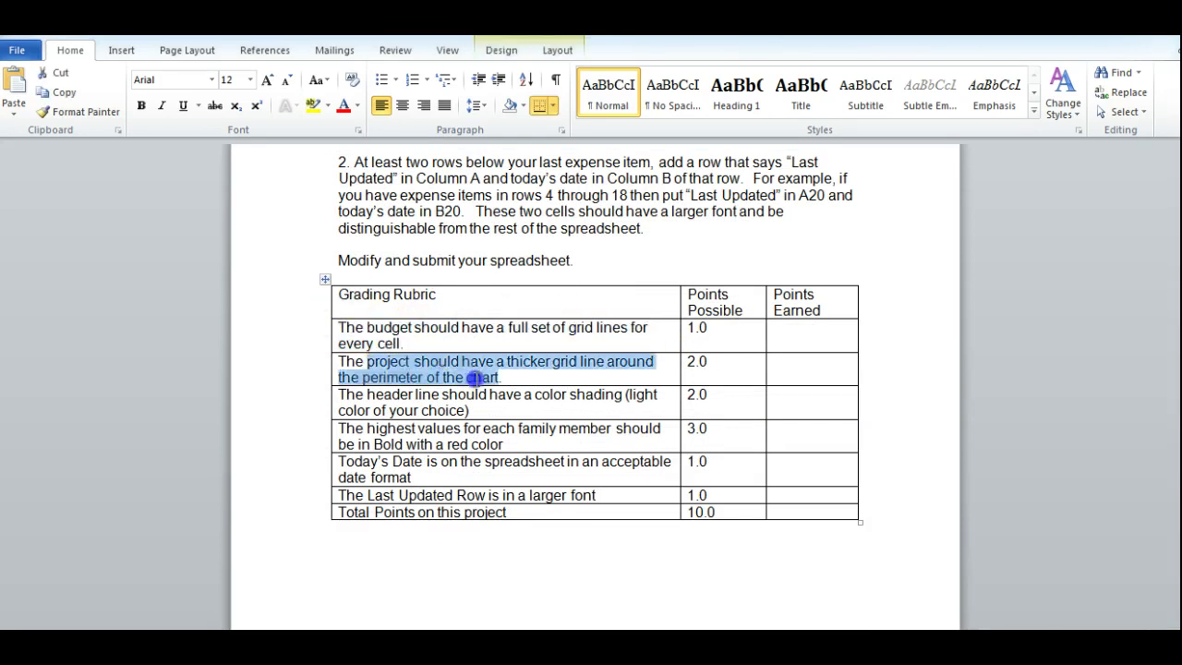
left_click_drag(368, 394, 477, 410)
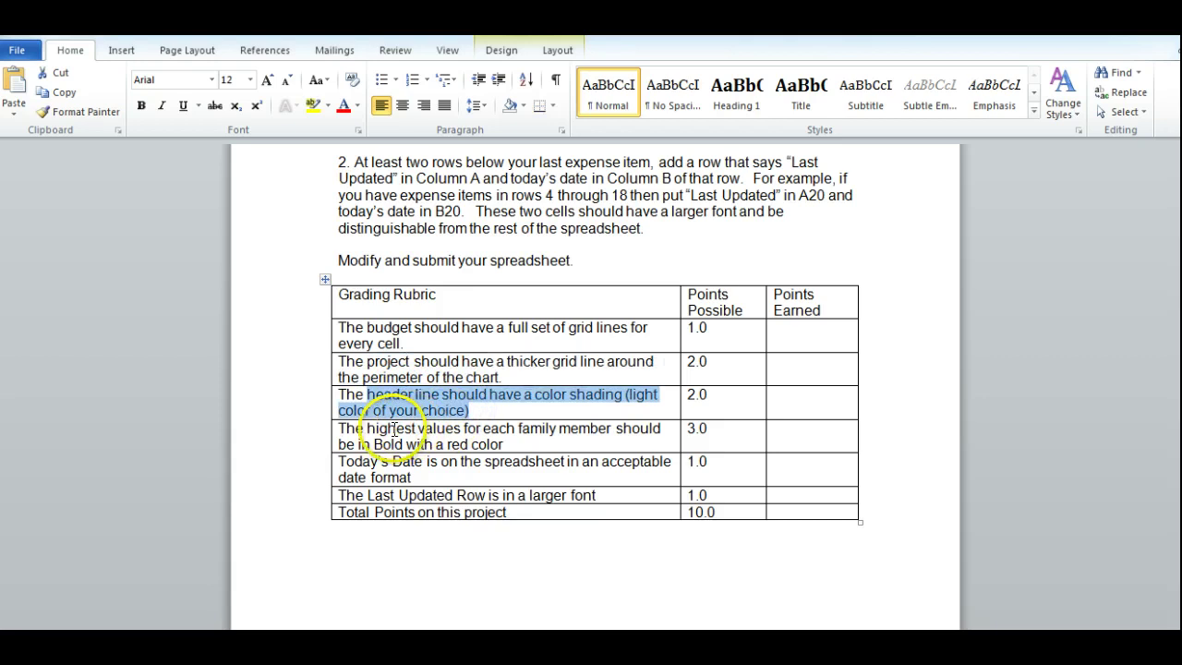
left_click_drag(368, 428, 494, 444)
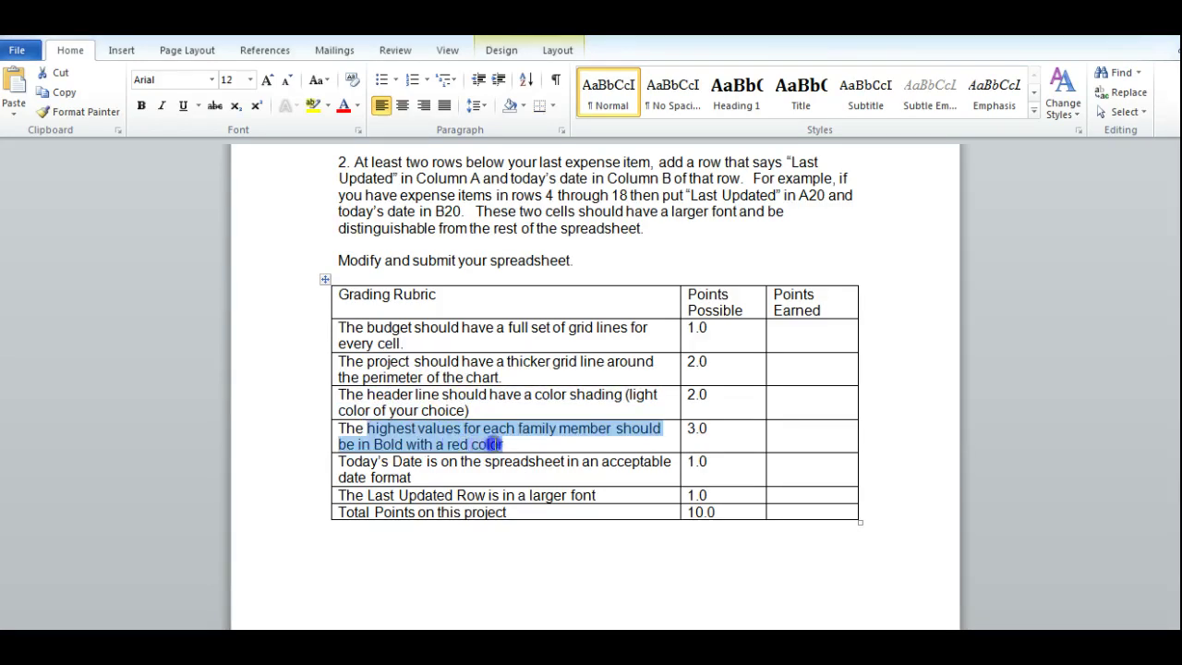
left_click(424, 444)
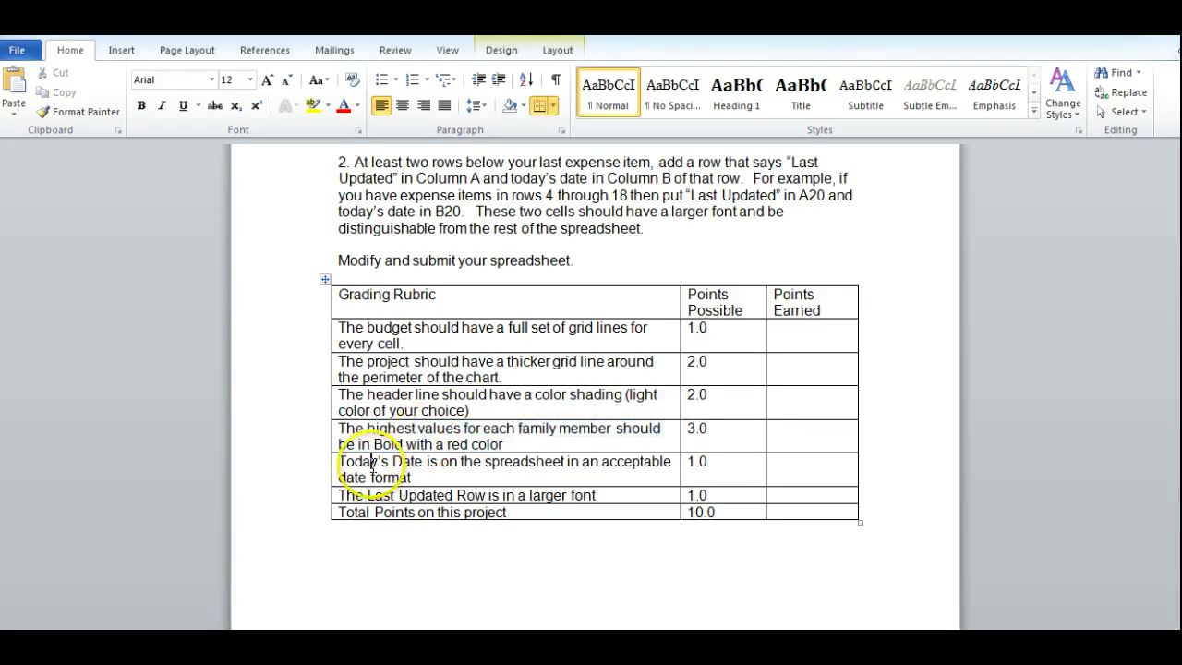
left_click_drag(372, 464, 564, 495)
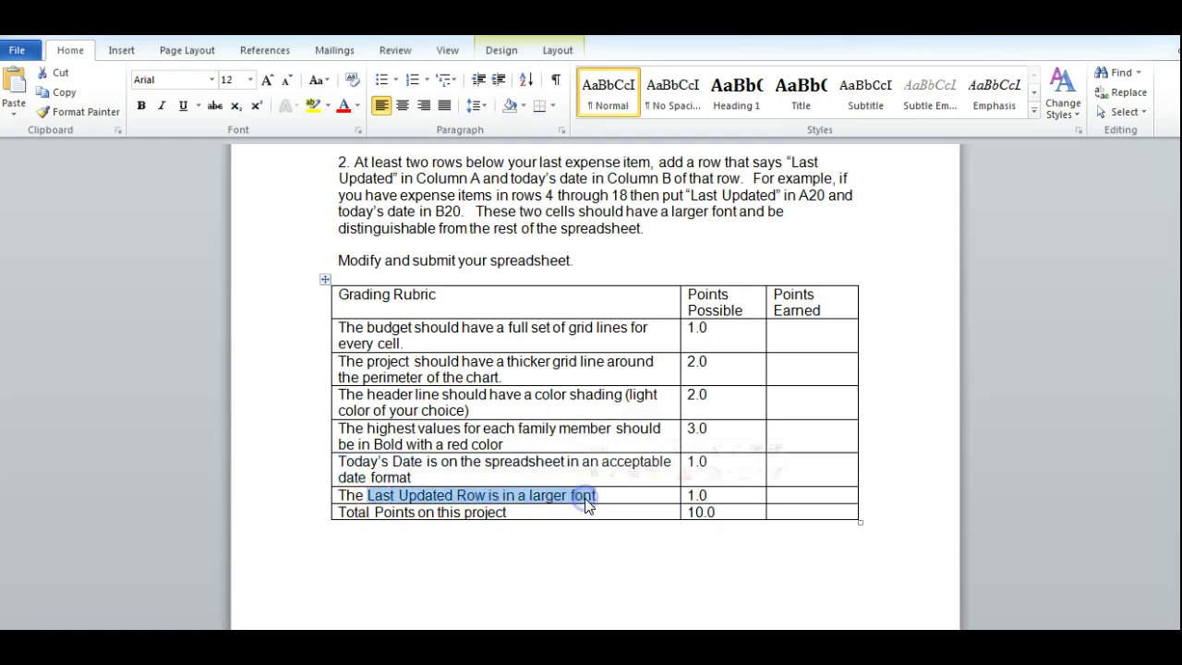
left_click(494, 496)
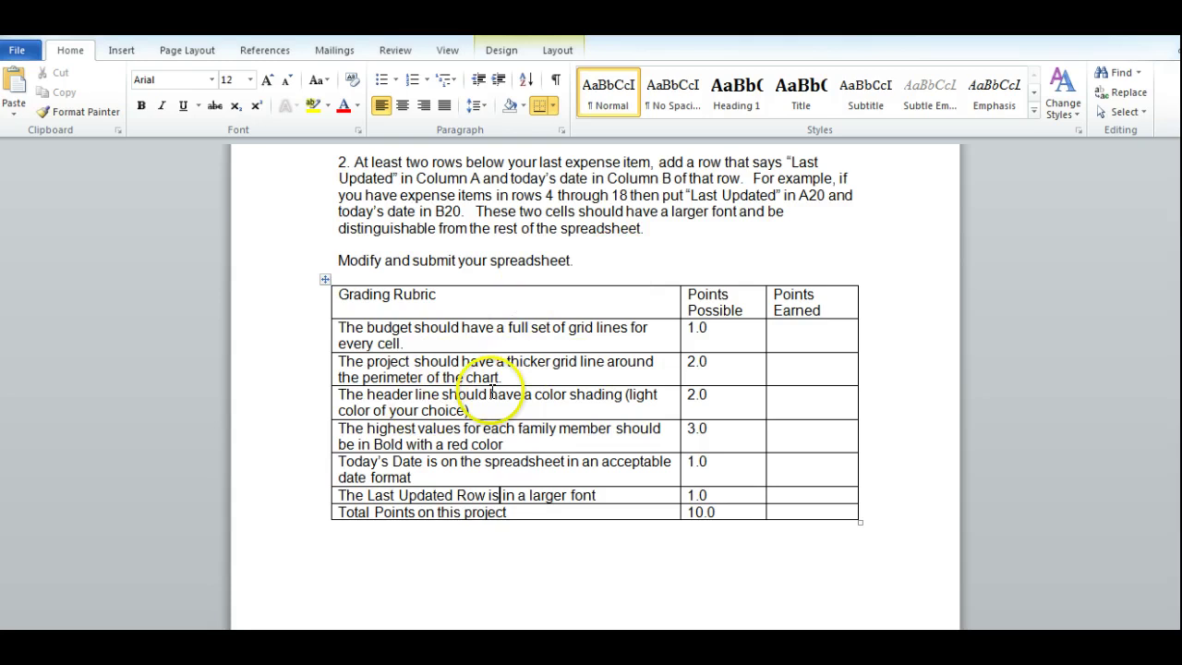
left_click_drag(335, 326, 738, 493)
left_click(416, 407)
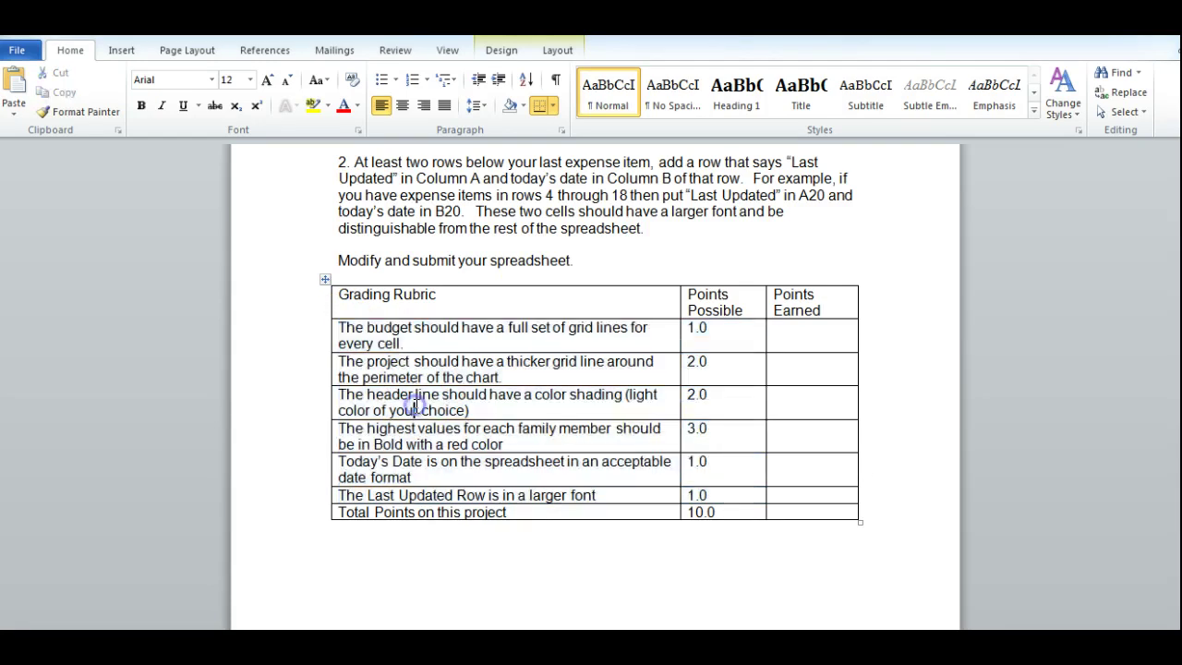
Switch back to the course in Internet Explorer and review Section 5 questions 8 and 9 of the Week 5 Writeup
mouse_move(268, 629)
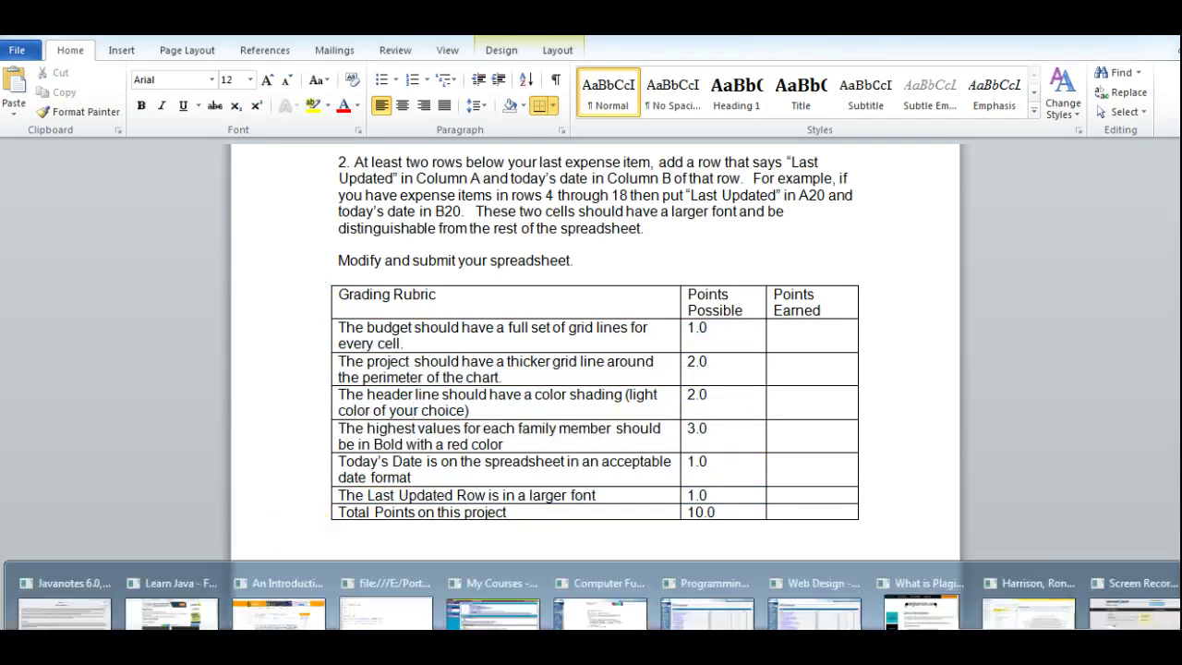
left_click(605, 614)
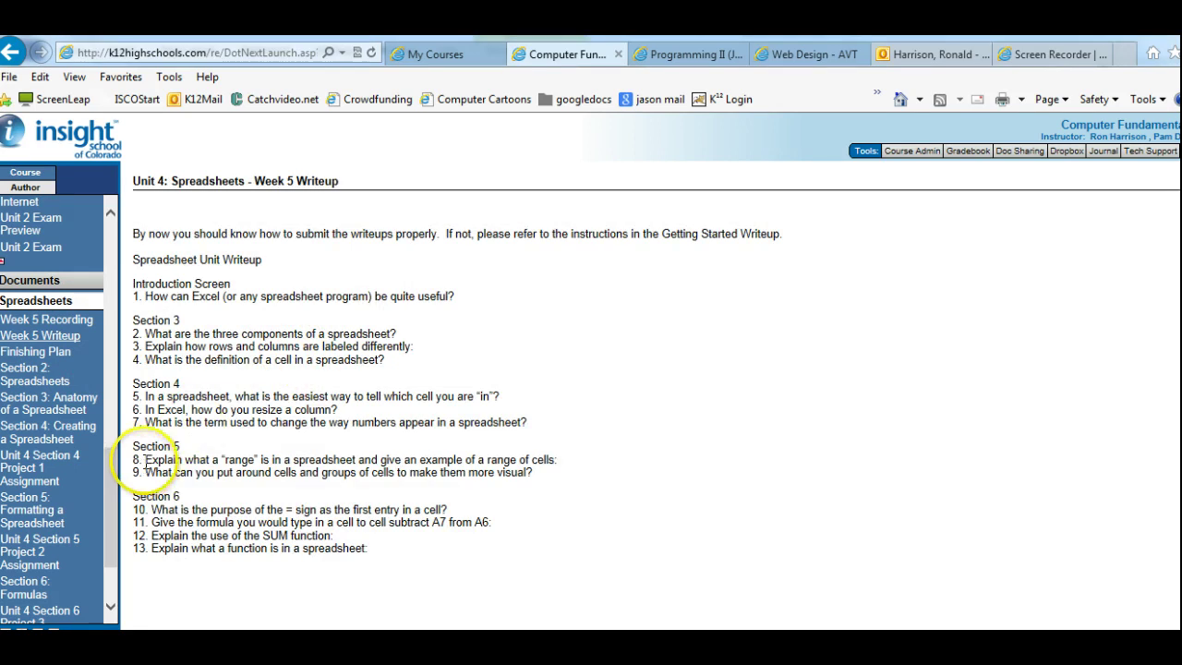
left_click_drag(145, 462, 571, 455)
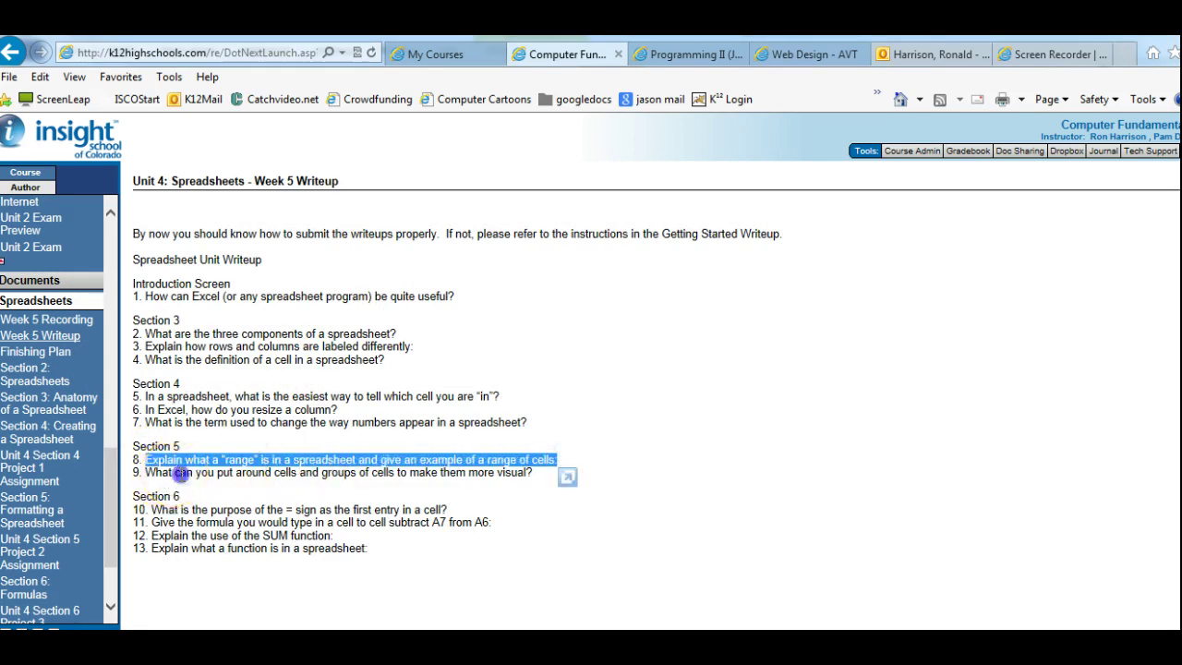
left_click_drag(175, 472, 545, 478)
left_click(433, 477)
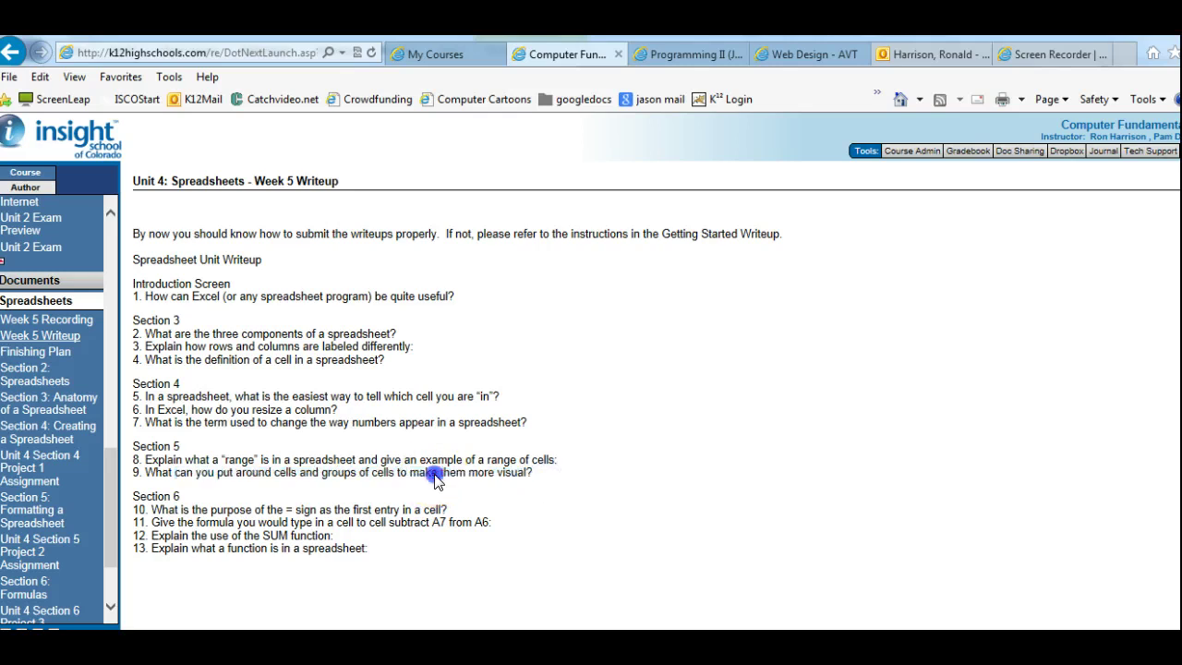
Review Section 6 questions 10 to 13 of the Week 5 Writeup
left_click(328, 458)
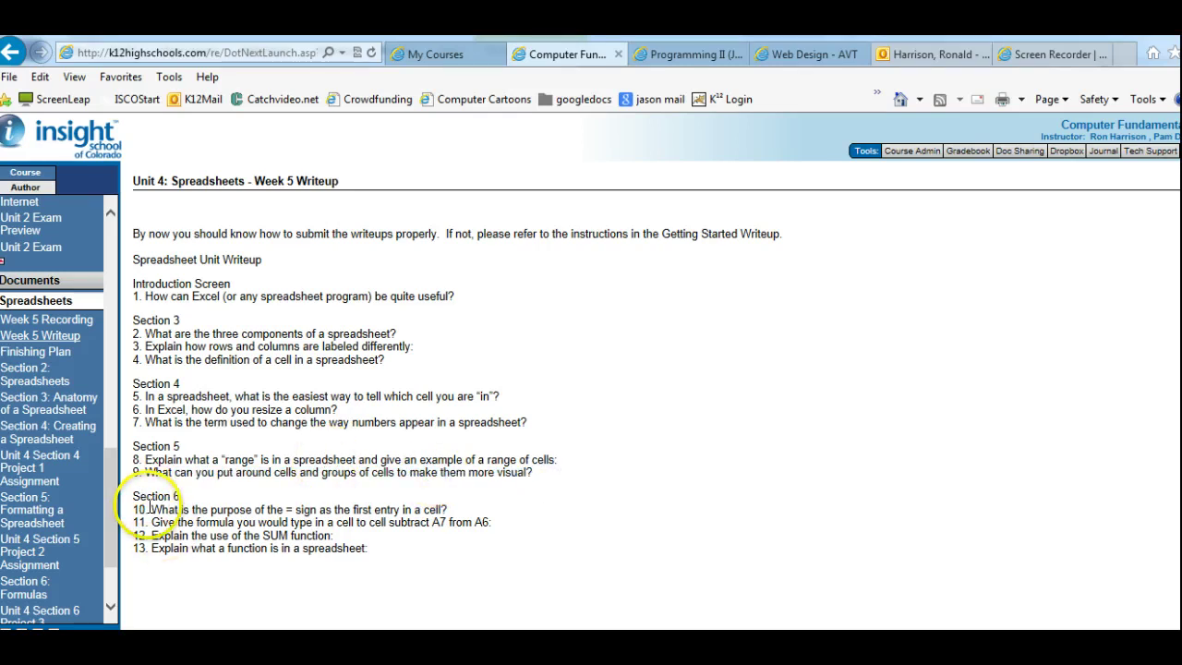
left_click_drag(149, 506, 469, 520)
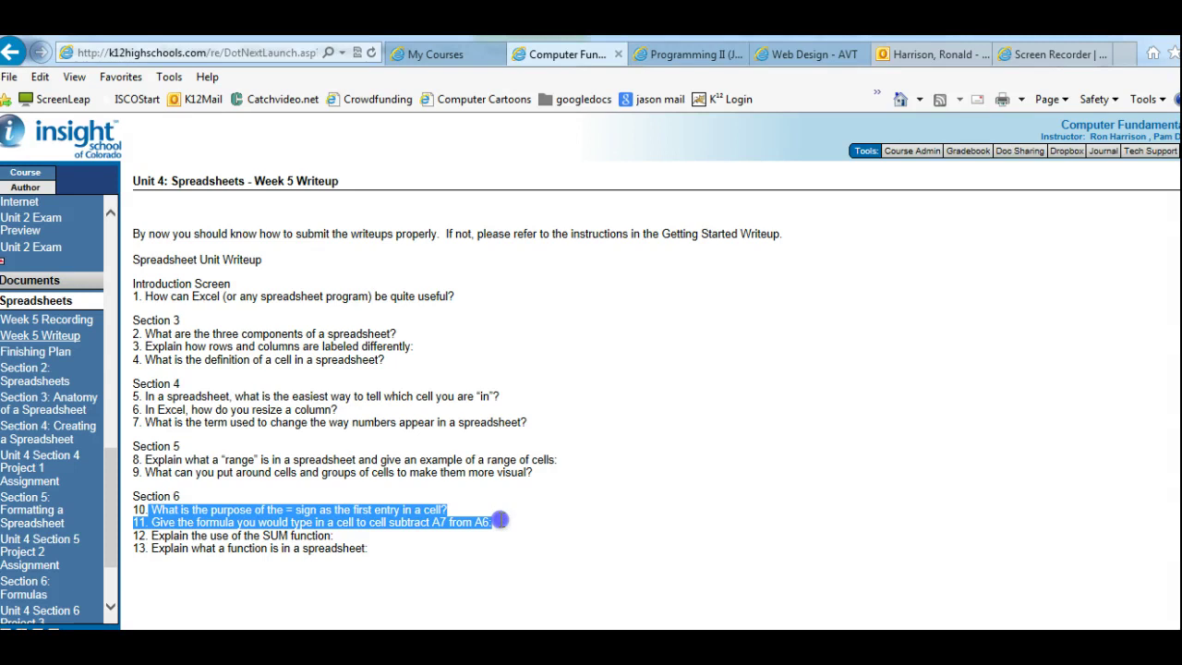
left_click_drag(500, 520, 379, 563)
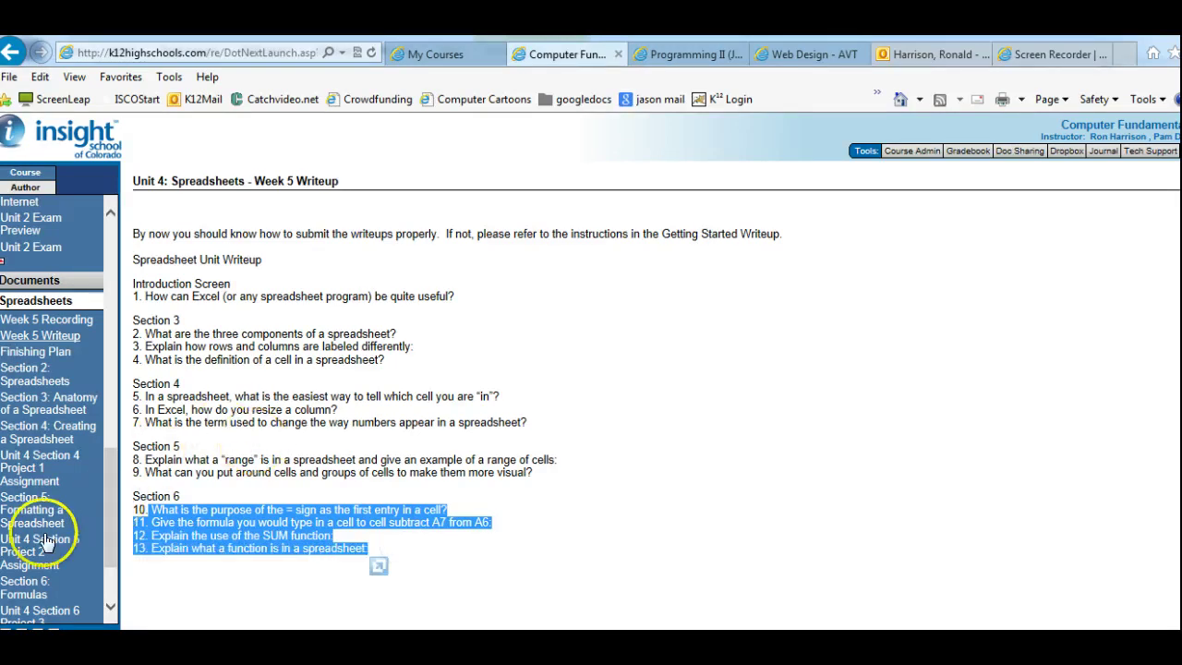
Open the Section 6: Formulas lesson and read the definition of a formula in the introduction on page 1
left_click(20, 585)
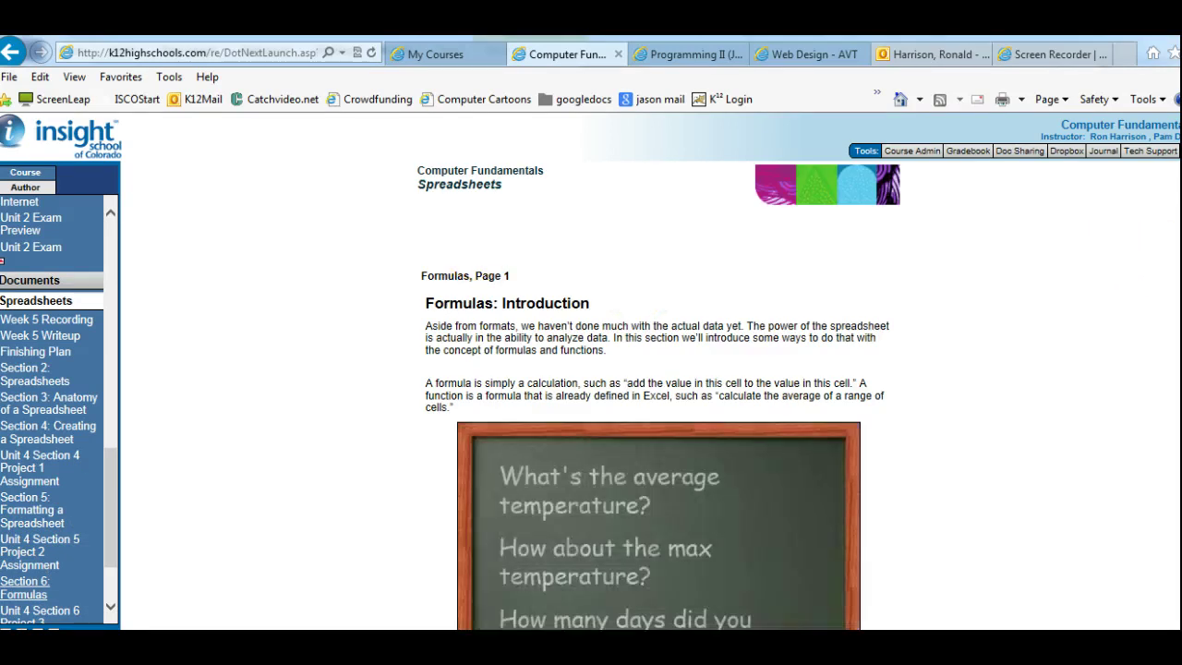
scroll(659, 395, "down", 2)
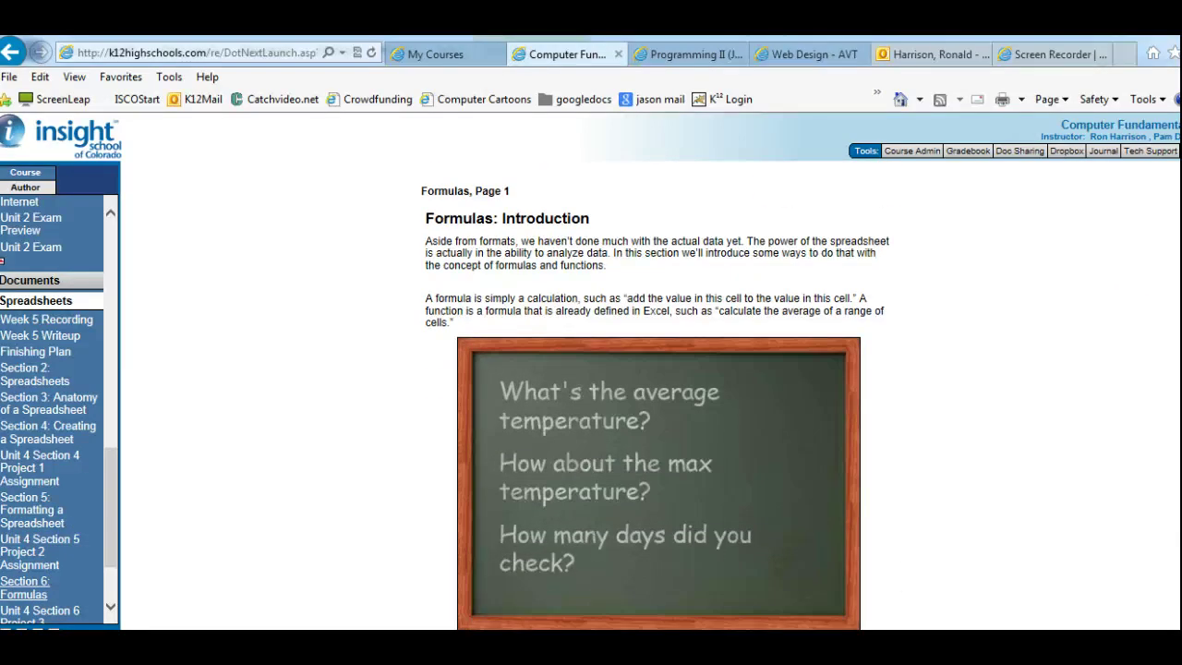
scroll(655, 402, "down", 1)
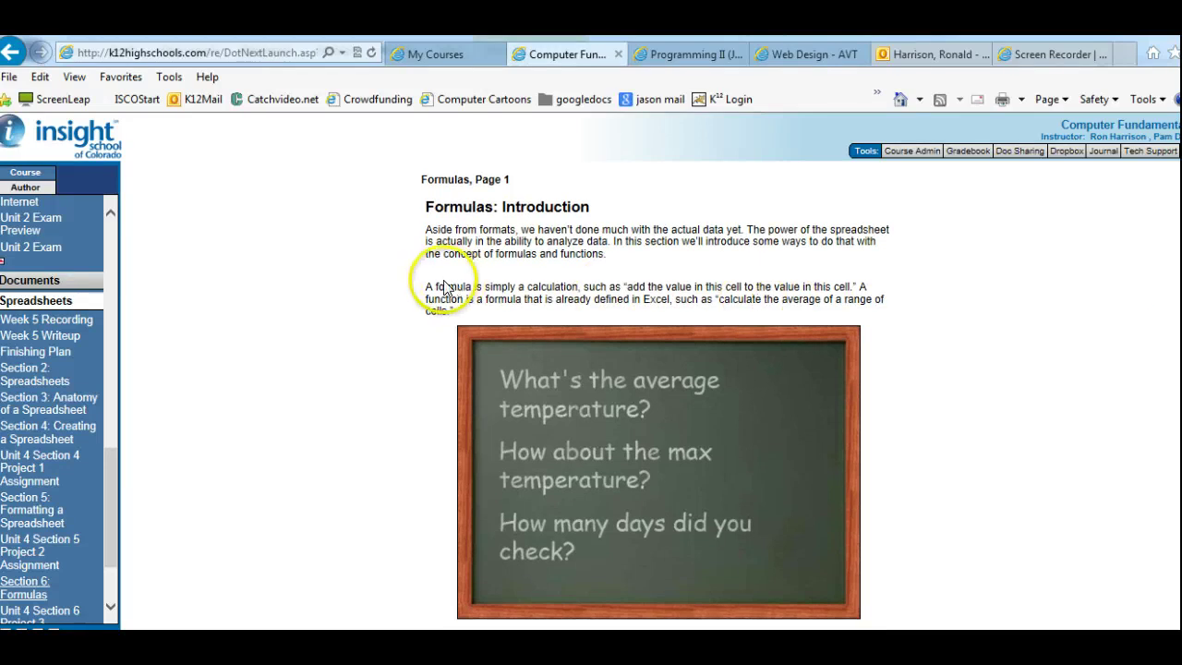
left_click_drag(519, 287, 628, 290)
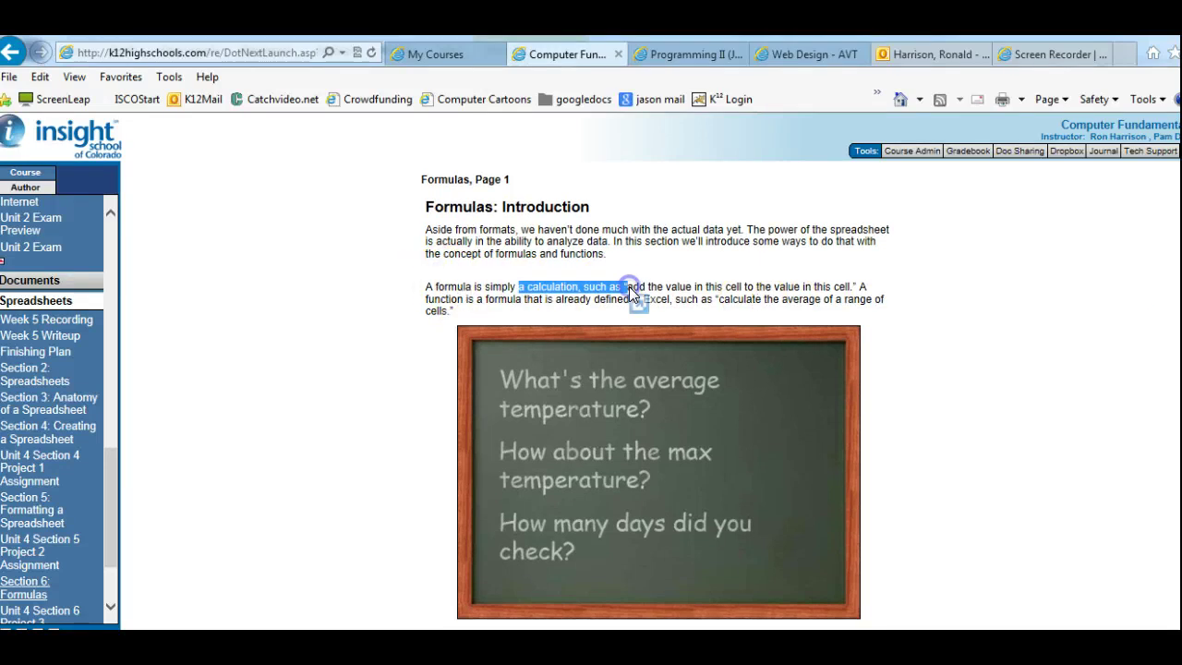
left_click(902, 254)
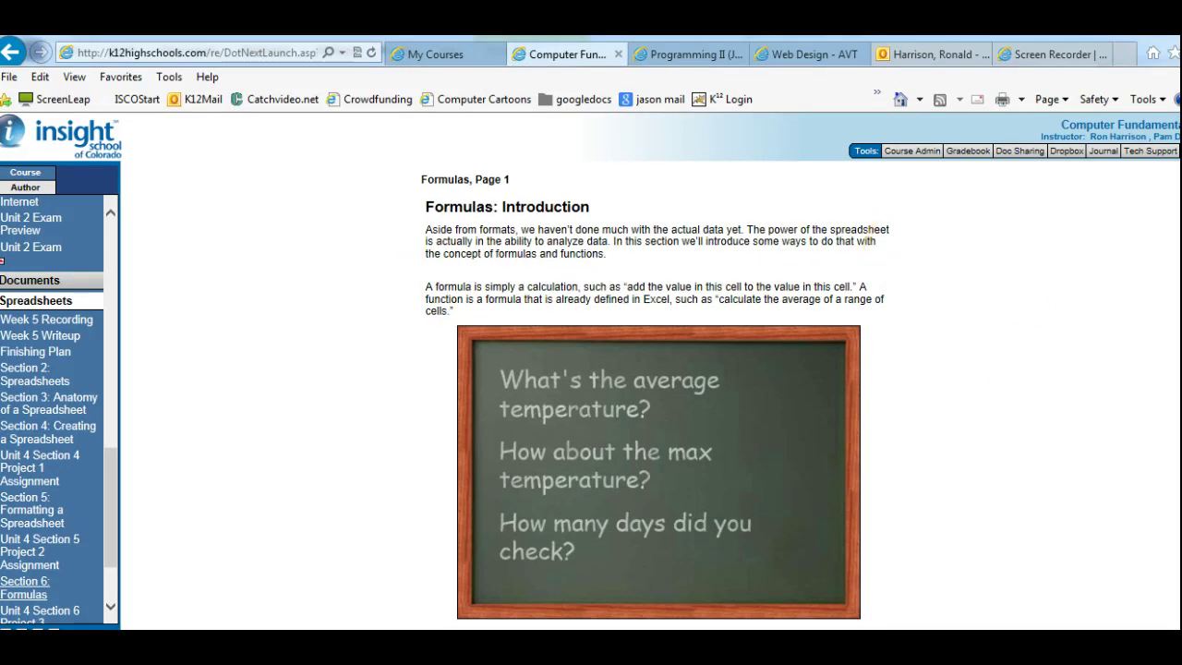
Advance to page 2 of the Formulas lesson and read the three section objectives
scroll(1090, 467, "down", 2)
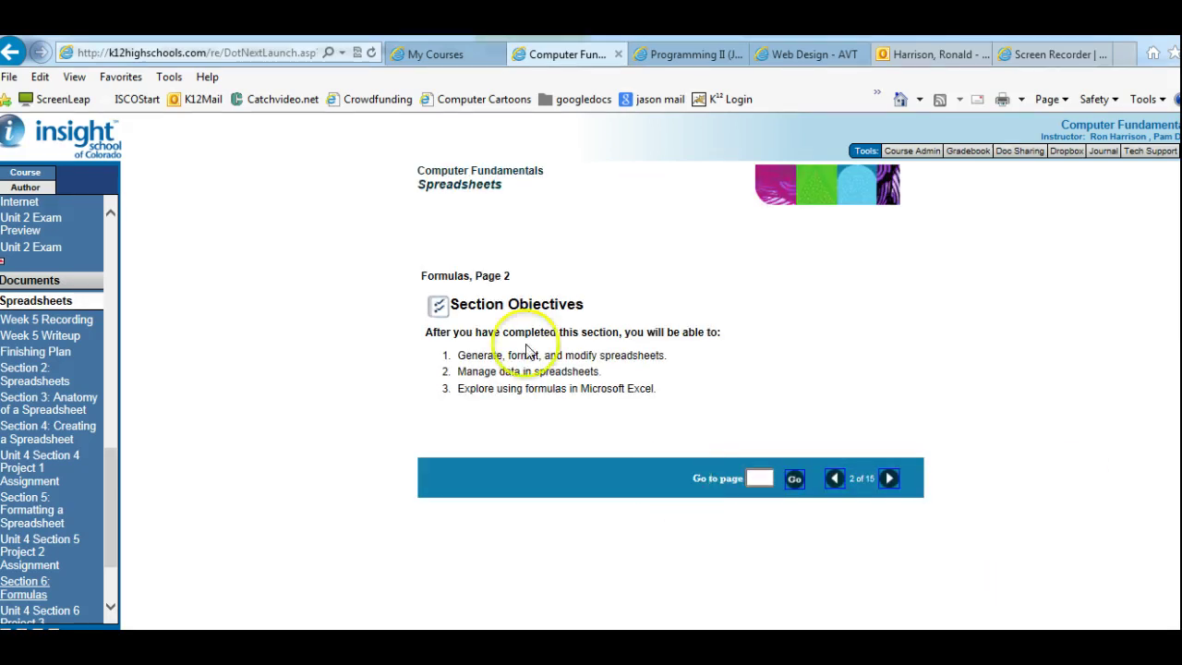
left_click_drag(458, 355, 596, 354)
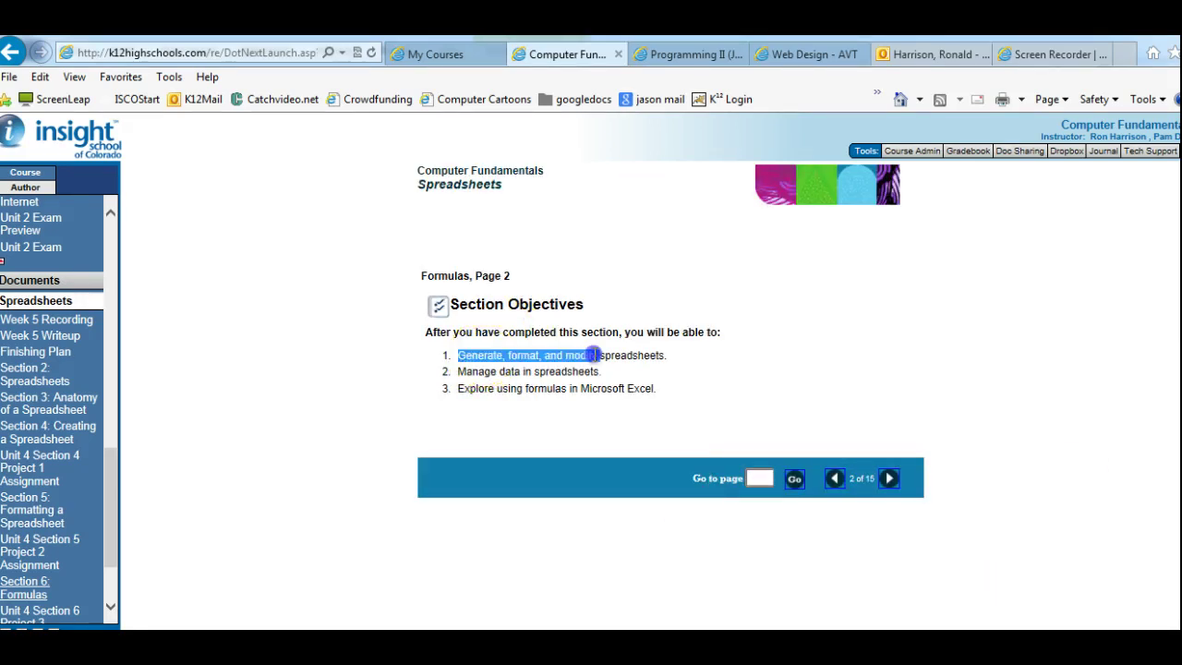
left_click(469, 379)
left_click_drag(458, 371, 600, 371)
left_click_drag(499, 390, 628, 390)
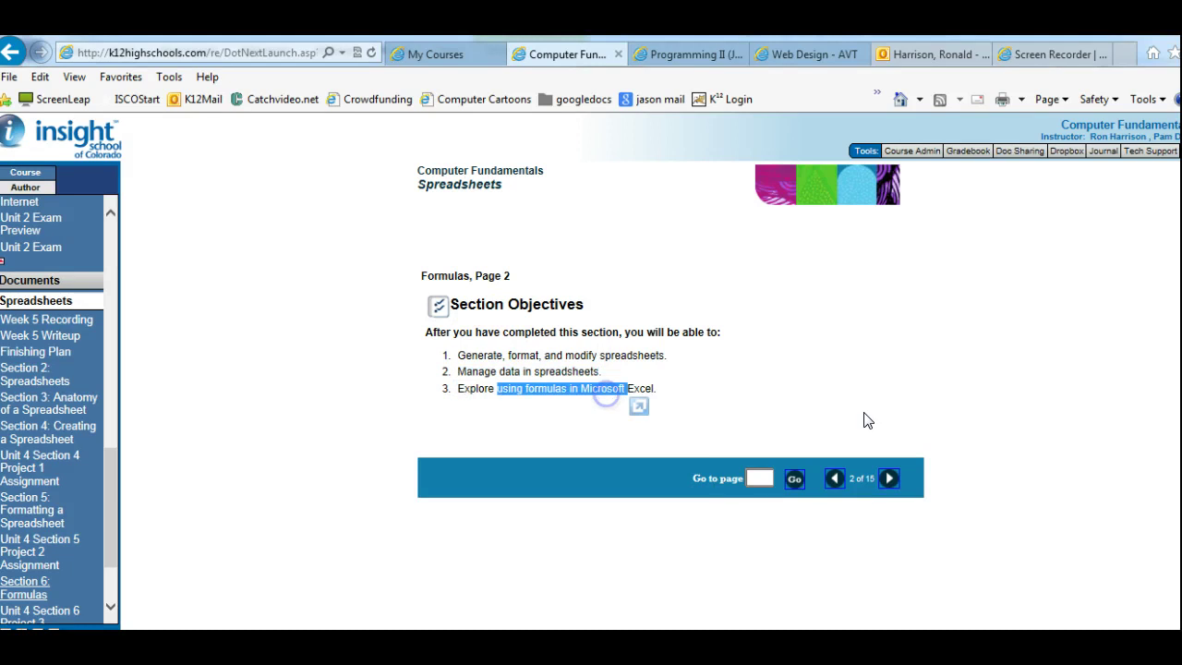
Go to page 3, Entering a Formula, and examine the equal sign and cell references in the example = B3 + C4
left_click(889, 478)
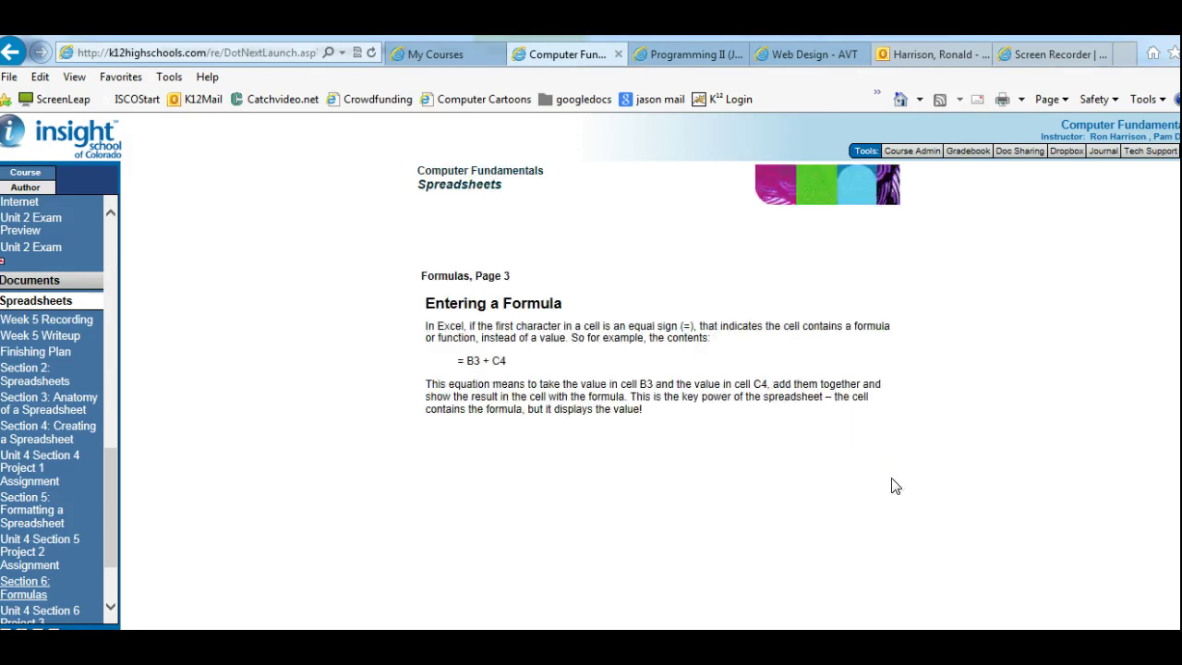
left_click(462, 361)
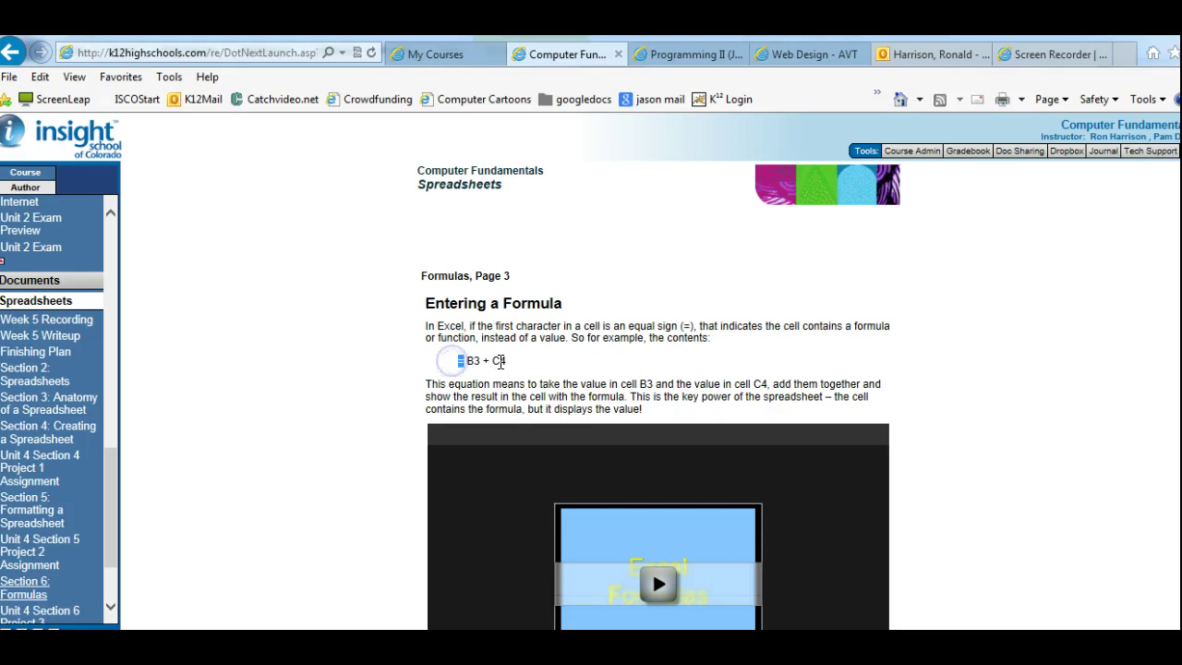
left_click(461, 361)
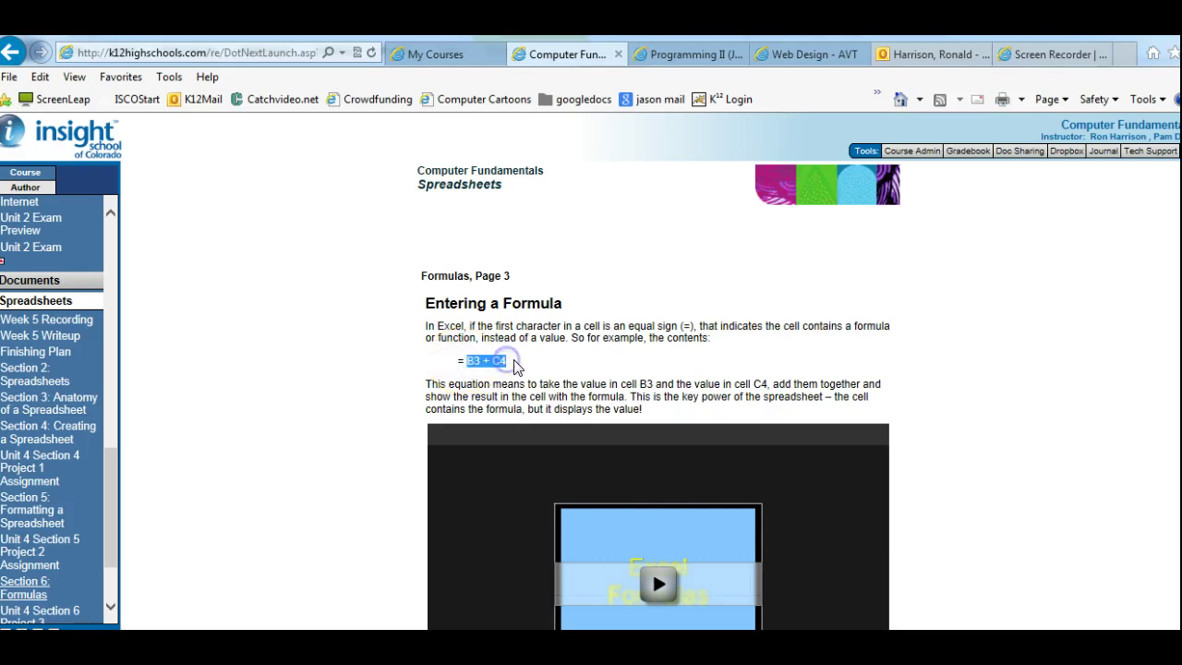
left_click(546, 367)
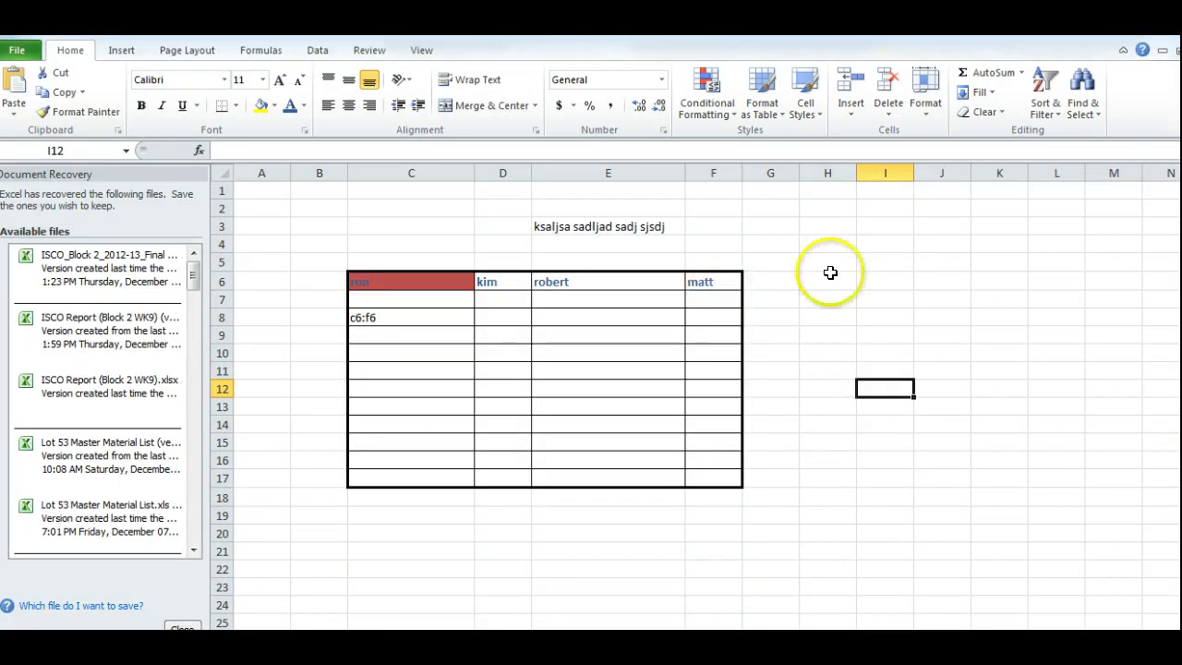
Switch to the Excel worksheet and enter 23 in cell I3 and 26 in cell J3
left_click(880, 227)
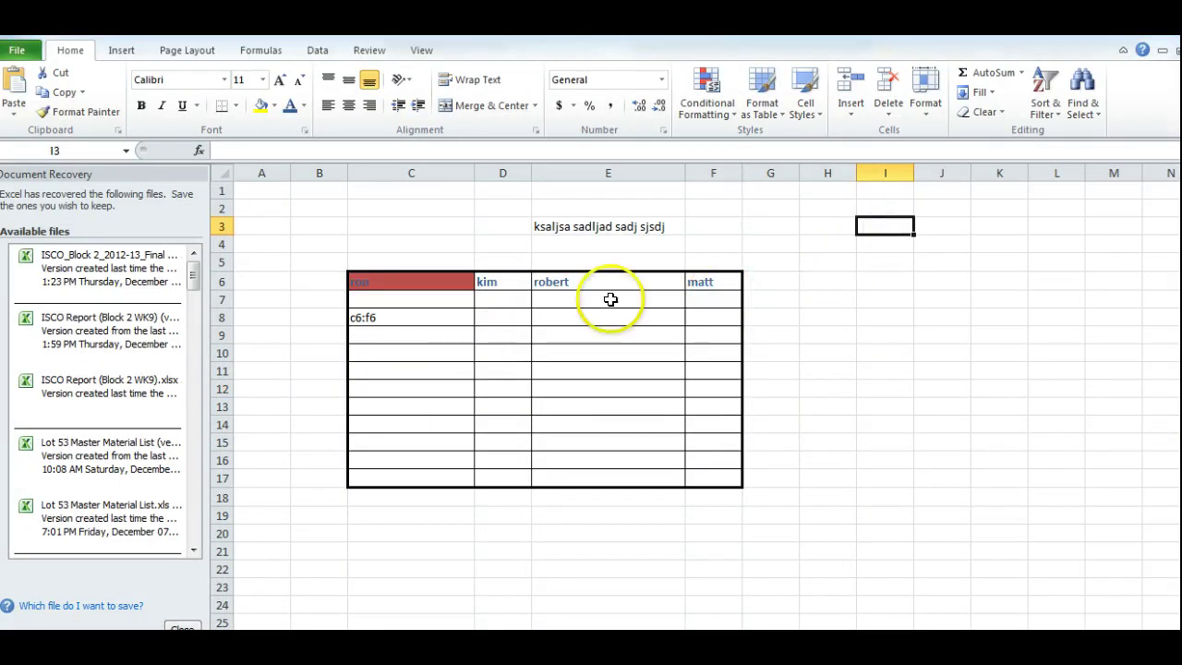
type("23")
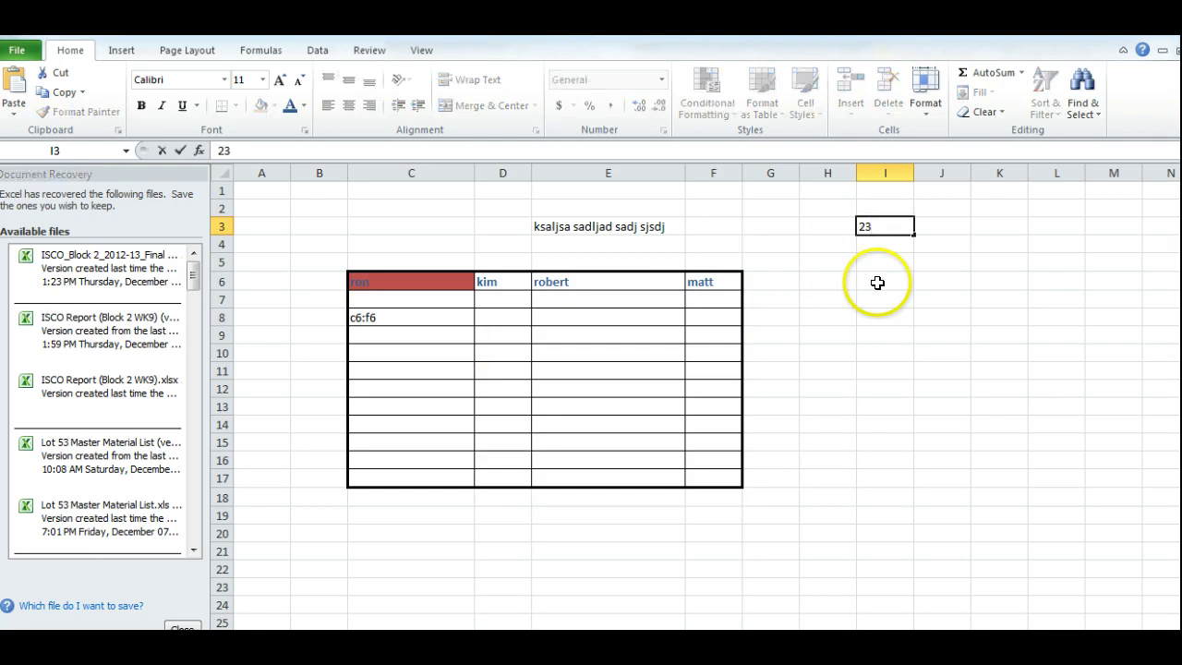
key("Tab")
type("26")
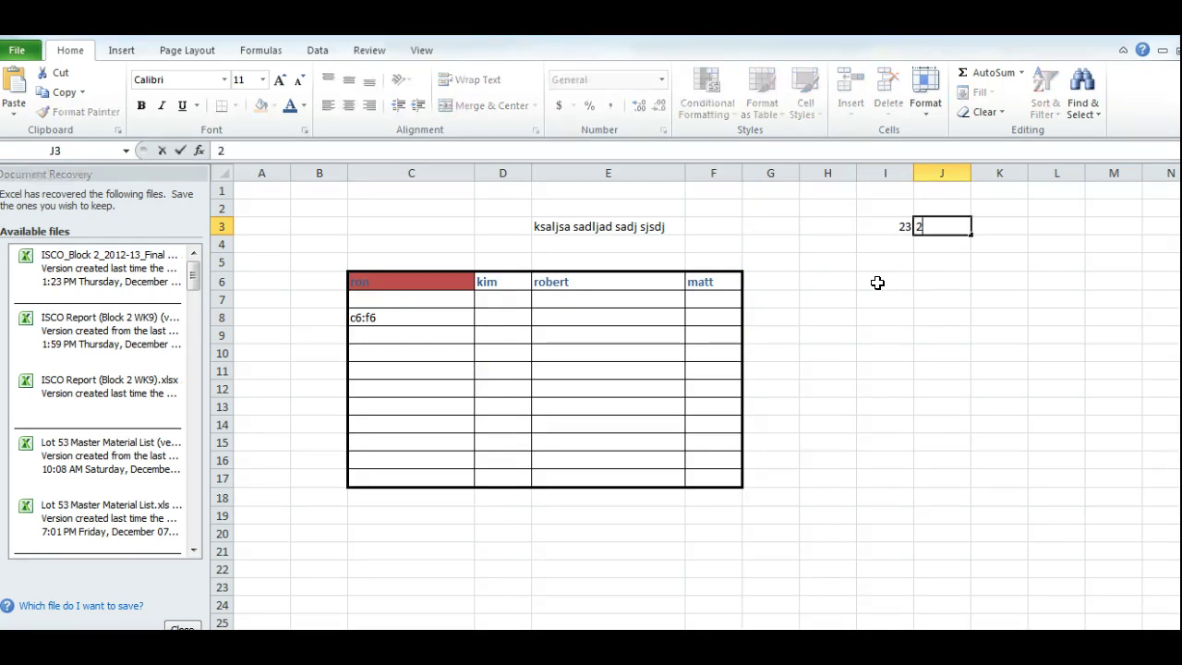
key("Tab")
Enter the formula =I3+J3 in cell L3 and inspect its cell references without altering them
key("Tab")
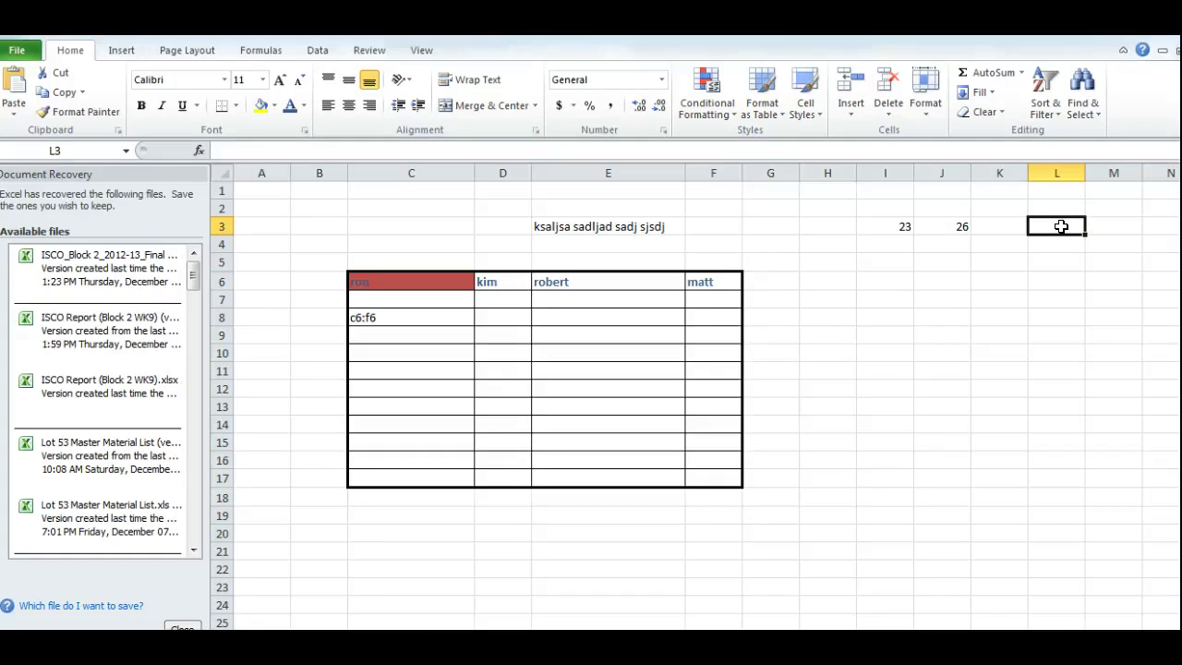
type("=")
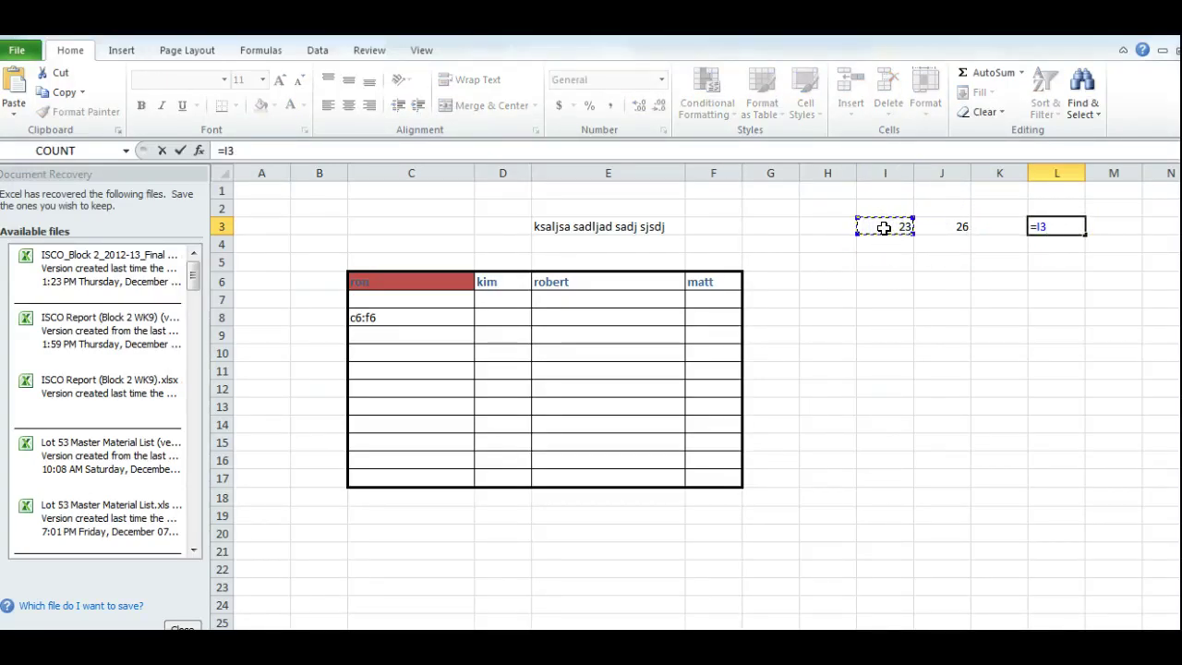
left_click(941, 226)
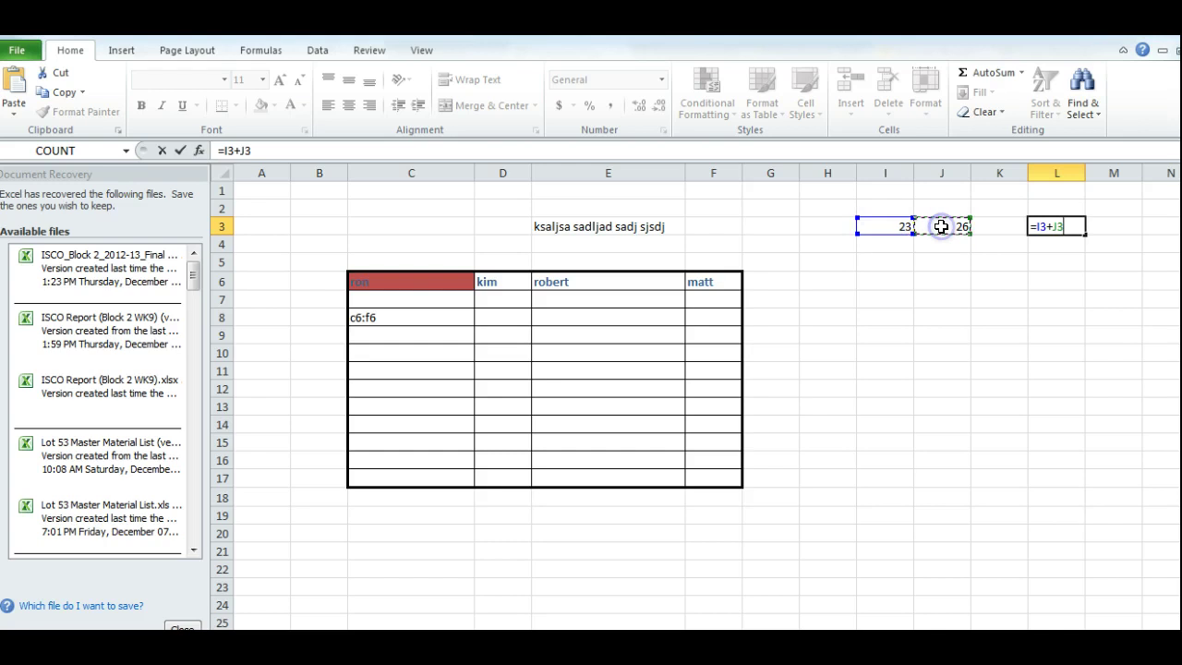
key("Return")
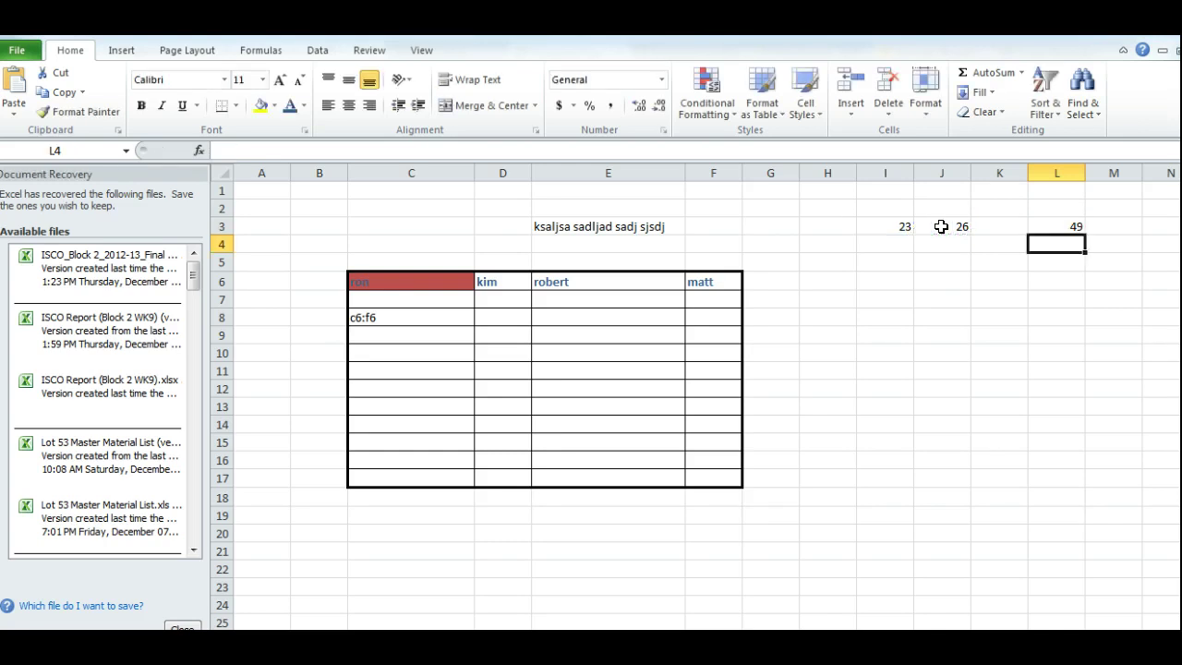
left_click(1048, 227)
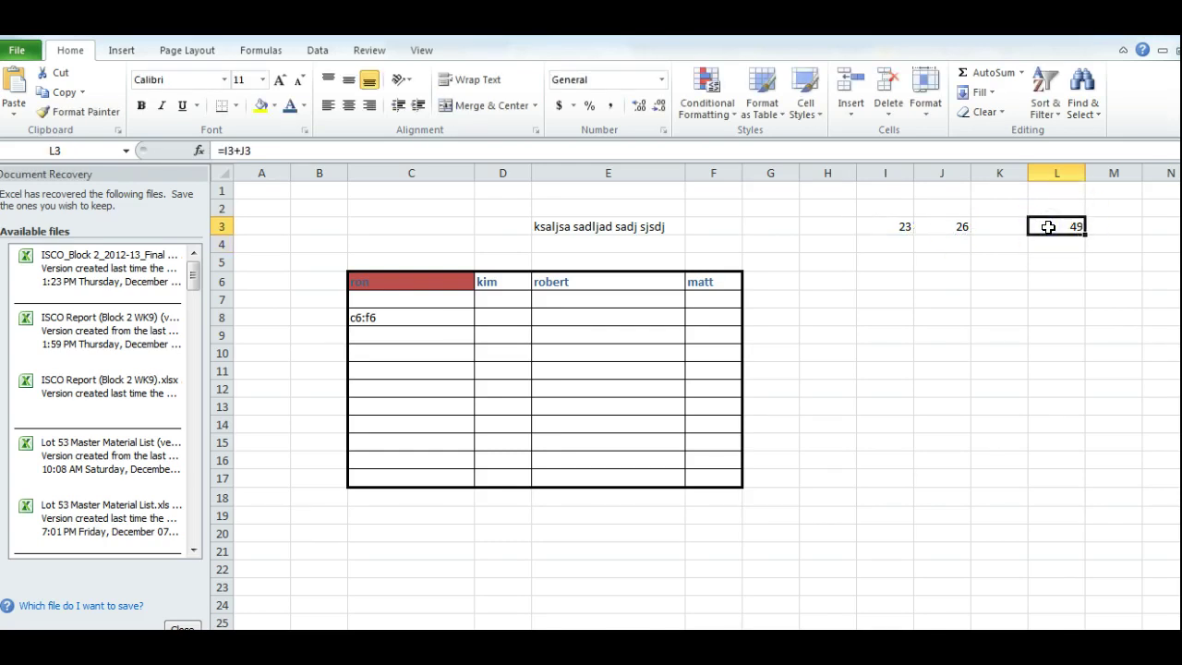
left_click(259, 146)
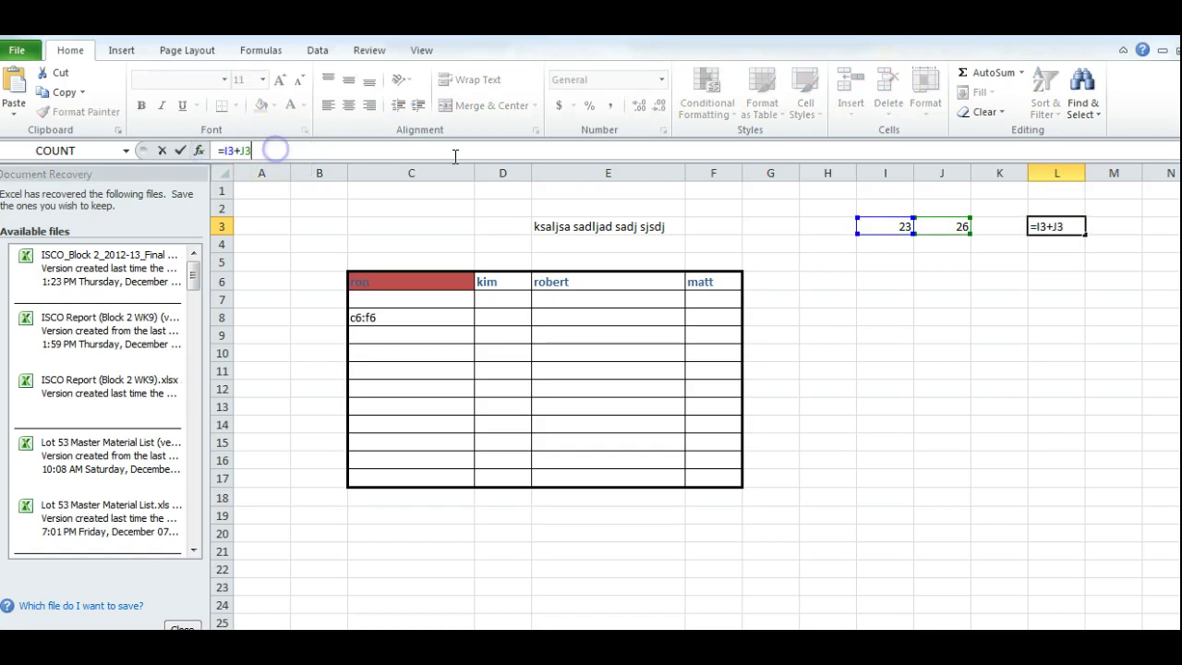
key("ctrl+Return")
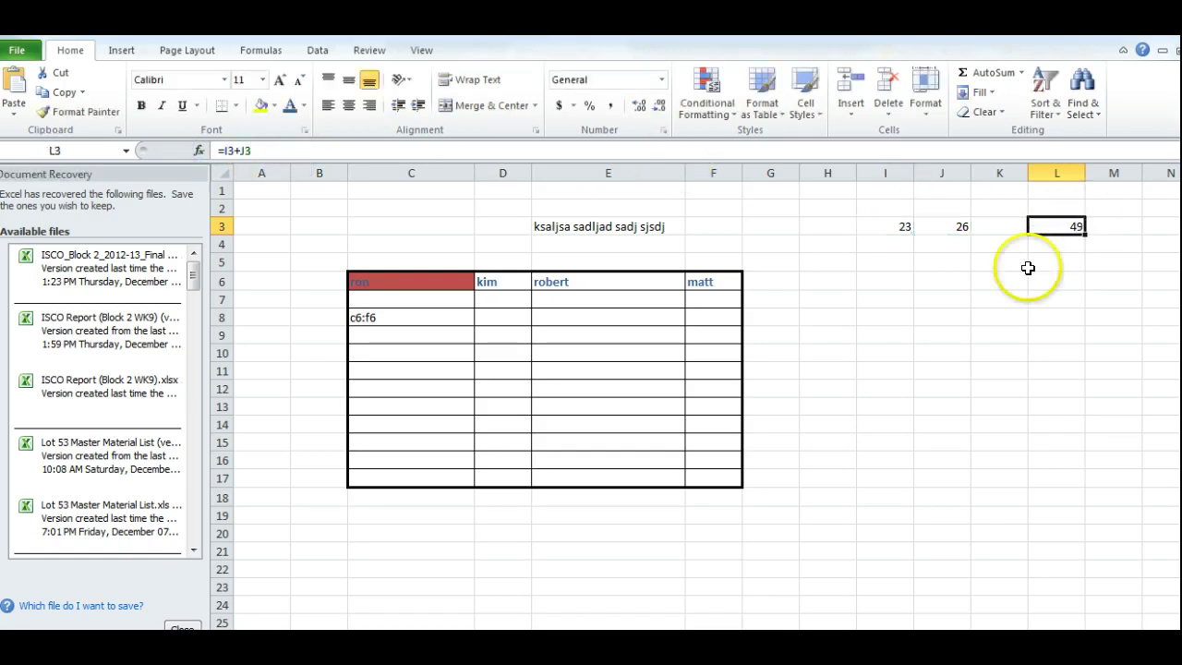
Change cell J3 to 20 and cell I3 to 10 so the formula in L3 recalculates
left_click(942, 226)
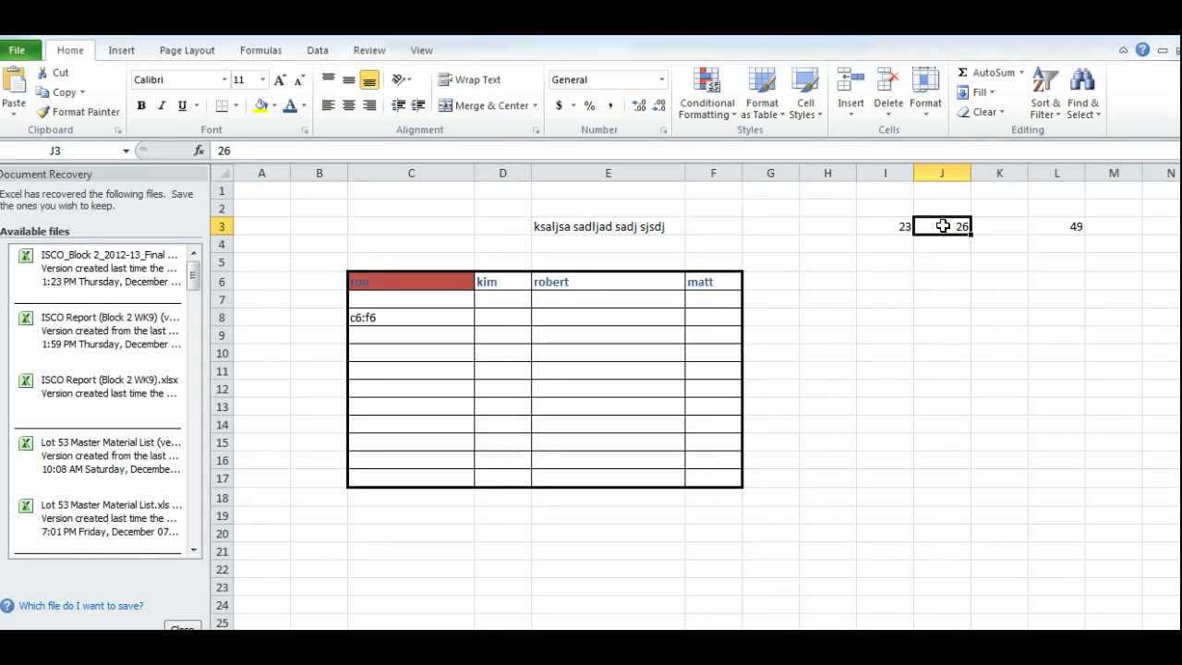
type("20")
key("Return")
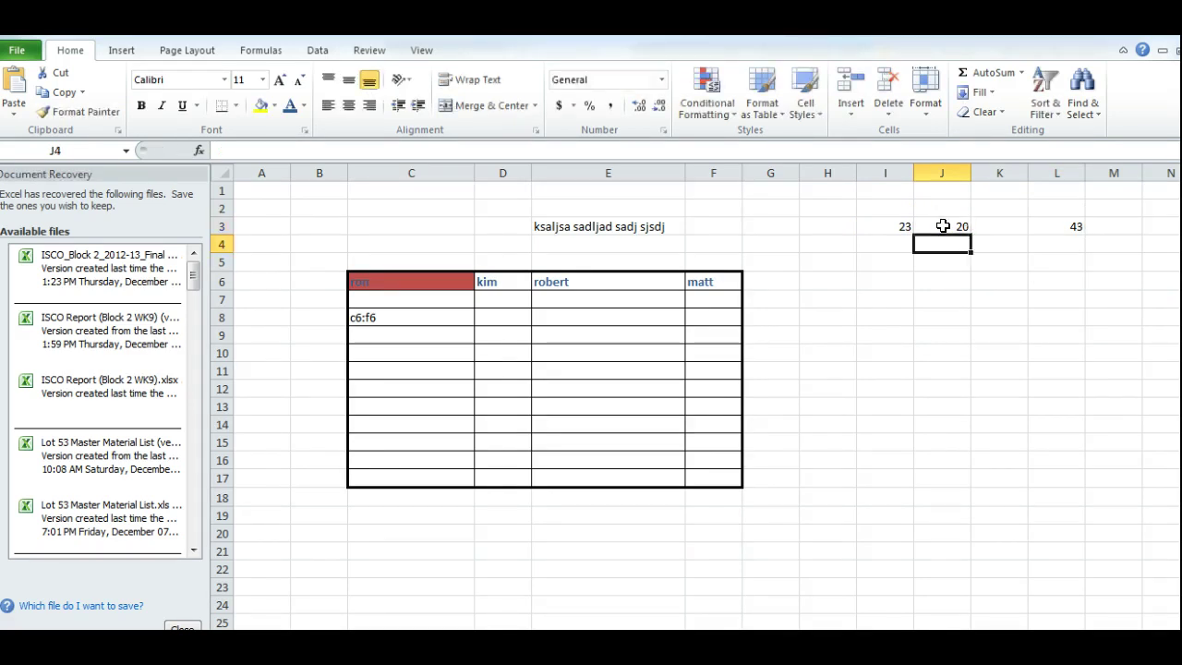
left_click(1060, 222)
left_click(884, 224)
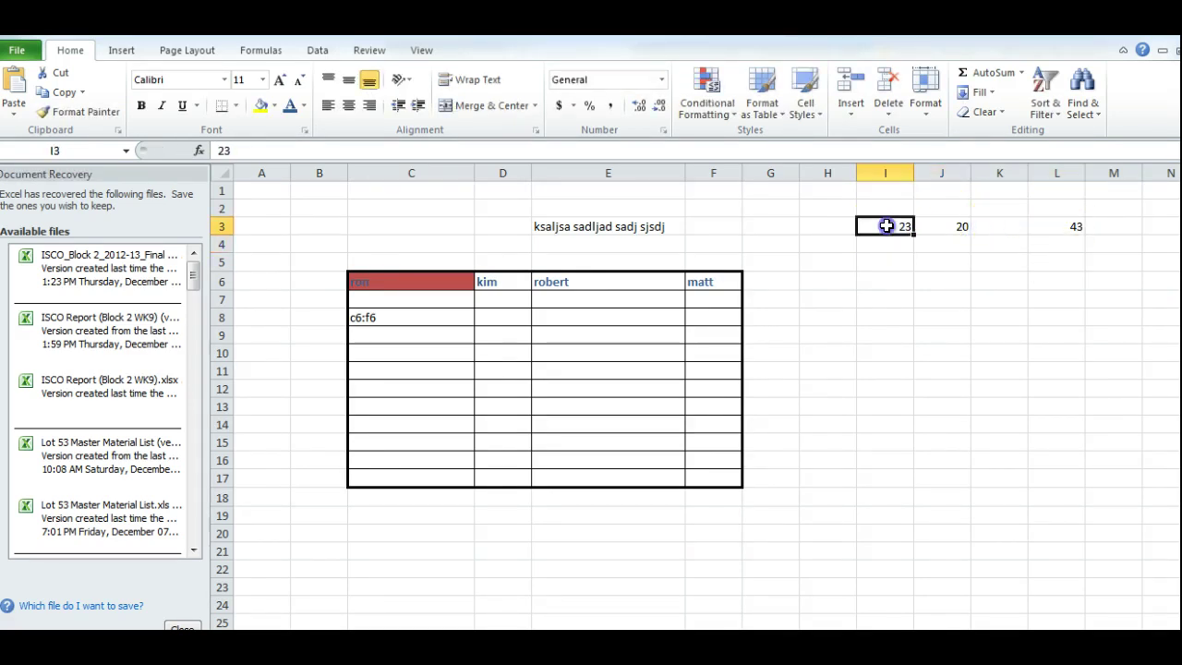
type("10")
key("Return")
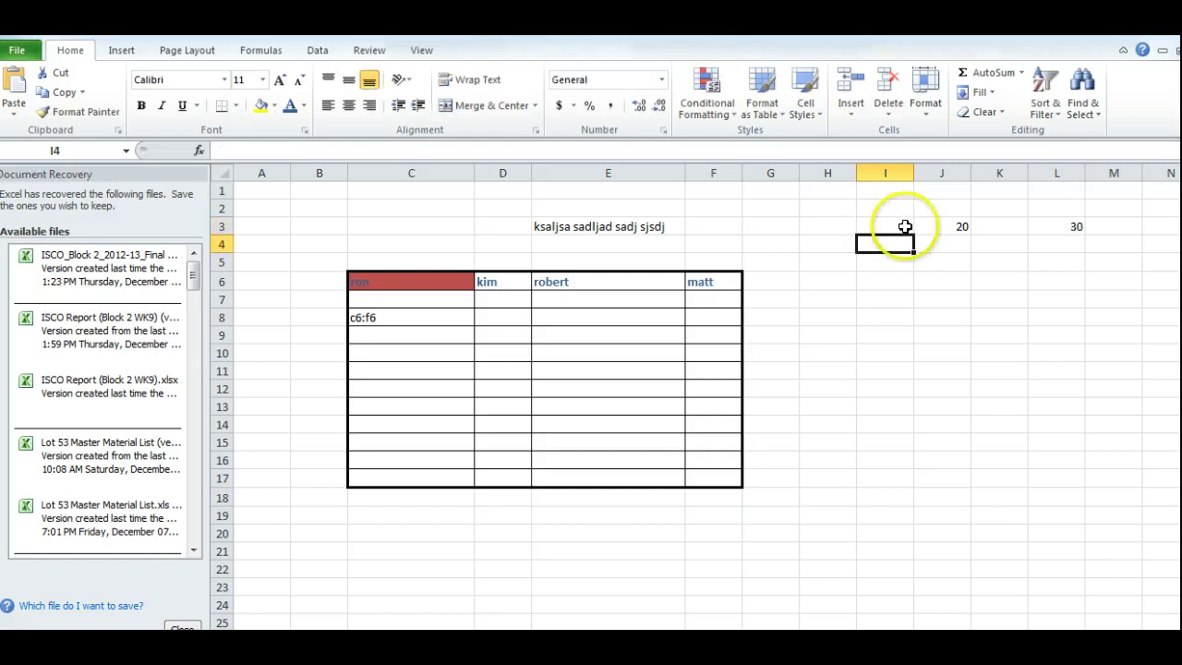
Compare the formula cell L3 with its input cells J3 and I3
left_click(1055, 226)
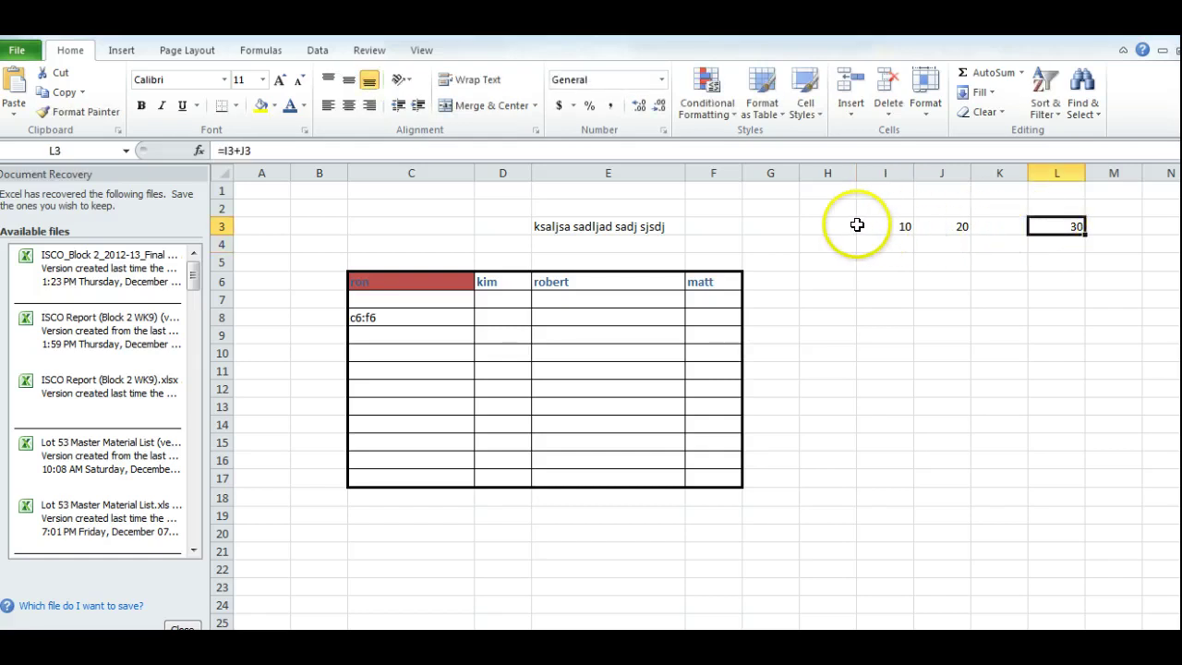
left_click(951, 226)
left_click(894, 227)
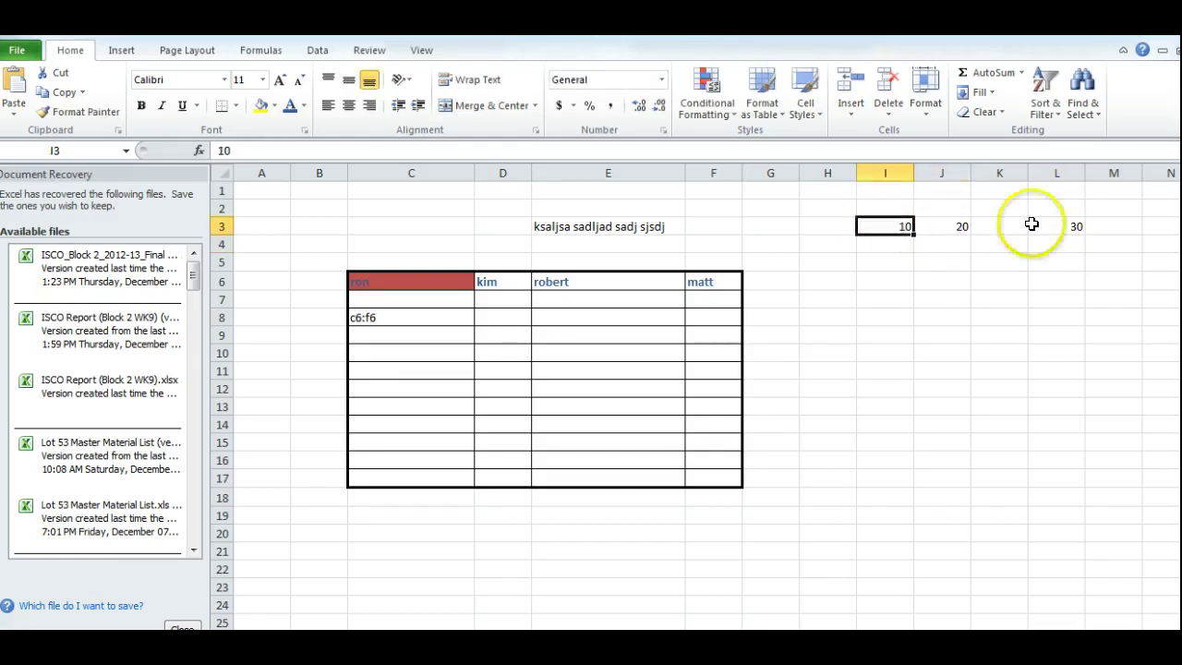
left_click(1069, 226)
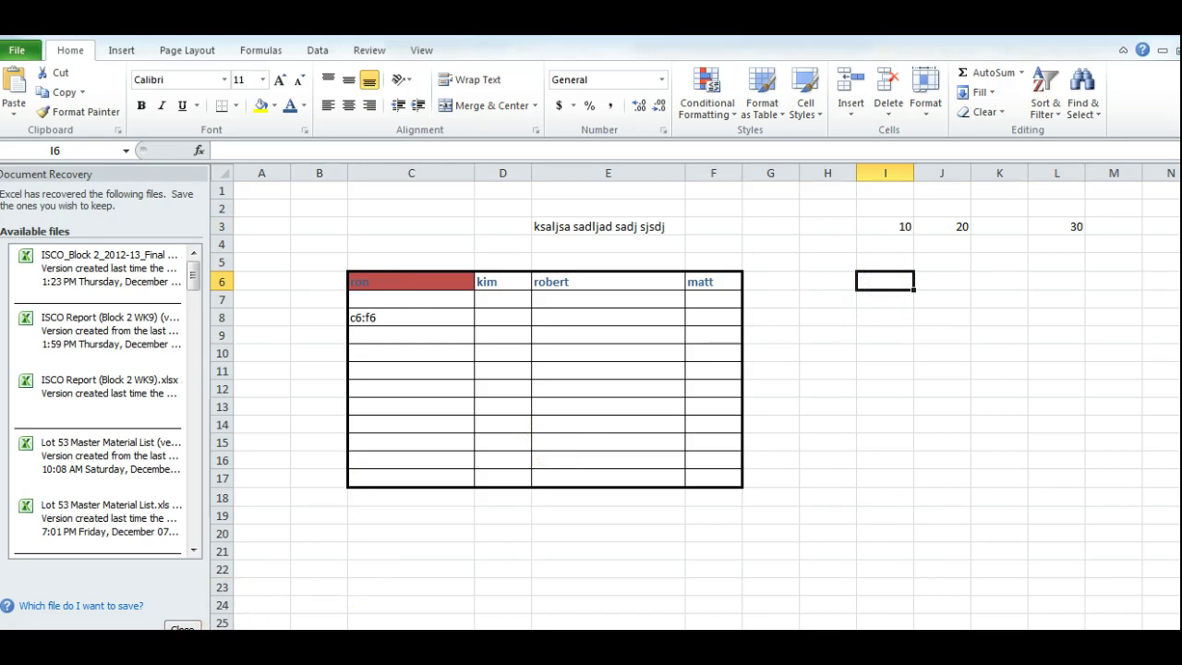
Switch back to the course in Internet Explorer and open the Week 5 Writeup to review Section 6 question 11
left_click(596, 612)
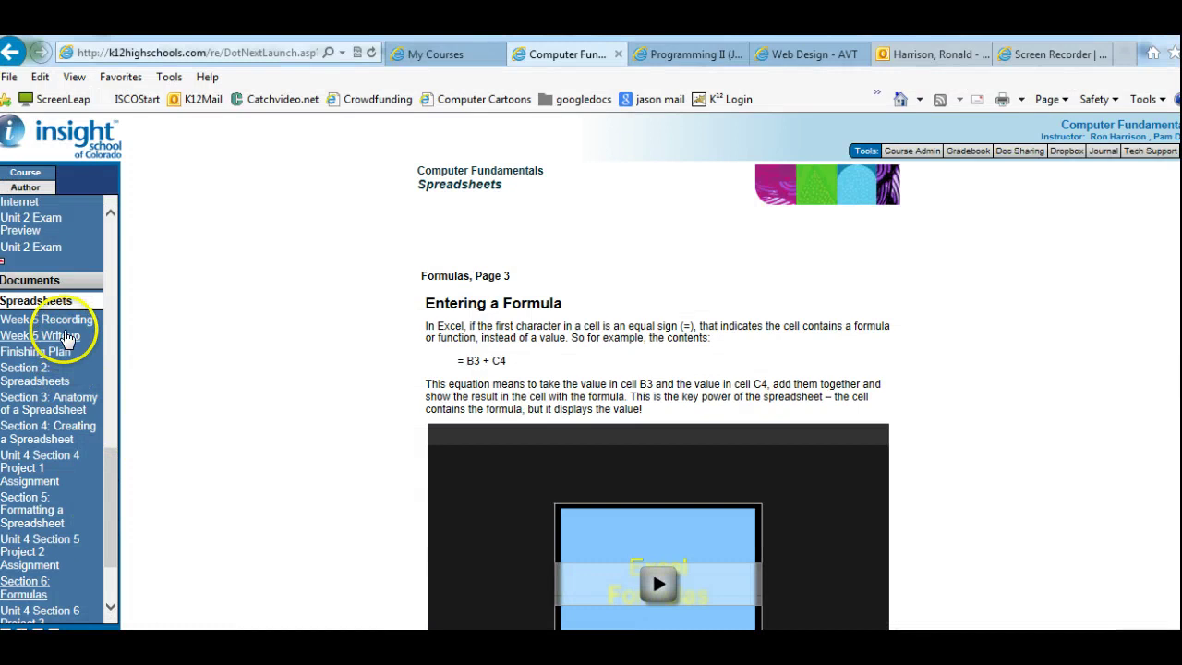
left_click(67, 338)
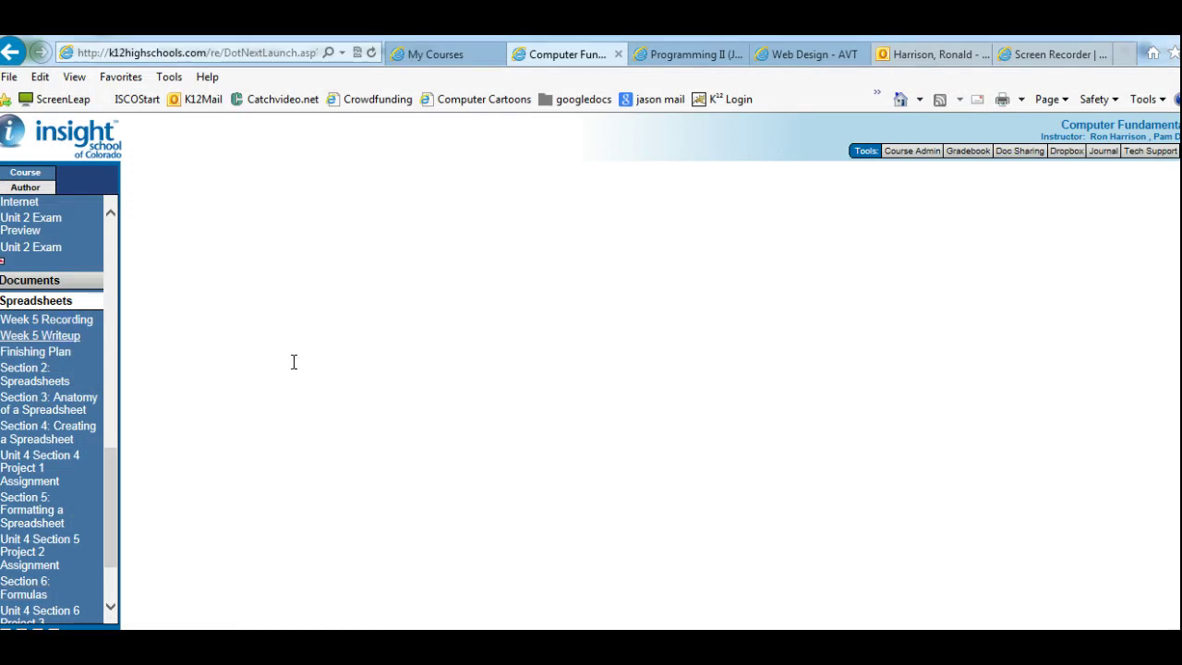
left_click(344, 522)
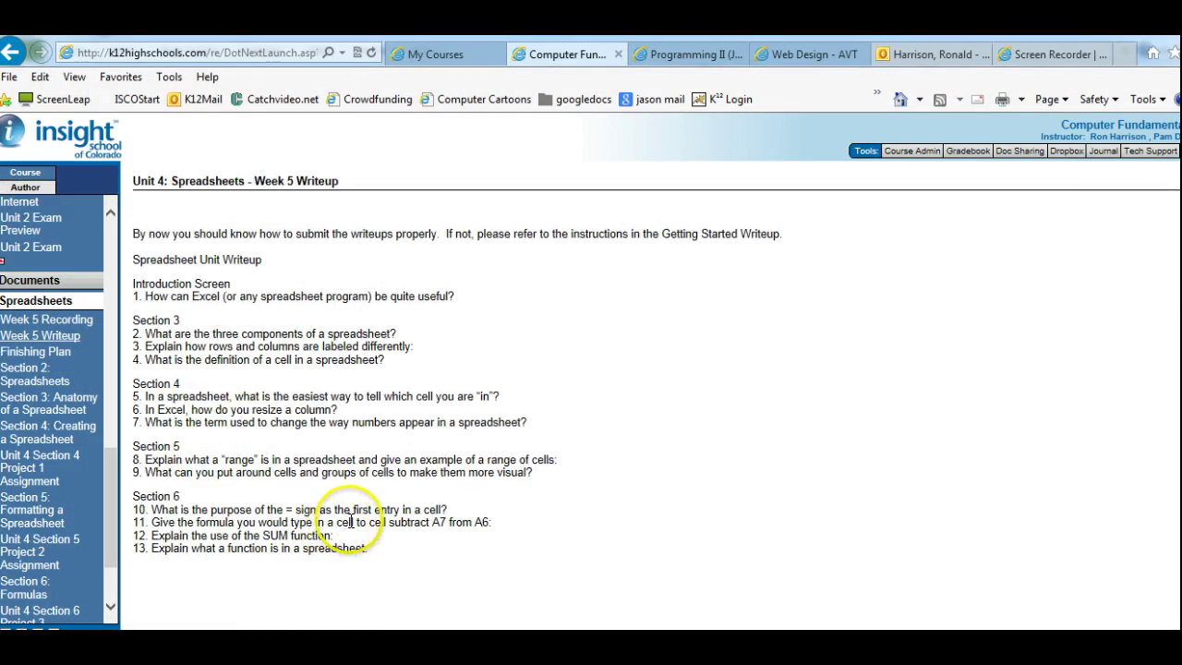
Highlight the key wording and both cell references in writeup question 11 about subtracting A7 from A6
left_click_drag(368, 522, 445, 522)
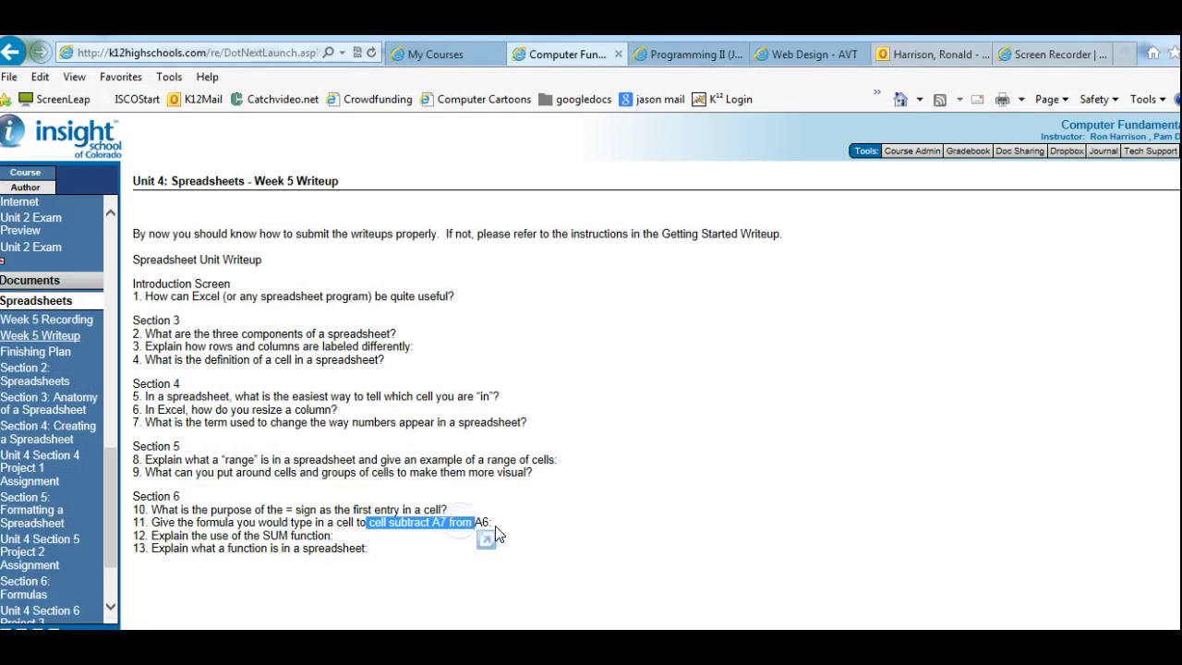
left_click(485, 521)
double_click(482, 522)
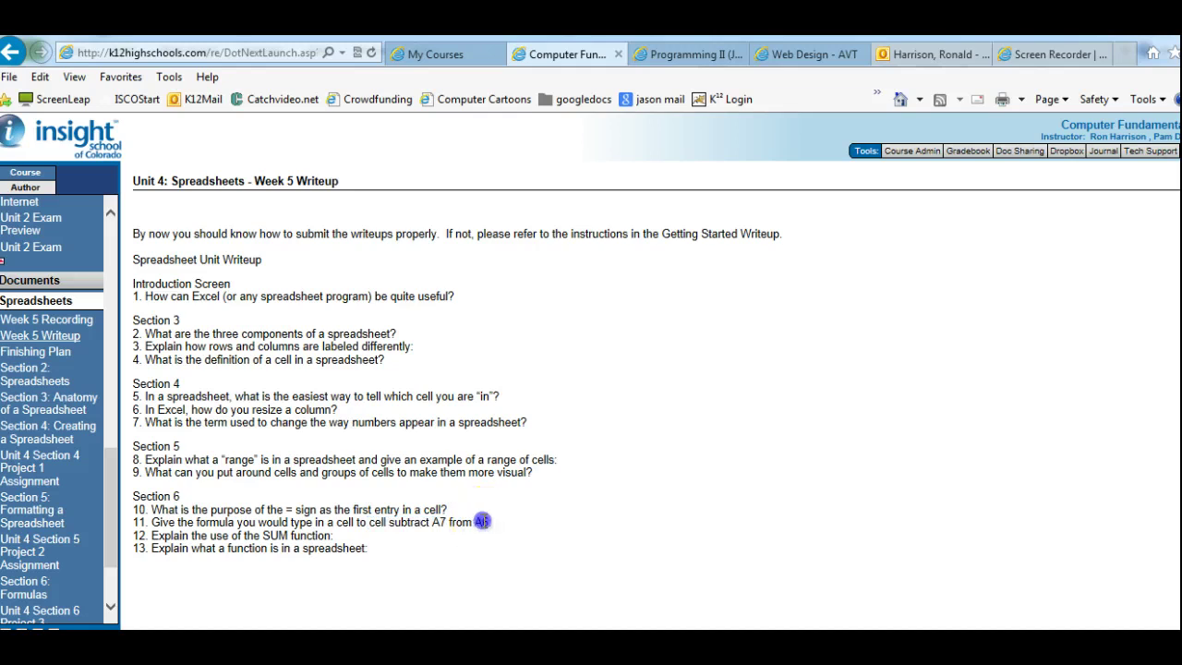
left_click(461, 530)
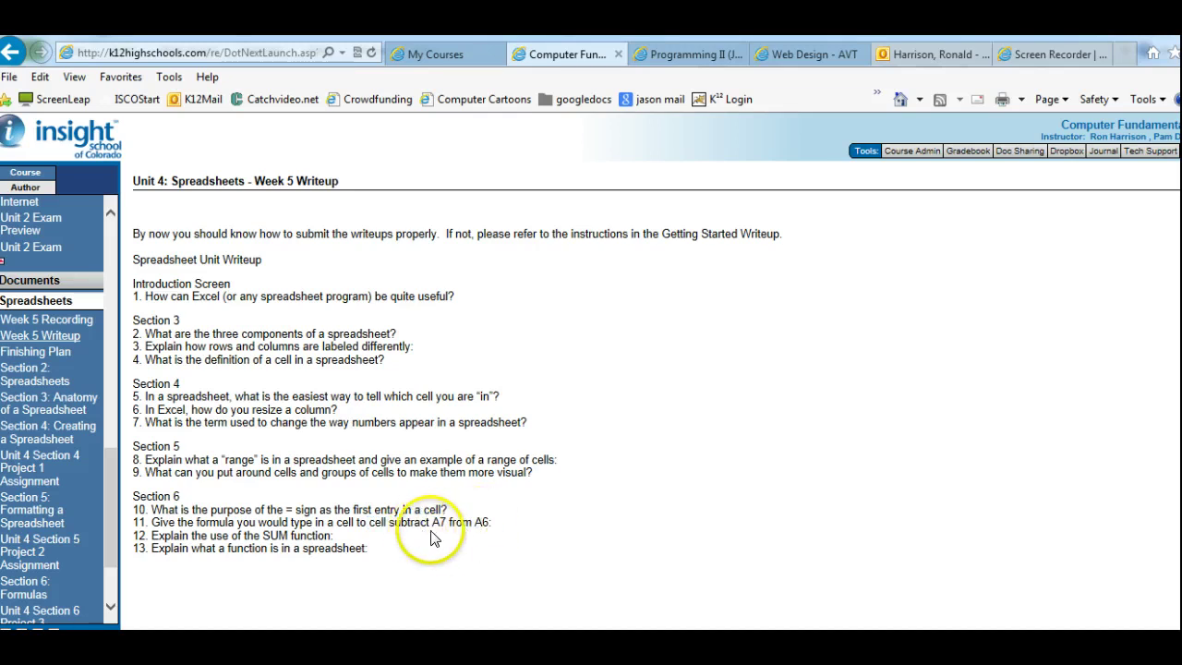
left_click(431, 523)
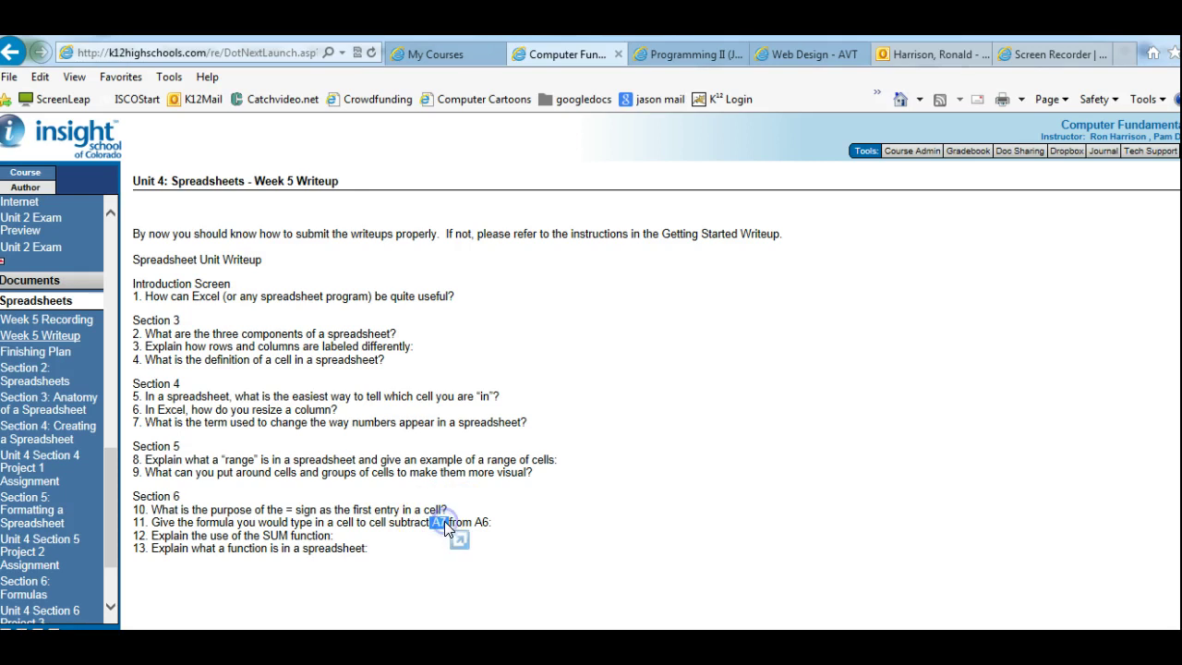
left_click_drag(444, 520, 486, 522)
left_click(479, 522)
left_click(388, 522)
Switch to Excel and change the formula in cell L3 to =I3-J3
left_click(74, 600)
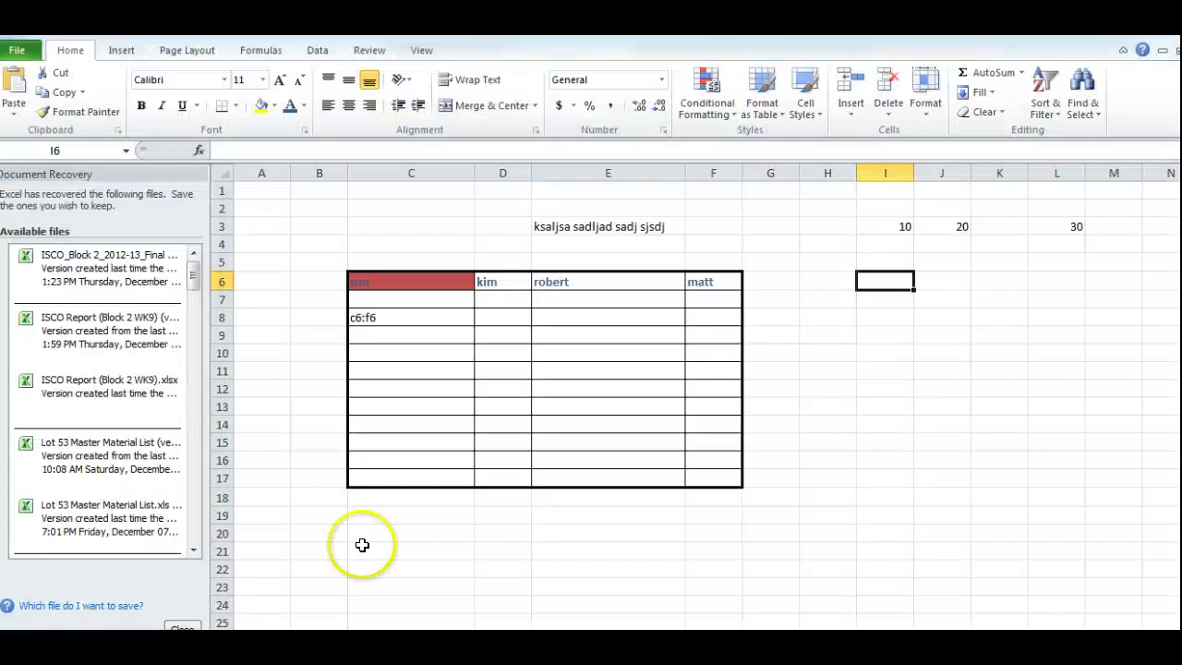
left_click(899, 228)
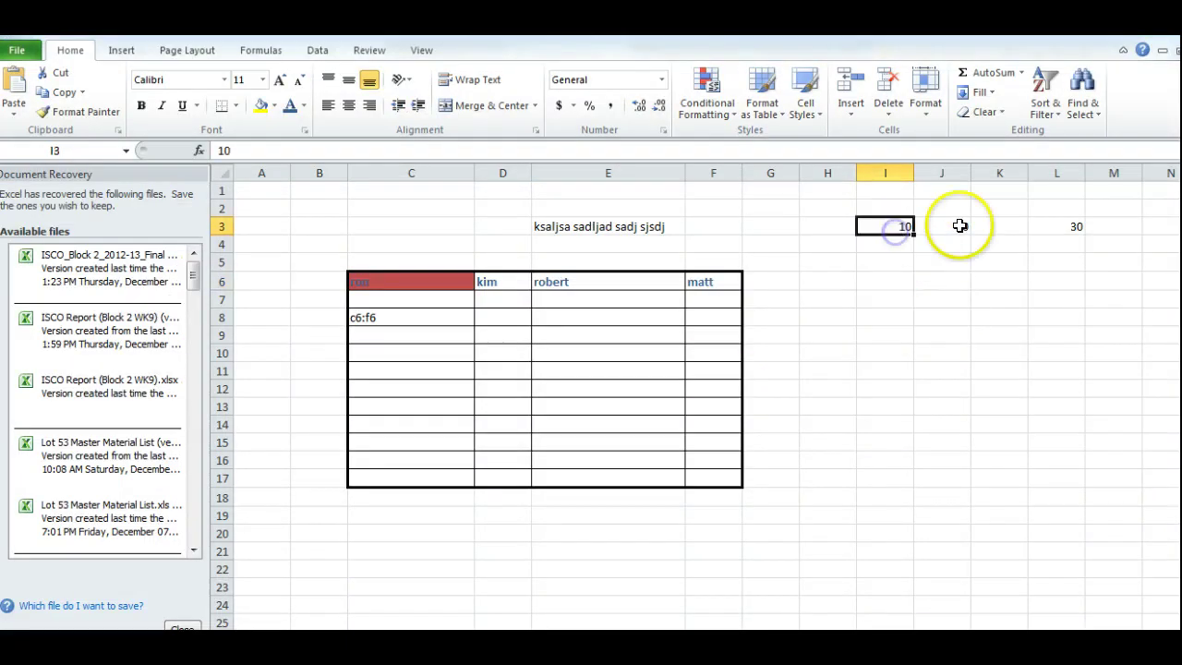
left_click(960, 226)
left_click(895, 229)
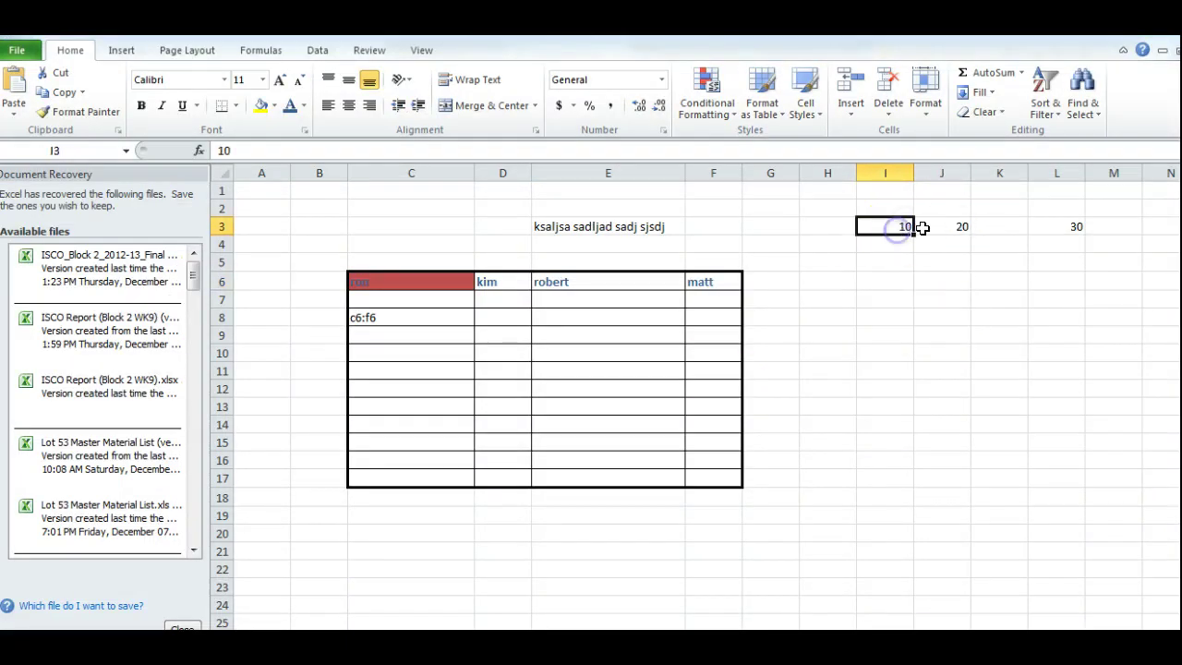
left_click(1063, 226)
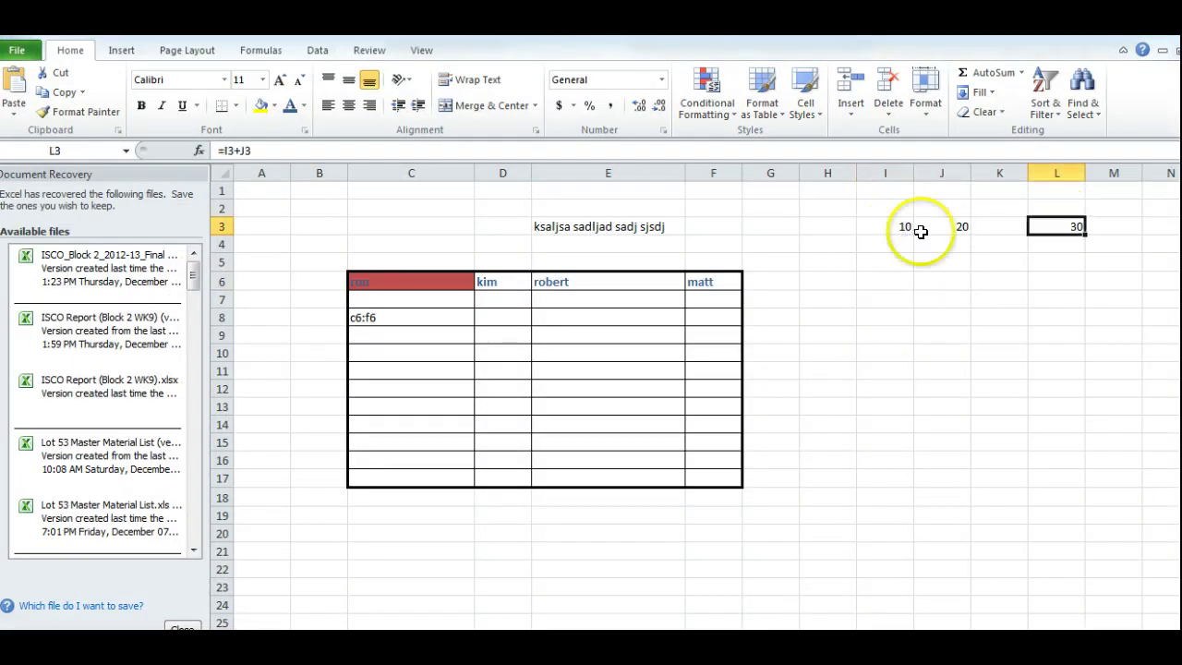
left_click(238, 152)
key("BackSpace")
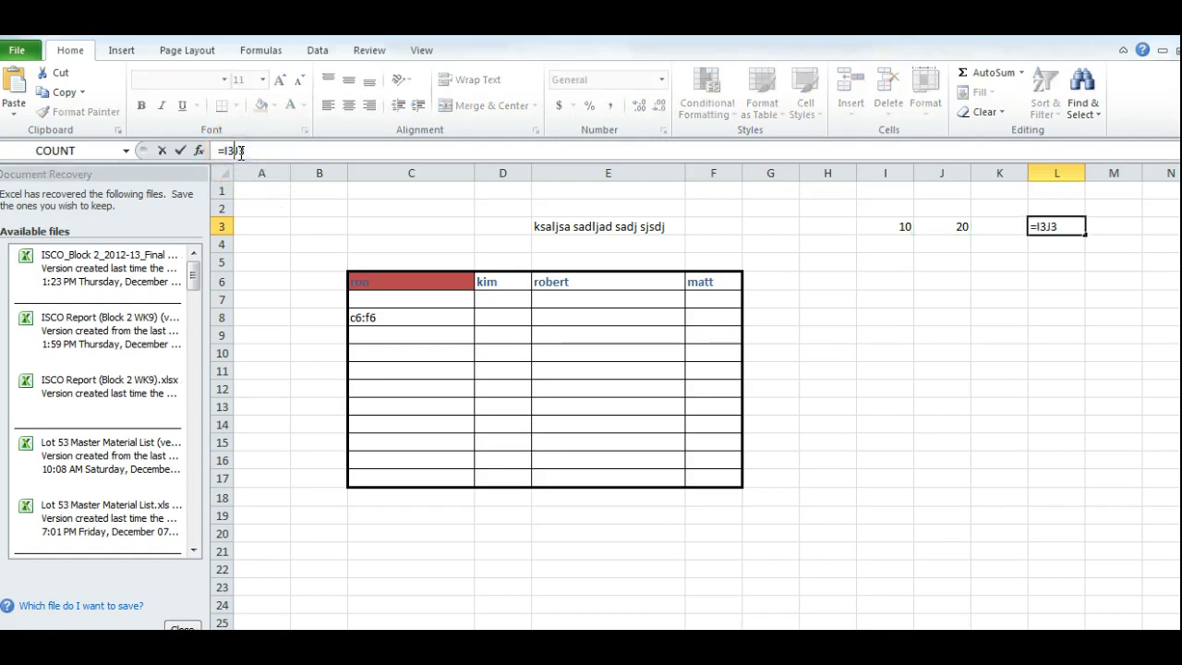
key("Return")
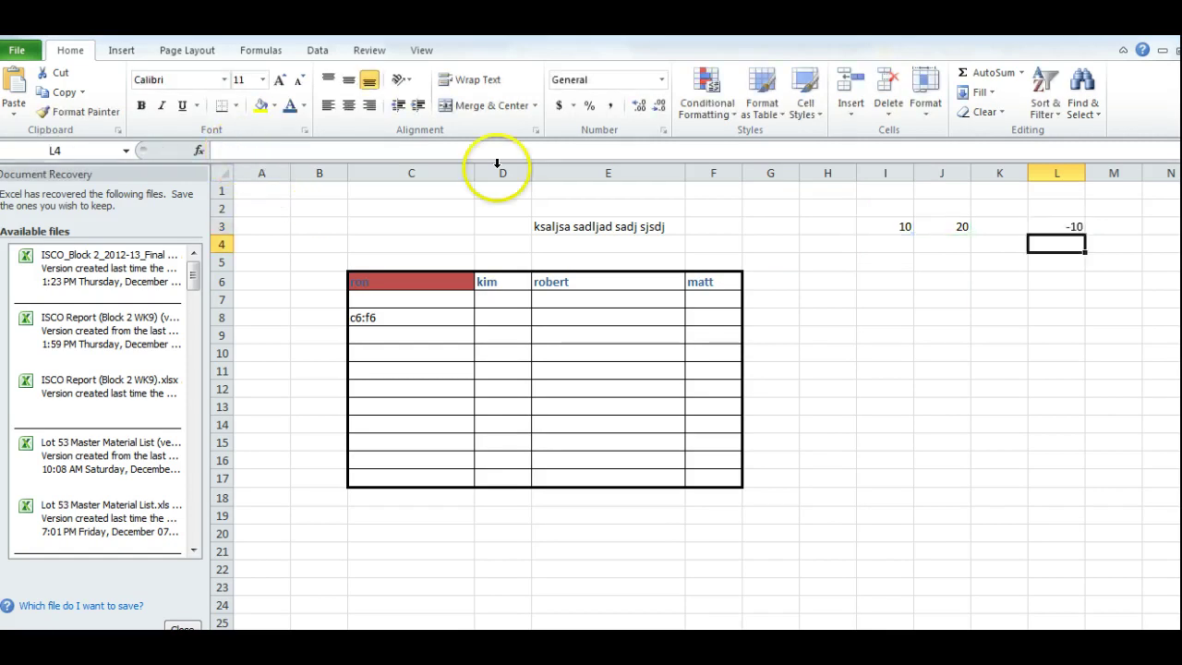
Inspect the subtraction formula in cell L3 and its cell references without altering them
left_click(1049, 225)
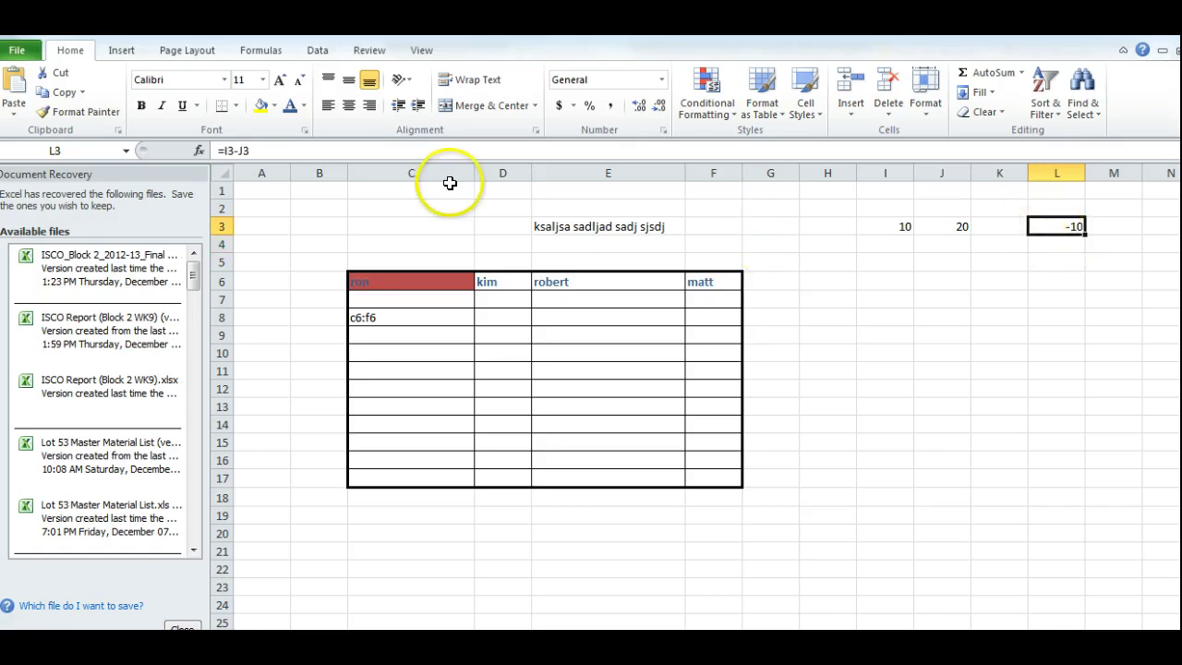
left_click(247, 151)
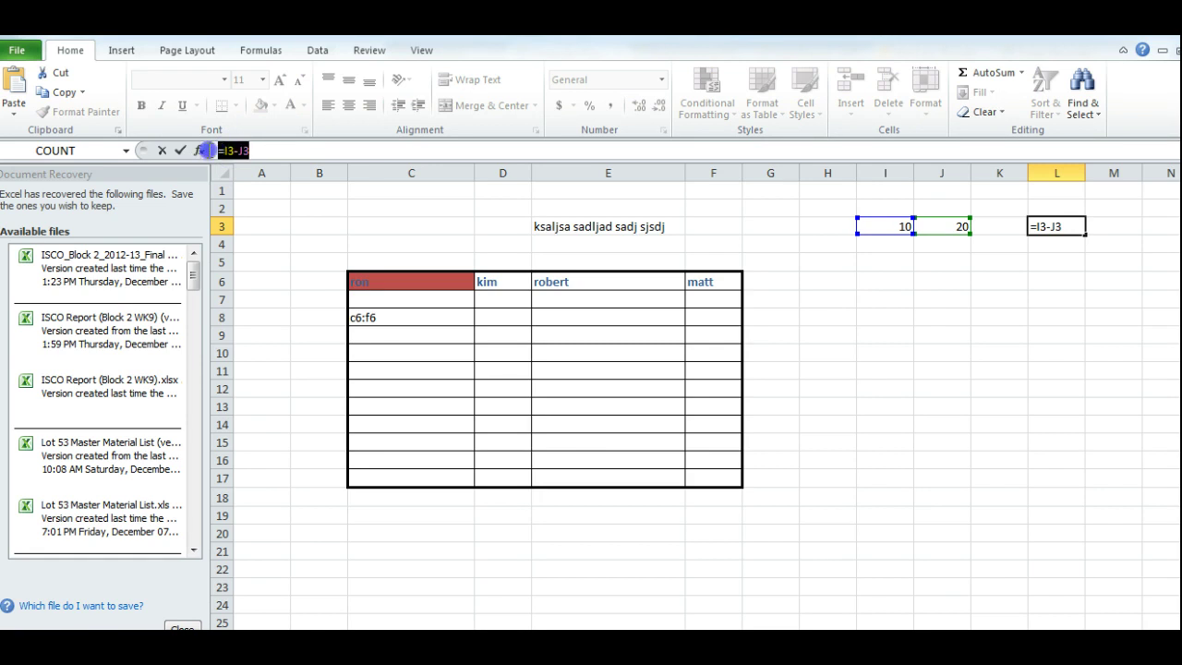
left_click(236, 150)
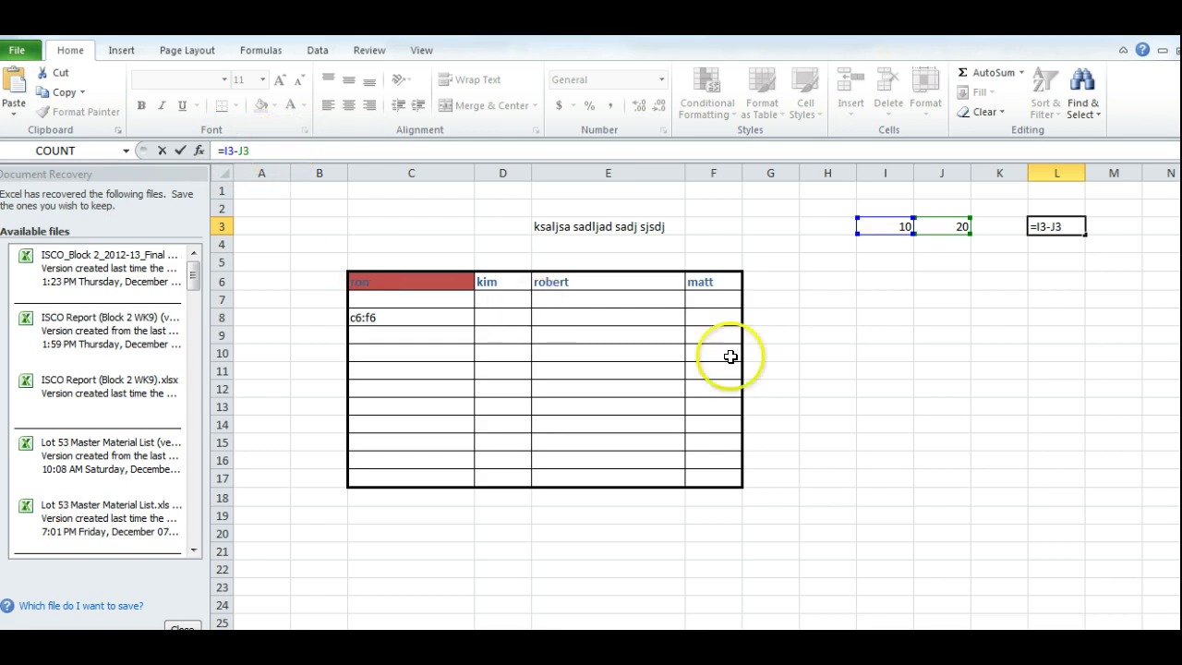
key("ctrl+Return")
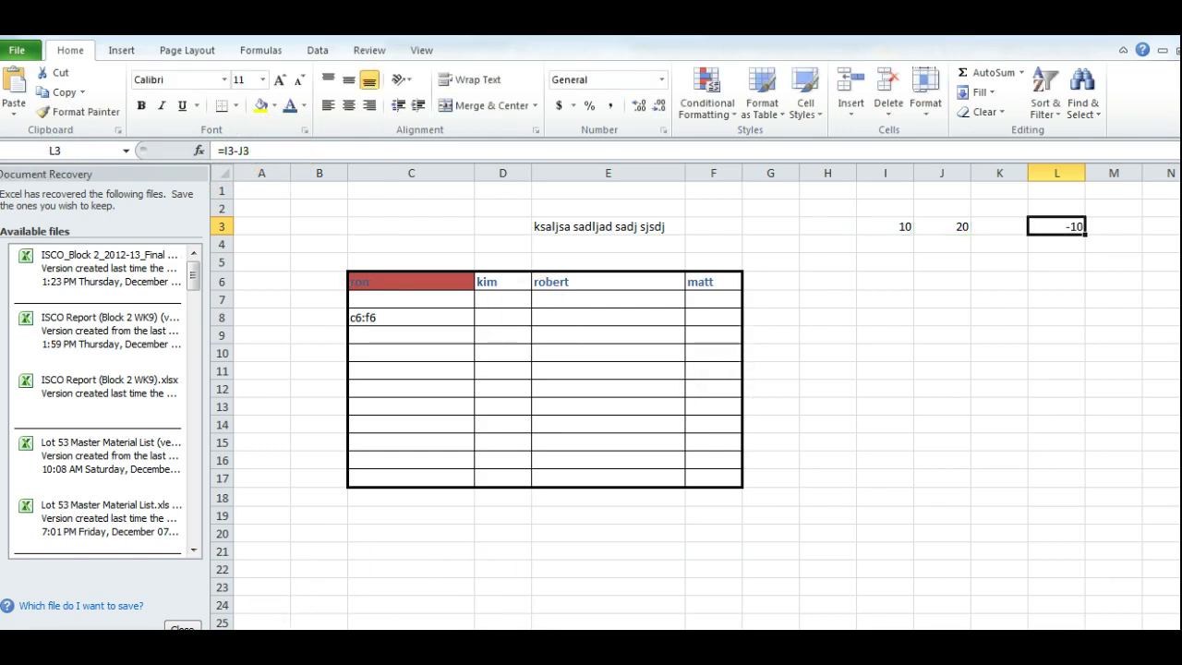
Return to the Week 5 Writeup in Internet Explorer and highlight question 12 on the use of the SUM function
left_click(480, 583)
left_click(605, 591)
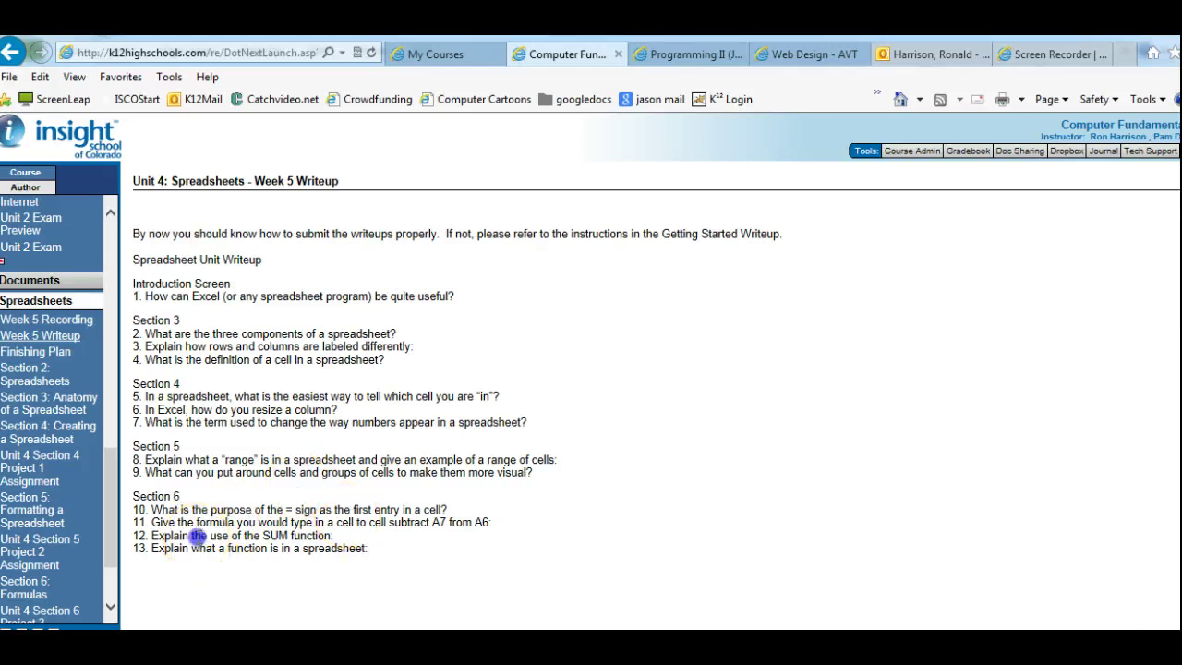
left_click_drag(191, 536, 332, 536)
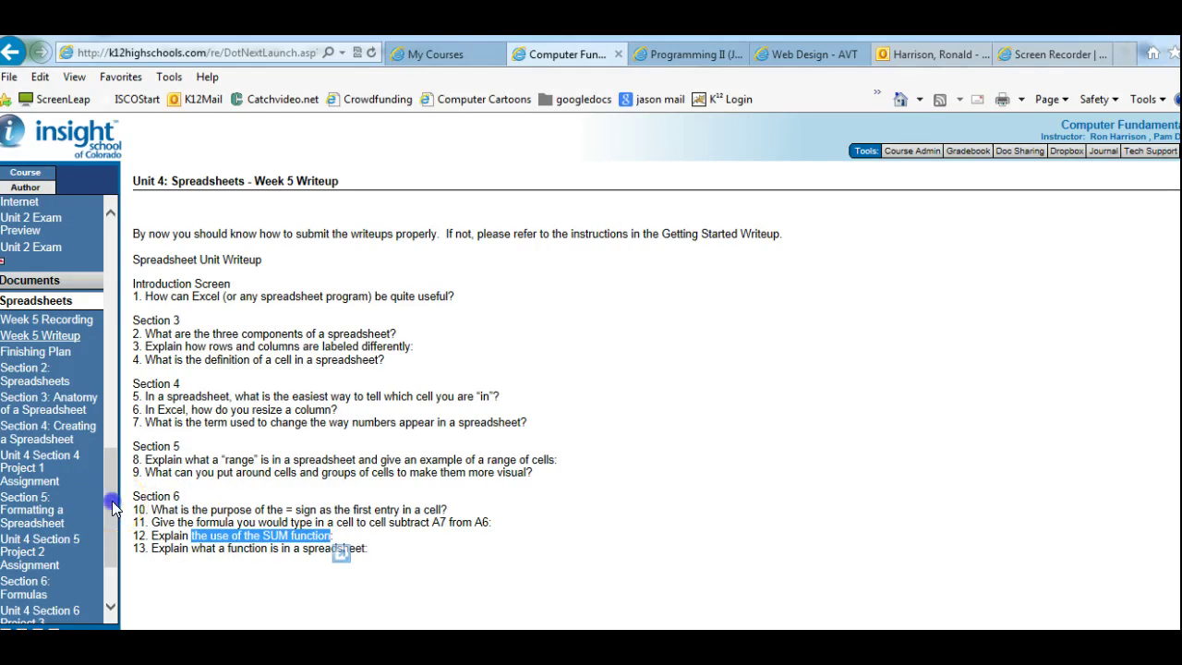
scroll(112, 544, "down", 2)
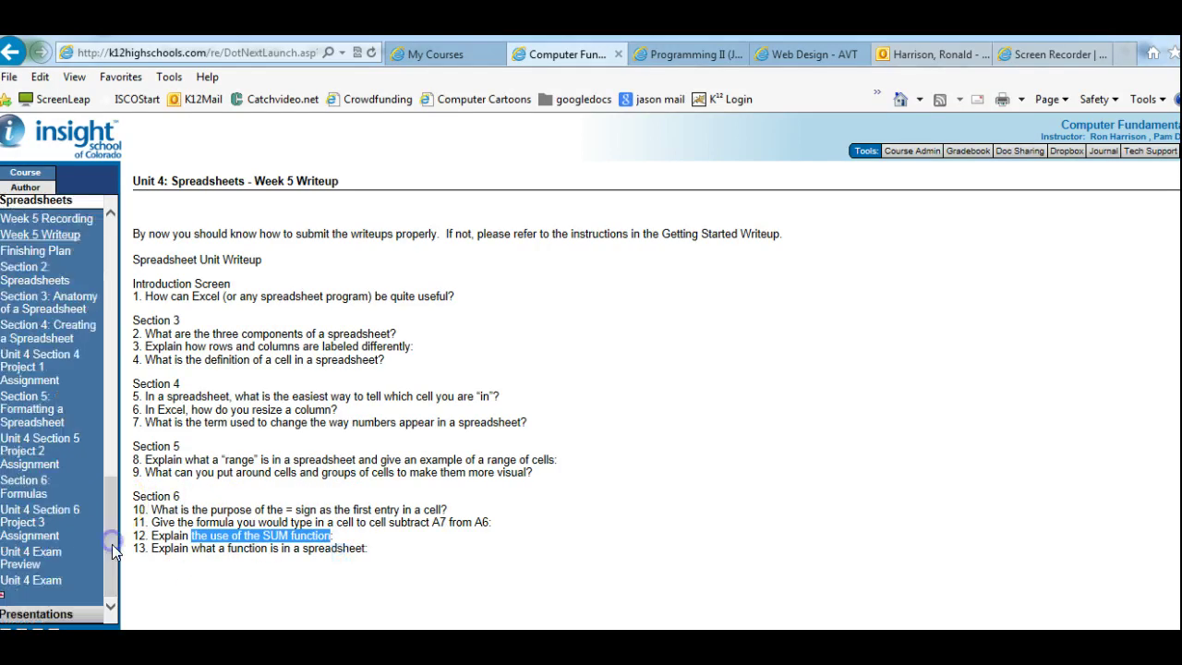
Go back to the Entering a Formula lesson and advance to Formulas, Page 4, Assigning Values to Multiple Cells
left_click(12, 53)
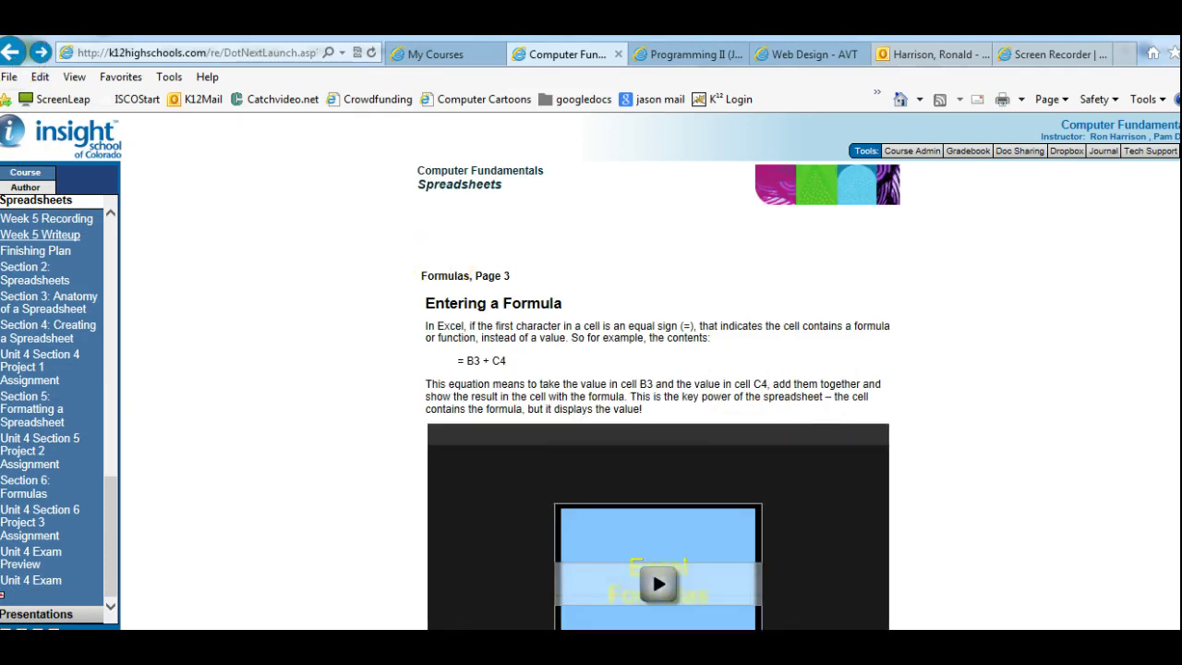
scroll(657, 388, "down", 3)
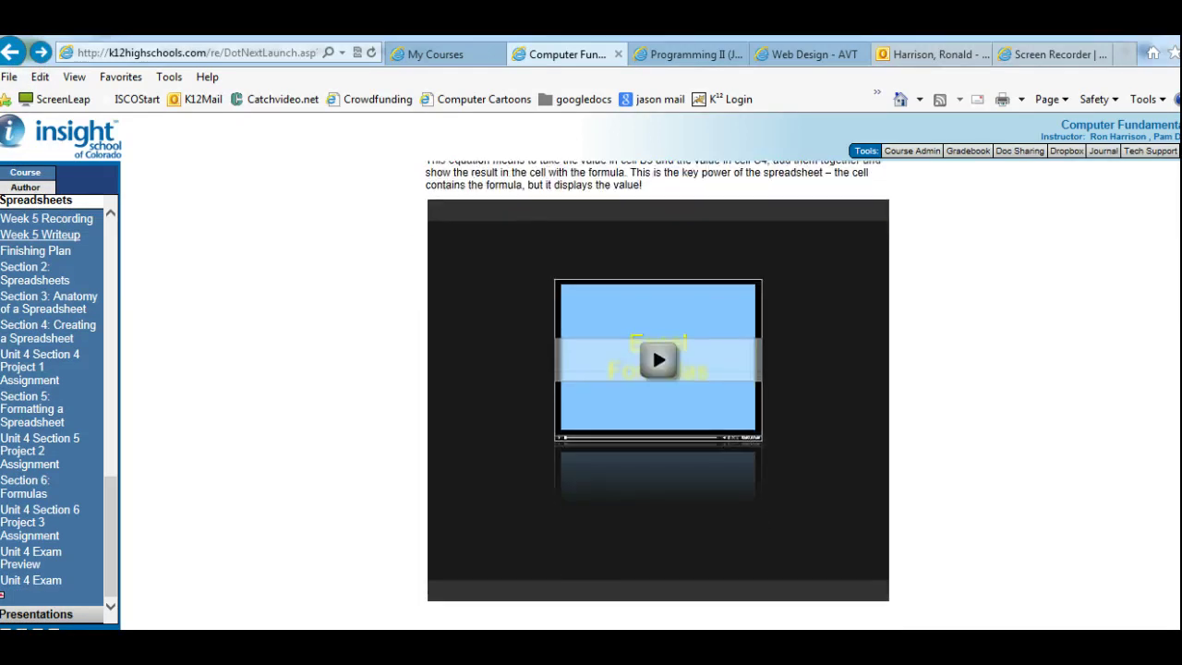
scroll(657, 387, "down", 1)
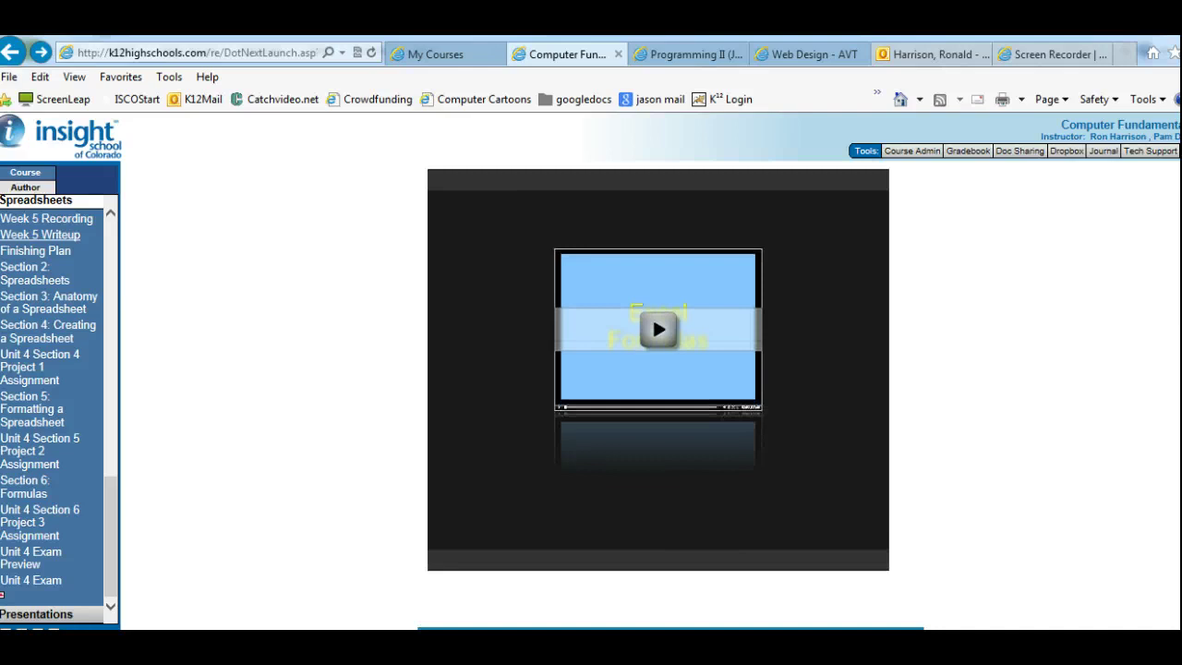
key("alt+Right")
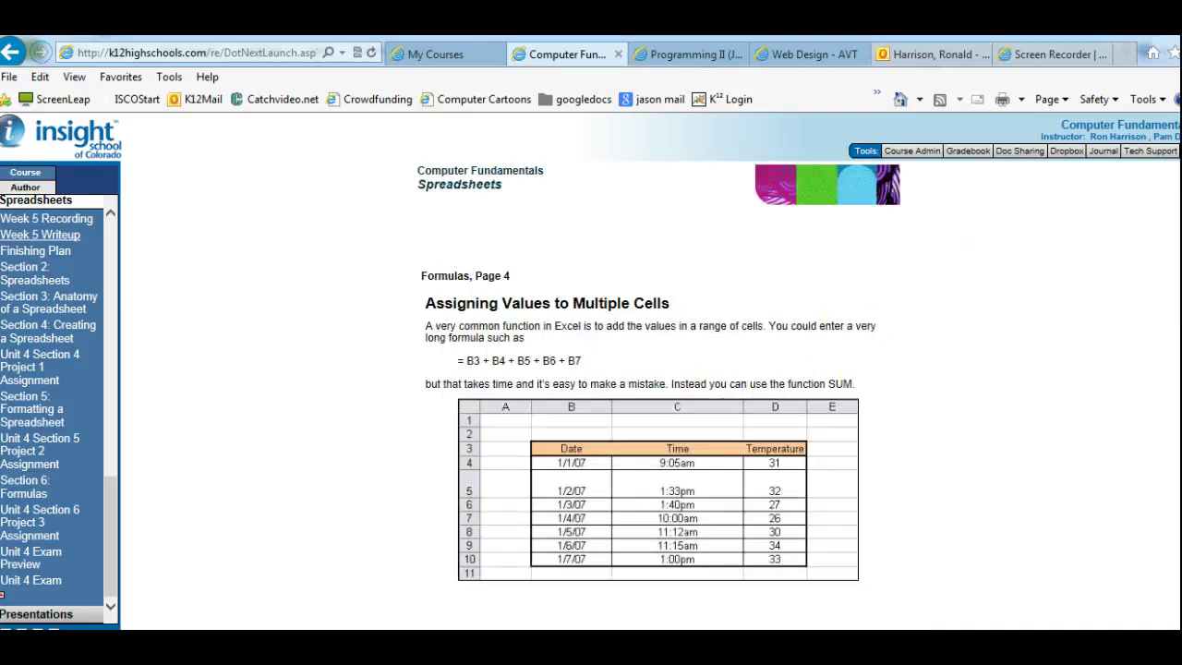
Highlight the long addition formula and the SUM function mention on Page 4, and advance to Formulas, Page 5
scroll(672, 394, "down", 1)
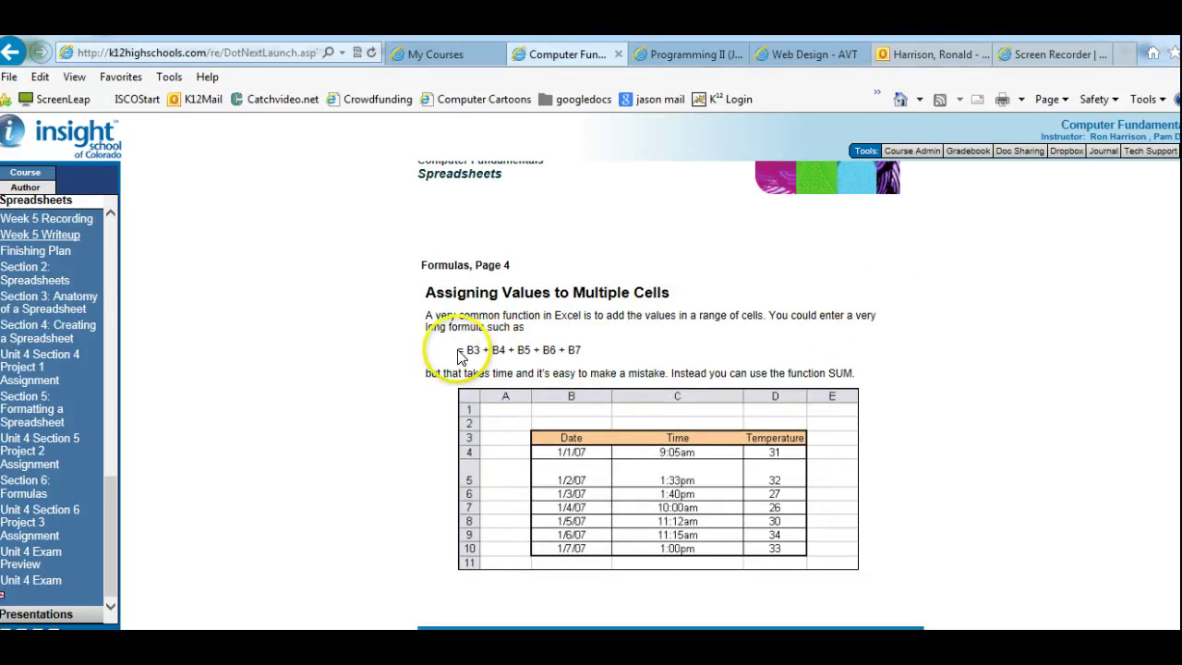
left_click_drag(462, 349, 526, 348)
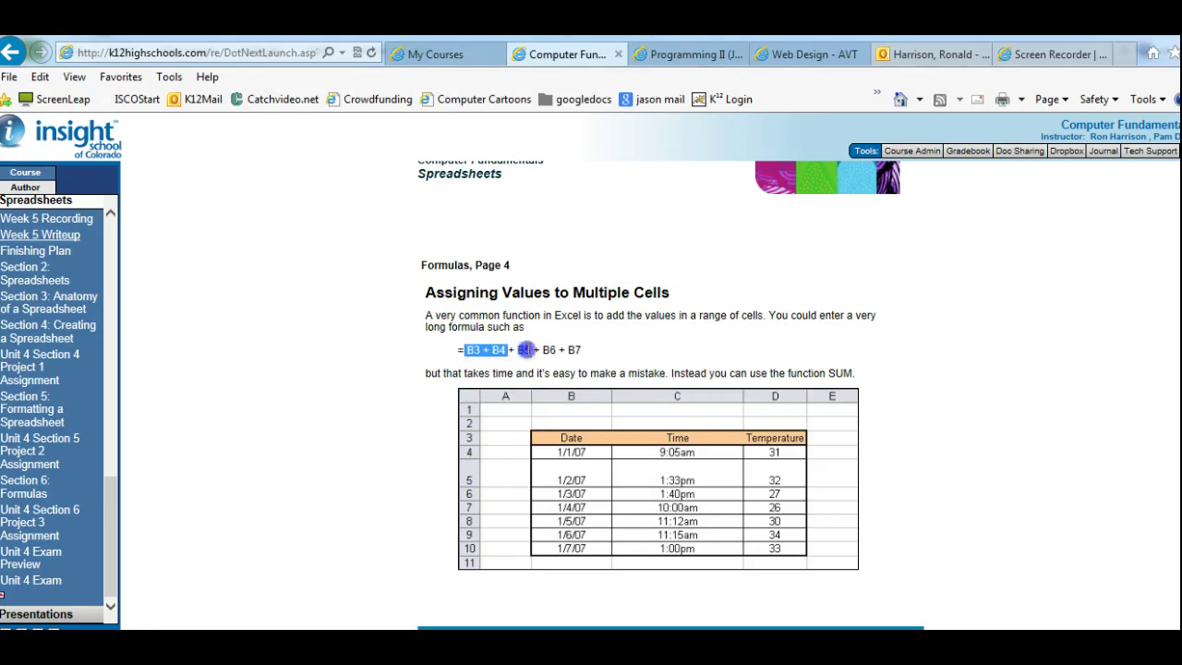
left_click(644, 344)
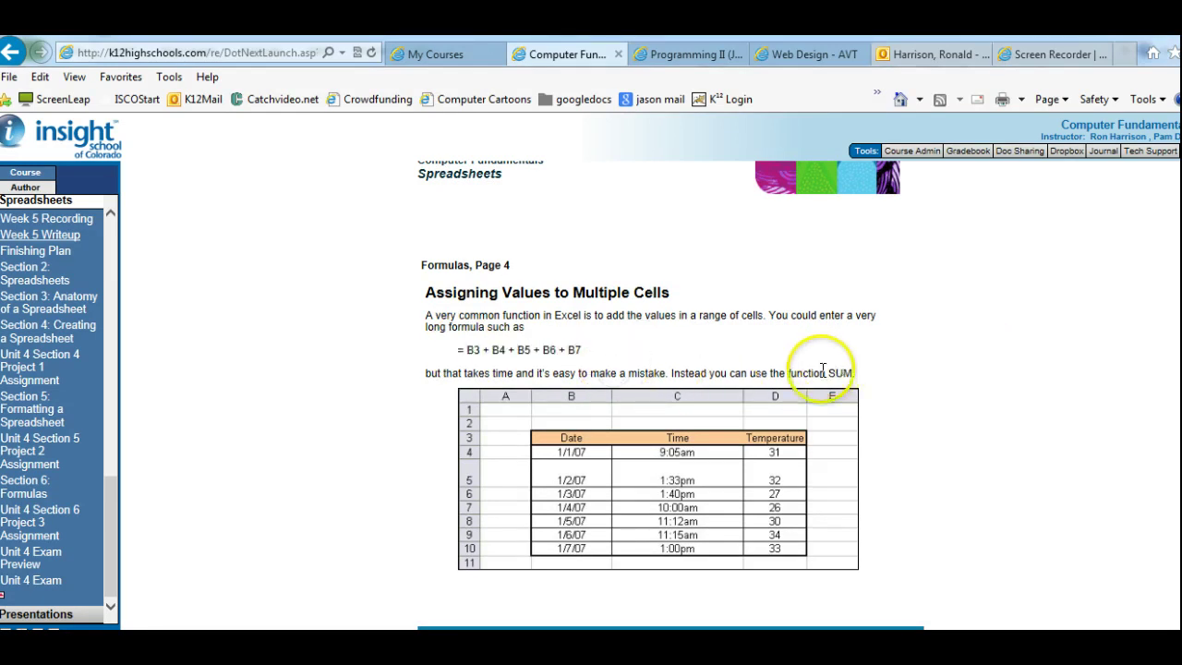
left_click_drag(855, 372, 787, 373)
left_click(979, 351)
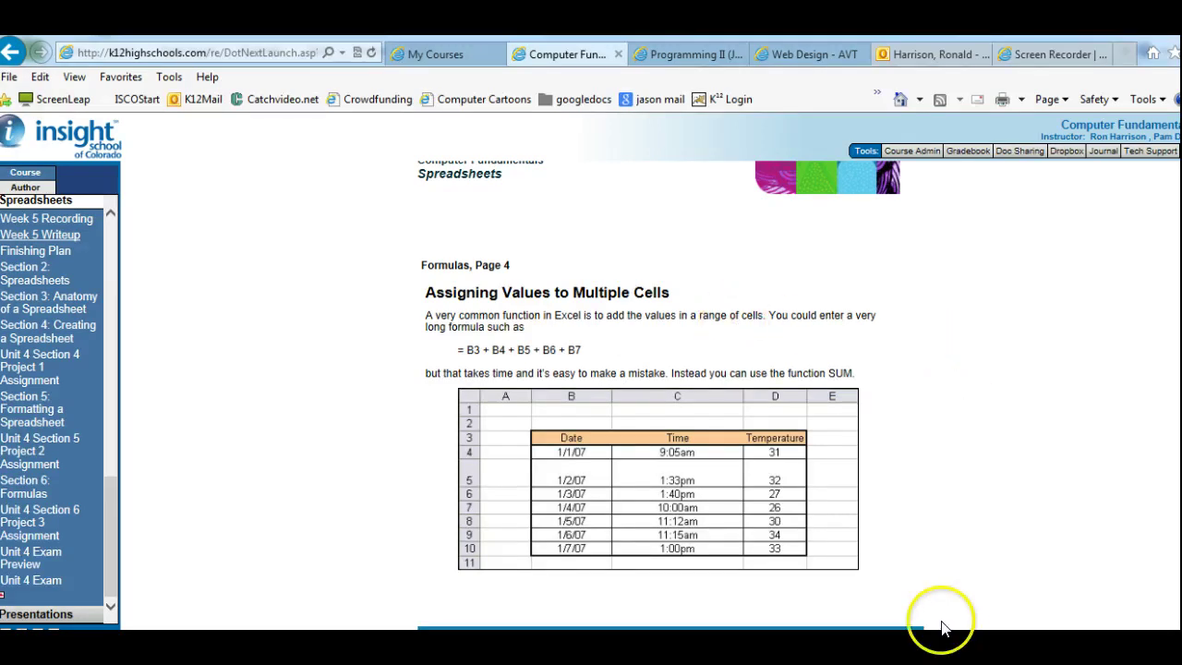
left_click(900, 626)
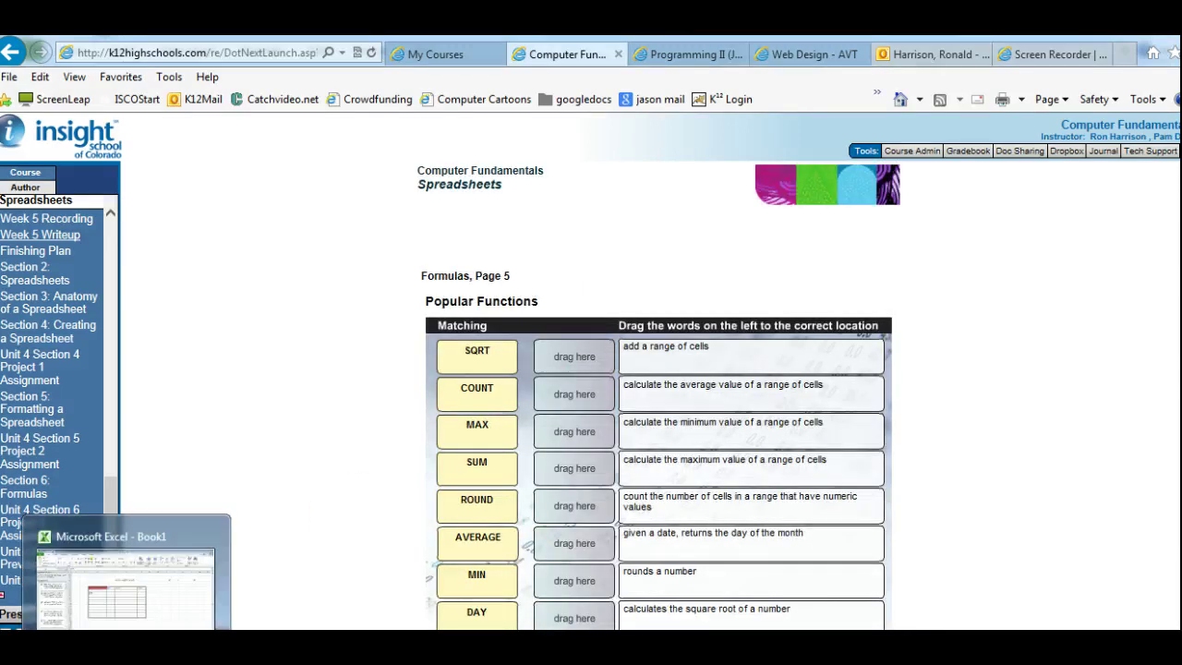
Switch to Excel, clear cell L3, and enter 5 in cell H3 and 17 in cell K3
left_click(92, 572)
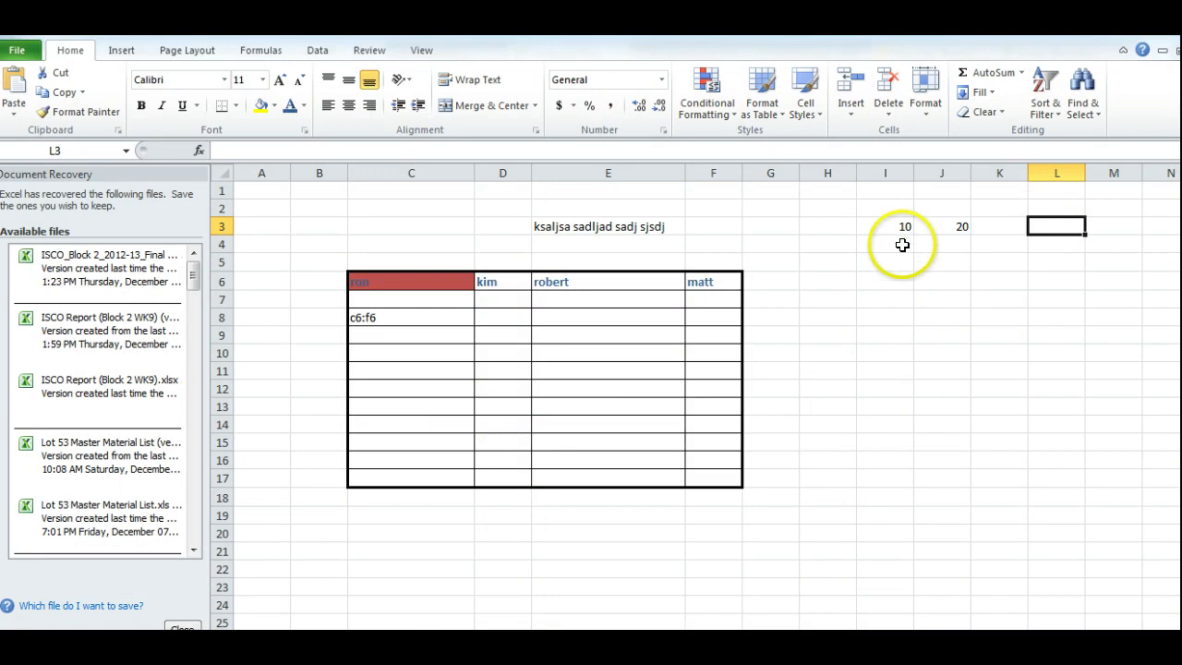
left_click(829, 229)
type("5")
key("Tab")
key("Tab")
key("Tab")
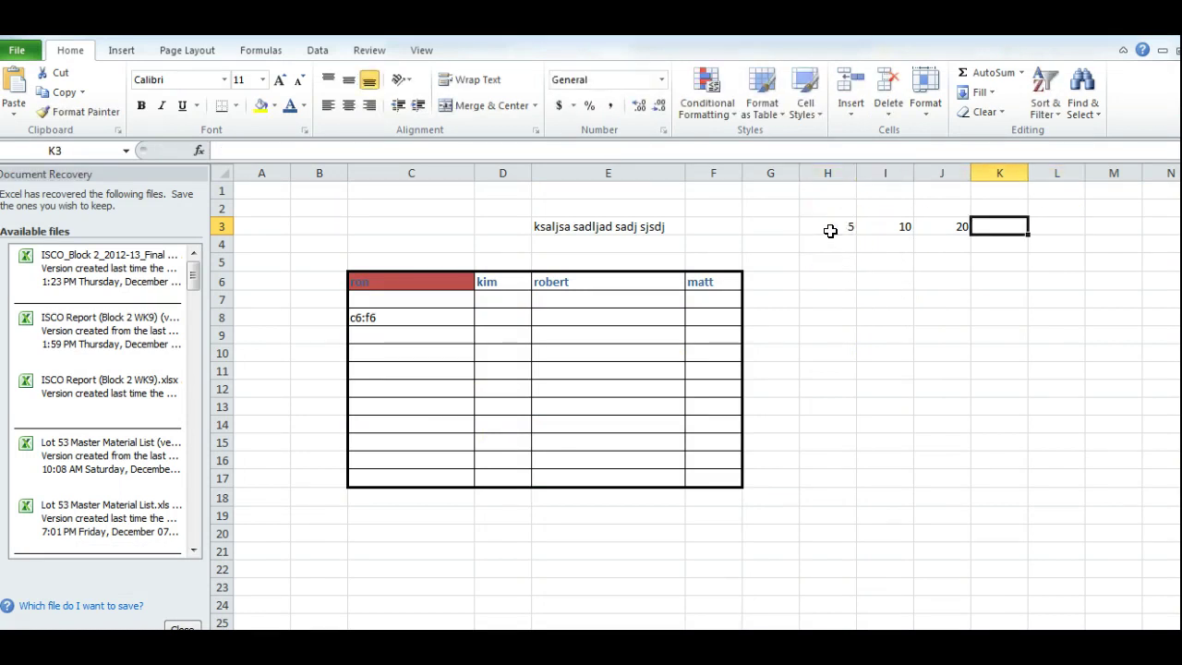
type("17")
key("Tab")
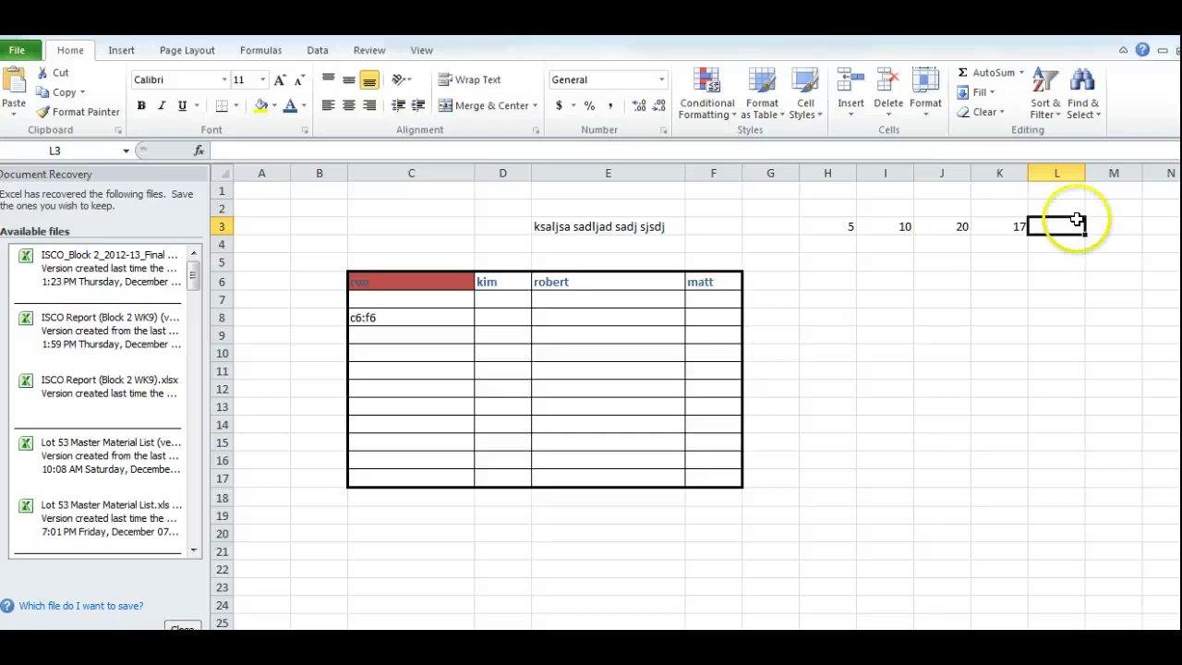
Enter the formula =H3+I3+J3+K3 in cell M3 to add the four values in row 3
left_click(1119, 225)
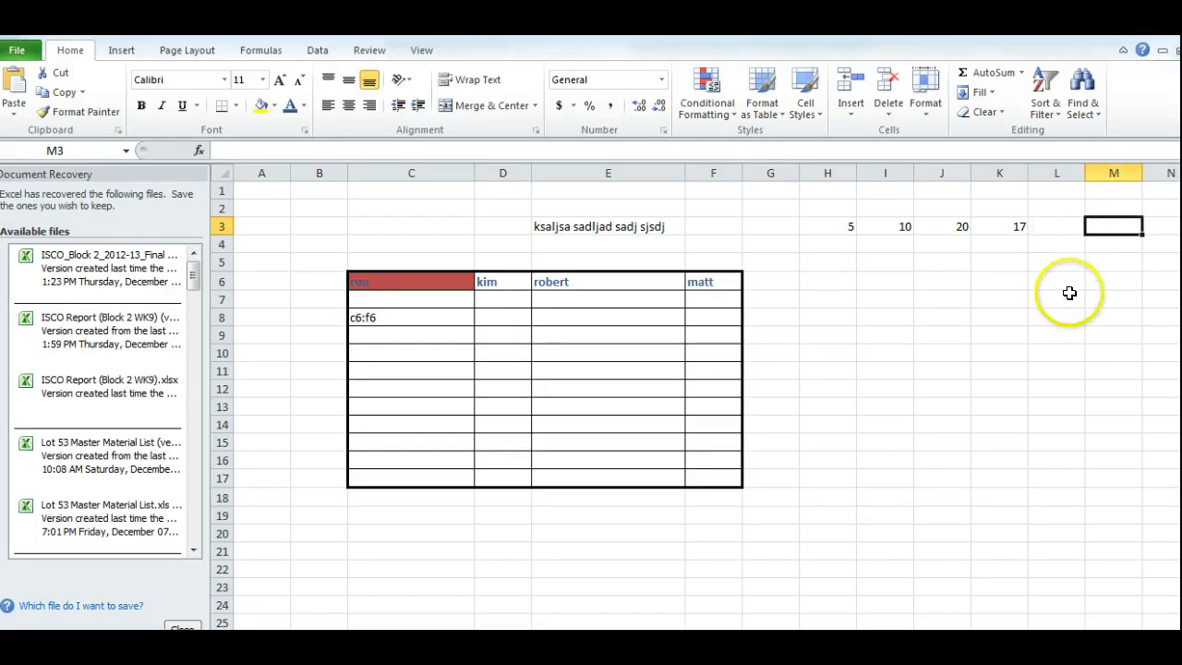
type("=")
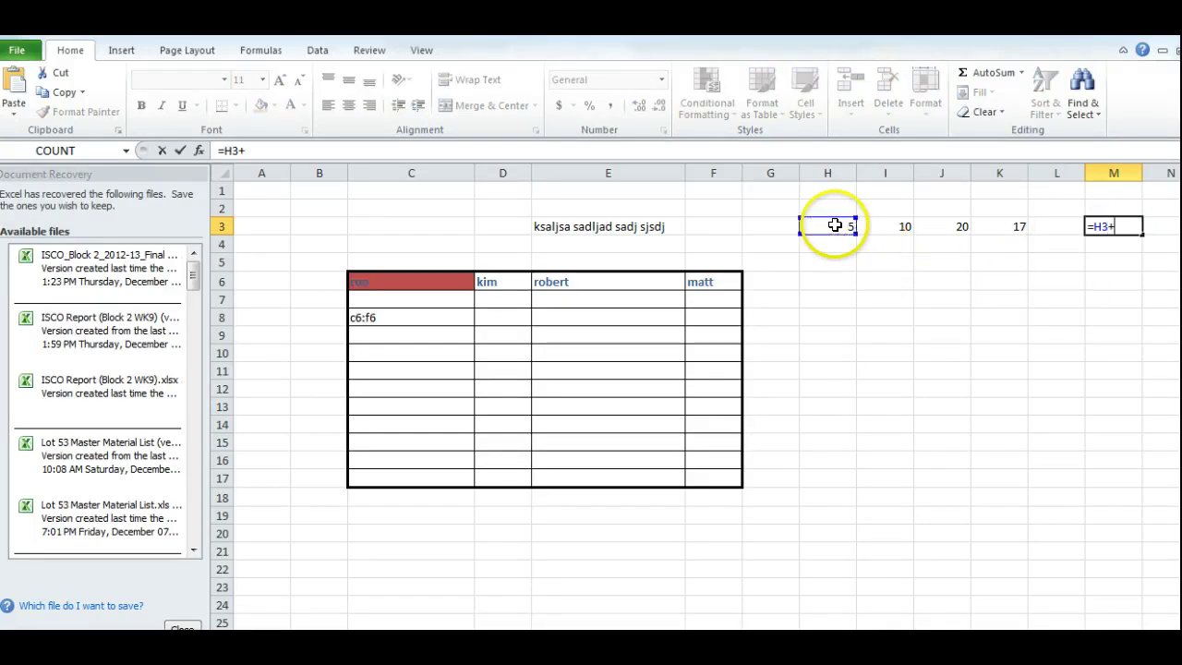
left_click(886, 228)
type("+")
left_click(958, 224)
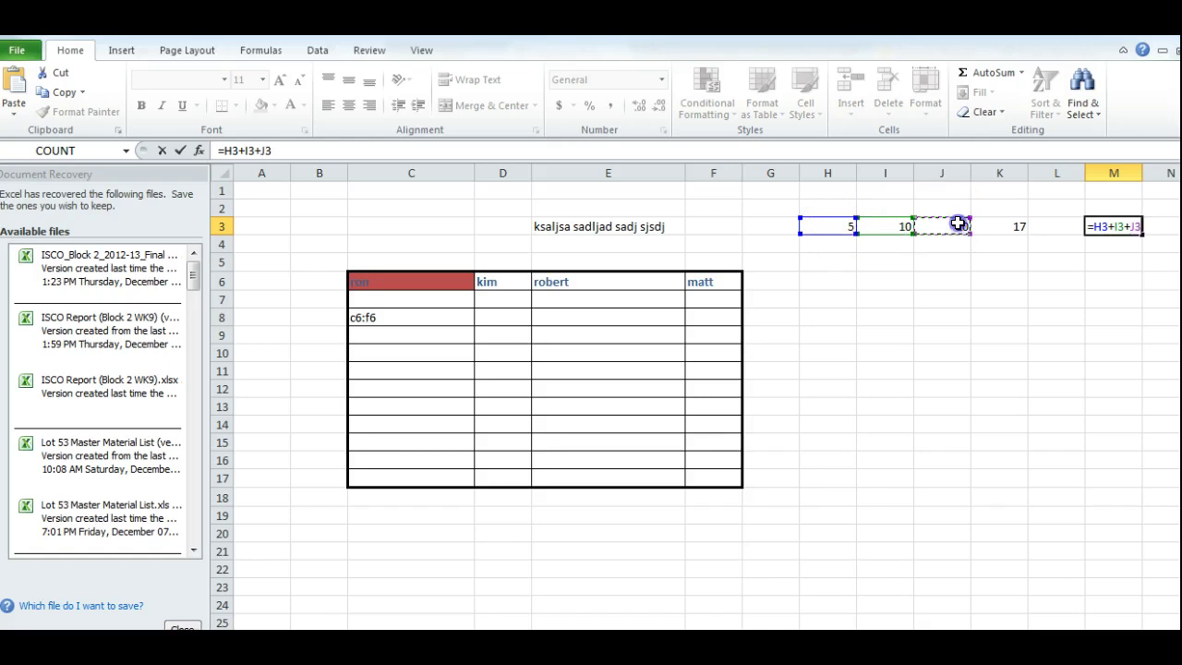
left_click(1012, 223)
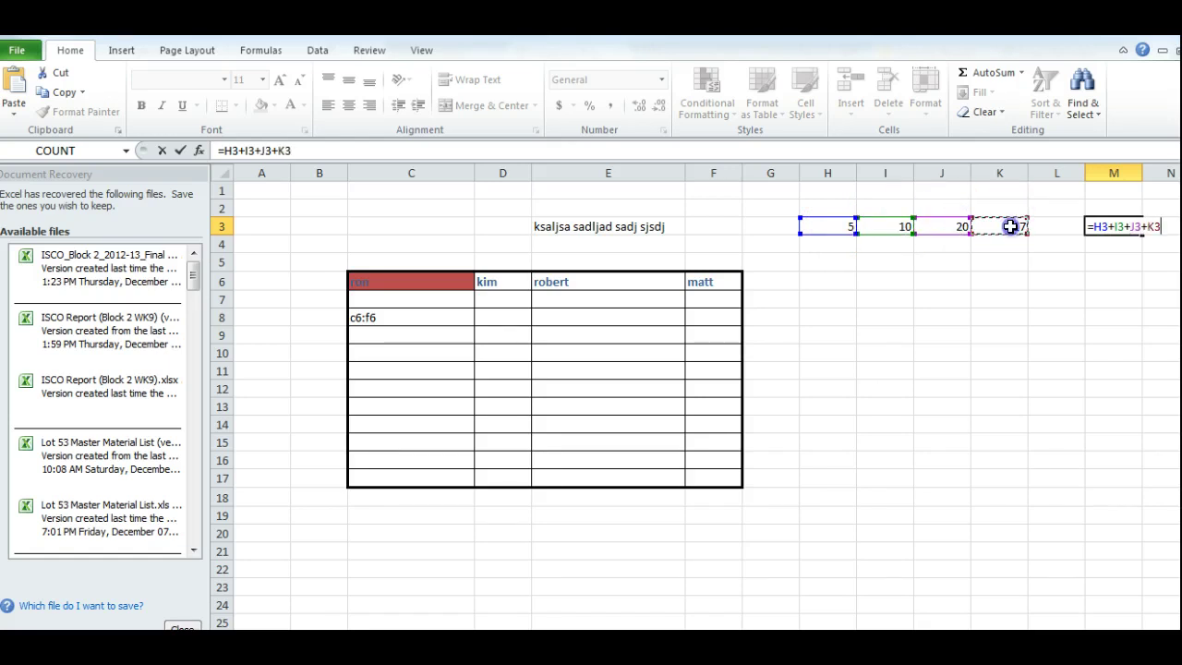
key("Return")
Confirm the addition formula in cell M3 and highlight its cell references for review
left_click(1119, 244)
left_click(1108, 229)
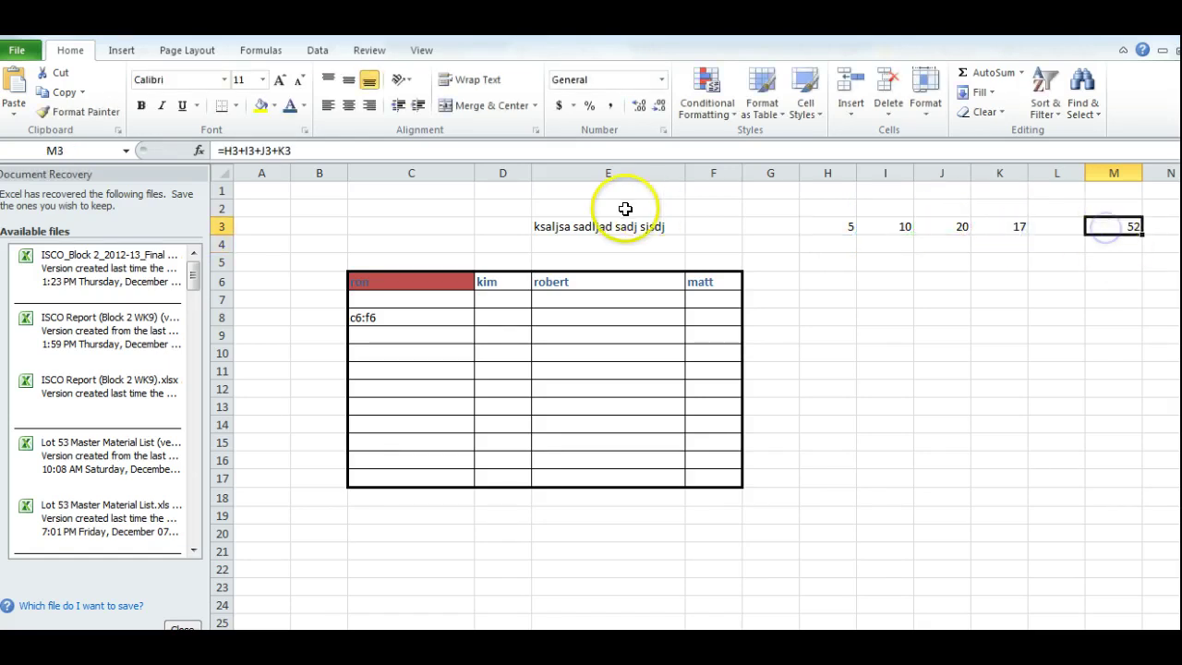
double_click(286, 150)
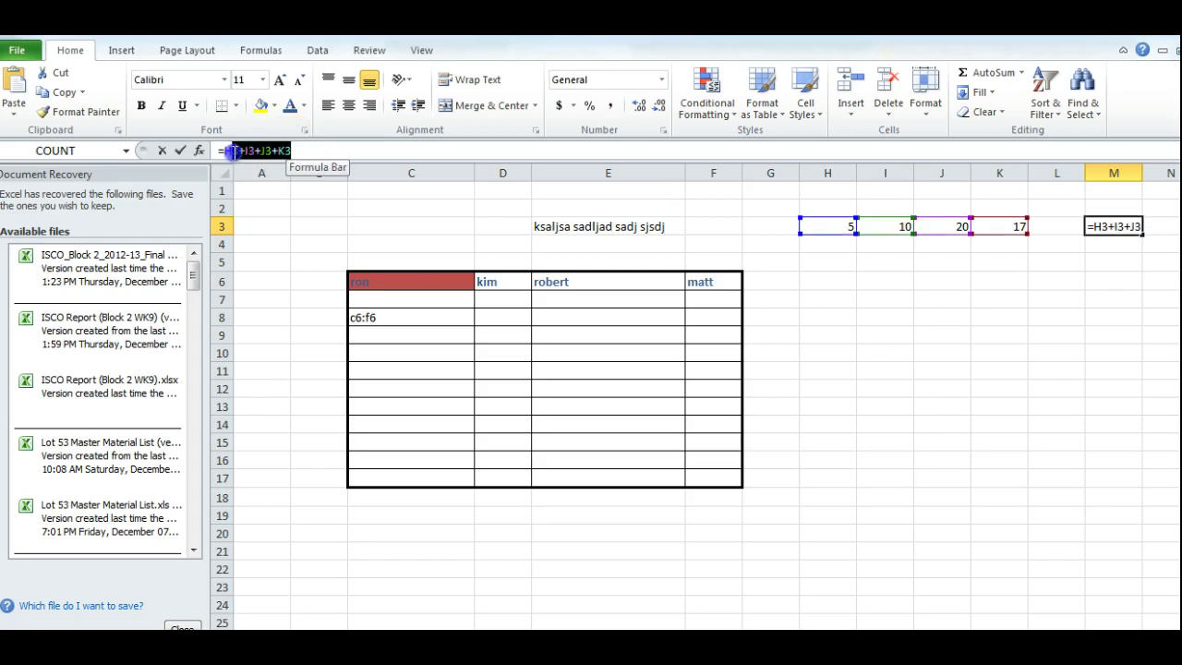
left_click(317, 151)
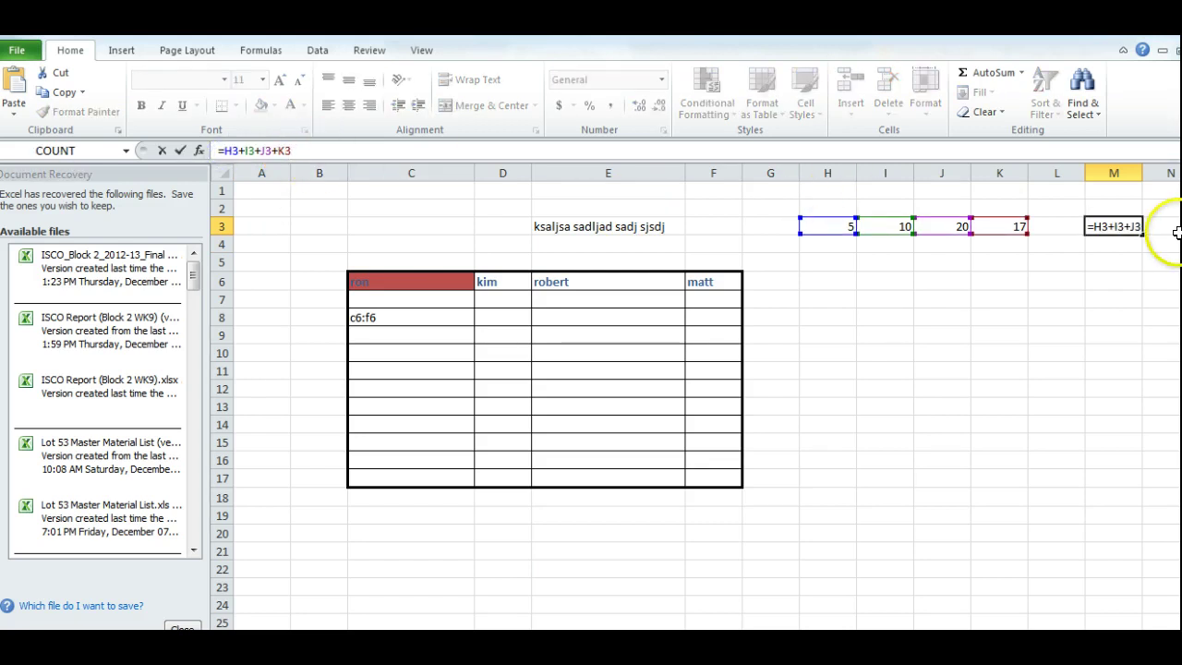
left_click(1113, 235)
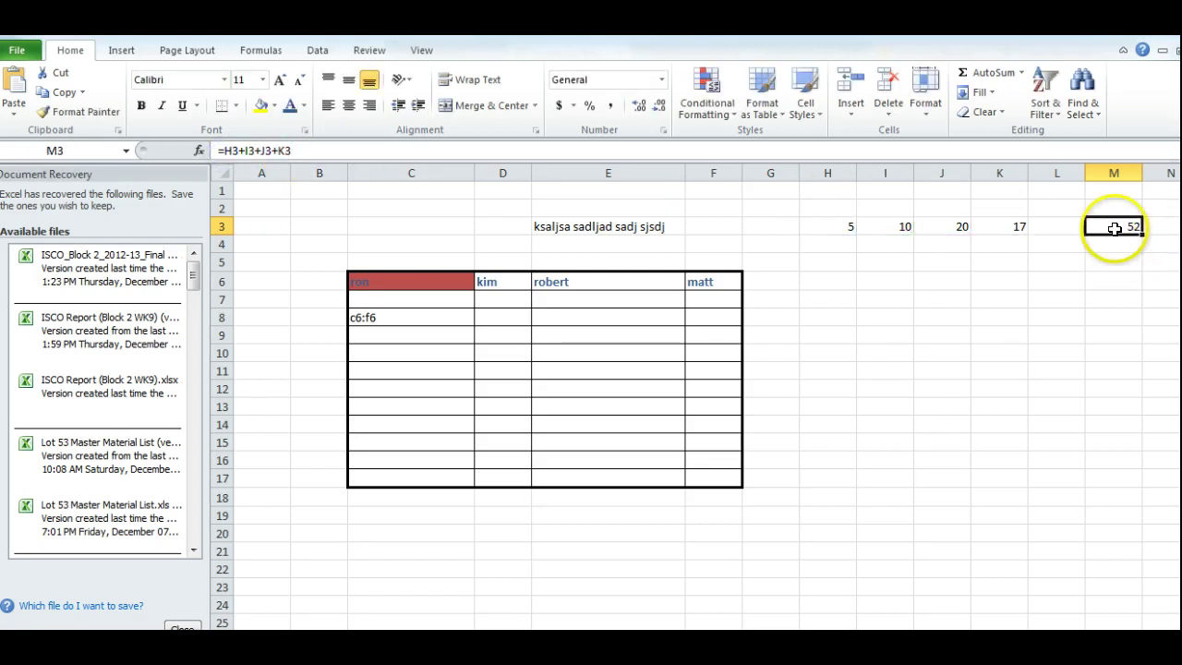
Clear cell M3 and use AutoSum to enter =SUM(H3:L3) there
key("Delete")
left_click(1085, 299)
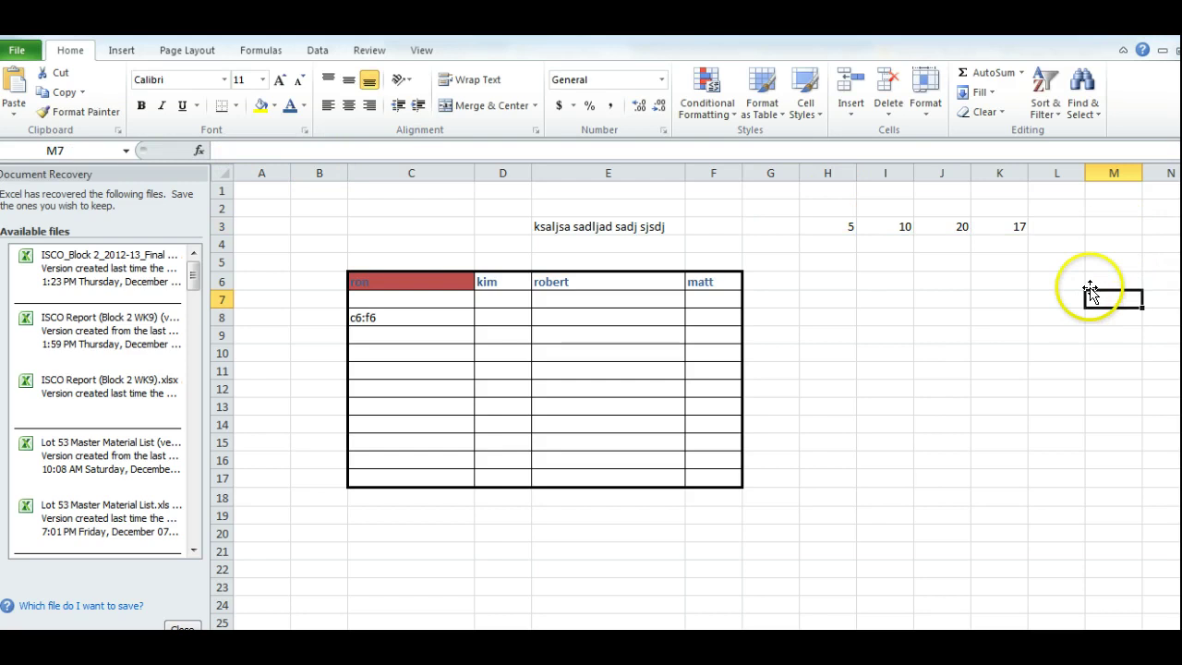
left_click(1103, 226)
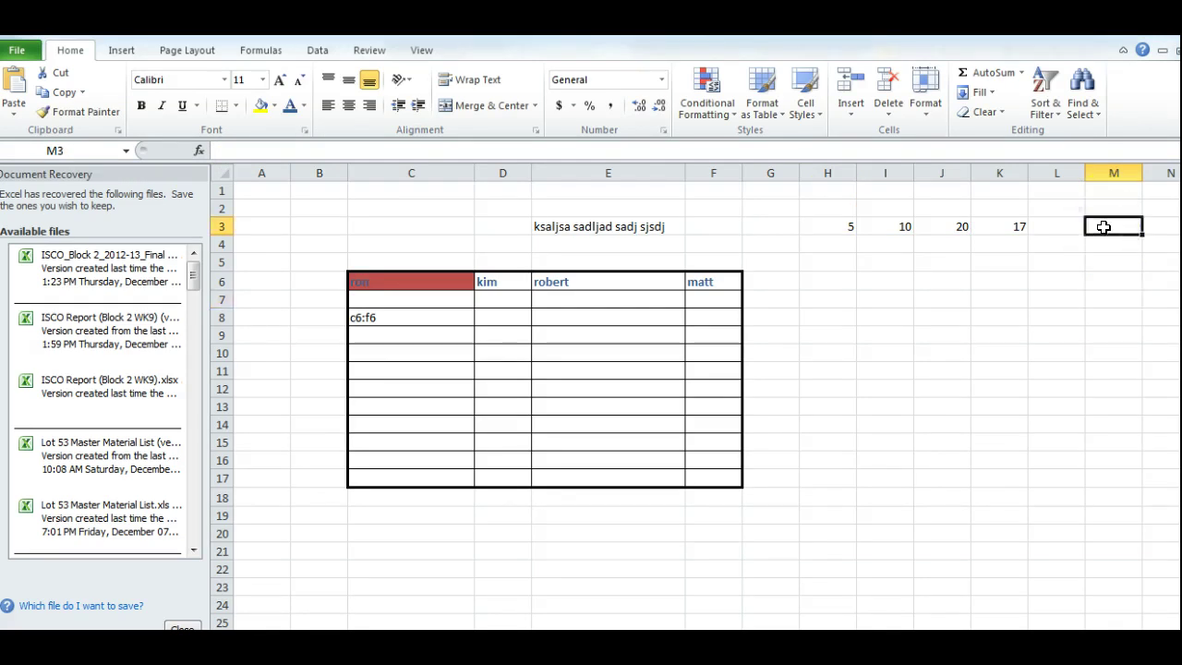
left_click(1003, 75)
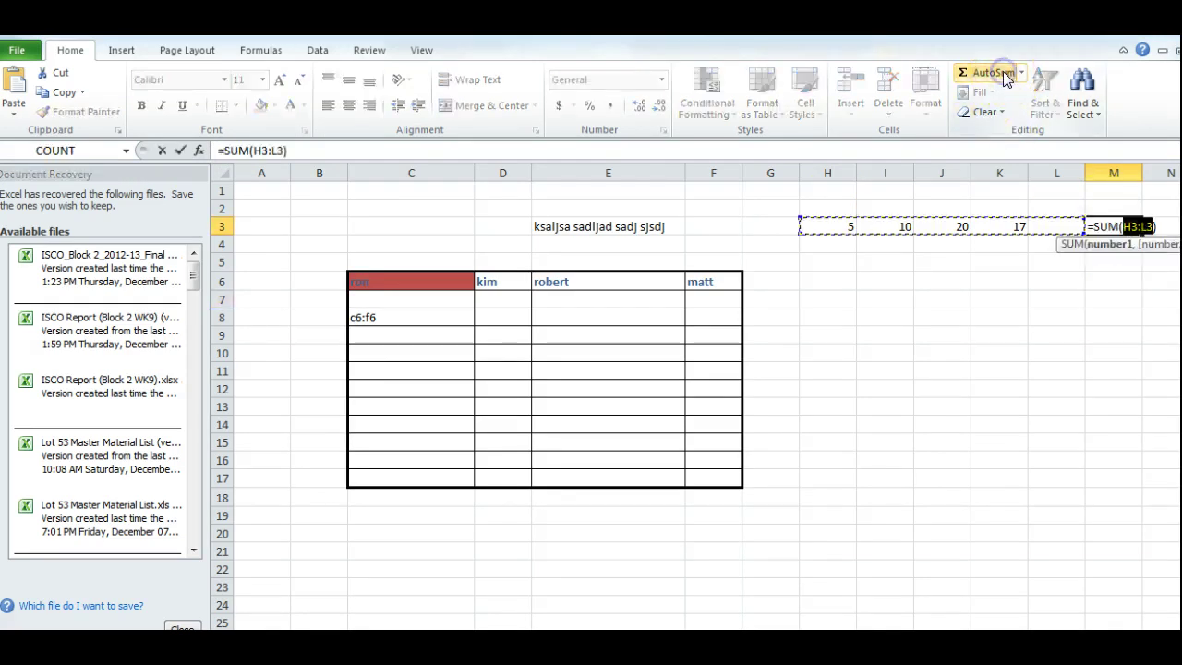
left_click(1004, 76)
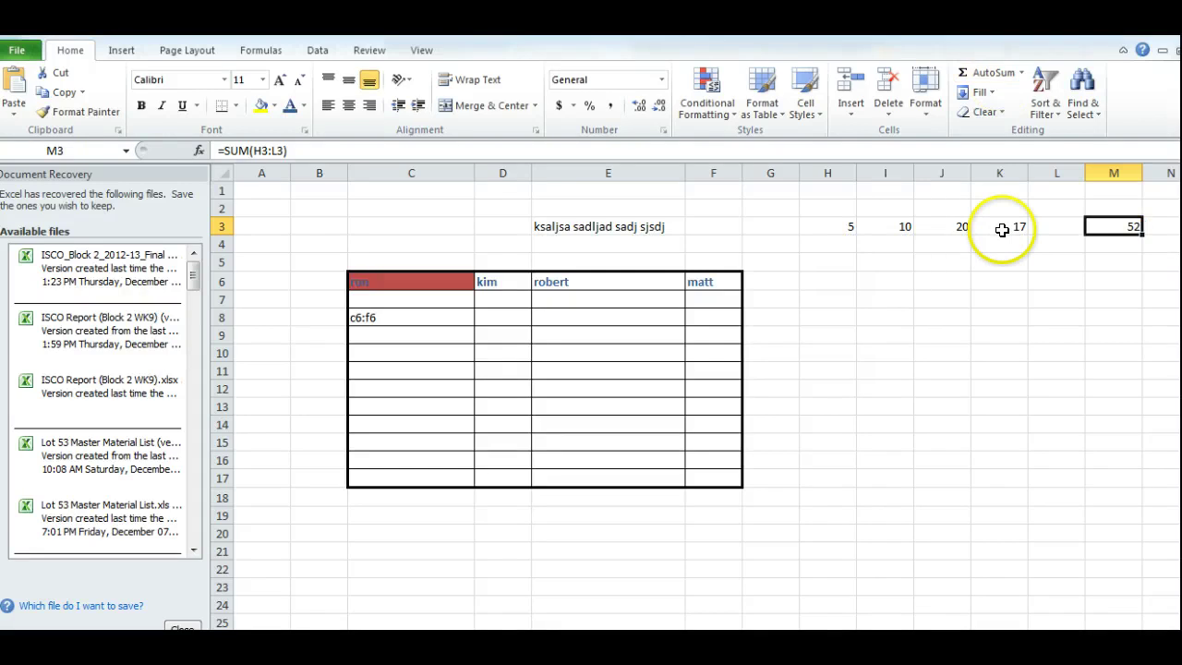
Highlight the function name and the cell range in the M3 SUM formula, keeping the formula as is
double_click(280, 150)
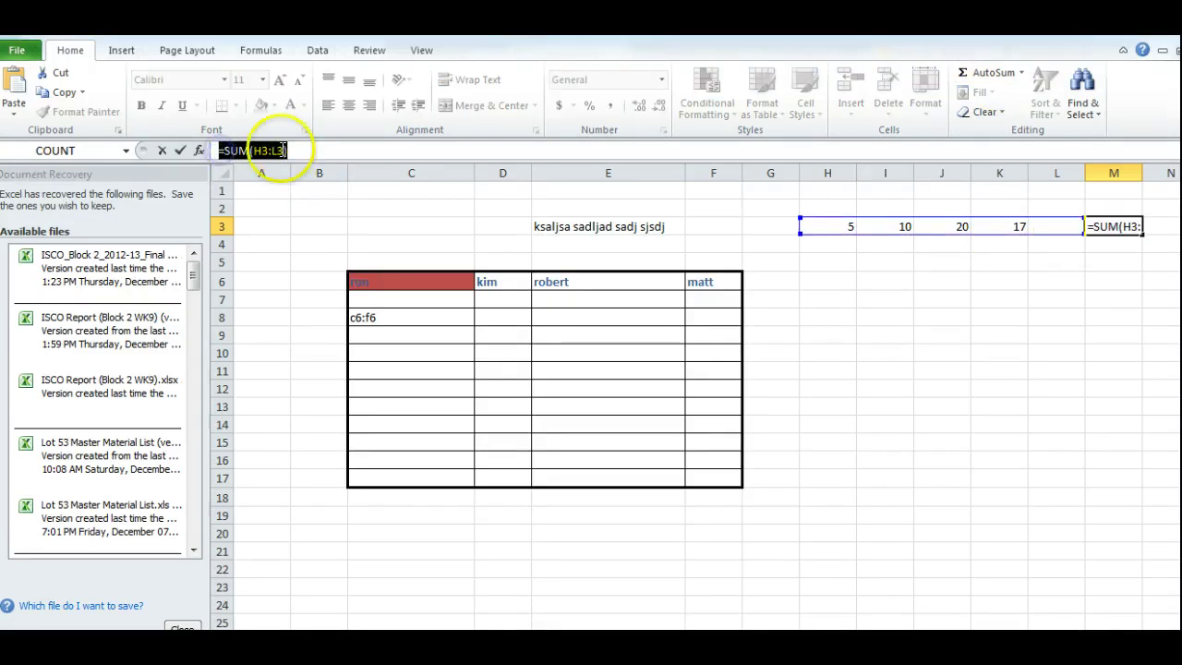
left_click(294, 151)
left_click(223, 151)
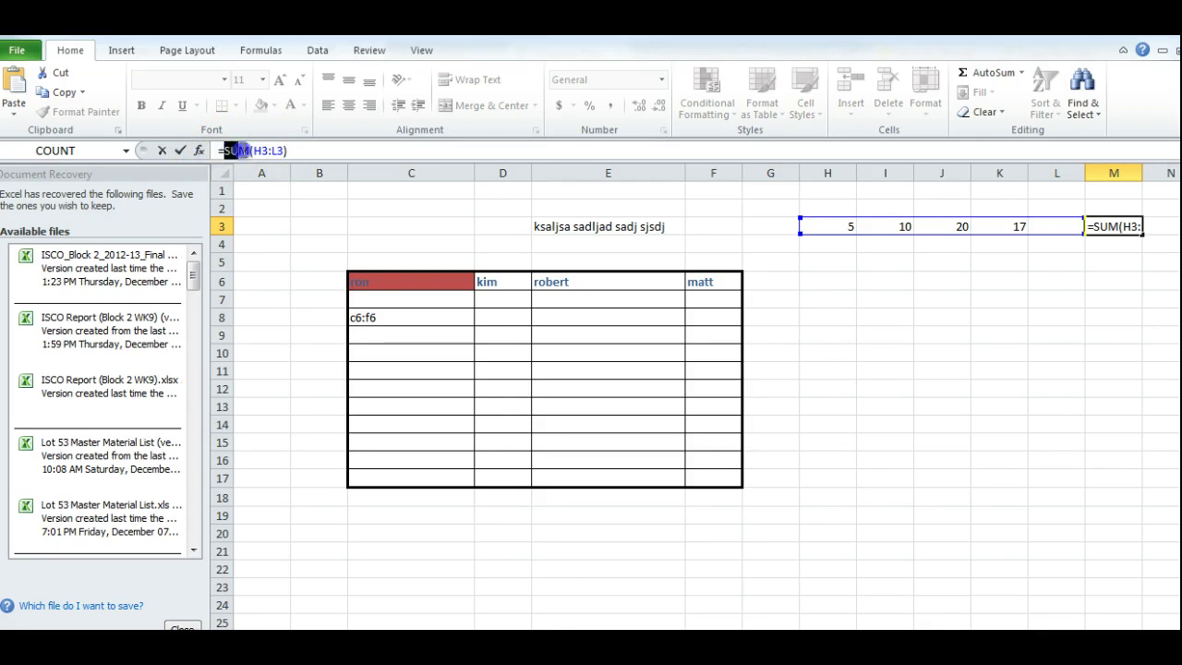
left_click_drag(242, 150, 291, 150)
left_click(316, 150)
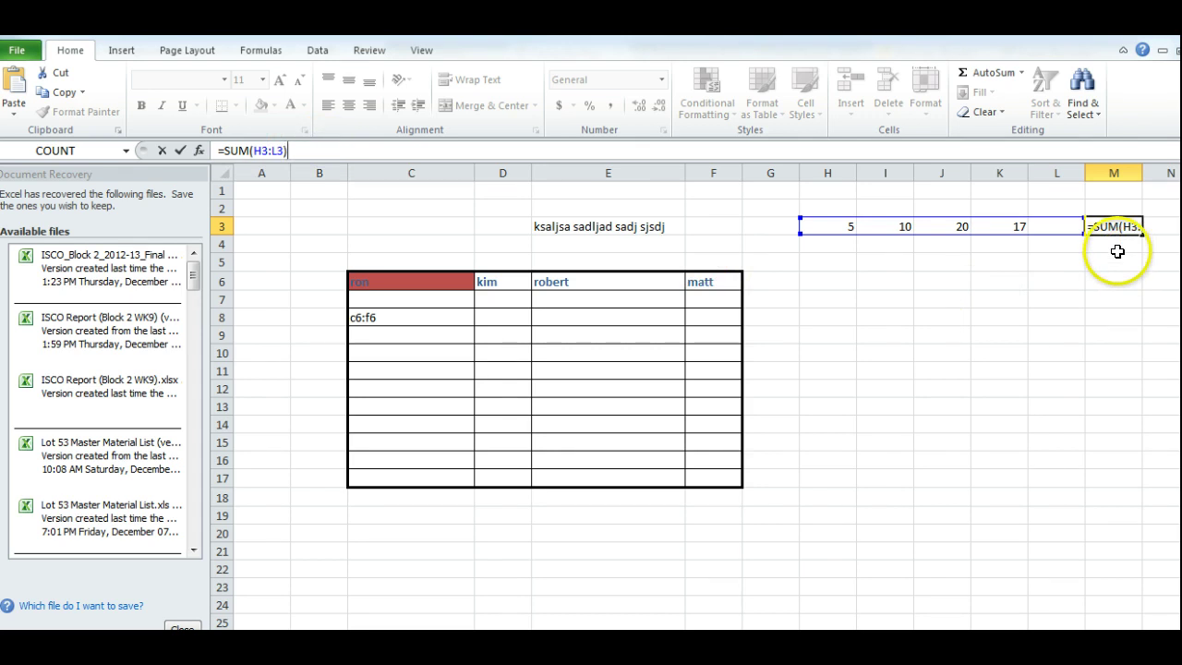
key("ctrl+Return")
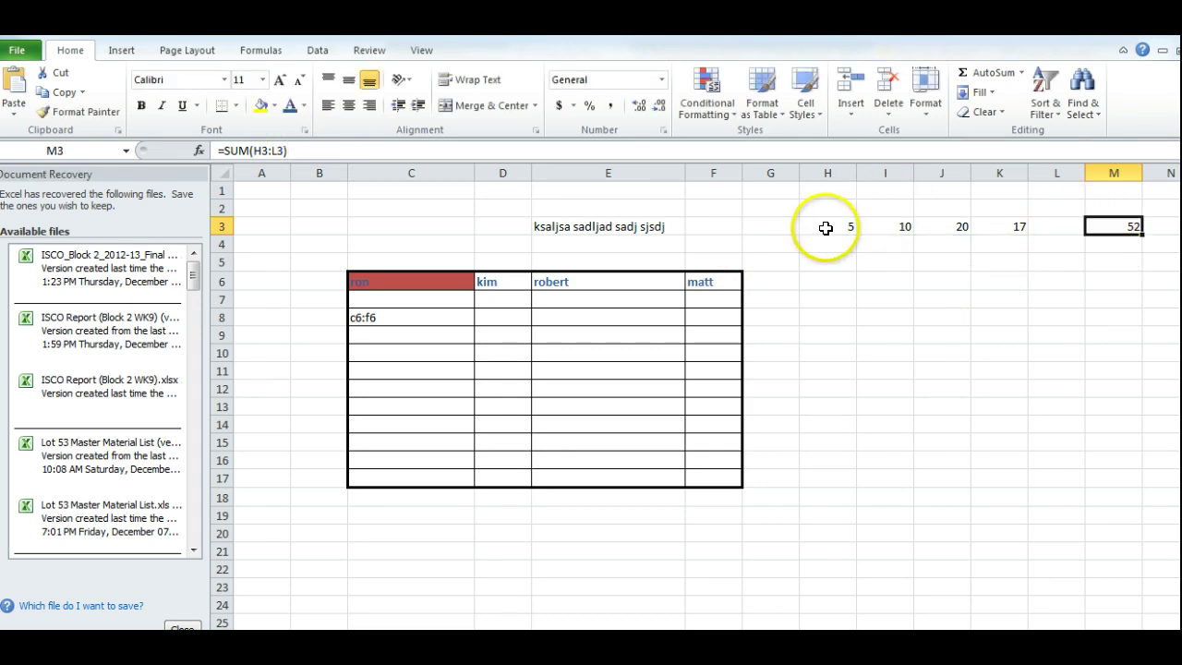
Select the range H3:K3 twice to point out the cells that hold the added values
left_click_drag(825, 227, 1009, 224)
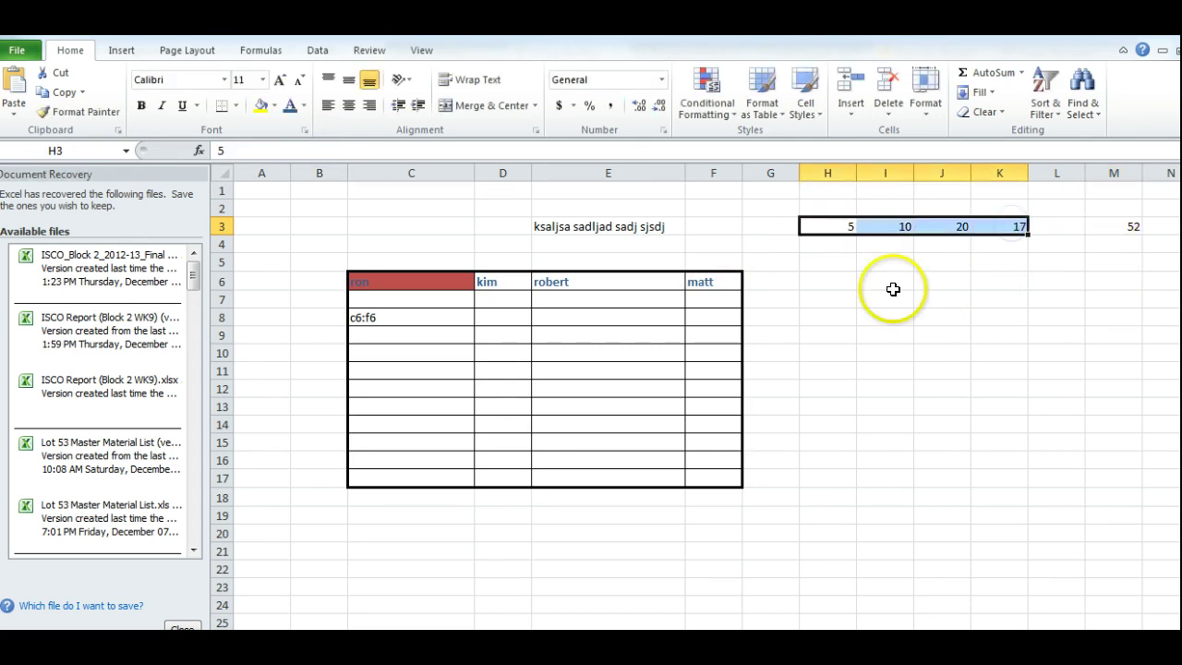
left_click(923, 288)
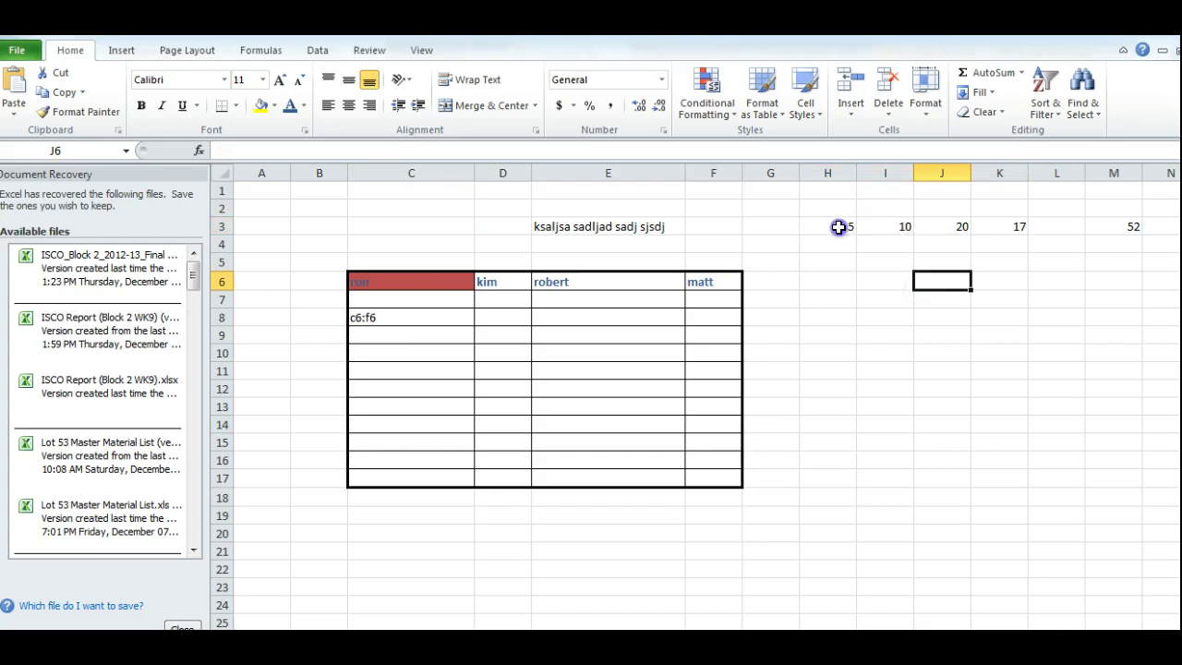
left_click_drag(838, 227, 986, 235)
left_click(930, 316)
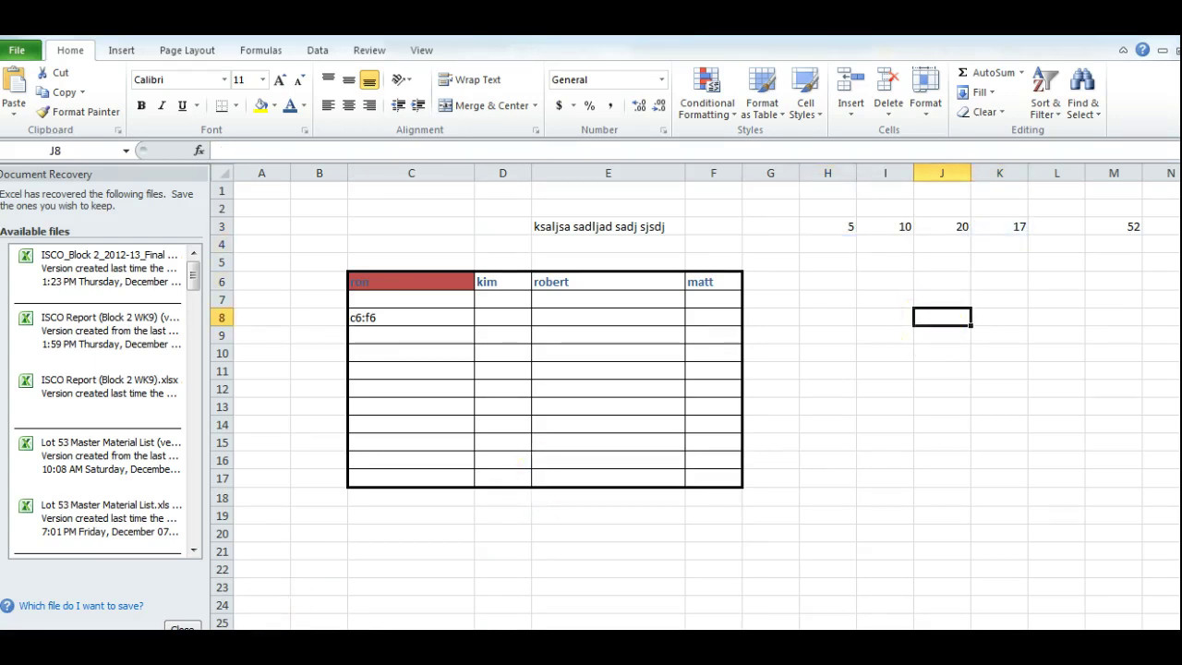
Switch to the browser lesson, advance to Formulas, Page 6, and highlight the instructions for adding Celsius to the temperature chart
mouse_move(272, 628)
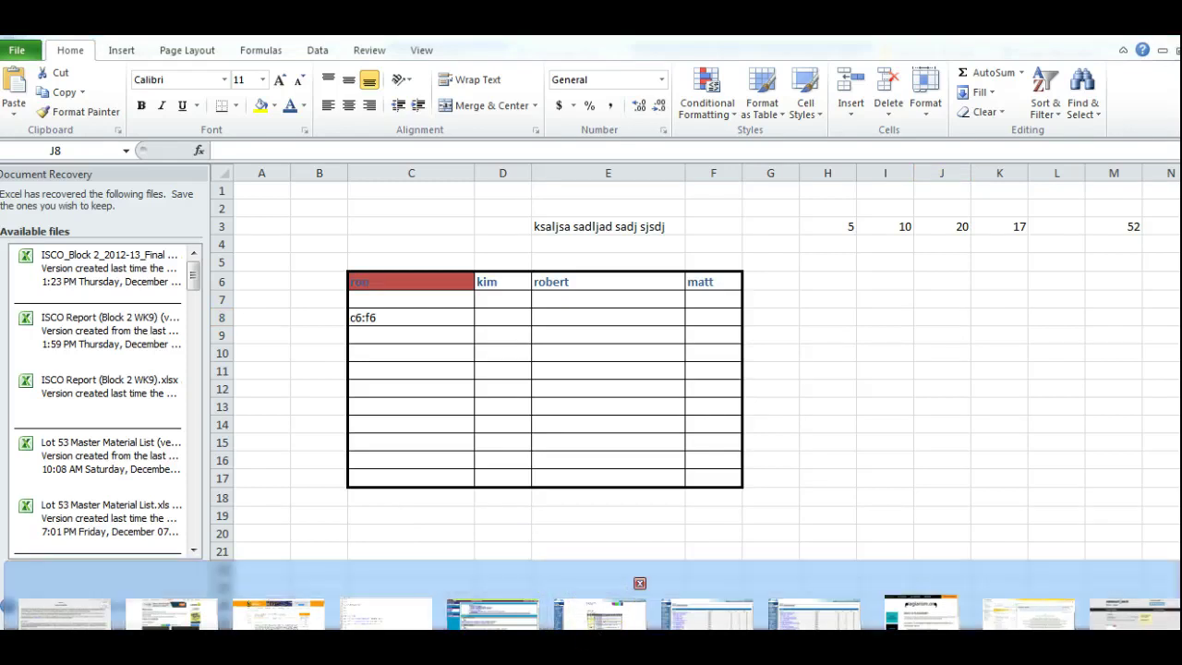
left_click(605, 596)
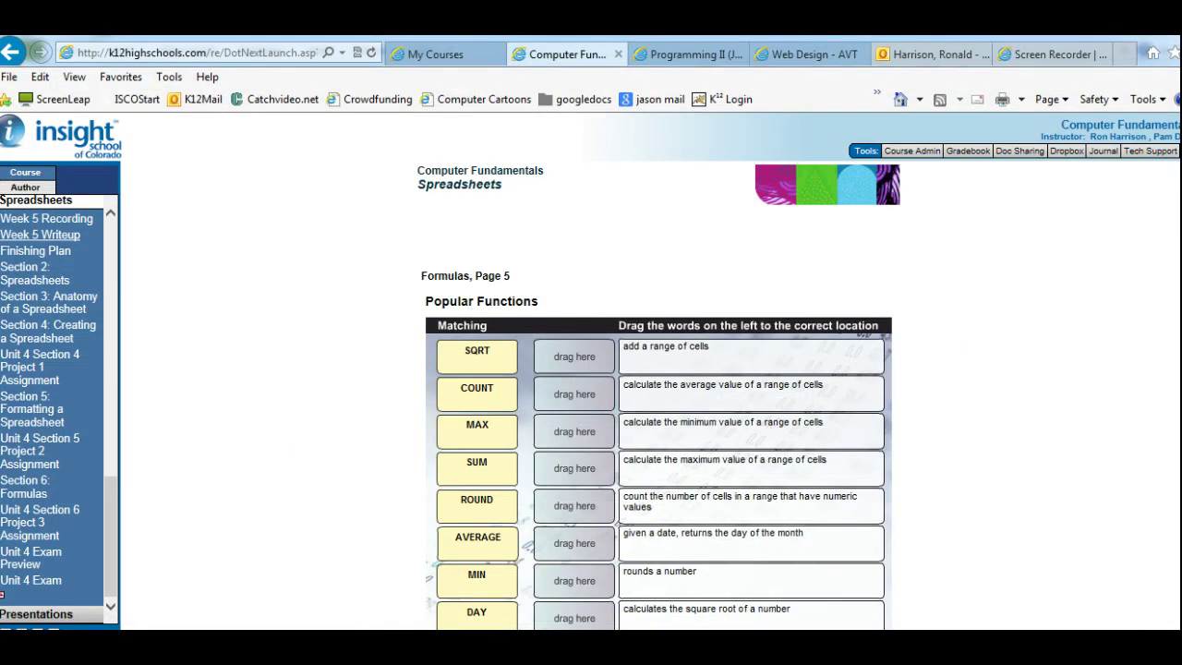
scroll(657, 416, "down", 1)
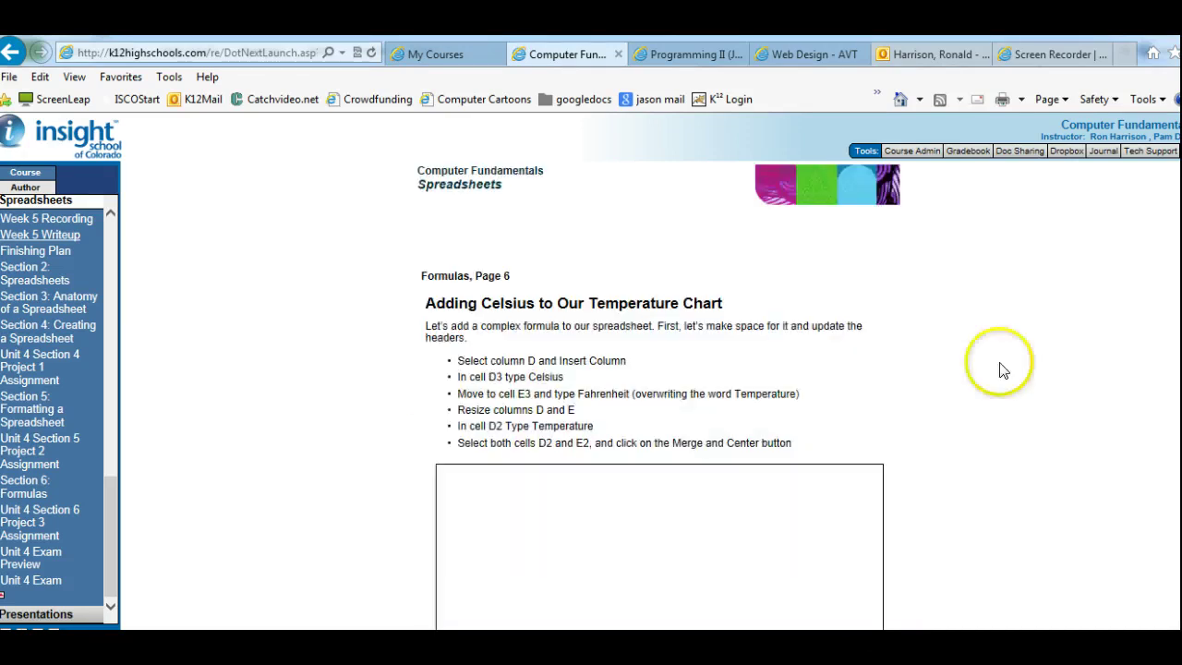
scroll(659, 397, "down", 1)
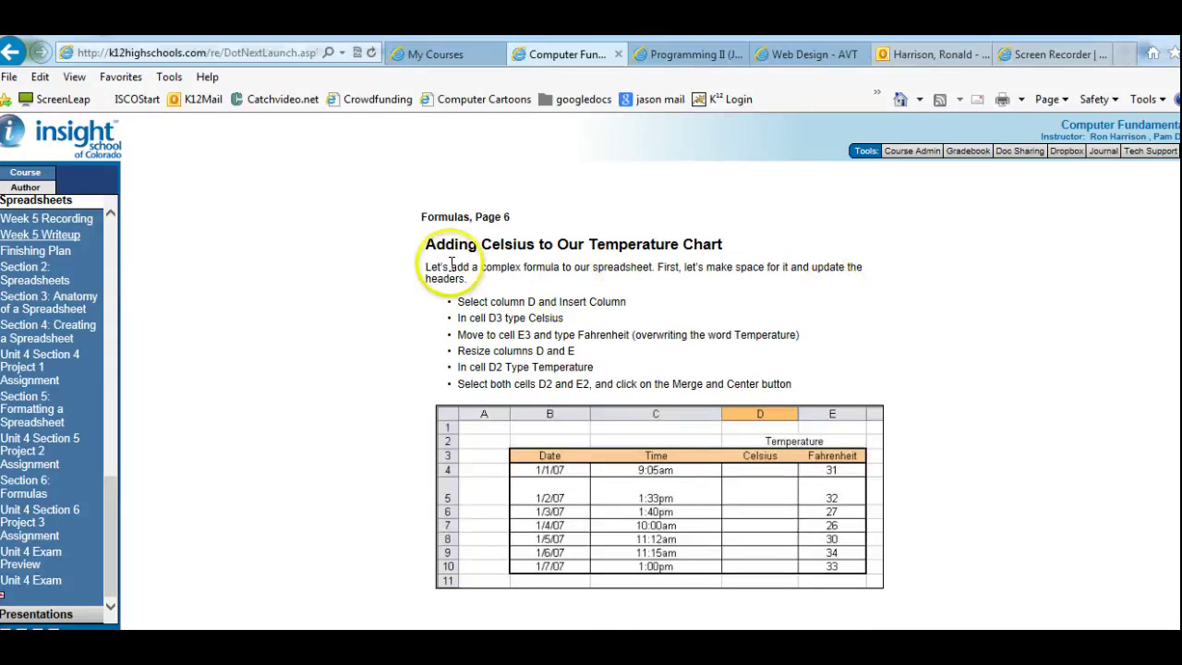
left_click_drag(450, 267, 627, 357)
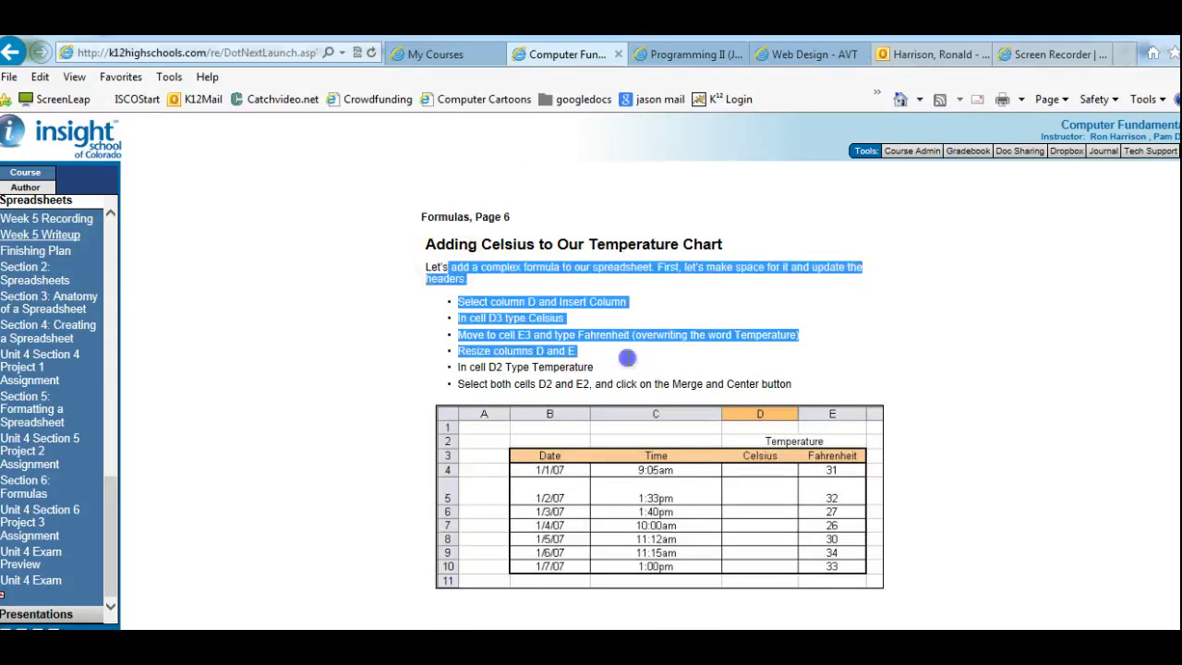
left_click(661, 312)
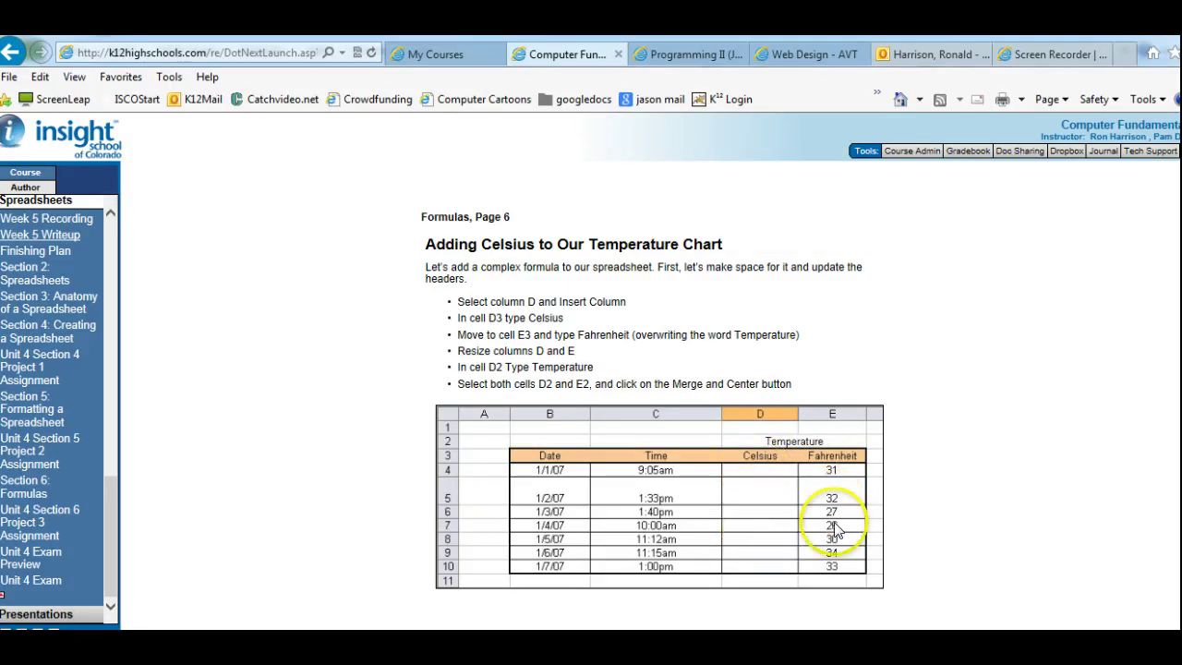
Advance through Formulas, Page 7 and Page 8 to Page 9, Simple Copy Functions
scroll(671, 410, "down", 1)
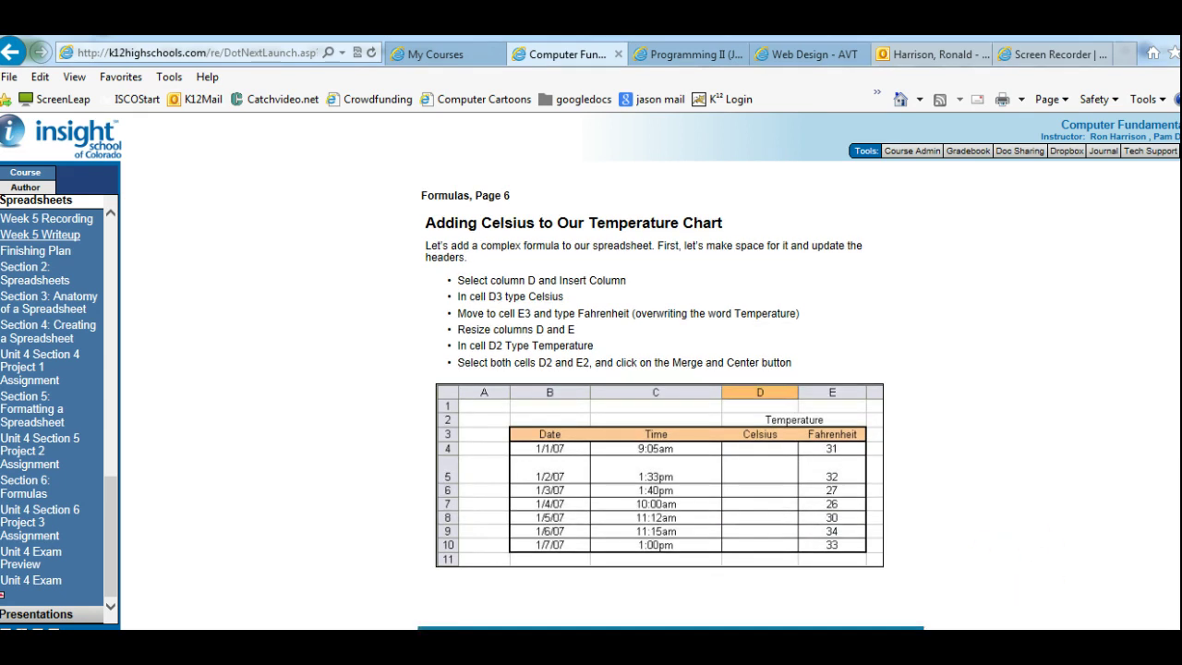
scroll(804, 388, "down", 5)
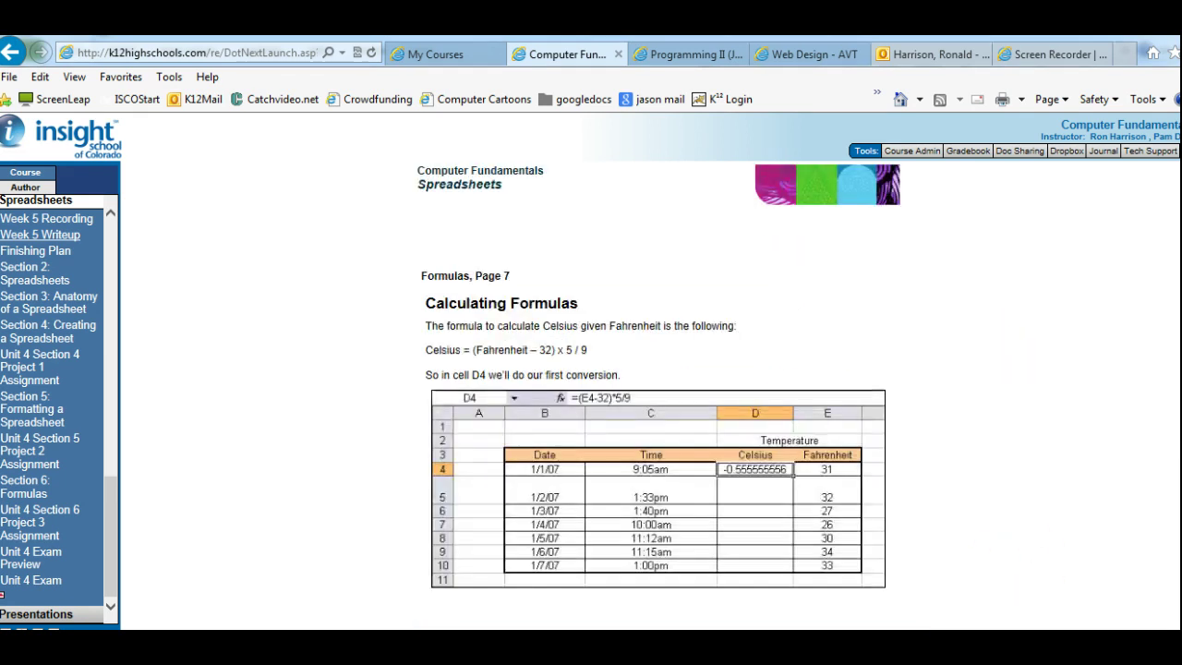
scroll(1021, 390, "down", 1)
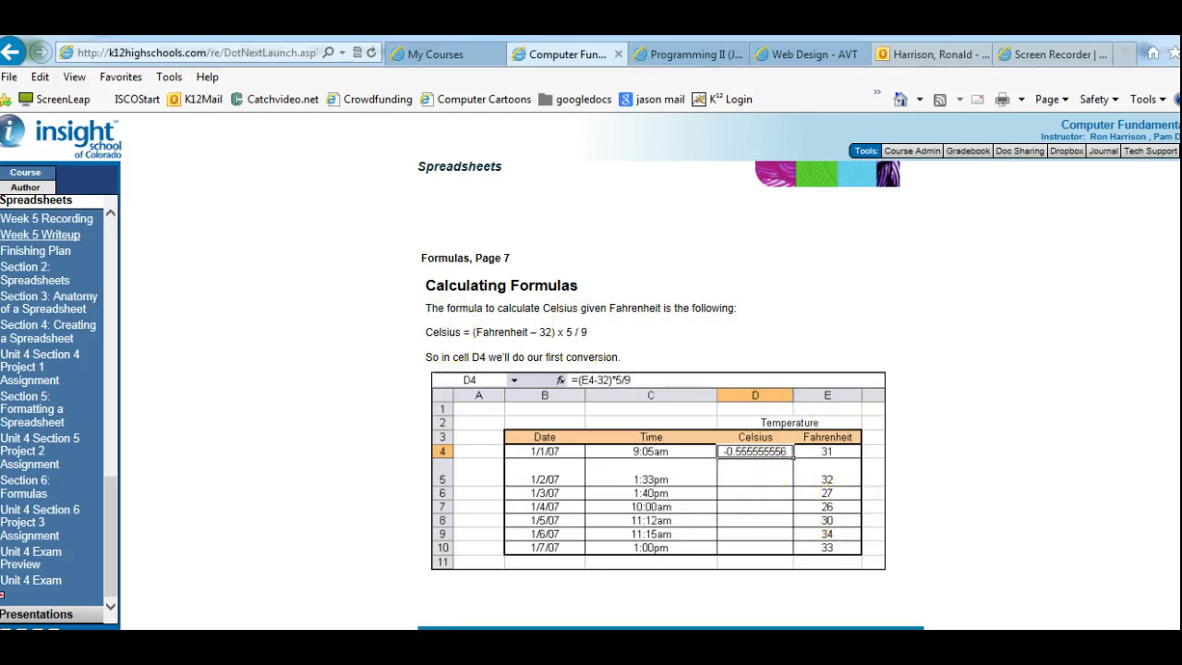
scroll(718, 272, "down", 5)
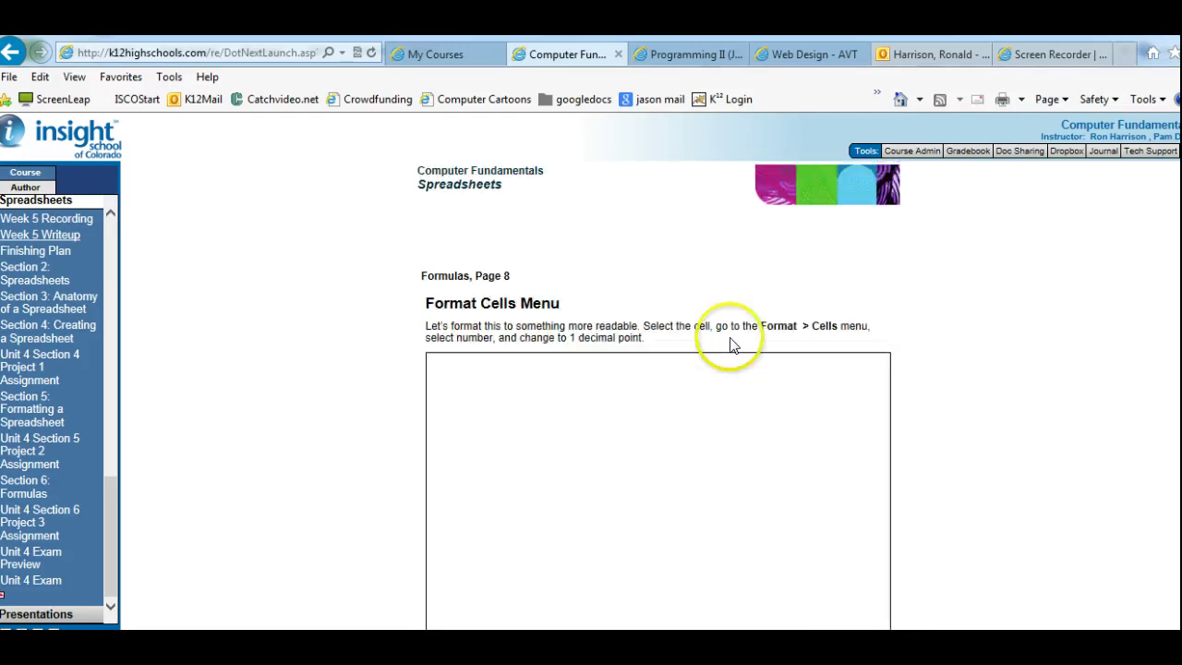
scroll(657, 406, "down", 3)
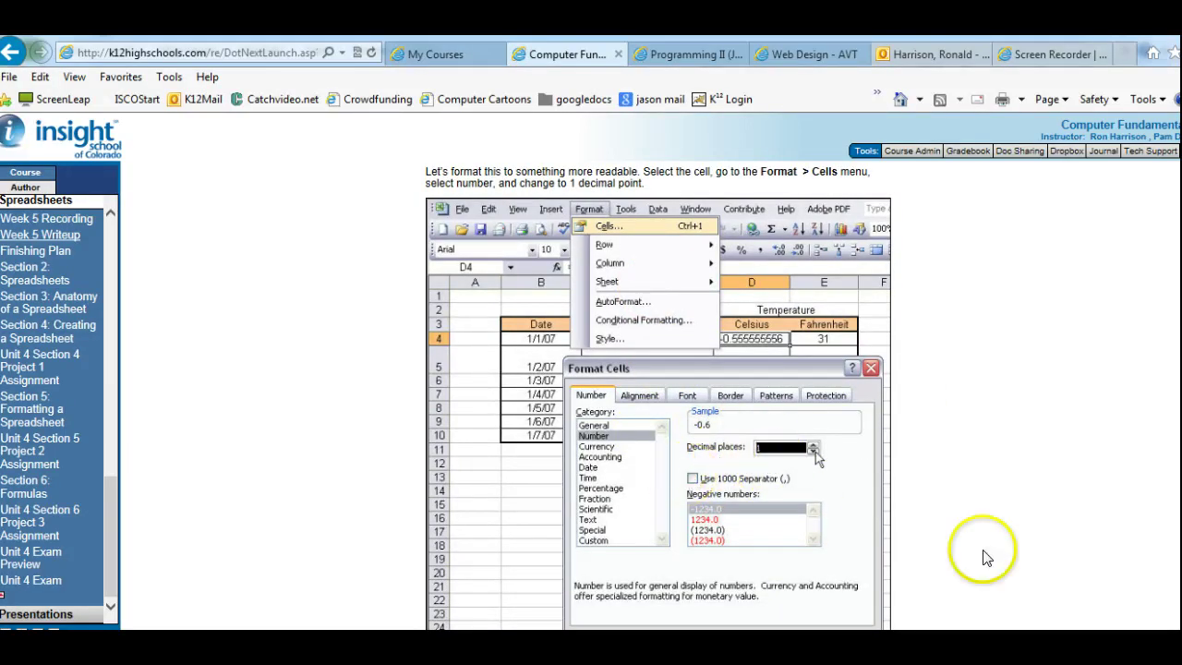
scroll(1062, 581, "down", 2)
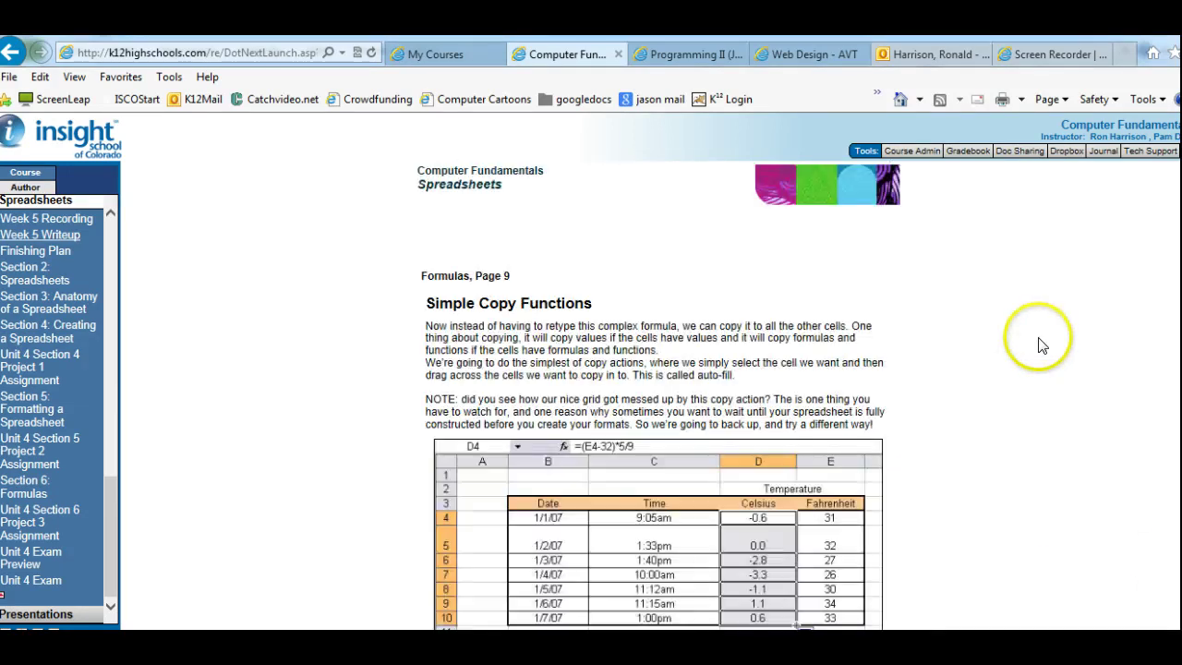
Advance to Formulas, Page 10, and highlight the text about undoing with Control-z or the edit menu
scroll(659, 397, "down", 2)
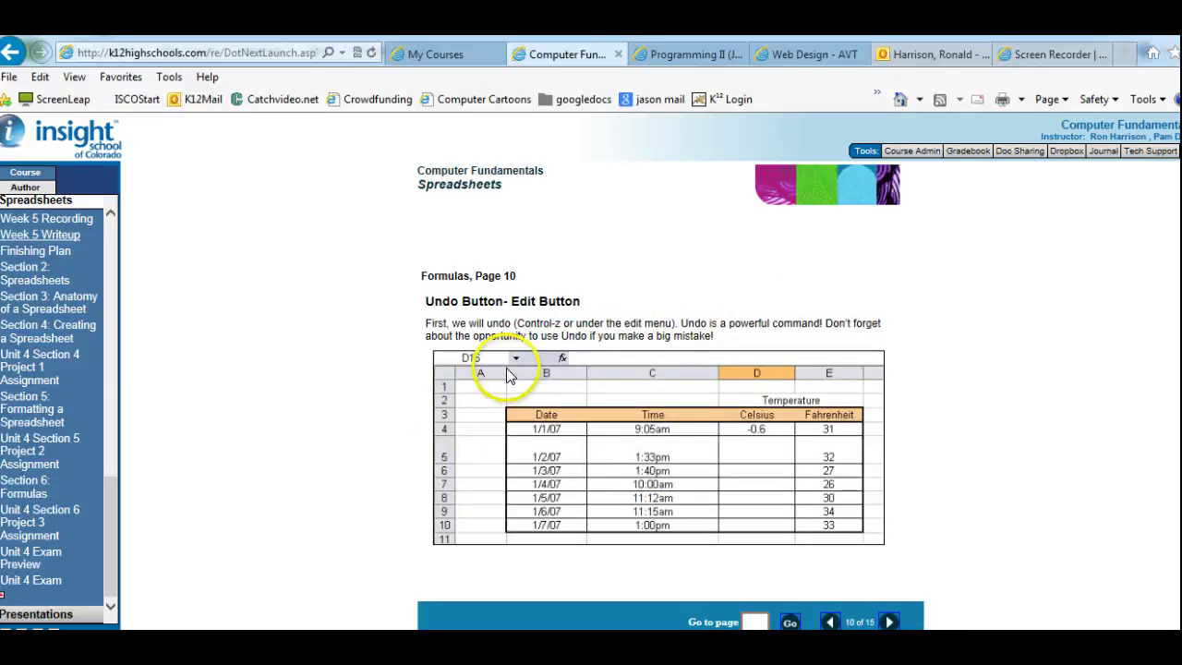
left_click_drag(620, 323, 624, 323)
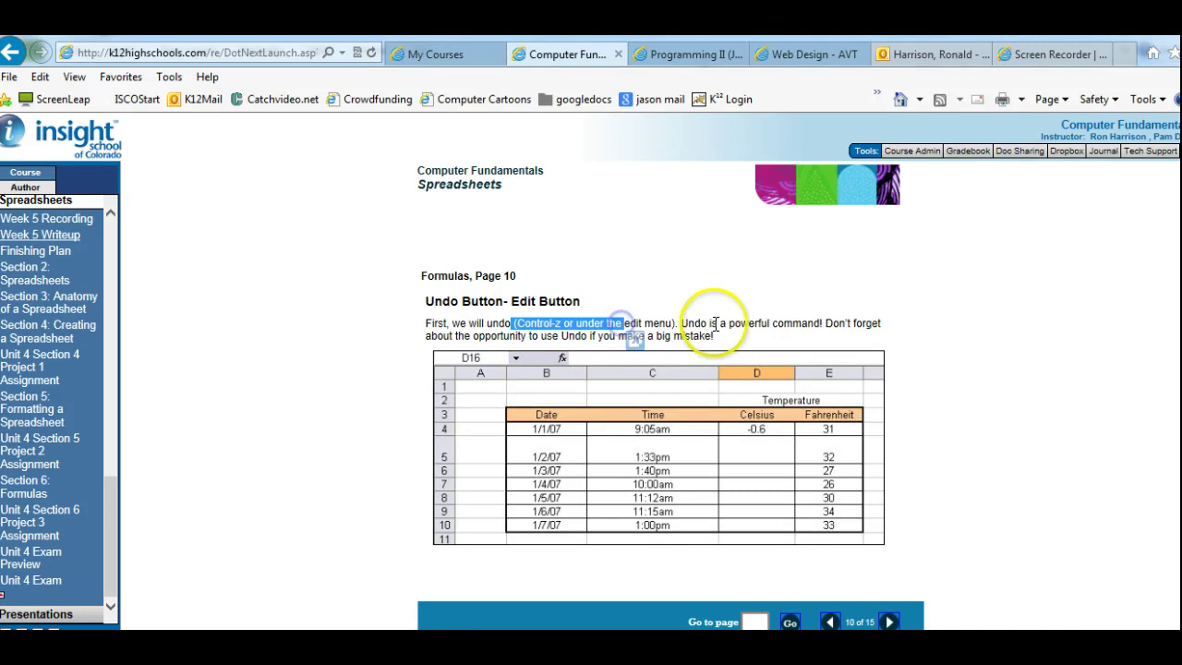
left_click(722, 323)
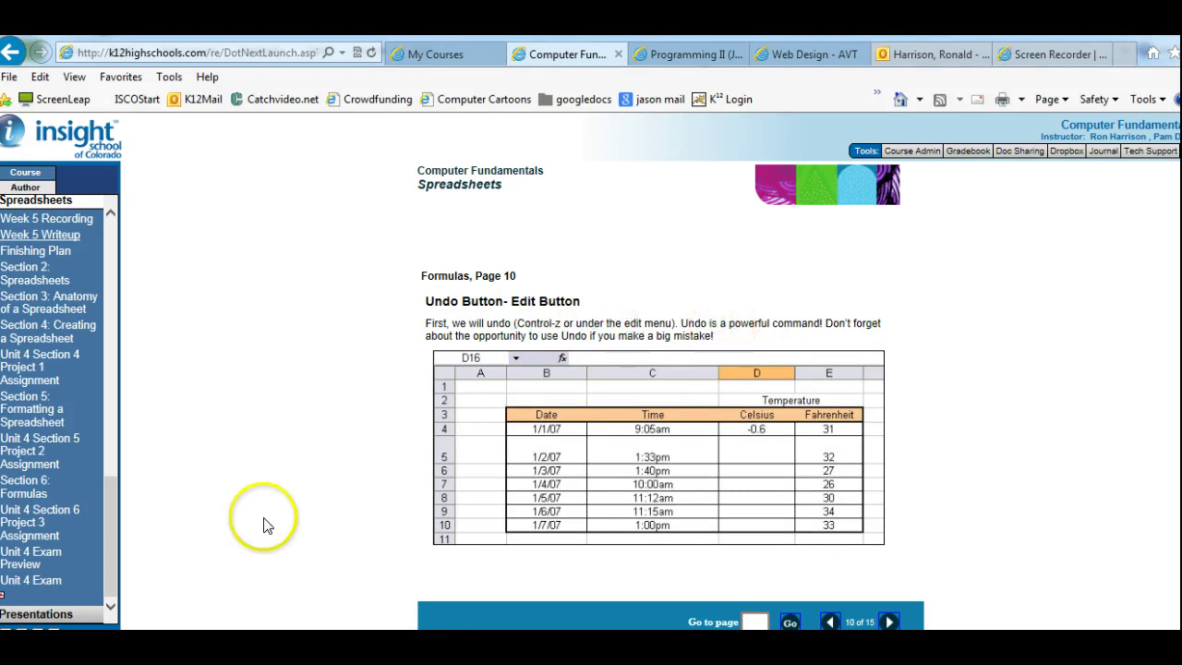
Switch to the Excel workbook, enter Ages in cell G3, and replace that label with Group 1
mouse_move(130, 646)
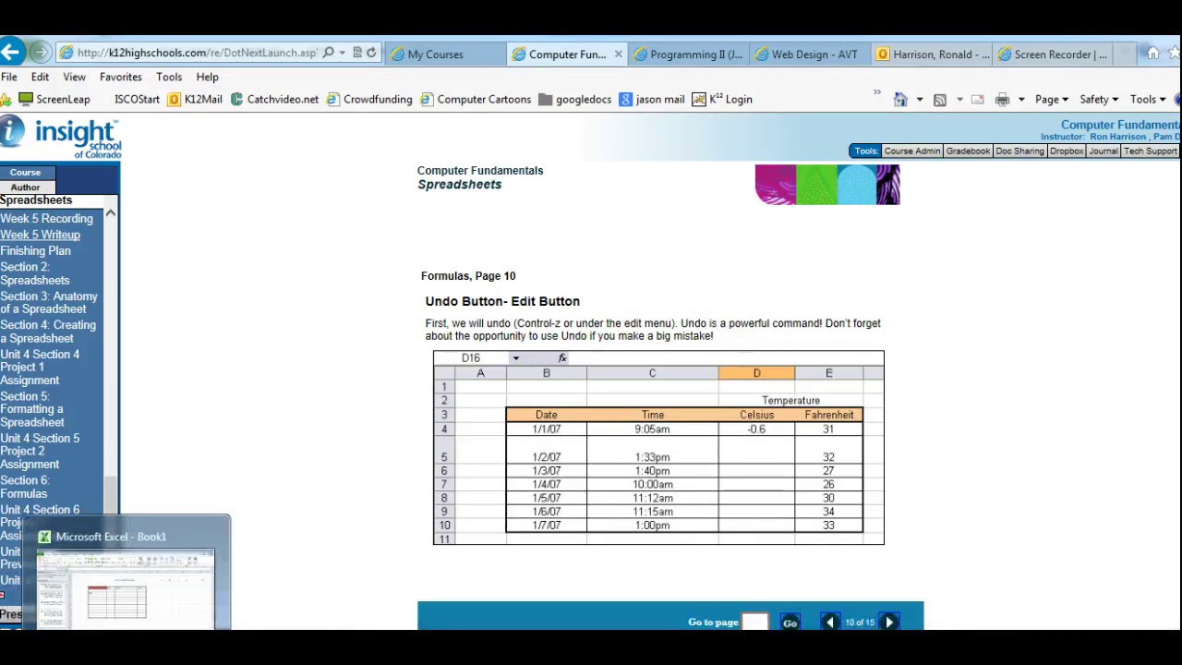
left_click(124, 582)
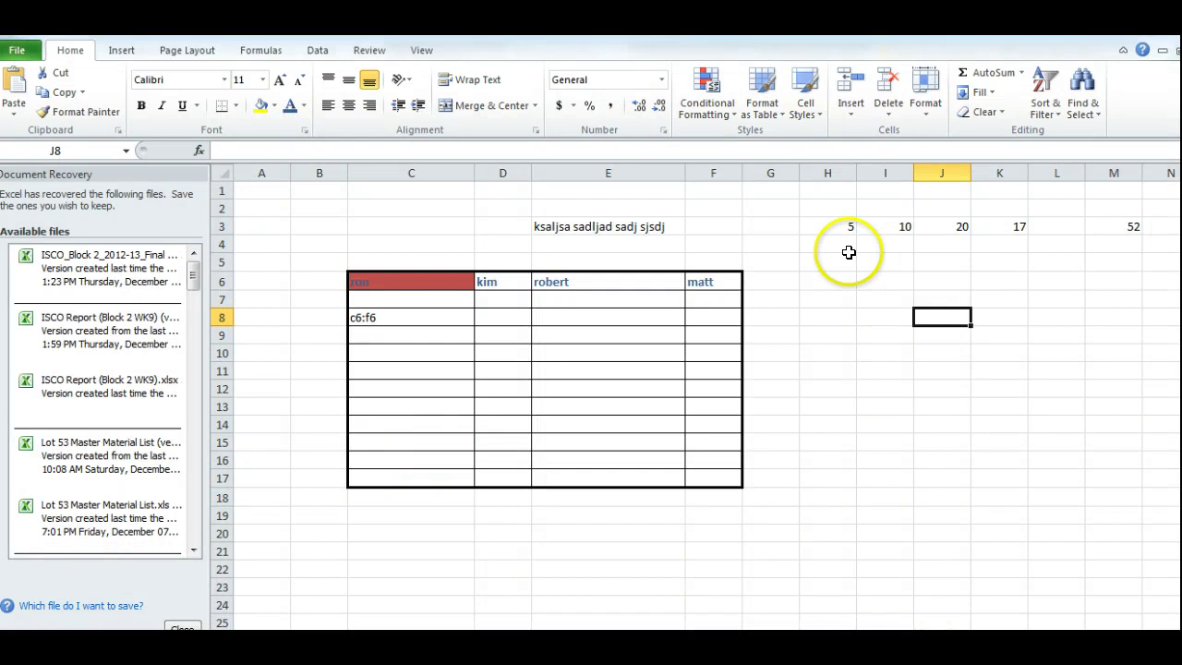
left_click(782, 229)
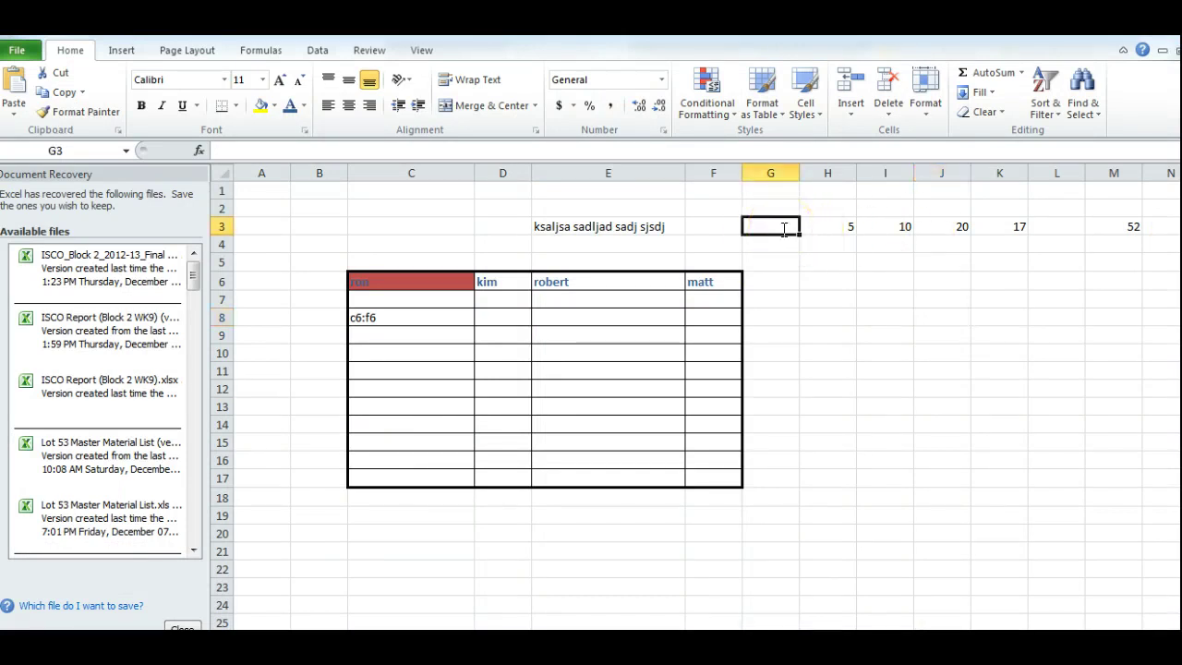
type("Ages")
key("Return")
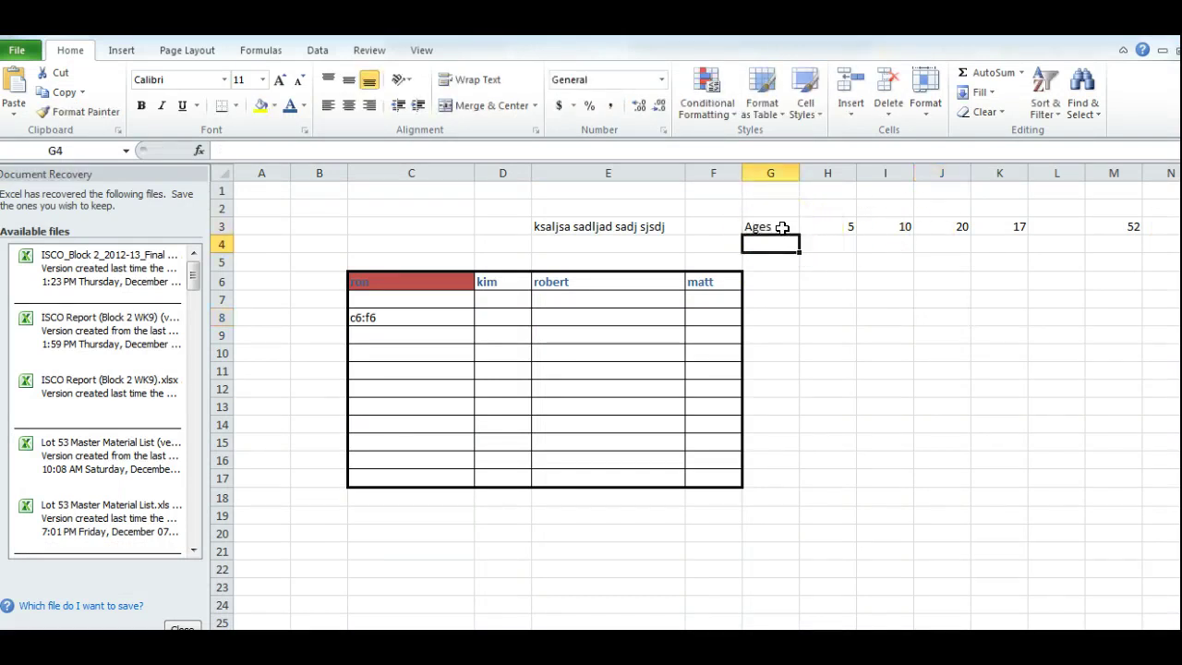
type("Grou")
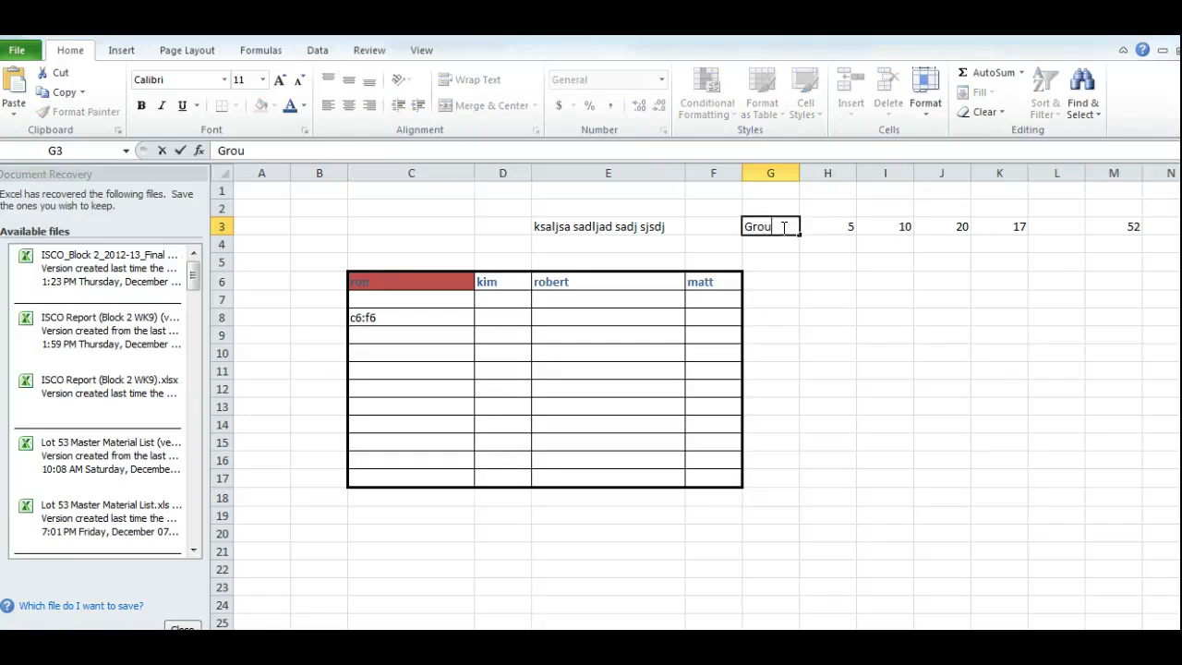
type("p")
key("Return")
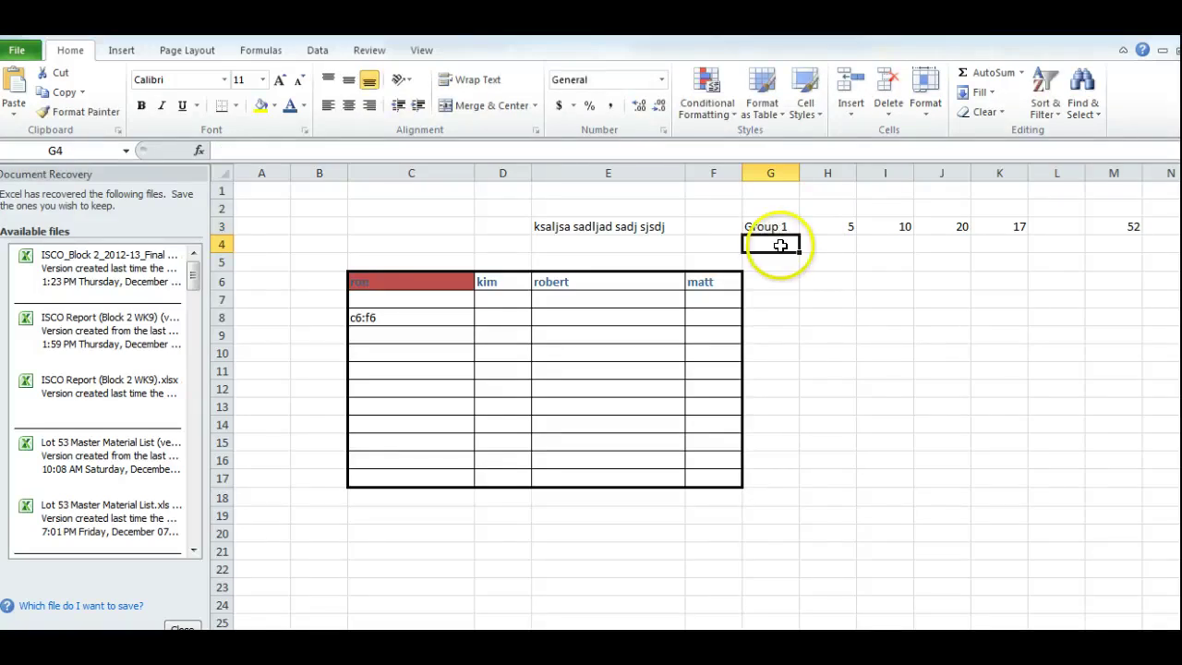
Label cell G4 as group 2 and correct its first letter so it reads Group 2
type("g")
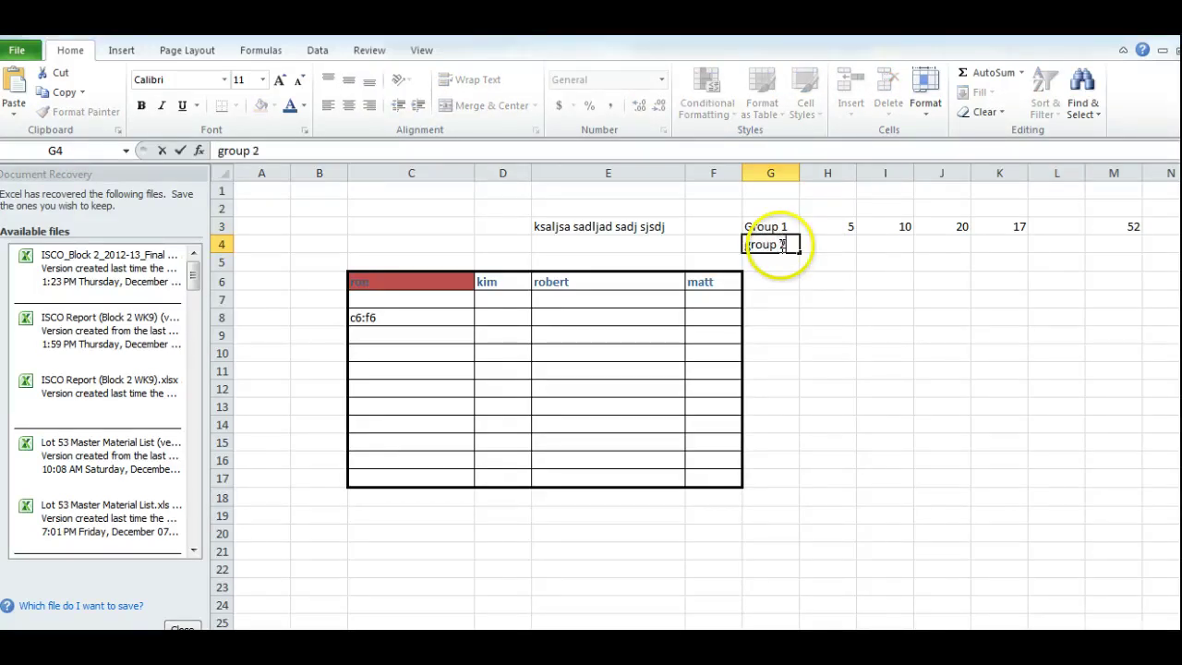
type("roup 2")
key("Return")
left_click(770, 243)
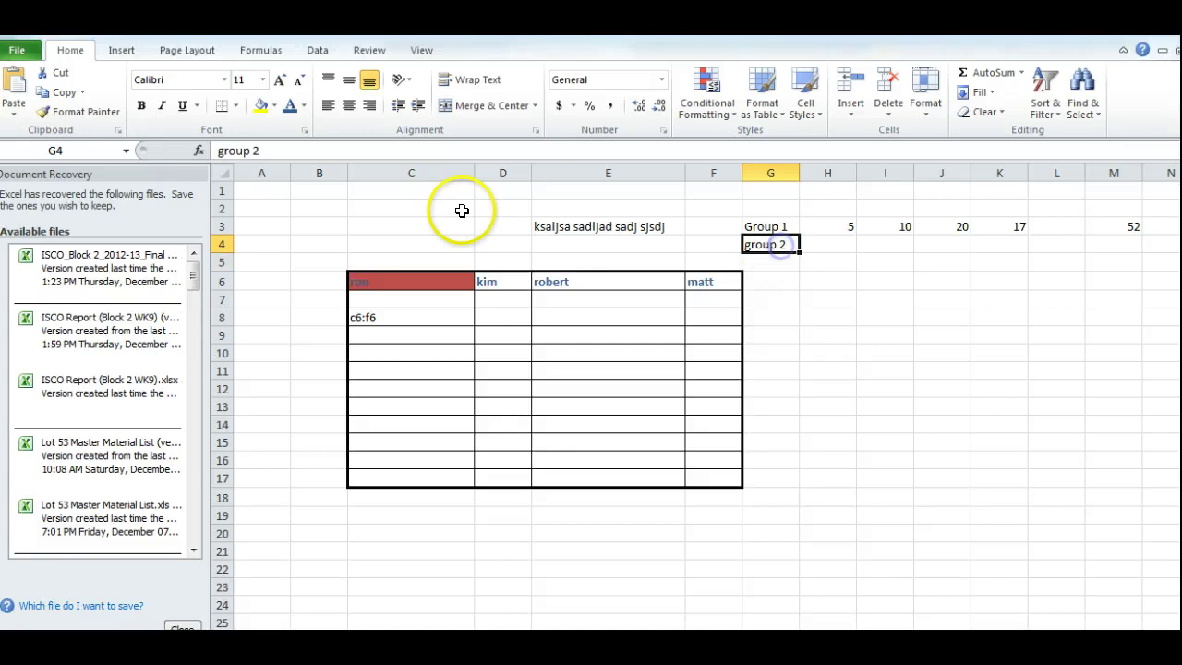
left_click(223, 151)
type("G")
key("Return")
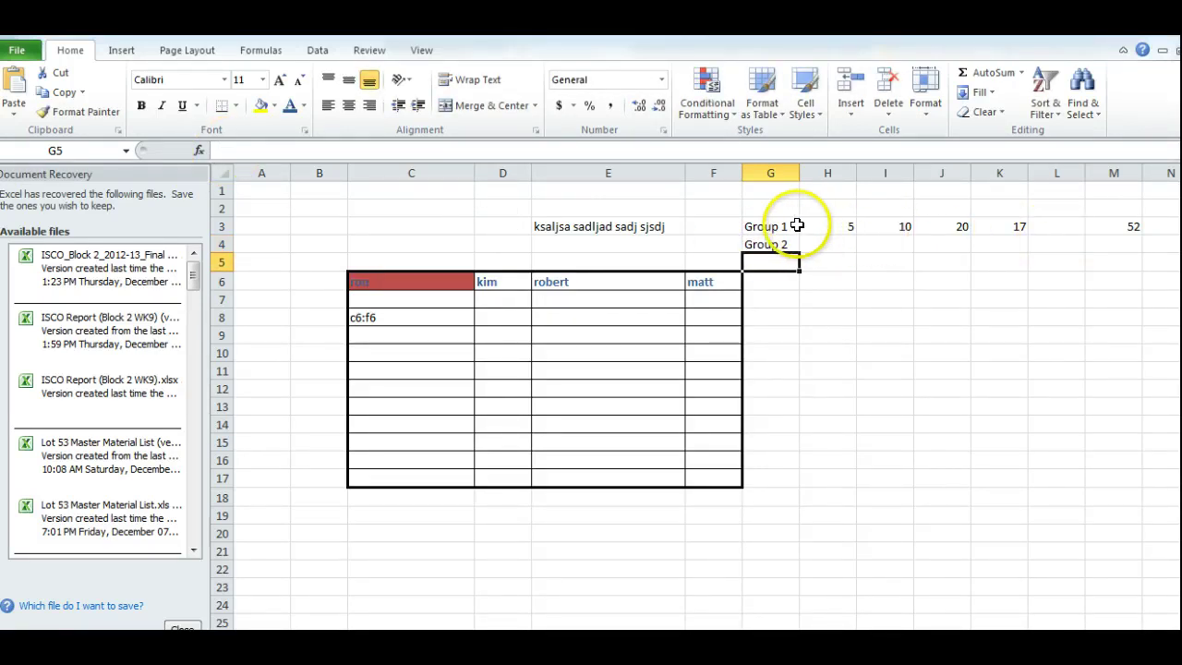
Enter 12, 23, 12 and 56 in cells H4 to K4 as the Group 2 values
left_click(847, 242)
type("12")
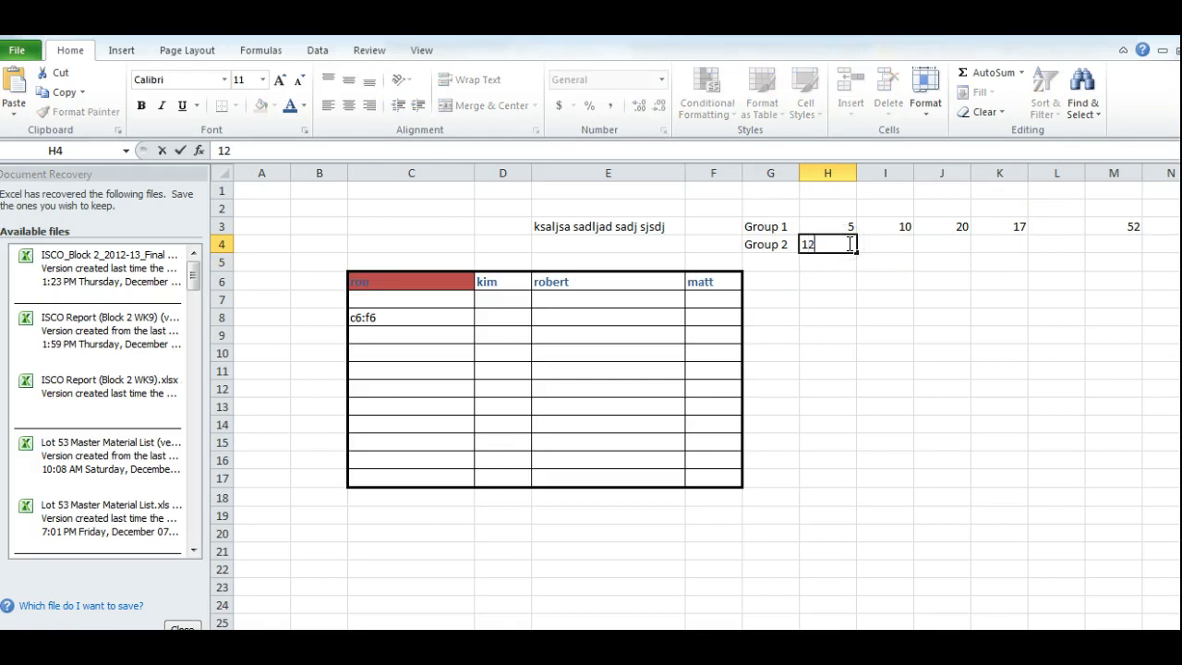
key("Tab")
type("23")
key("Tab")
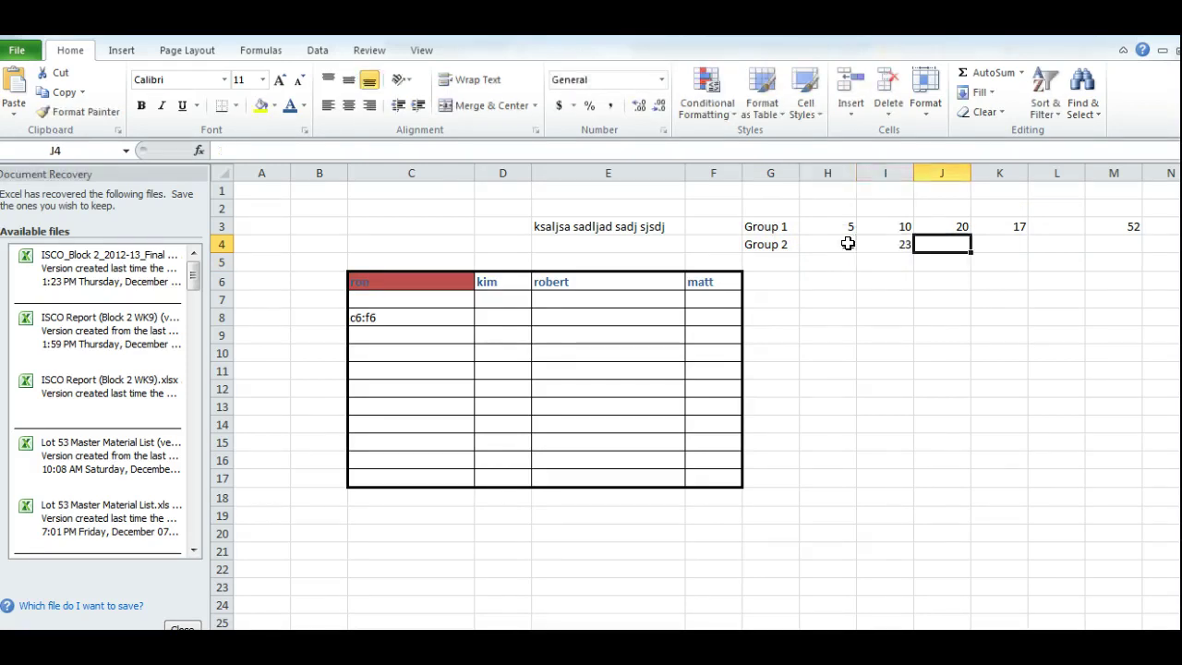
type("12")
key("Tab")
type("56")
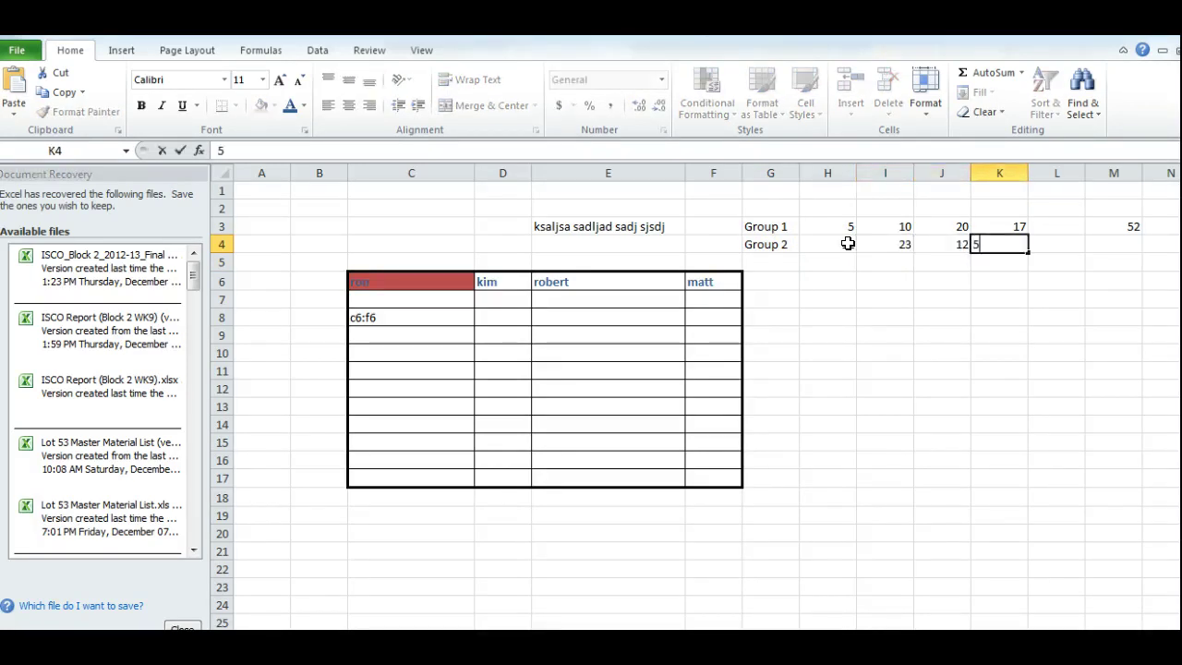
key("Tab")
Examine the sum cell M3 and its values in H3:K3, along with the Group 2 values in H4:K4
left_click(1113, 226)
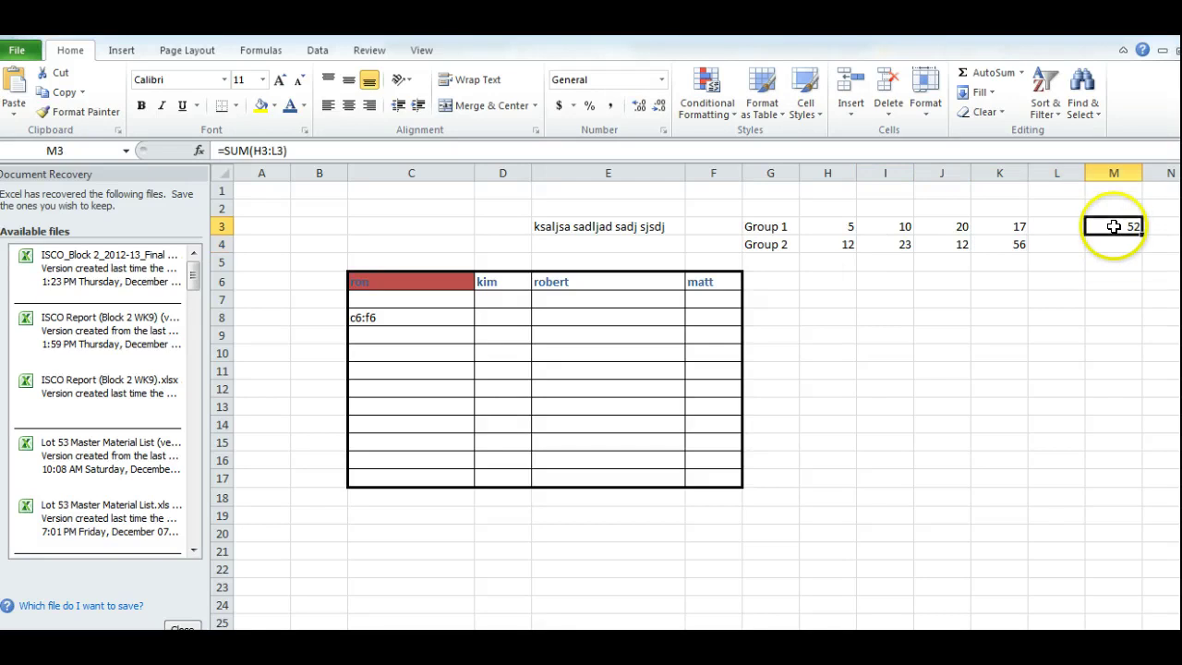
left_click_drag(827, 230, 1004, 232)
left_click(1008, 229)
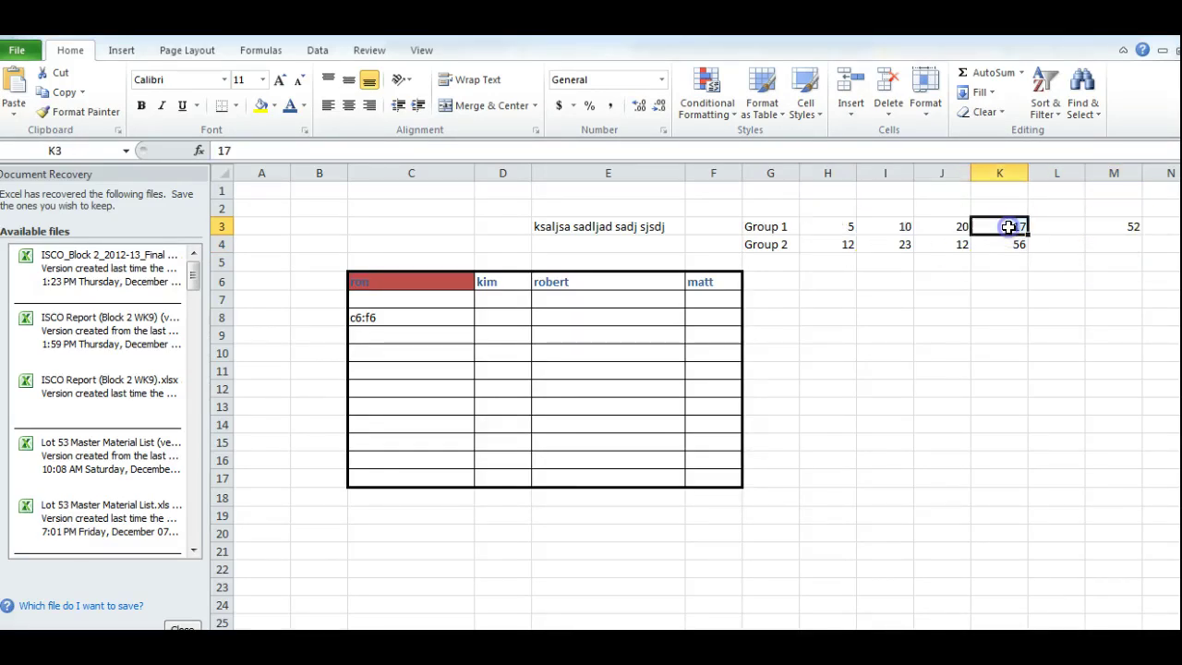
left_click(1115, 244)
left_click(838, 247)
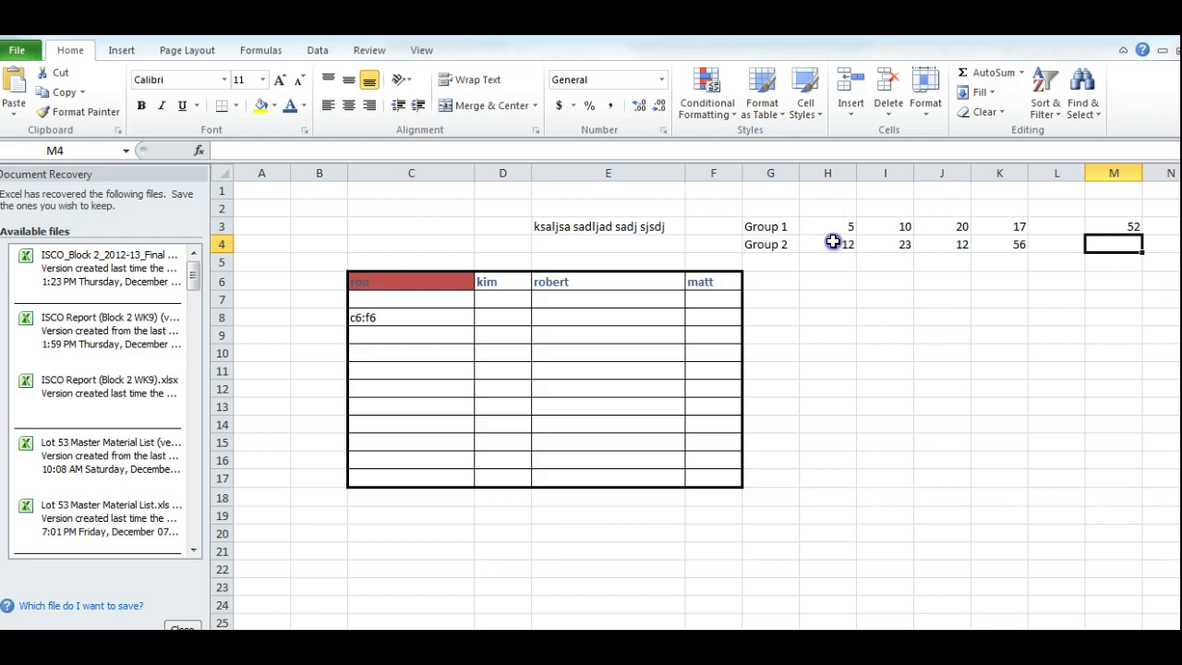
left_click_drag(838, 247, 1013, 245)
left_click(1068, 230)
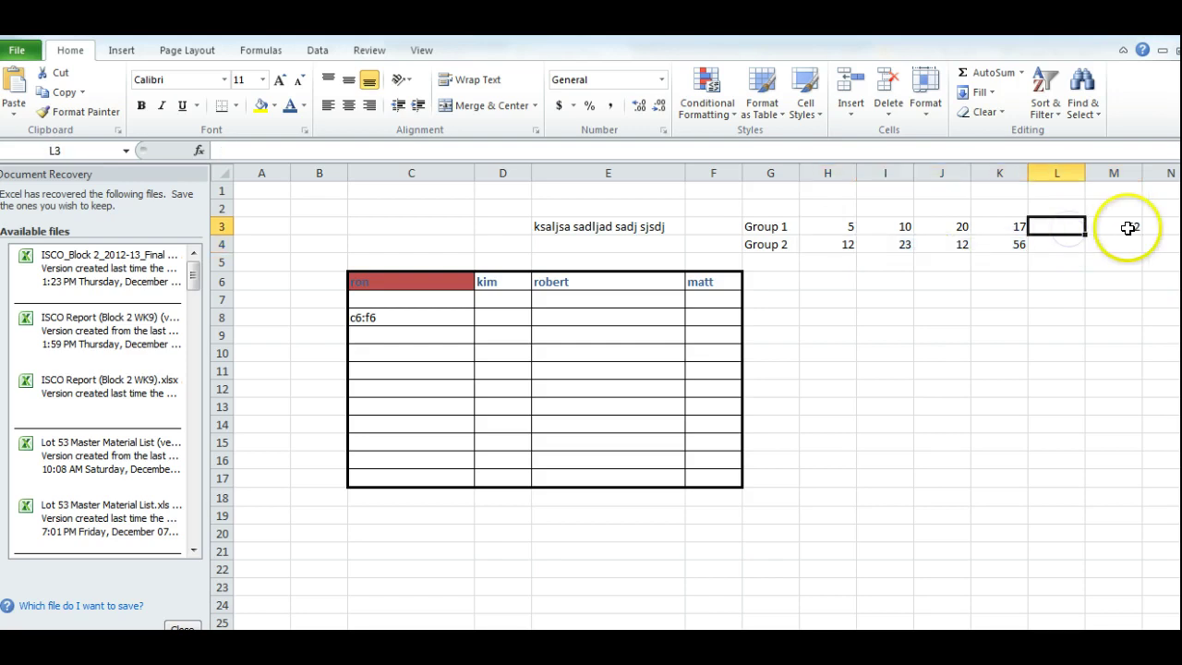
Copy the SUM formula from cell M3 and paste it into M4 to total Group 2
left_click(1128, 228)
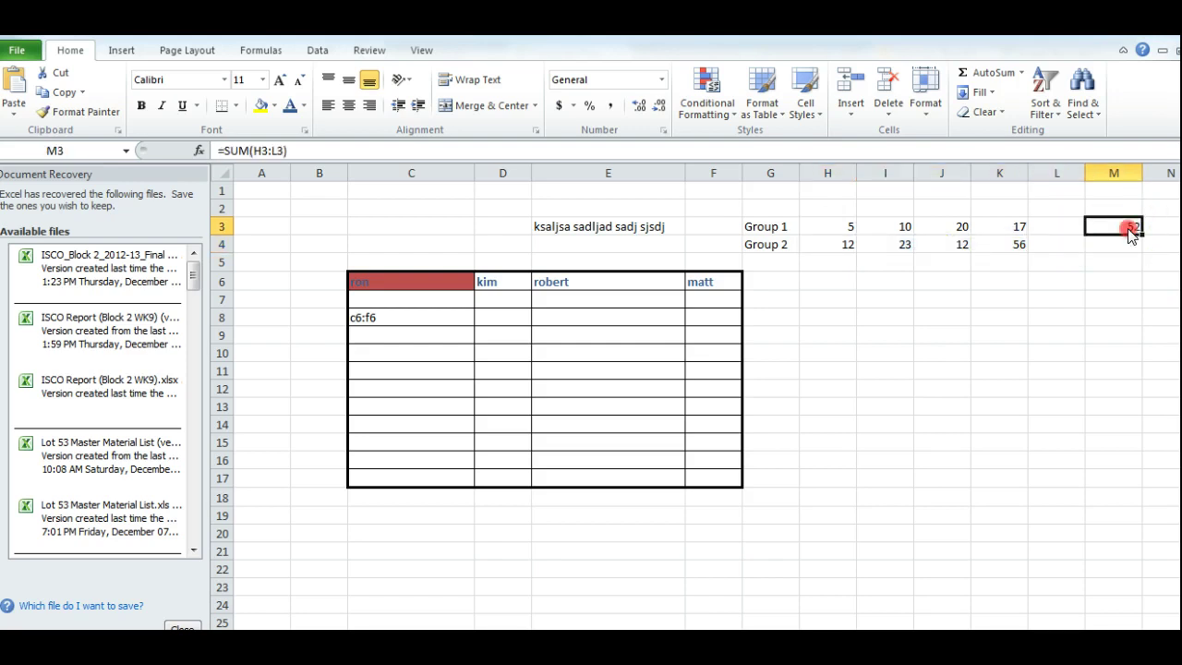
right_click(1130, 231)
left_click(1021, 264)
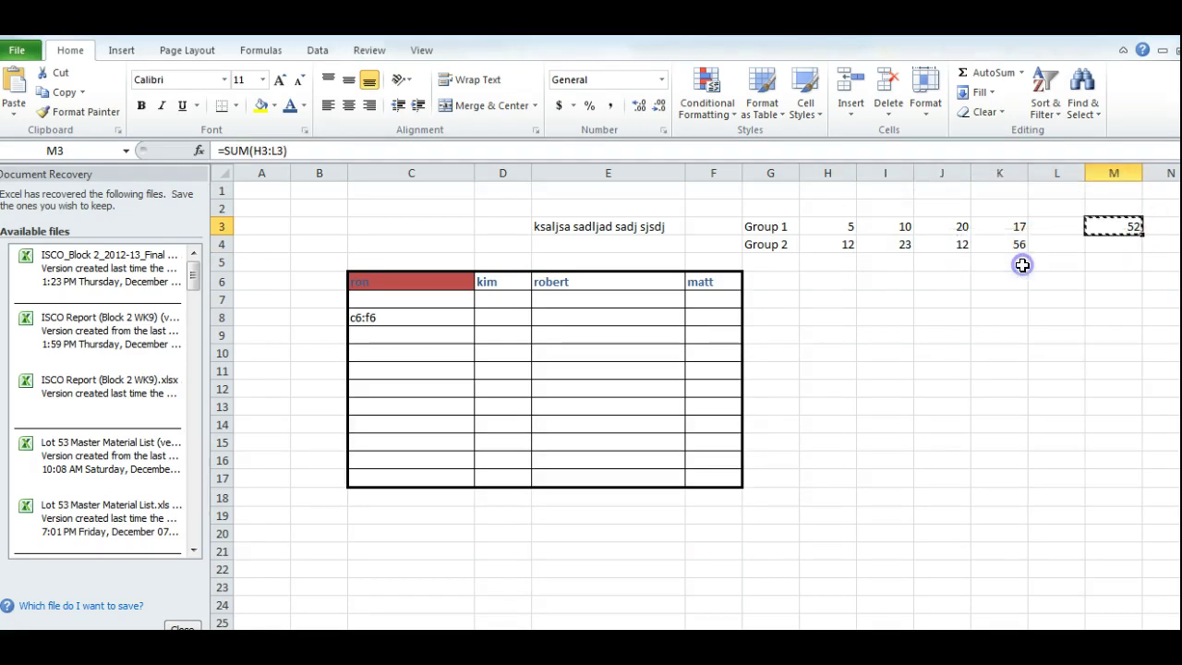
left_click(1128, 245)
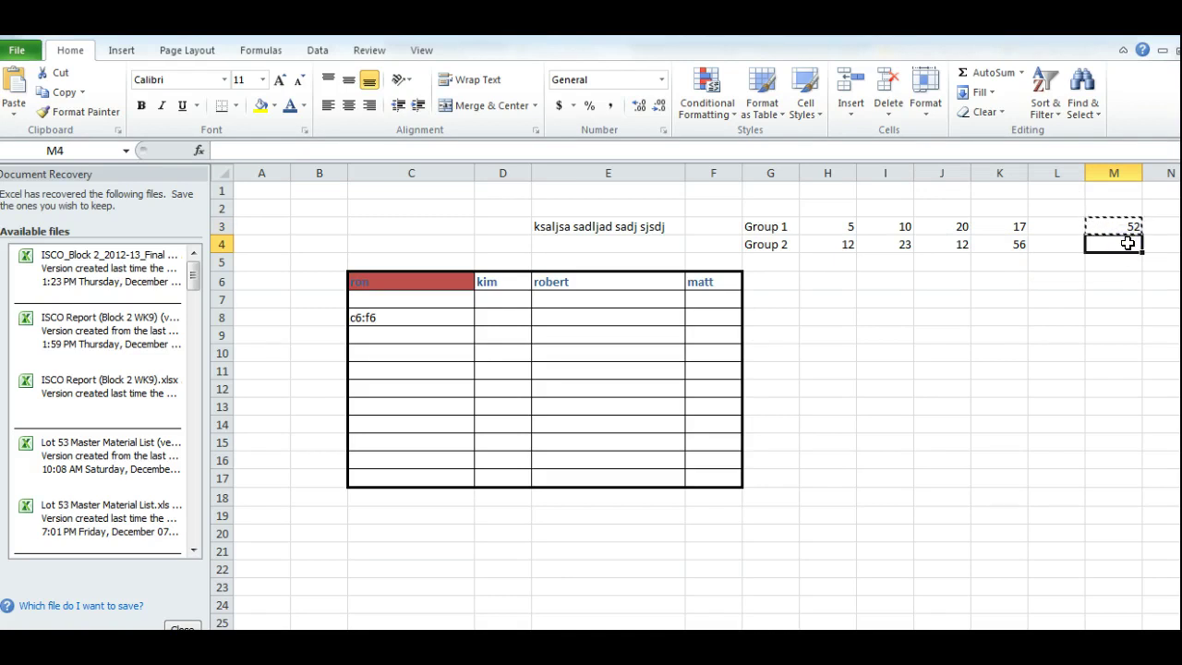
key("ctrl+v")
left_click(1070, 320)
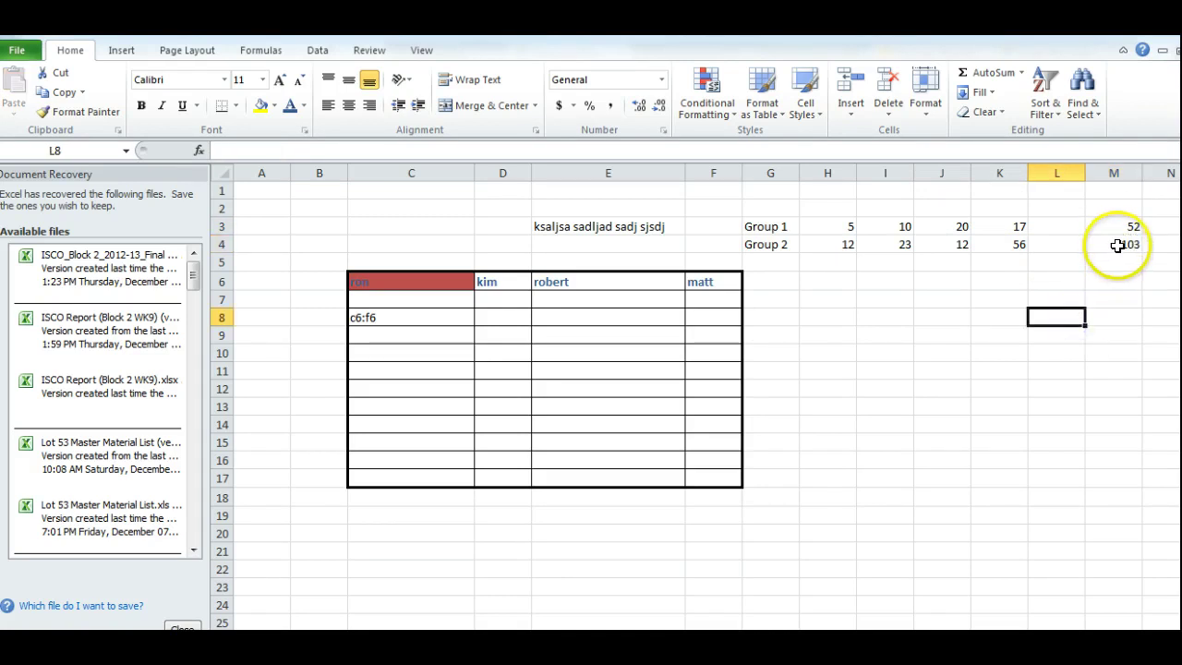
Compare the SUM formulas in M3 and M4 and point out the Group 2 values H4:K4
left_click(1117, 245)
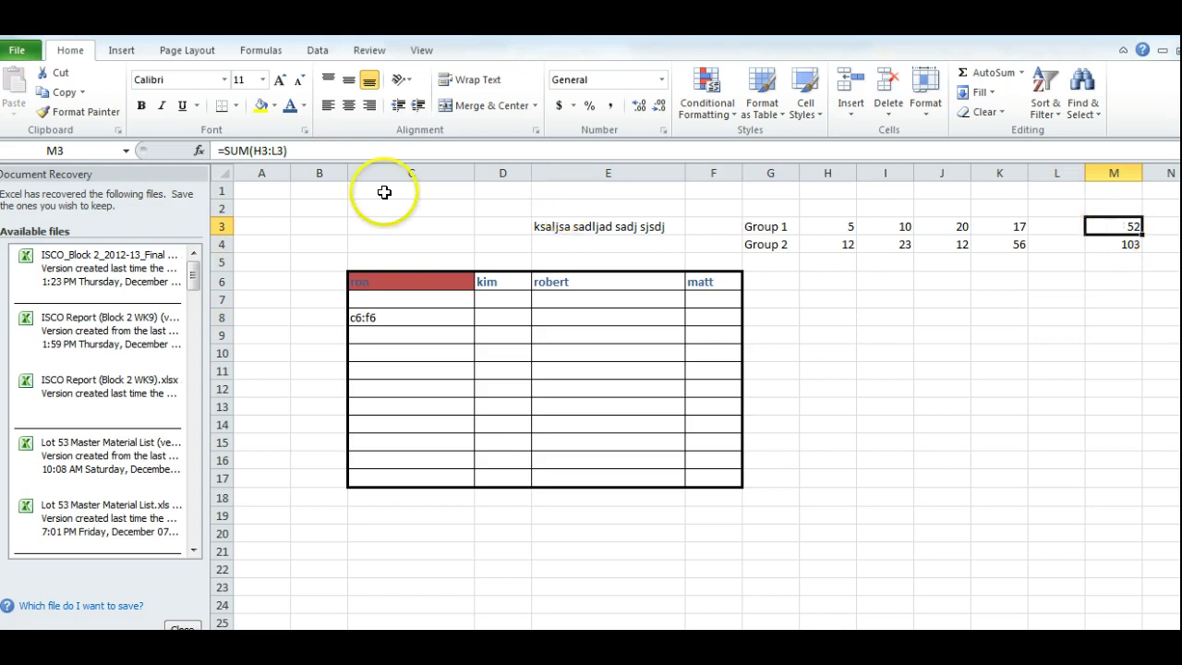
left_click_drag(265, 151, 277, 151)
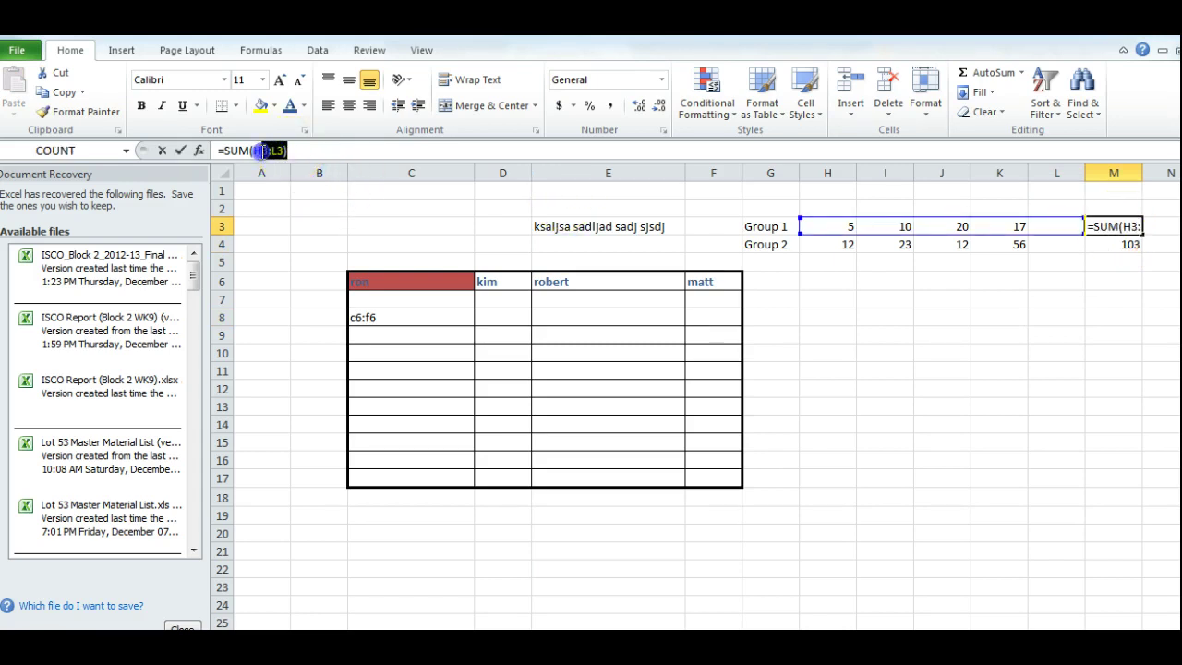
left_click(284, 150)
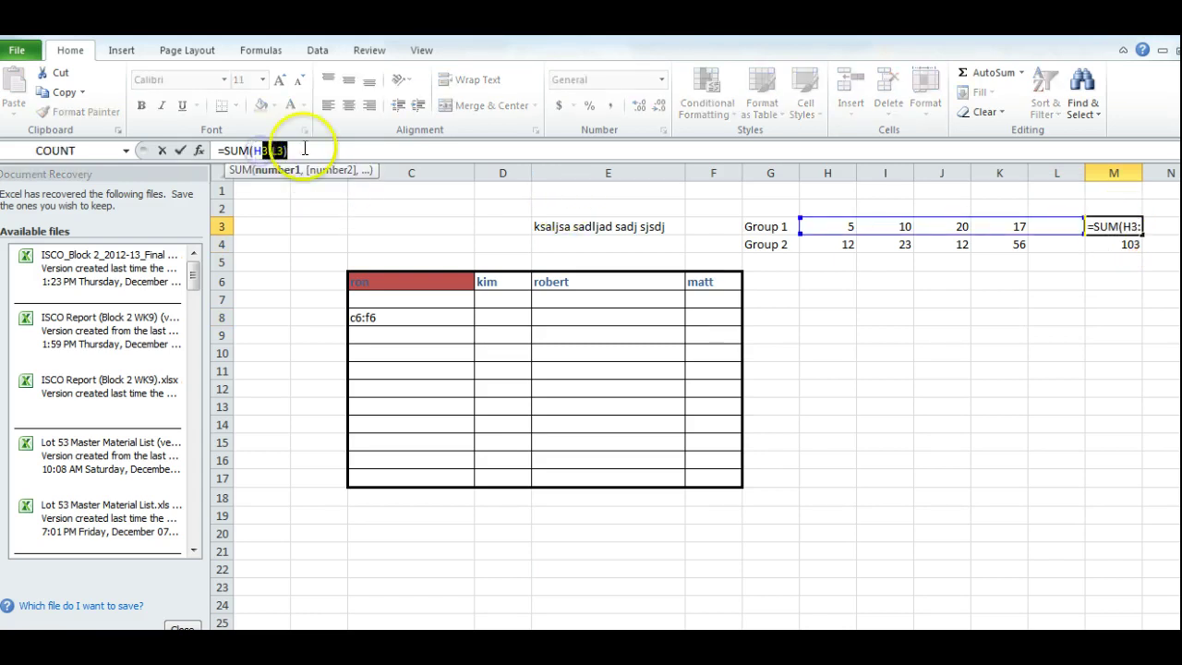
left_click(1108, 243)
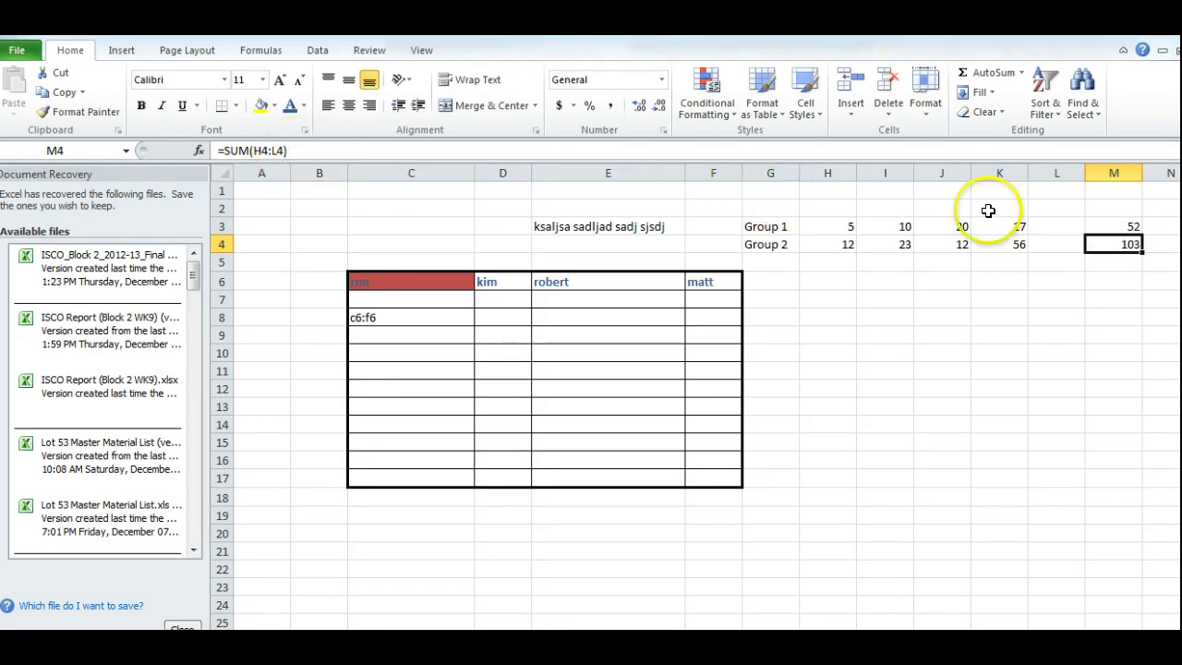
left_click(1112, 243)
left_click_drag(842, 247, 1010, 242)
left_click(1082, 277)
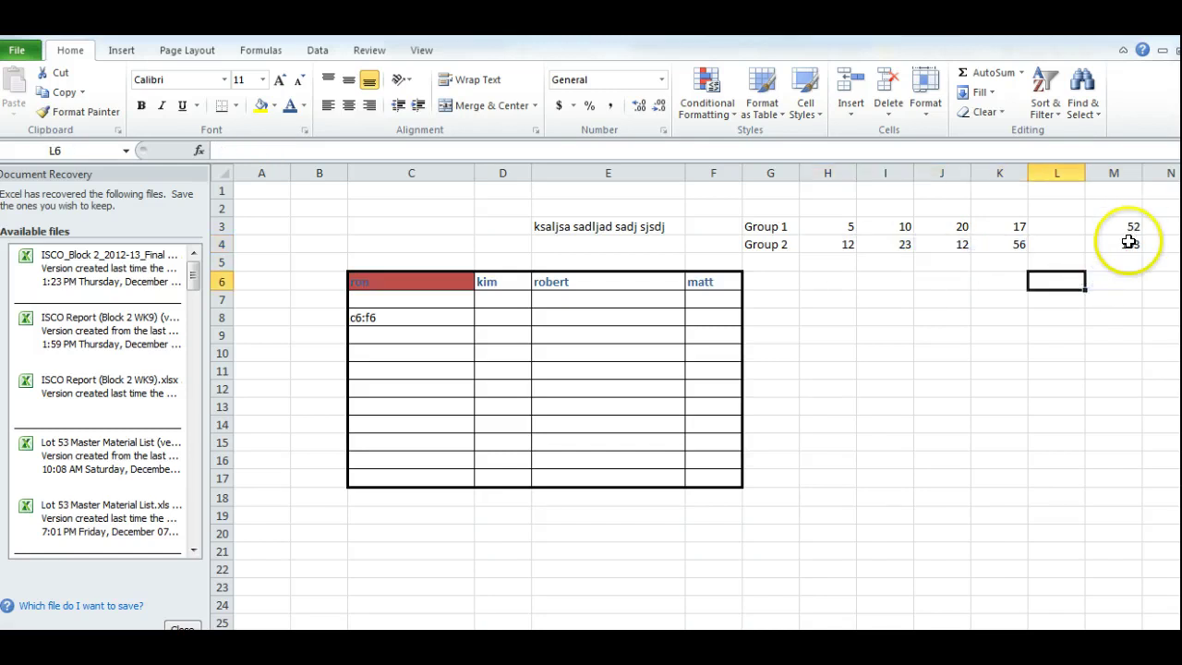
Fill the SUM formula from M4 down through M7 and enter 23, 45 and 67 in H5:J5
left_click(1118, 245)
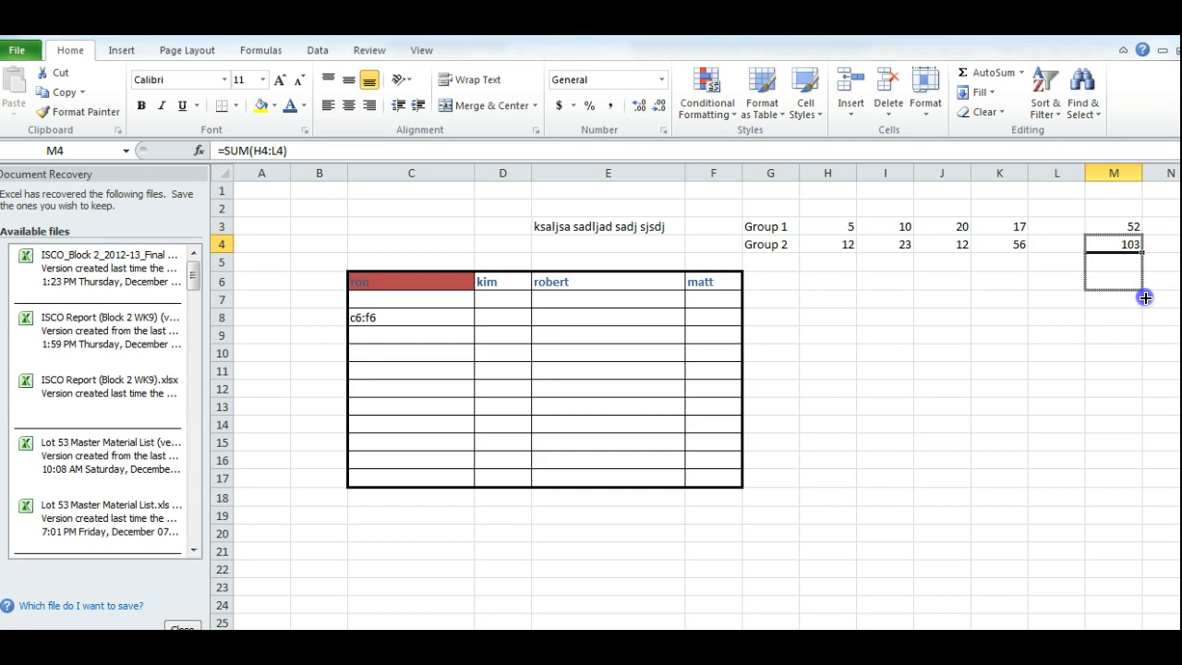
left_click_drag(1145, 306, 1144, 306)
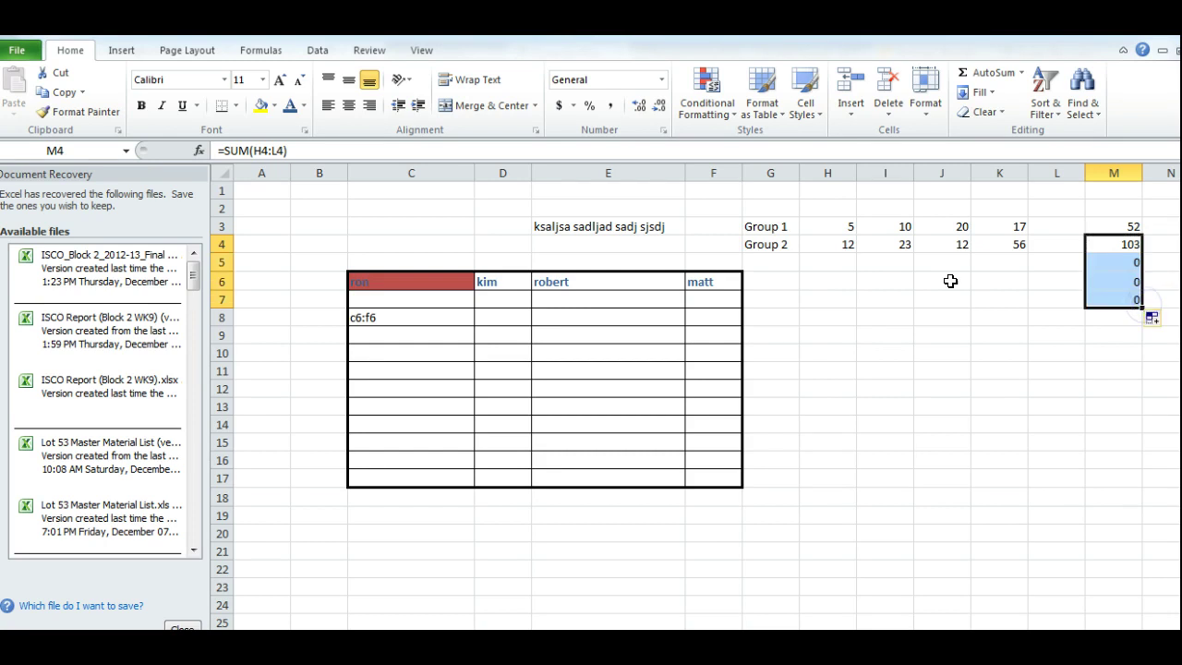
left_click(837, 264)
type("23")
key("Tab")
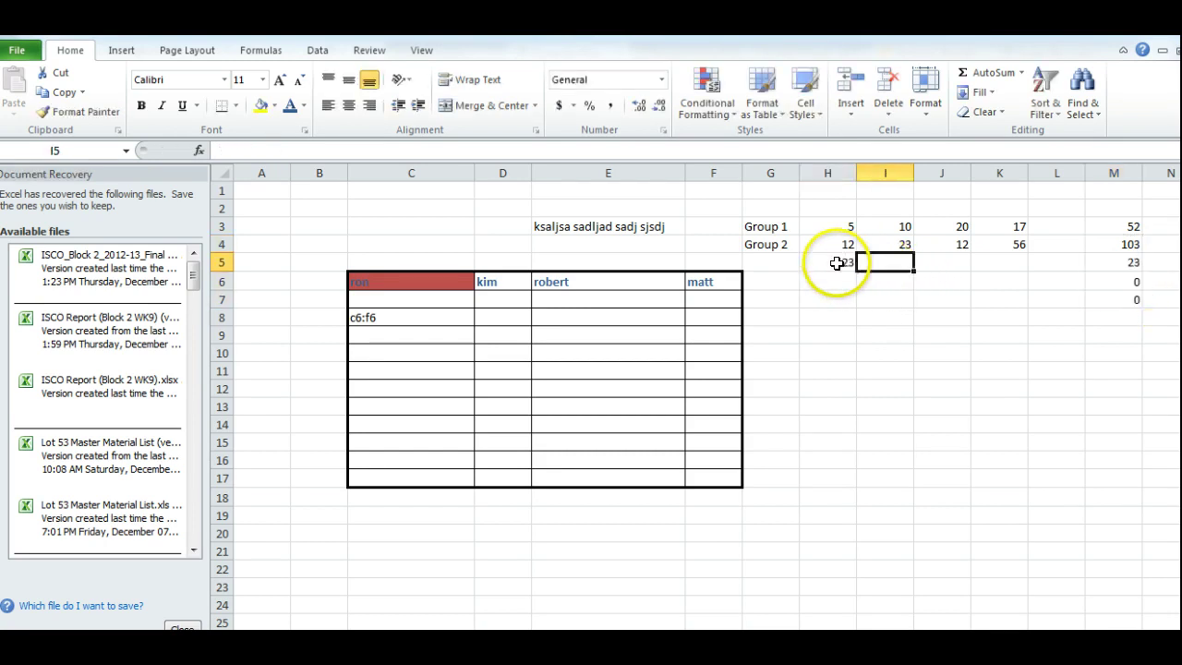
type("45")
key("Tab")
type("67")
key("Return")
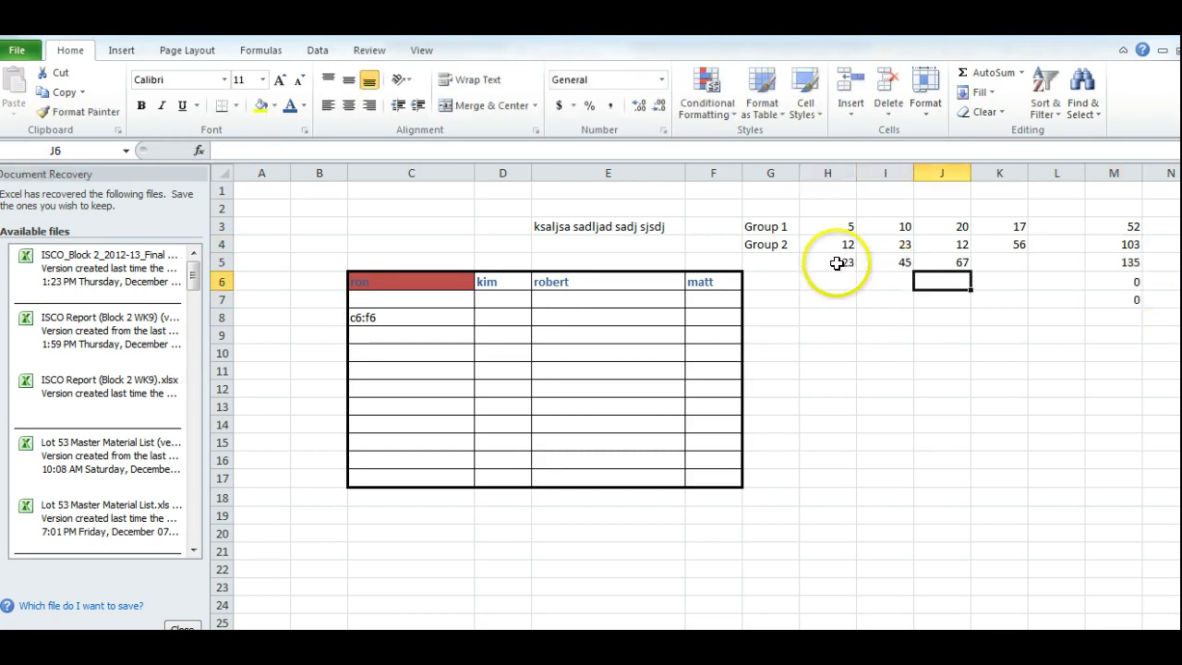
Enter 12, 67 and 3 in cells H6 to J6
type("12")
key("Tab")
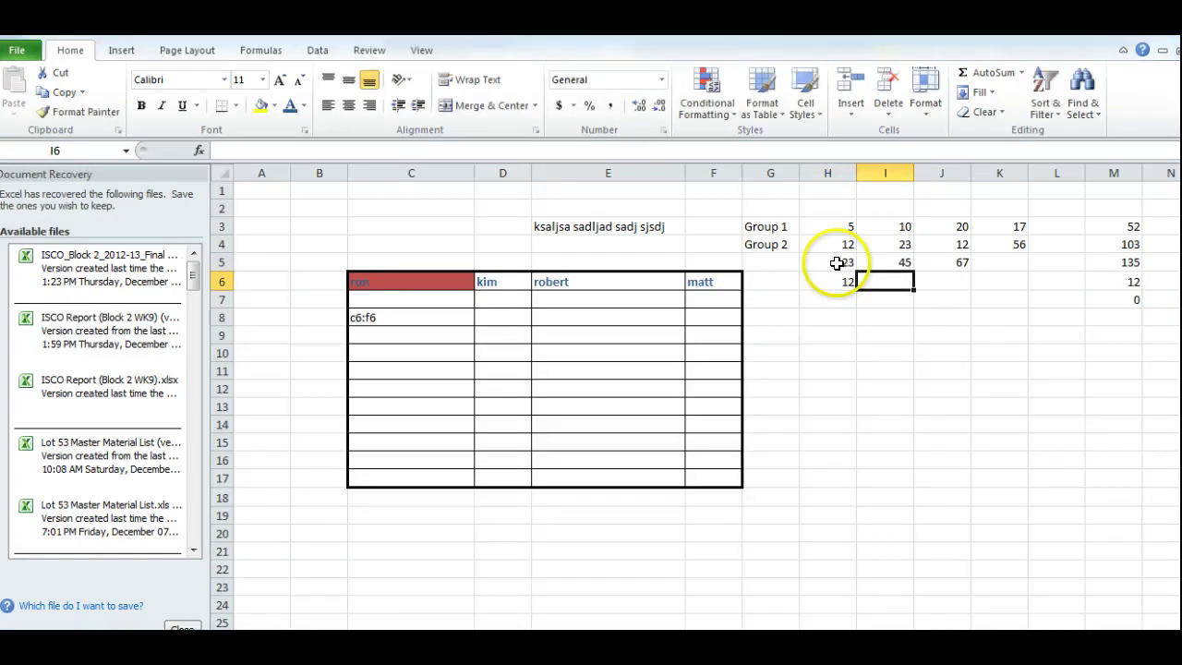
type("67")
key("Tab")
type("3")
key("Tab")
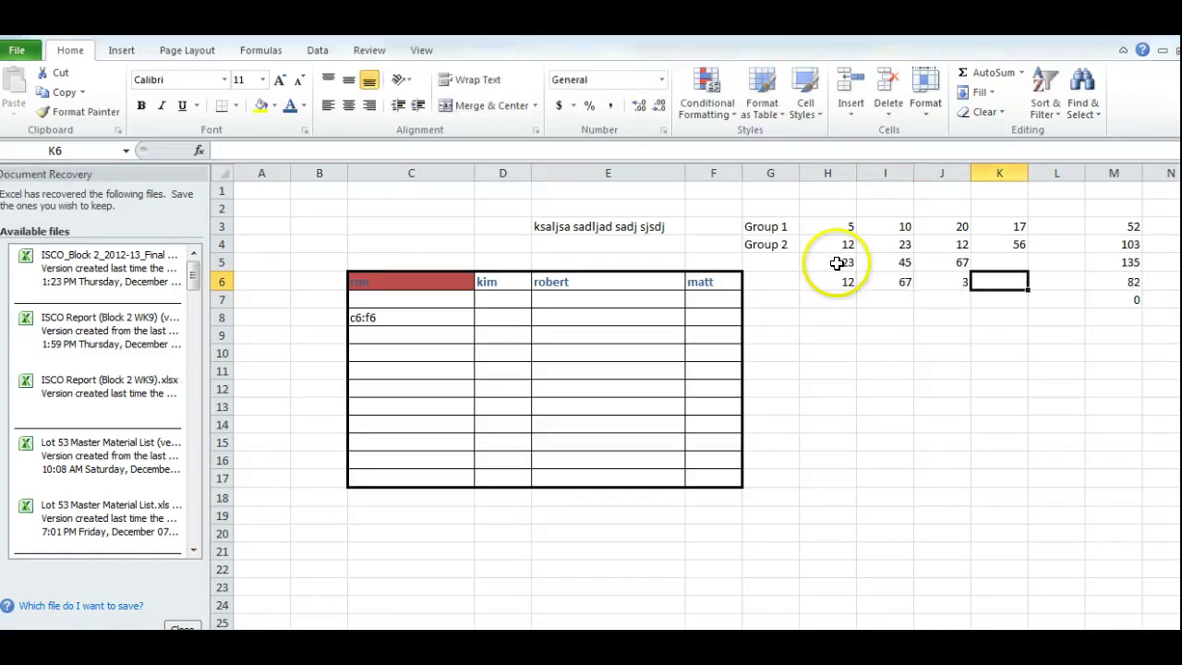
Enter 12, 4, 6 and 5 in cells H7 to K7
key("Left")
key("Left")
type("12")
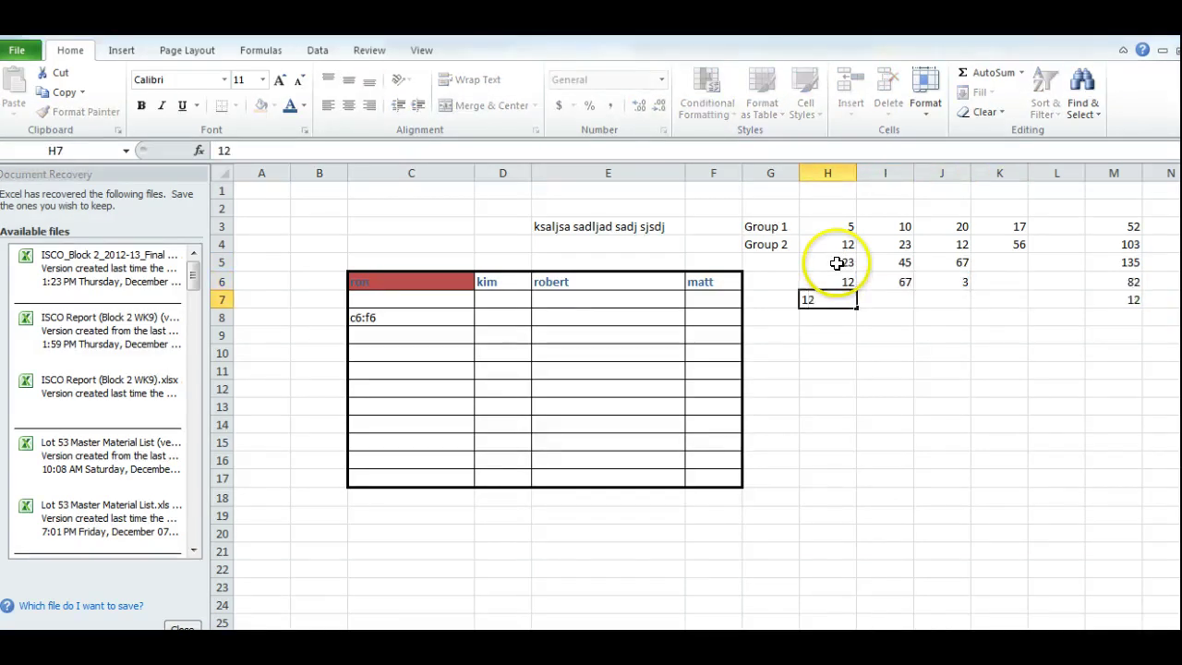
key("Tab")
type("4")
key("Tab")
key("Tab")
type("5")
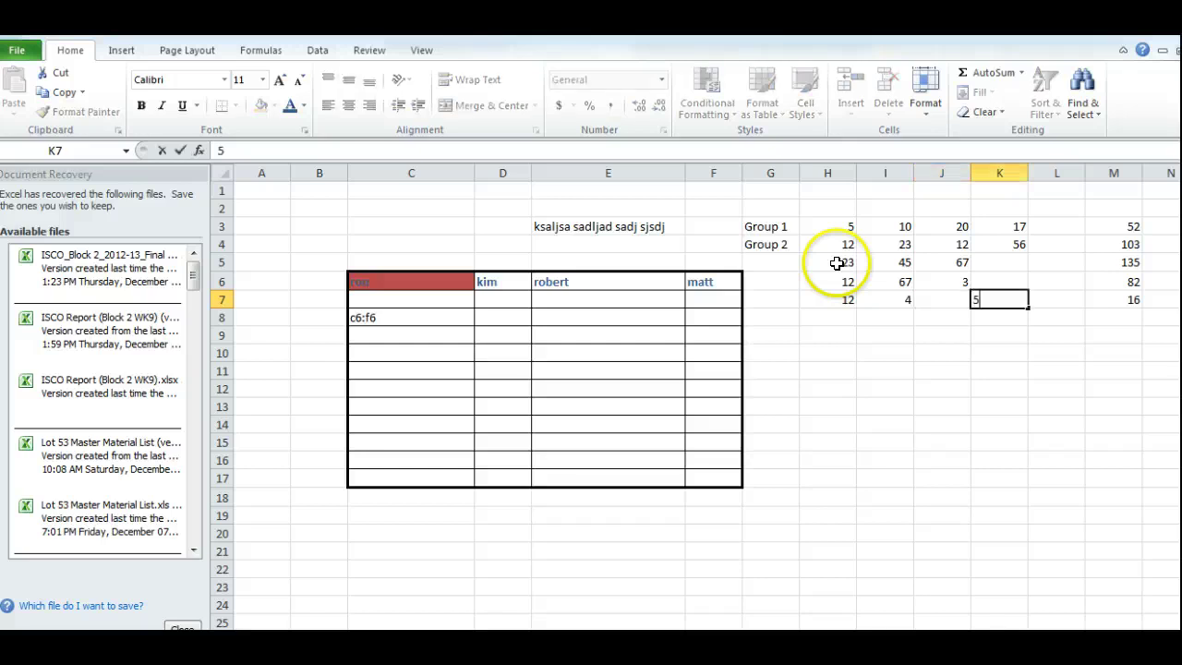
key("Left")
type("6")
key("Tab")
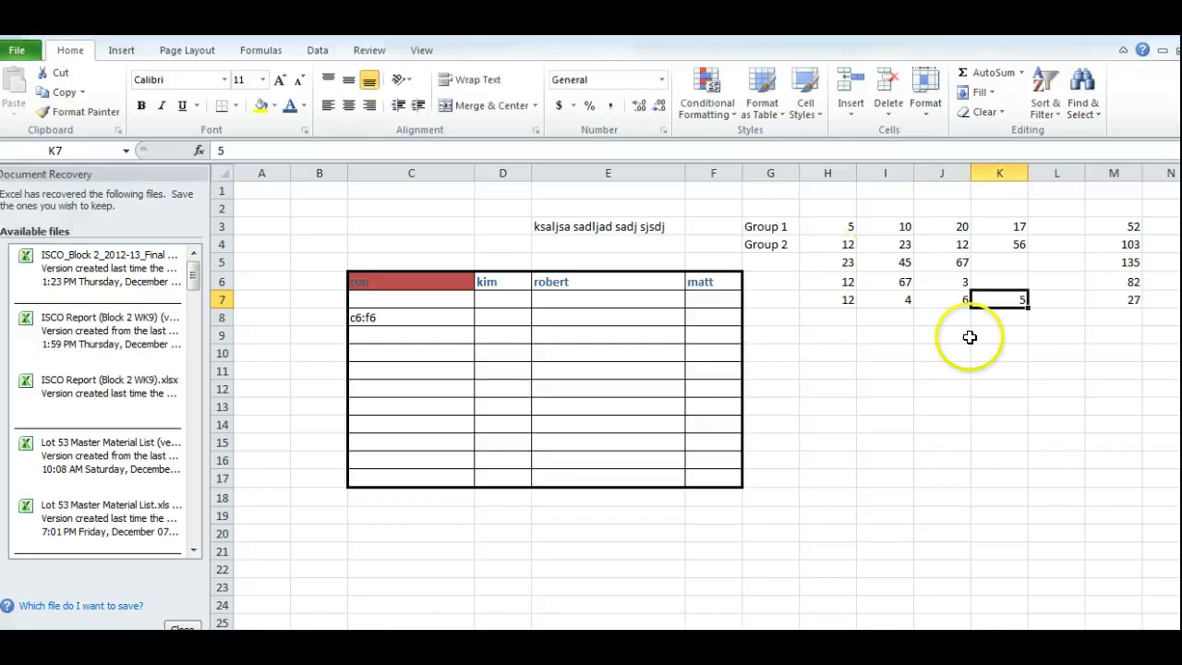
left_click(1016, 373)
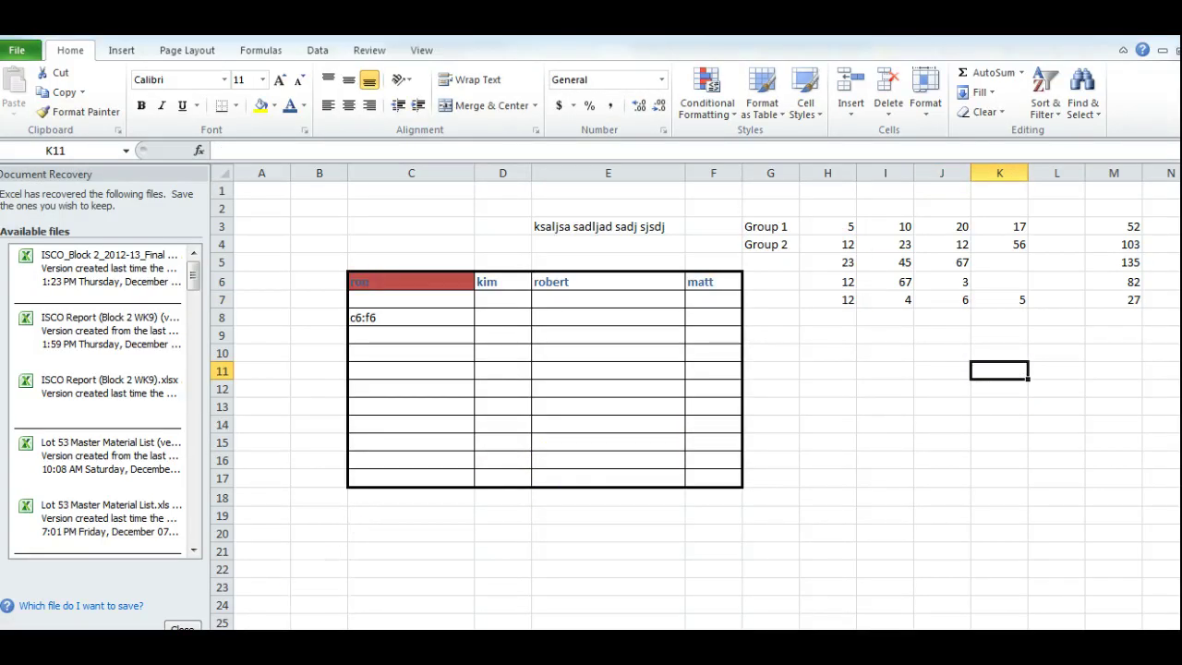
Switch to the browser's course pages and read Formulas pages 10 and 11 on undo and right-button menus
mouse_move(575, 549)
left_click(599, 612)
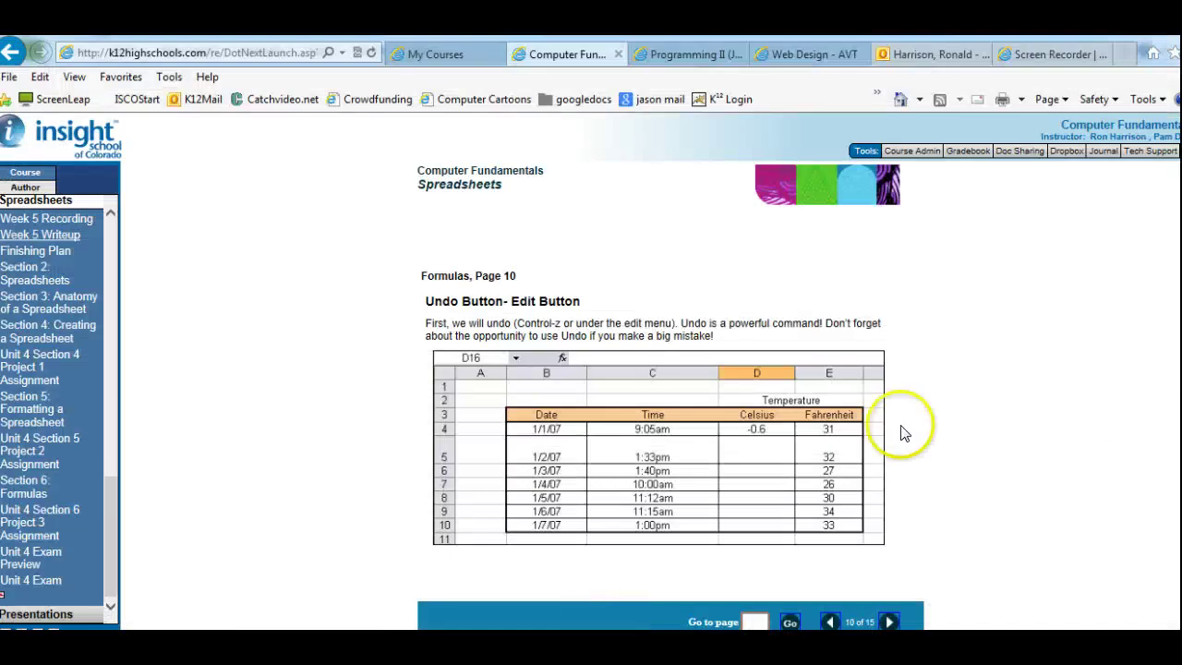
left_click(890, 623)
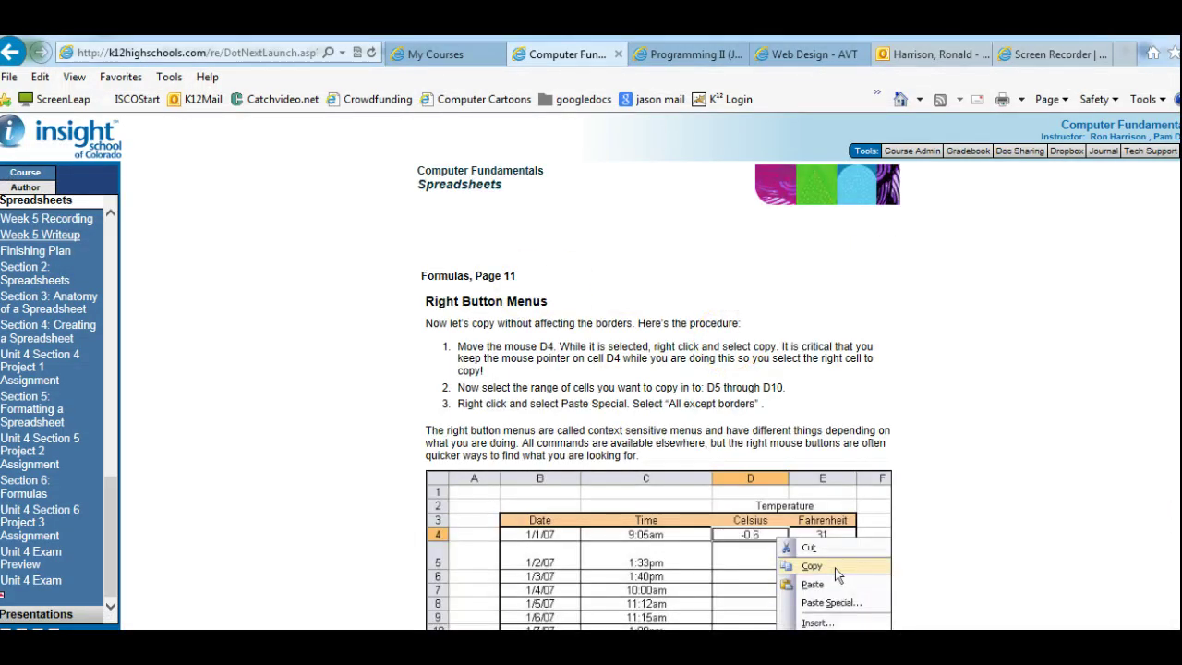
scroll(659, 397, "down", 2)
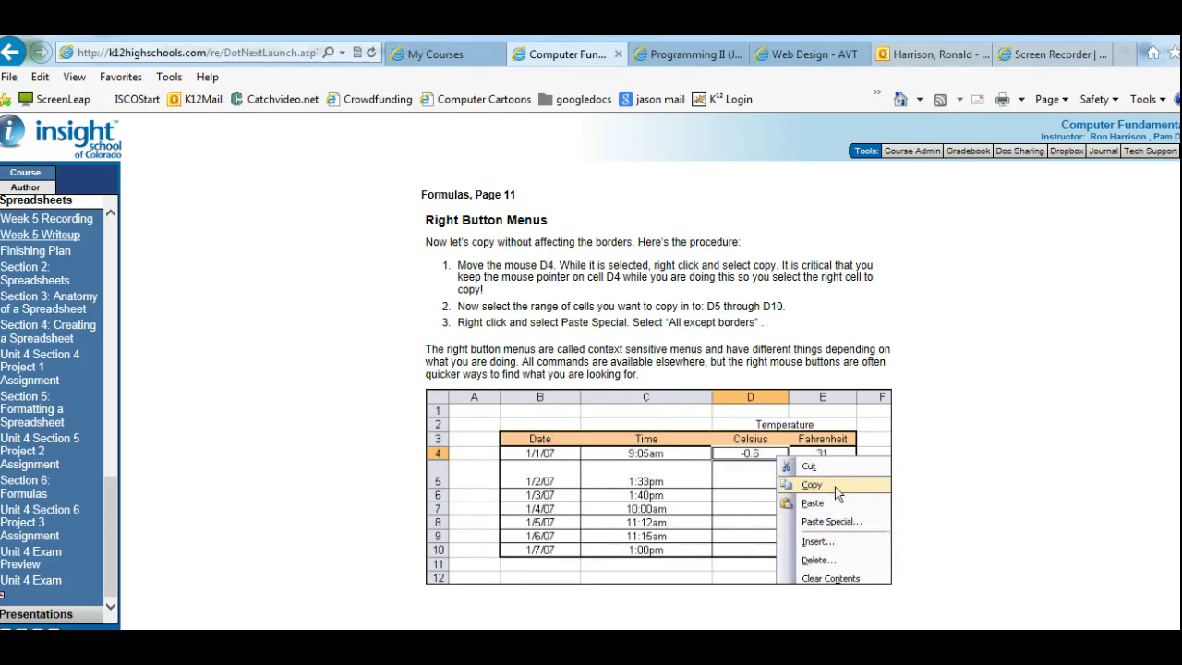
key("Page_Down")
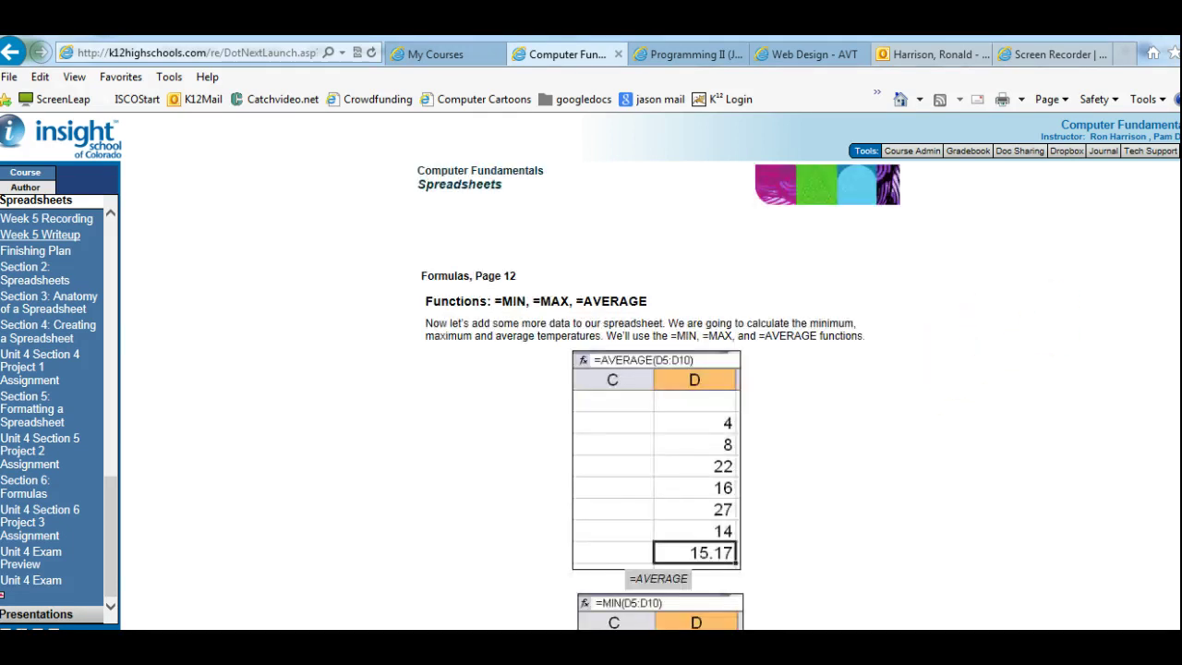
Read Formulas page 12 on the =MIN, =MAX and =AVERAGE functions and continue to page 13
scroll(646, 397, "down", 2)
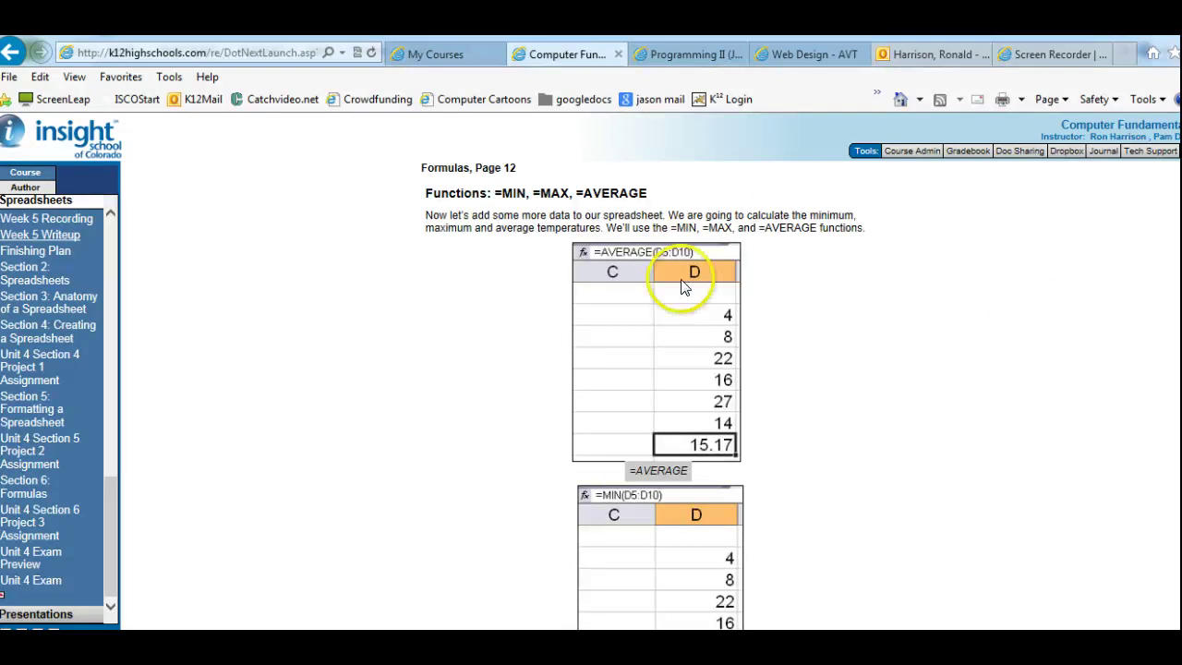
triple_click(633, 199)
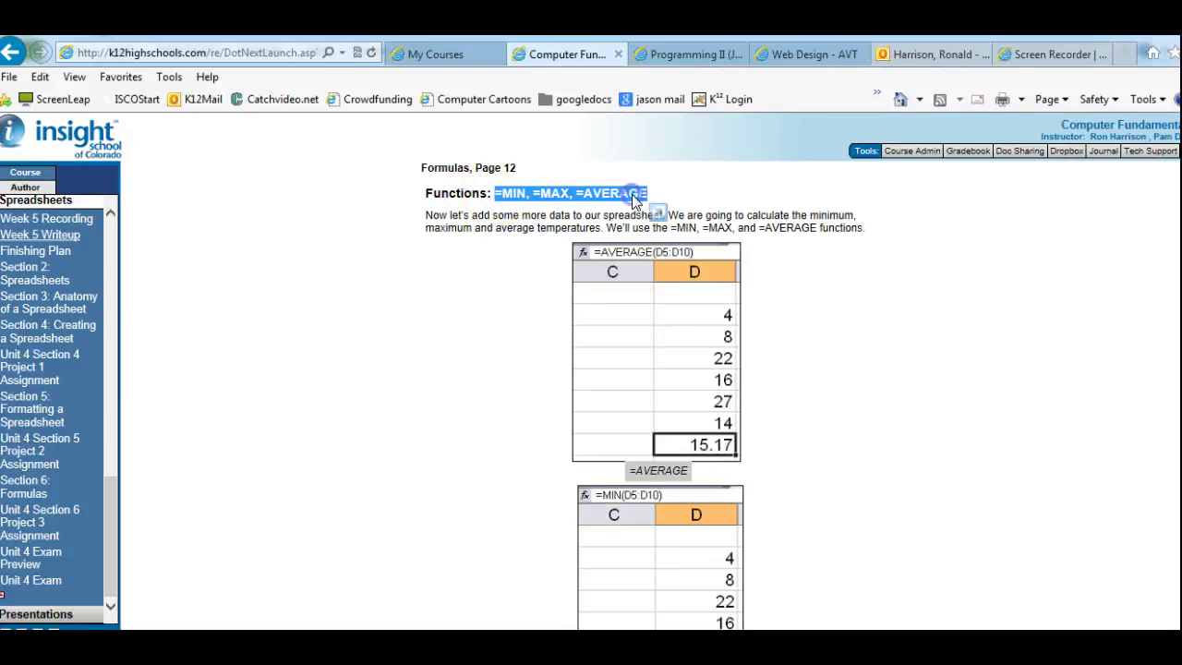
left_click(877, 206)
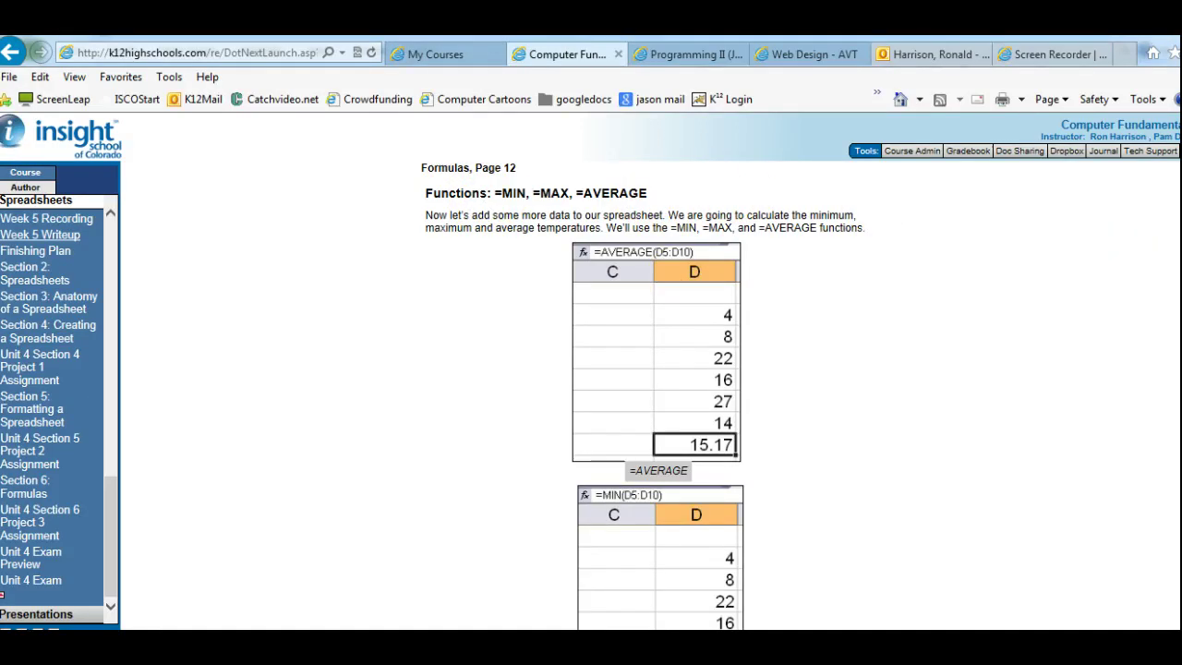
scroll(656, 388, "down", 2)
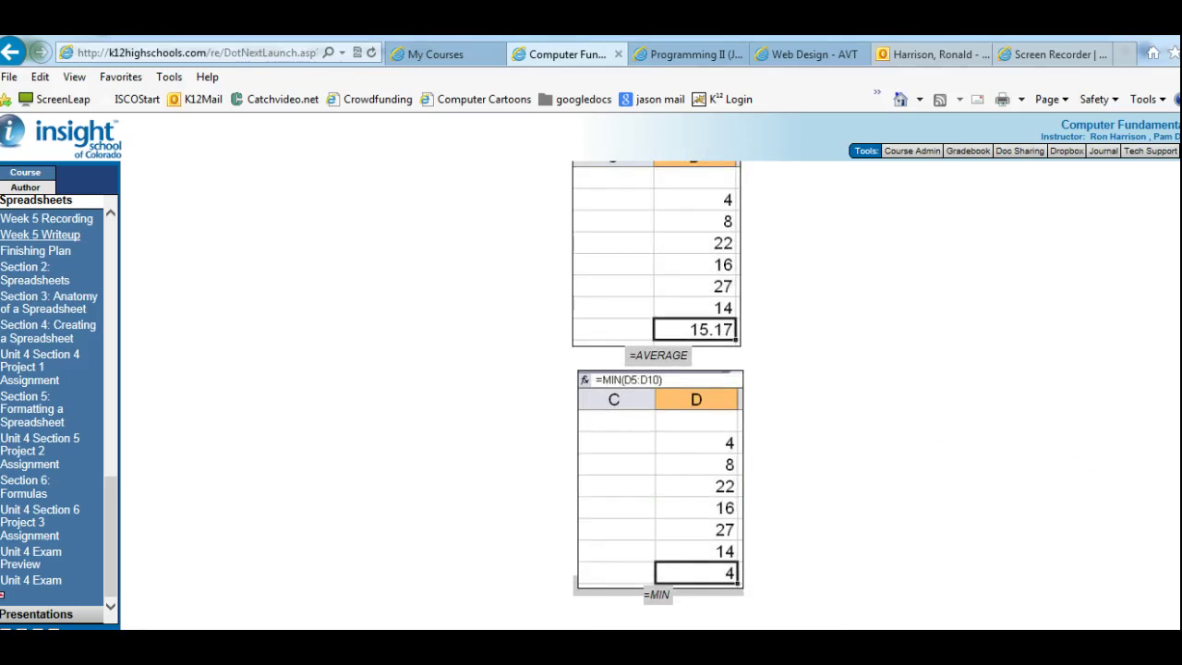
scroll(656, 388, "down", 1)
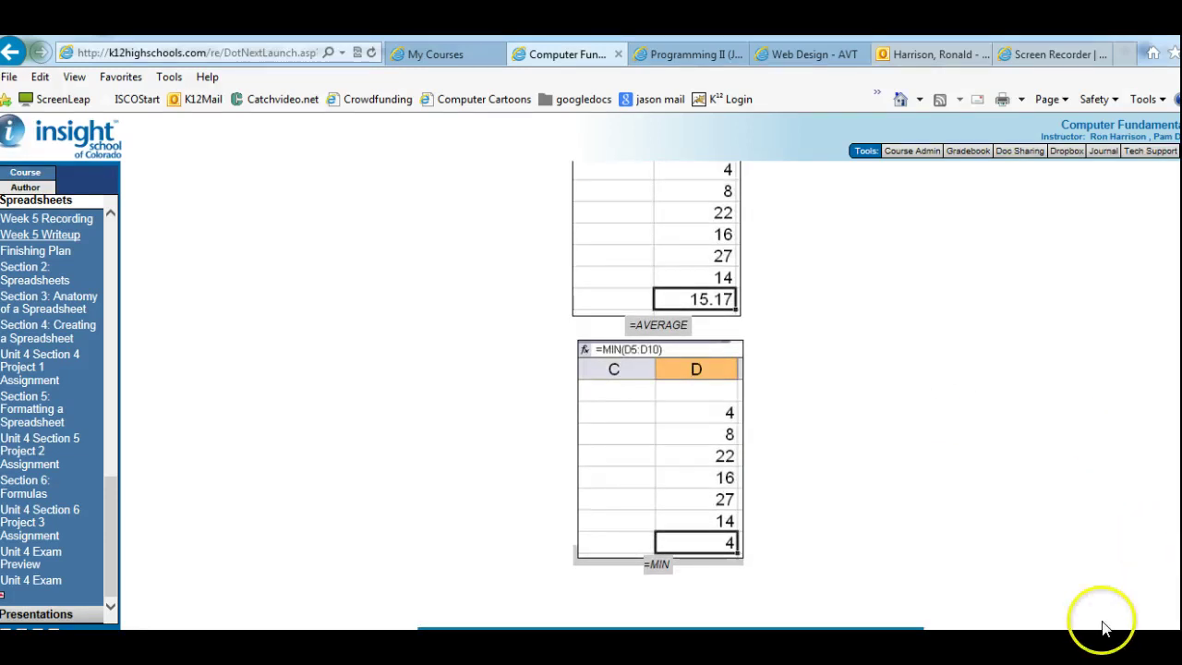
left_click(888, 626)
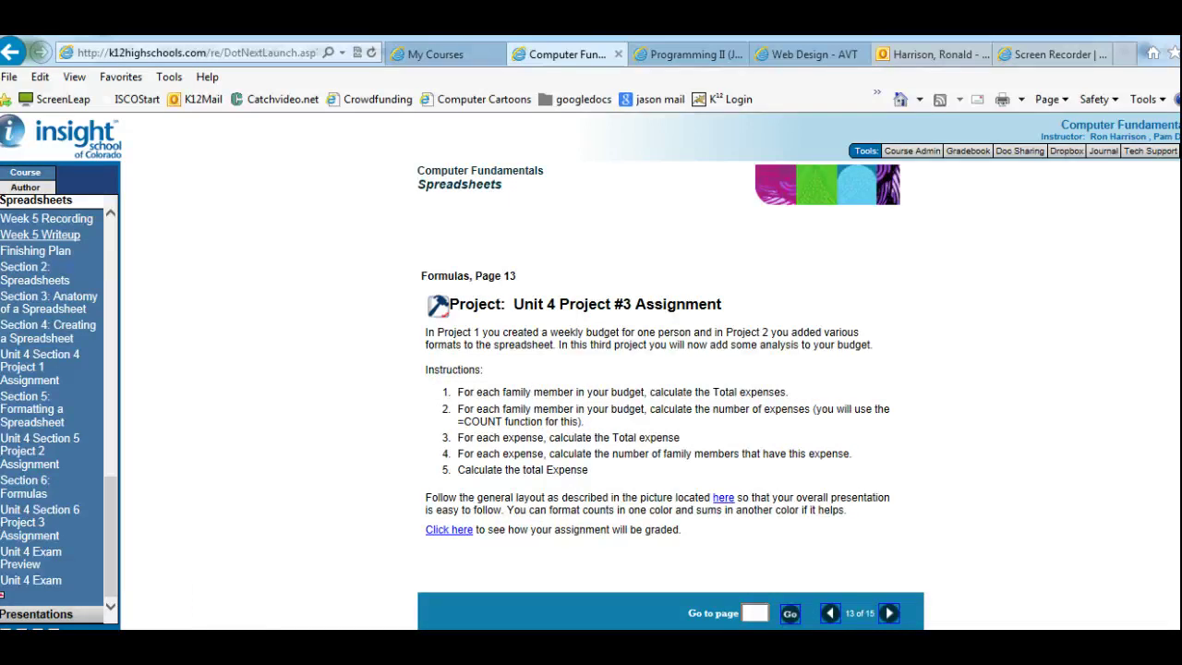
Switch back to Excel and clear the SUM formulas from cells M3 through M7
key("alt+Tab")
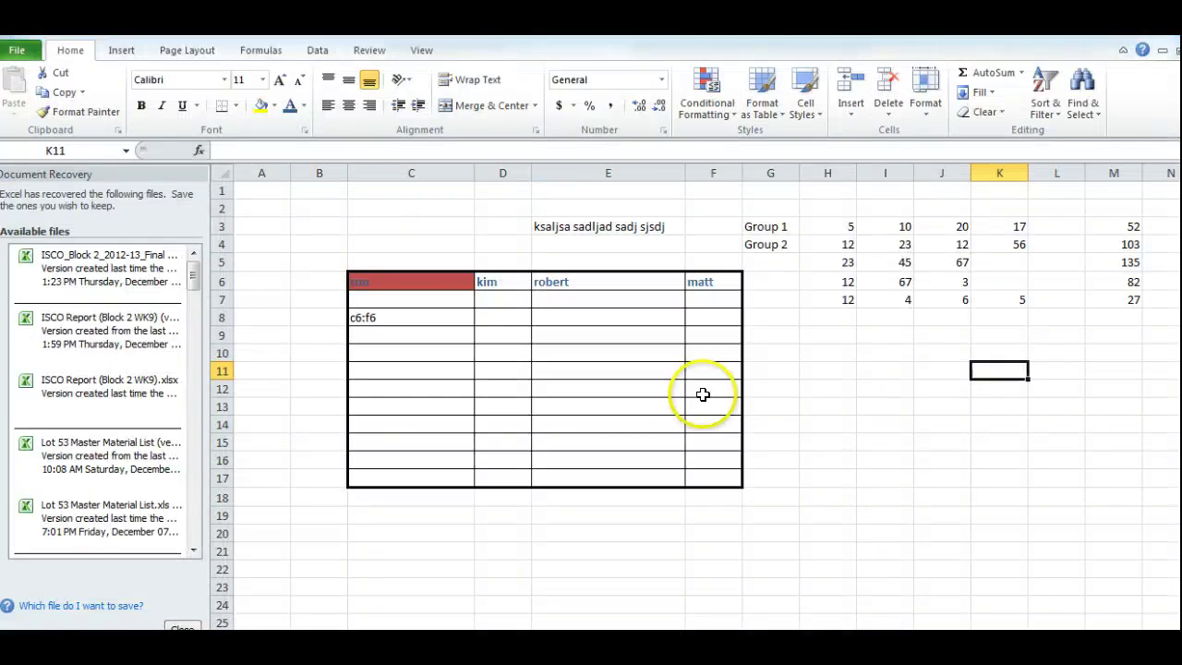
left_click(1112, 227)
key("Down")
key("Delete")
key("Down")
key("Delete")
key("Down")
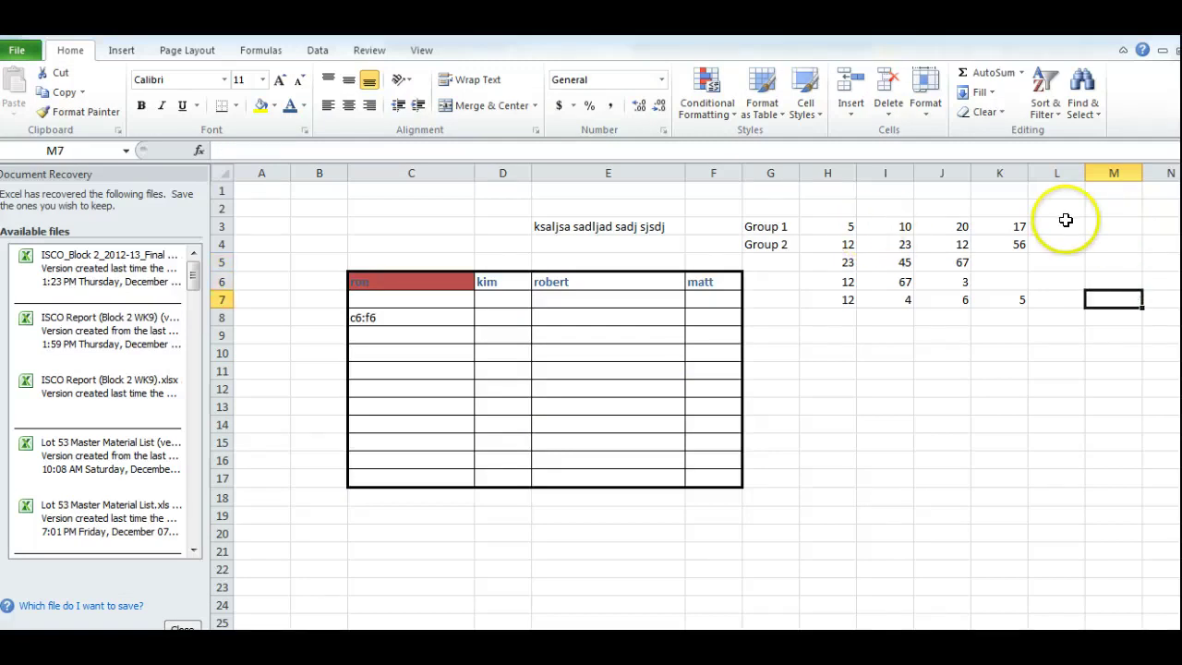
Insert a MAX function in cell M3 covering the Group 1 values H3:K3
left_click(1116, 228)
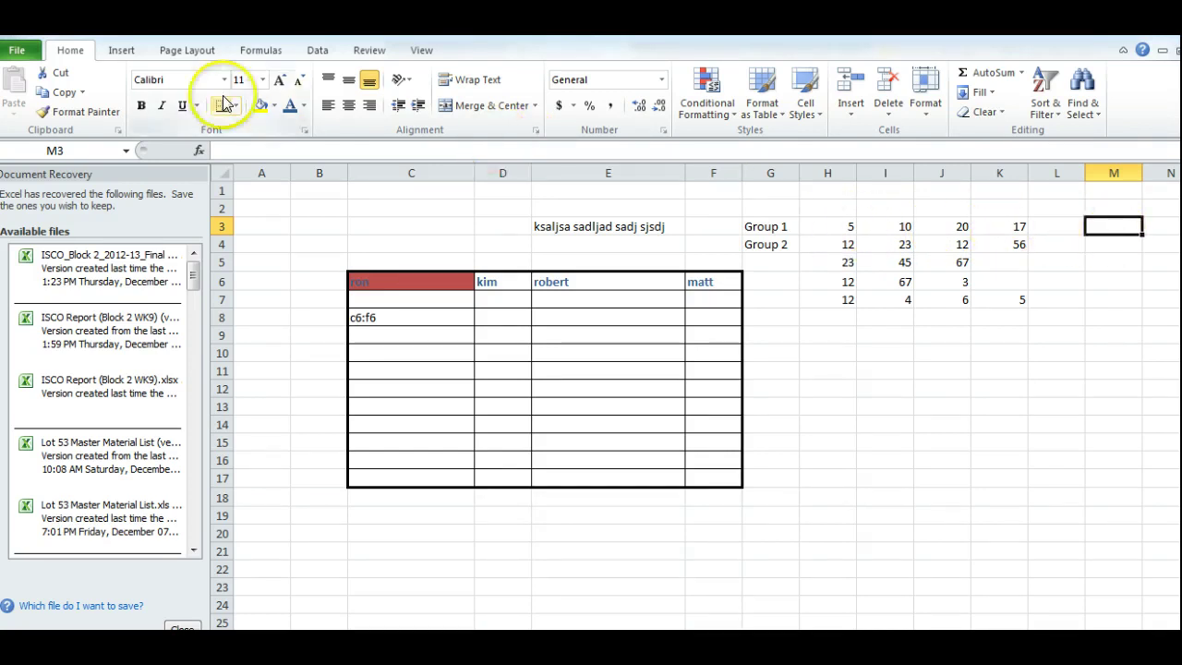
left_click(258, 50)
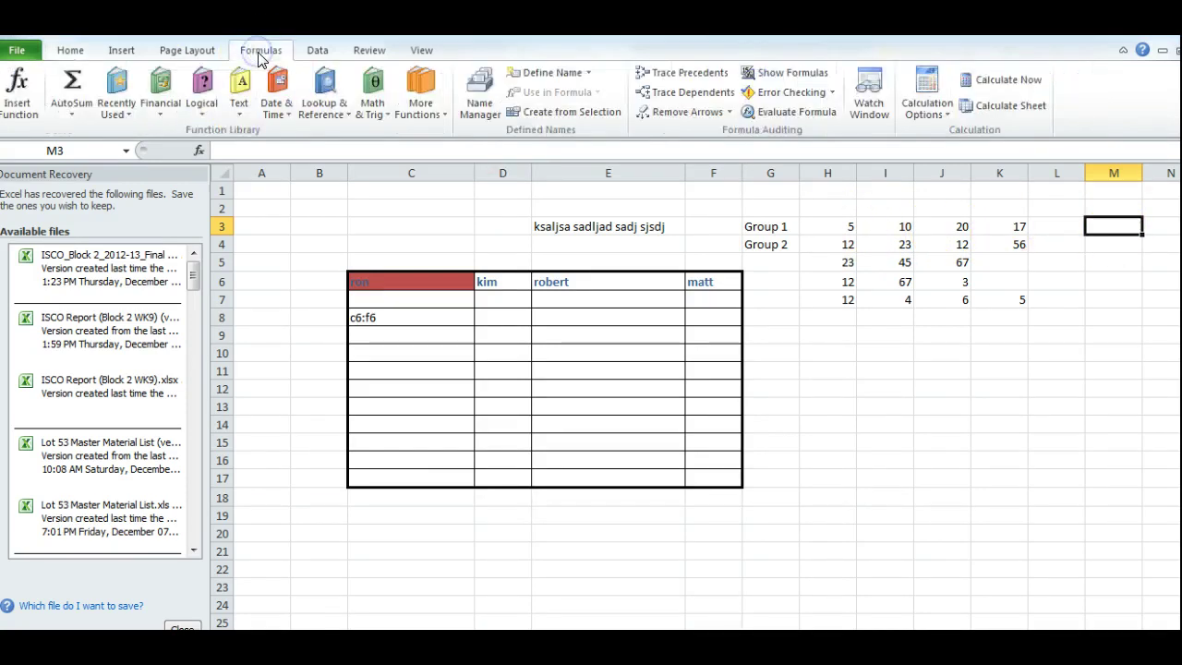
left_click(20, 107)
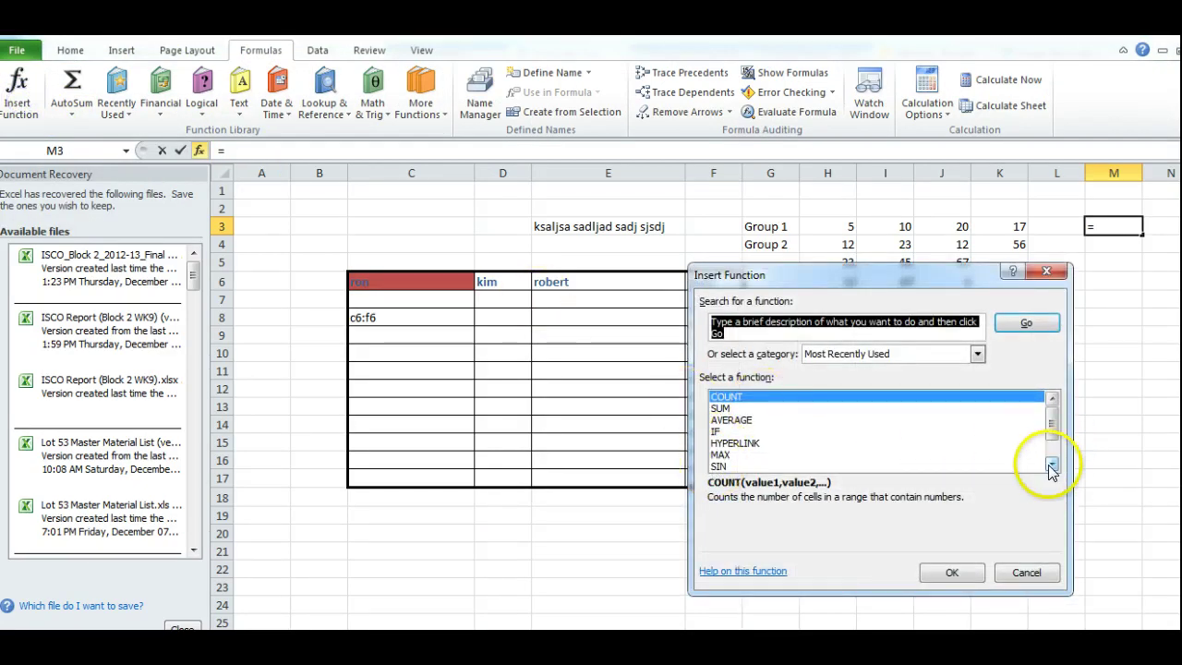
left_click(719, 455)
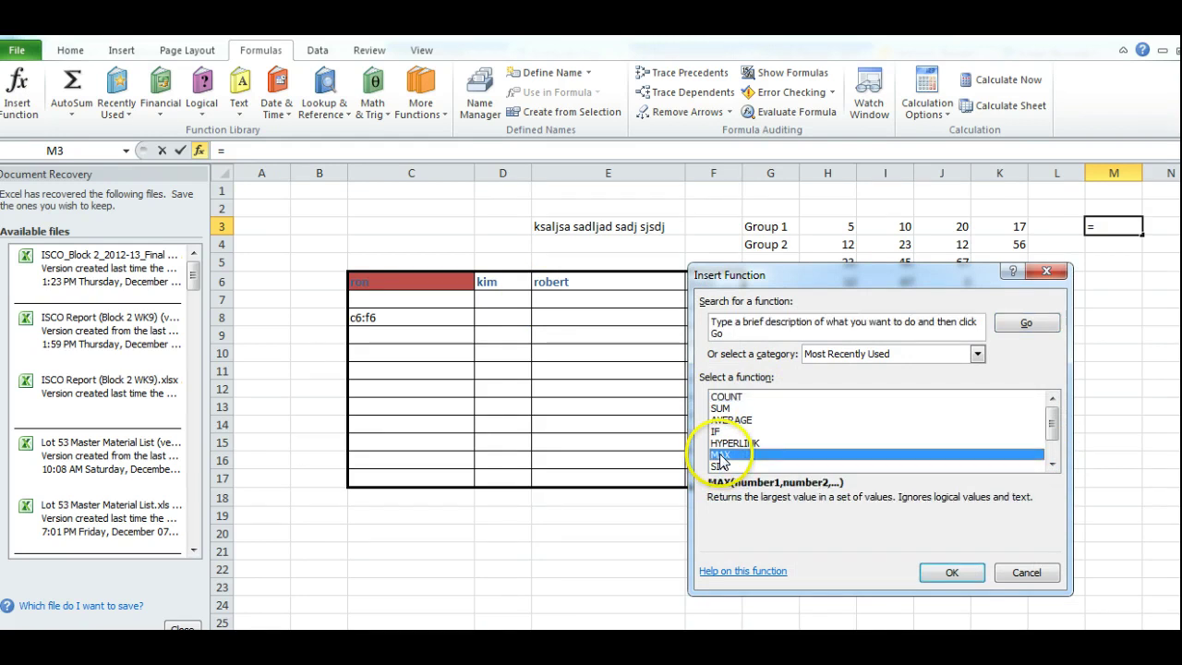
left_click(954, 572)
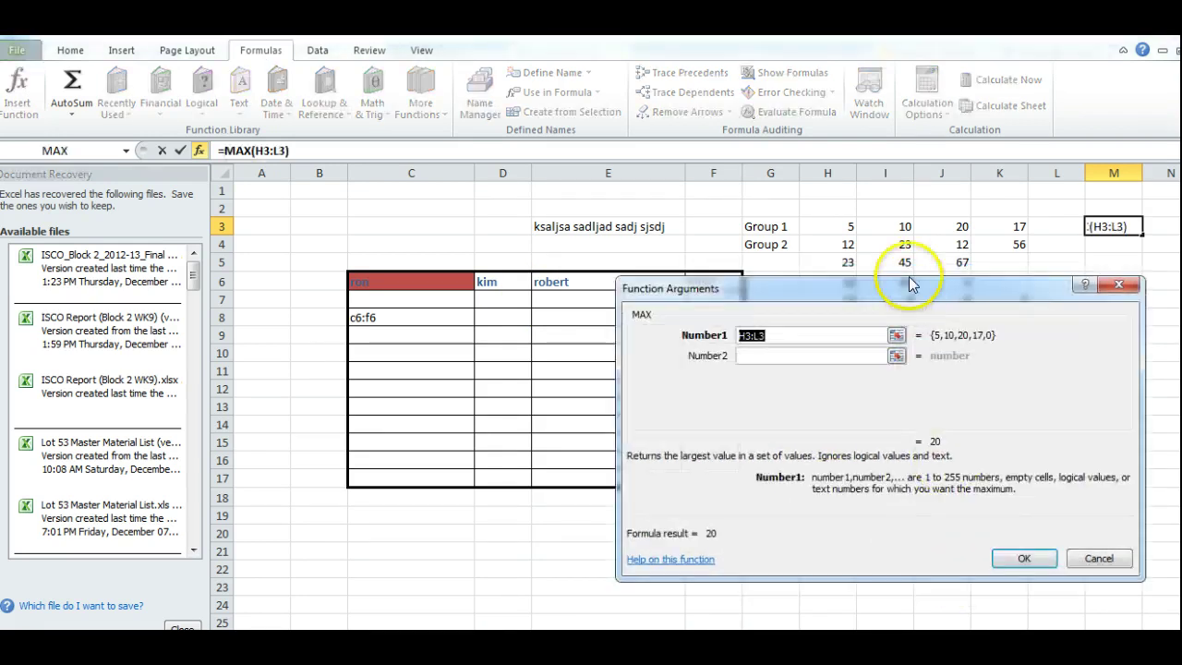
left_click_drag(822, 227, 997, 223)
key("Return")
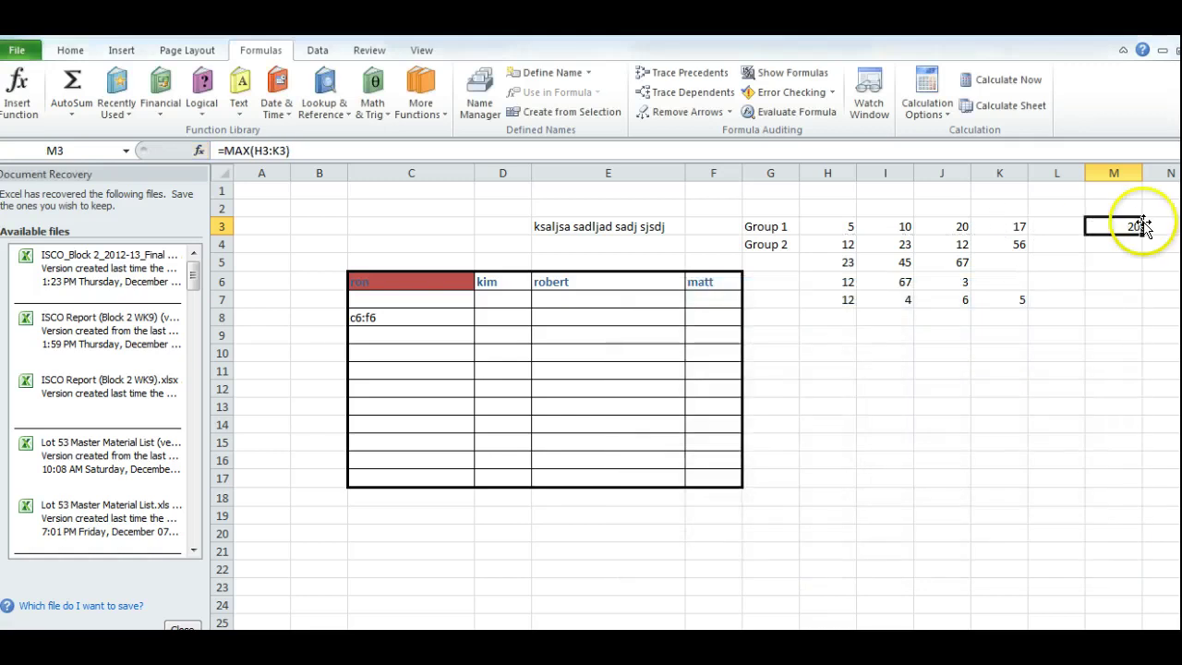
Change the Group 1 value in cell K3 to 37
left_click(954, 226)
left_click(993, 230)
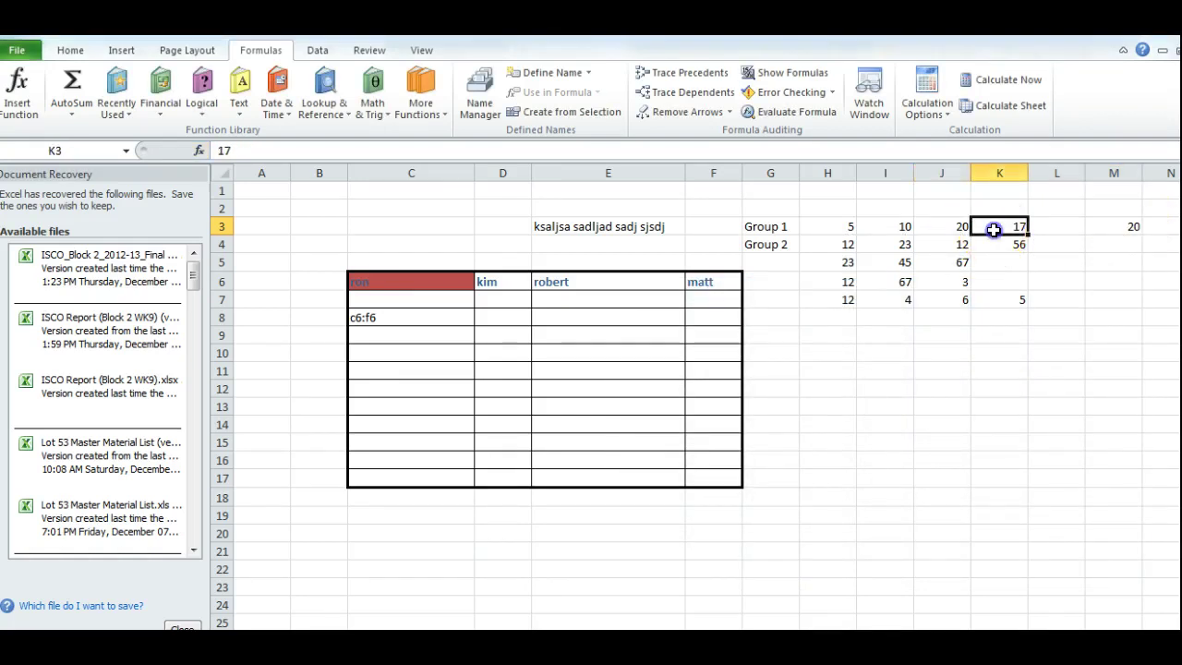
type("37")
key("Return")
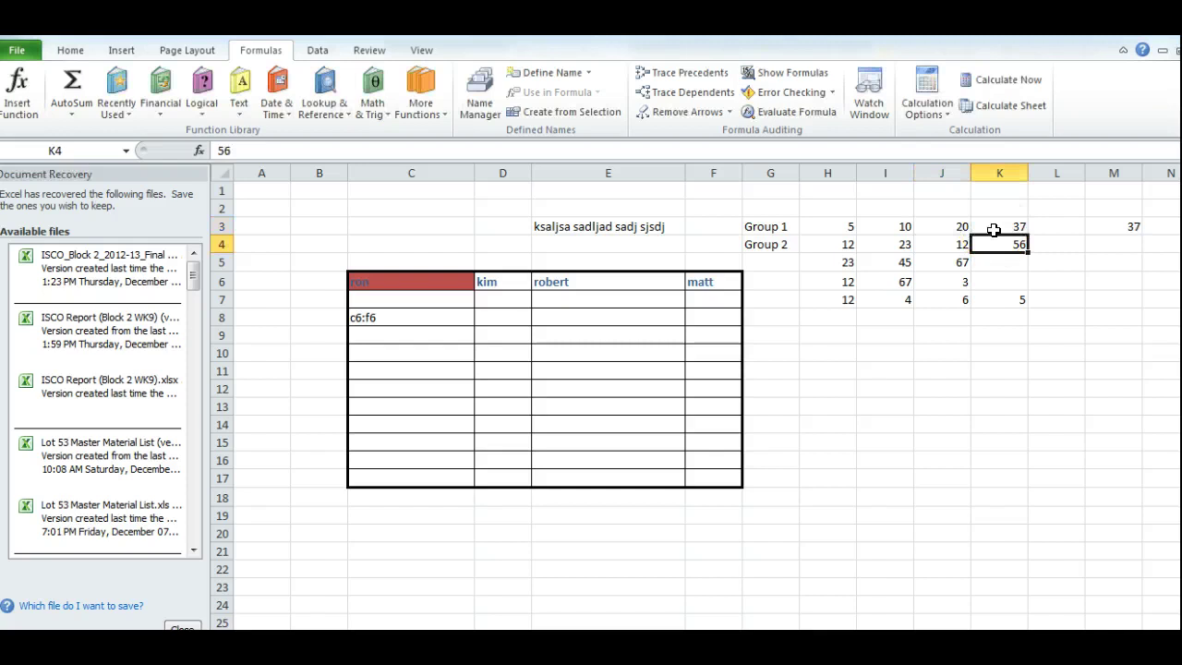
Inspect the MAX formula in M3 and the cell range it refers to
left_click(1125, 226)
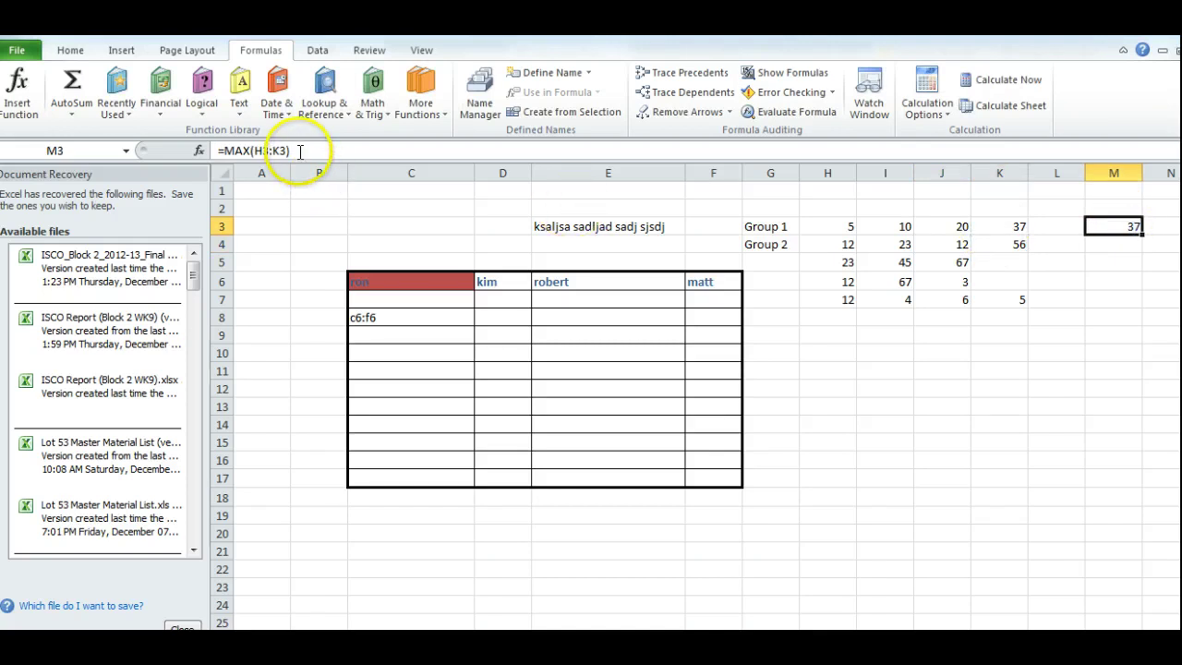
left_click(261, 151)
left_click(304, 151)
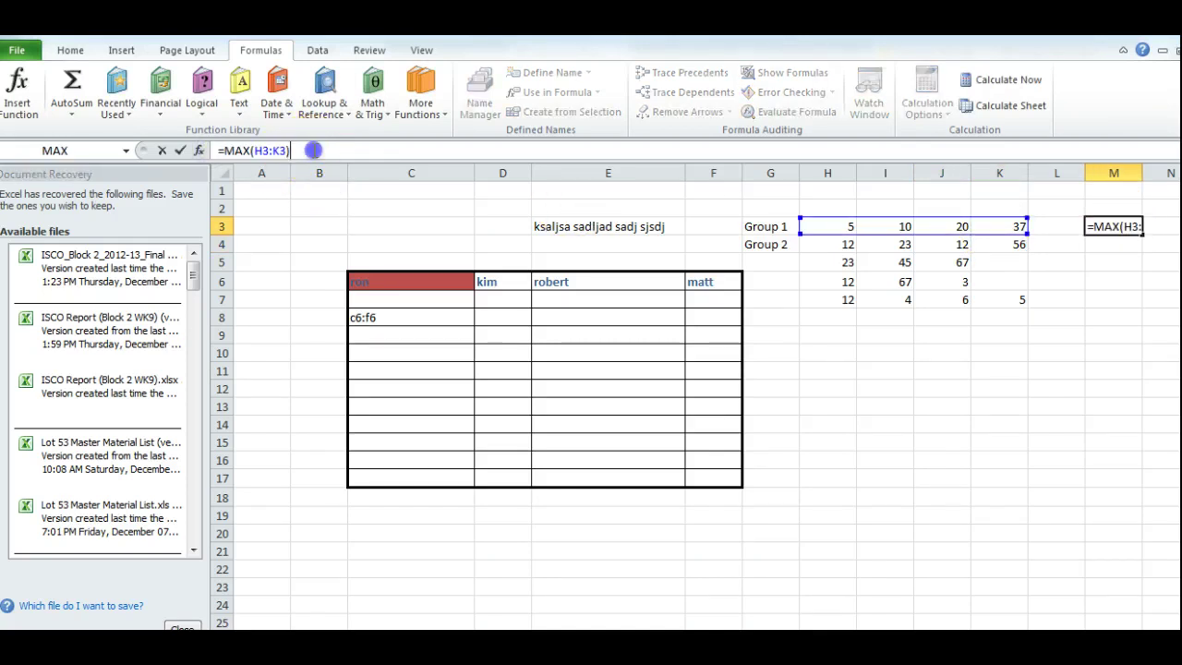
key("ctrl+Return")
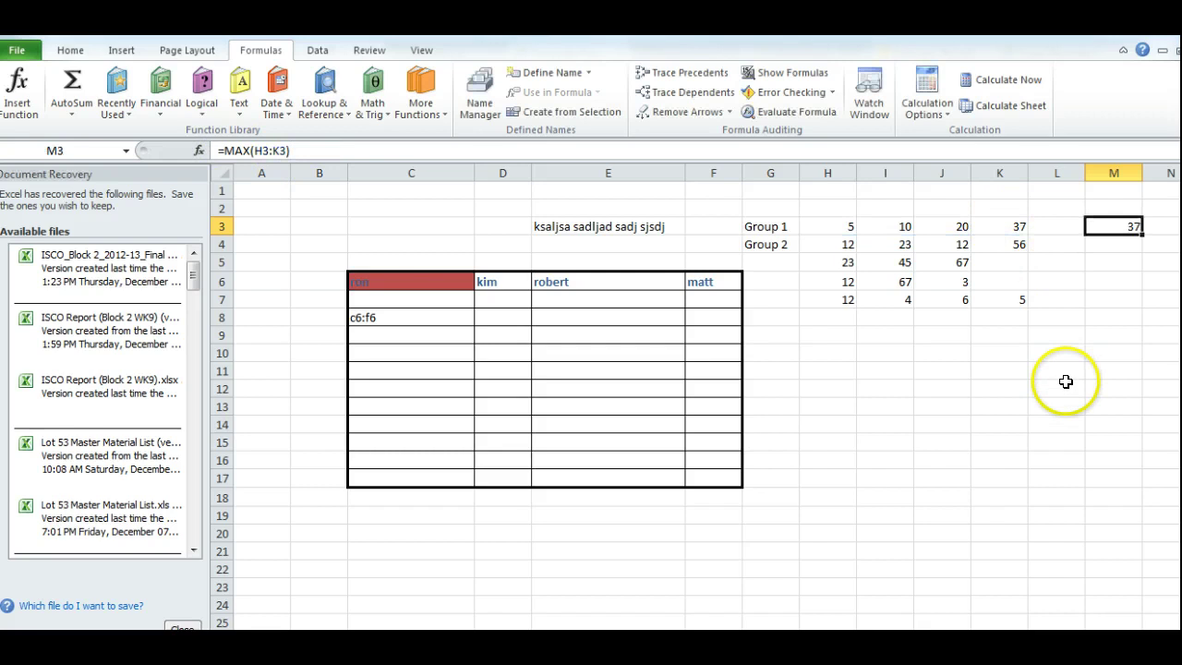
Enter 12, 34, 56 and 78 down column H in cells H8 to H11
left_click(1122, 295)
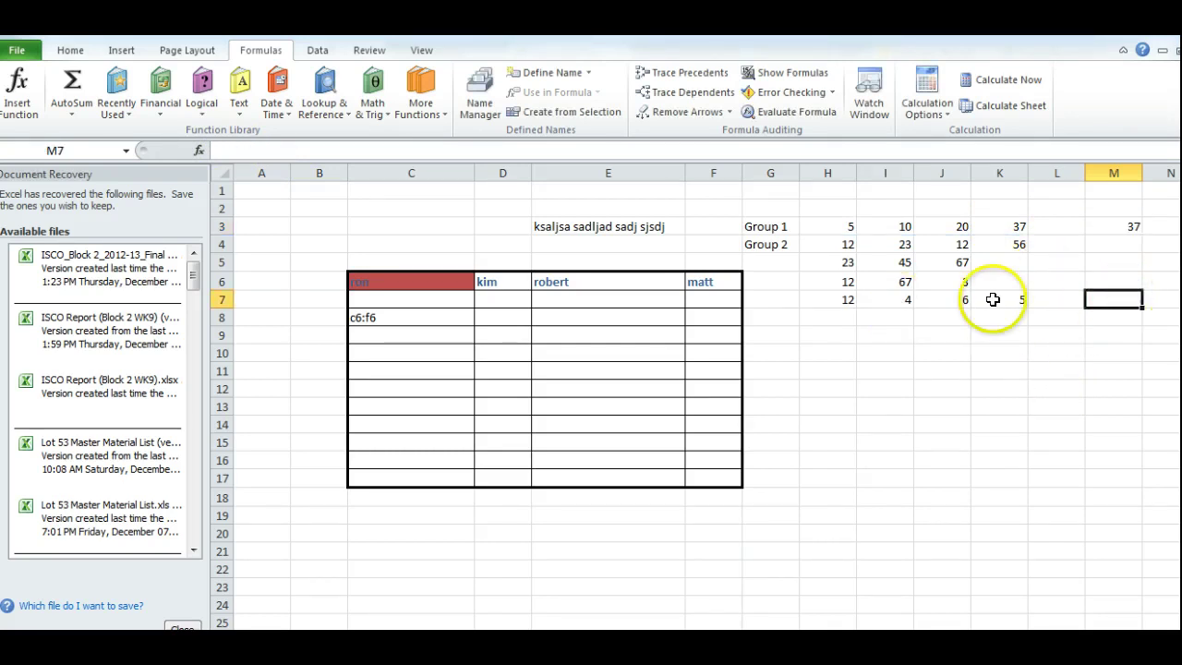
left_click(841, 316)
type("12")
key("Left")
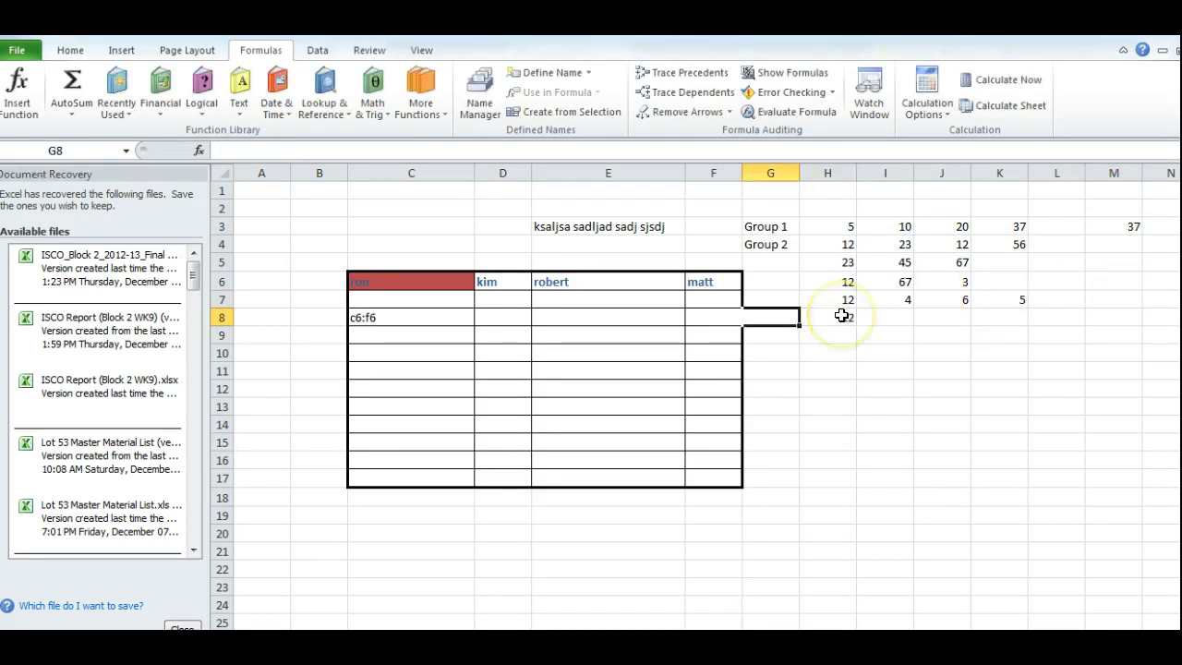
key("Right")
key("Down")
type("34")
key("Return")
type("5")
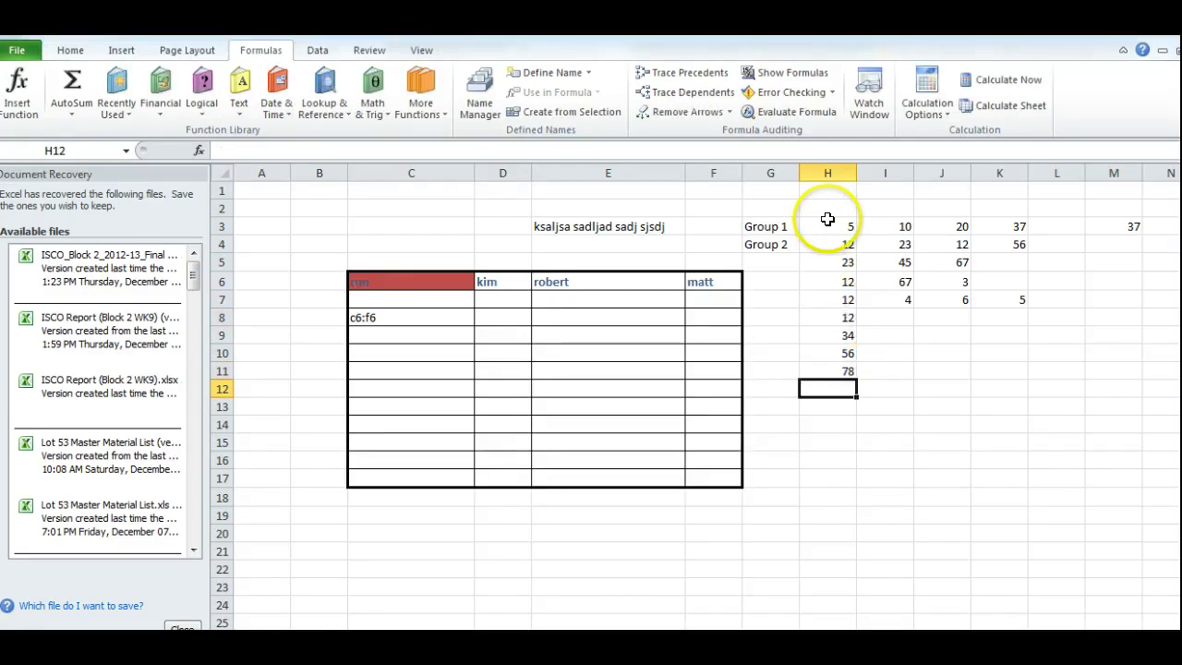
Insert a COUNT function in cell H13 covering the column values H3:H11
left_click_drag(827, 218, 830, 371)
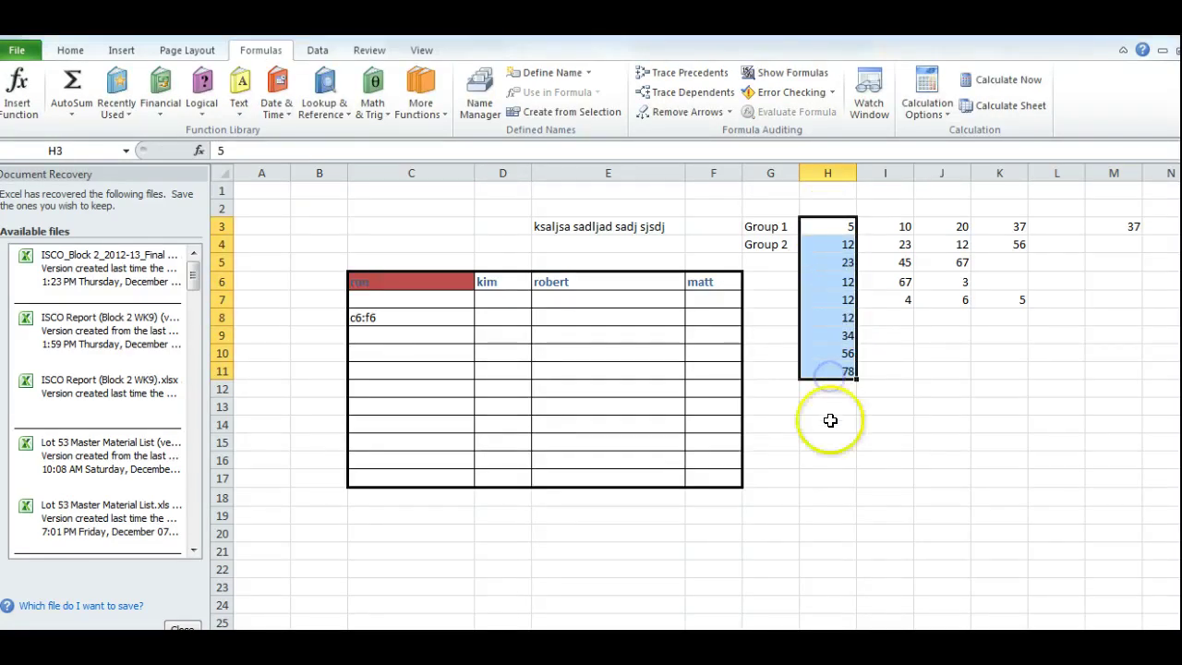
left_click(830, 406)
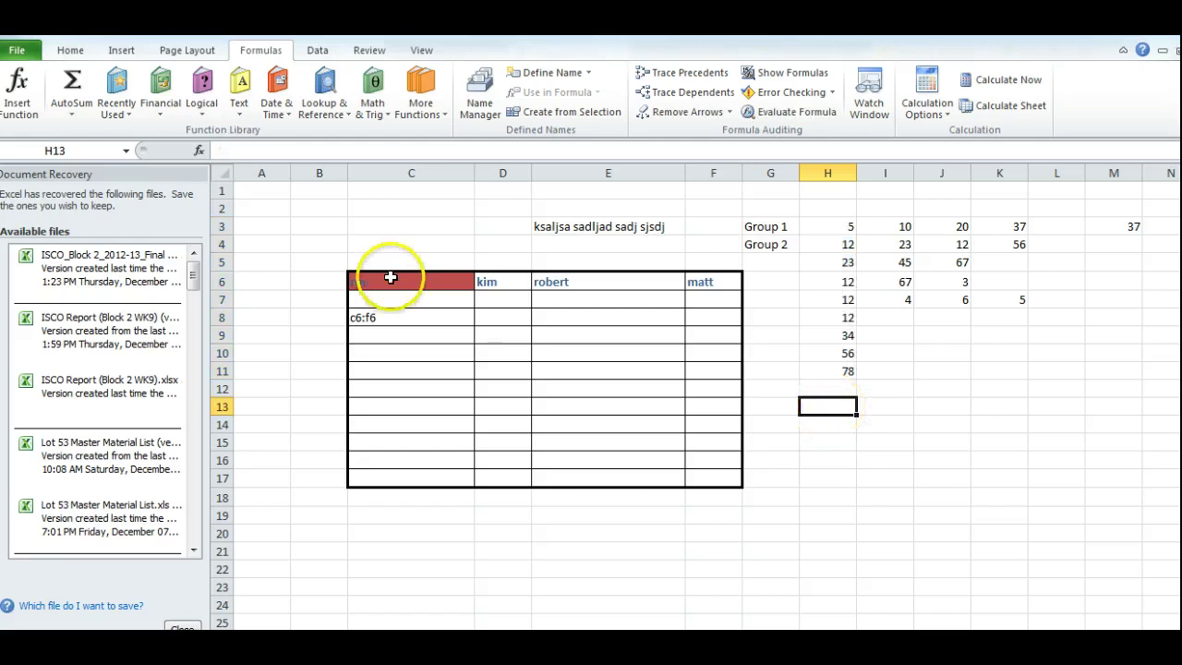
left_click(18, 99)
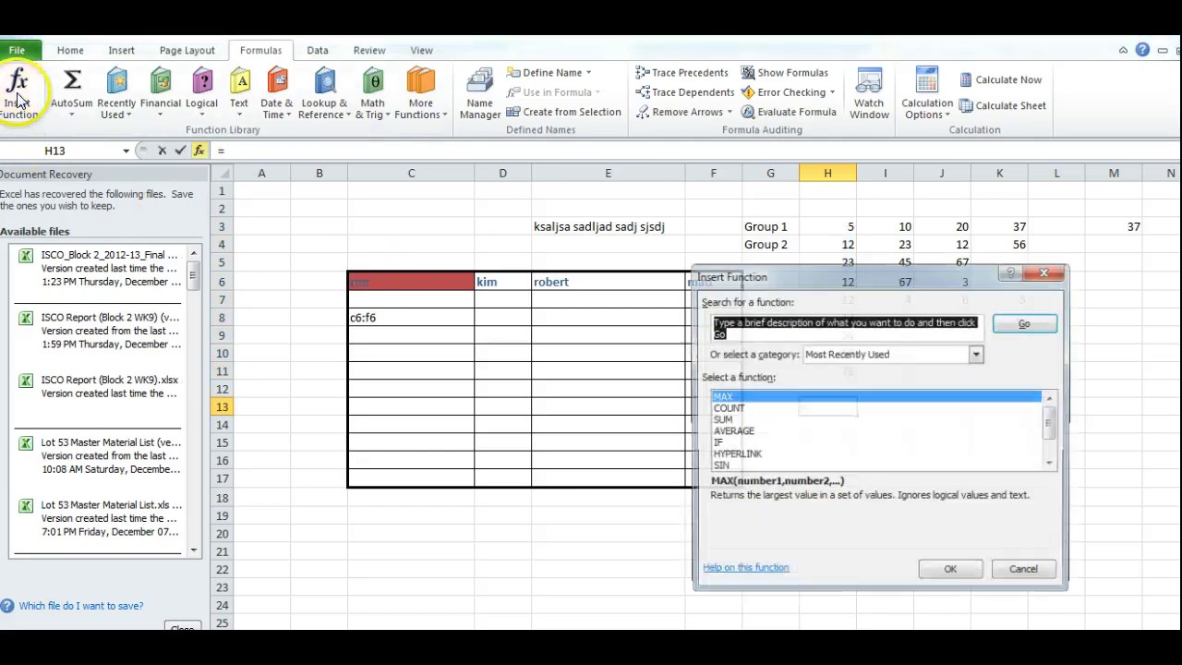
left_click(734, 408)
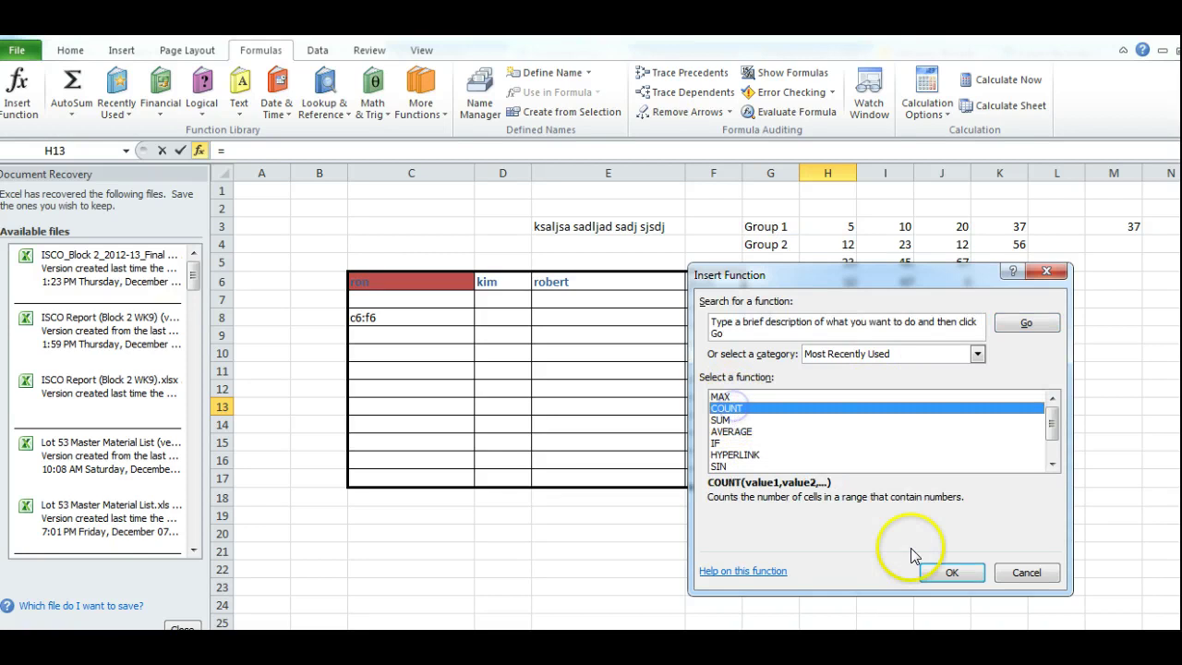
left_click(952, 572)
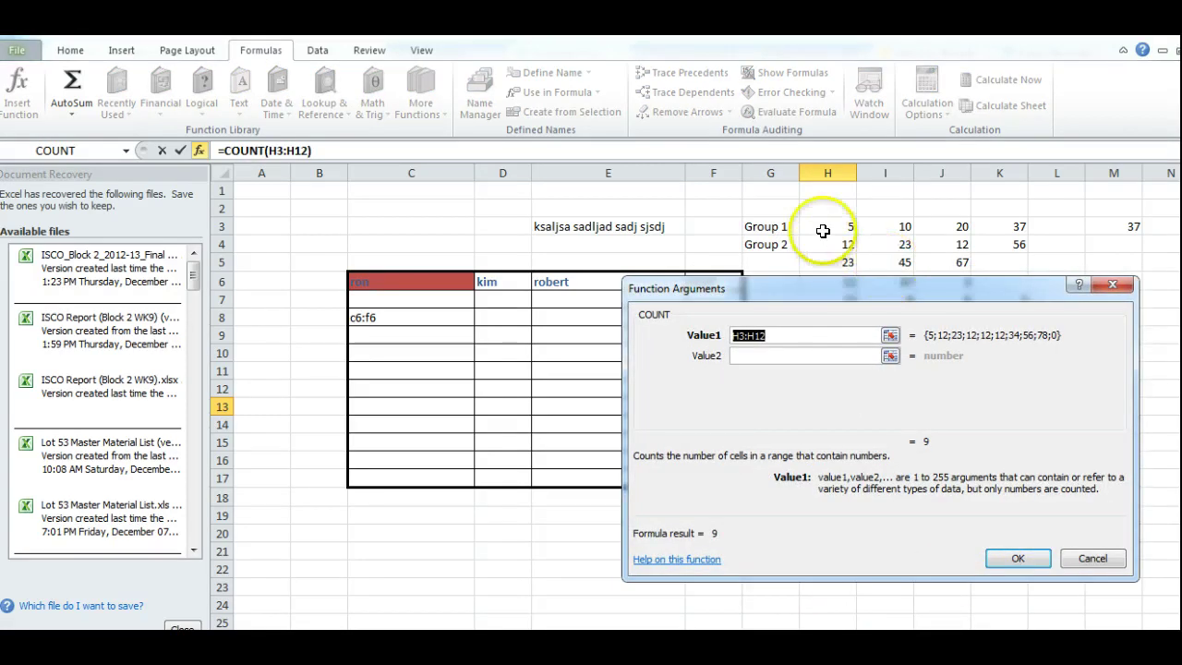
left_click_drag(823, 224, 836, 370)
key("Return")
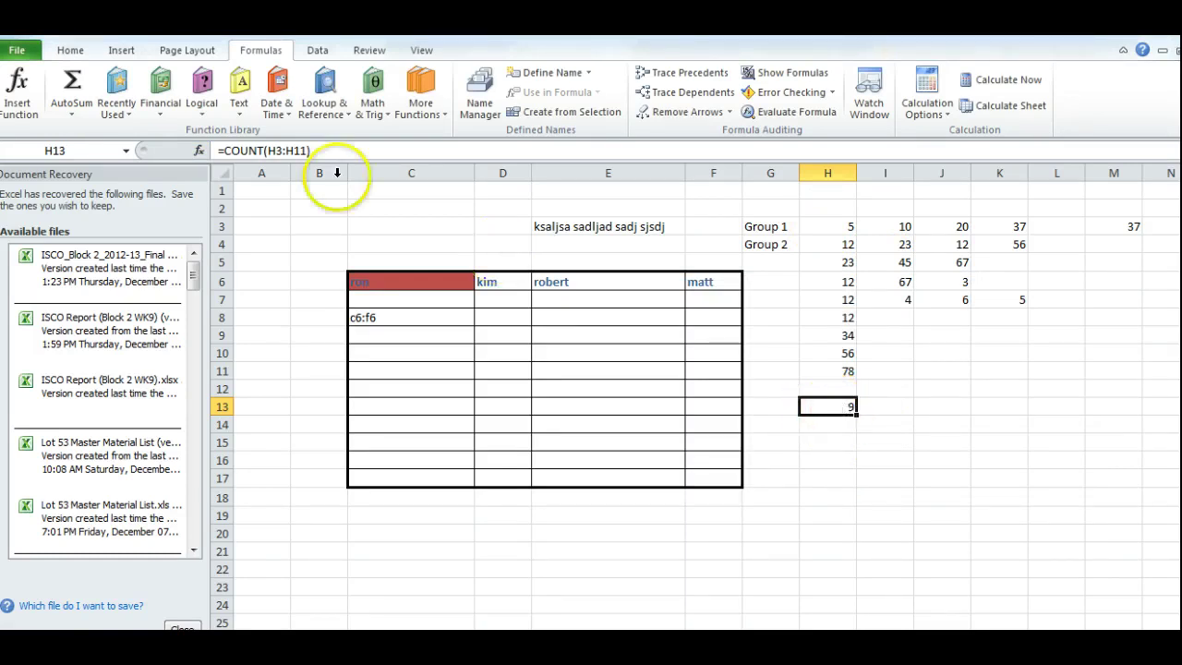
Examine the COUNT formula in H13 and highlight the values H3:H11 that it counts
left_click_drag(311, 151, 223, 150)
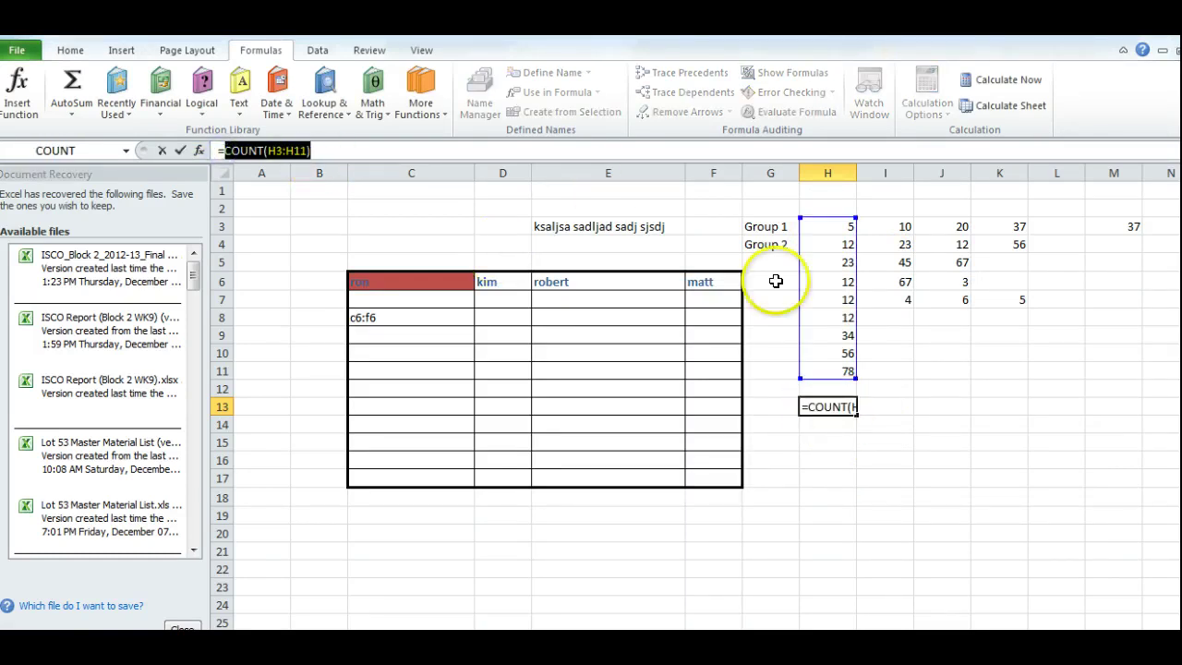
key("Escape")
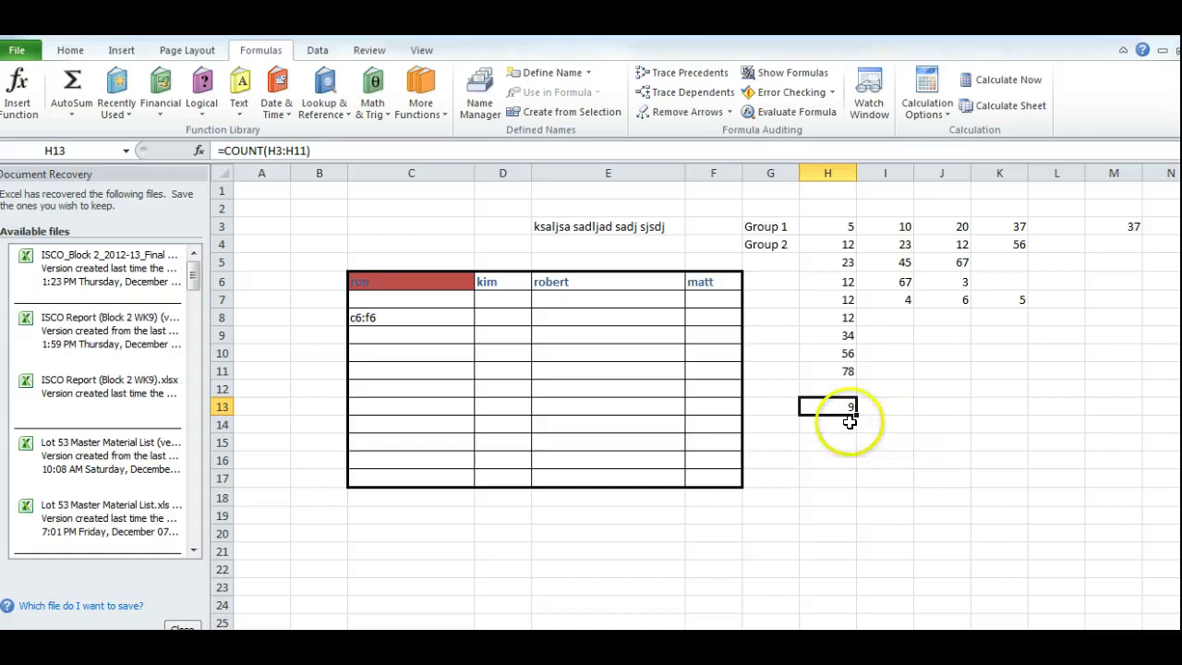
left_click_drag(823, 228, 832, 367)
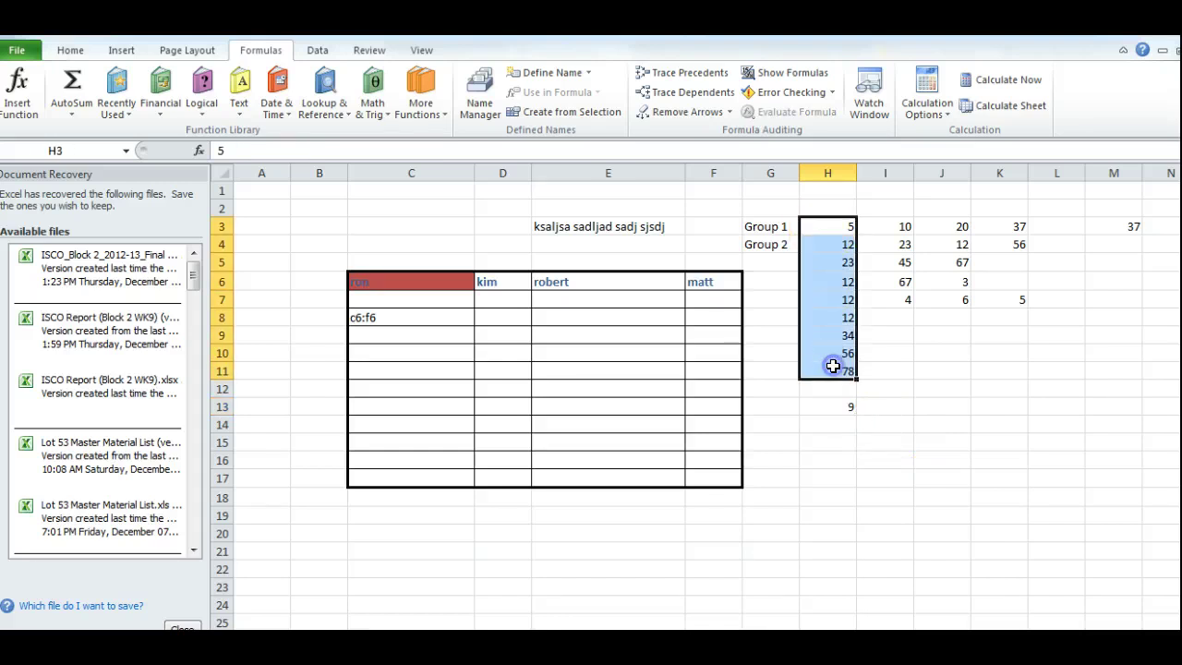
Clear the values from cells H8 and H10 in the counted column
left_click(898, 356)
left_click(825, 318)
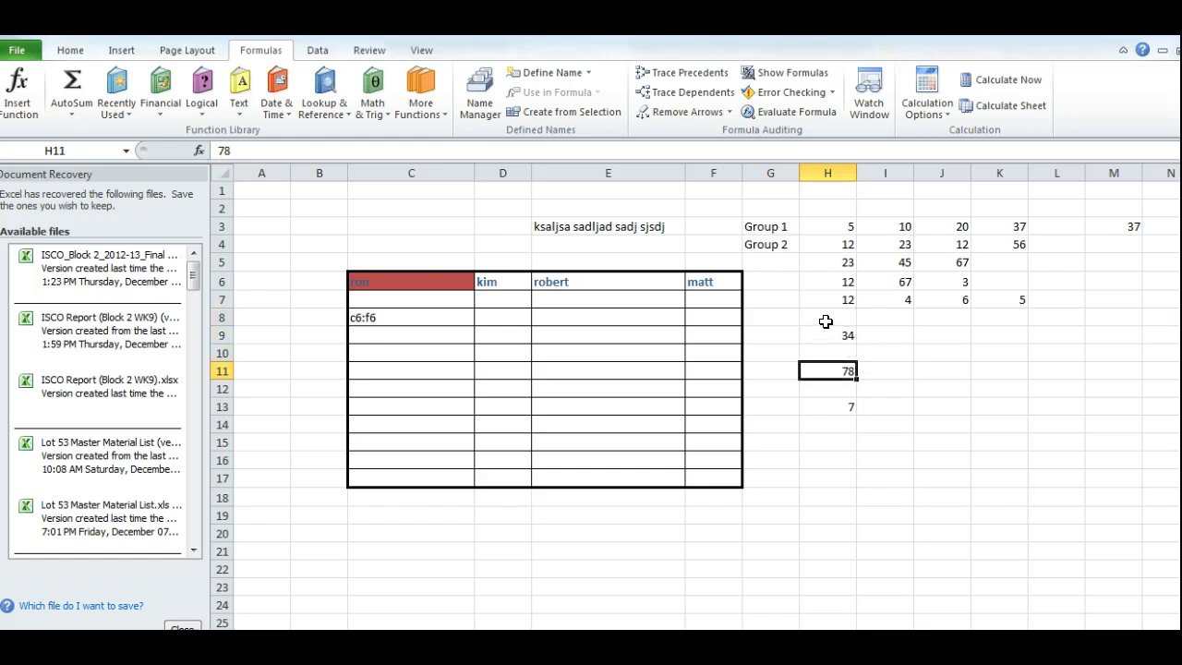
Recheck the COUNT formula in H13 against the values remaining in the range H3:H11
left_click(849, 408)
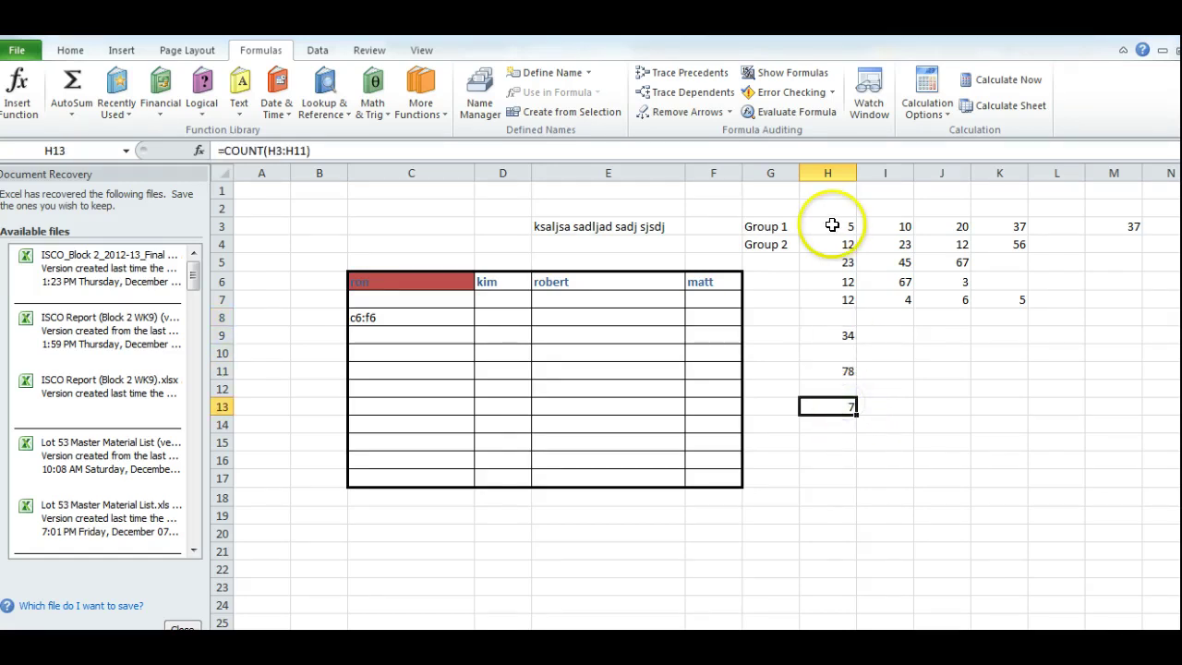
left_click_drag(832, 224, 844, 392)
left_click(841, 405)
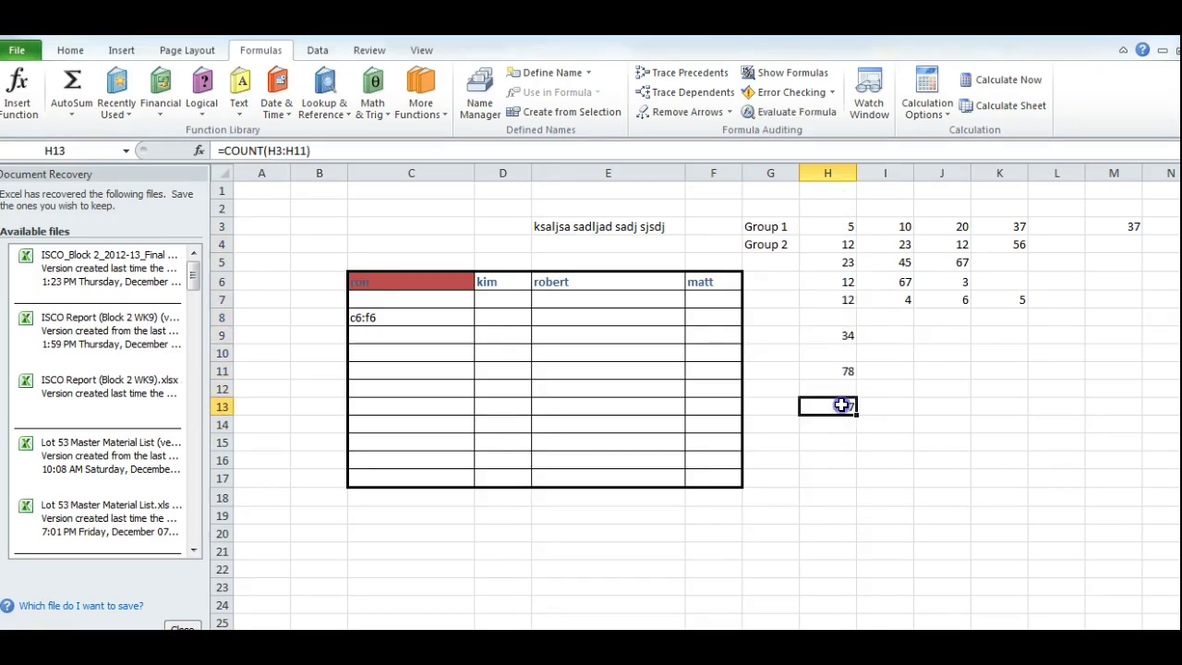
left_click_drag(310, 149, 255, 151)
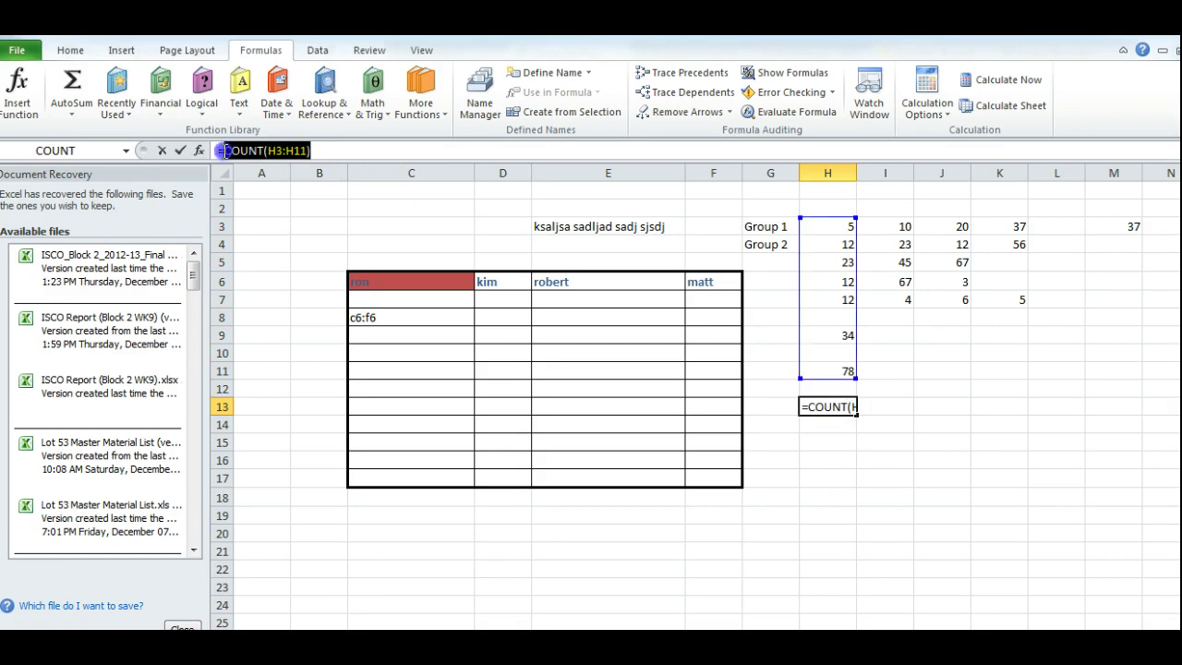
left_click(351, 148)
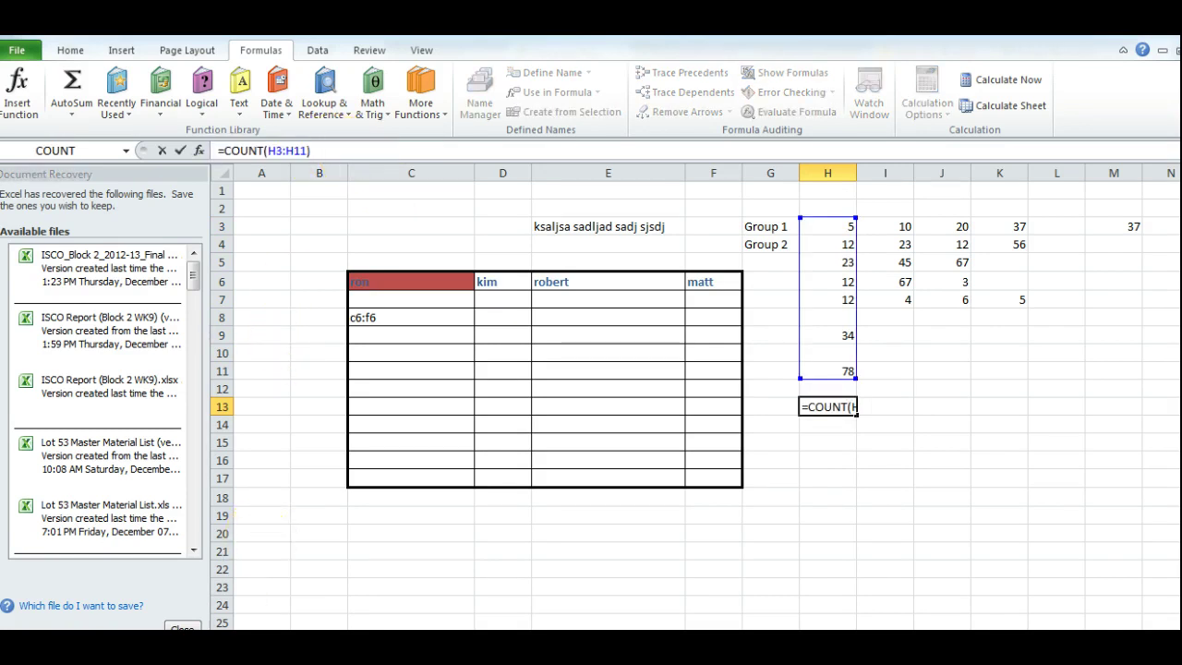
Switch to the Computer Fundamentals course in the browser and read the five Unit 4 Project #3 instructions on Formulas page 13
mouse_move(591, 628)
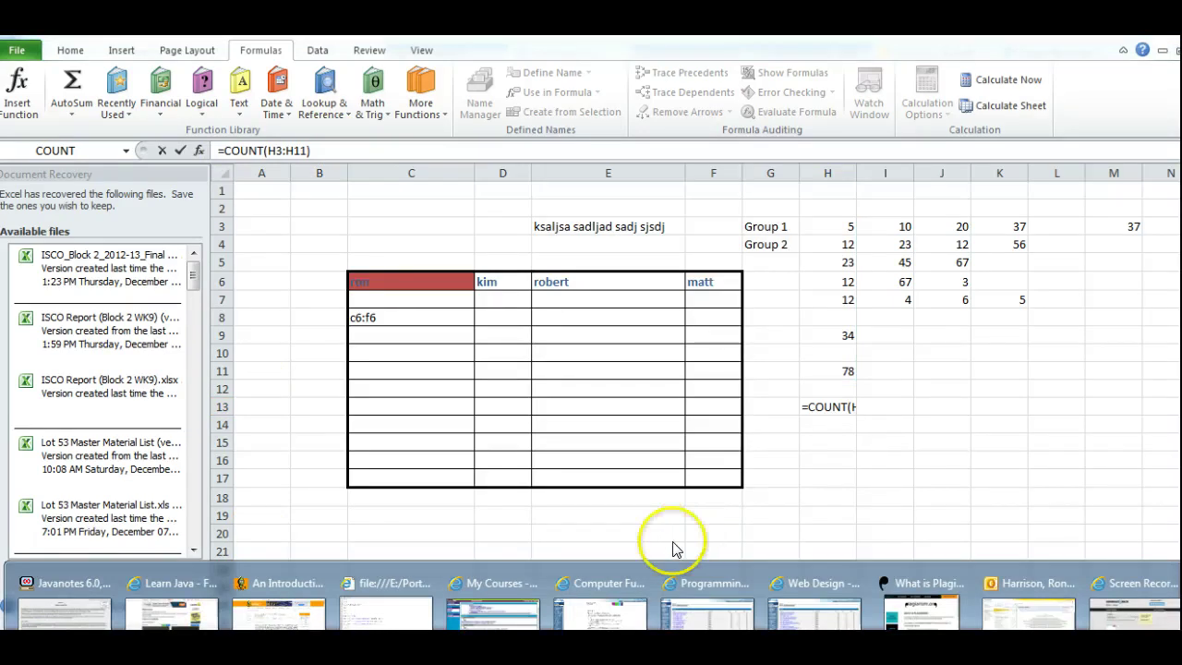
left_click(595, 616)
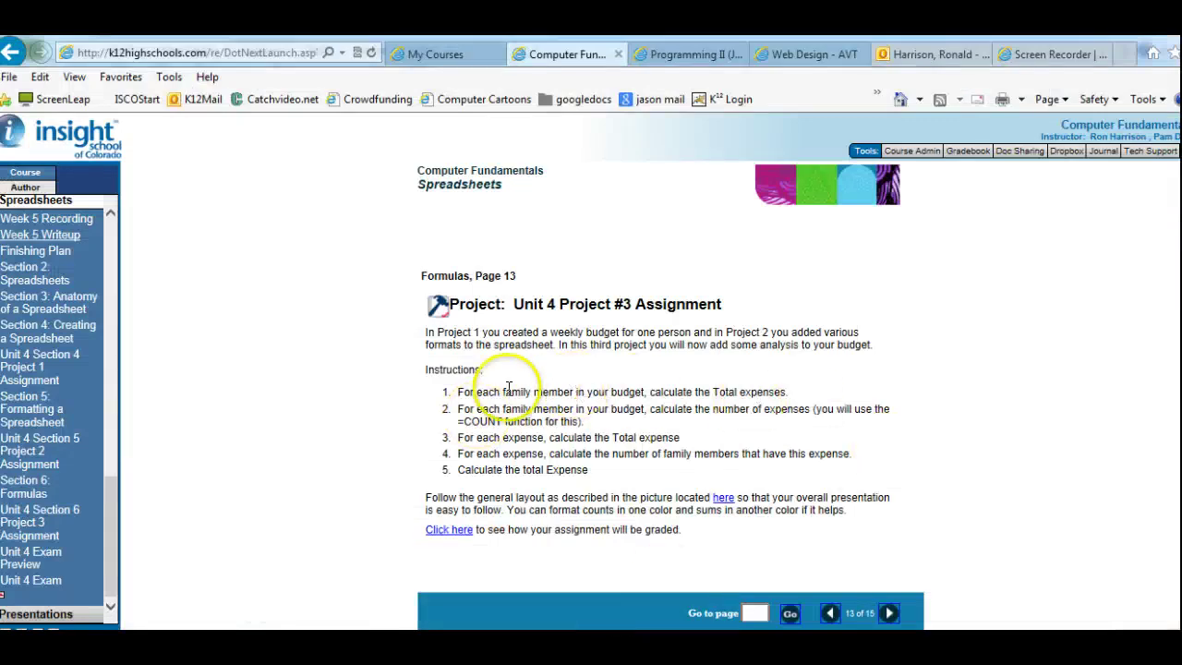
left_click_drag(456, 391, 732, 393)
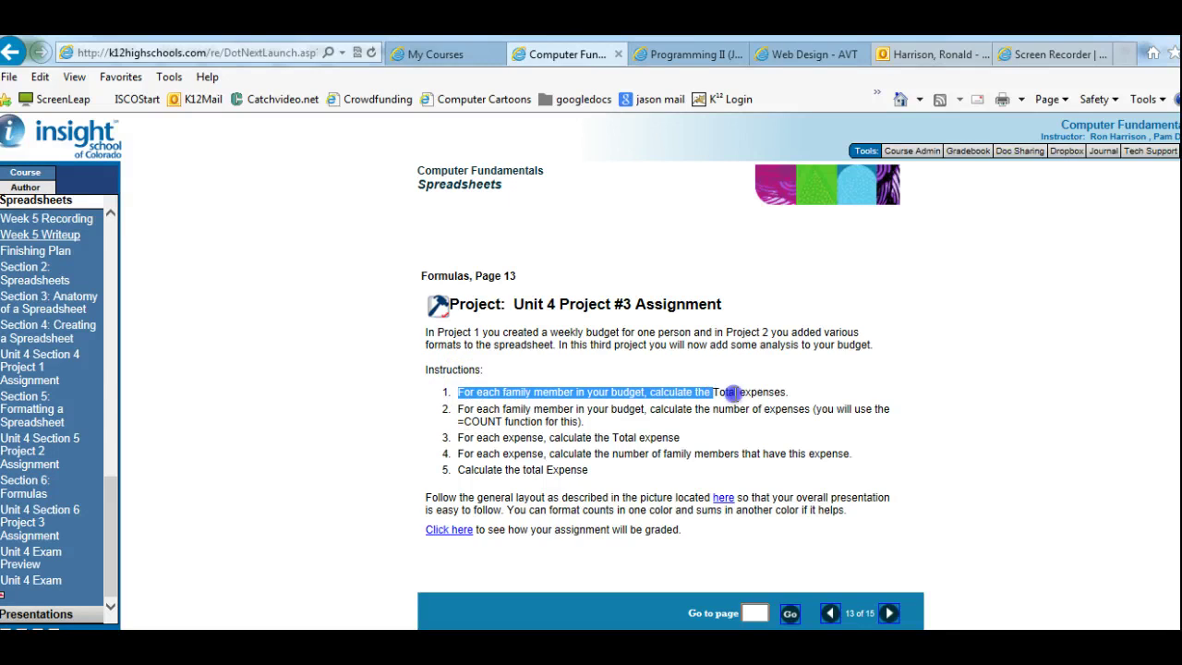
left_click(720, 395)
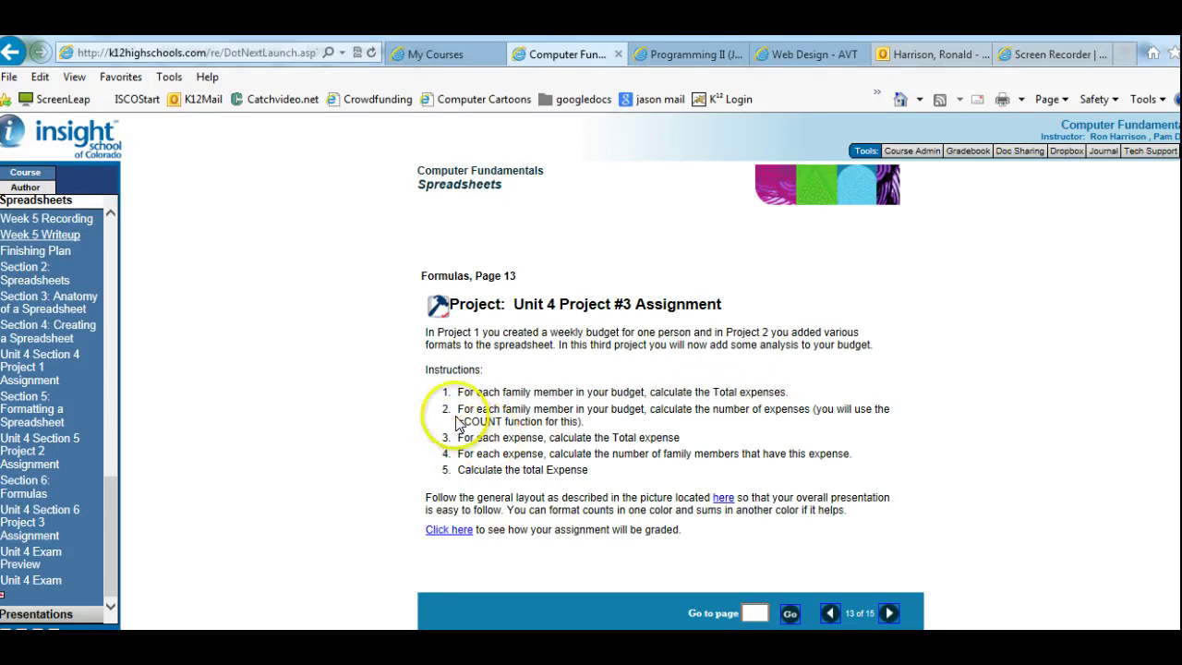
left_click_drag(459, 423, 520, 421)
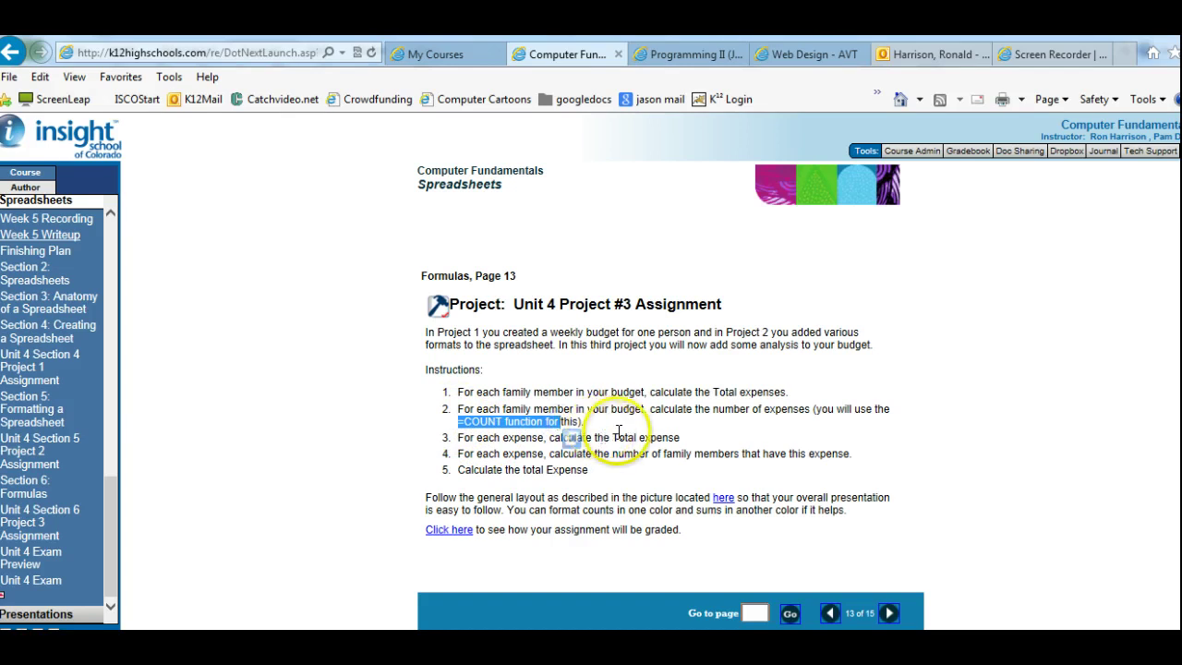
left_click_drag(610, 438, 680, 438)
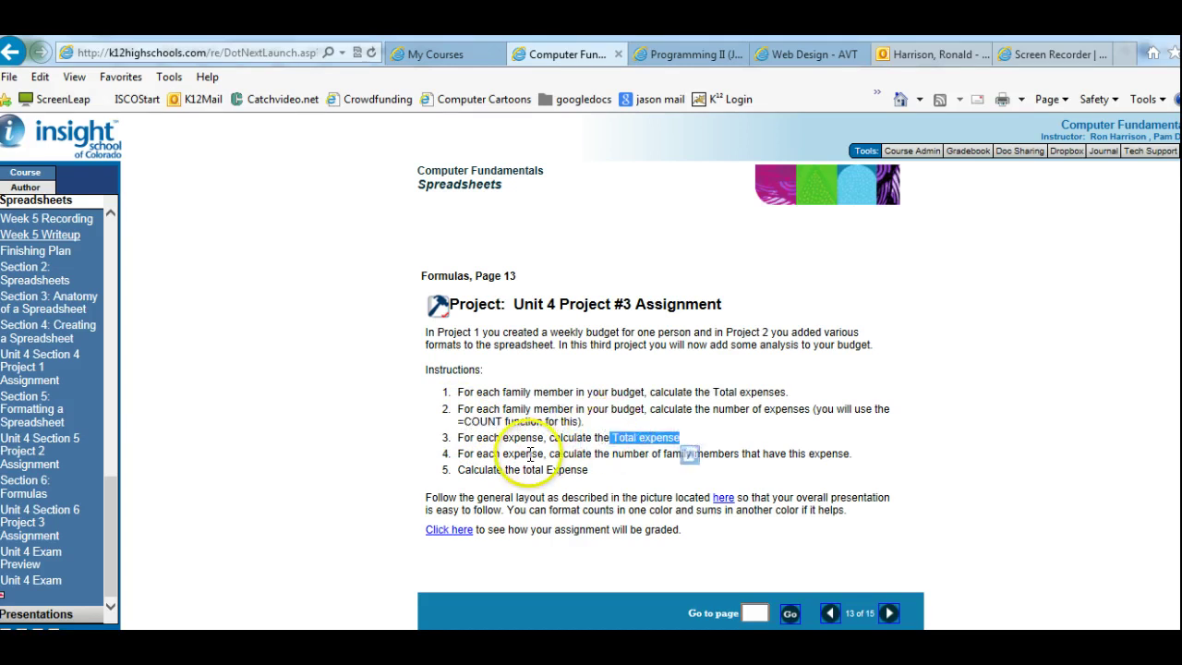
left_click_drag(503, 453, 621, 453)
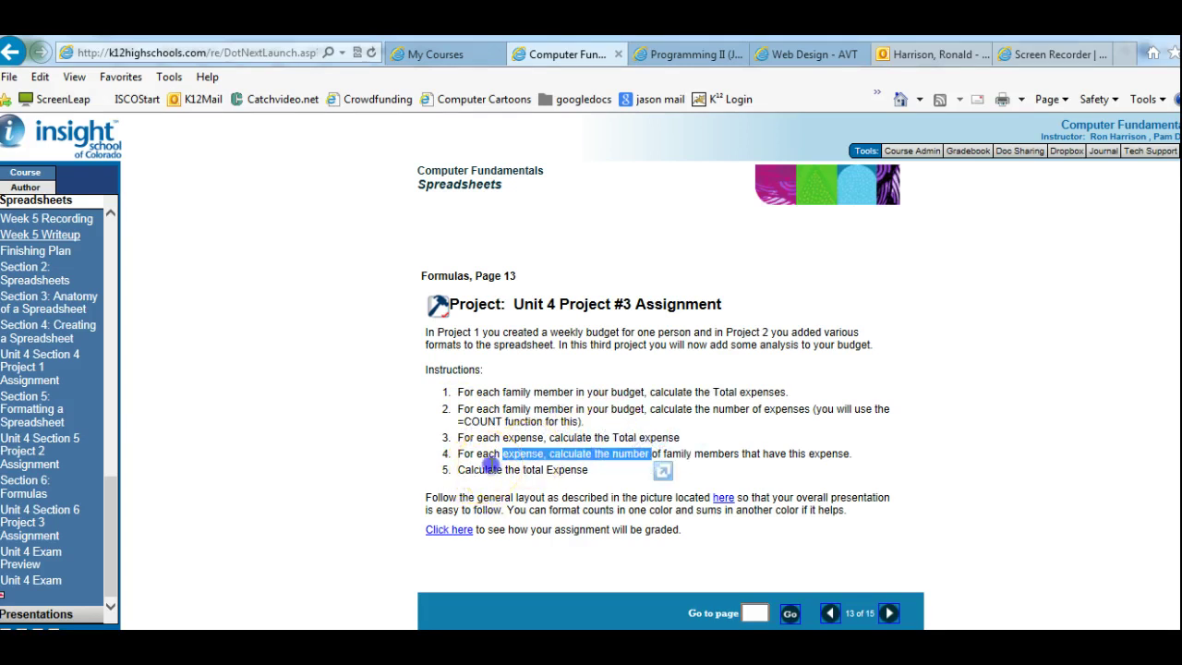
left_click_drag(459, 470, 582, 473)
left_click(579, 476)
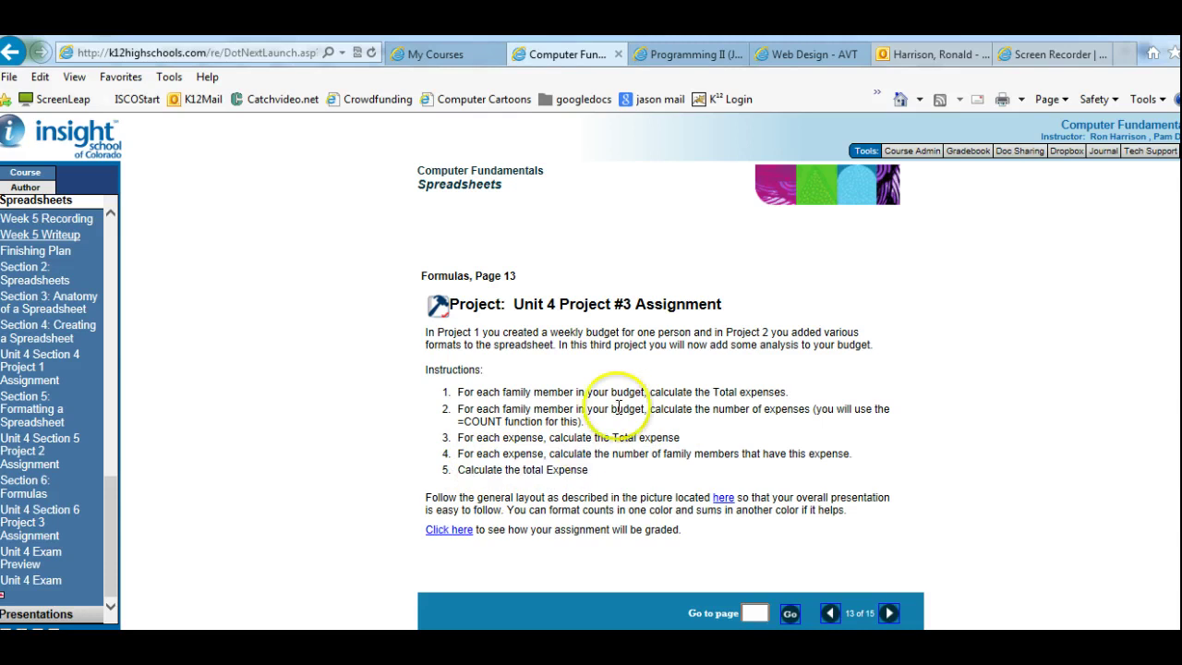
Open the document showing how the Unit 4 Project #3 assignment is graded and bring it up in Word
left_click(449, 531)
left_click(478, 449)
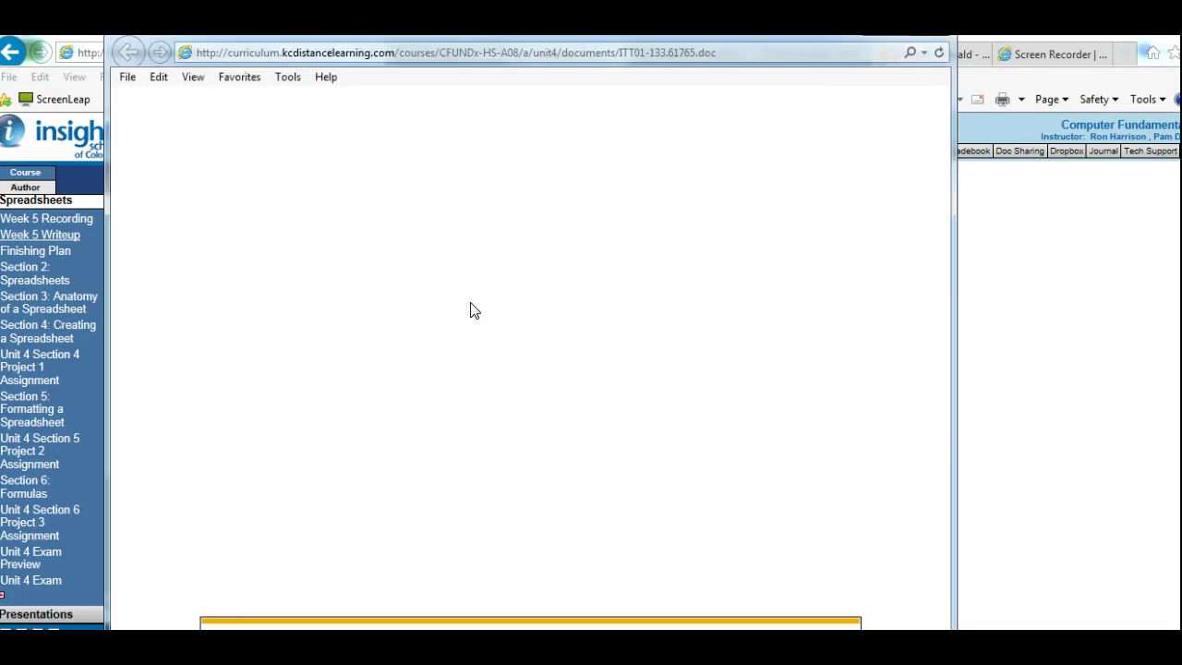
mouse_move(1006, 637)
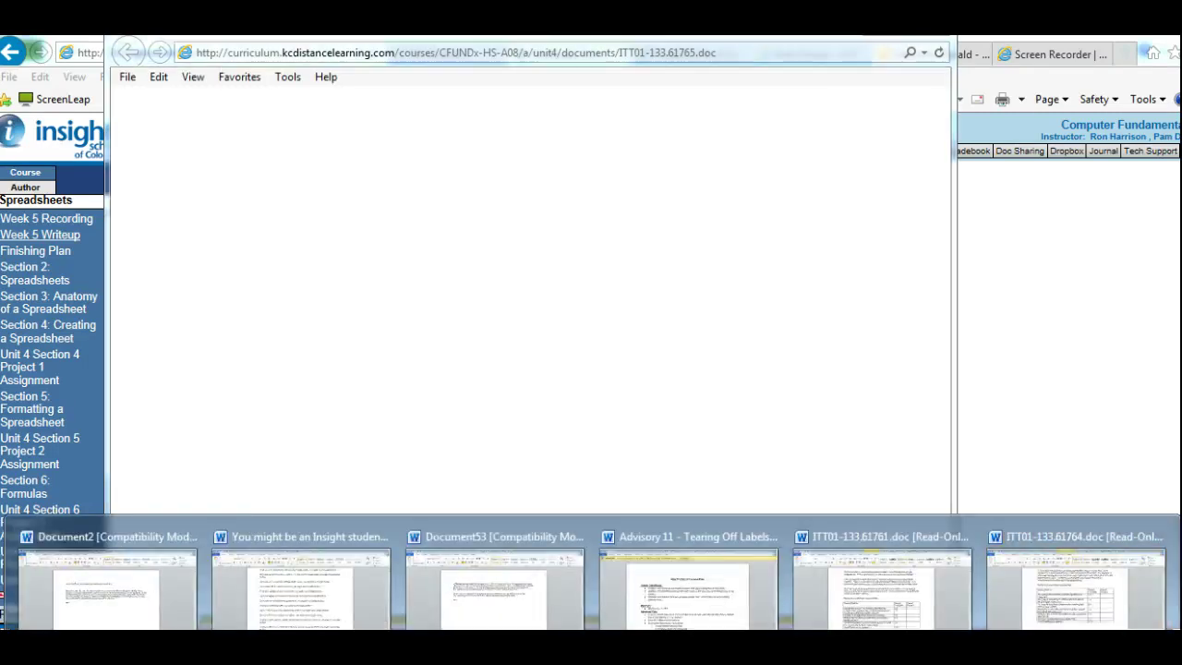
left_click(1058, 589)
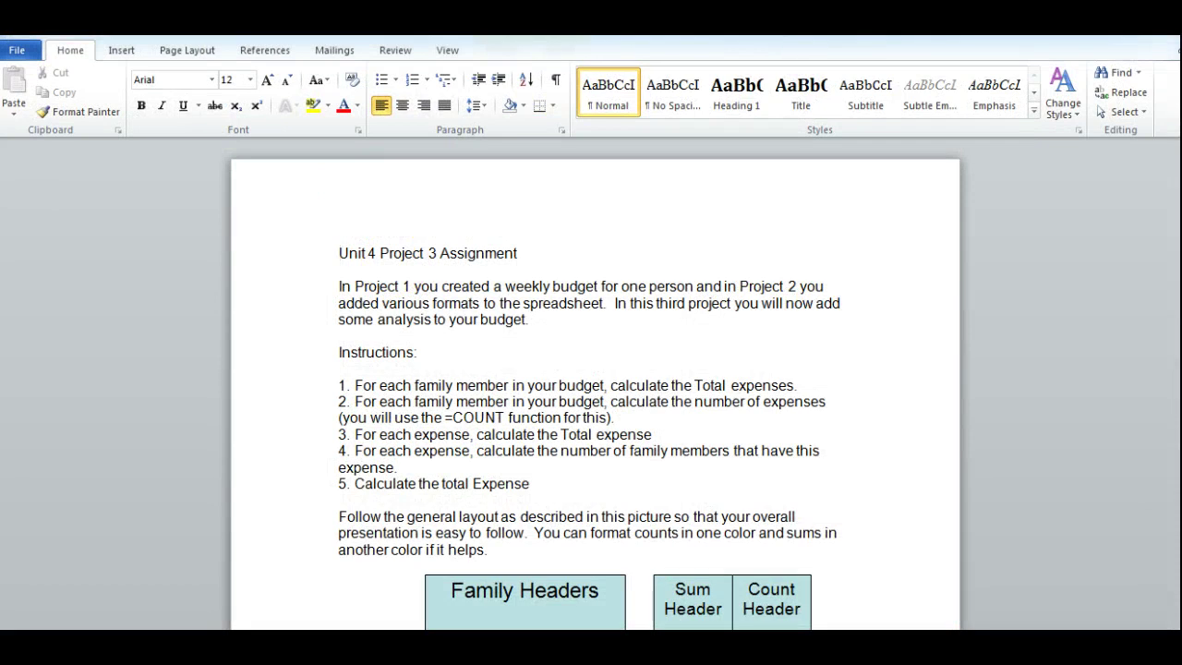
Review the Project 3 layout picture, numbered instructions and the points possible for each grading rubric item
scroll(596, 388, "down", 6)
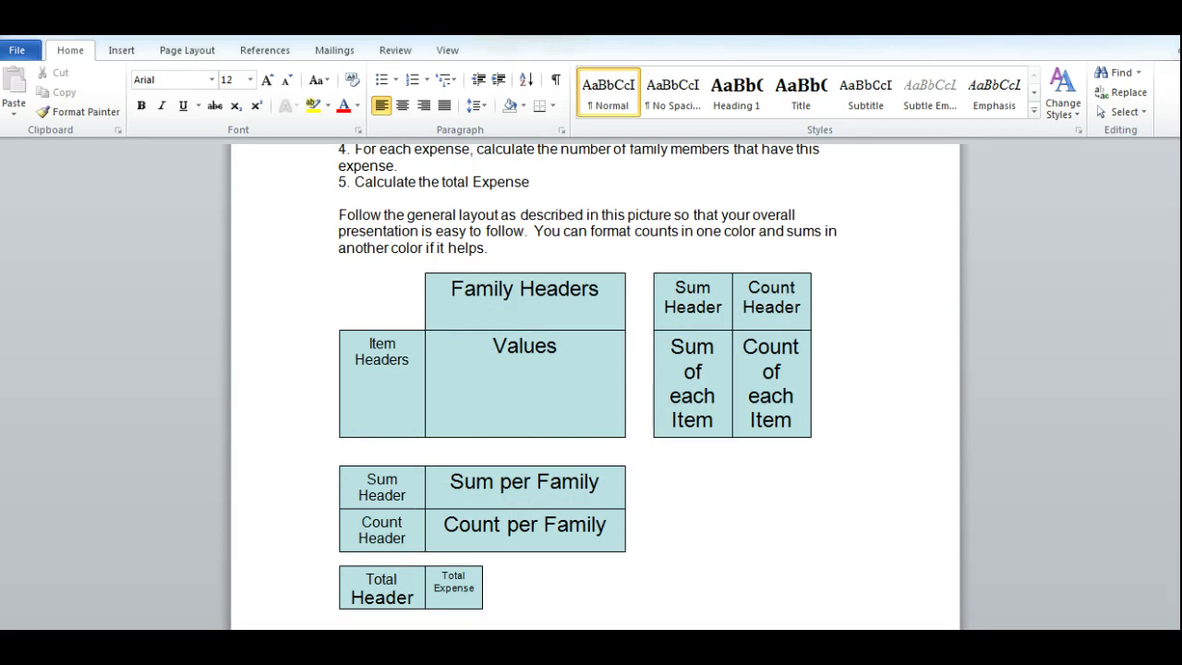
left_click_drag(1176, 350, 1176, 328)
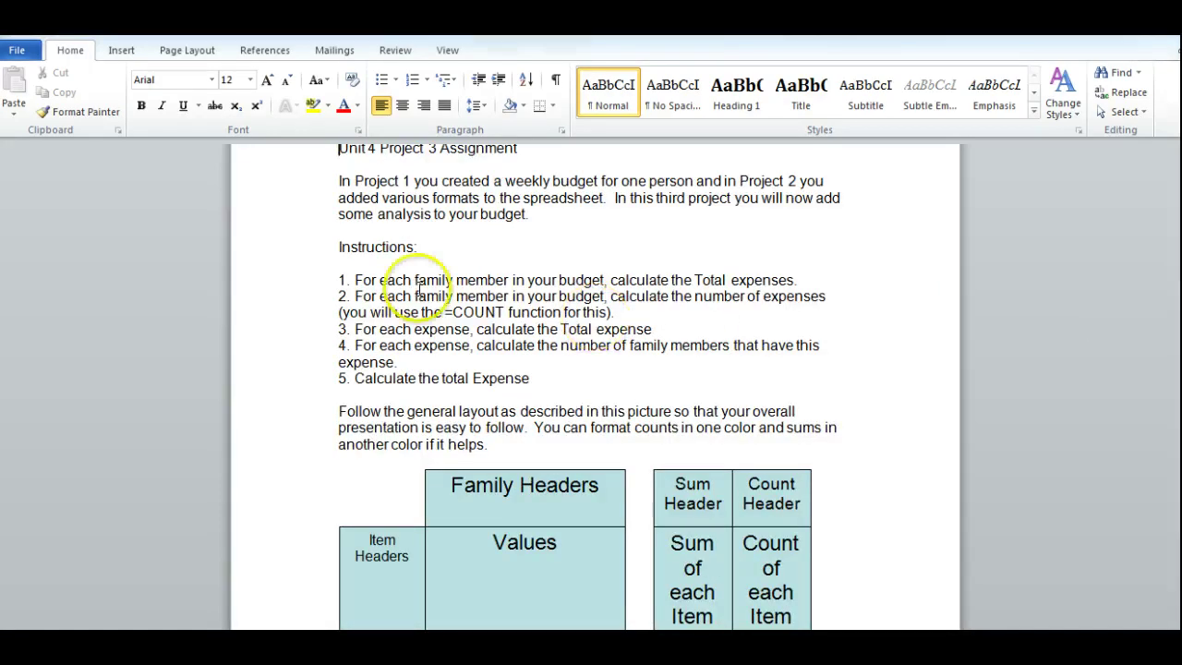
left_click_drag(319, 280, 517, 356)
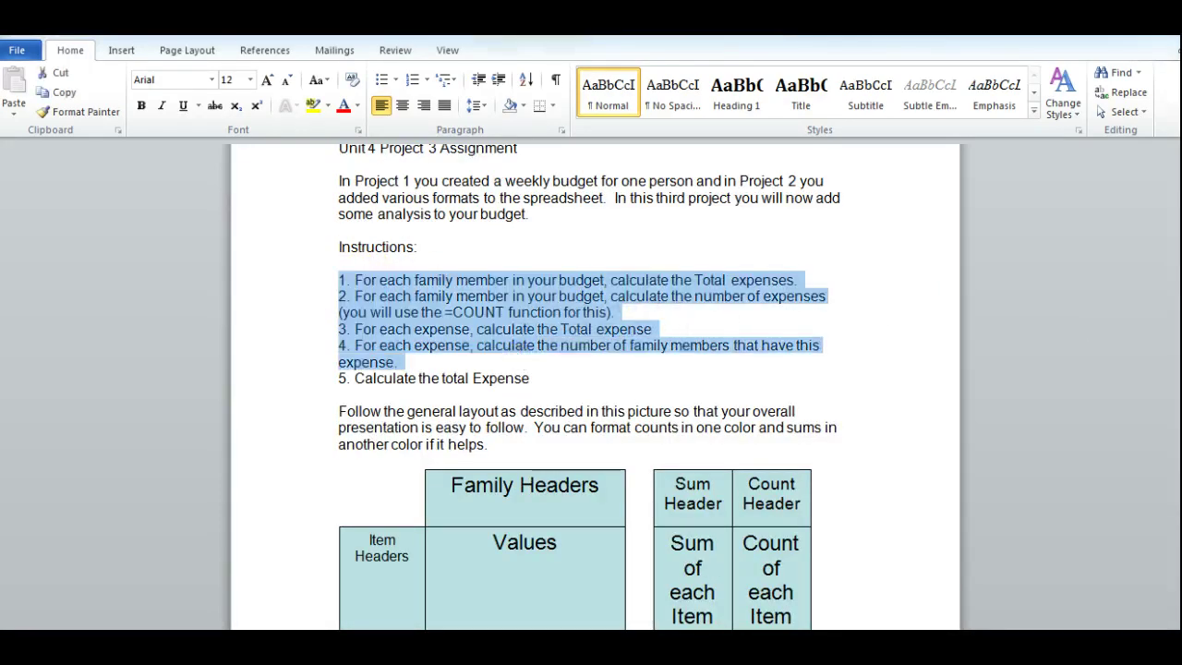
left_click_drag(1176, 327, 1176, 371)
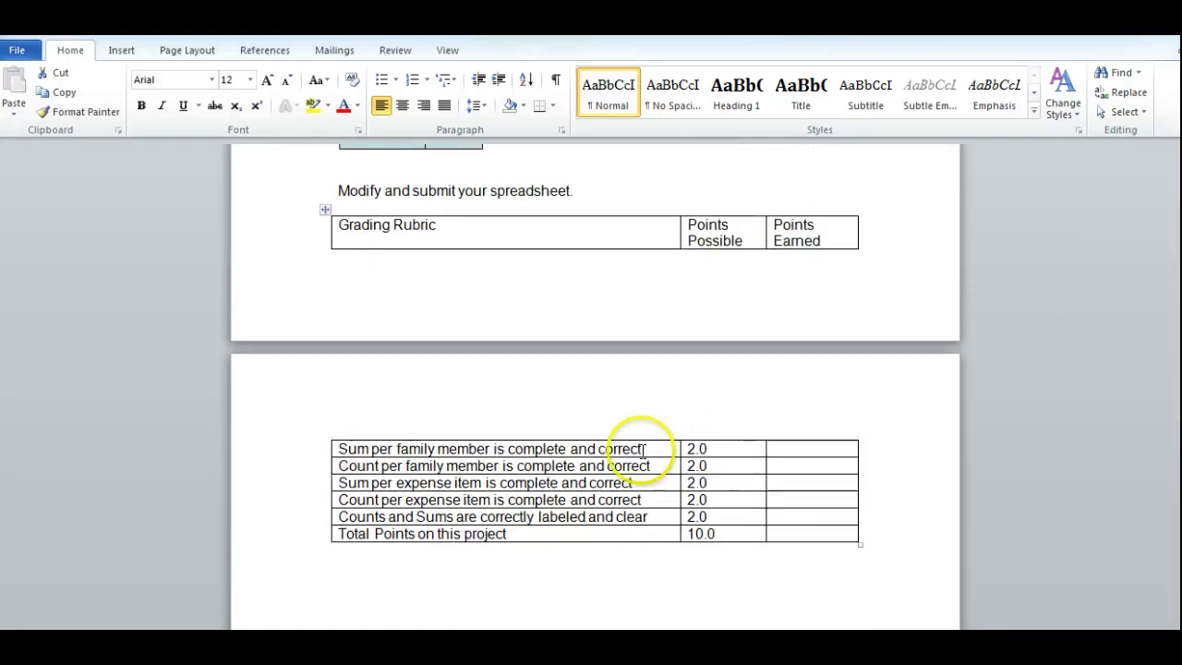
left_click_drag(336, 448, 707, 517)
left_click(708, 449)
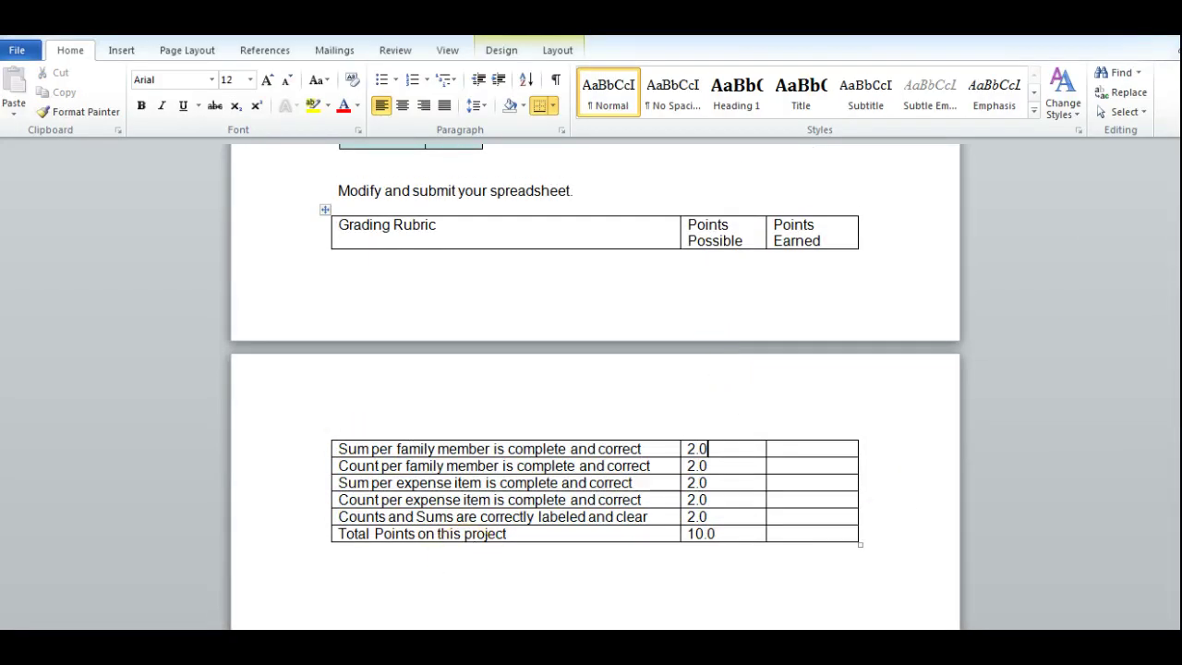
Switch back to the course in the browser and read the Section 6 questions 10 to 13 of the Week 5 Writeup
left_click(604, 609)
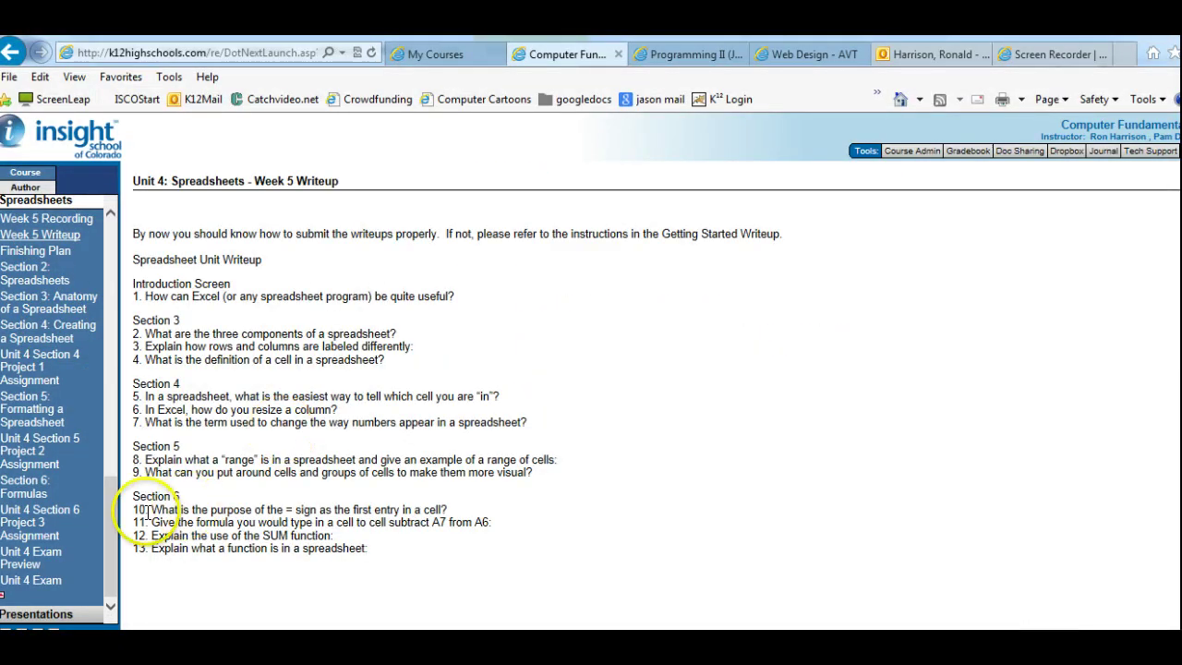
left_click_drag(141, 509, 451, 528)
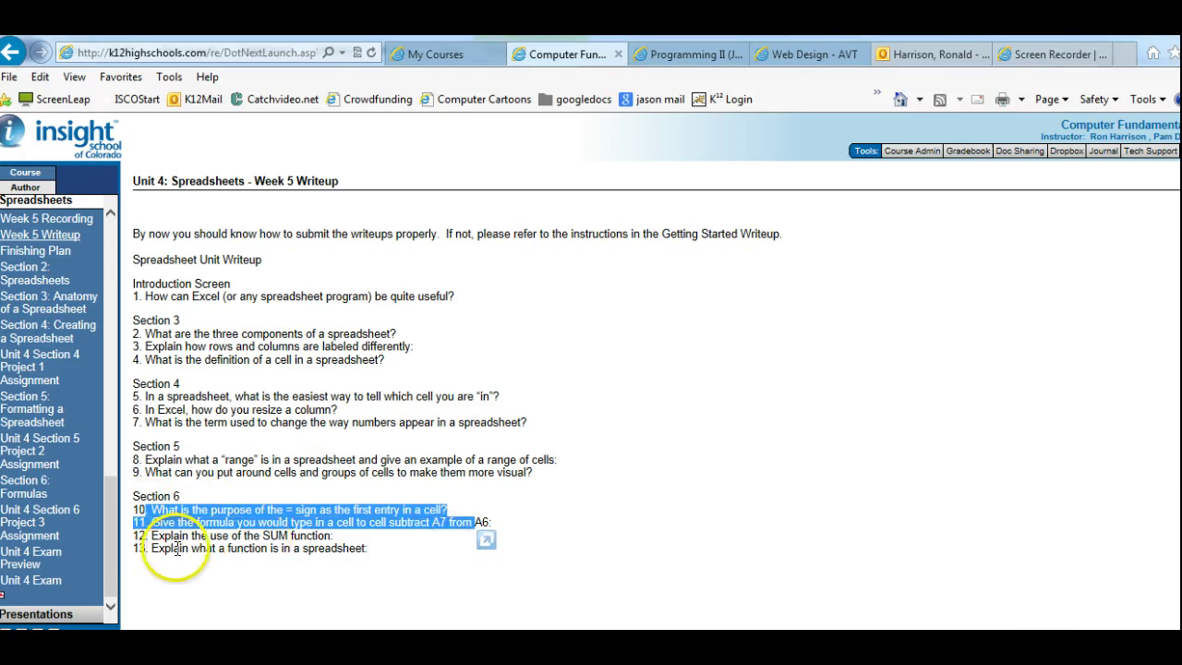
left_click_drag(152, 548, 245, 552)
left_click(351, 551)
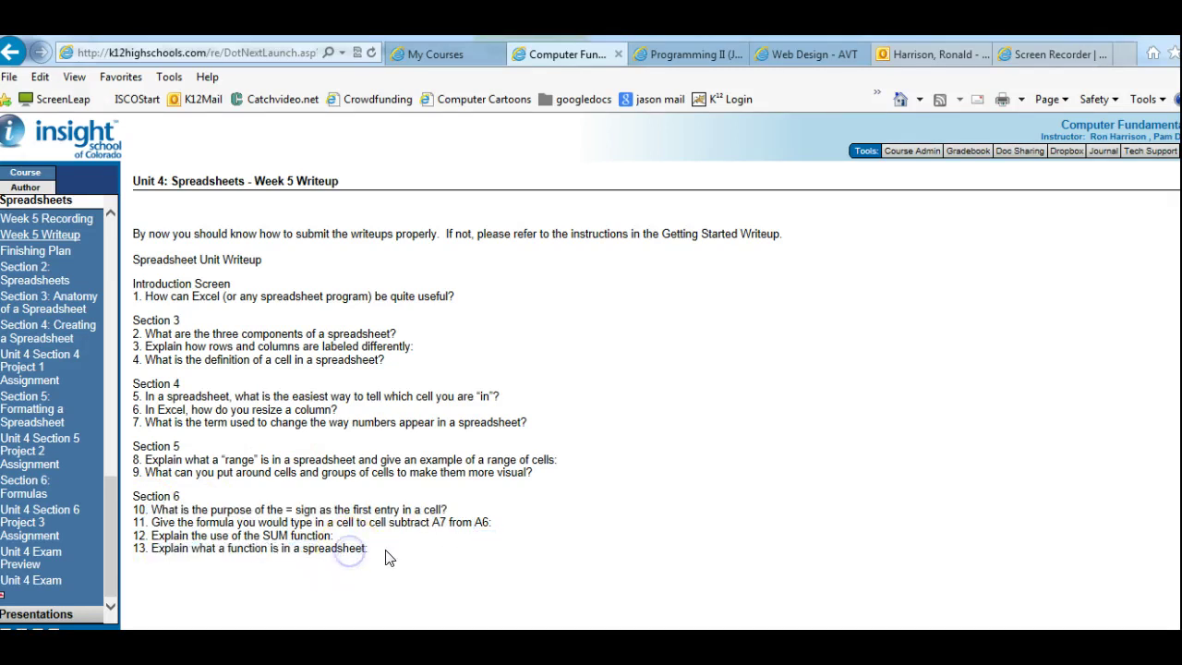
left_click(147, 553)
left_click_drag(153, 552, 340, 545)
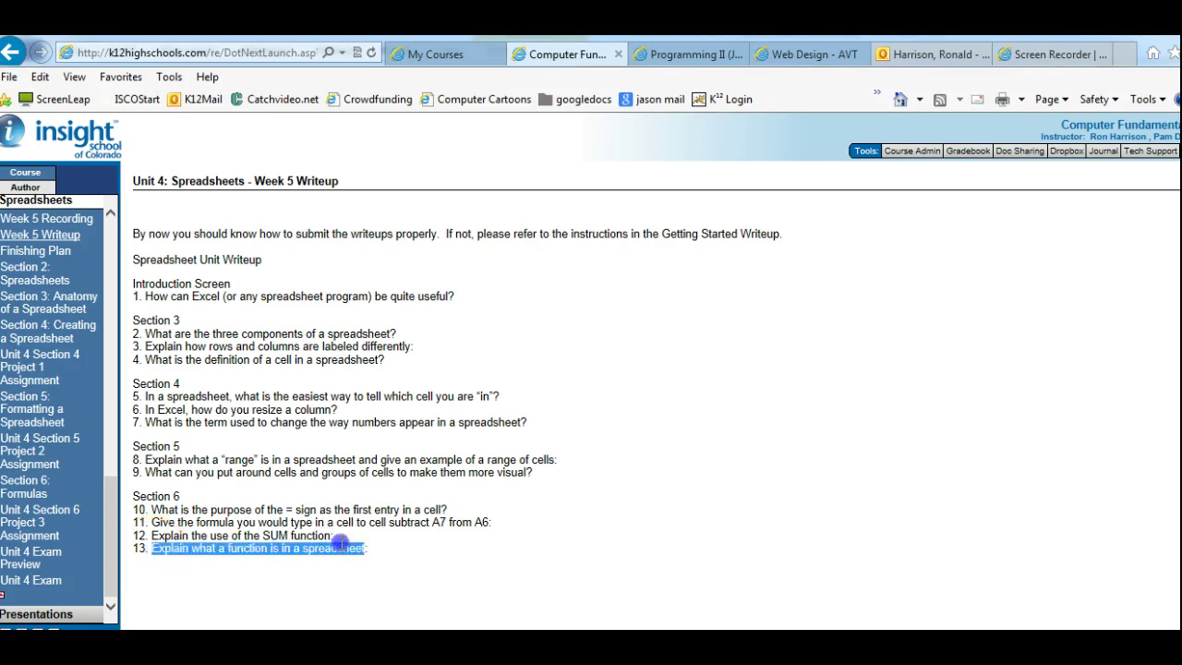
left_click(230, 523)
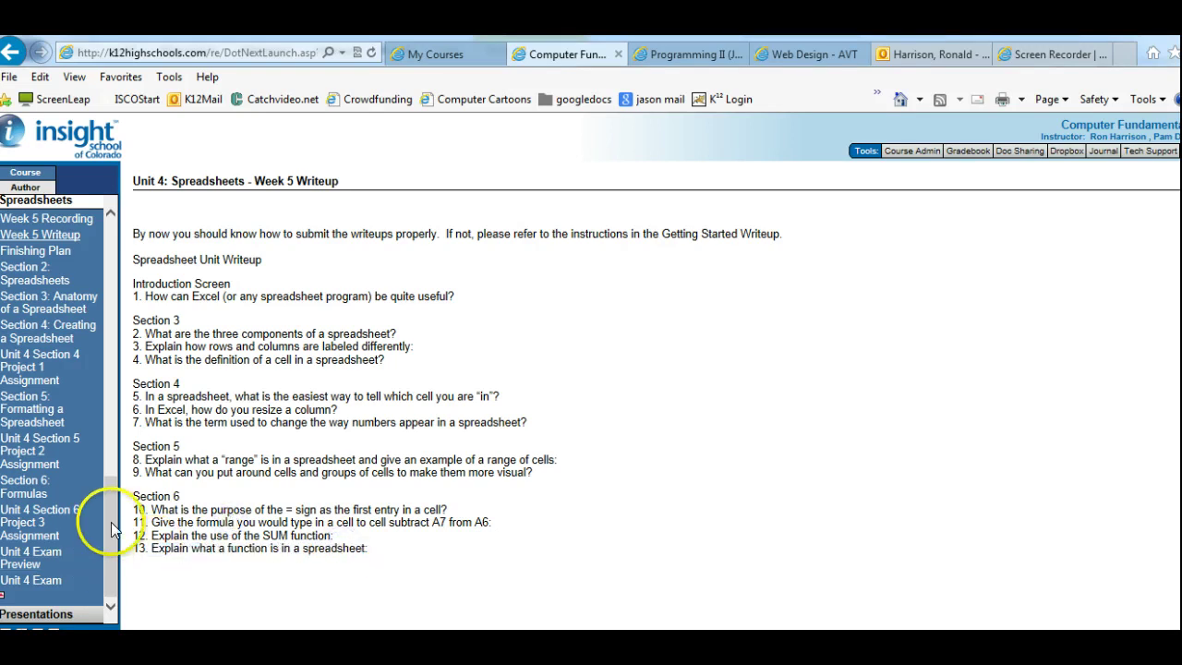
Go to Course Home, expand the Assignment Directions announcement to view its Spreadsheet Unit video link, and collapse it
left_click_drag(107, 526, 122, 245)
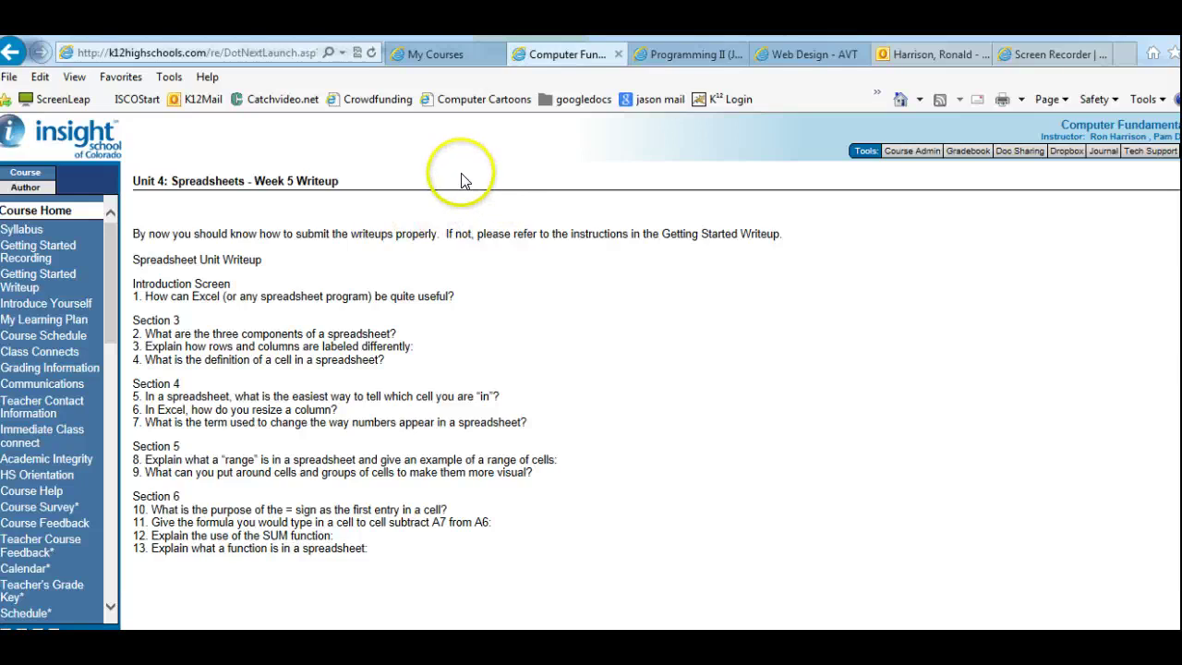
left_click(32, 208)
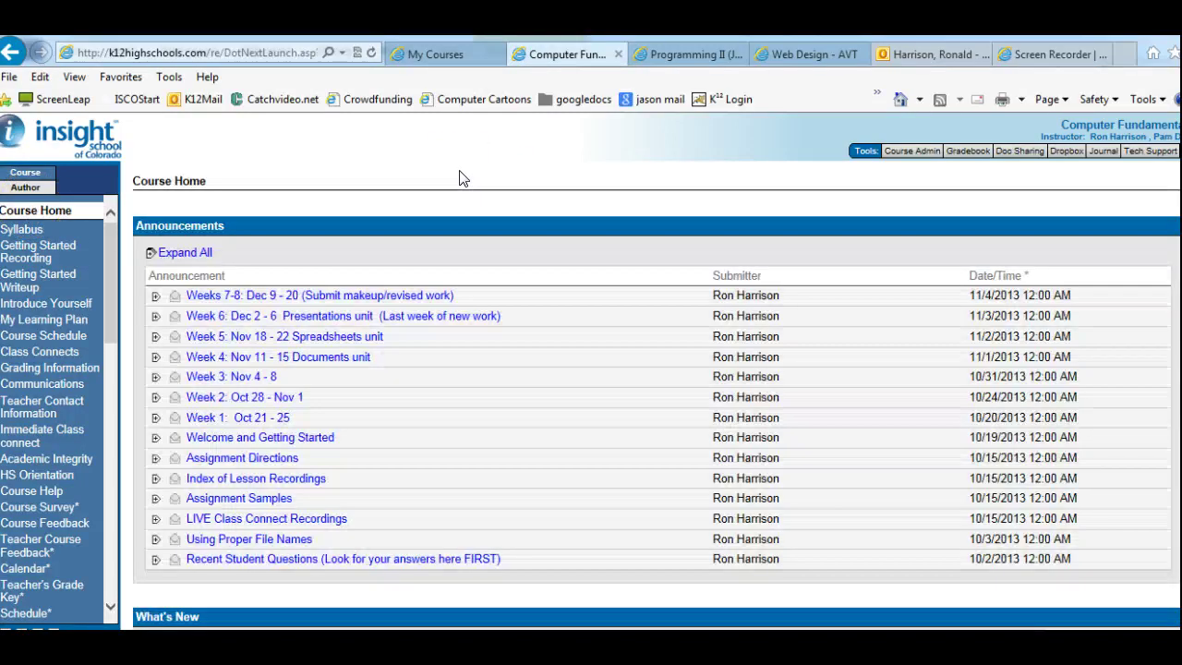
left_click(230, 460)
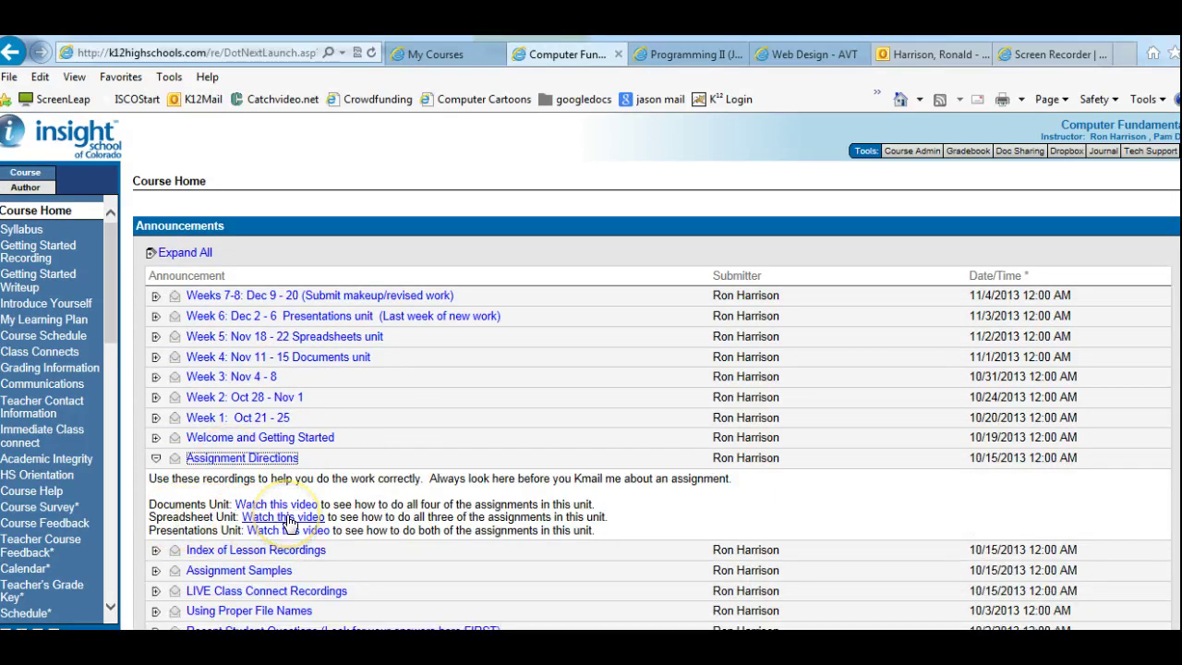
left_click(175, 462)
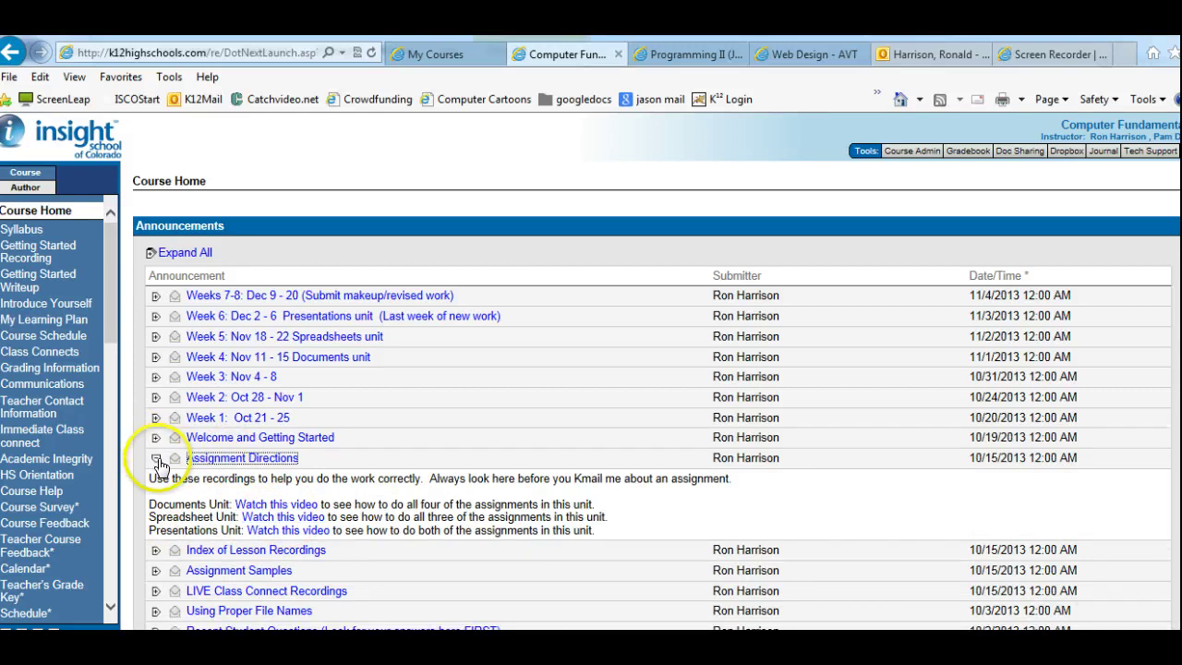
left_click(154, 459)
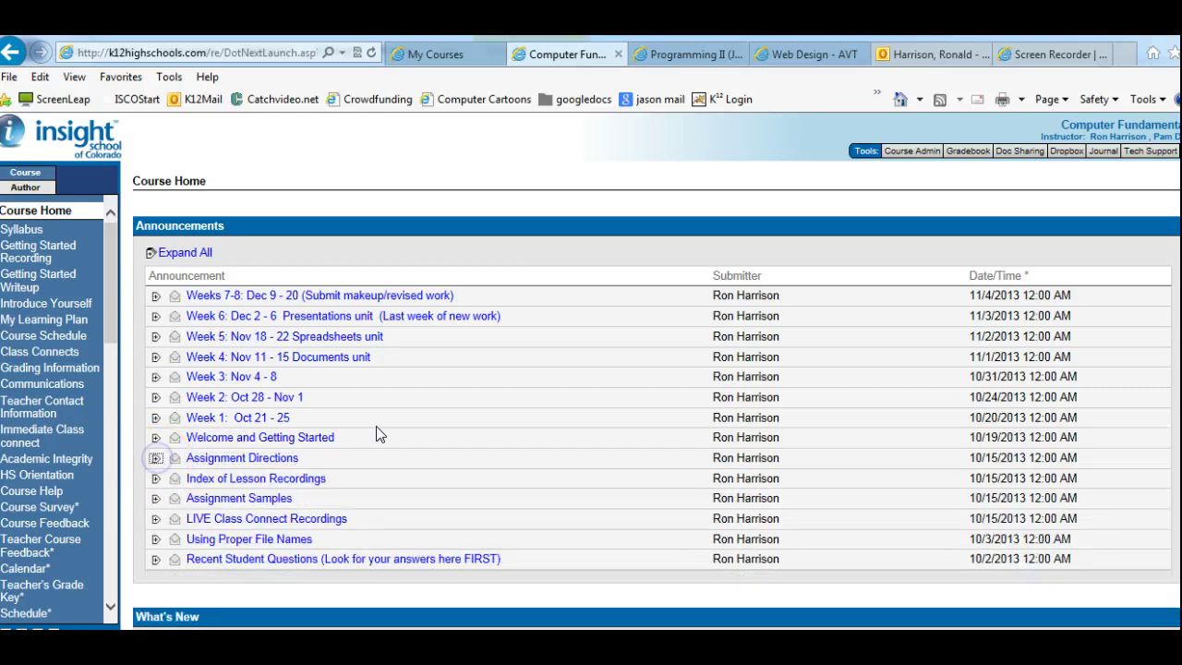
Open the Budget Project 1 sample from the Assignment Samples announcement and look over its monthly budget and listed requirements
left_click(213, 499)
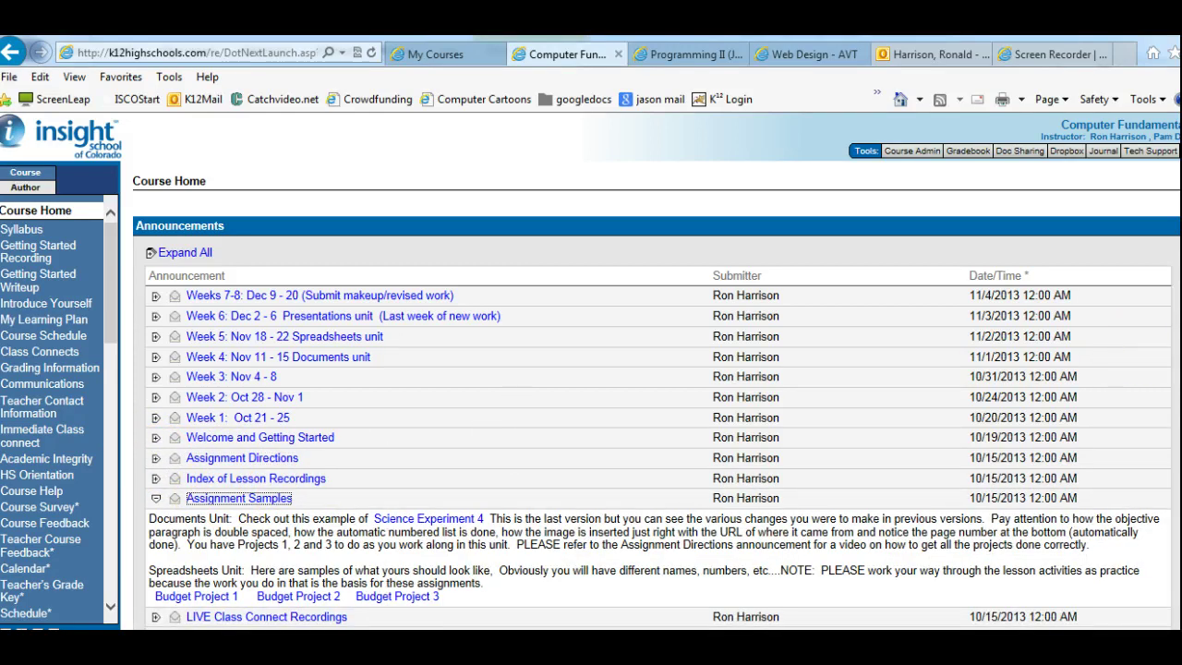
scroll(655, 397, "down", 3)
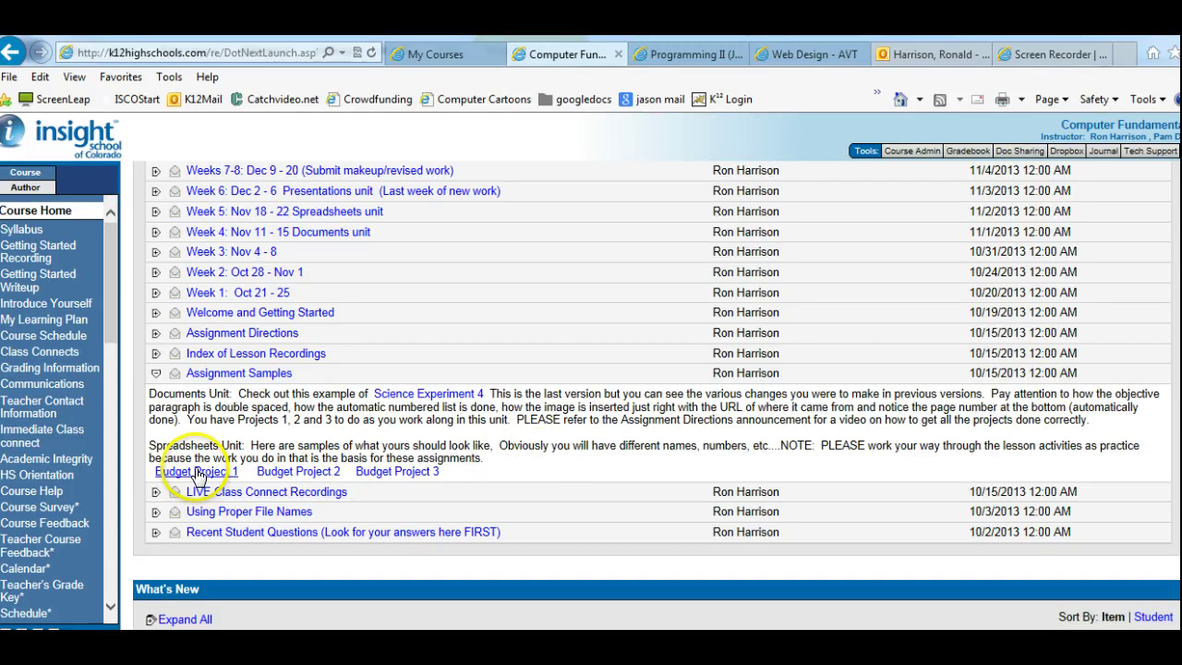
left_click(196, 474)
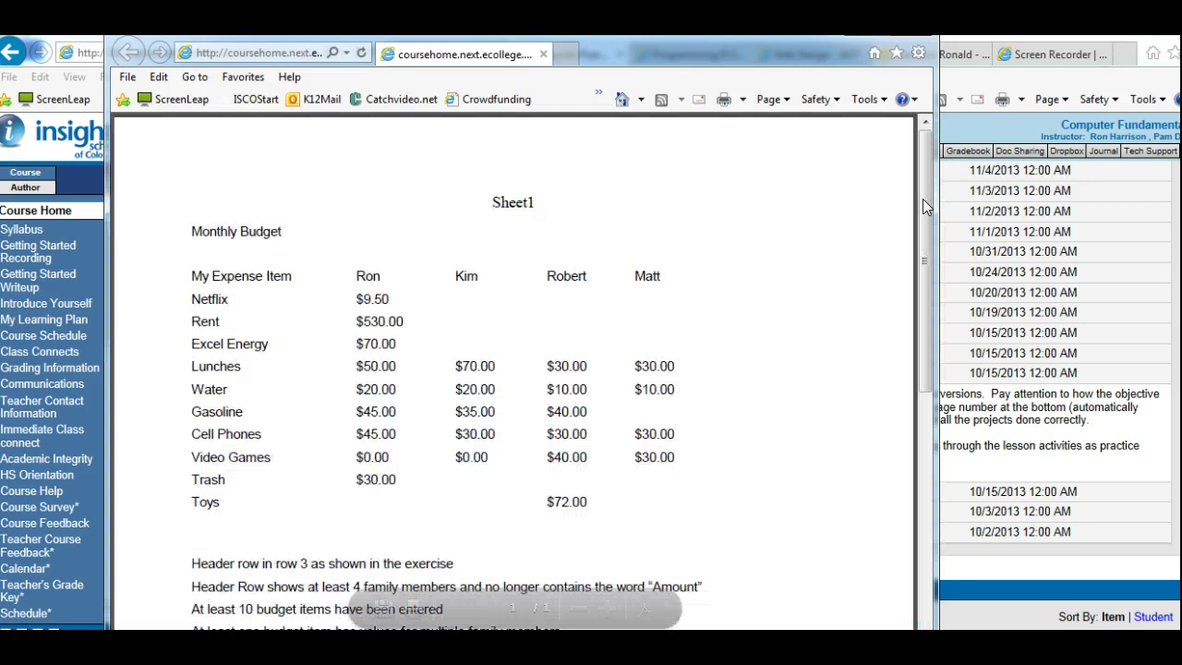
left_click(925, 243)
left_click_drag(924, 243, 923, 381)
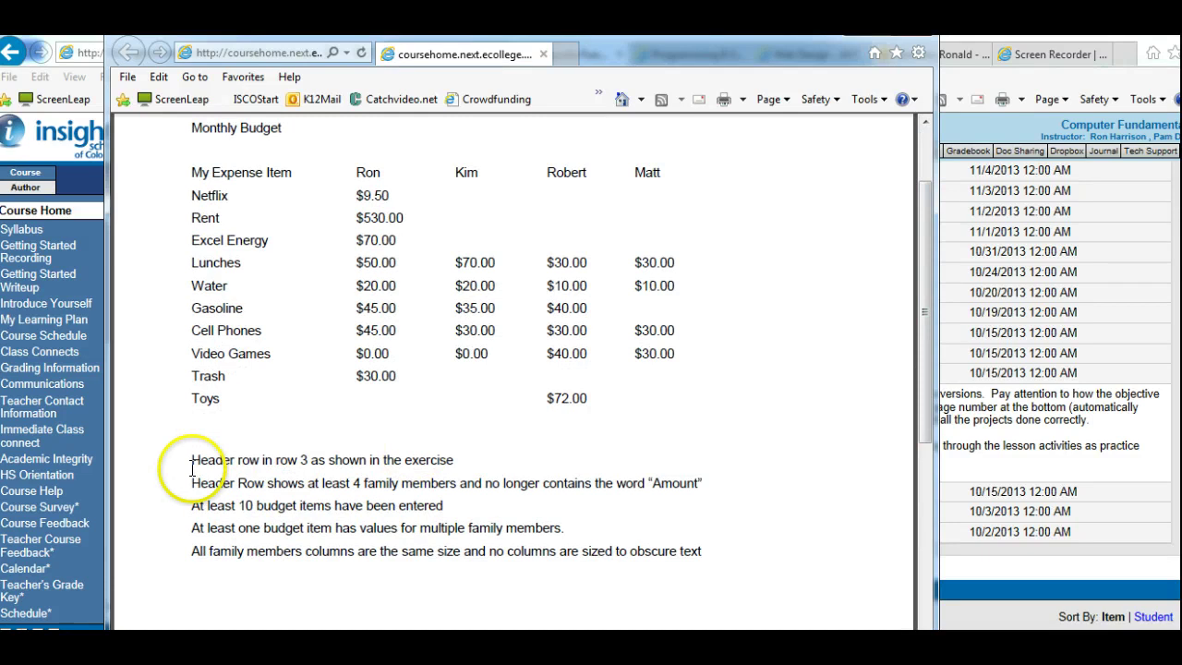
Review the five requirements listed below the budget in the Budget Project 1 sample and close the sample
left_click_drag(166, 462, 723, 558)
left_click(366, 505)
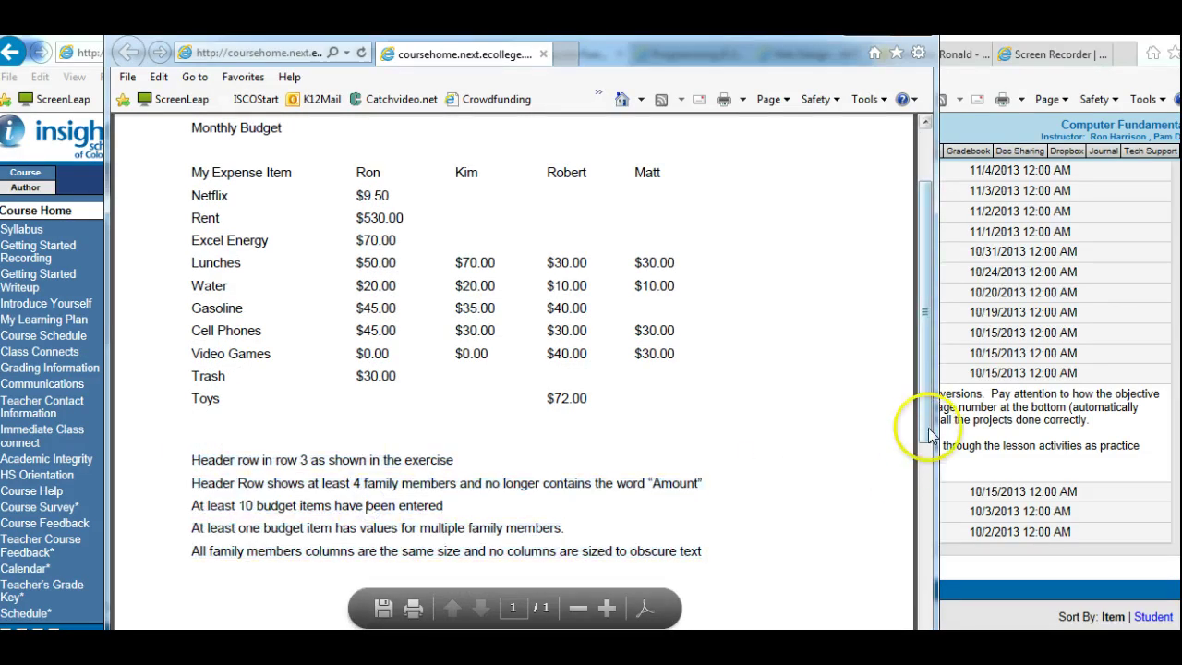
left_click_drag(927, 428, 925, 376)
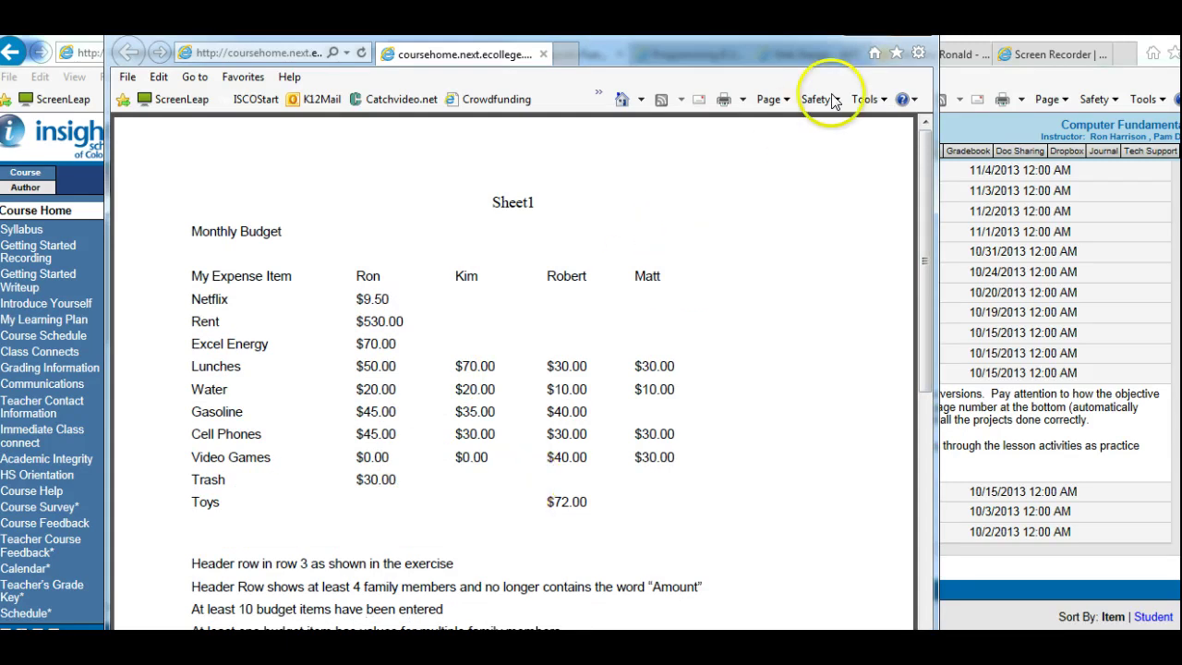
key("ctrl+w")
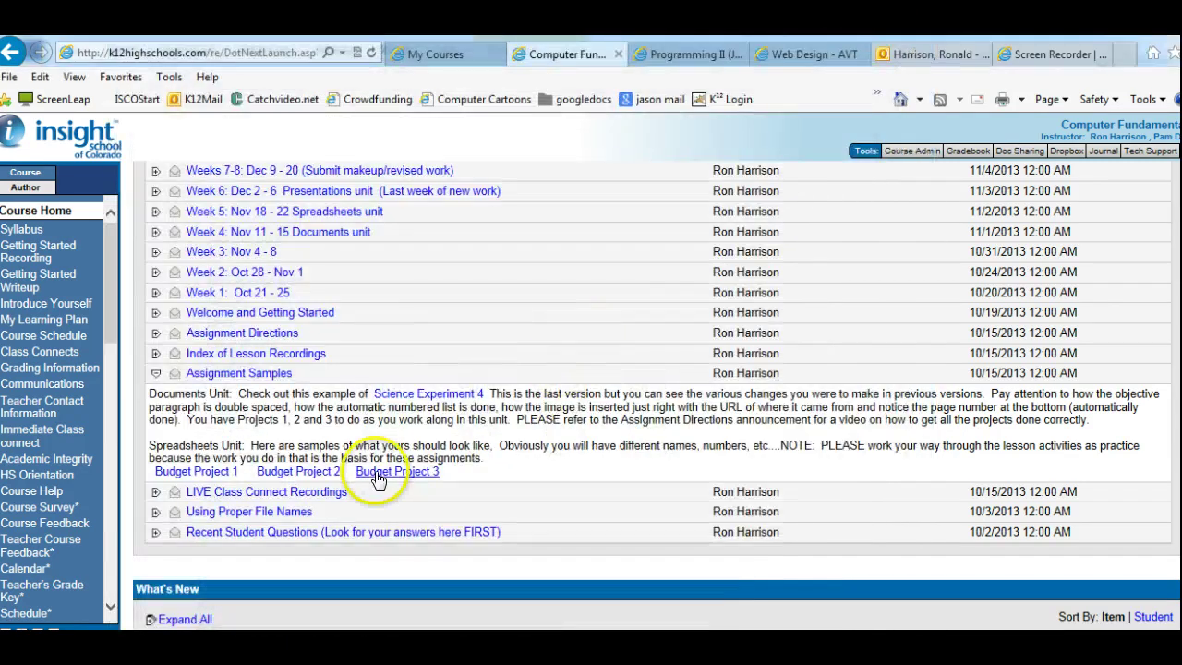
Open the Budget Project 2 sample, review its formatted chart, Last Updated date and listed requirements, and close it
left_click(307, 475)
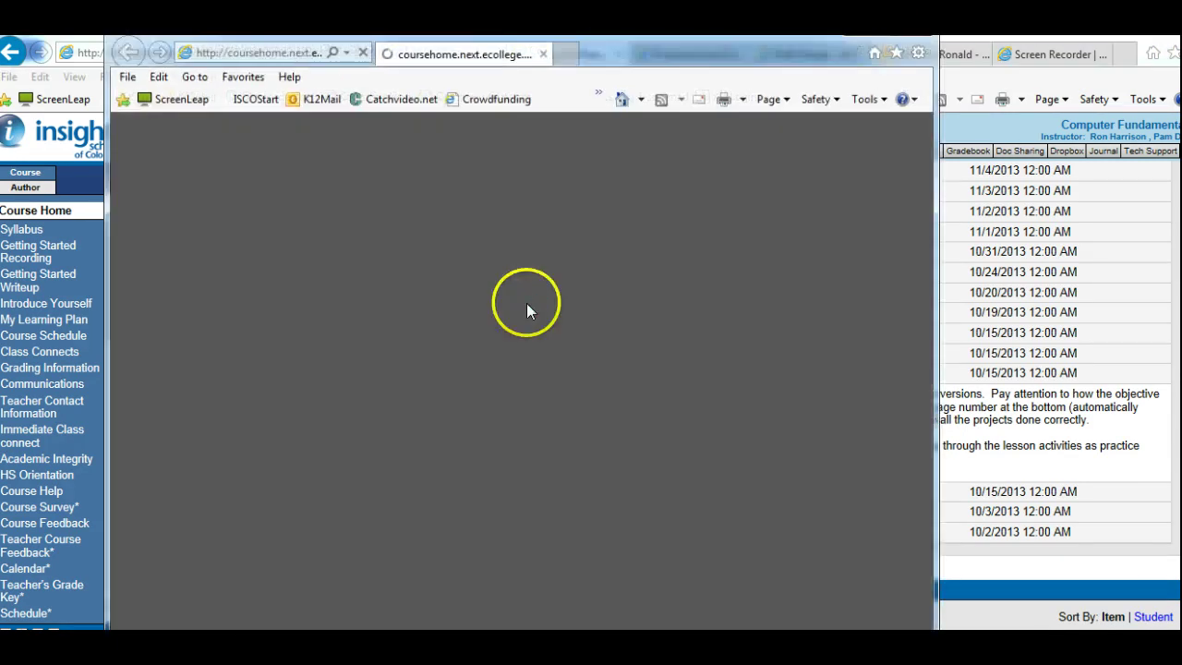
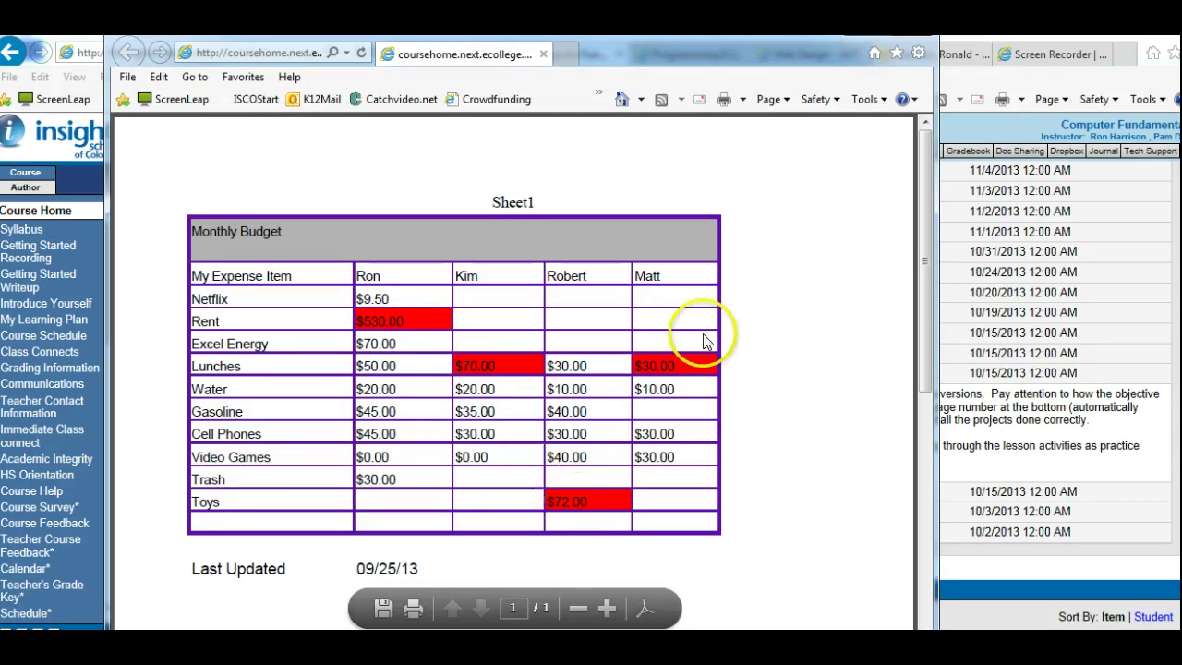
left_click_drag(926, 318, 926, 385)
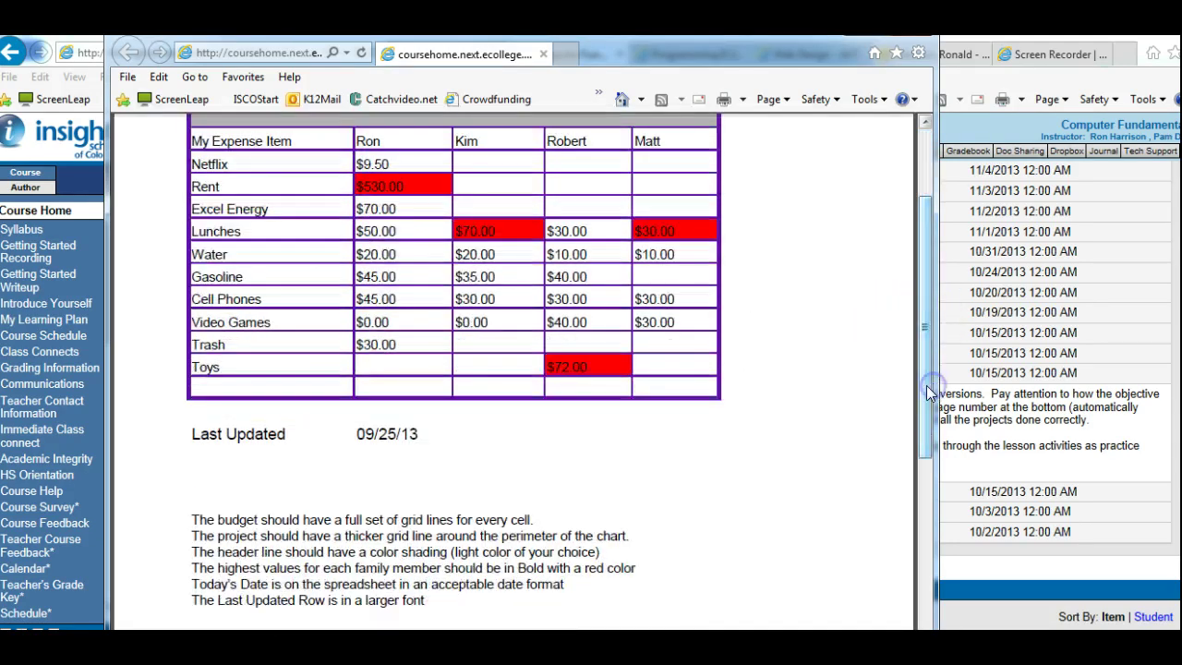
left_click(249, 434)
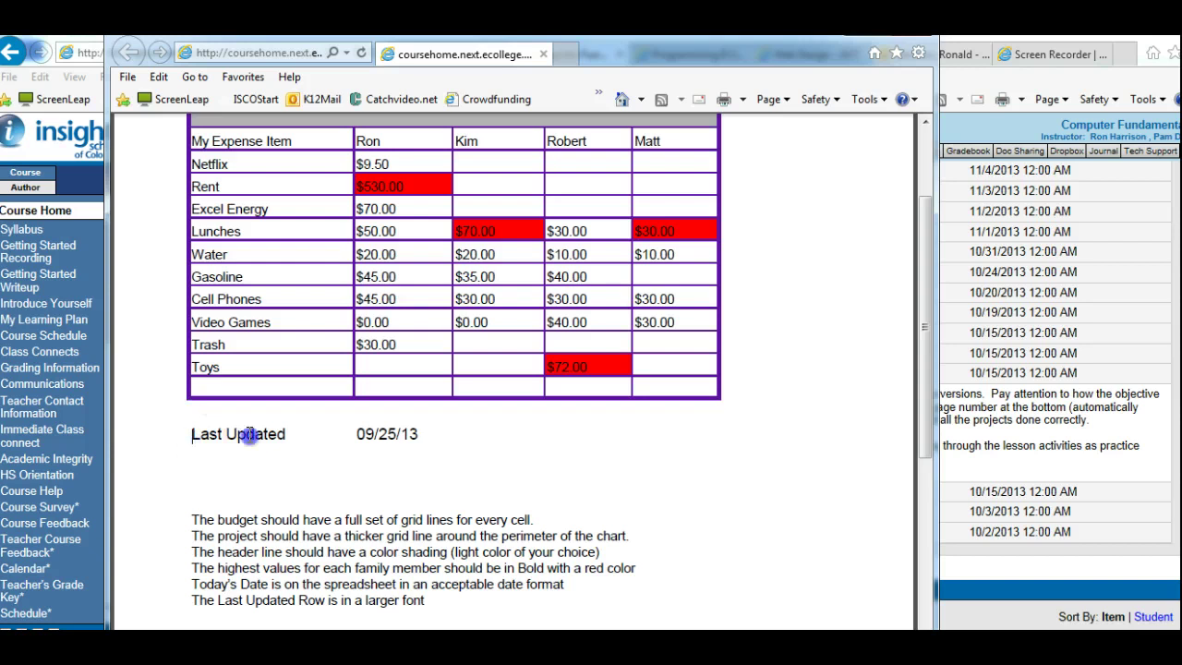
left_click_drag(249, 433, 394, 434)
left_click(498, 444)
left_click_drag(191, 518, 420, 604)
left_click(436, 543)
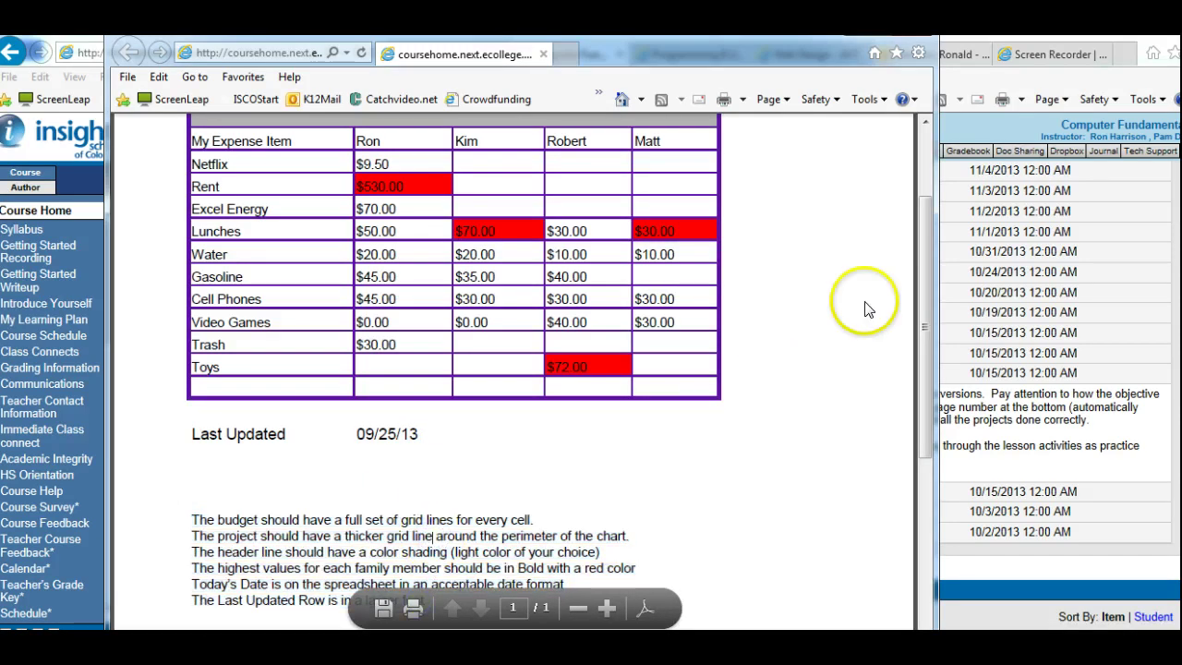
left_click_drag(921, 312, 921, 248)
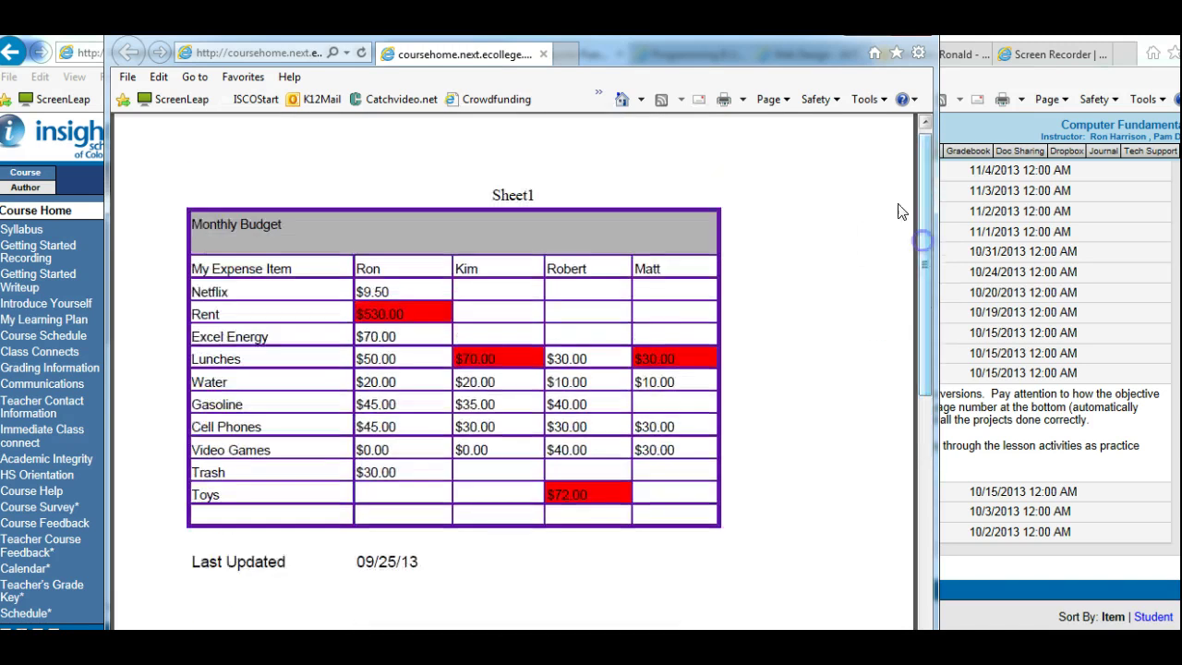
key("ctrl+w")
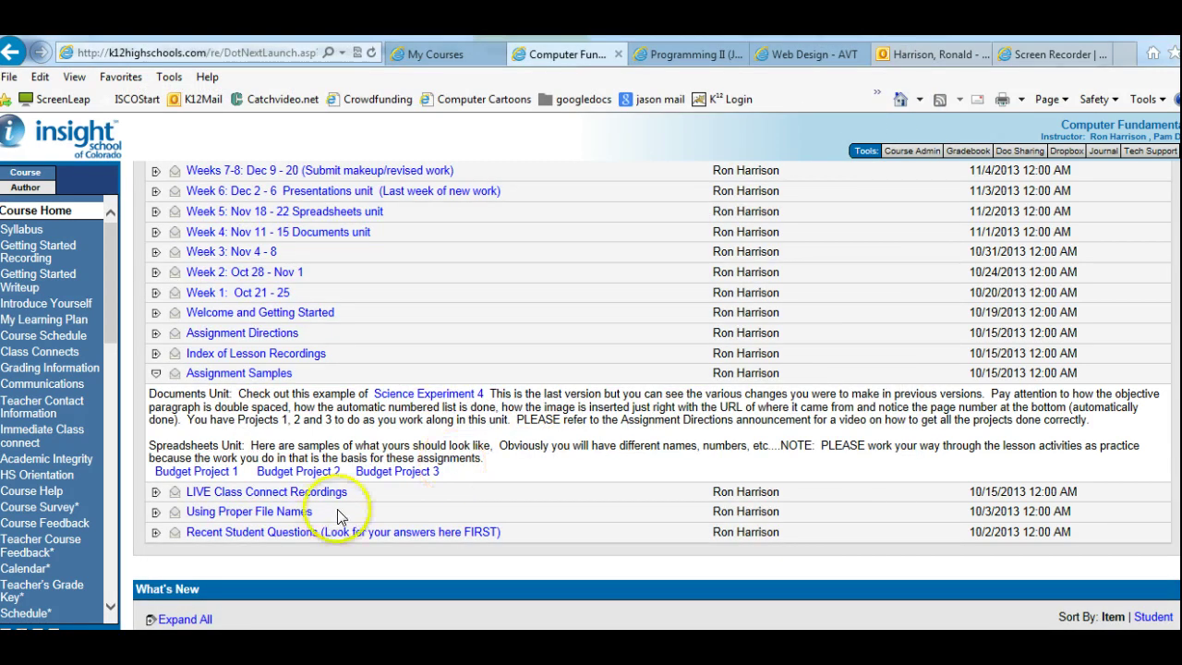
Open the Budget Project 3 sample and examine how the TOTAL column adds up each expense row, starting with Netflix
left_click(399, 472)
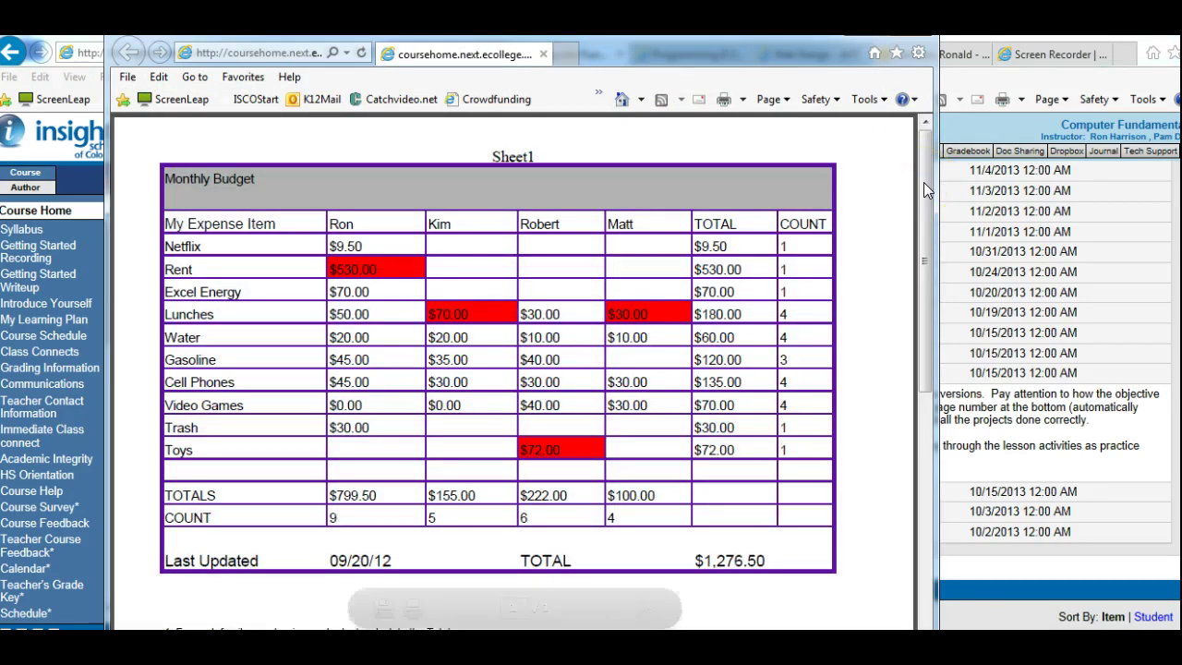
left_click_drag(698, 225, 718, 269)
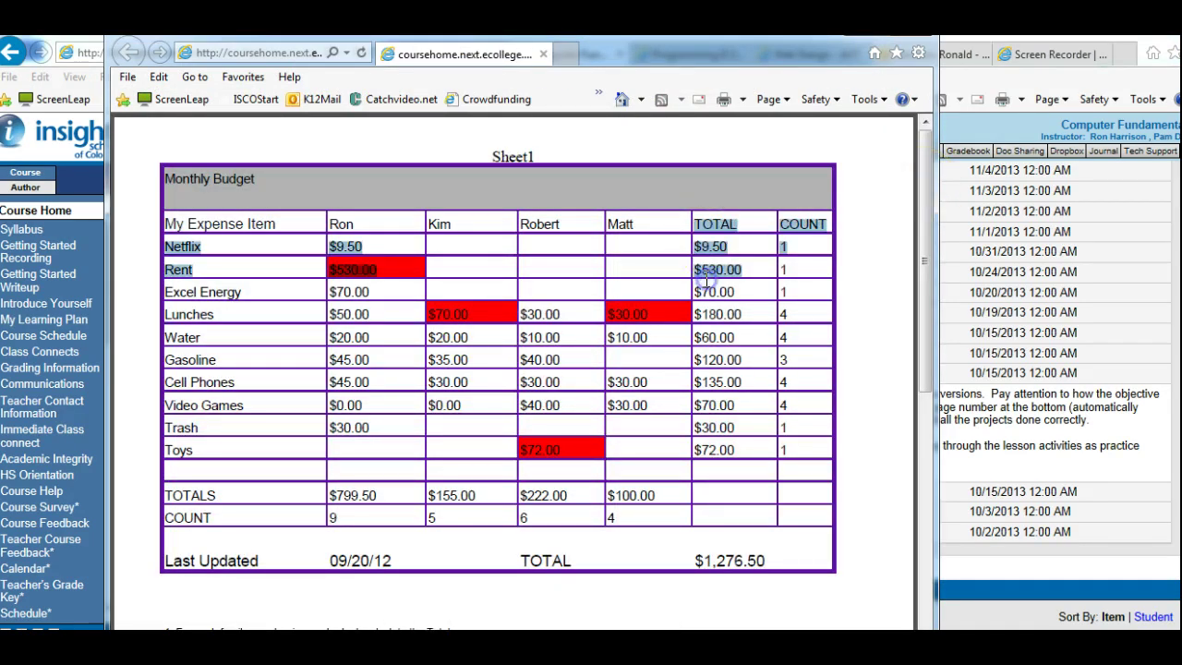
left_click(718, 267)
left_click(717, 231)
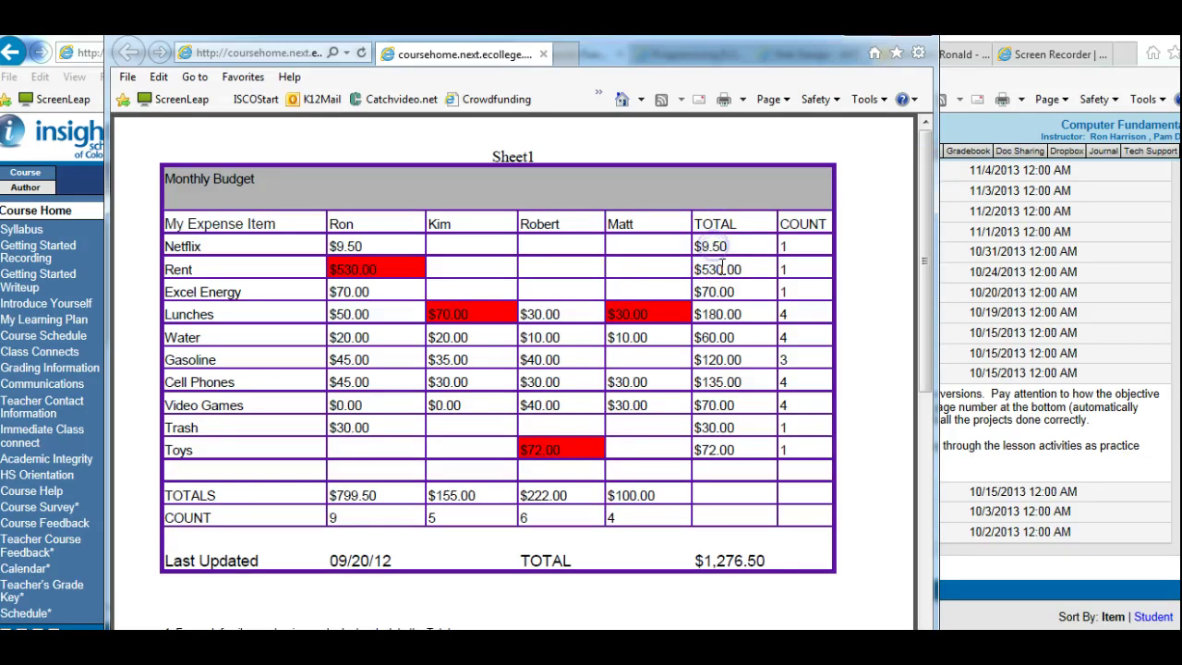
left_click(721, 267)
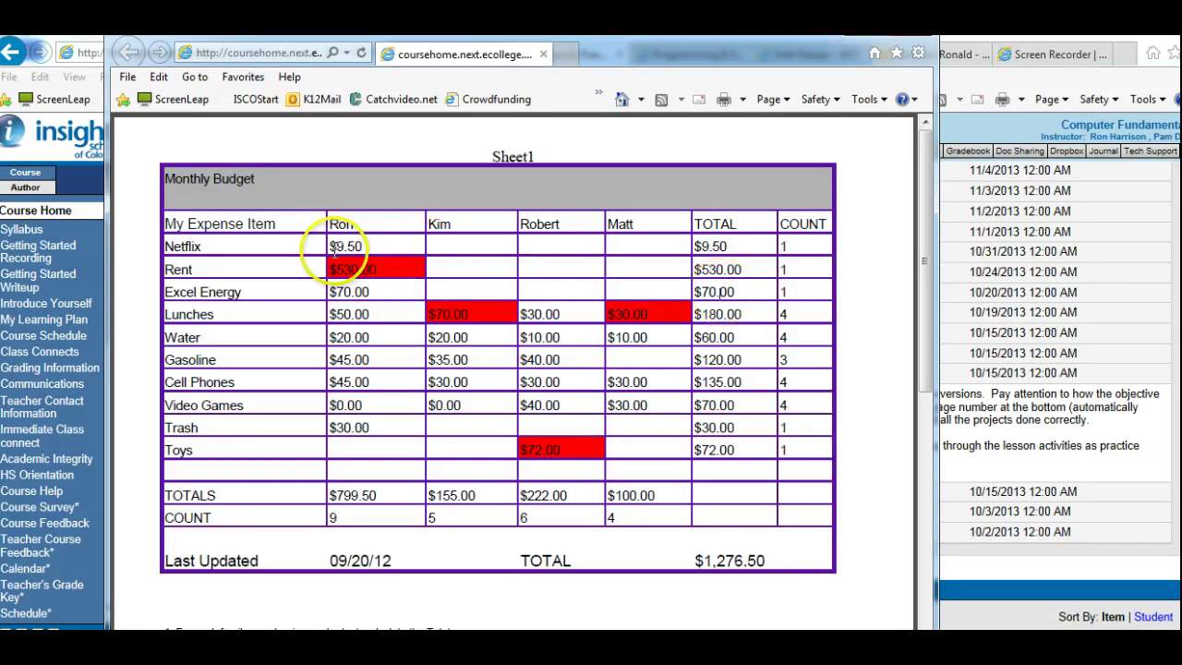
left_click_drag(334, 249, 595, 249)
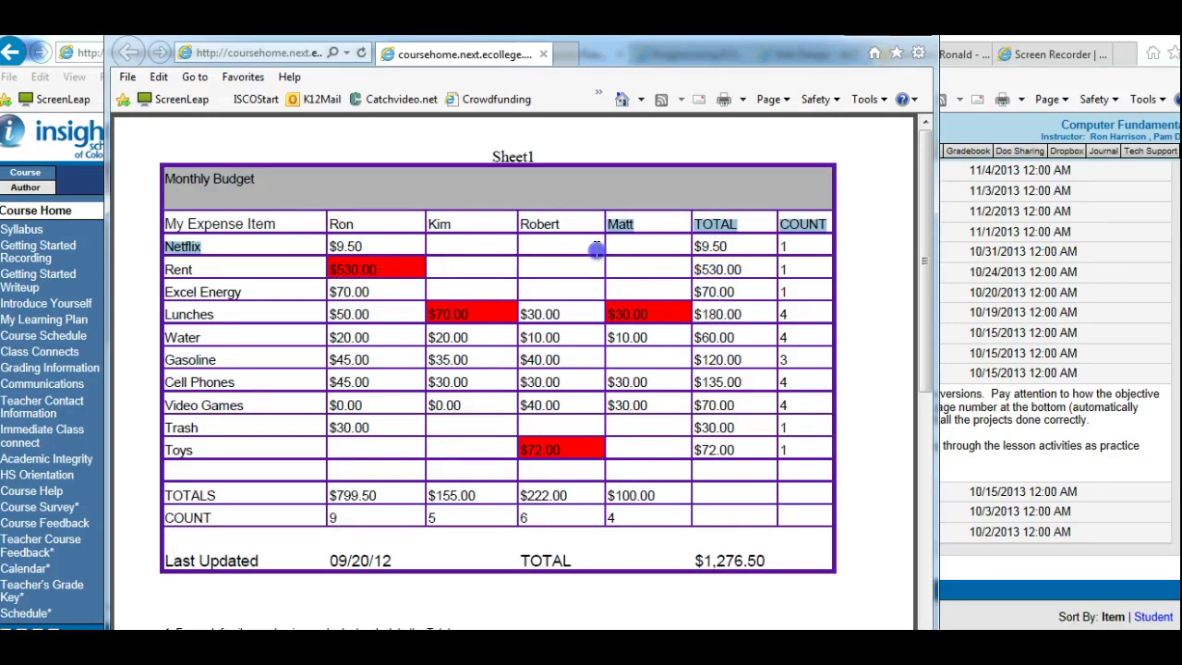
left_click(710, 251)
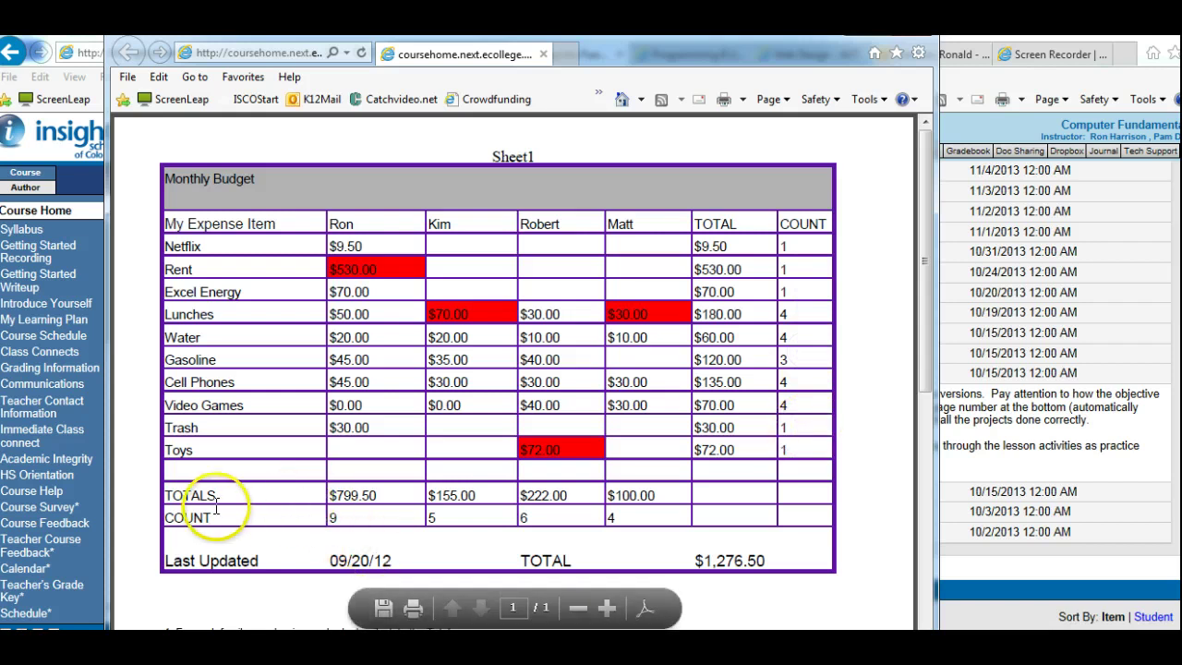
Highlight the TOTALS row and the overall TOTAL beside Last Updated in the Budget Project 3 sample, and close the sample
left_click_drag(161, 496, 669, 513)
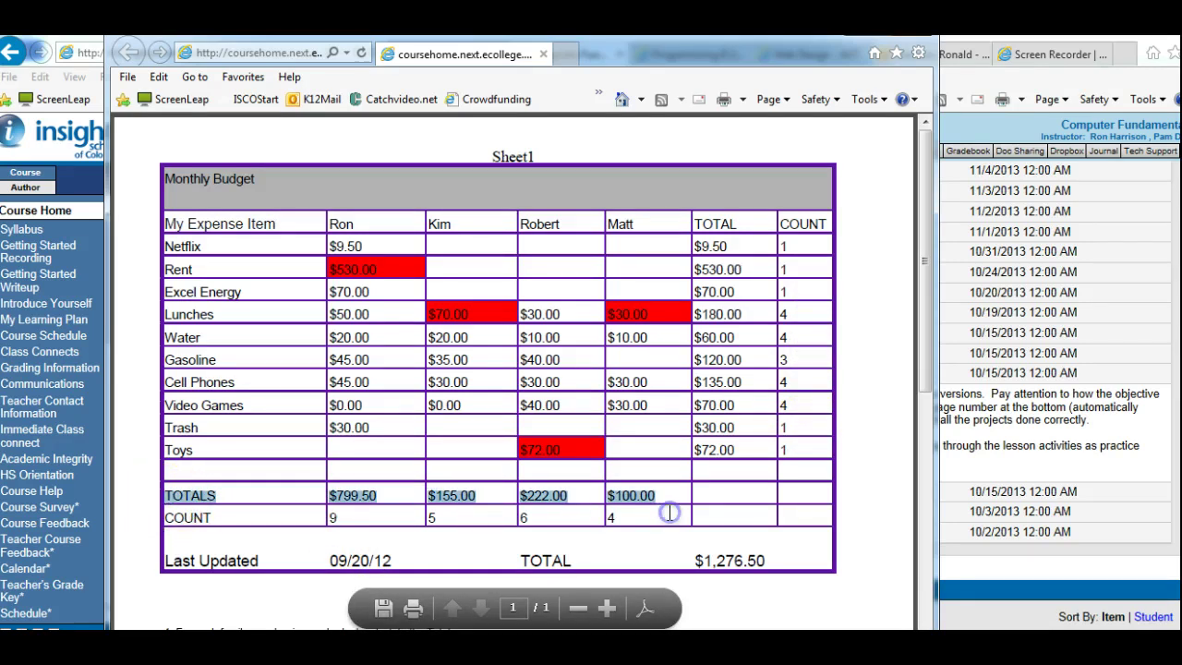
left_click(522, 560)
left_click_drag(521, 560, 729, 560)
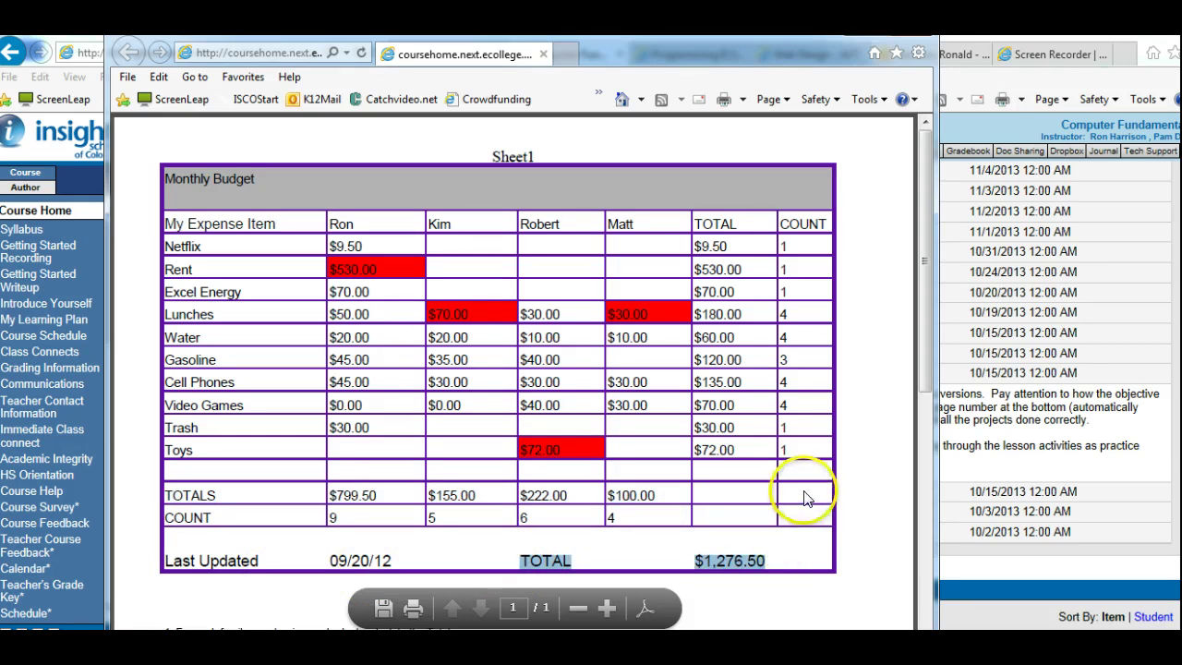
left_click(699, 543)
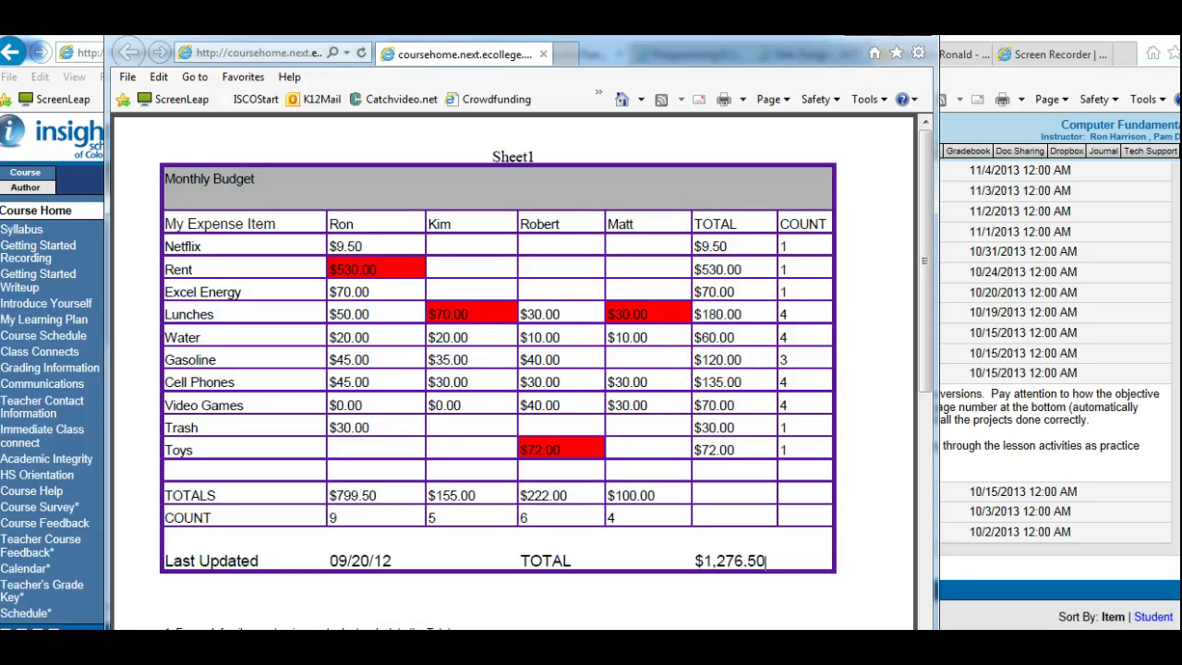
key("ctrl+w")
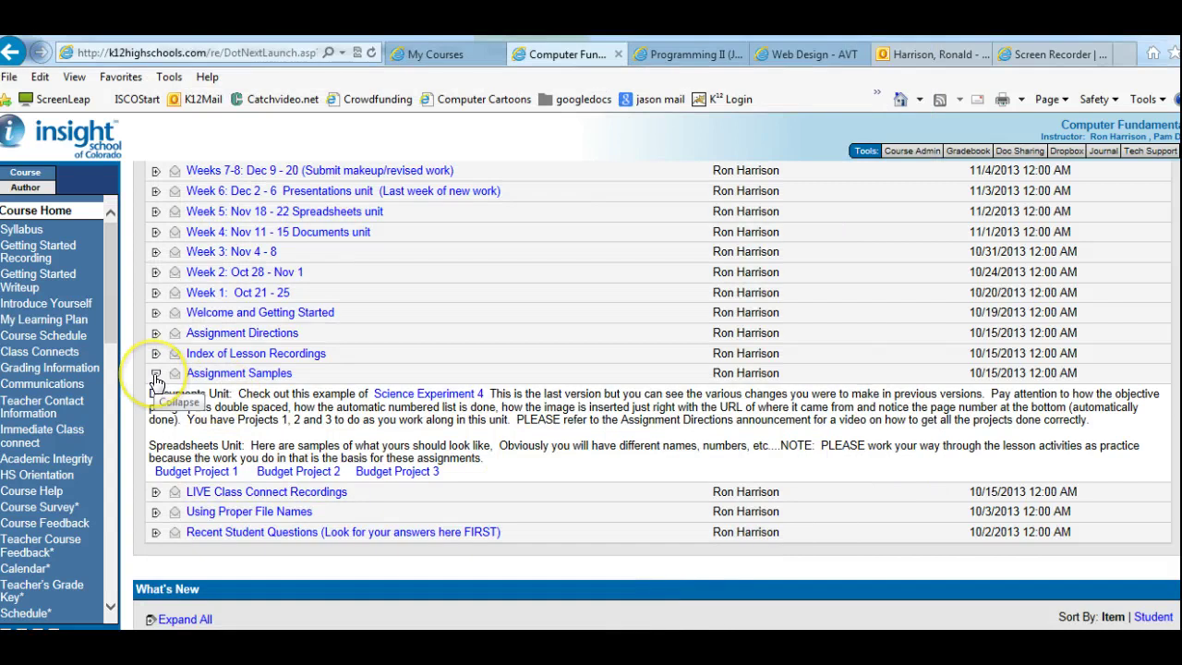
Collapse the Assignment Samples announcement and open the Unit 4 Exam Preview to look over its questions
left_click(155, 375)
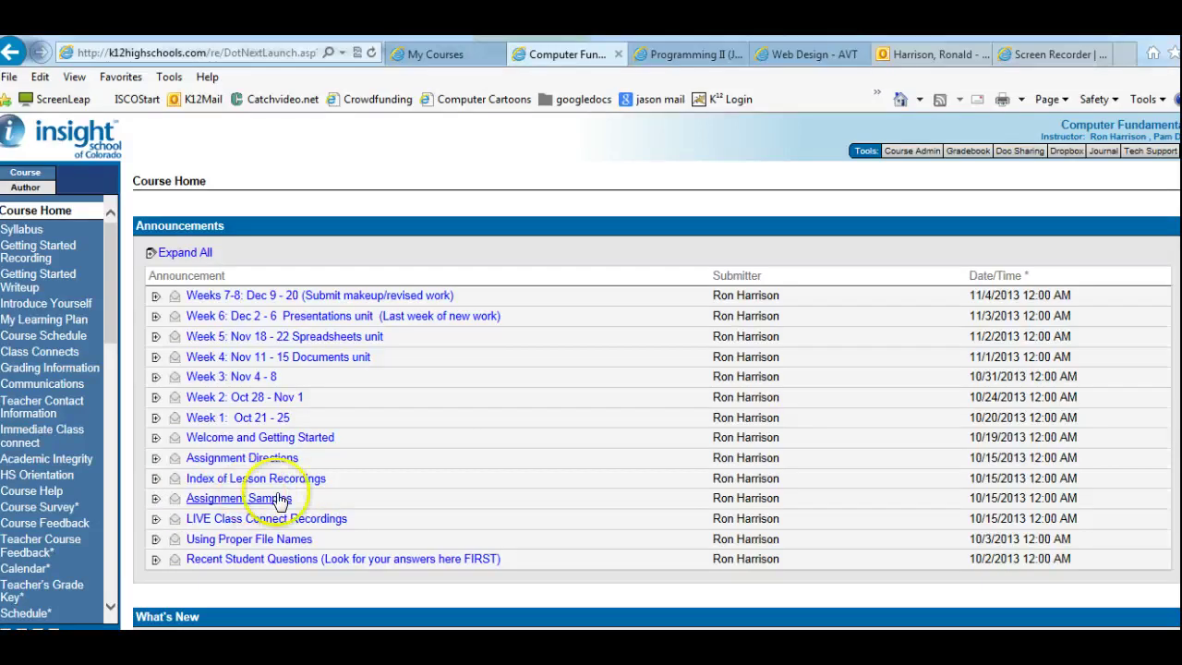
left_click(445, 457)
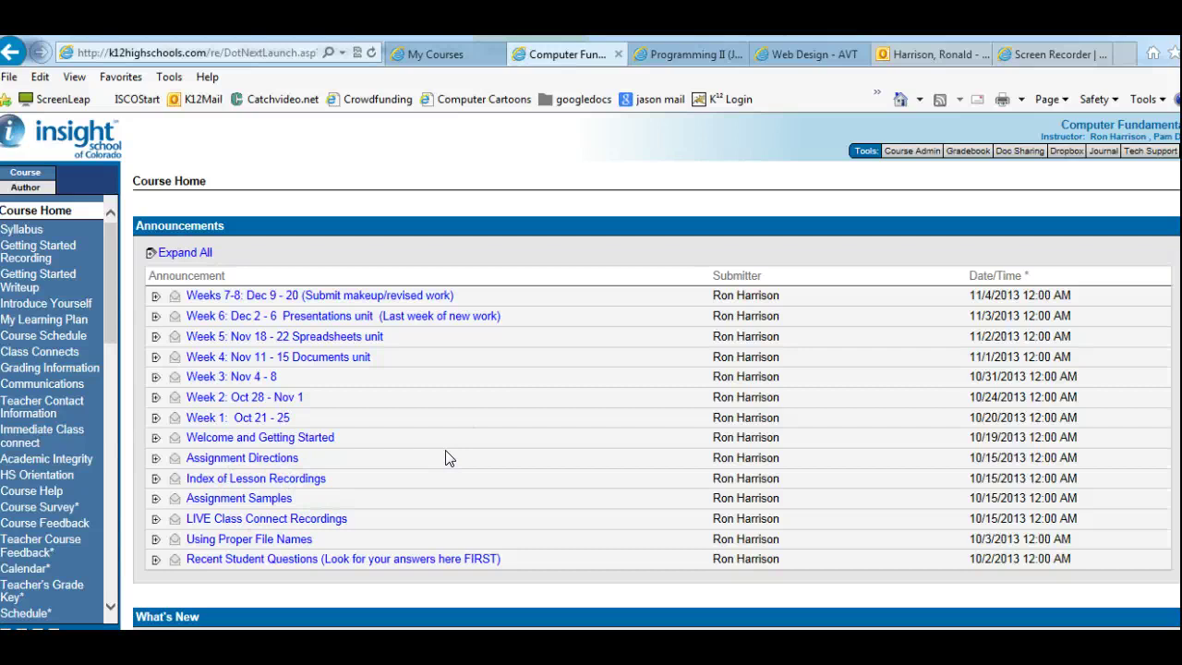
left_click_drag(109, 316, 112, 577)
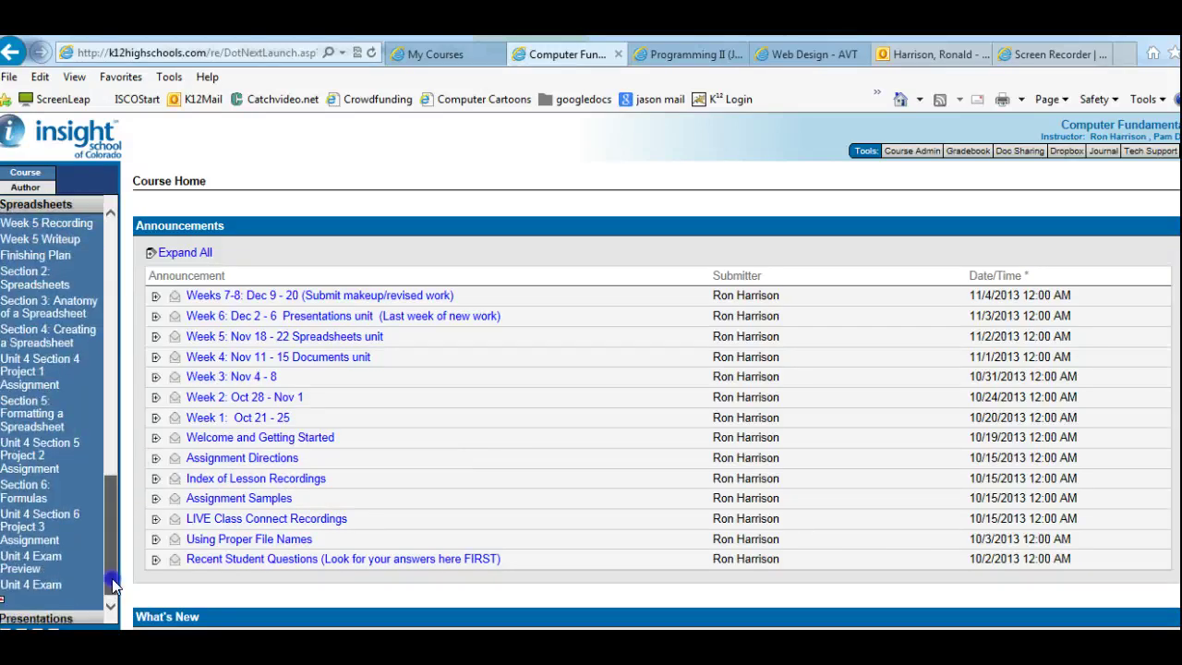
left_click(31, 565)
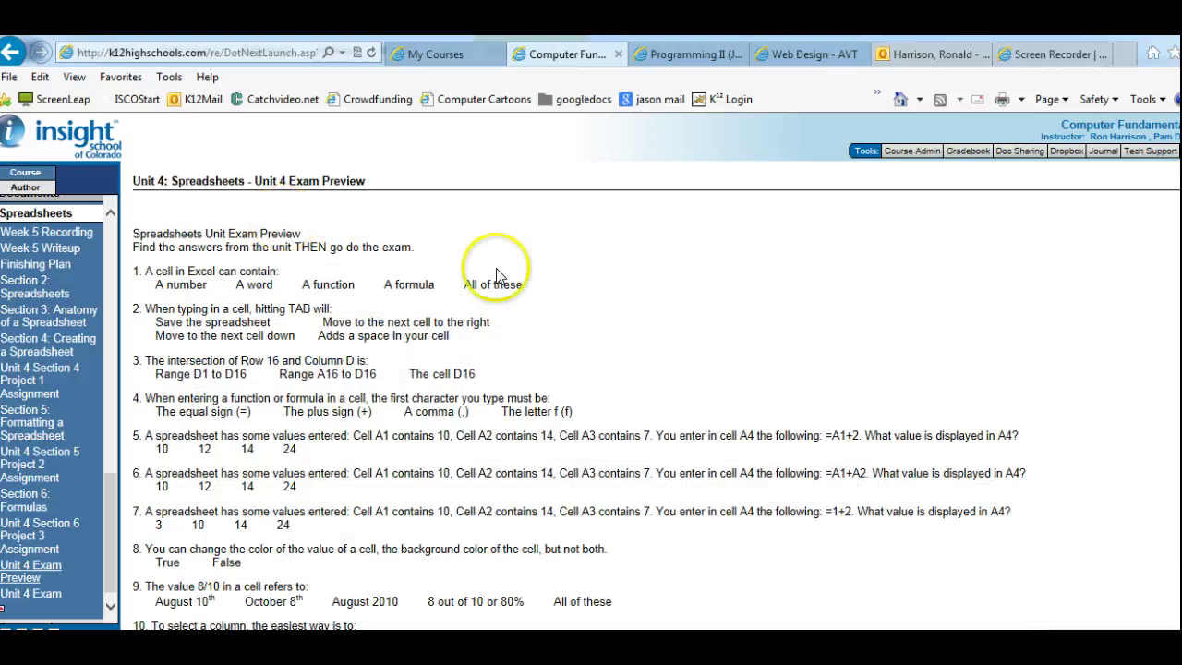
Return to Course Home, expand the Week 5 Spreadsheets unit announcement, and highlight Projects 1, 2 and 3 in its schedule
left_click_drag(111, 491, 107, 214)
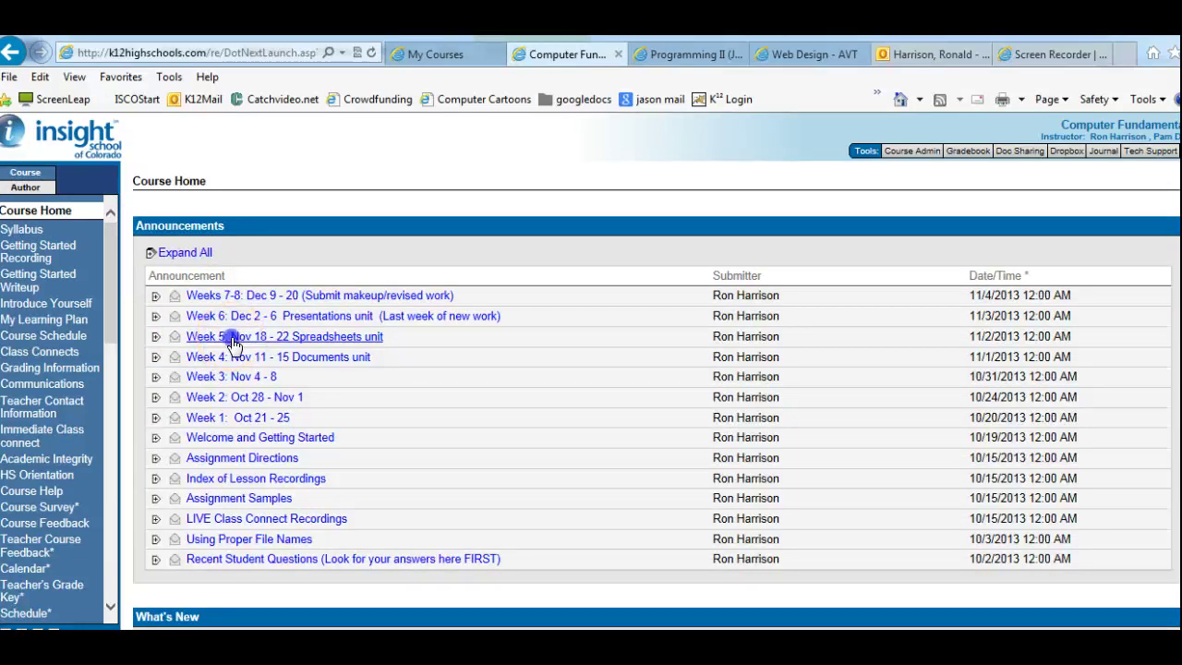
left_click(232, 336)
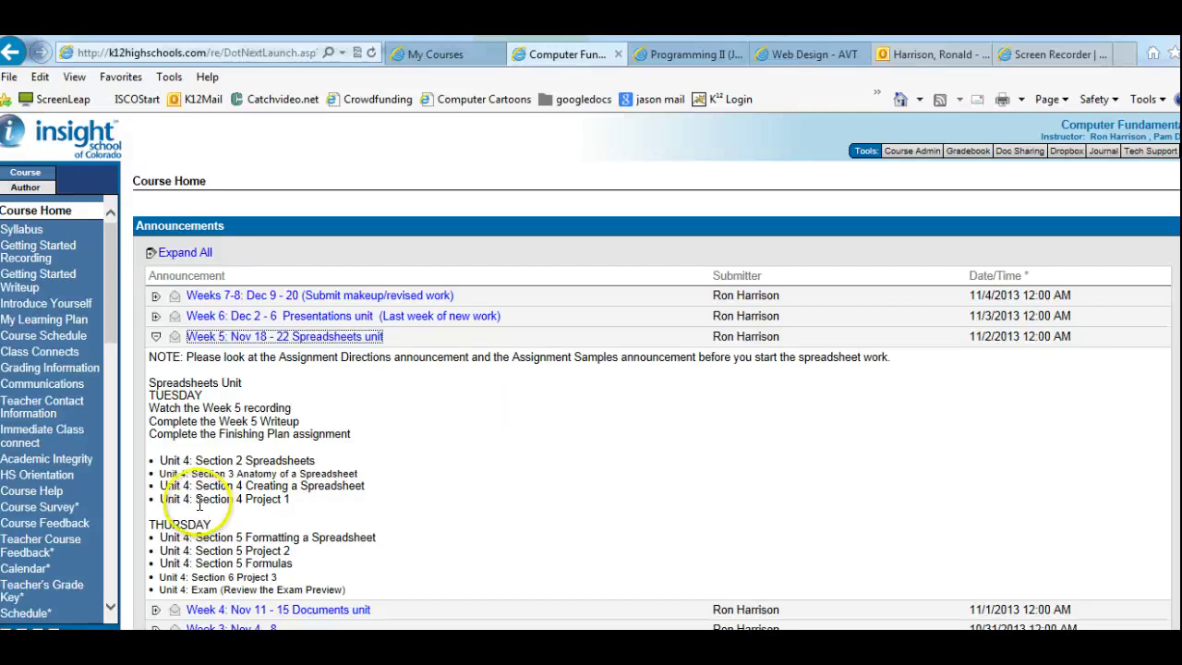
left_click_drag(196, 499, 274, 499)
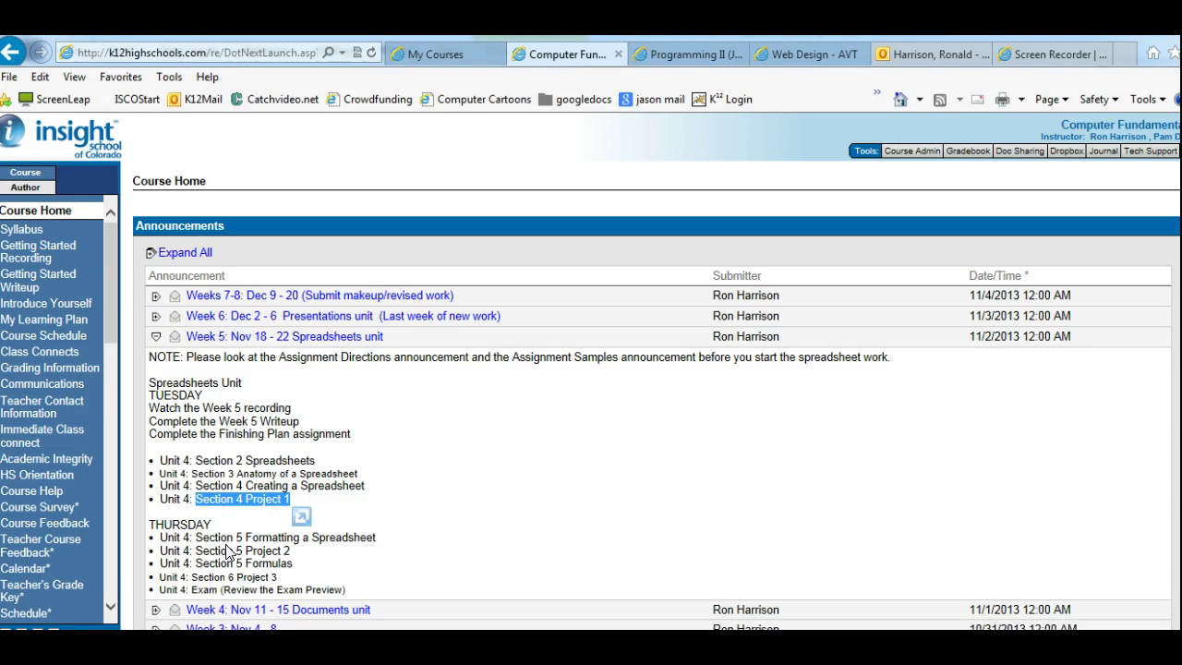
left_click_drag(195, 551, 291, 551)
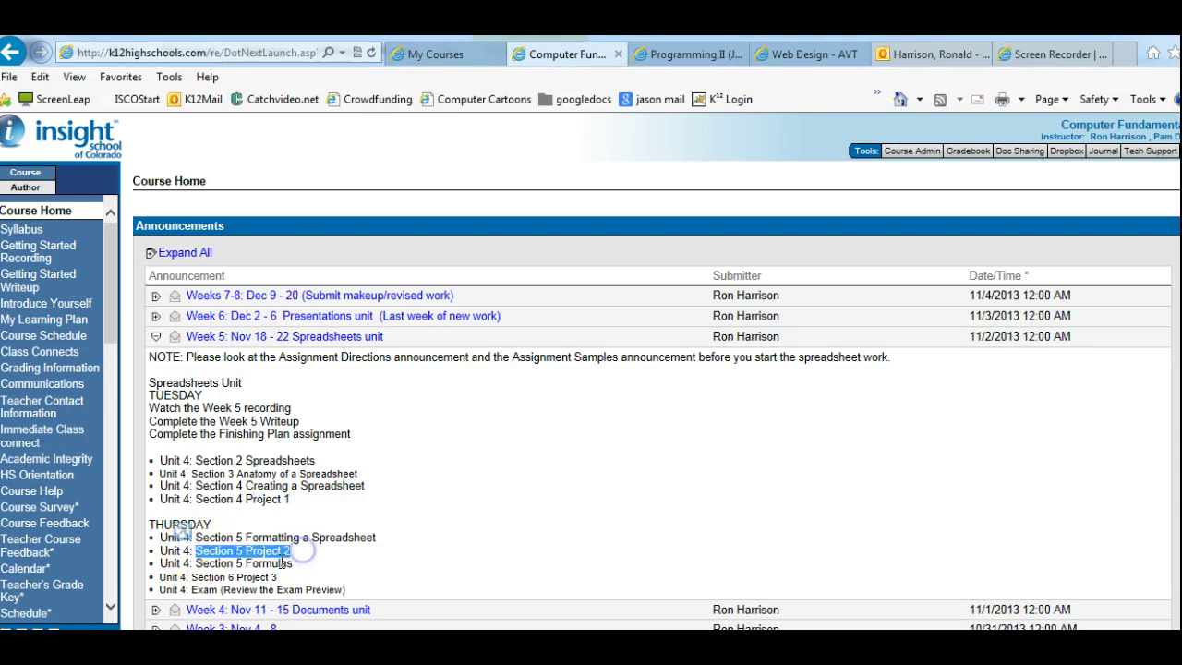
left_click_drag(192, 577, 251, 577)
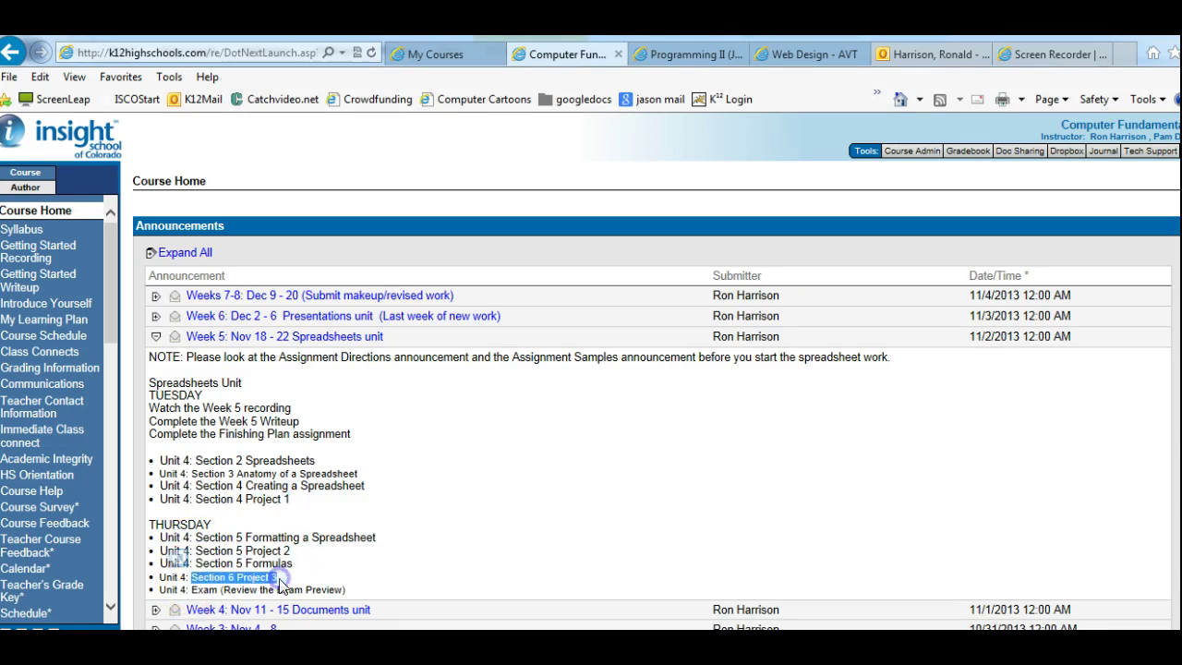
left_click(570, 446)
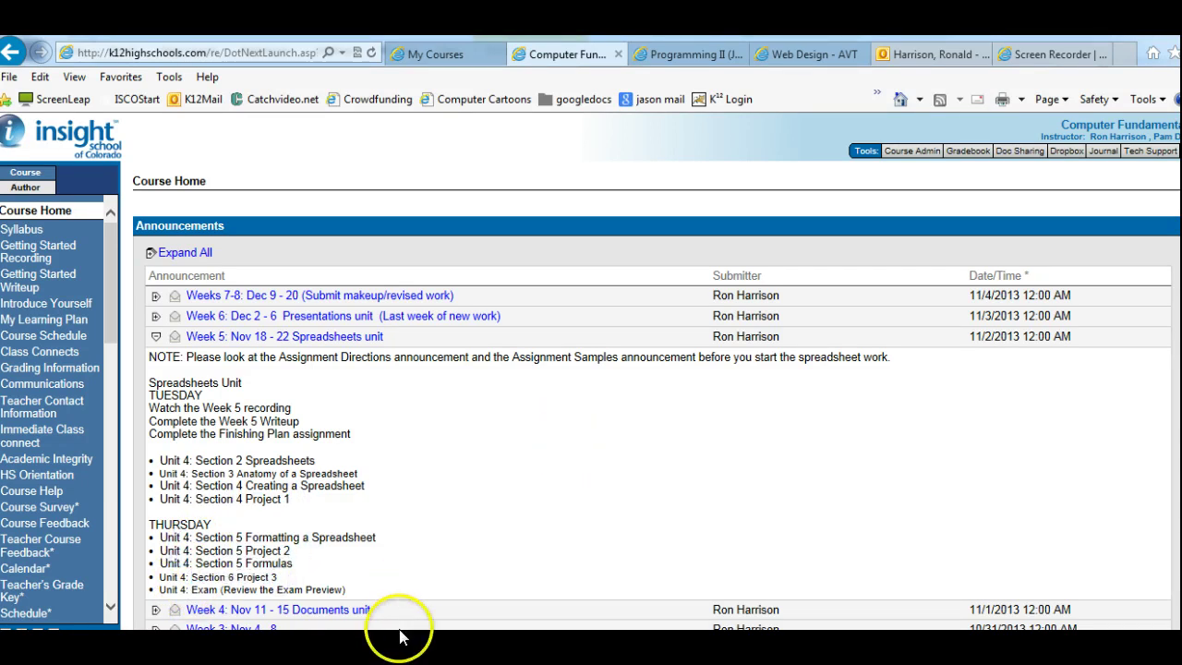